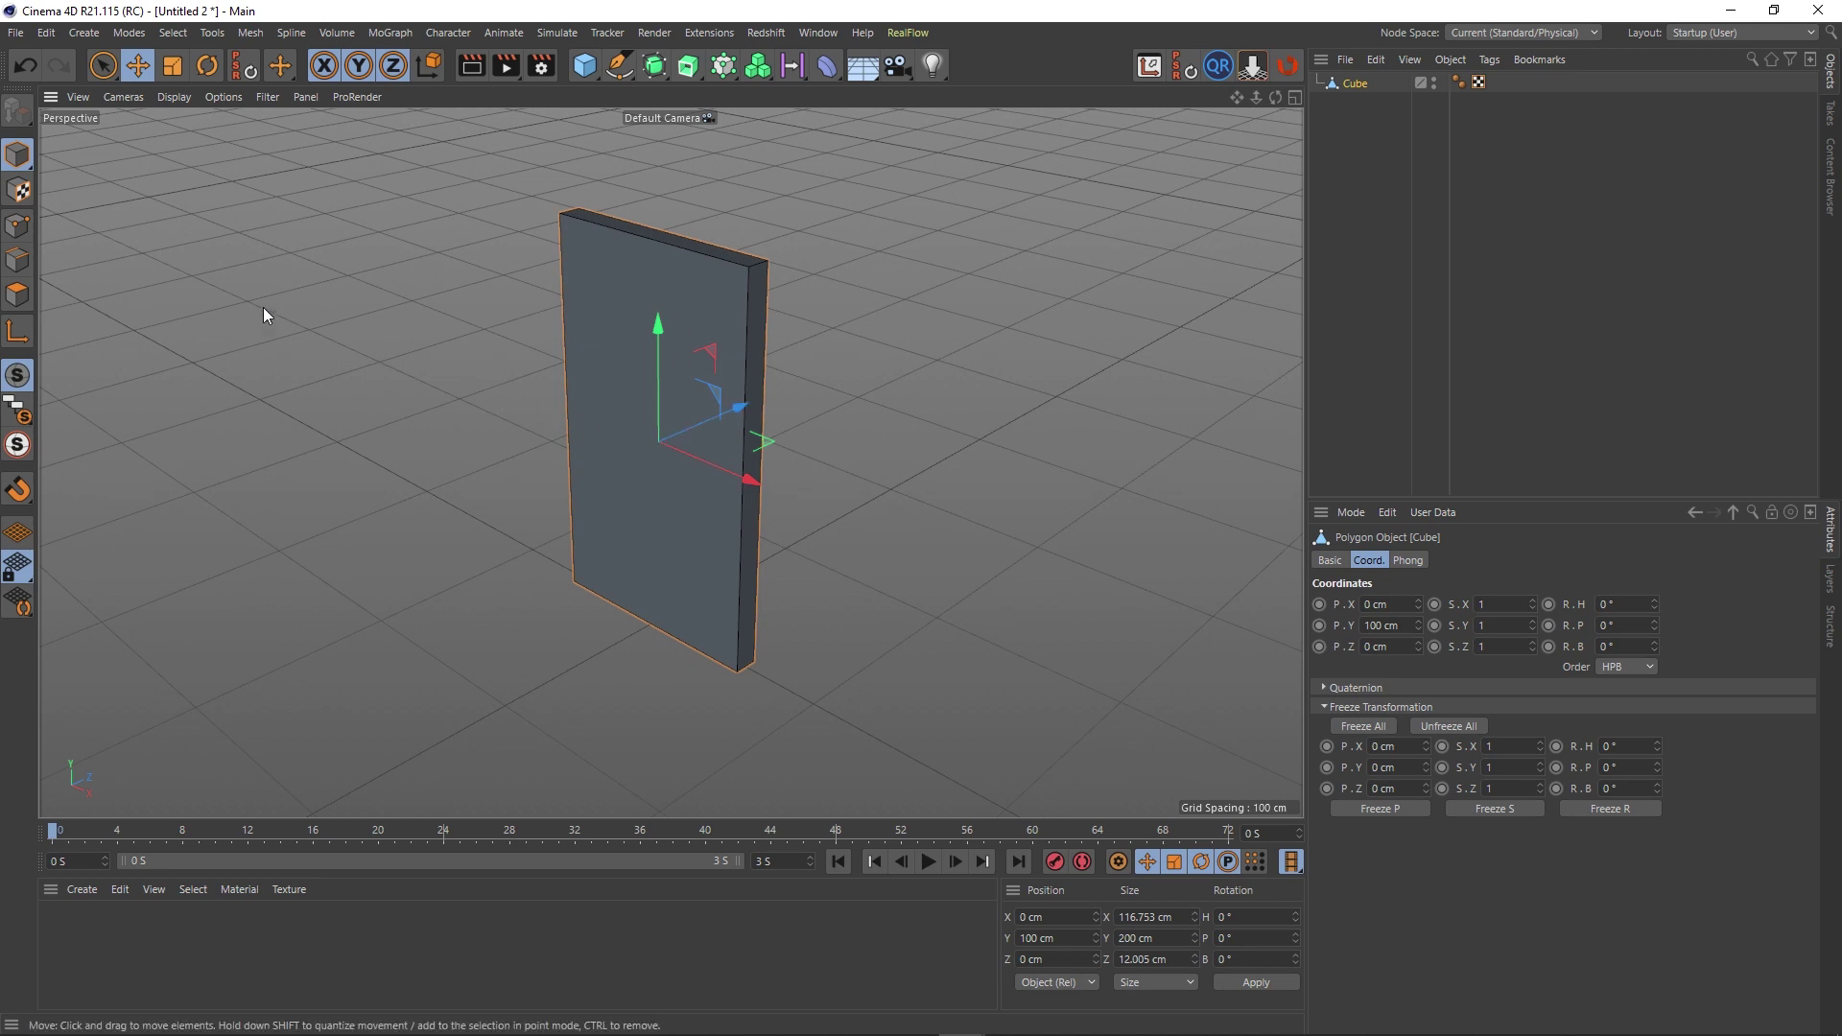
Enable axis modification for the cube door and shift its axis along X to about 20.9 cm.
left_click(19, 334)
left_click_drag(751, 481, 792, 474)
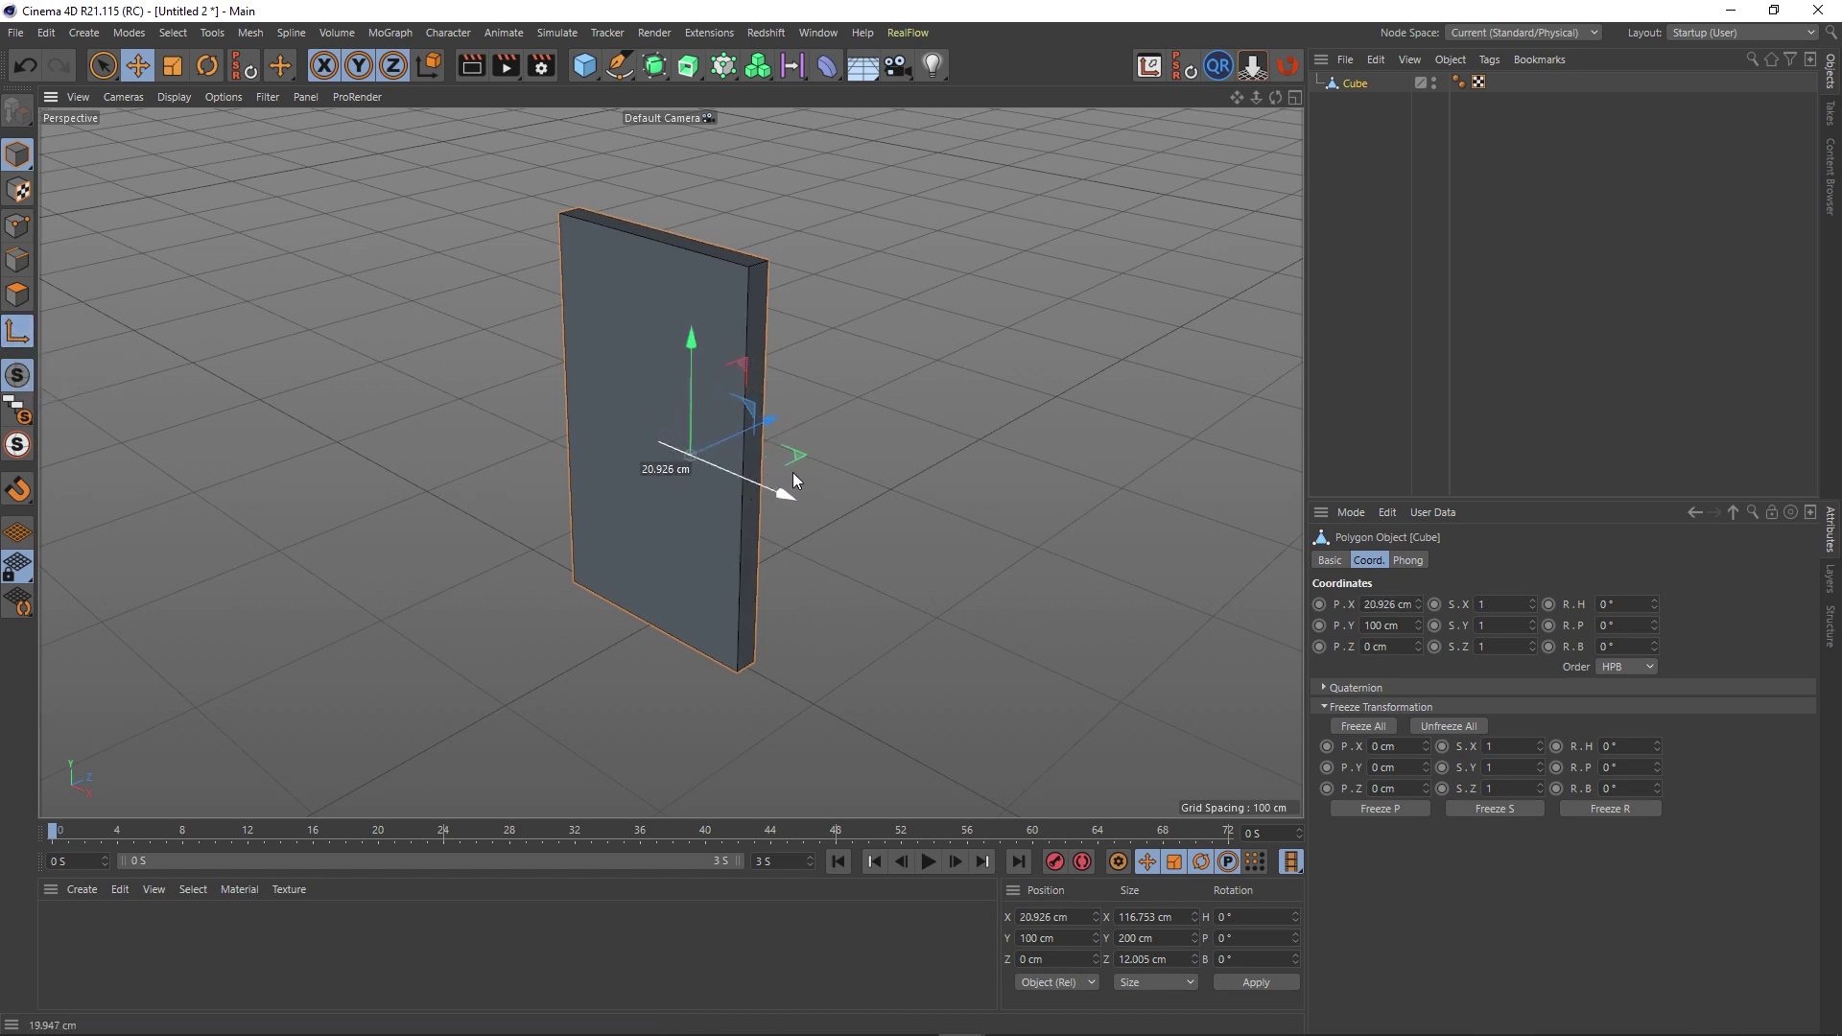
middle_click(906, 474)
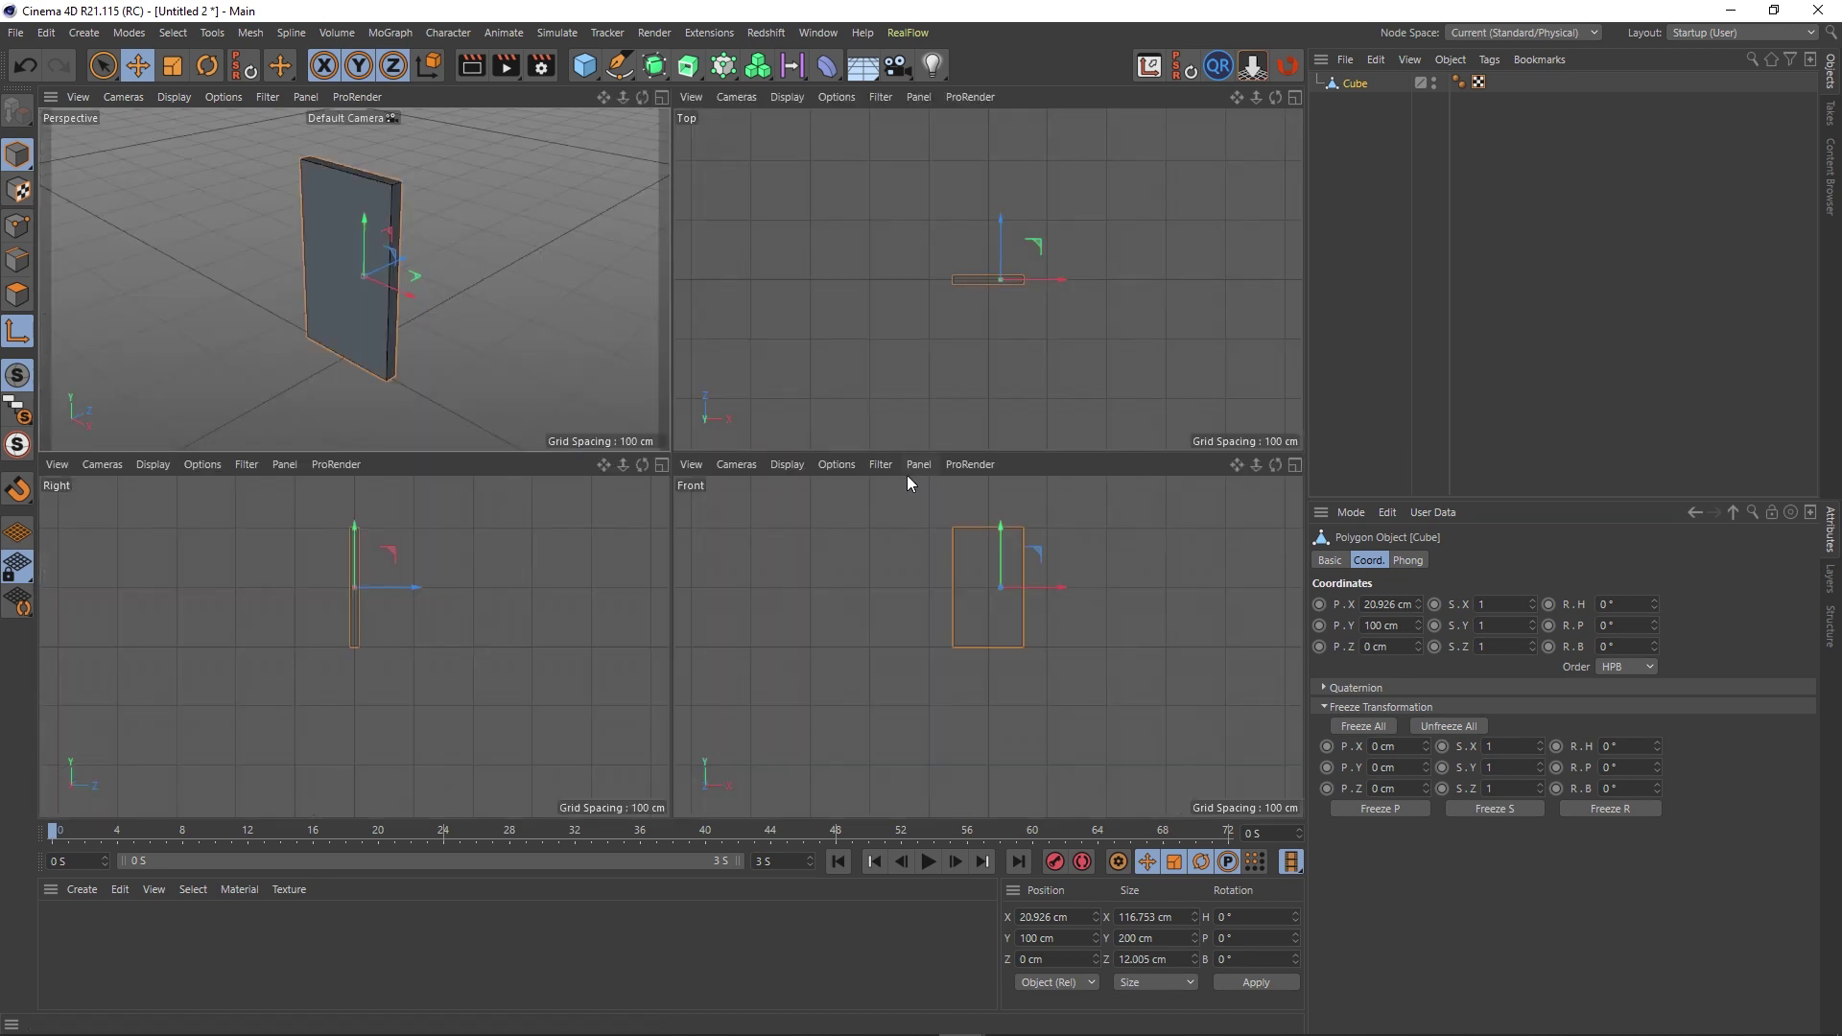
middle_click(952, 303)
middle_click(518, 446)
left_click_drag(361, 358, 435, 373, "alt")
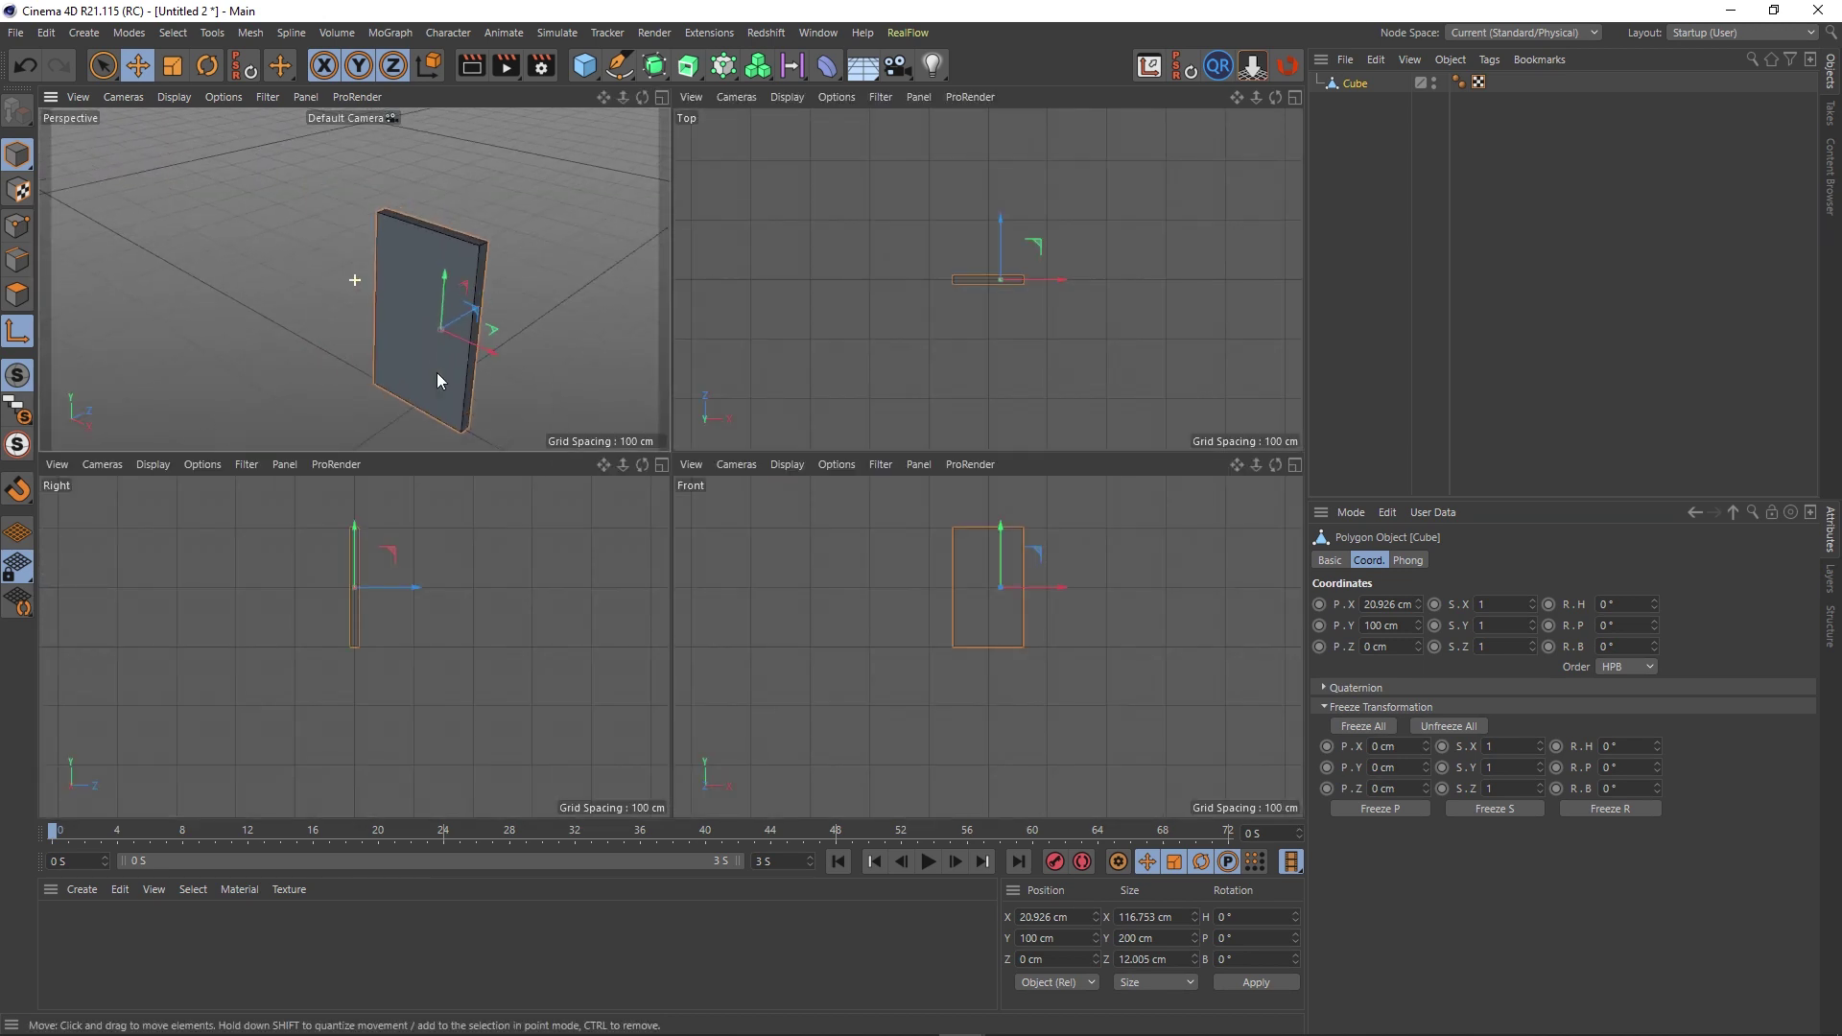
middle_click(397, 307)
left_click_drag(397, 307, 506, 408, "alt")
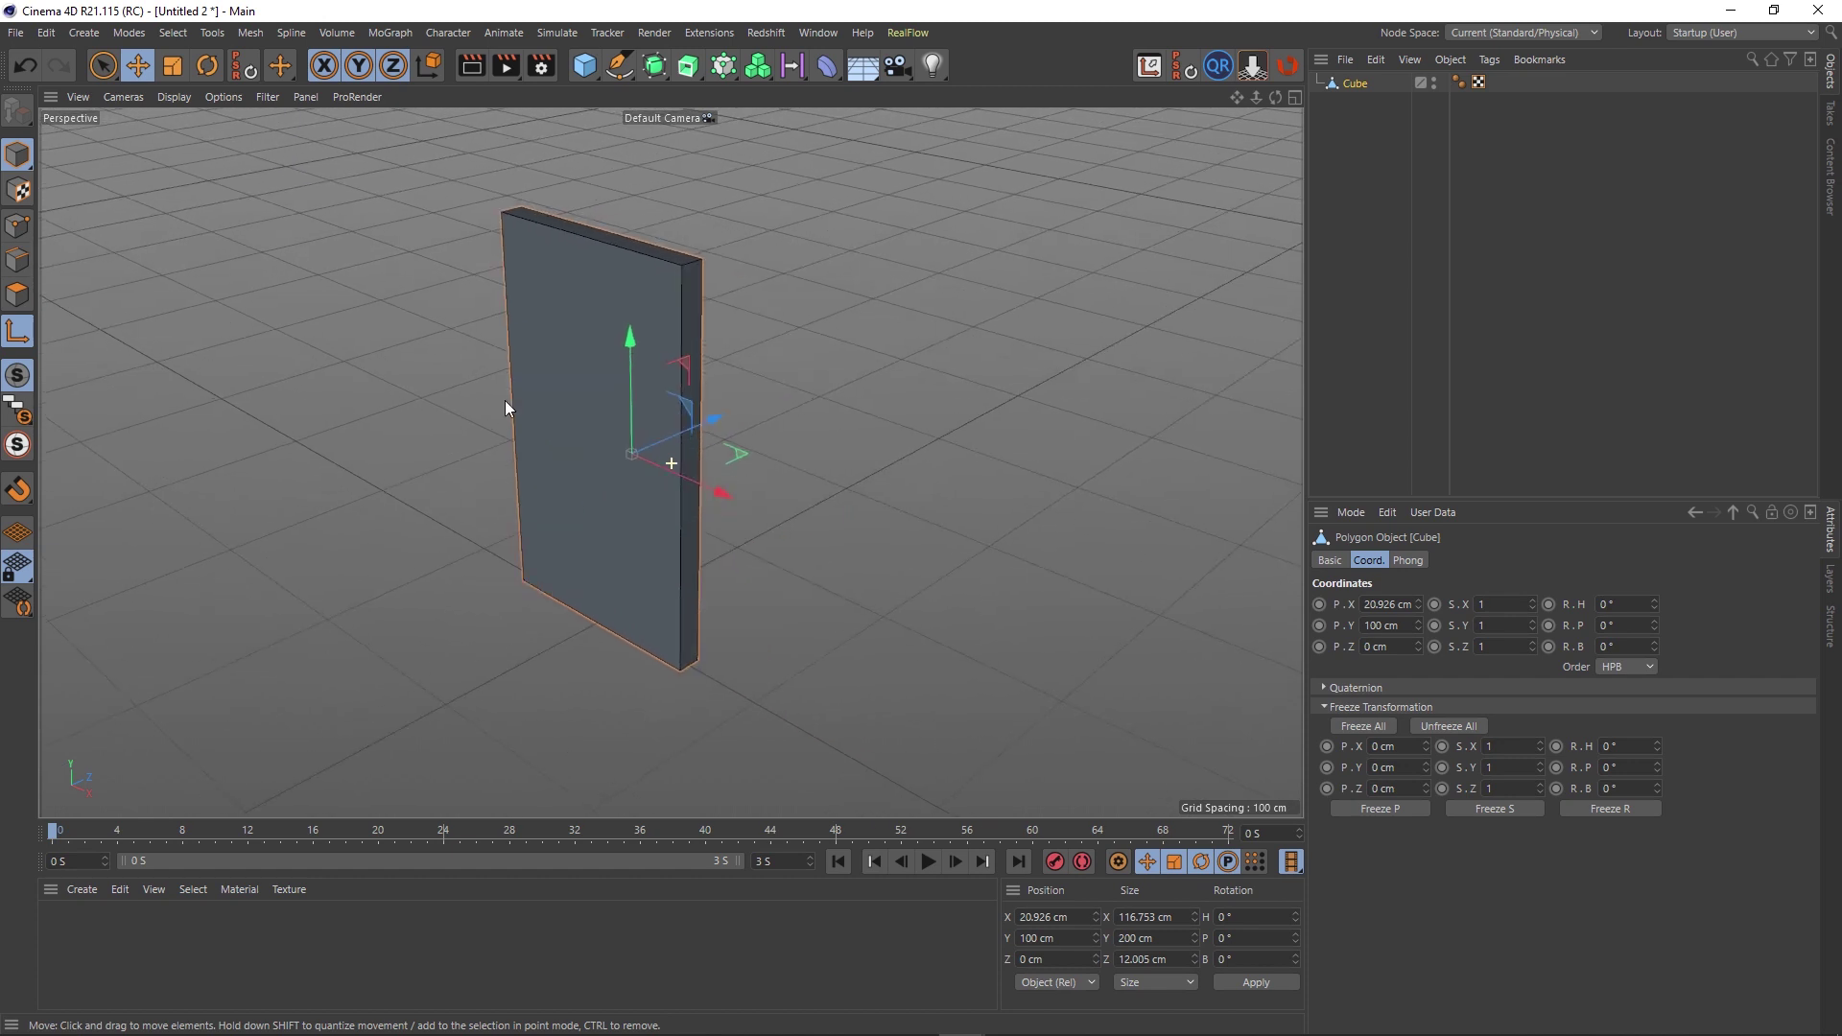
In the top view, move the door's axis onto its short side edge, at X about -58.39 cm.
middle_click(928, 407)
middle_click(973, 170)
middle_click_drag(597, 460, 659, 497, "alt")
scroll(659, 497, "up", 9)
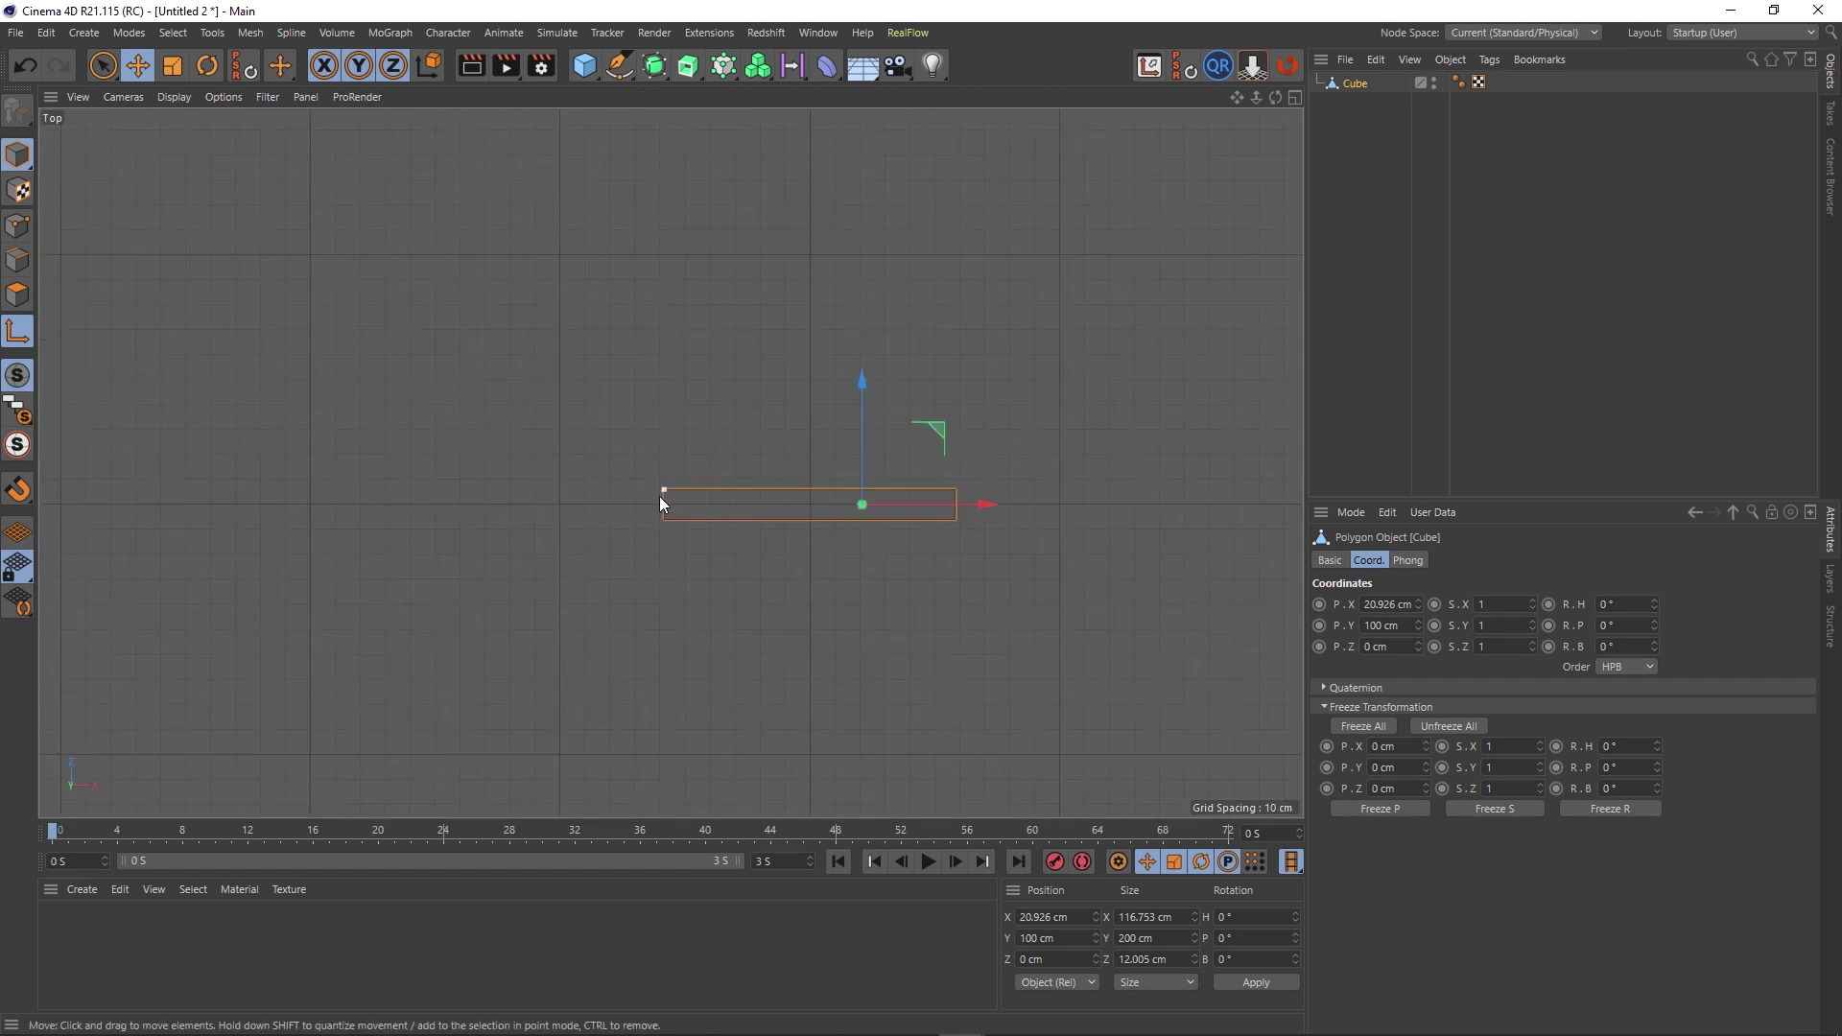
left_click_drag(1268, 520, 717, 579)
scroll(681, 533, "up", 5)
scroll(652, 490, "up", 4)
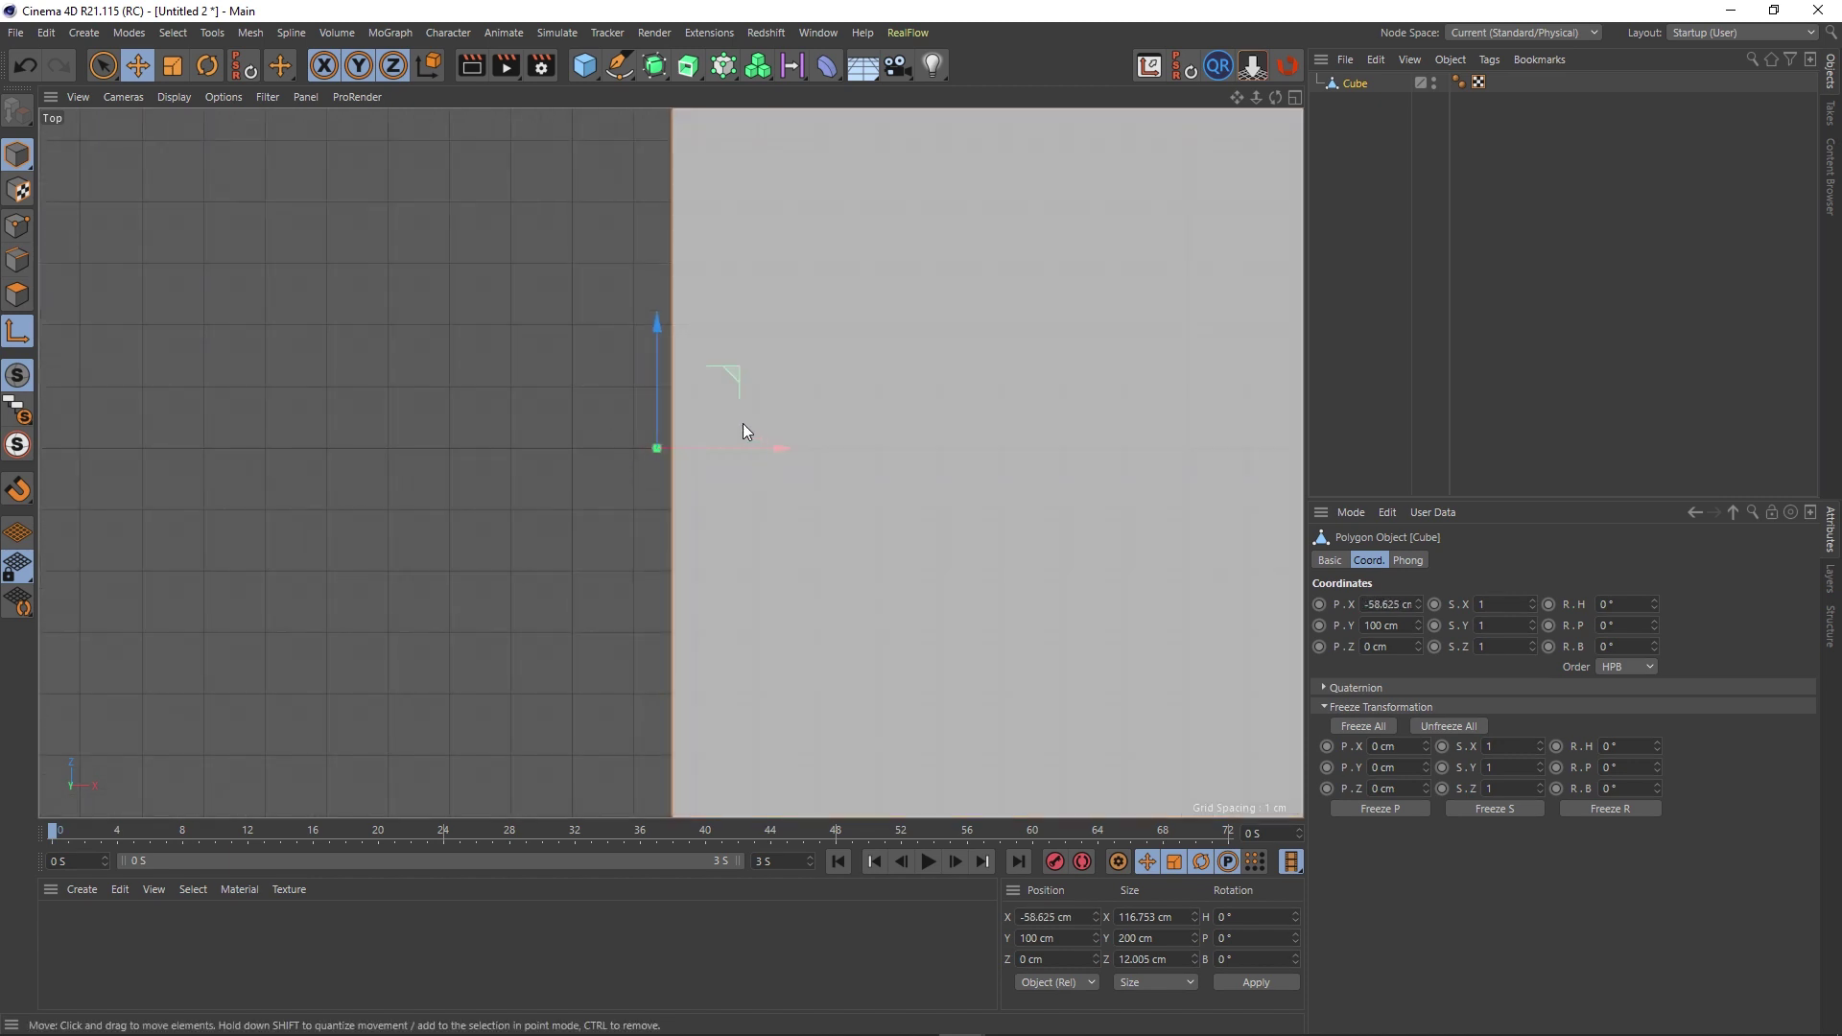
left_click_drag(748, 447, 762, 447)
scroll(705, 494, "down", 4)
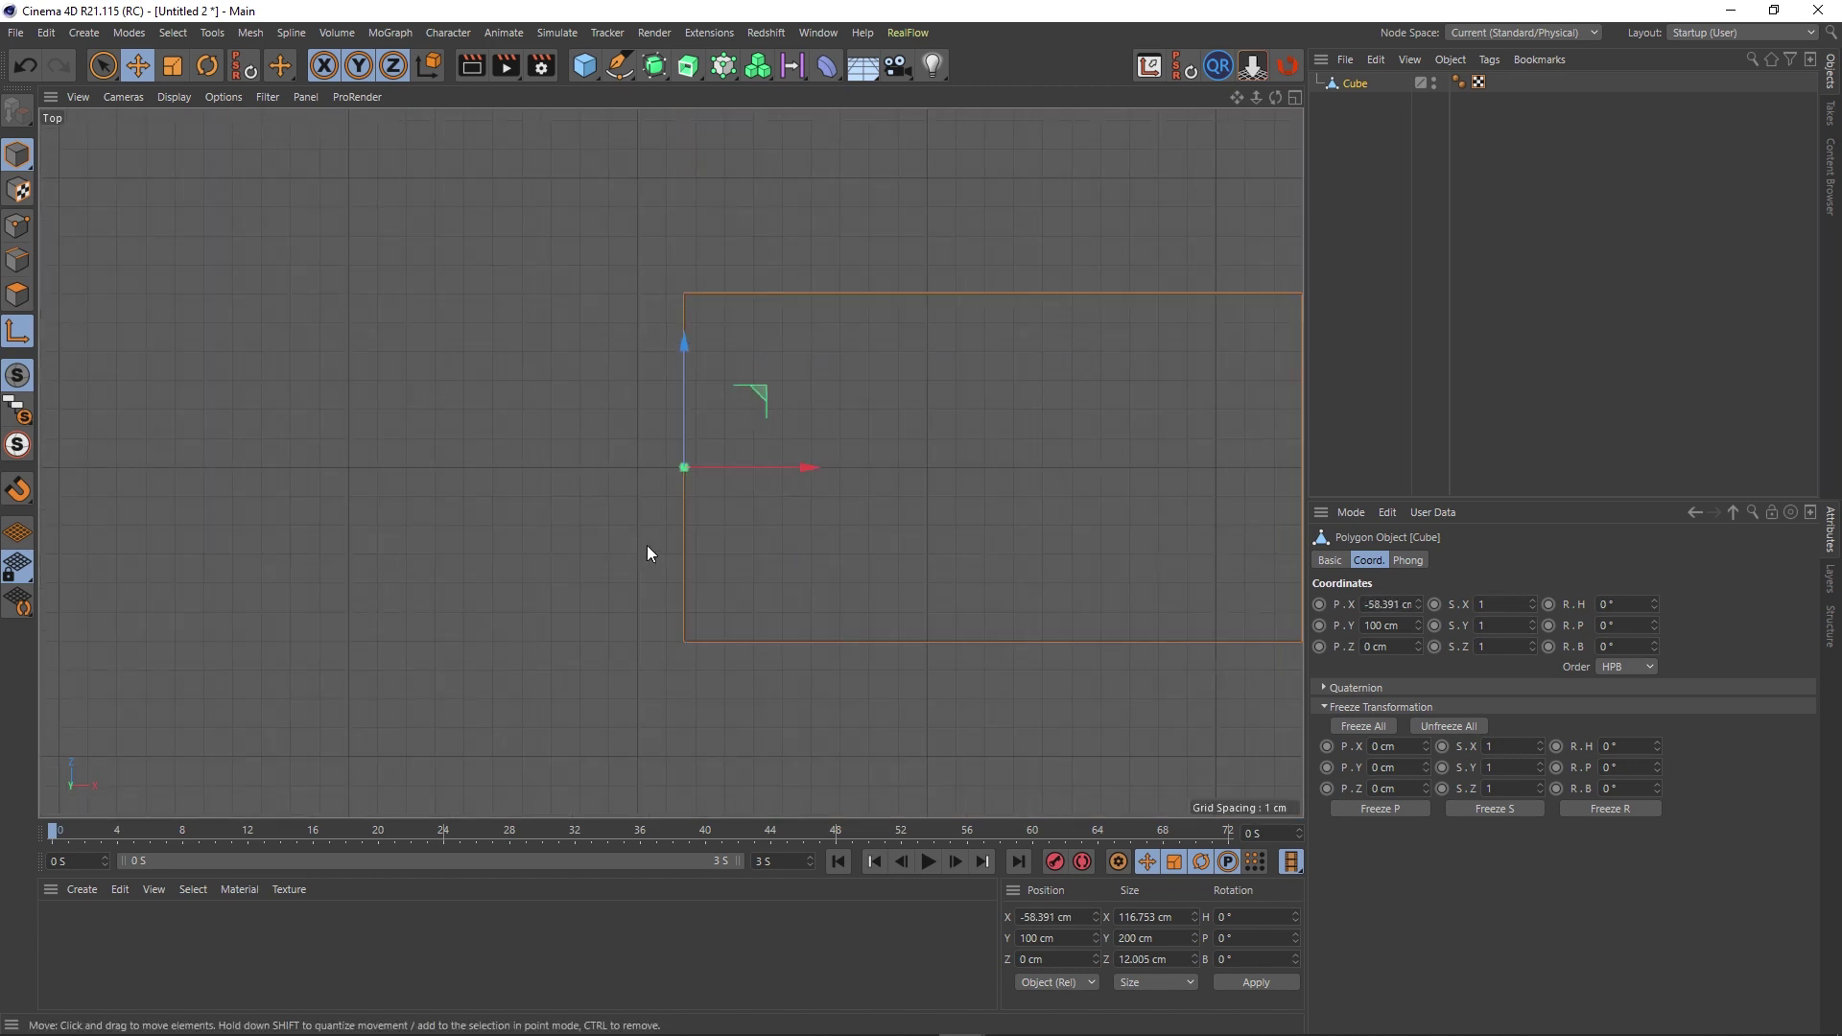
Align the axis with the door's front corner at X about -58.376 cm and Z about -6.003 cm, and return to the perspective view.
left_click_drag(683, 365, 658, 539)
scroll(685, 627, "up", 4)
scroll(721, 682, "up", 8)
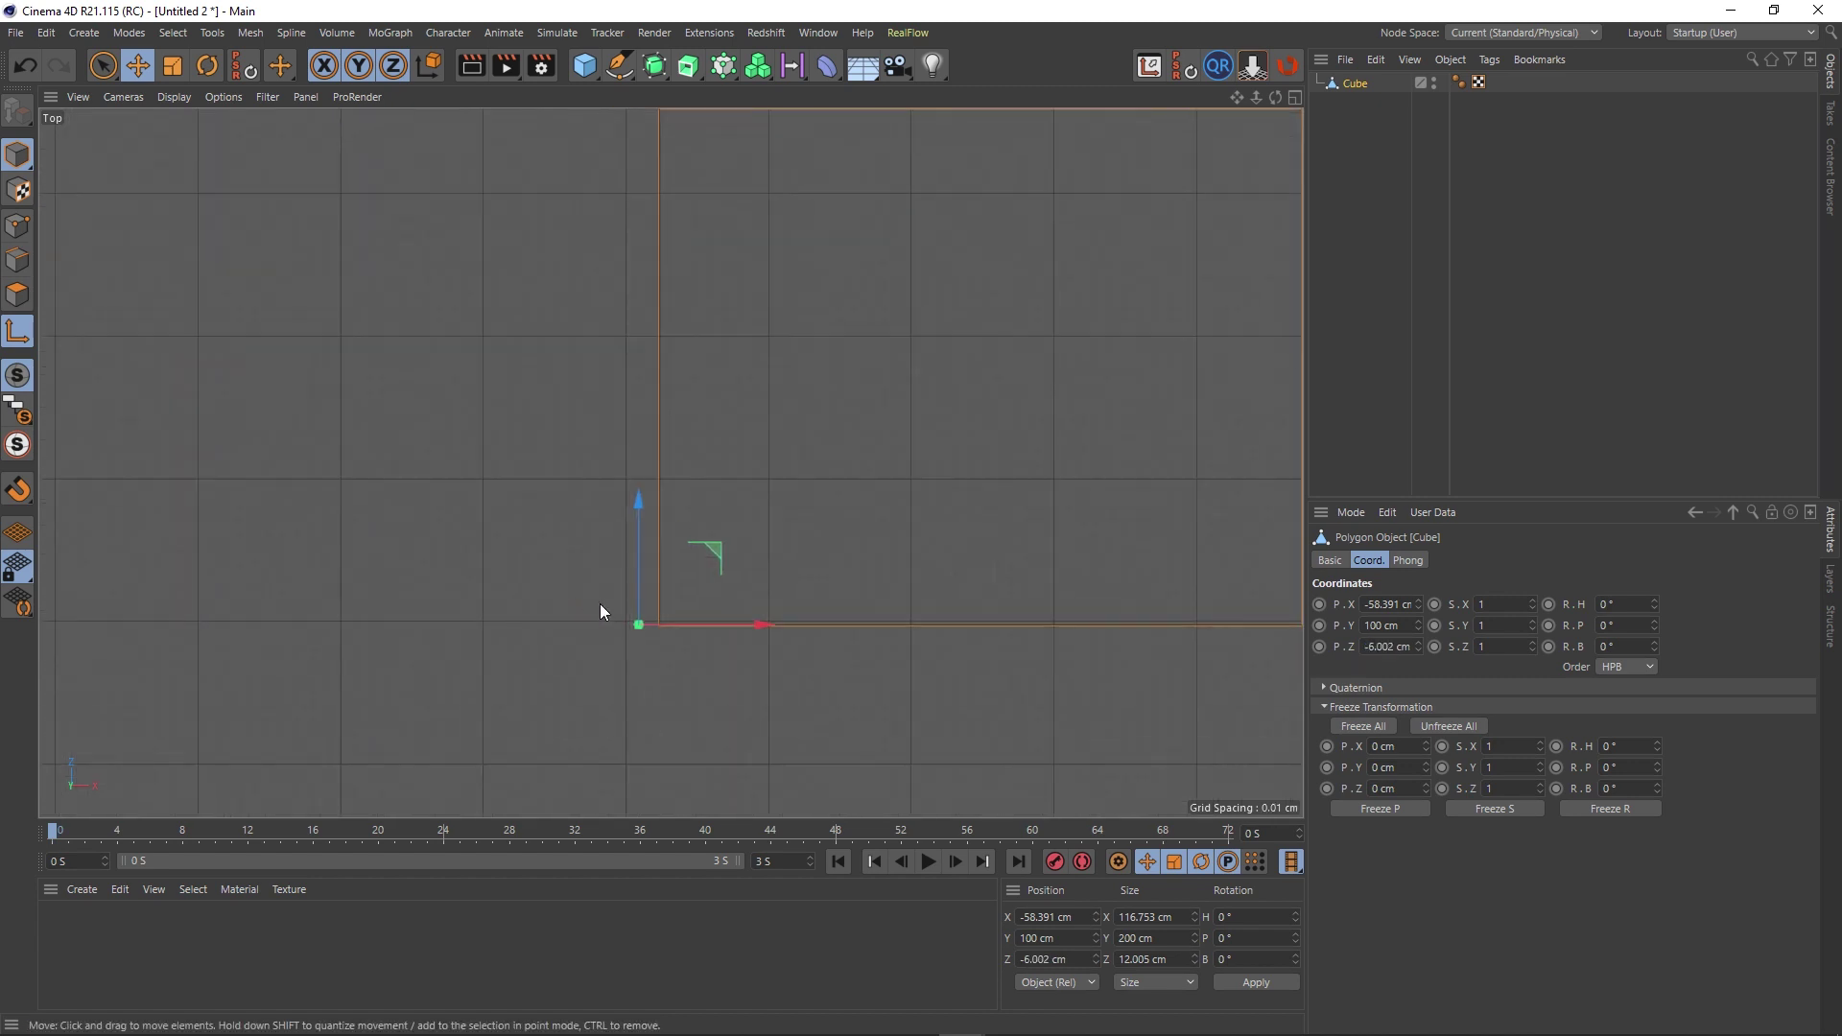
left_click_drag(608, 613, 714, 625)
scroll(643, 652, "up", 2)
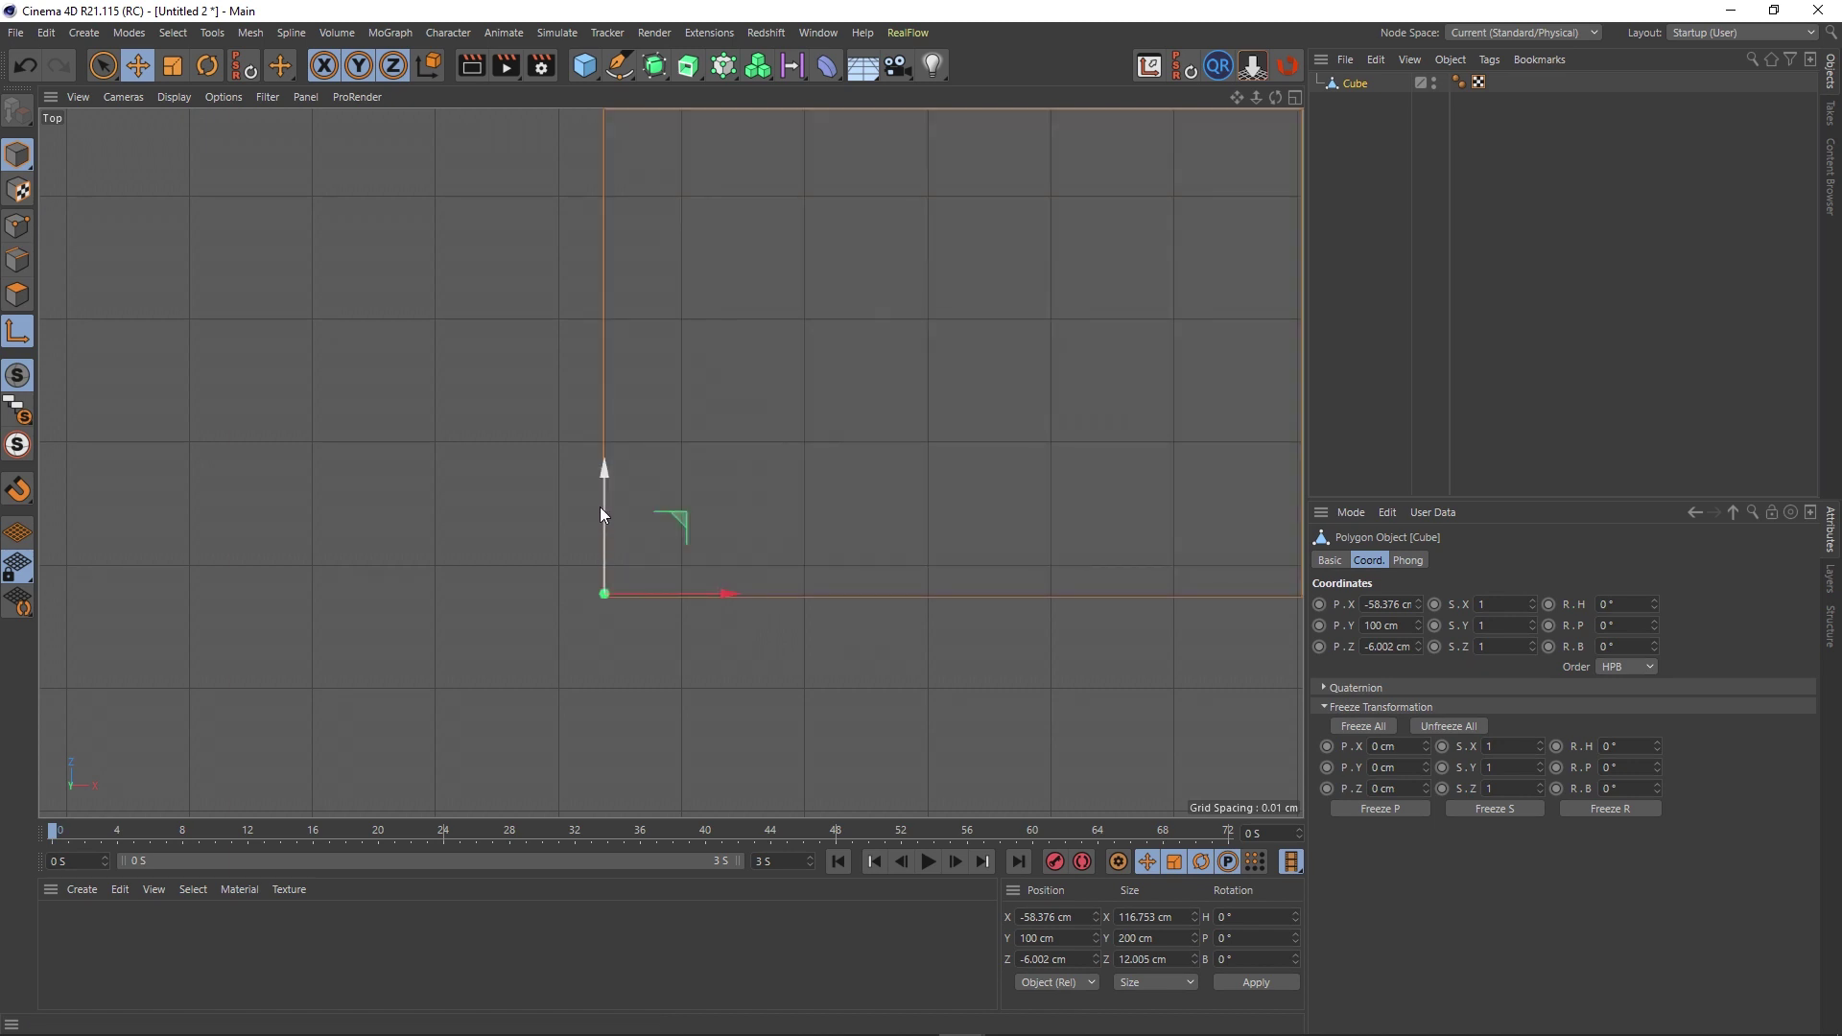
left_click_drag(601, 507, 598, 512)
middle_click(412, 465)
middle_click(393, 327)
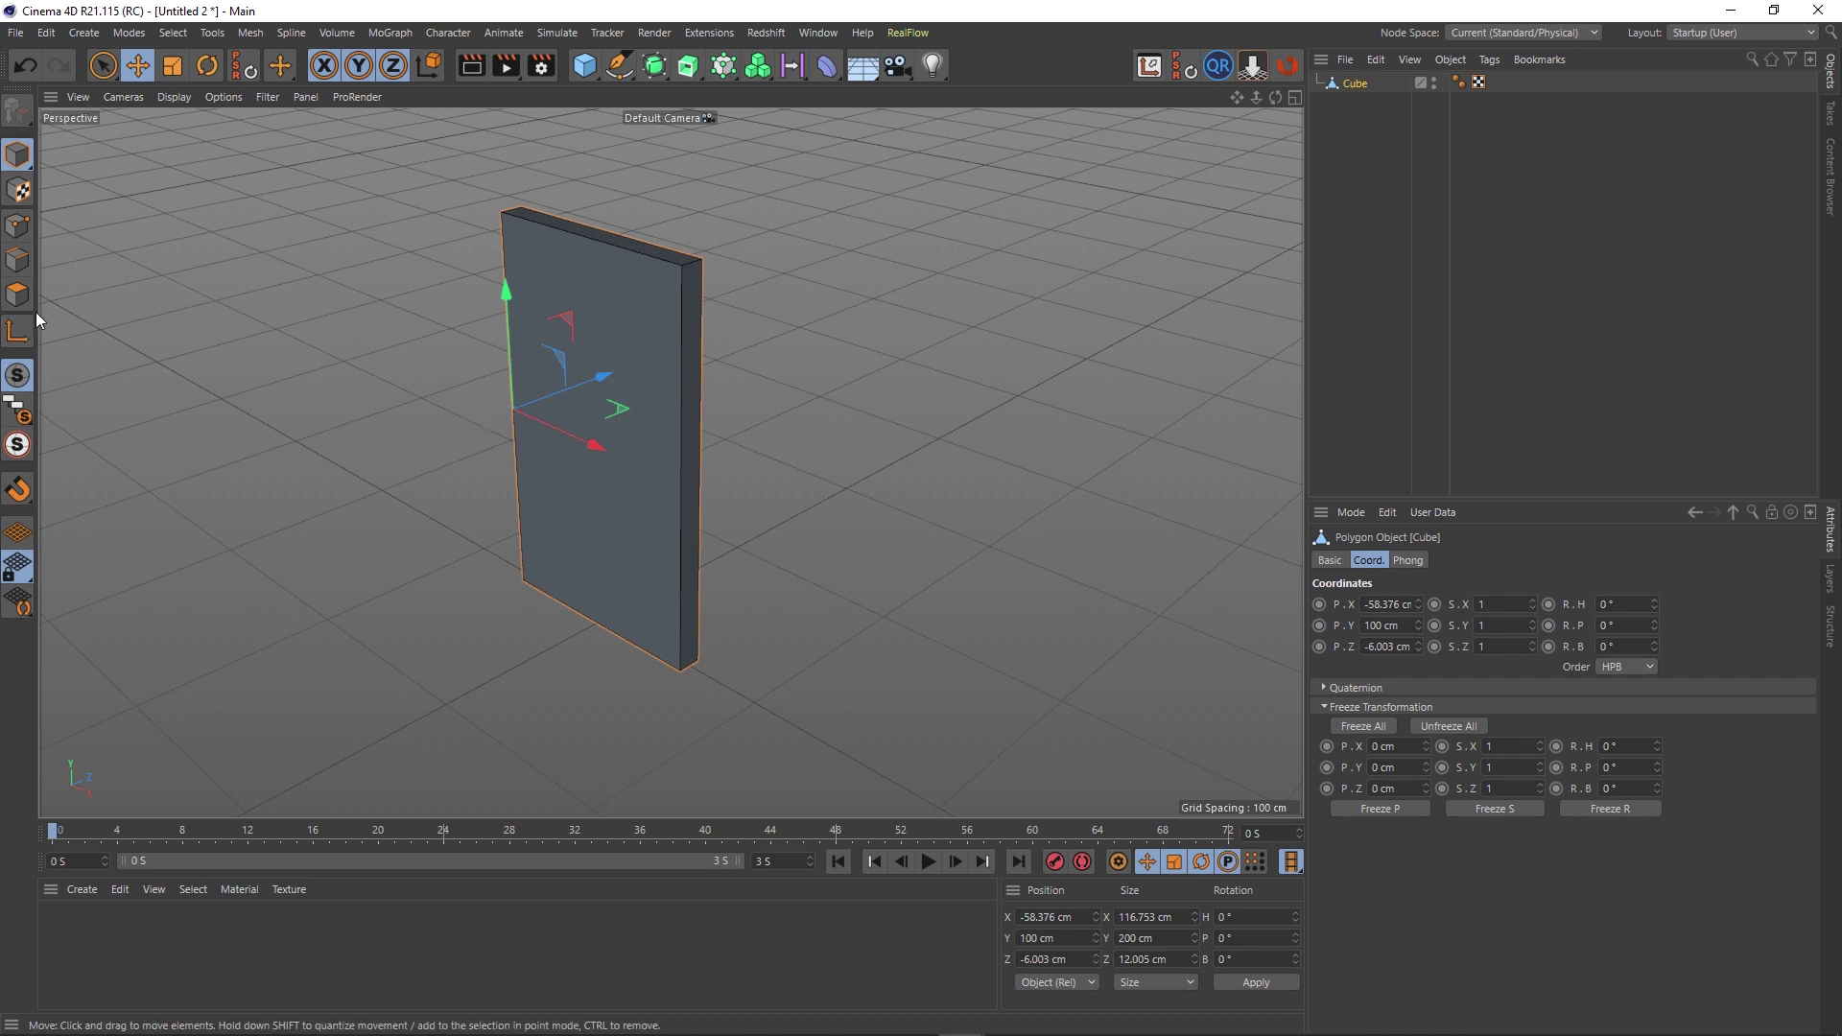
Try rotating the door about its hinge axis, and undo the rotation and the manual axis moves.
left_click(207, 65)
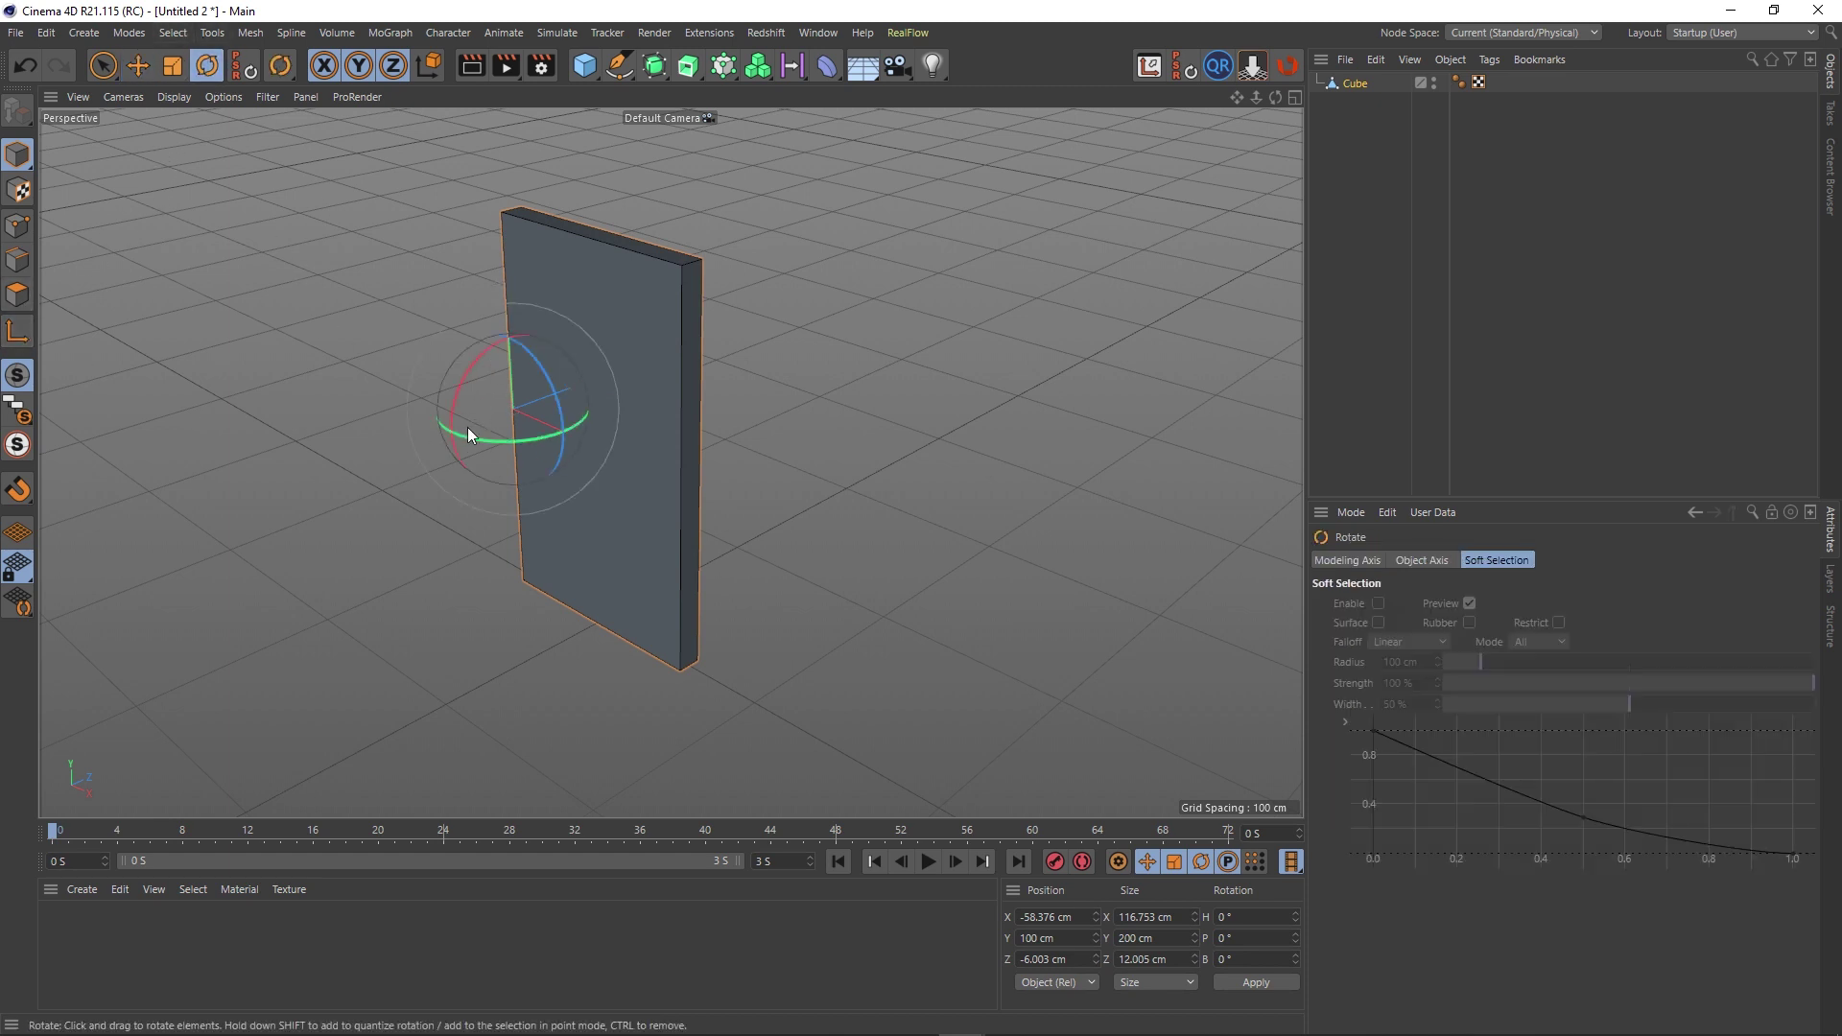
left_click_drag(468, 428, 500, 494)
key("ctrl+z")
key("ctrl+z")
key("ctrl+z")
key("ctrl+z")
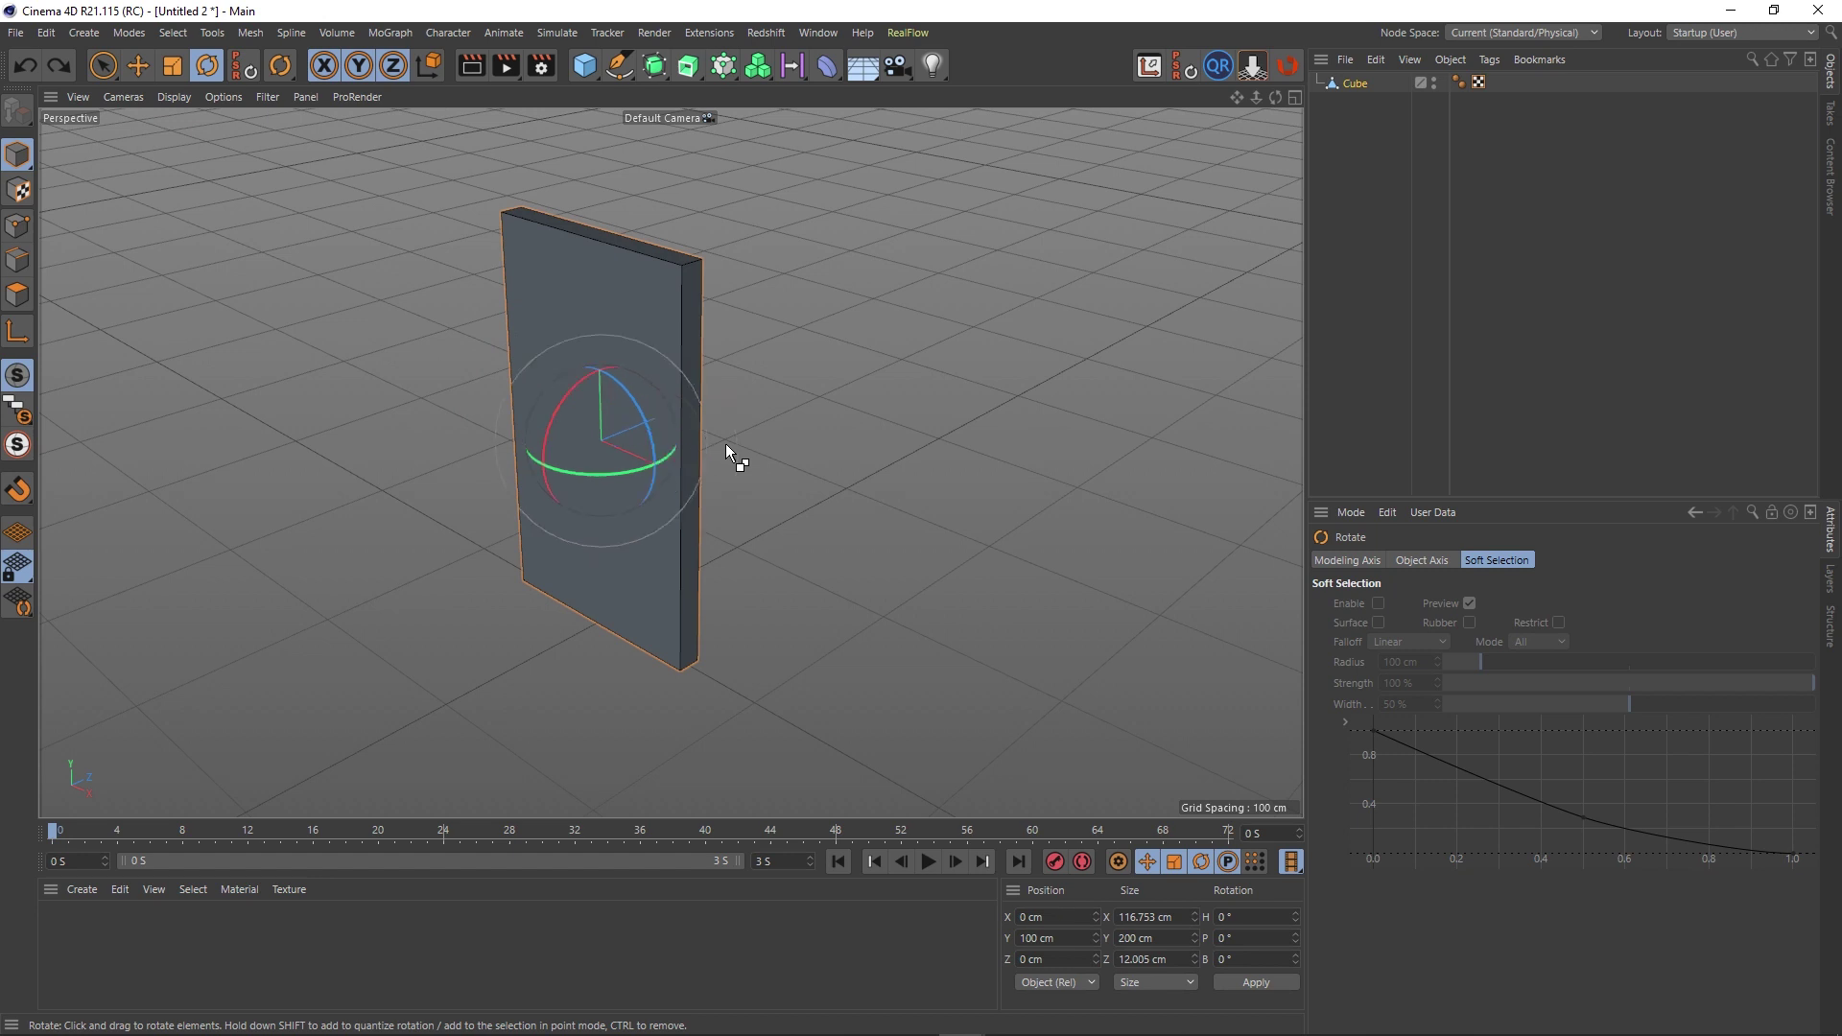
mouse_move(683, 493)
left_mouse_down("alt")
mouse_move(657, 426)
mouse_move(672, 606)
mouse_move(658, 543)
mouse_move(629, 522)
mouse_move(694, 535)
mouse_move(704, 505)
left_mouse_up("alt")
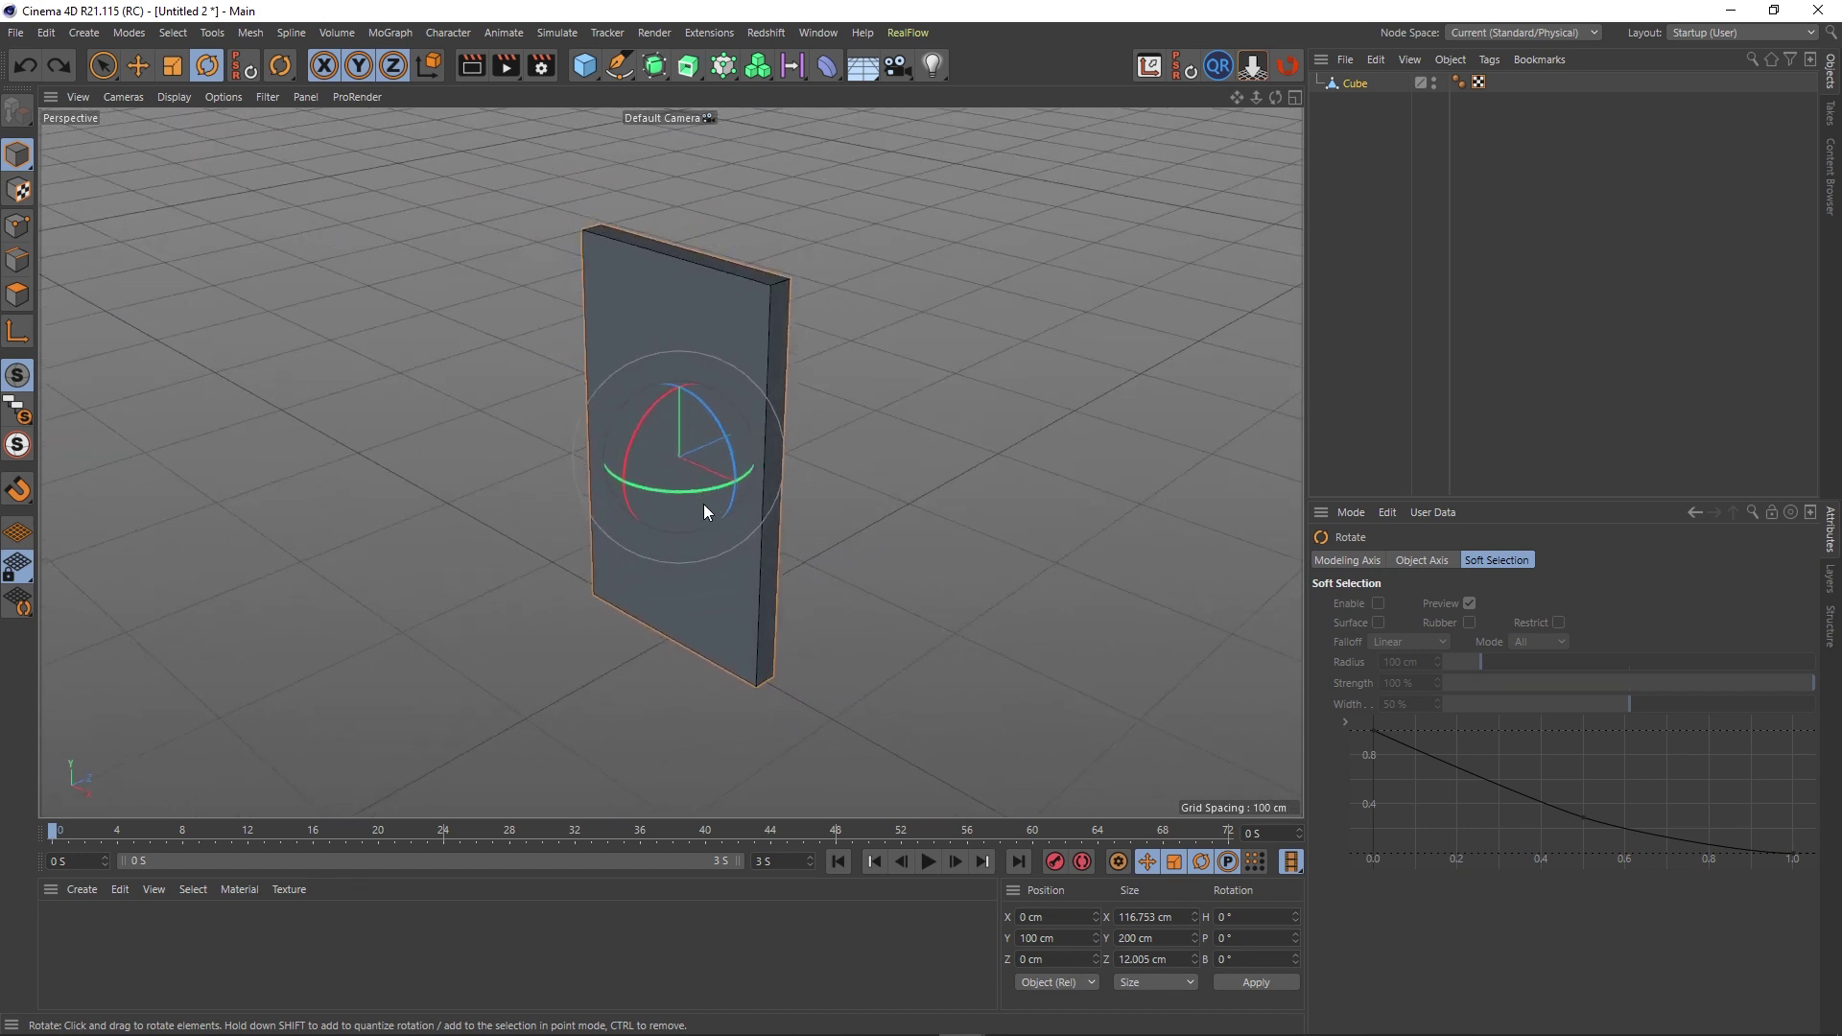
Activate the Move tool, reset the Axis Center settings to their defaults, and close the dialog.
left_click(140, 65)
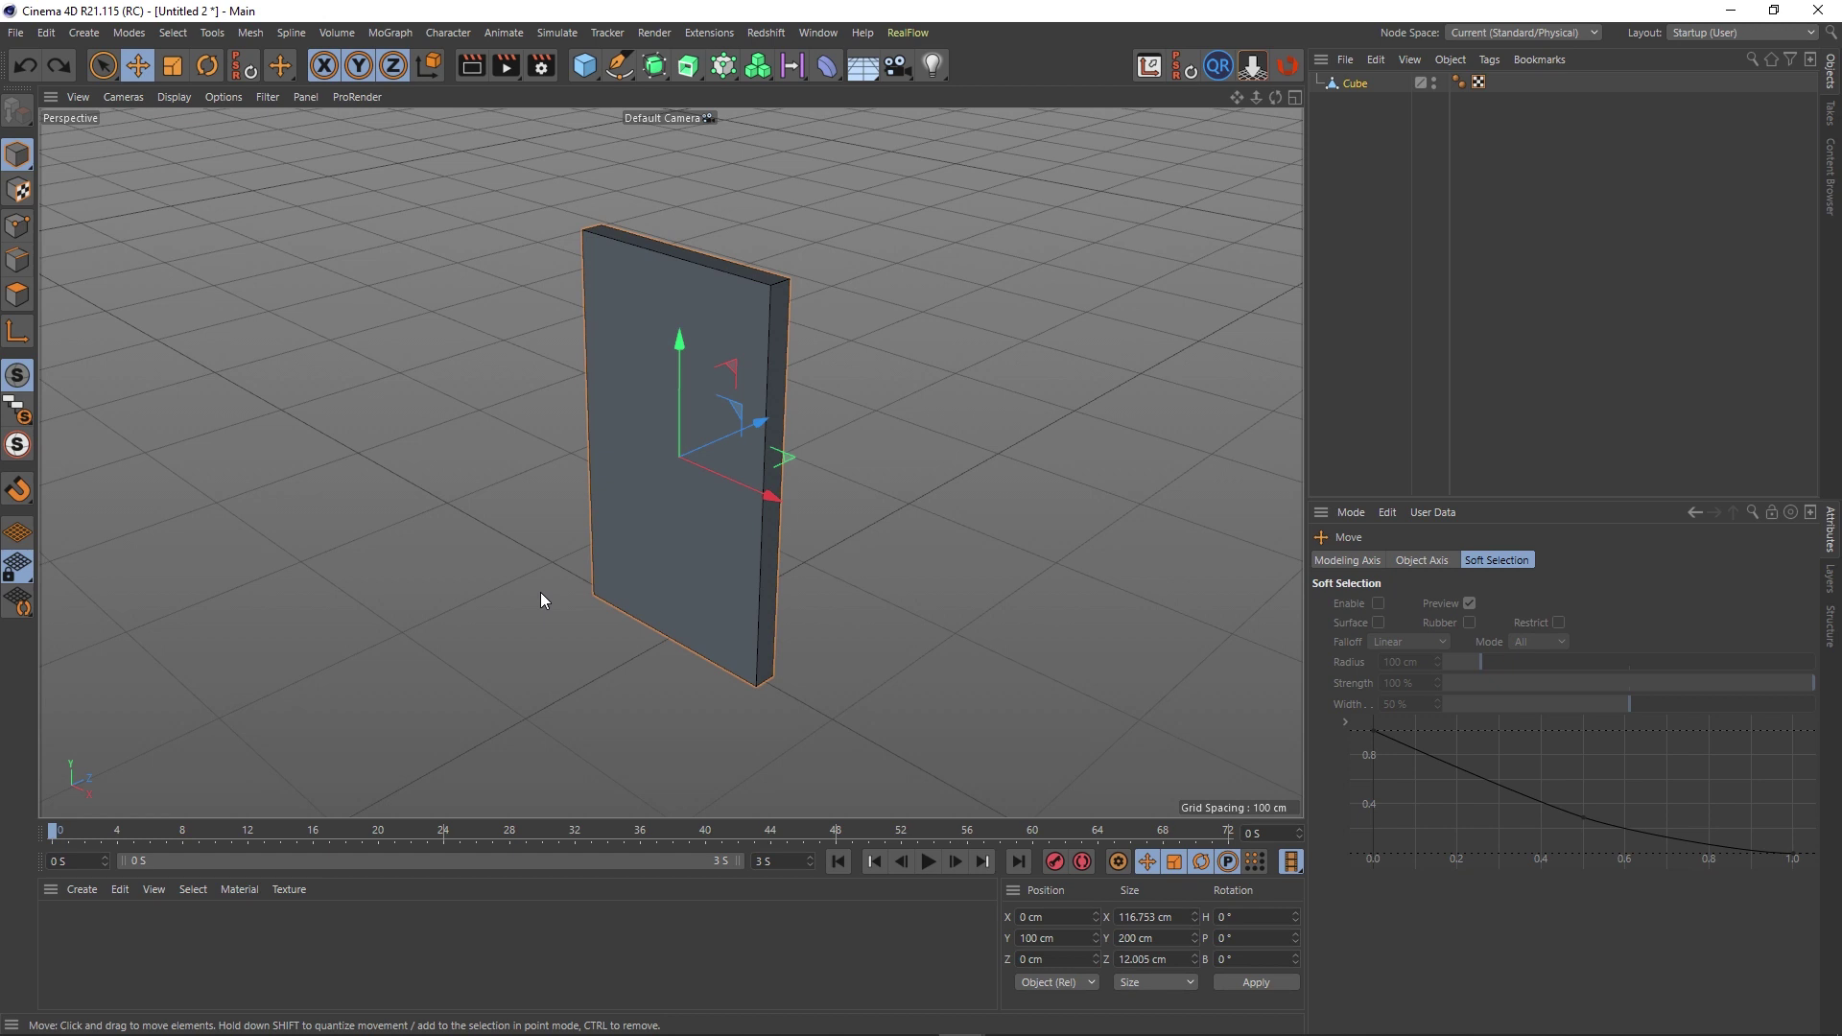
middle_click_drag(541, 566, 532, 539, "alt")
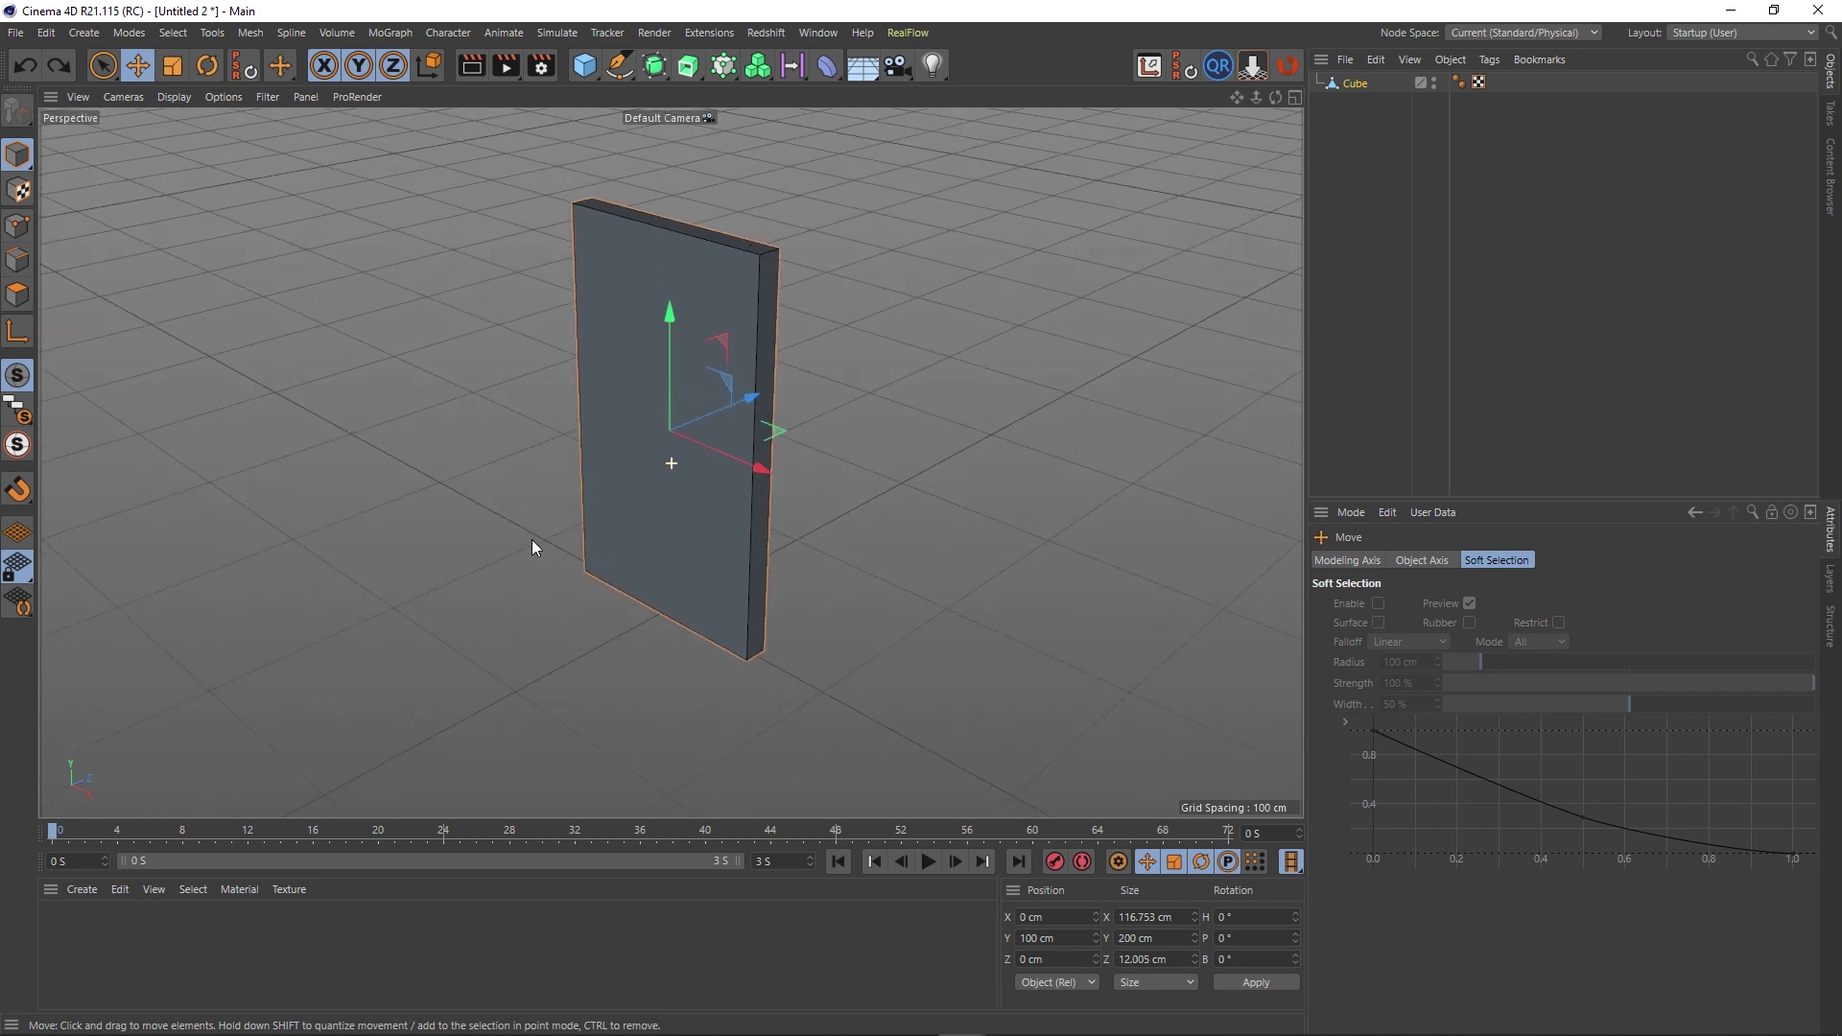
left_click(250, 32)
mouse_move(275, 451)
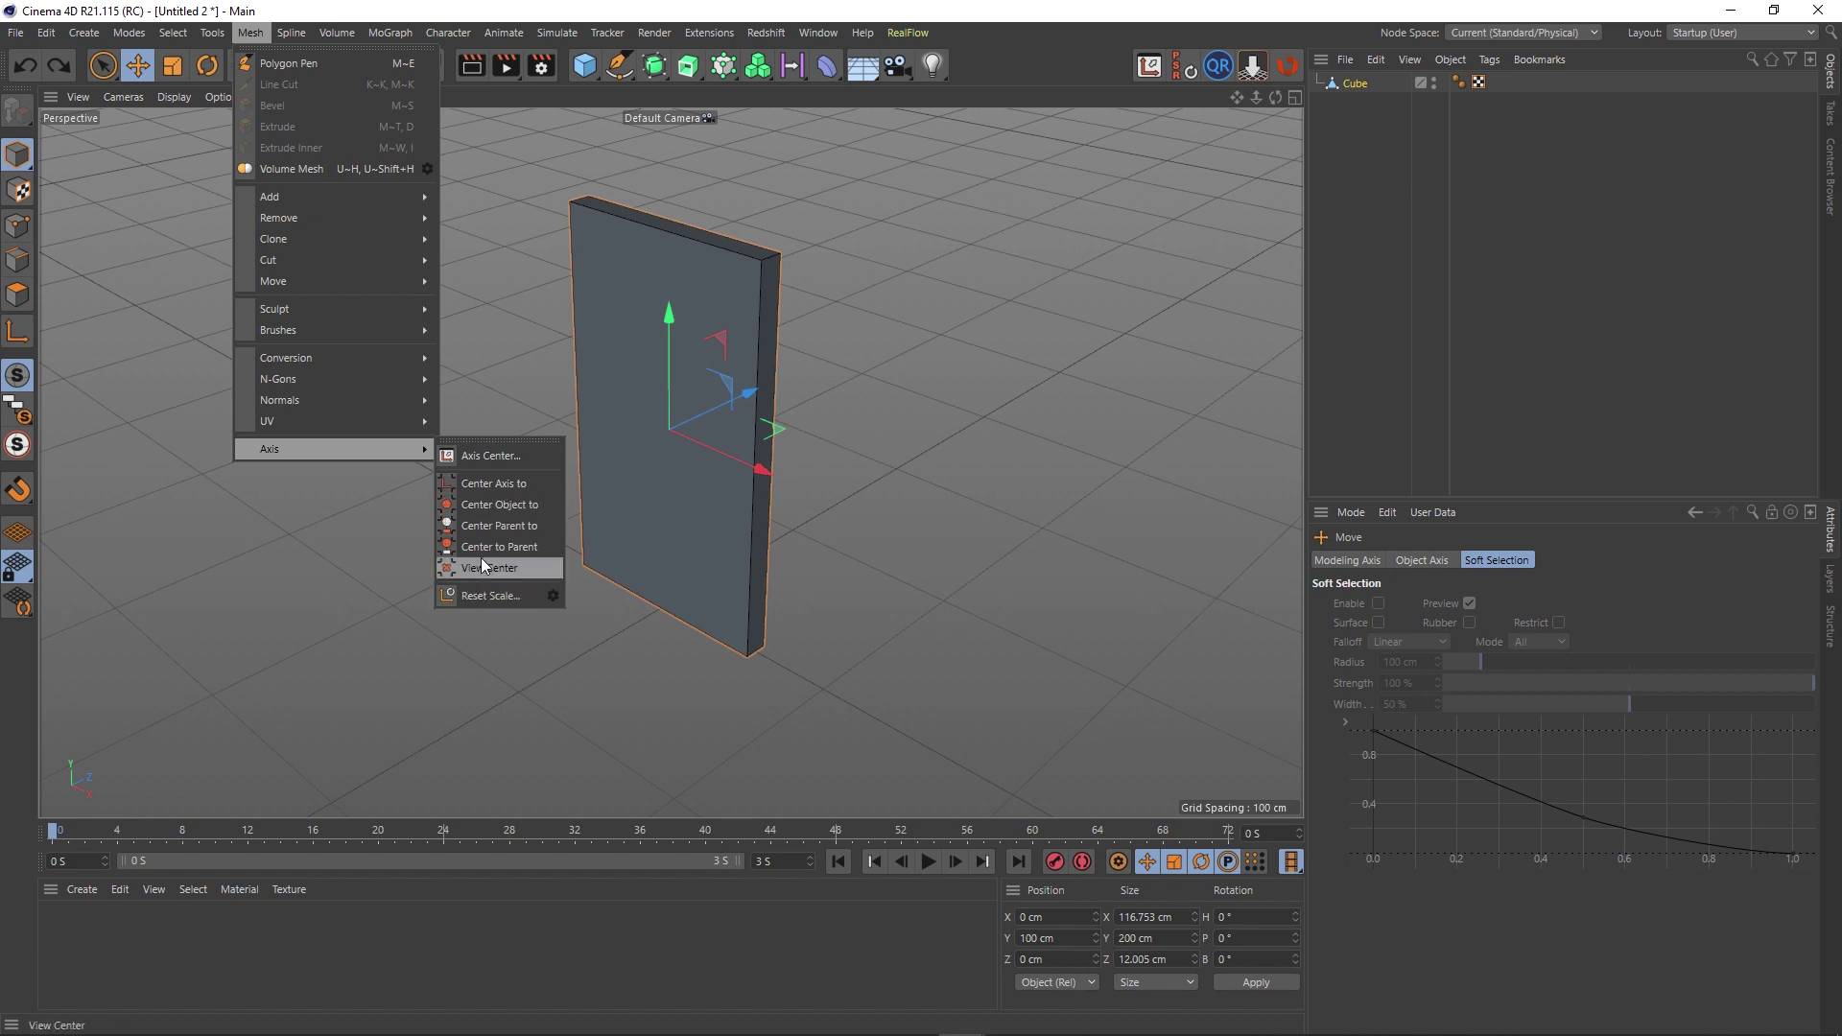
left_click(466, 455)
left_click_drag(535, 431, 921, 464)
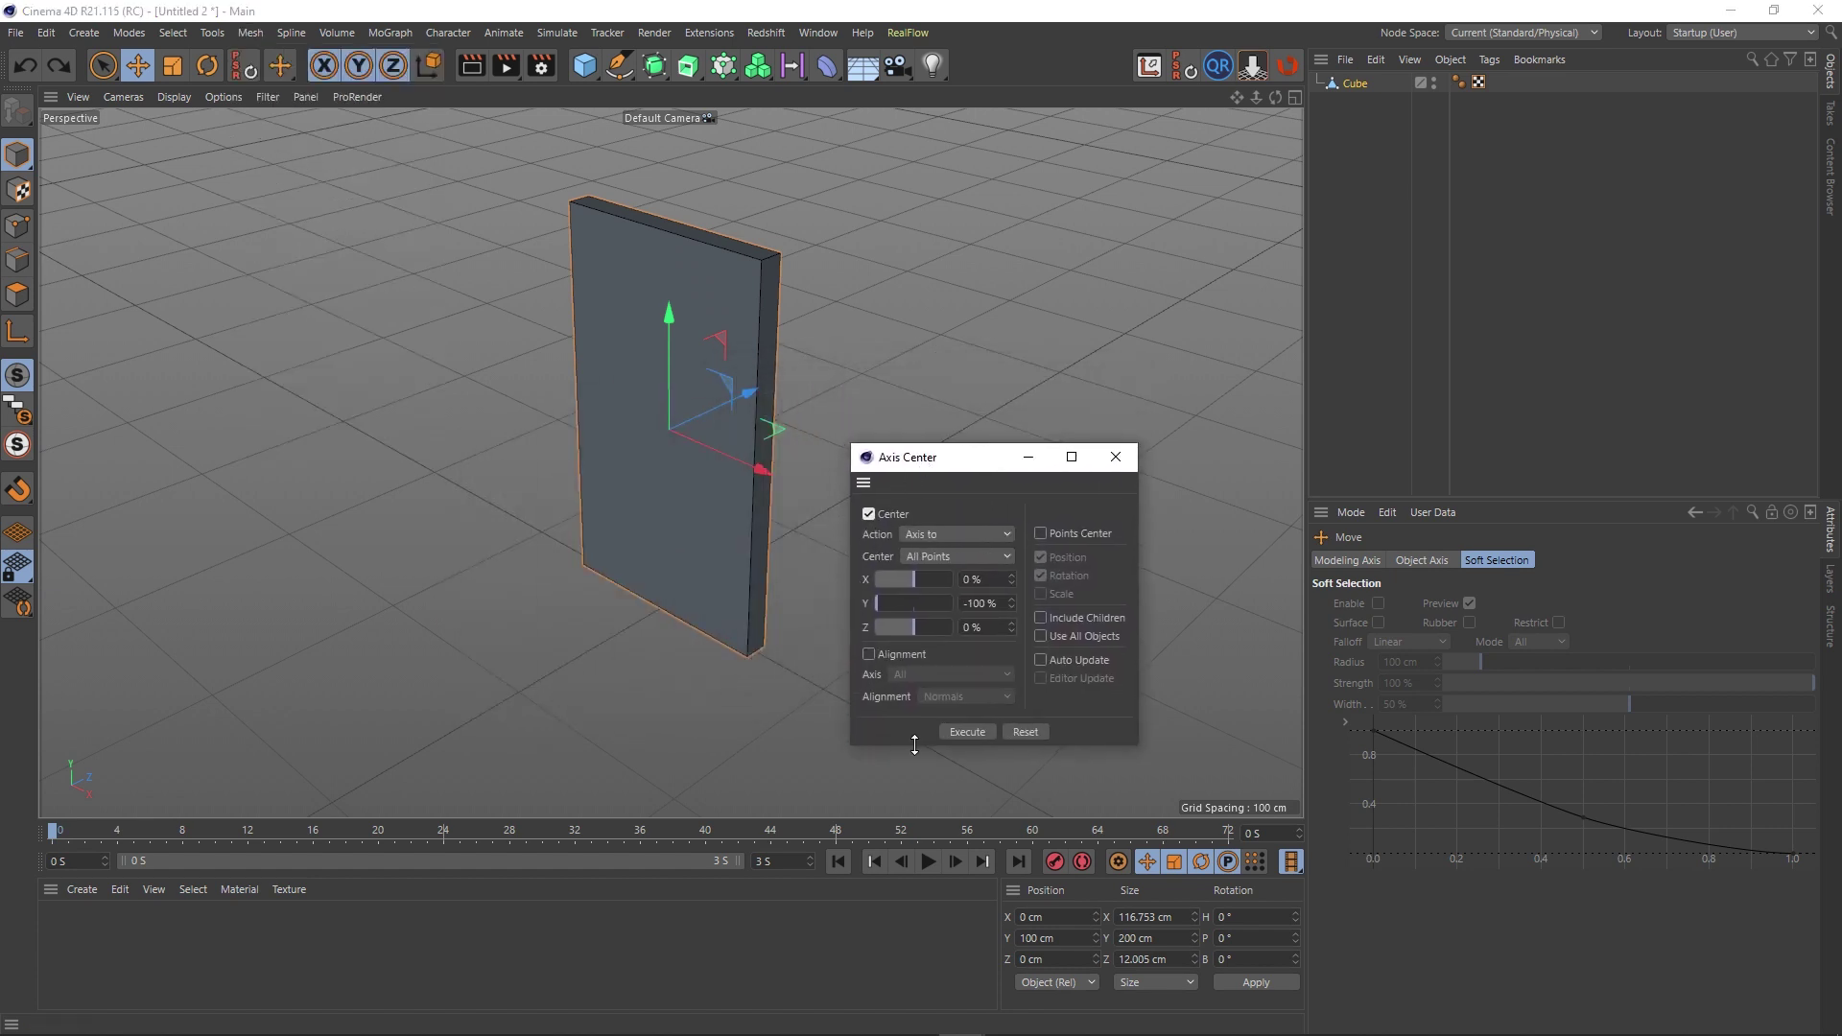
left_click(1024, 732)
left_click_drag(967, 478, 949, 350)
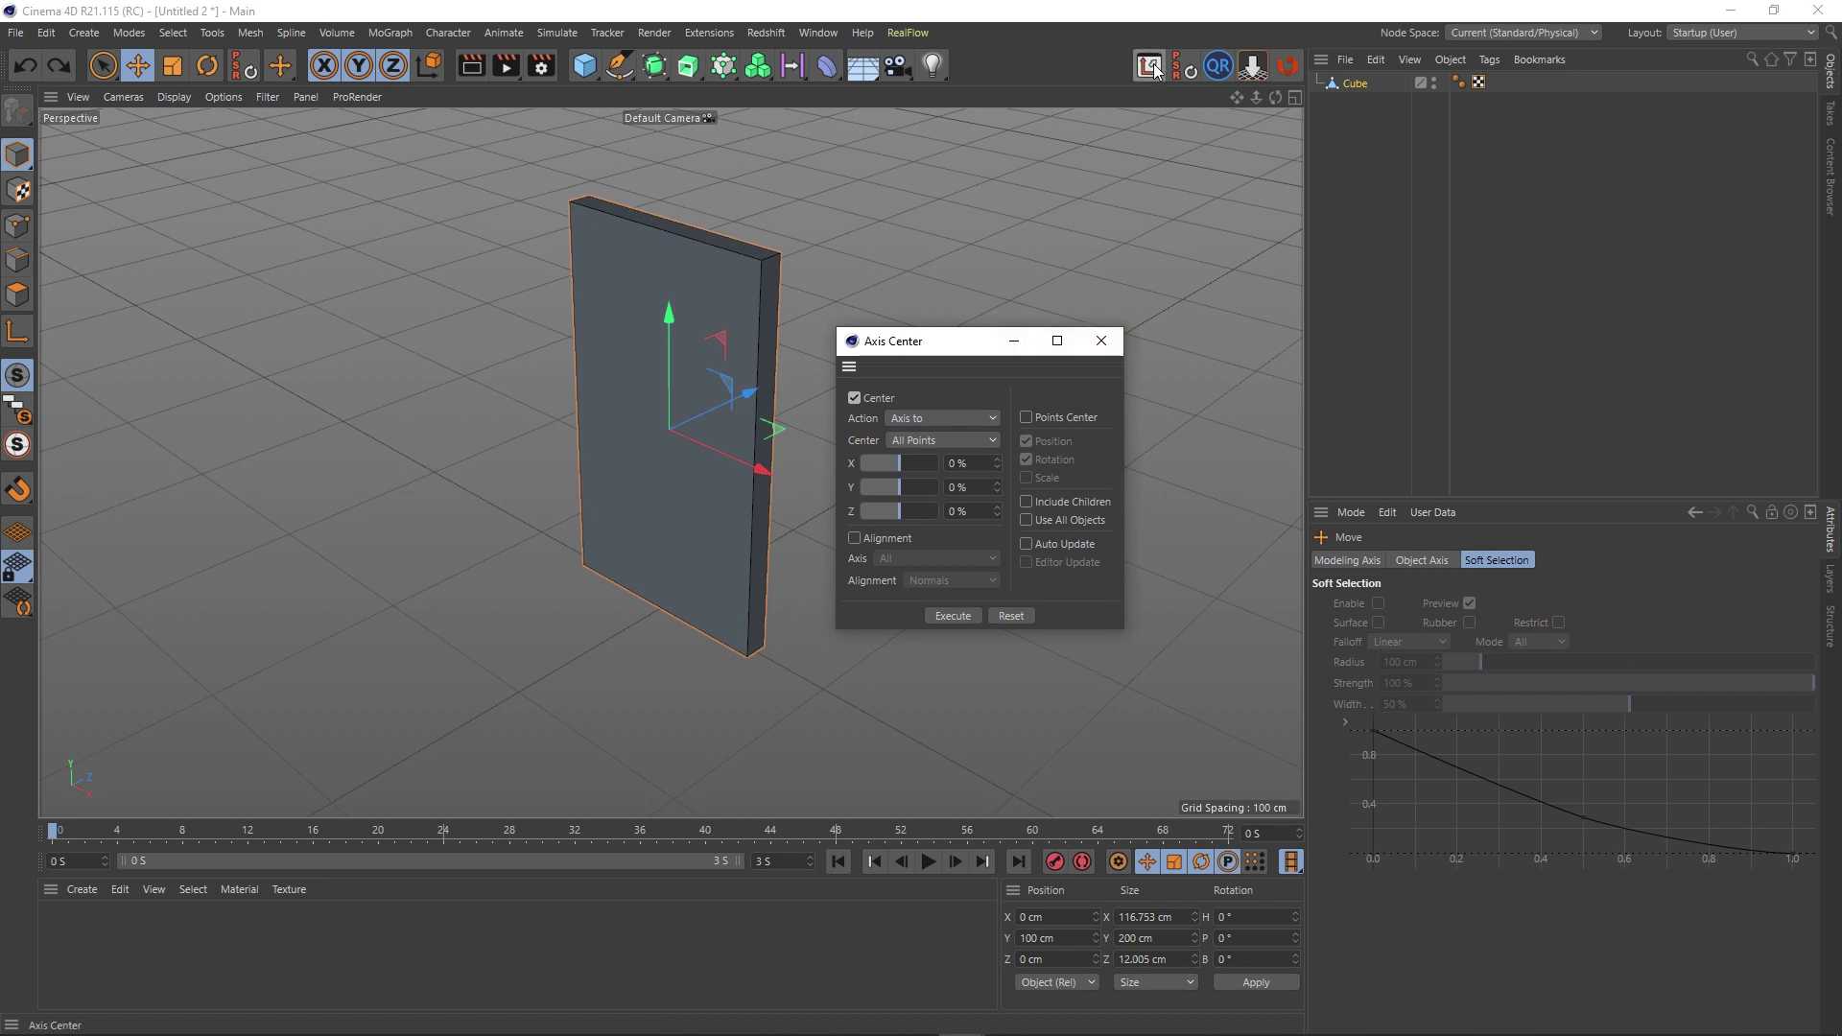
left_click(1099, 343)
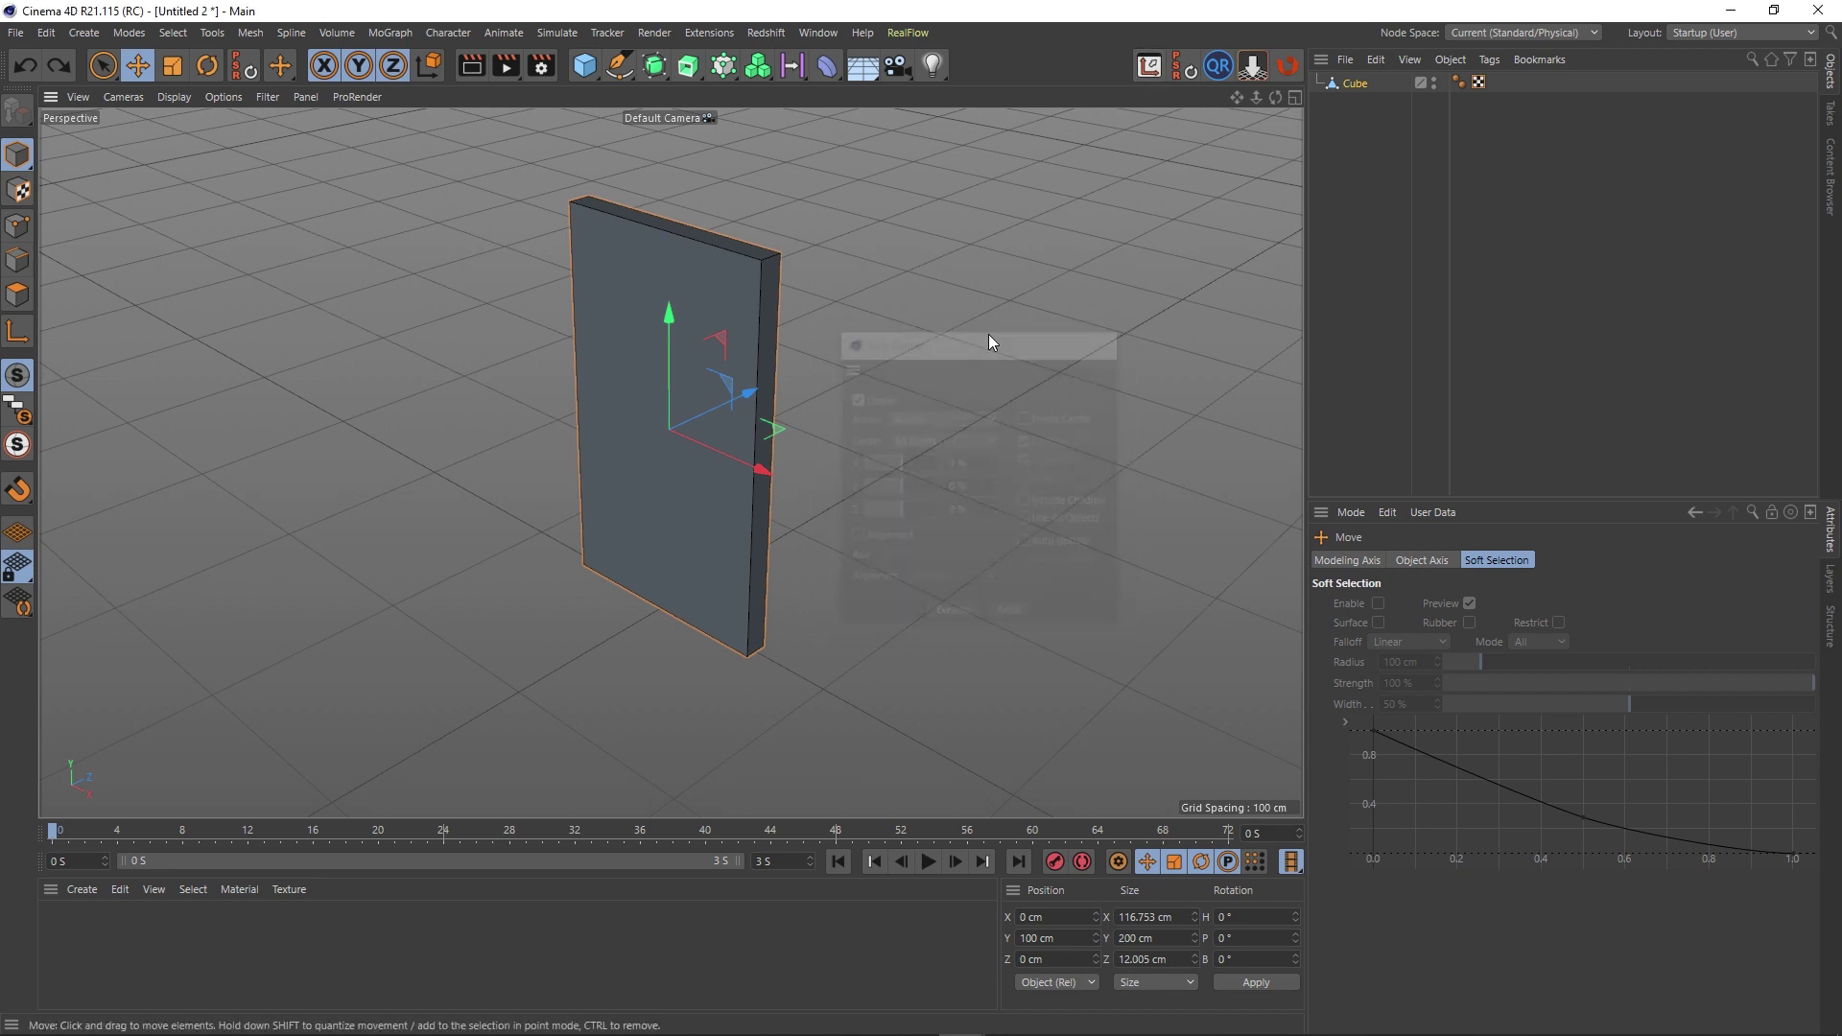
Find "axis cent" in Customize Commands and add Axis Center to the main command palette, and reload the Startup (User) layout.
left_click(818, 33)
mouse_move(1023, 66)
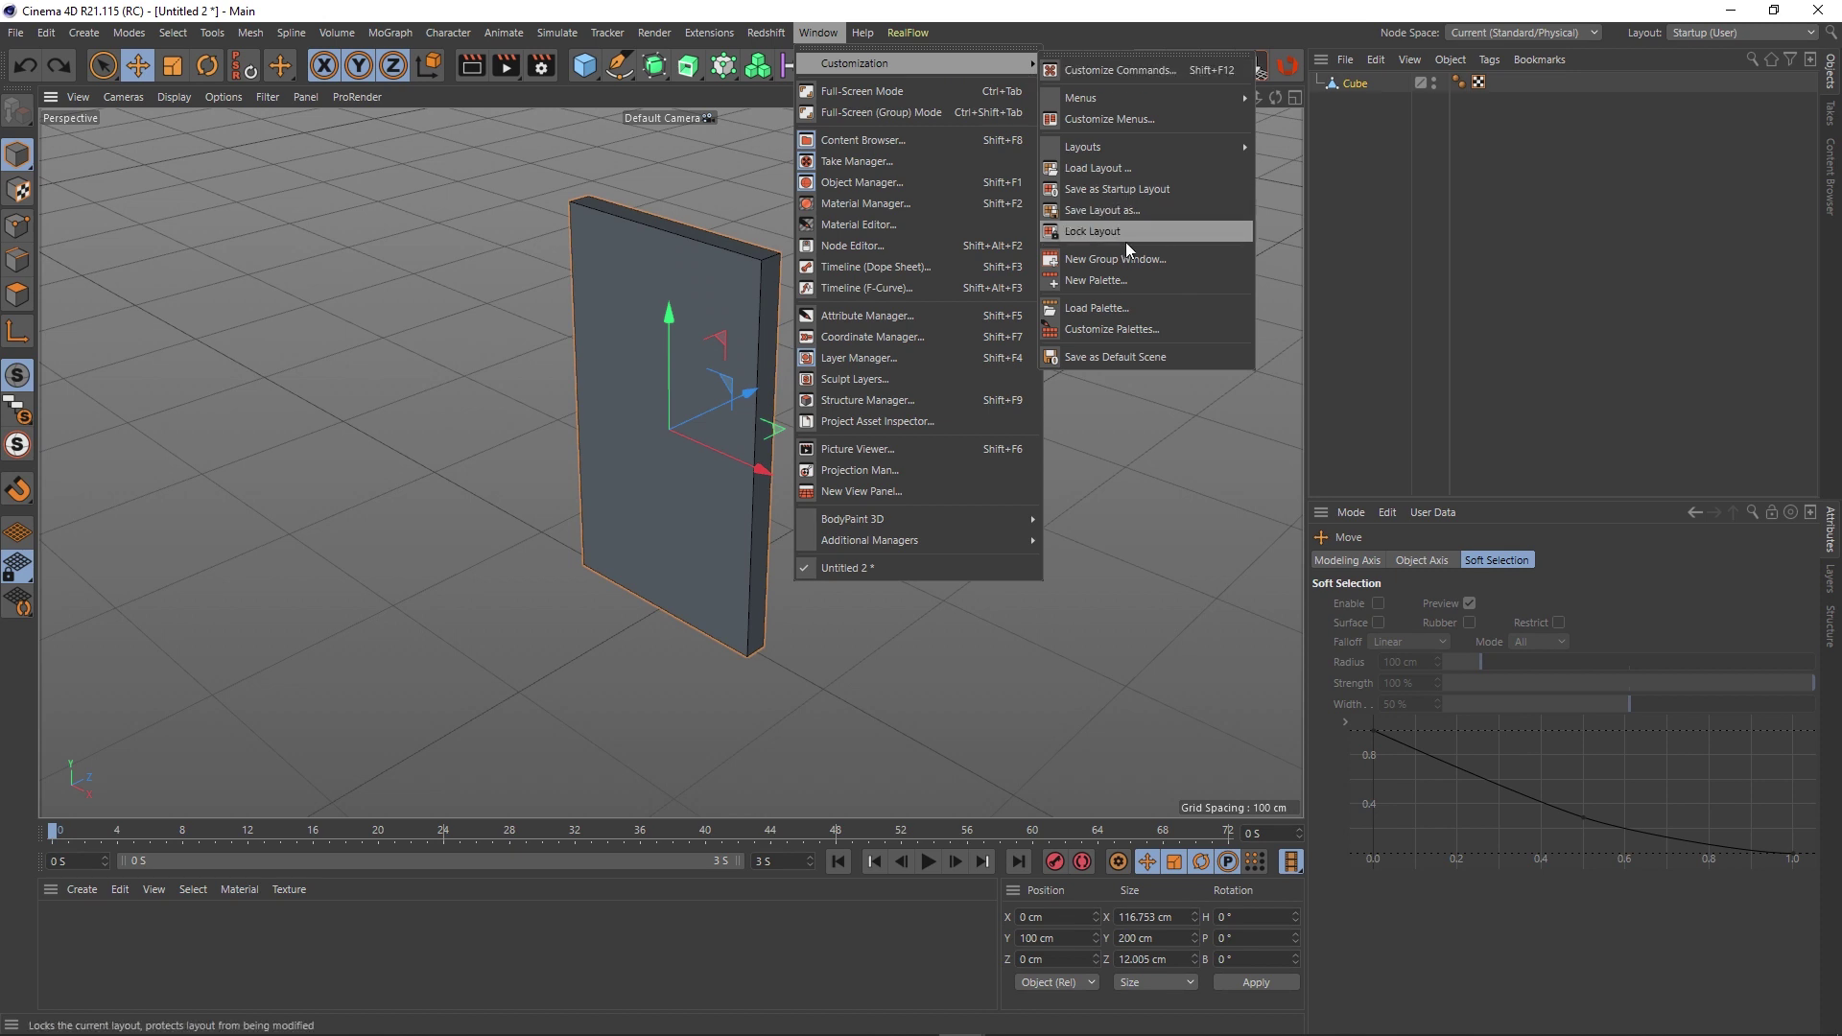
left_click(1114, 71)
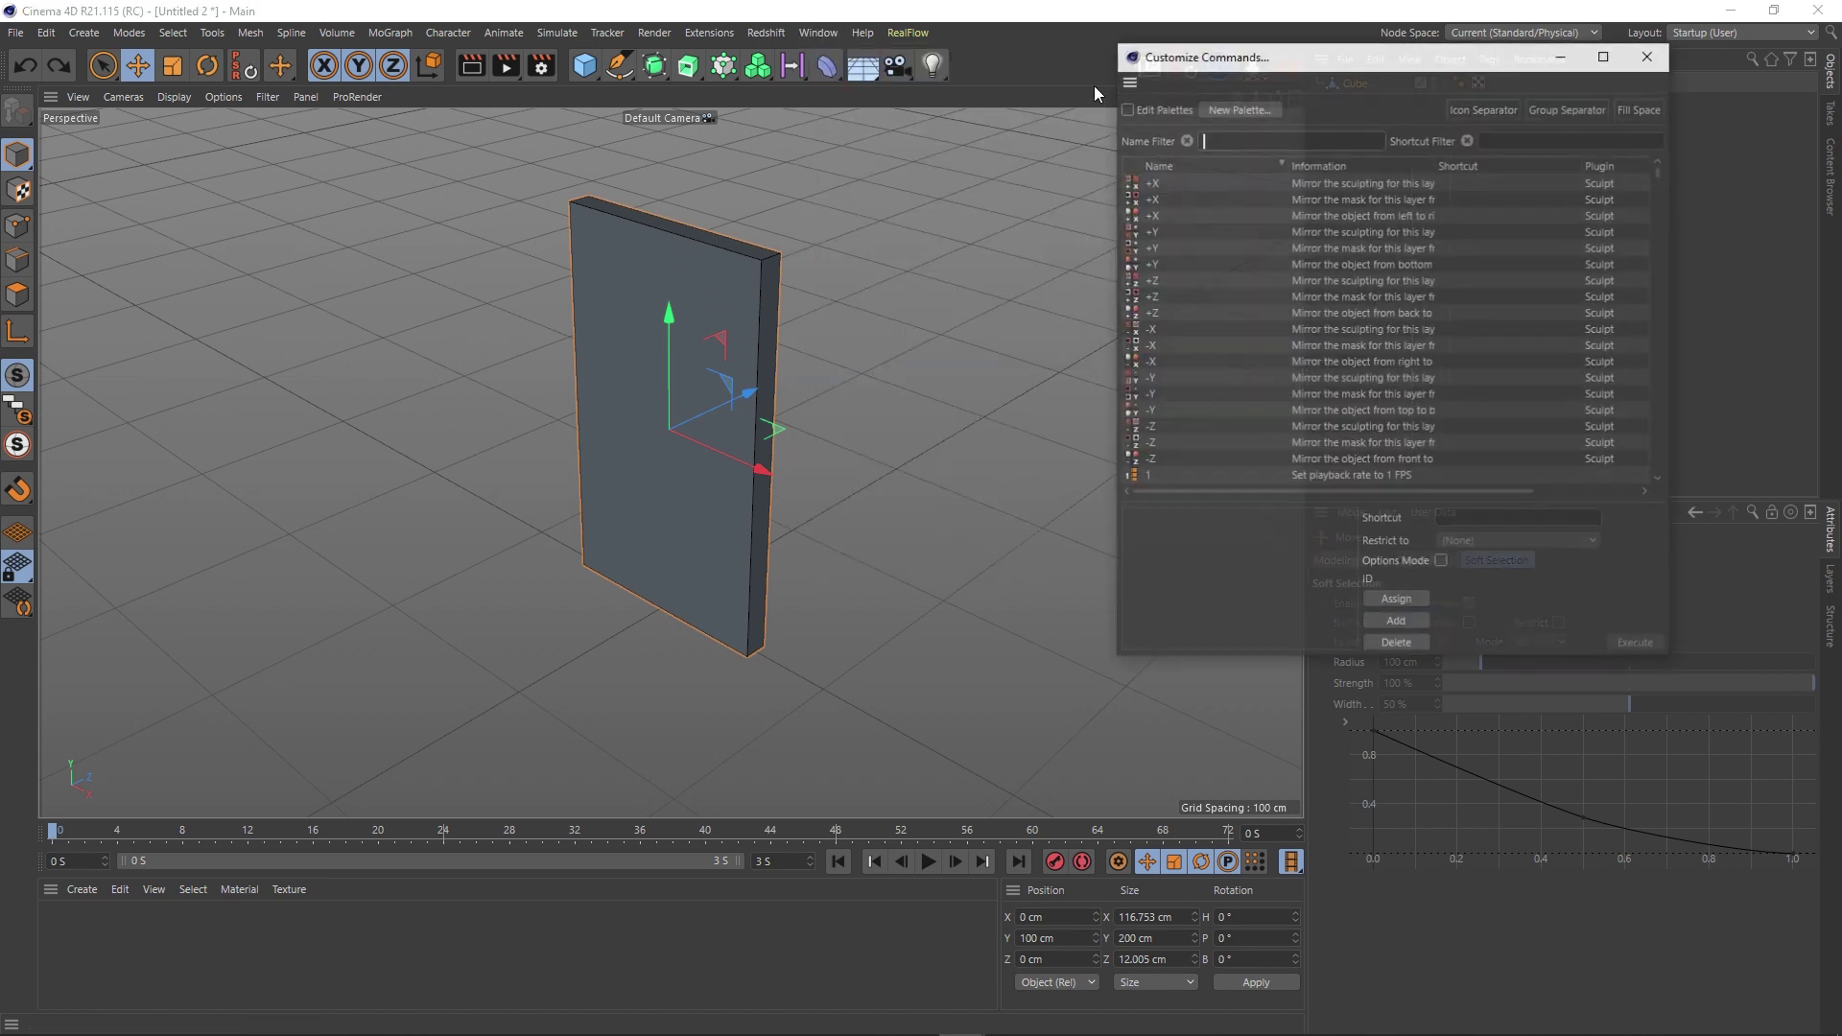
left_click_drag(1222, 41, 860, 254)
type("a")
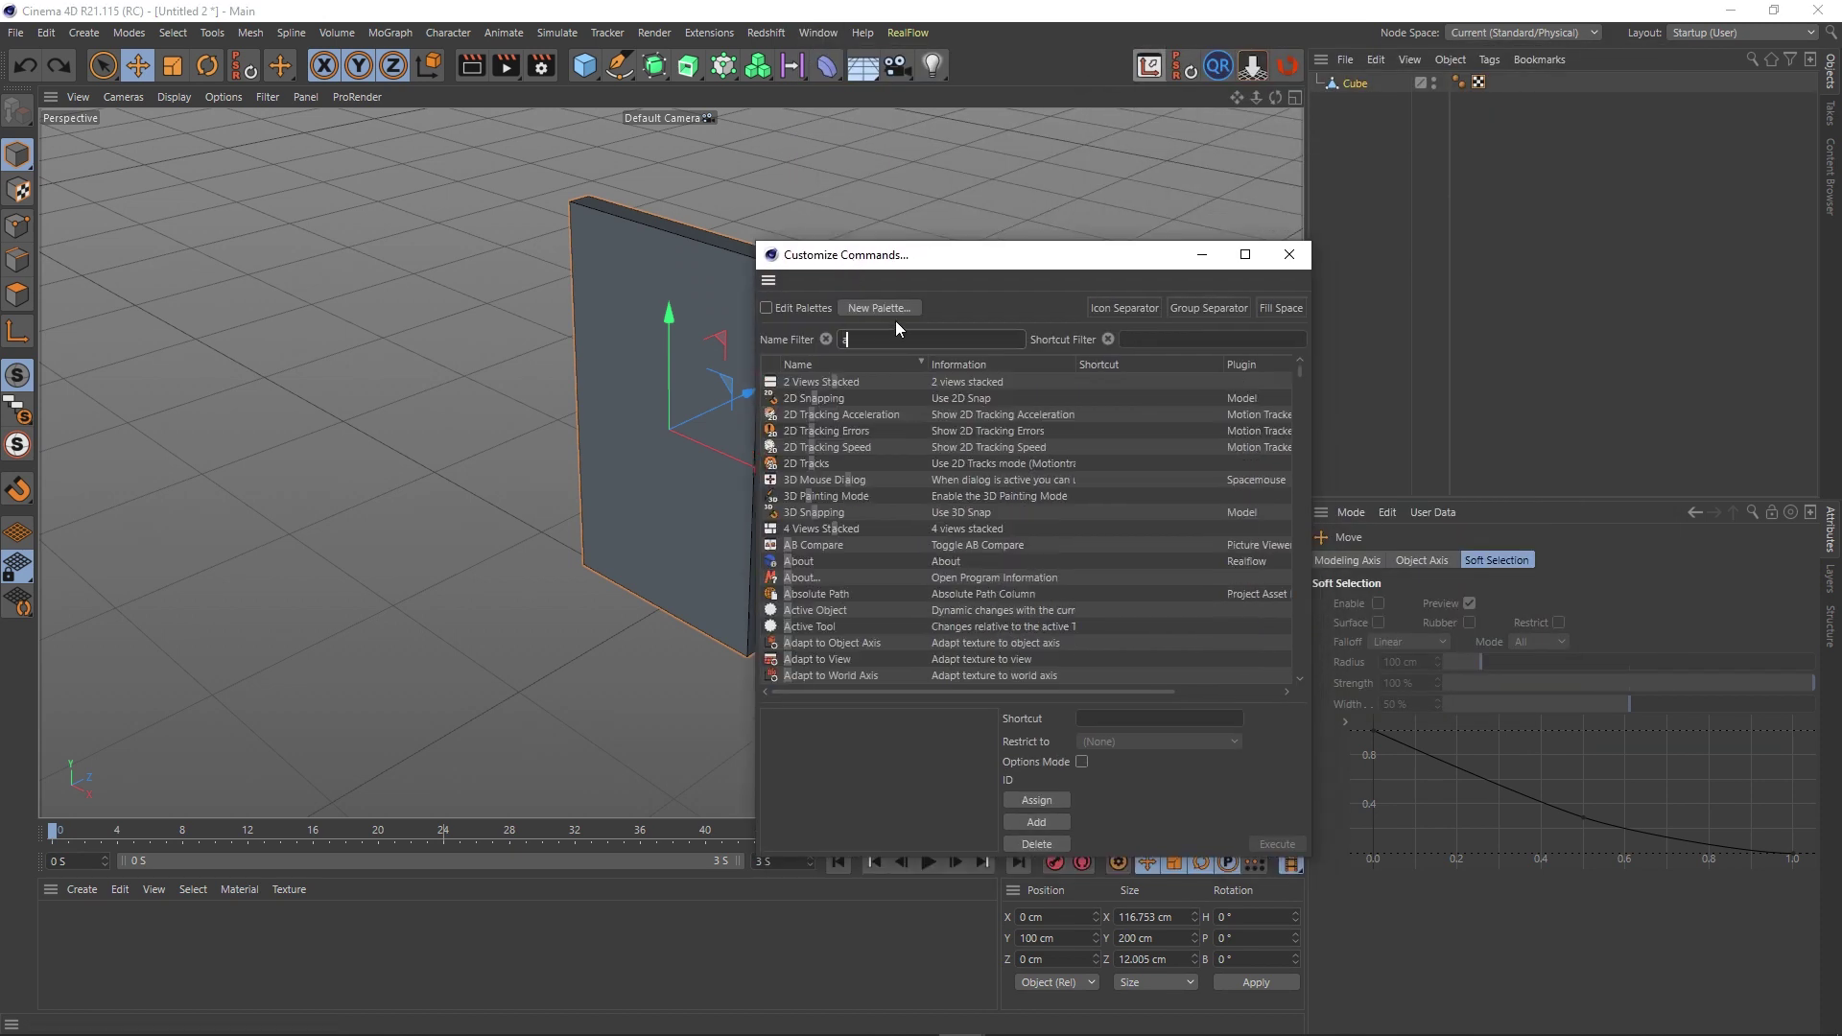
type("xis cent")
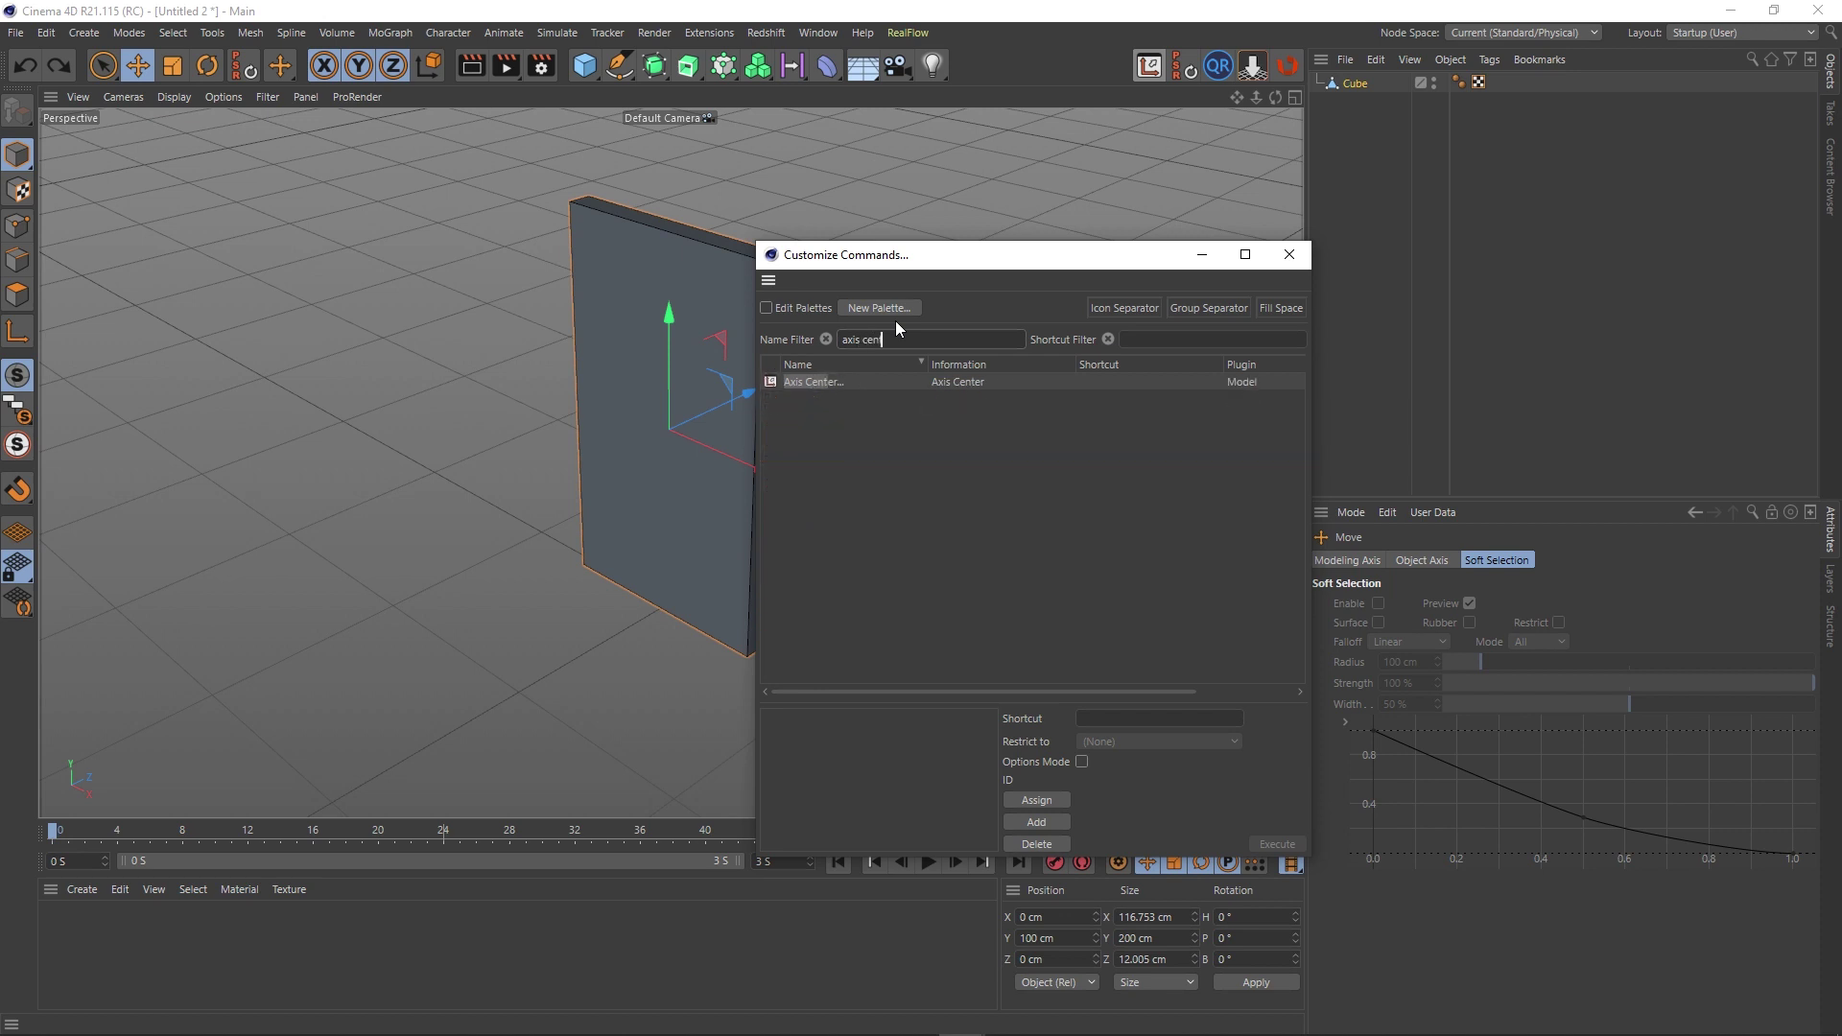
left_click_drag(811, 387, 1120, 77)
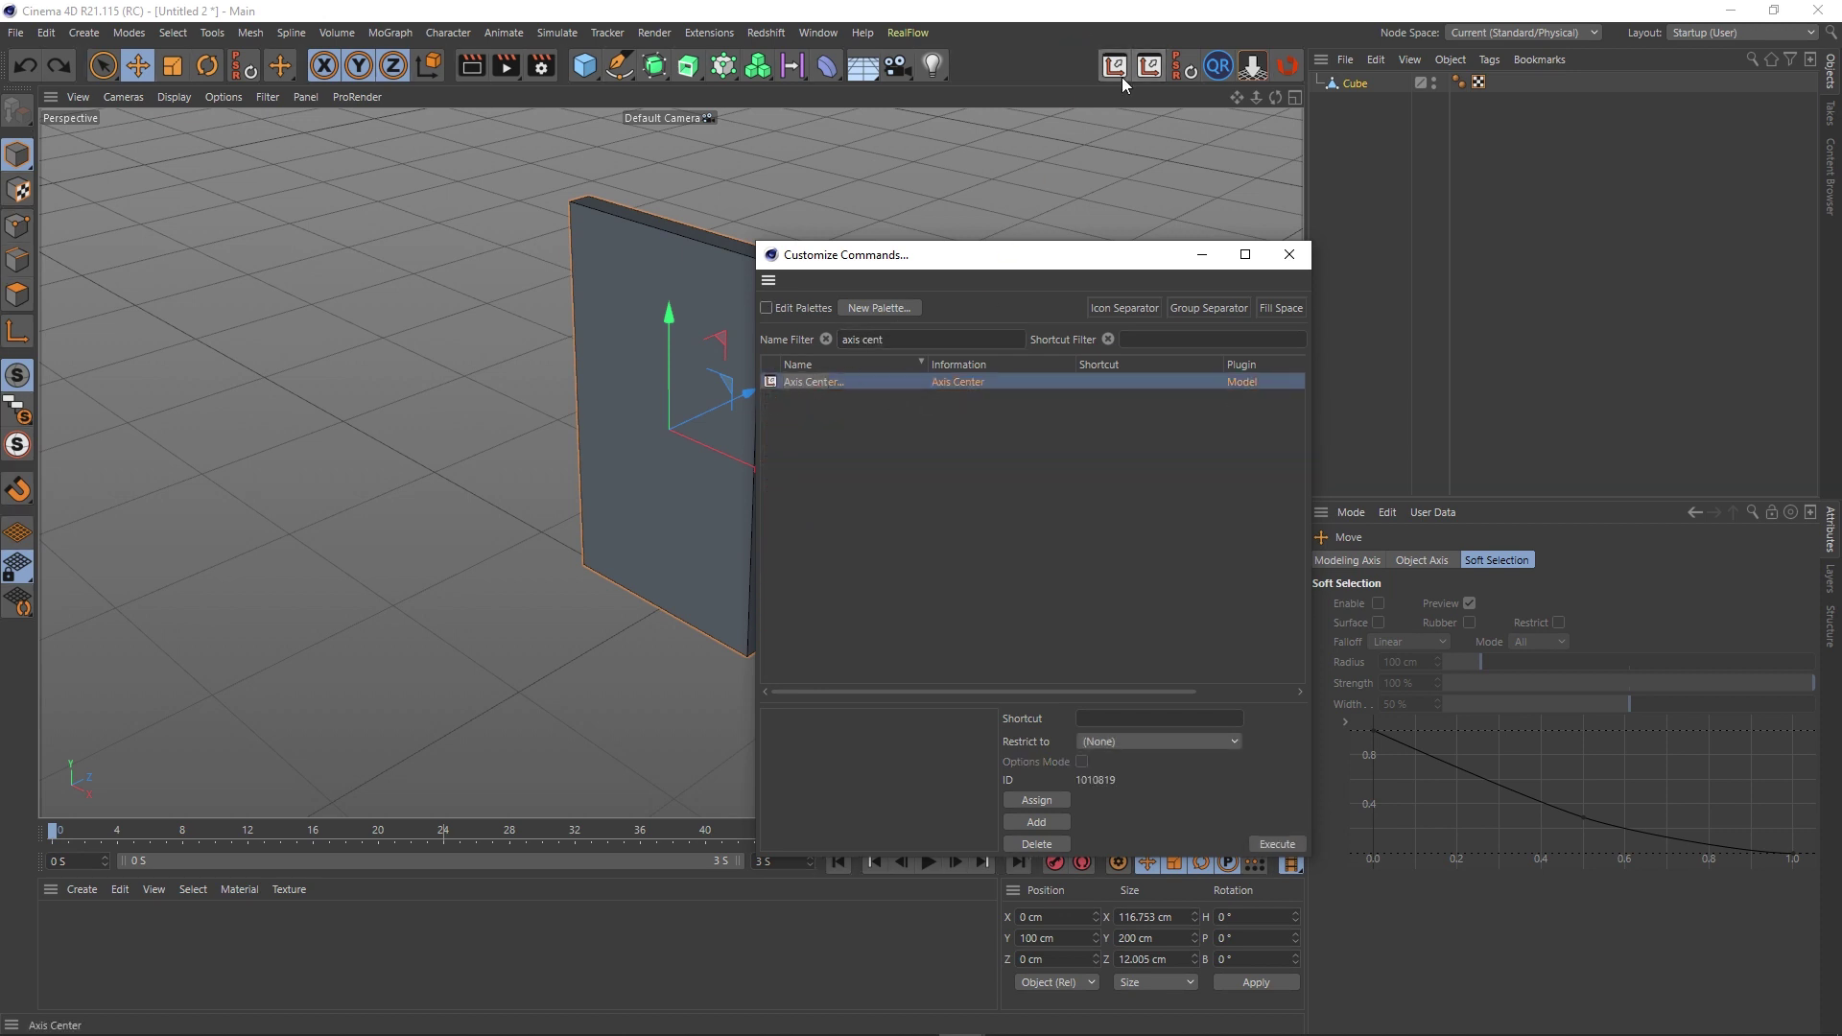
left_click(1290, 254)
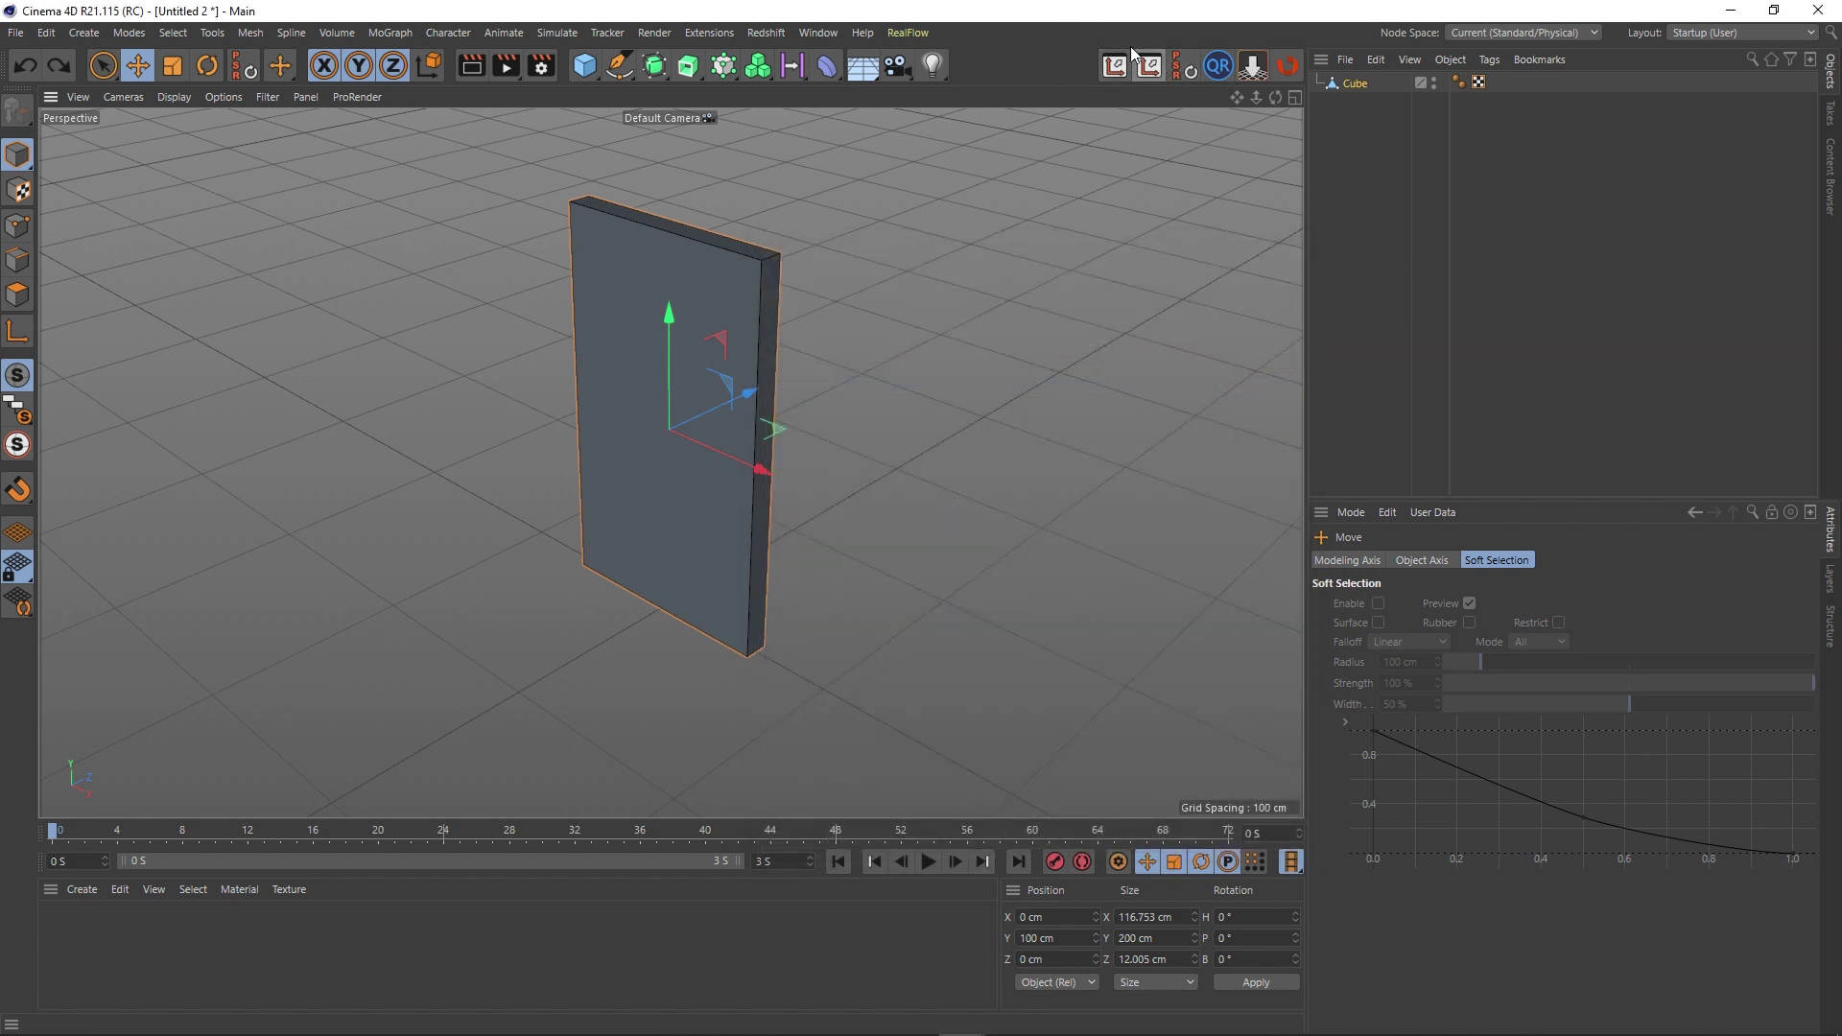
left_click(1726, 33)
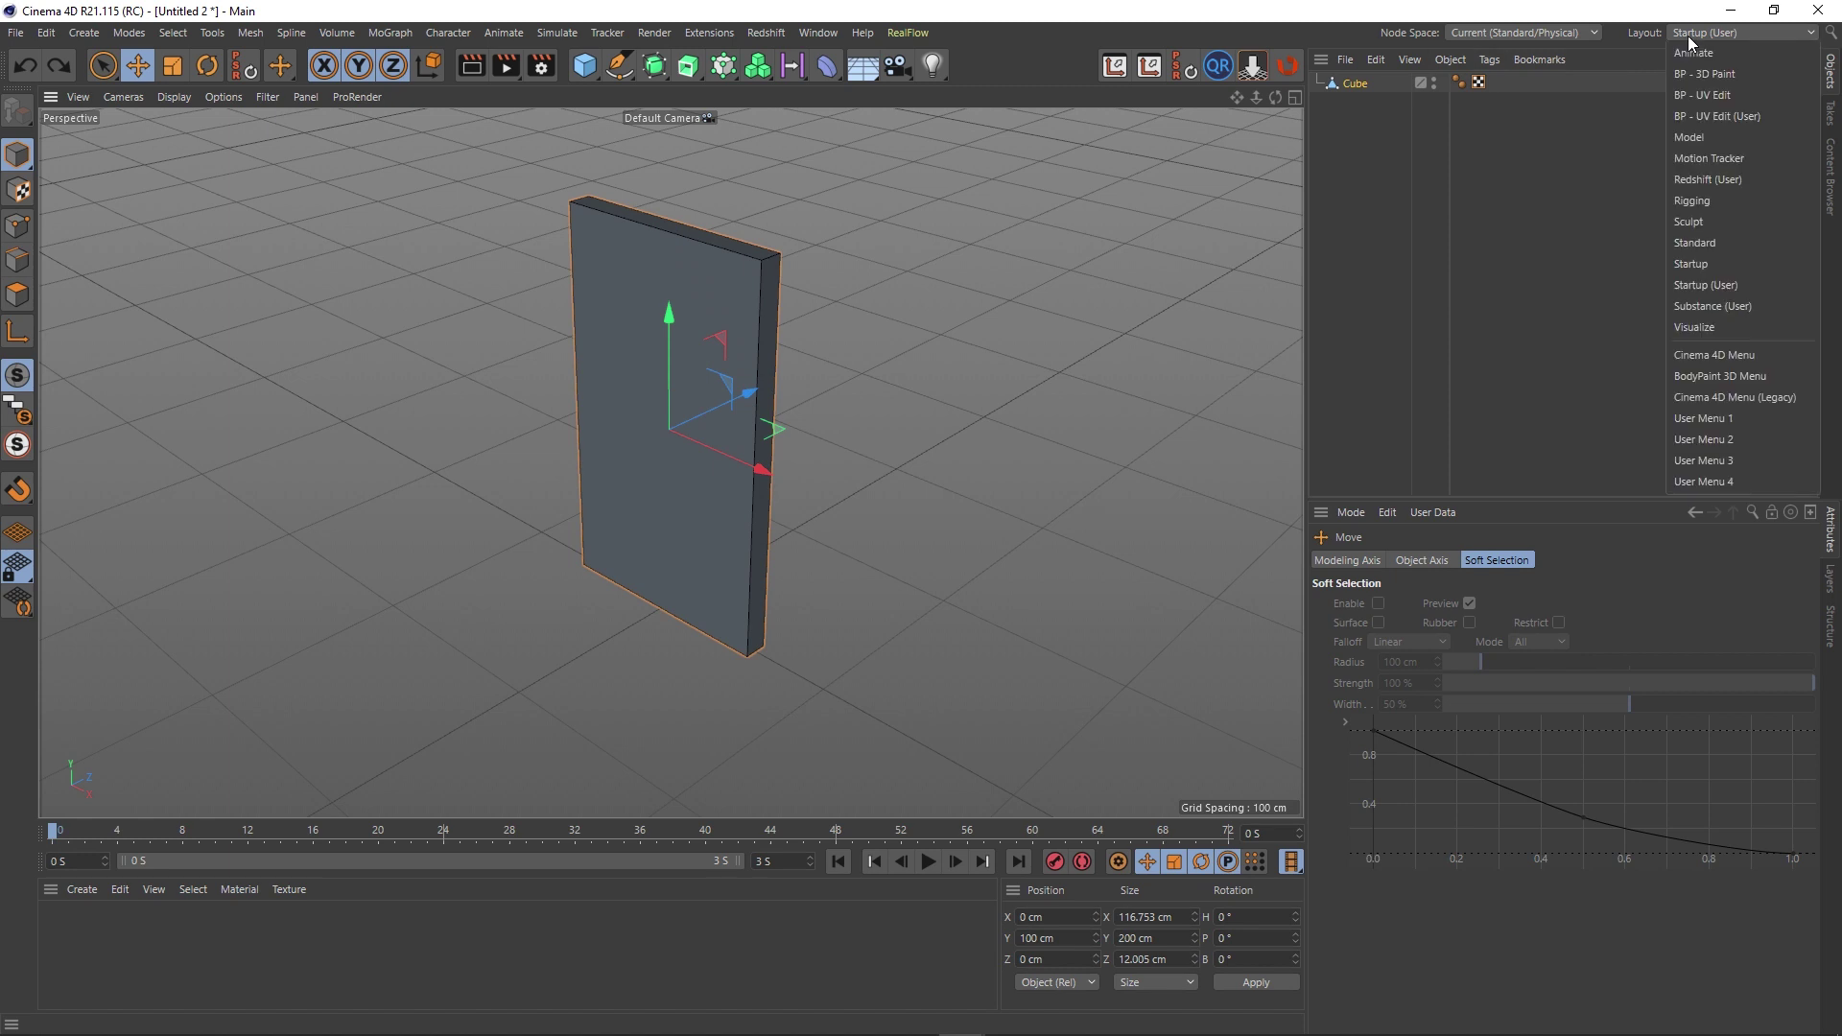
left_click(1724, 286)
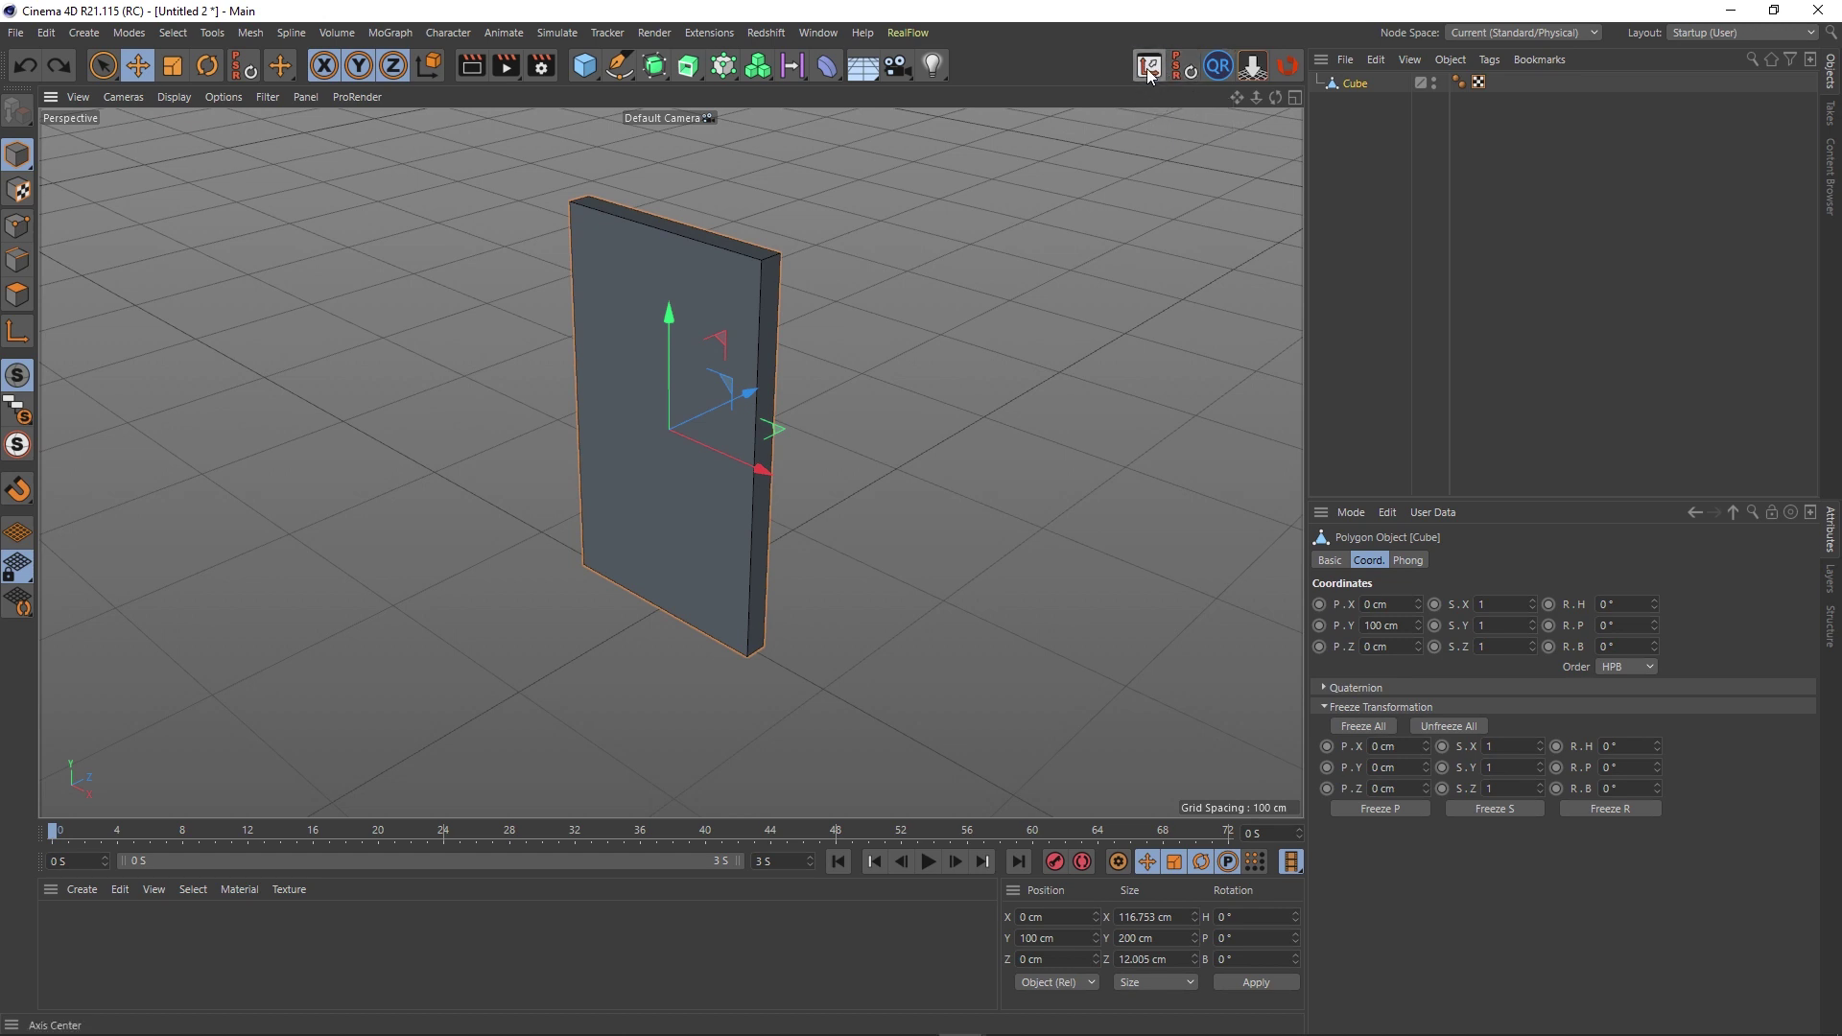
Open the Axis Center dialog for the door and place it clear of the model.
left_click(1218, 65)
left_click_drag(1256, 65, 1117, 139)
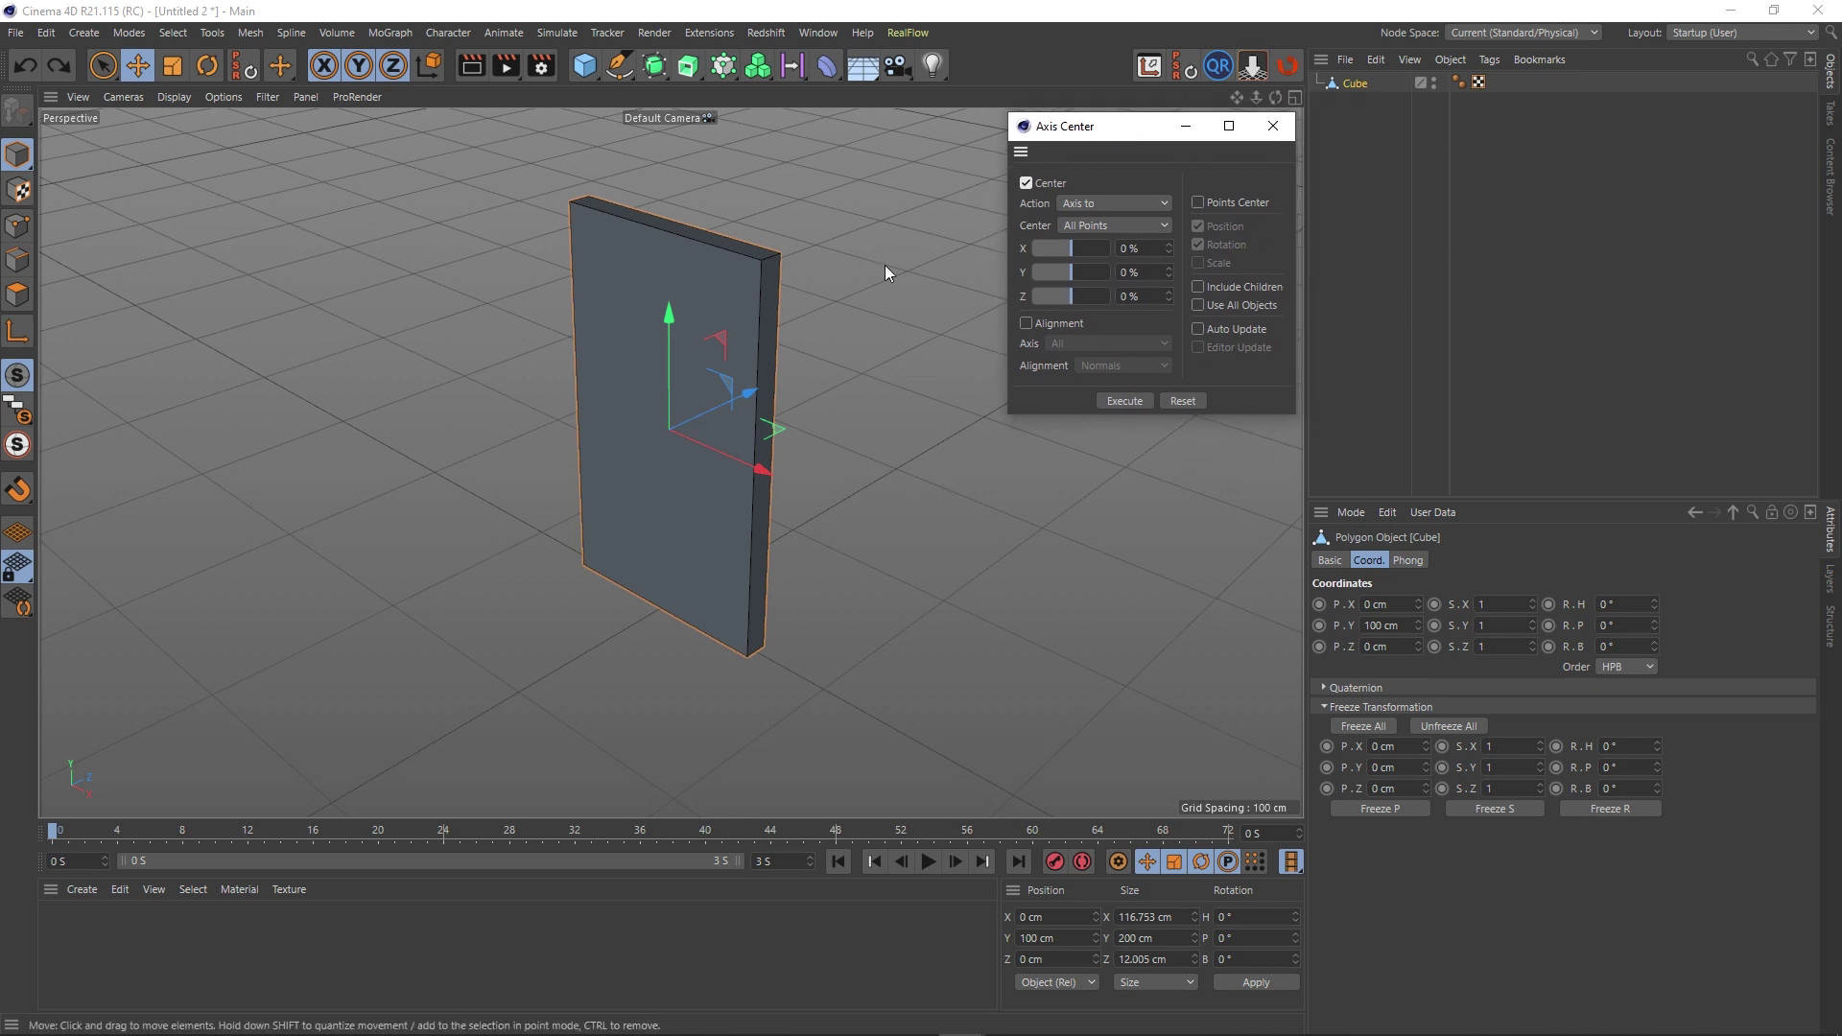
mouse_move(733, 320)
left_mouse_down("alt")
mouse_move(707, 329)
mouse_move(742, 307)
left_mouse_up("alt")
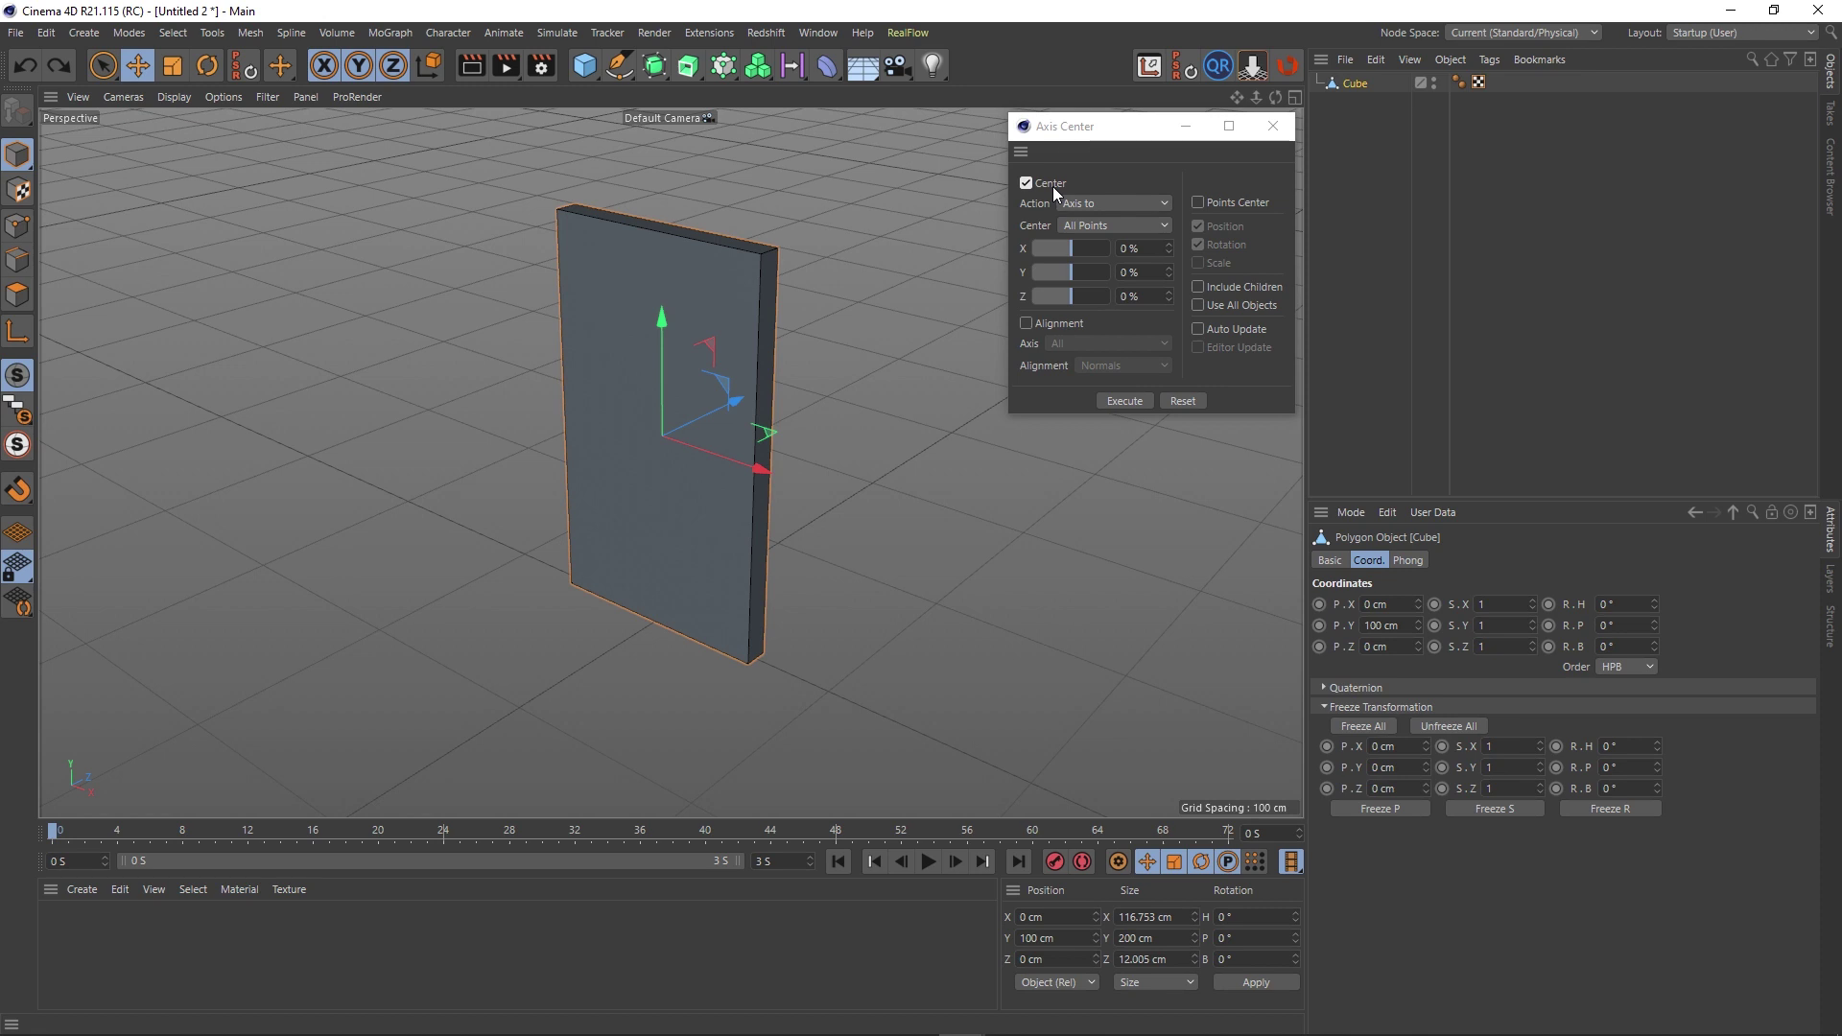
Examine what the Center and Alignment options enable and which choices are offered for Center, keeping Center enabled with All Points.
left_click(1026, 182)
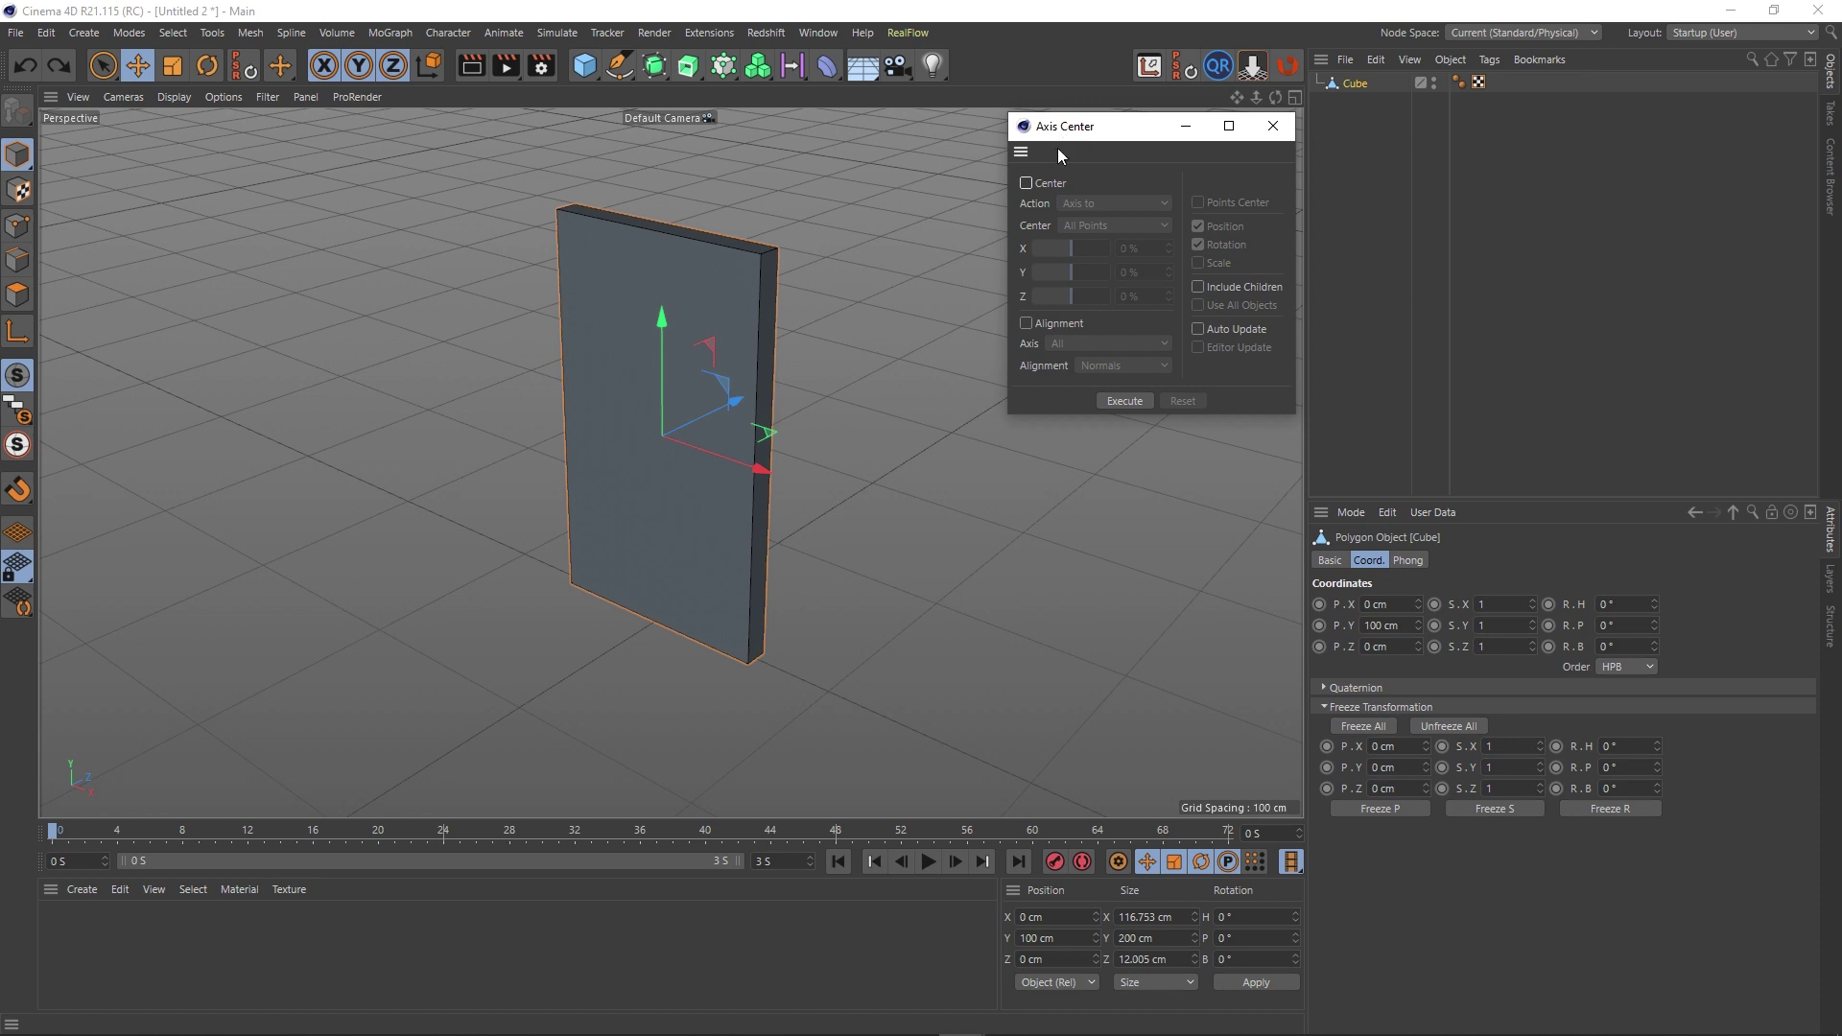
left_click(1025, 182)
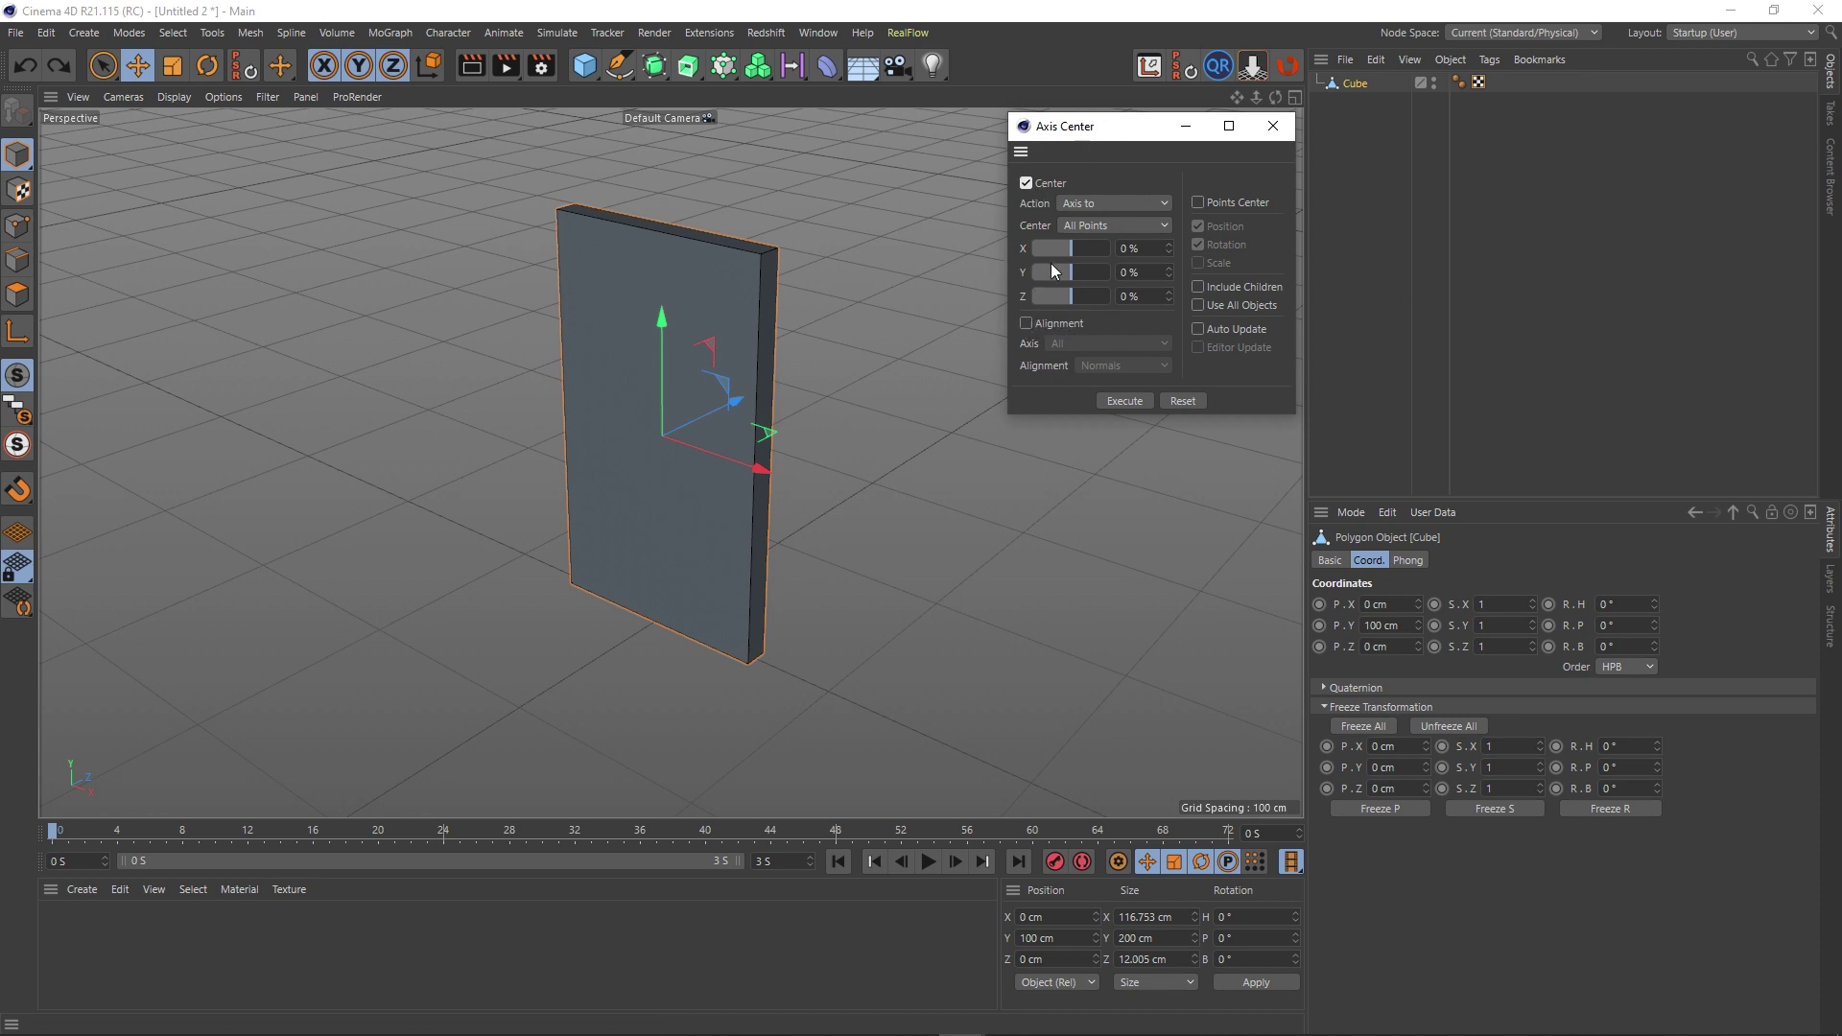
left_click(1025, 183)
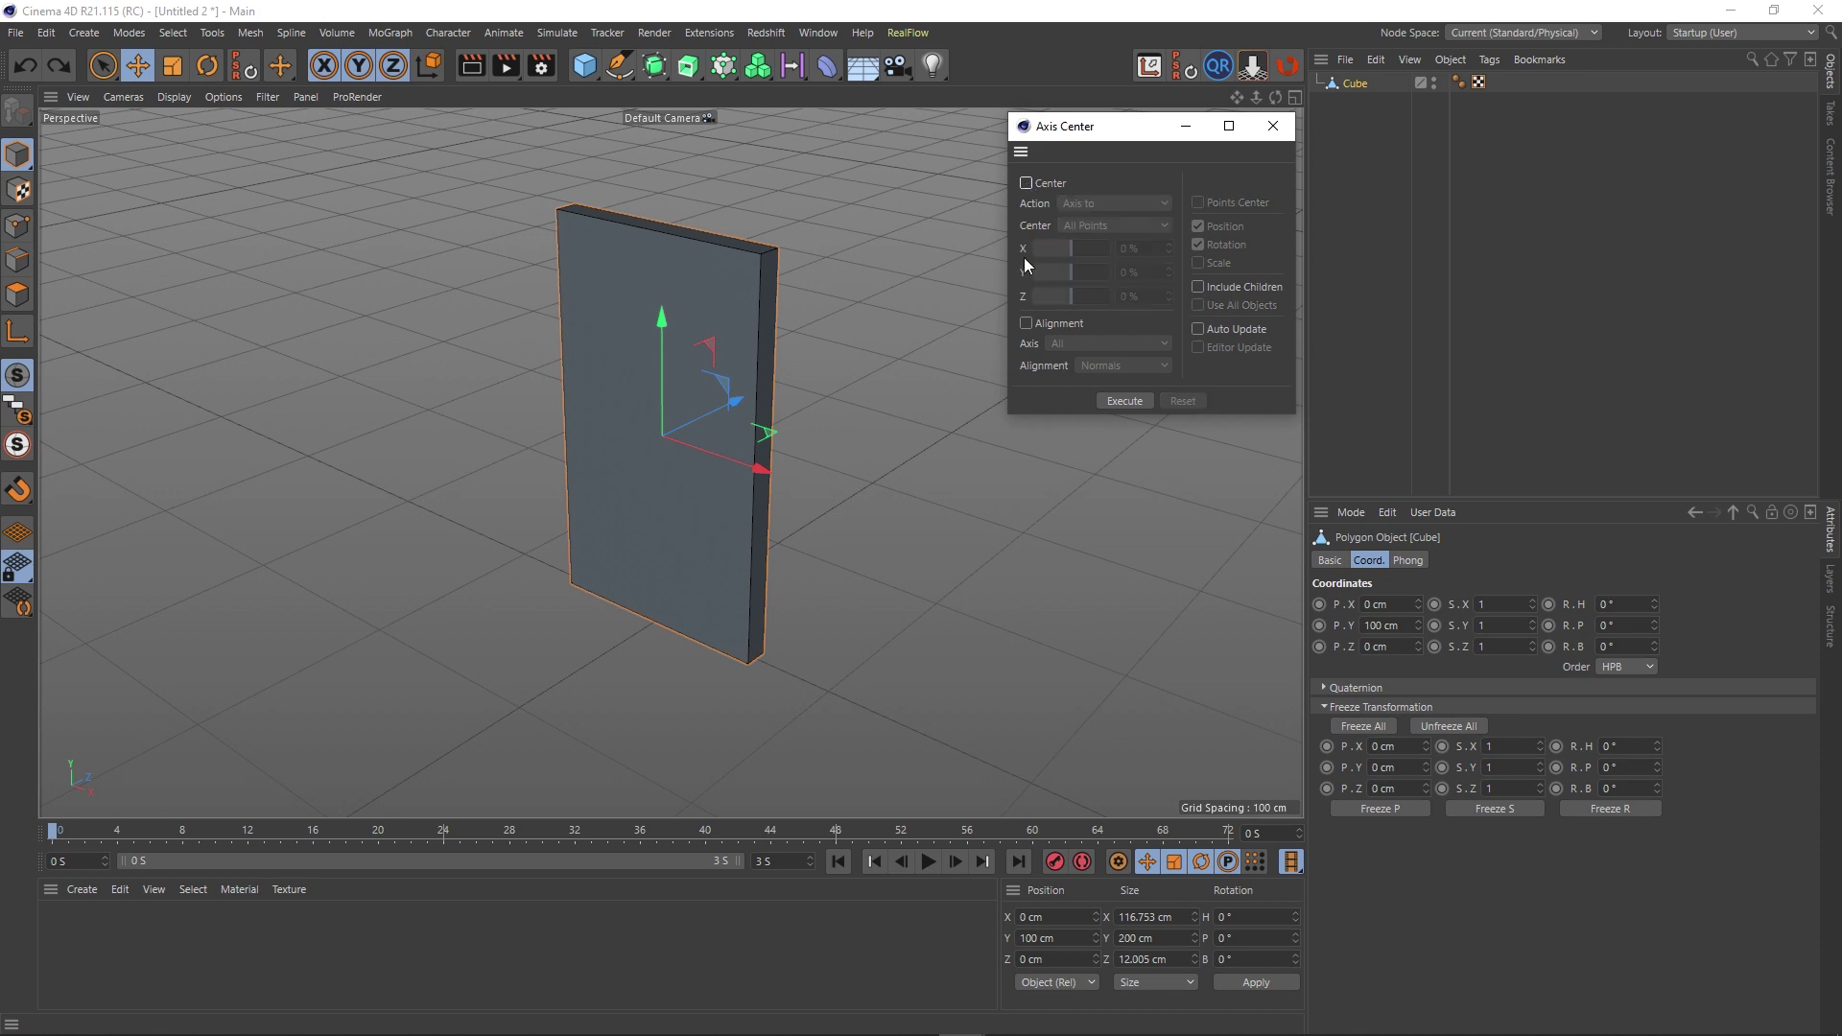
left_click(1025, 324)
left_click(1025, 324)
left_click(1025, 183)
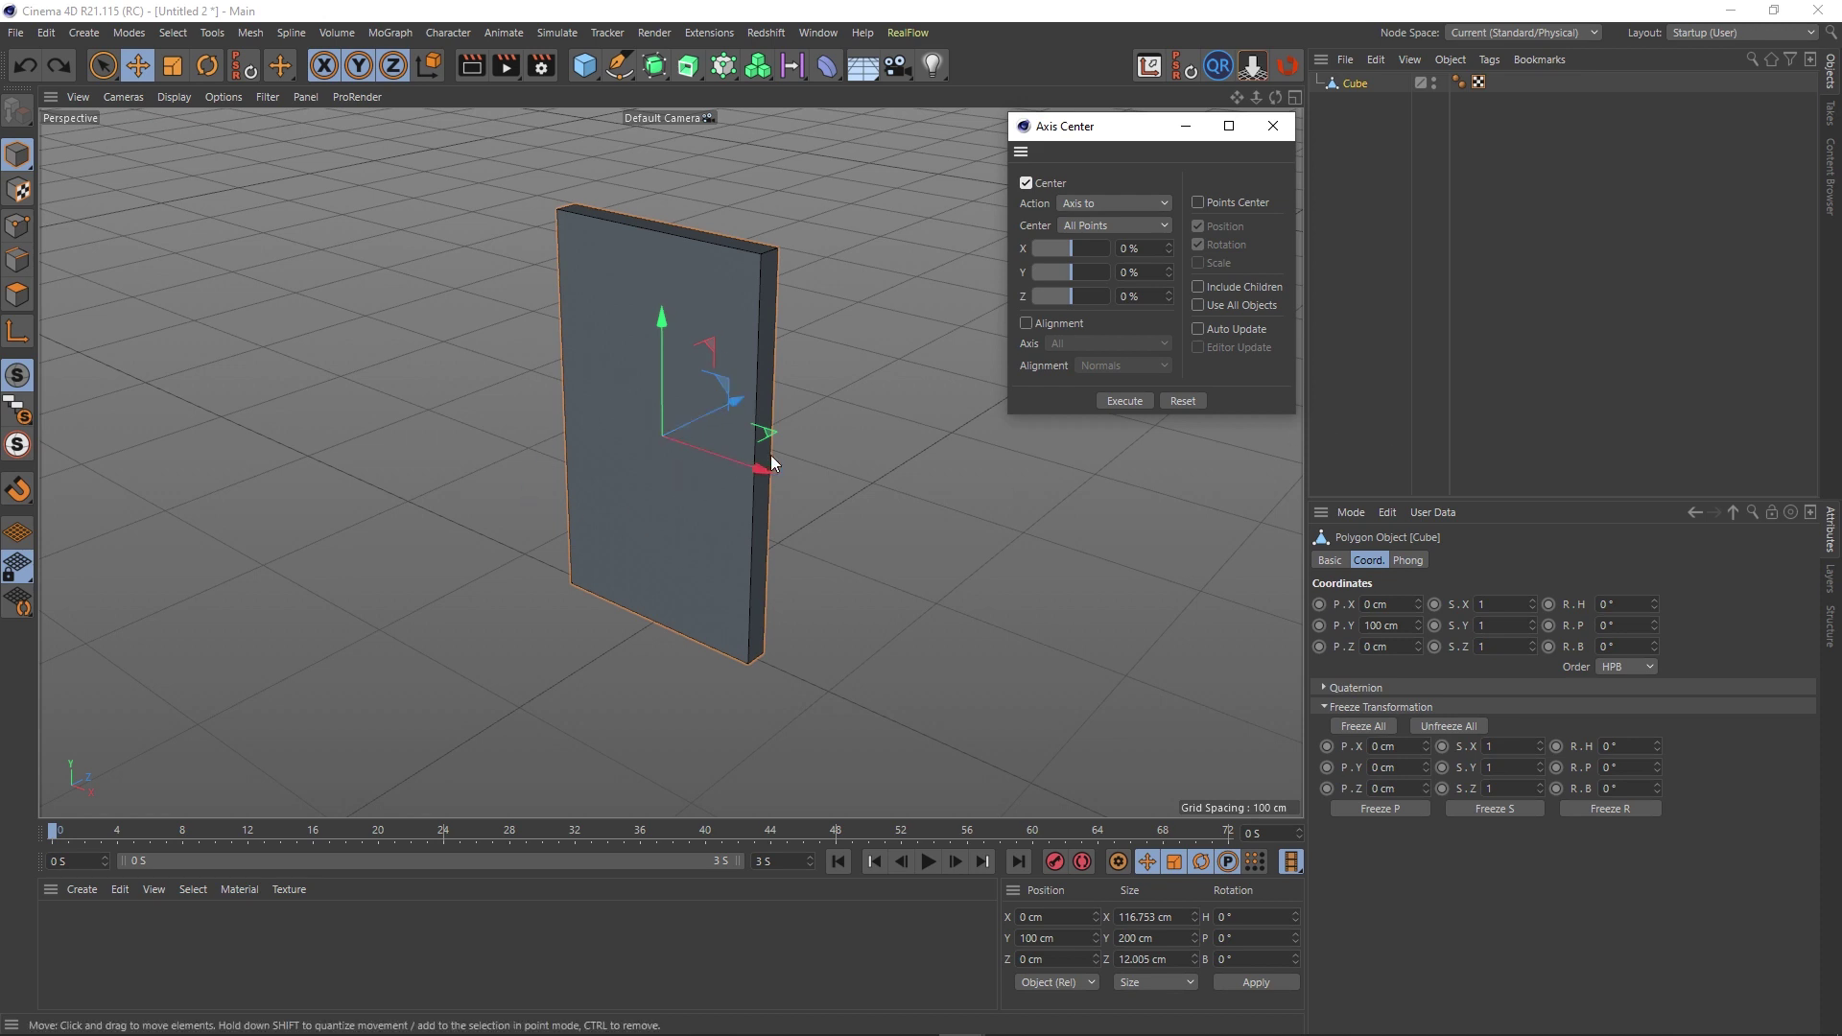
left_click(1107, 226)
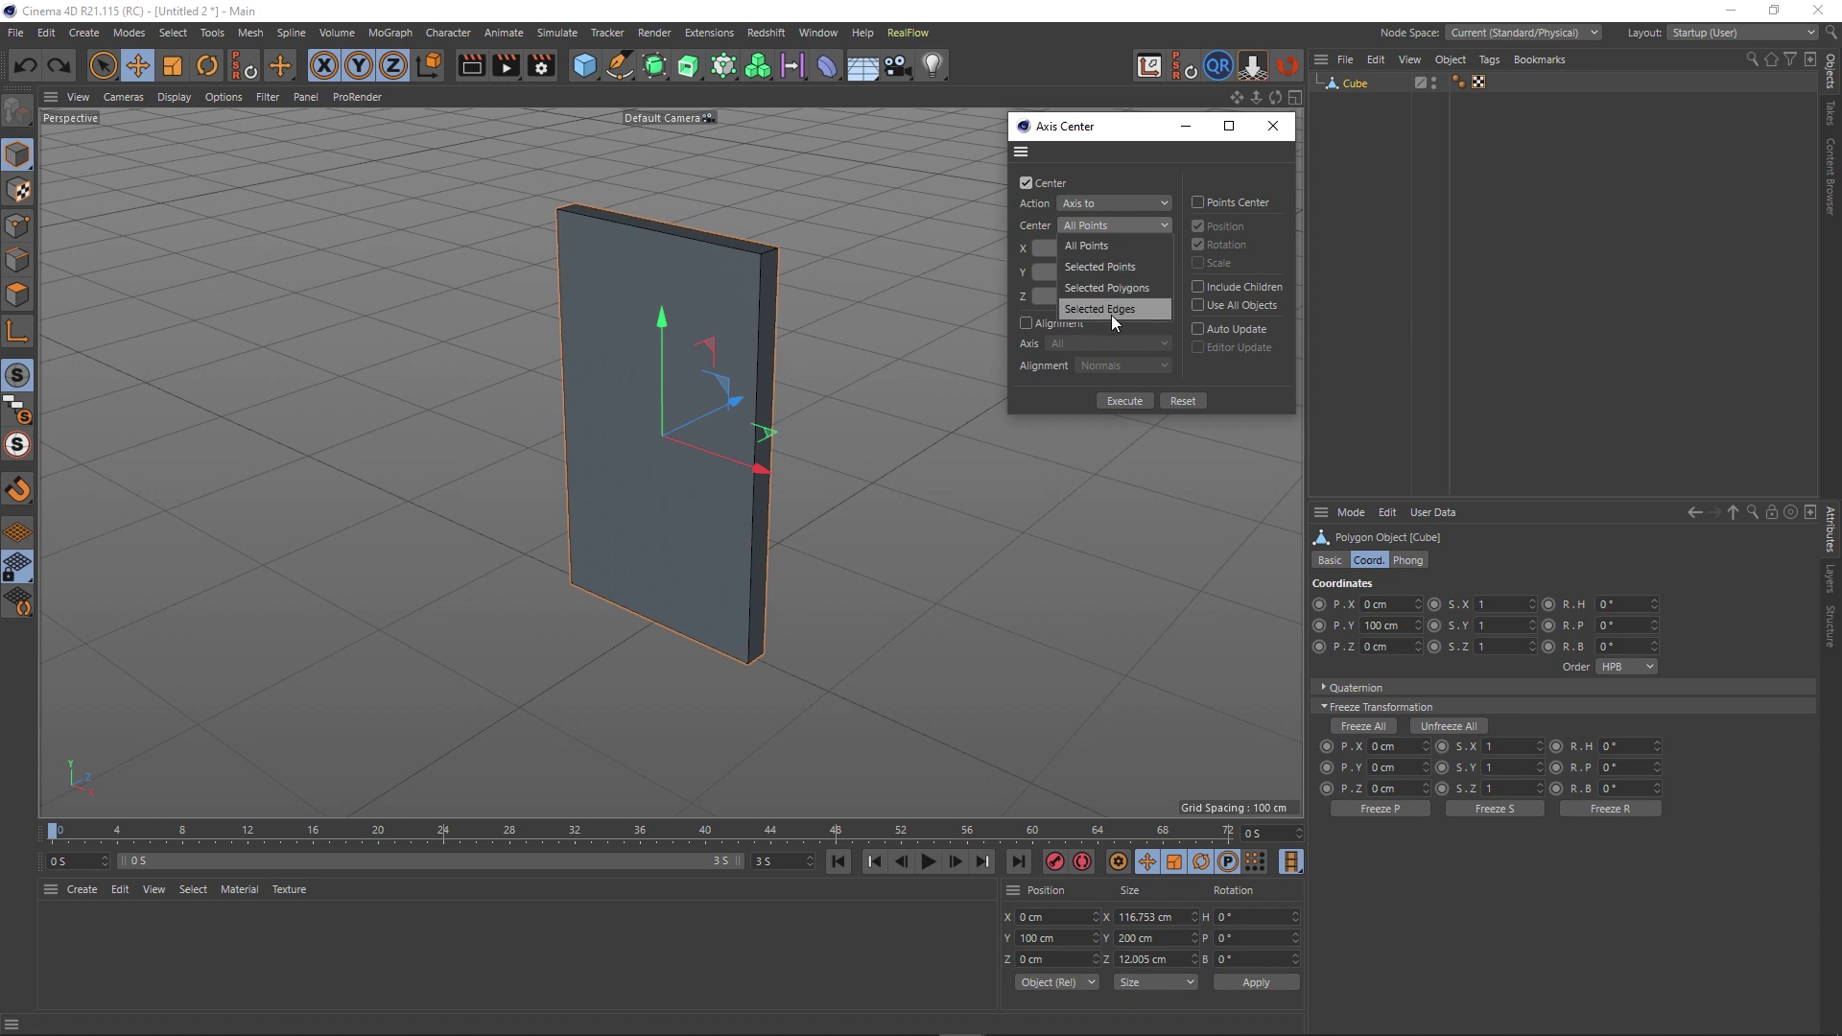
left_click(1130, 222)
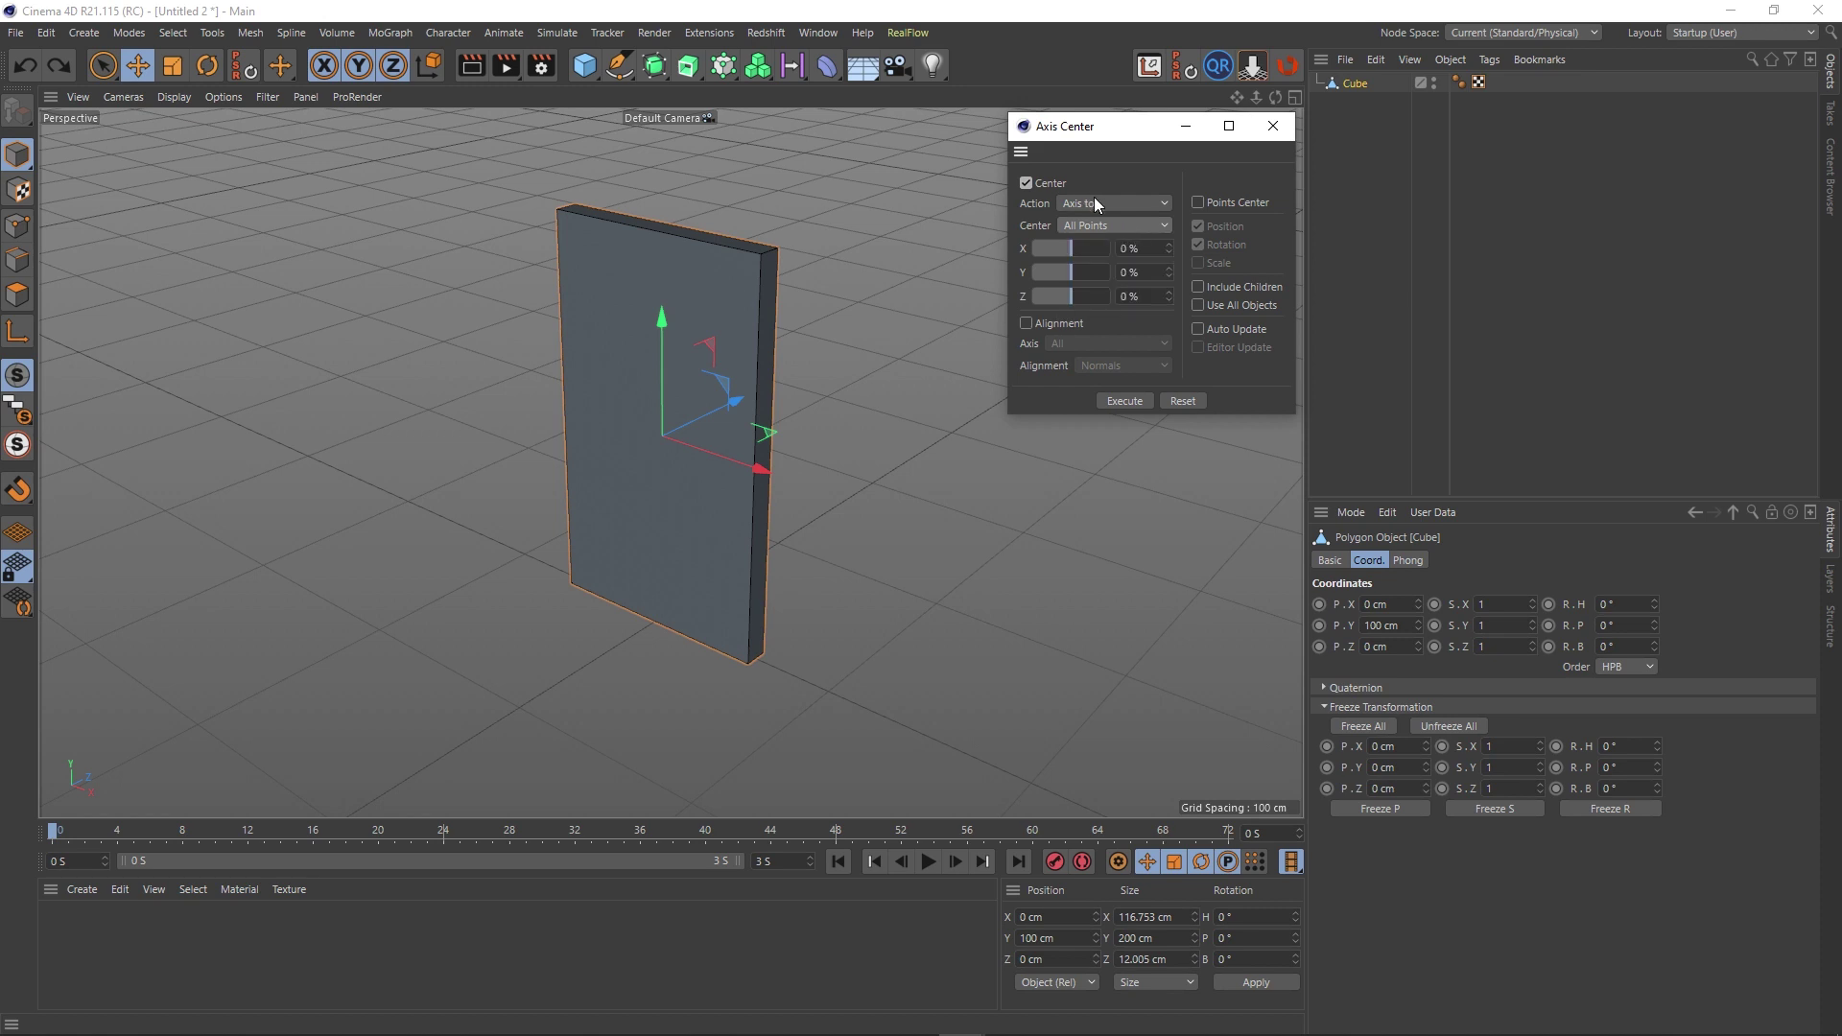
In the top view, move the door's axis to its side edge using the Axis to action with X at -100%.
left_click(1095, 203)
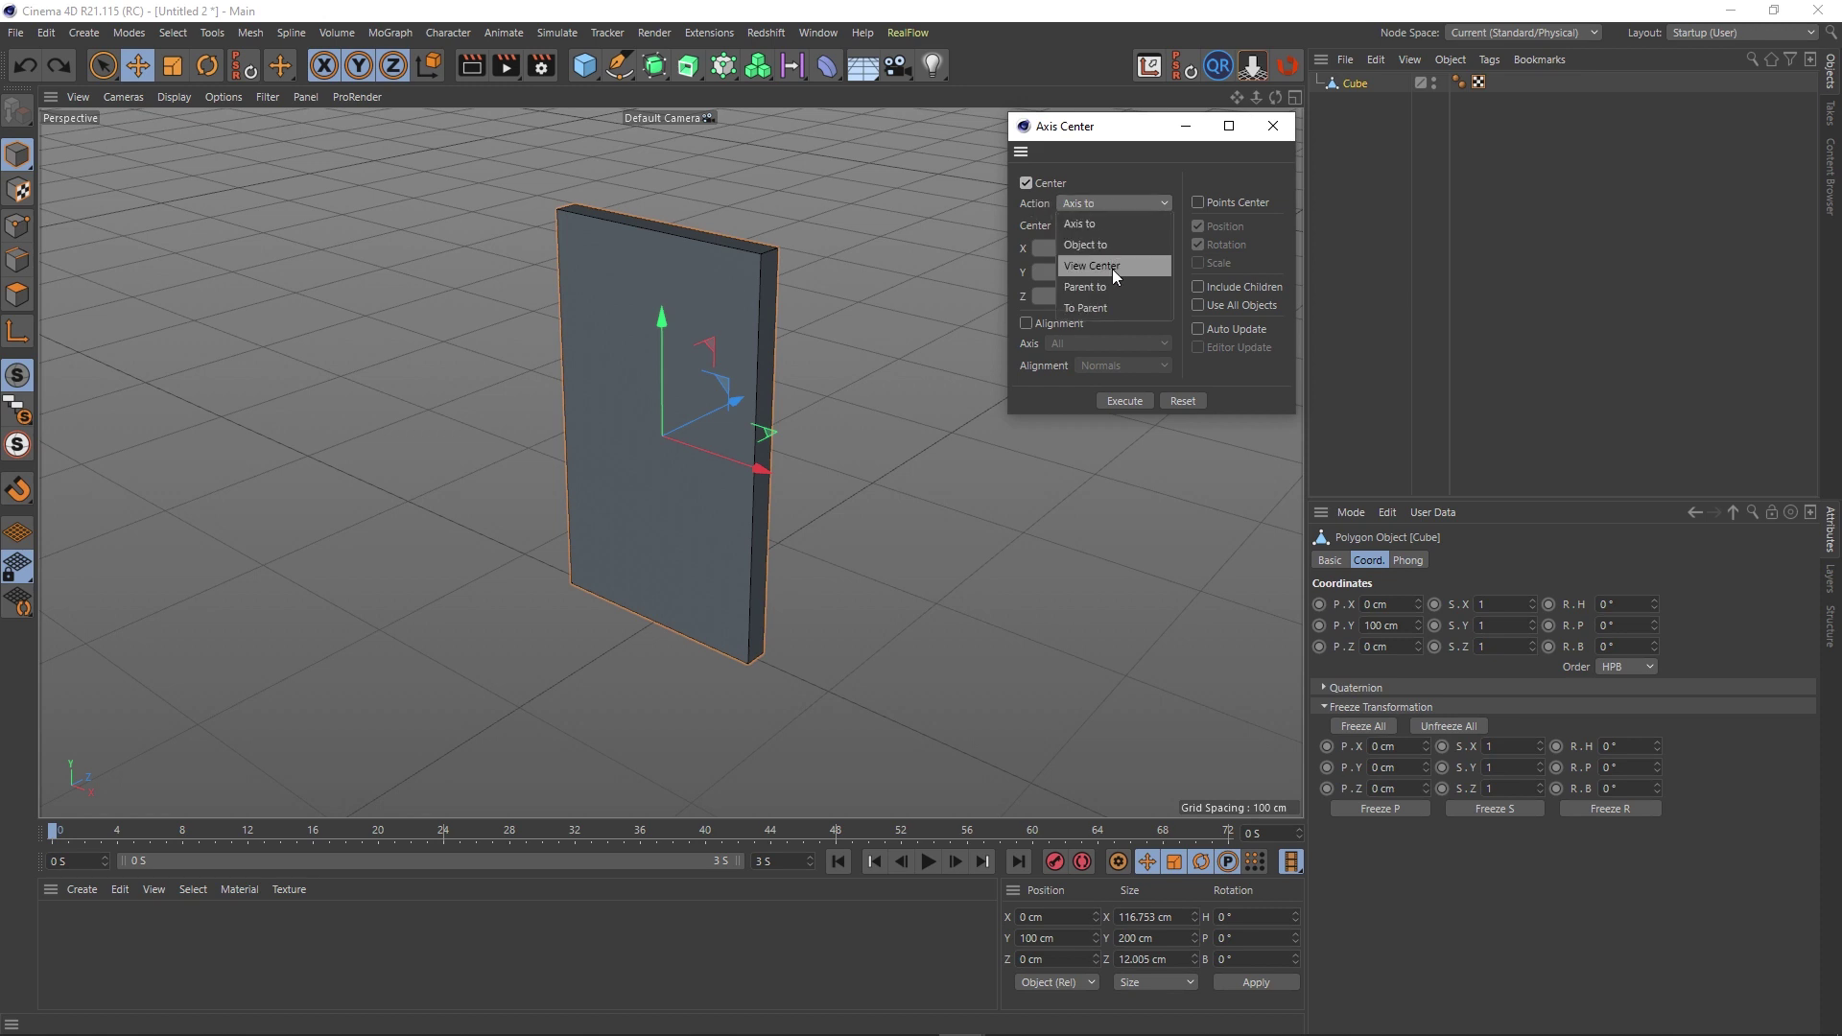
left_click(1090, 203)
left_click_drag(694, 394, 700, 446, "alt")
middle_click(701, 446)
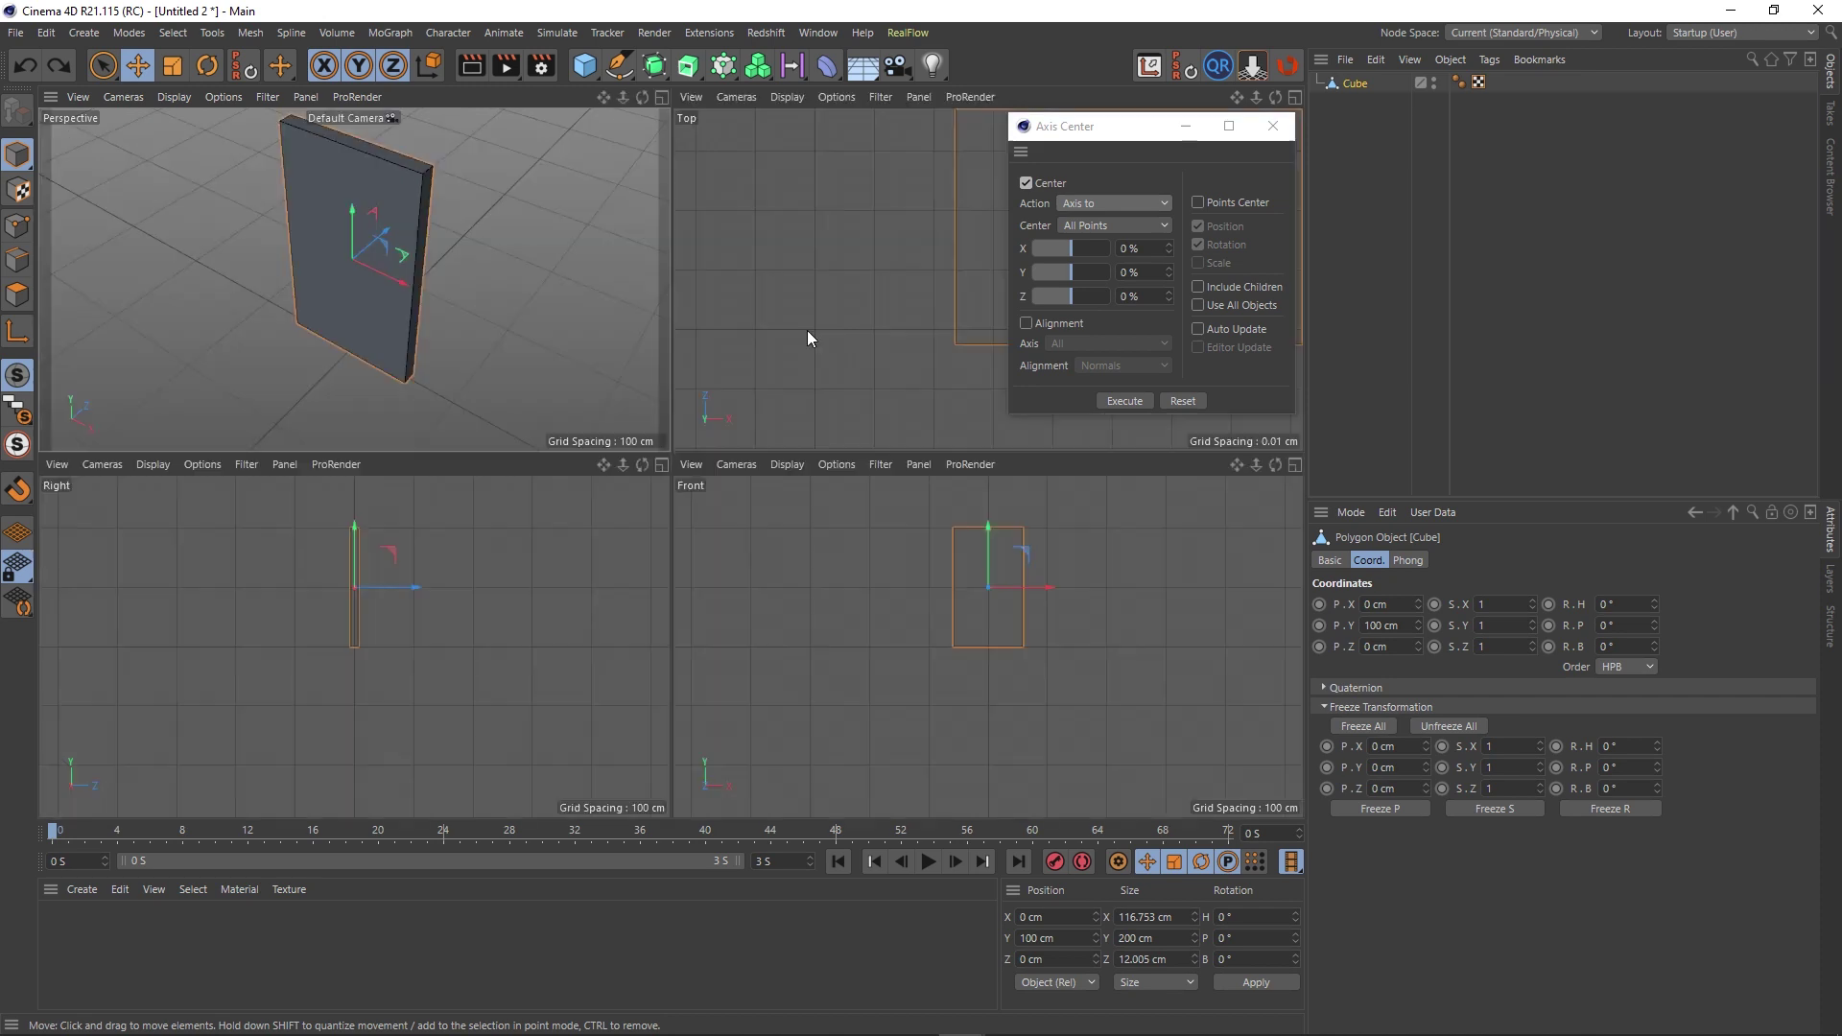
middle_click(905, 251)
middle_click_drag(865, 302, 255, 522, "alt")
scroll(697, 508, "down", 10)
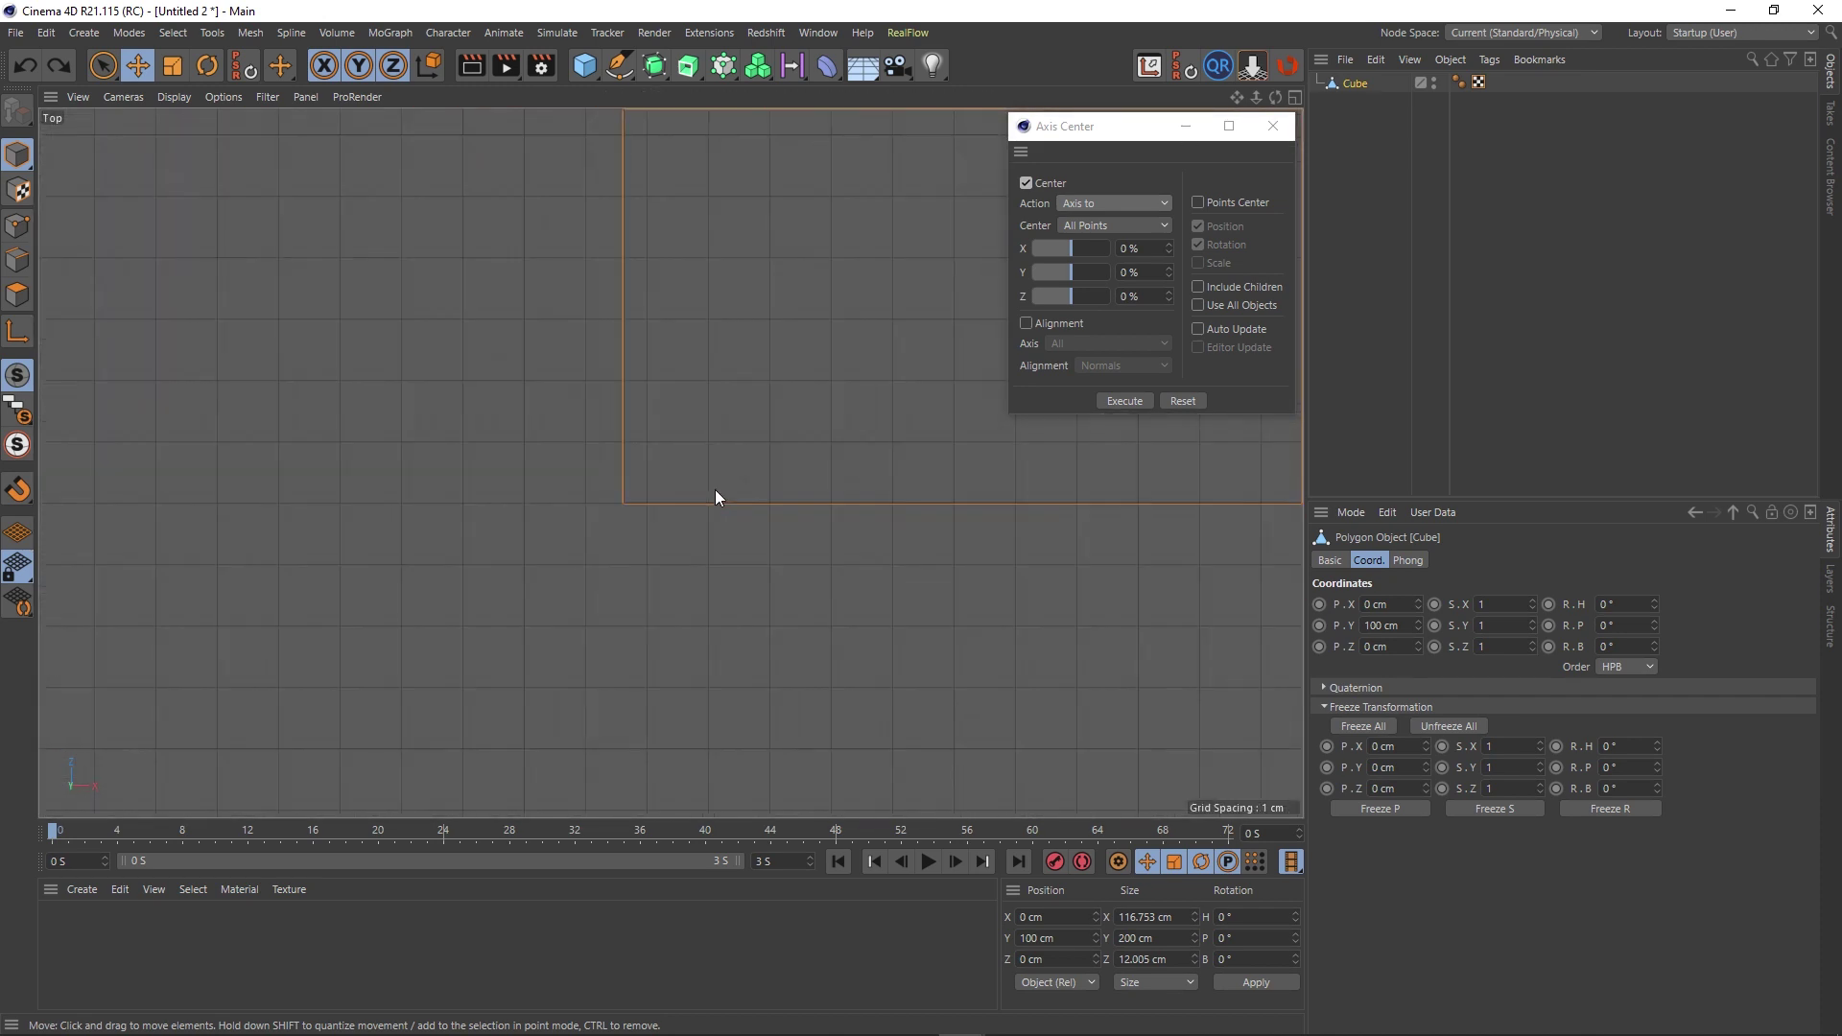
key("s")
scroll(718, 490, "down", 5)
middle_click_drag(727, 466, 669, 451, "alt")
scroll(664, 437, "up", 3)
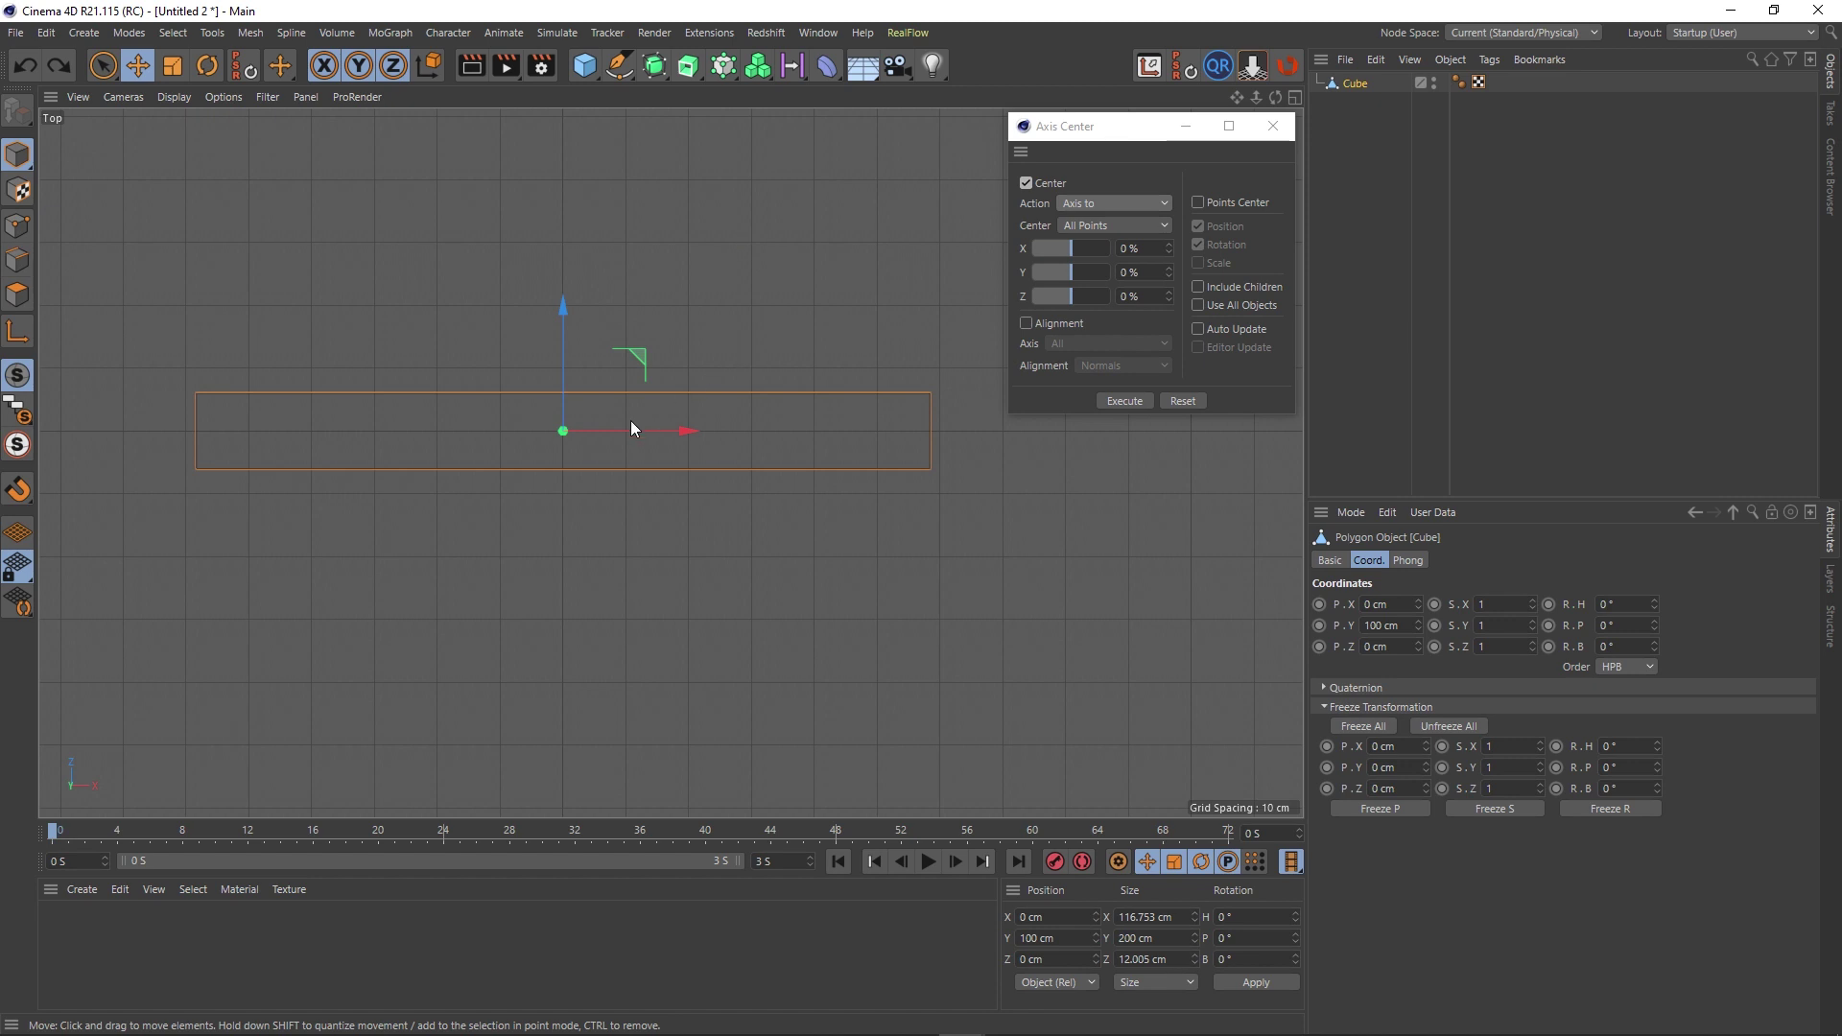
left_click_drag(1073, 250, 909, 261)
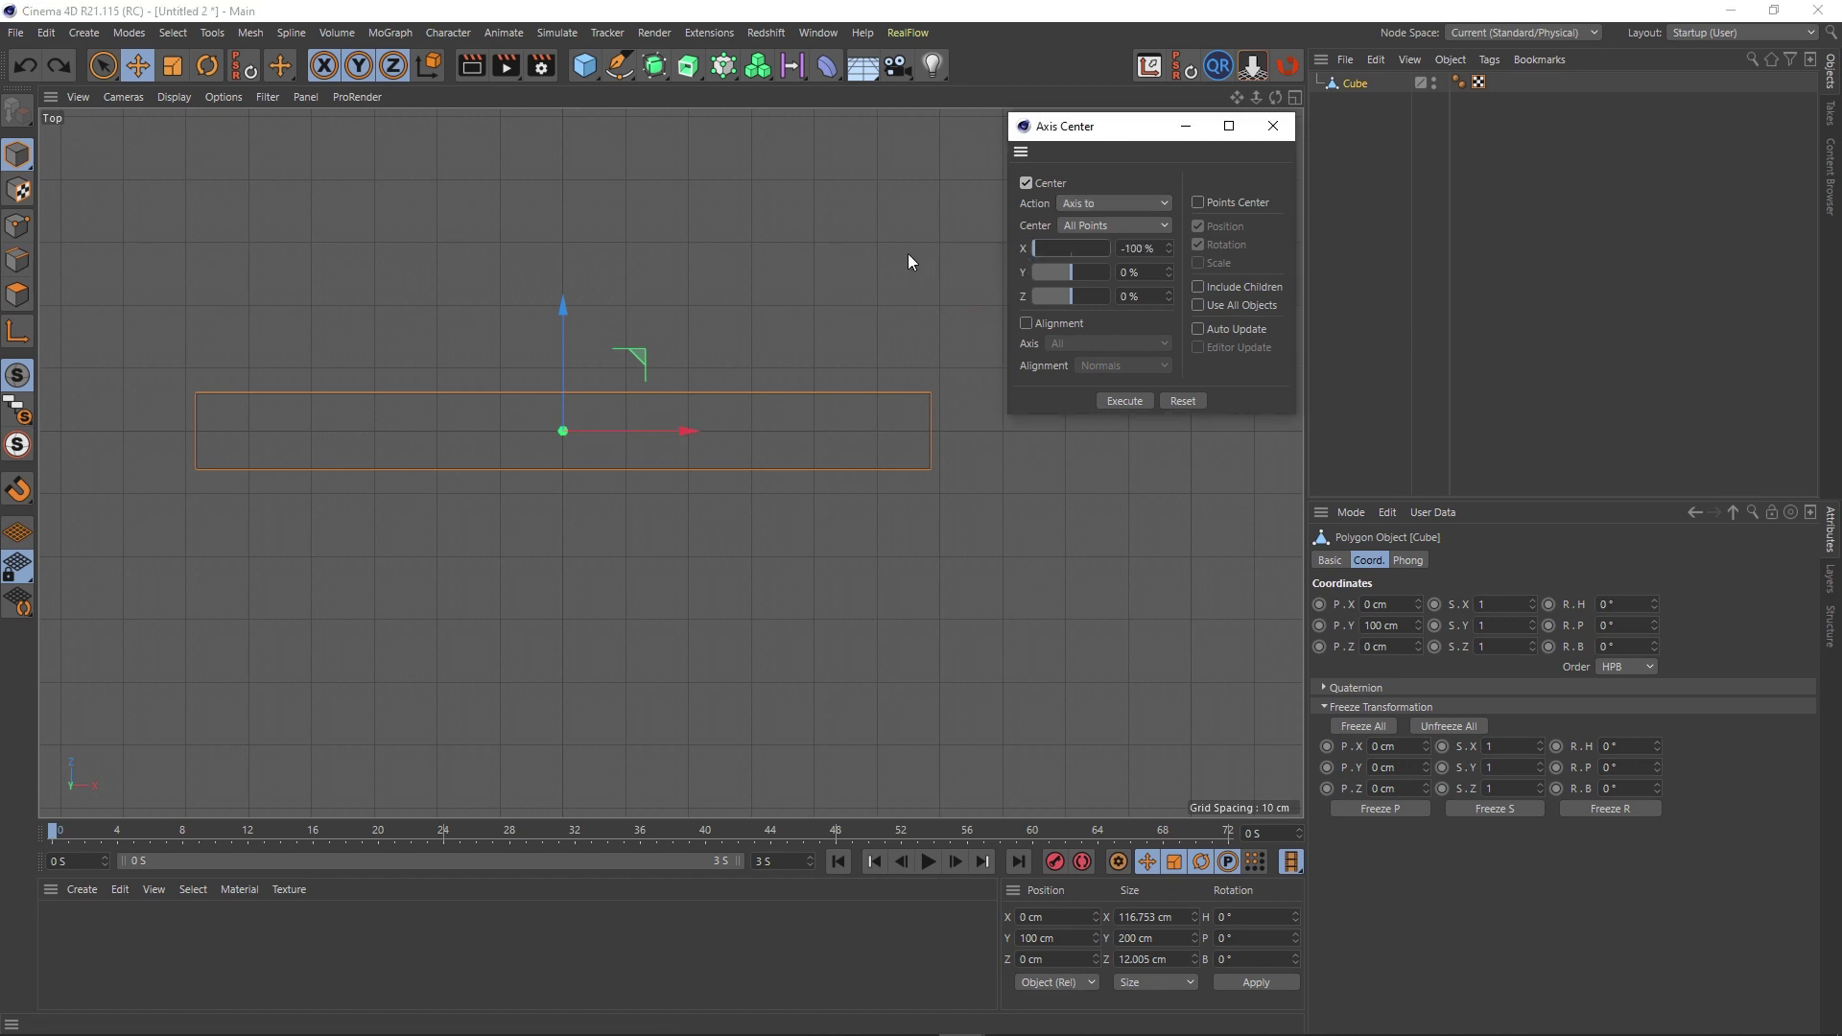
left_click(1122, 400)
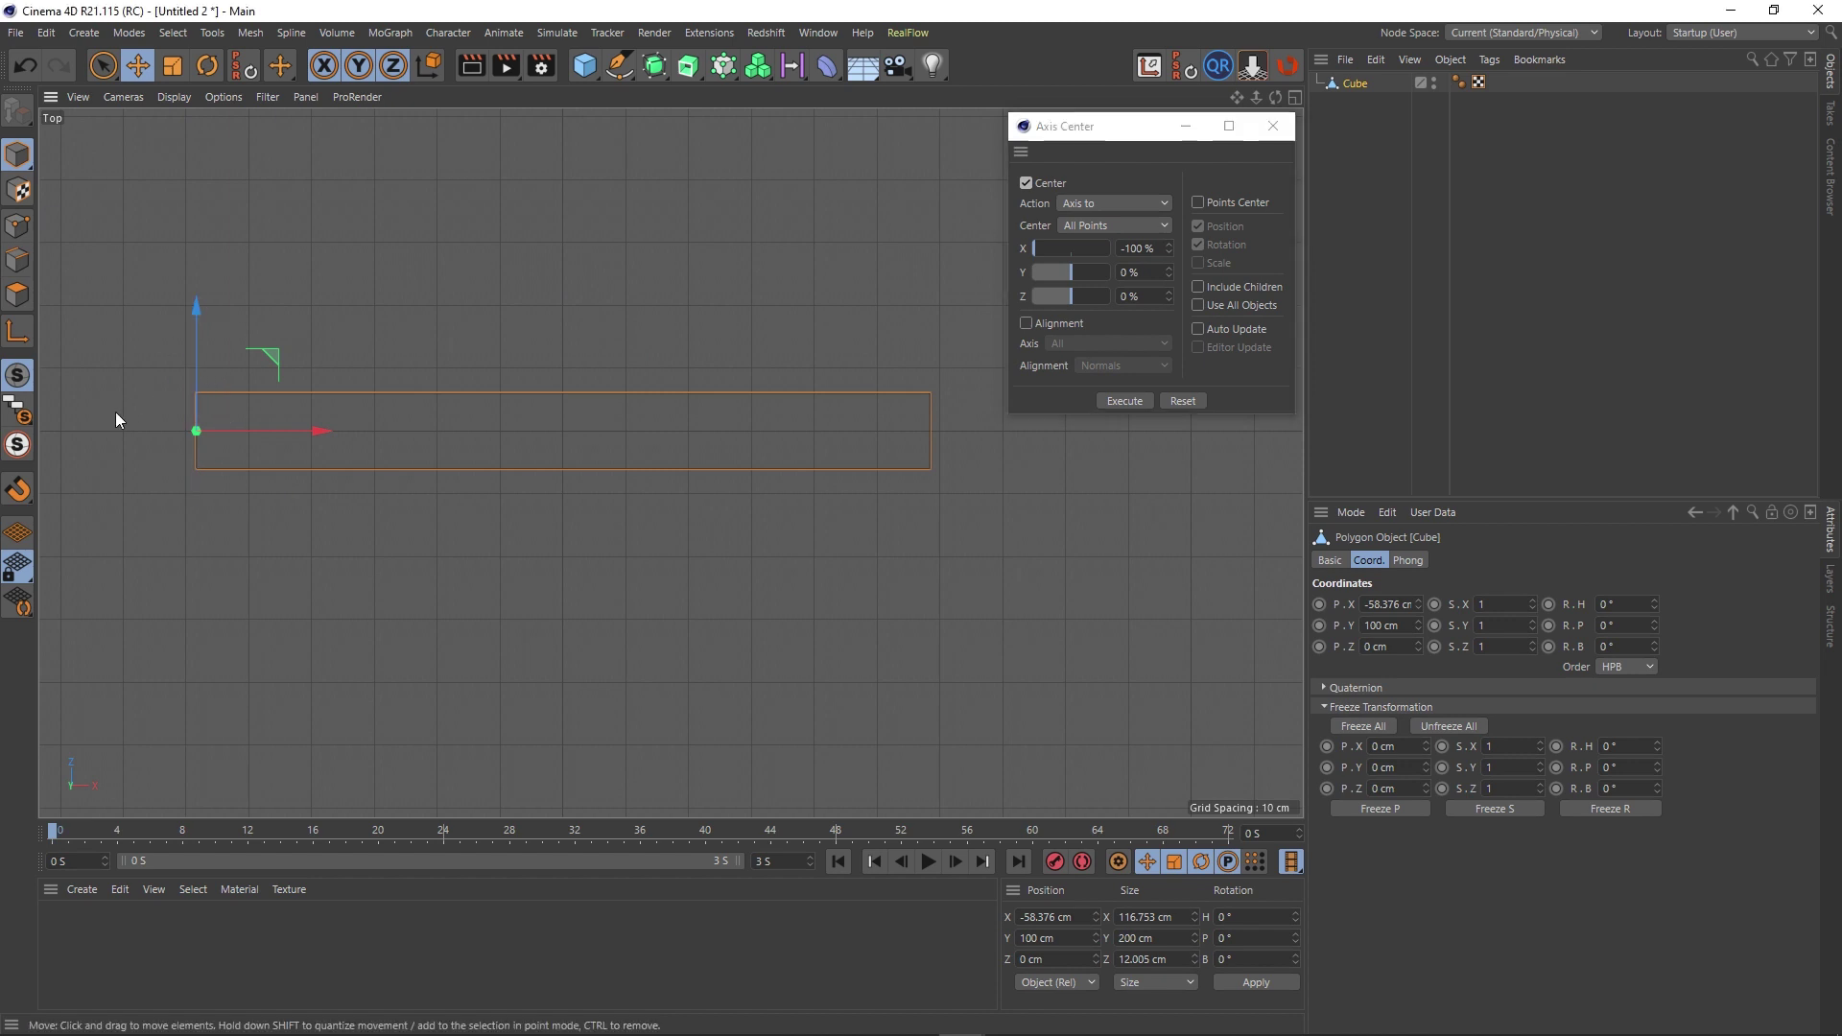
Check the axis on the door's edge up close, and set Z to -100% to move the axis to the corner.
scroll(117, 413, "up", 12)
scroll(470, 464, "up", 15)
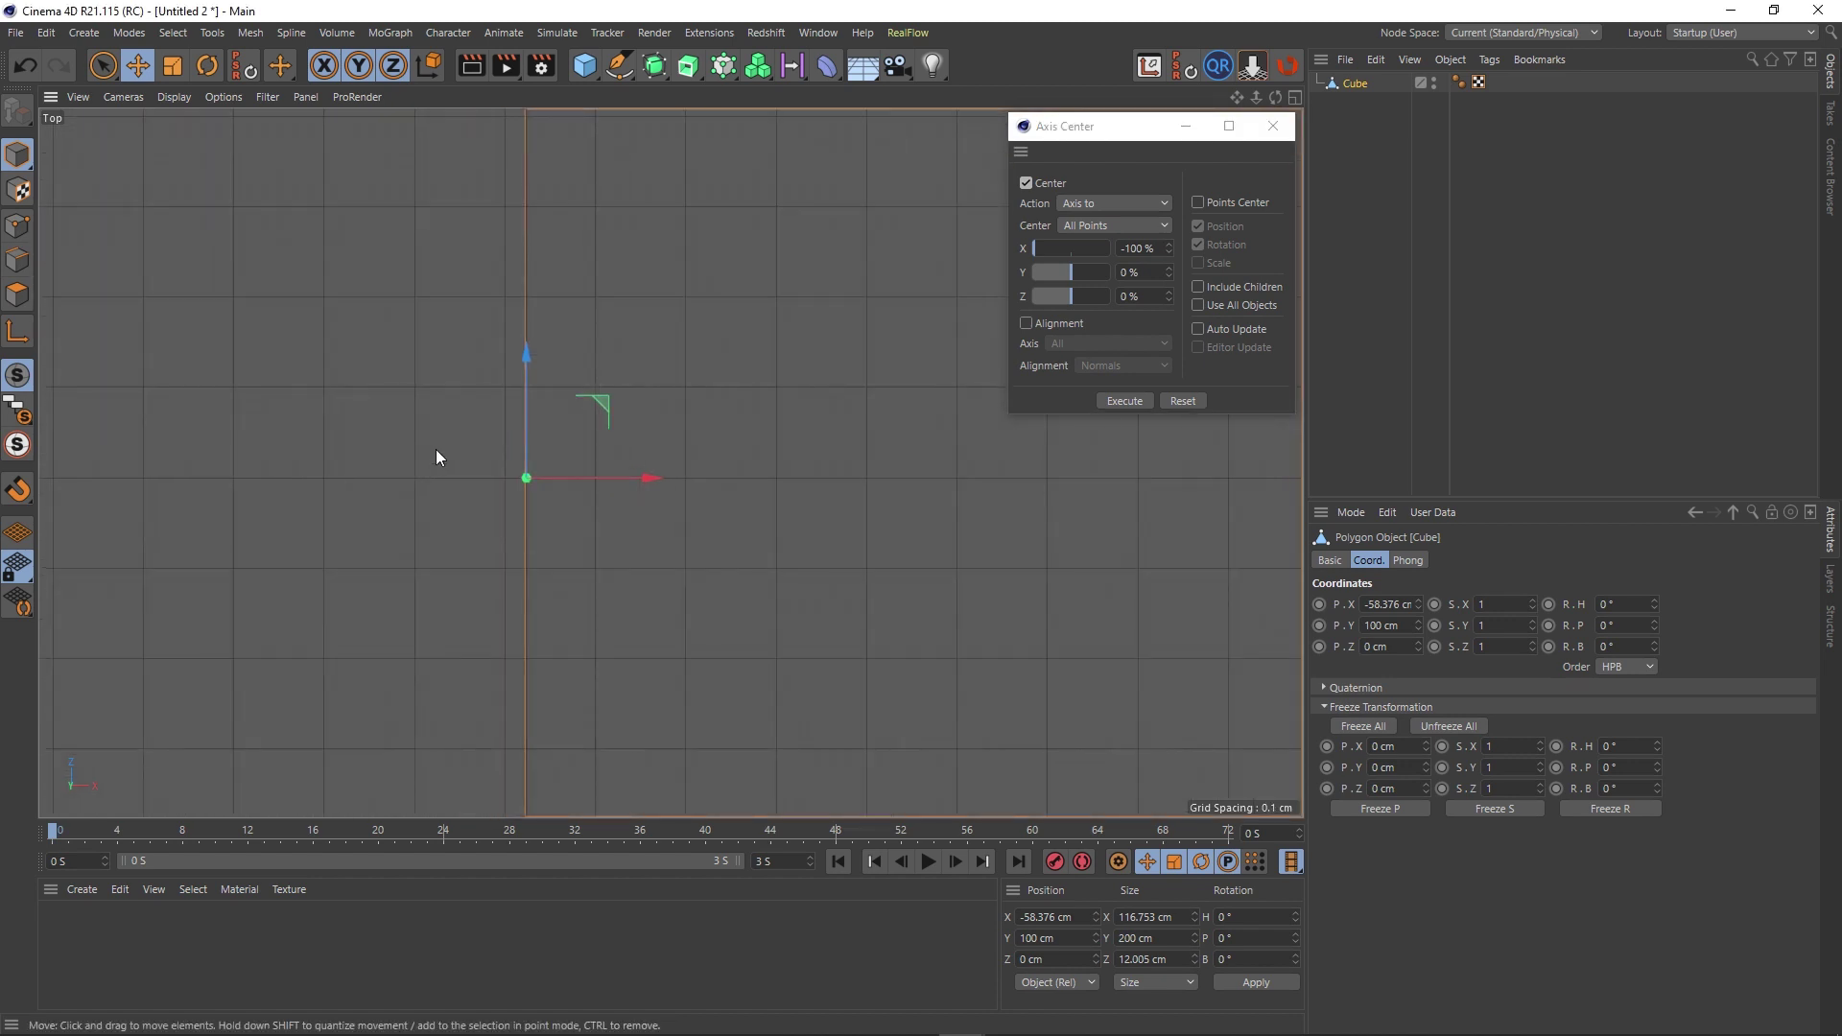
scroll(543, 449, "up", 2)
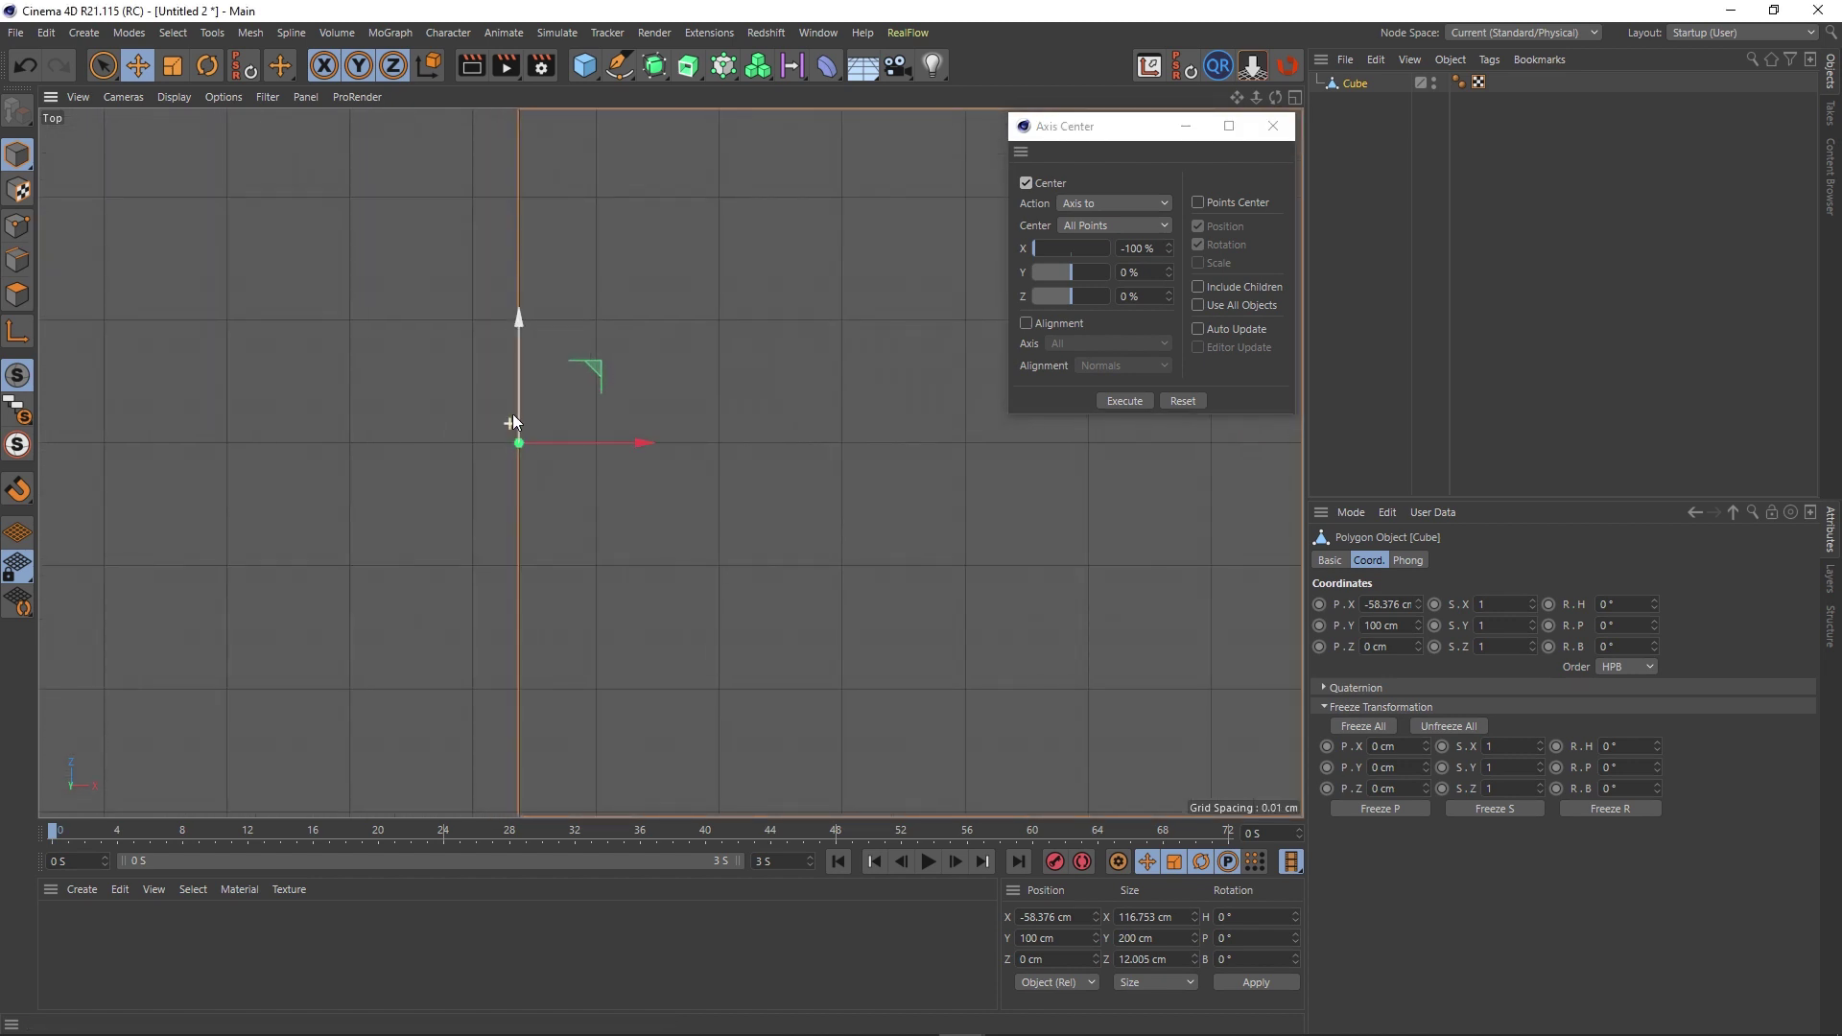
scroll(475, 523, "down", 8)
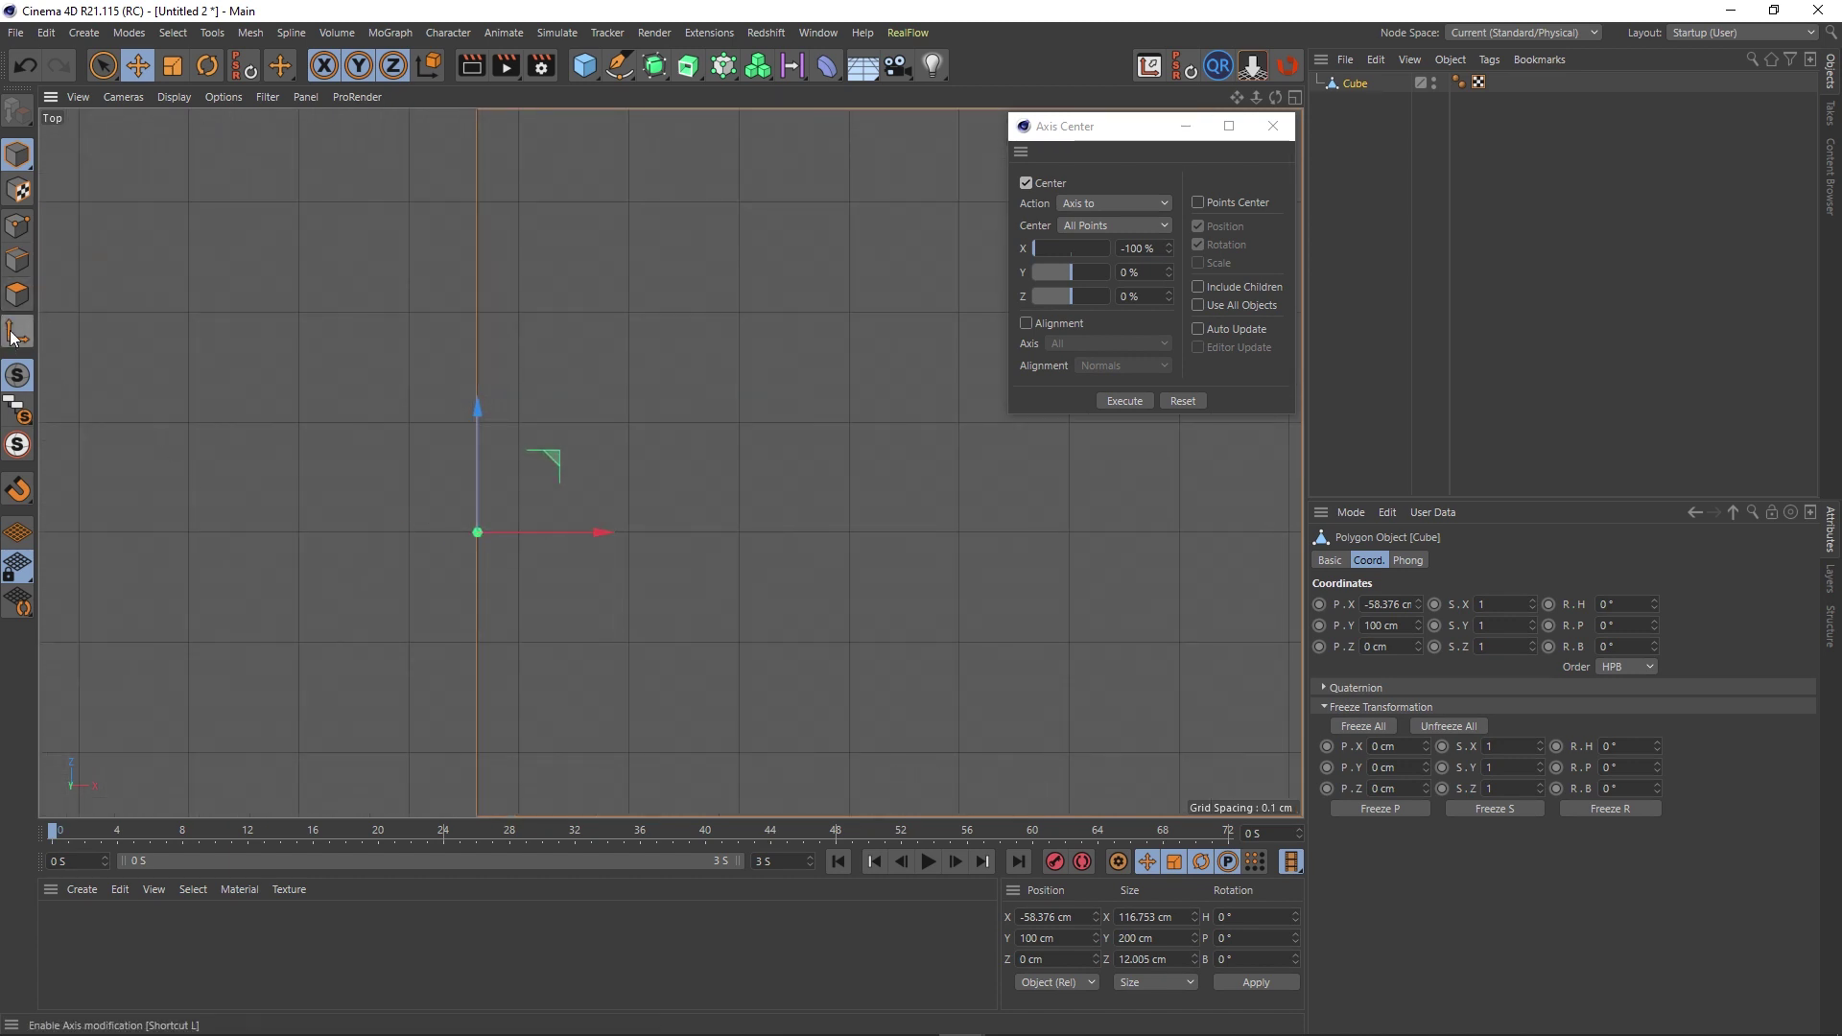
scroll(637, 590, "down", 8)
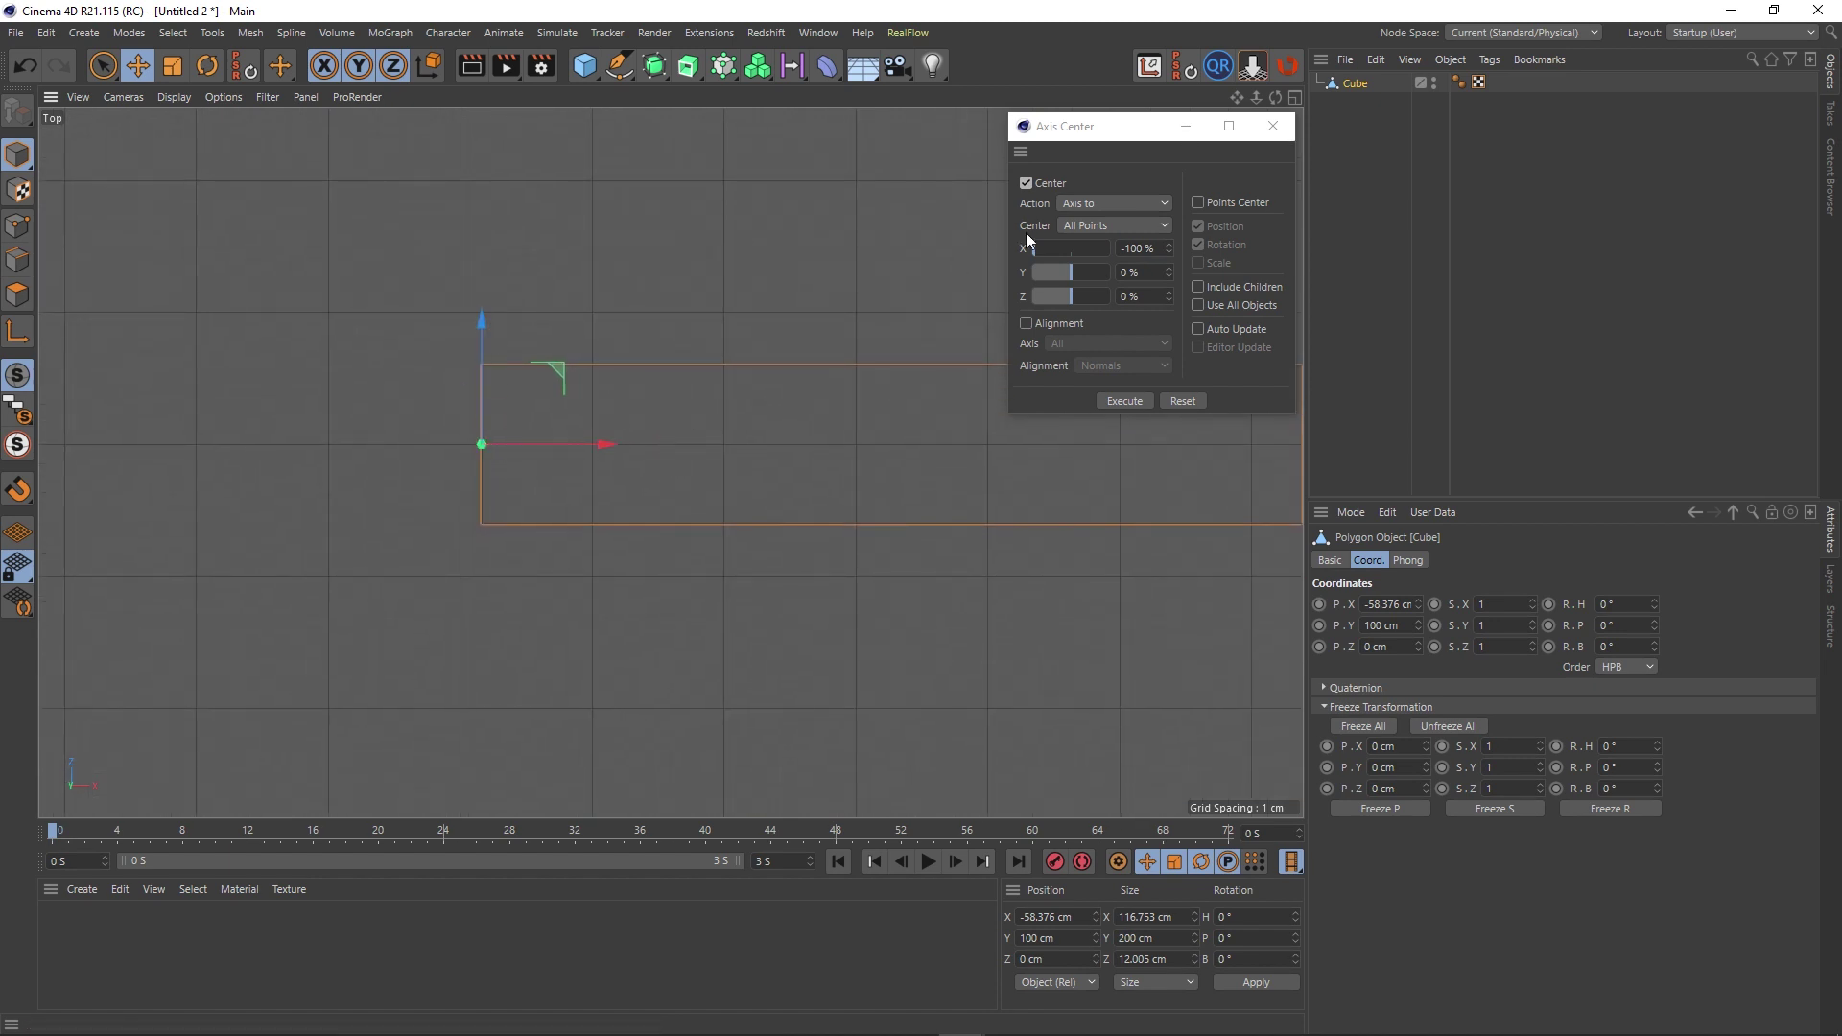
left_click_drag(1061, 306, 982, 295)
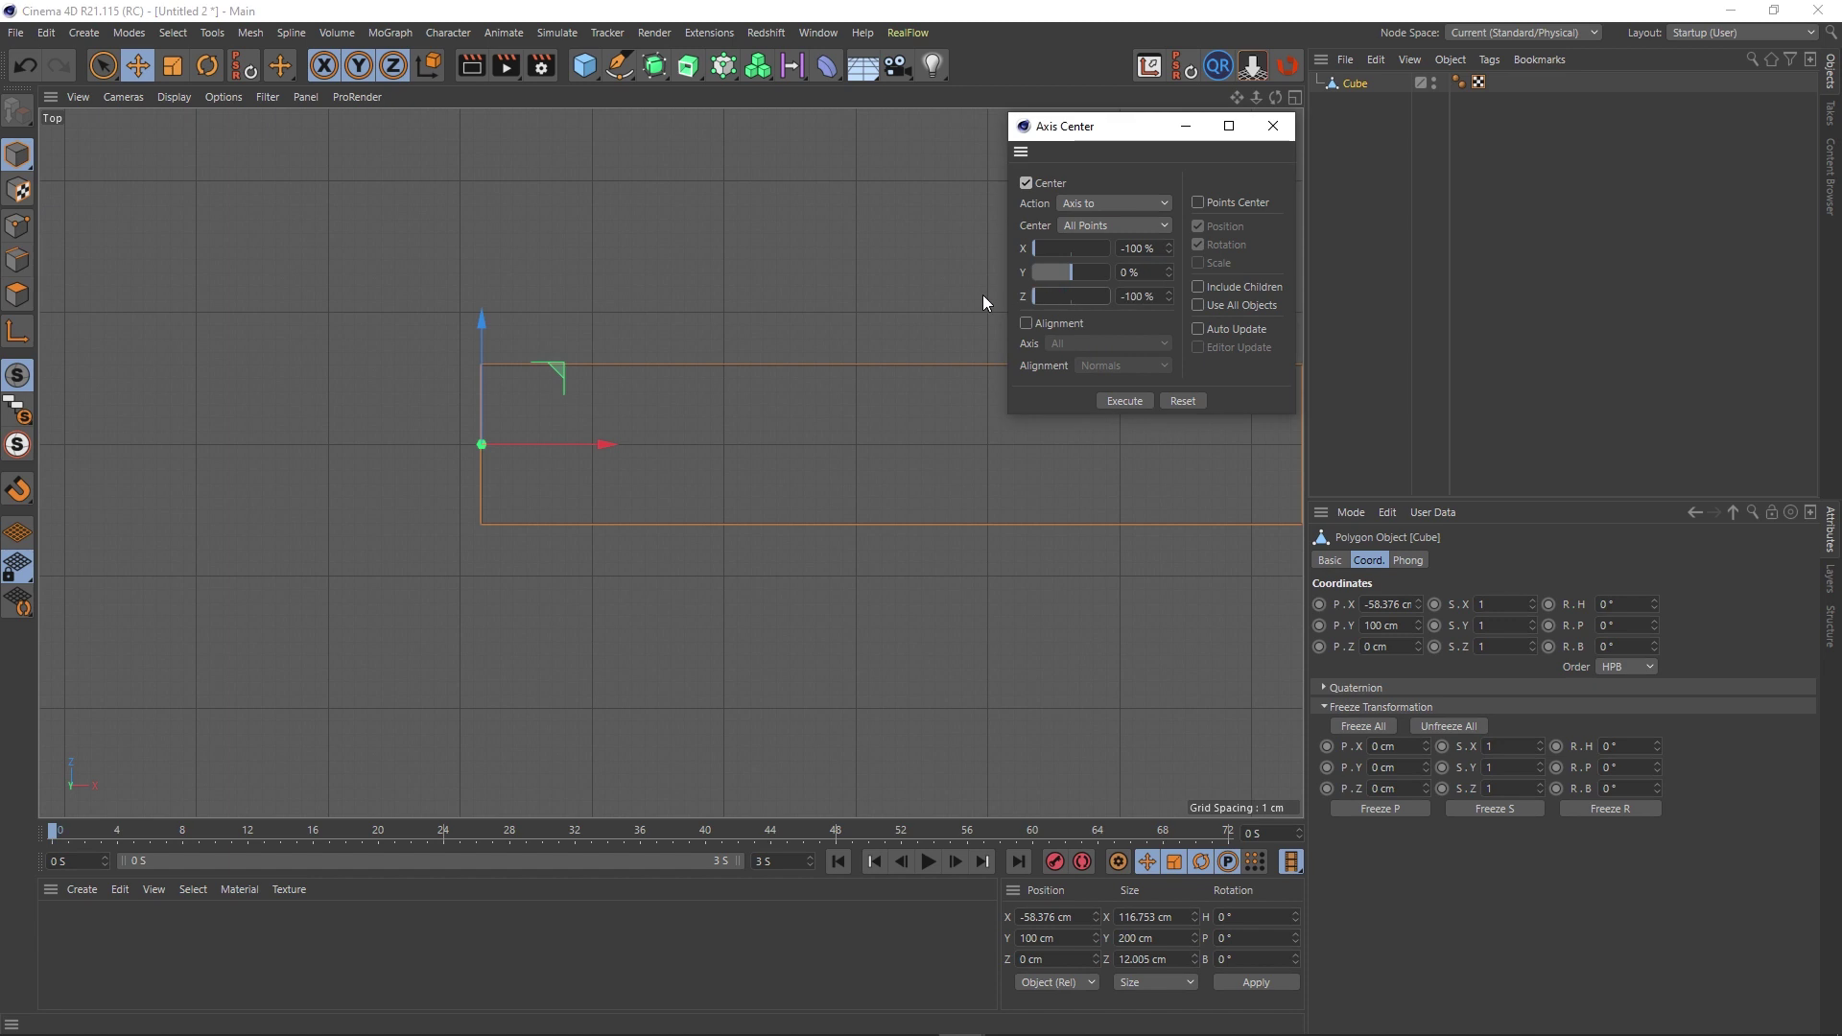
left_click(1122, 401)
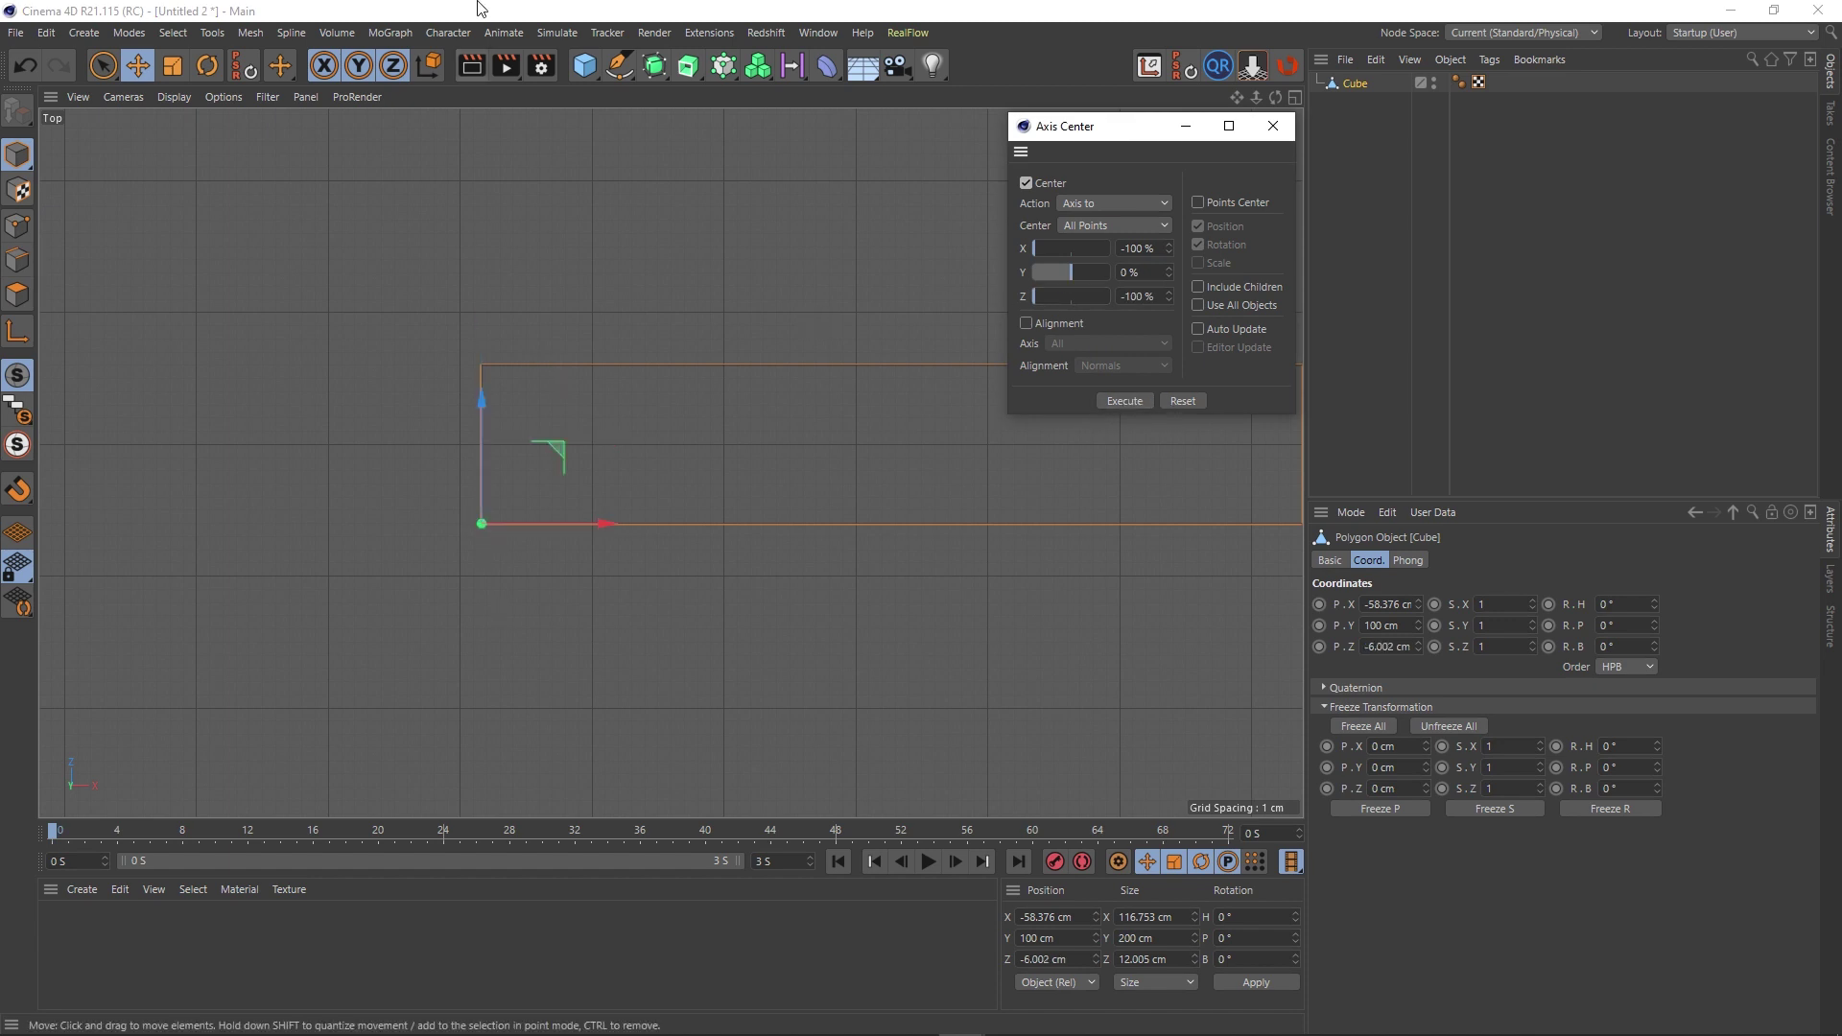
Rotate the door about its corner axis in the top view to test the swing, and undo the rotation.
left_click(203, 65)
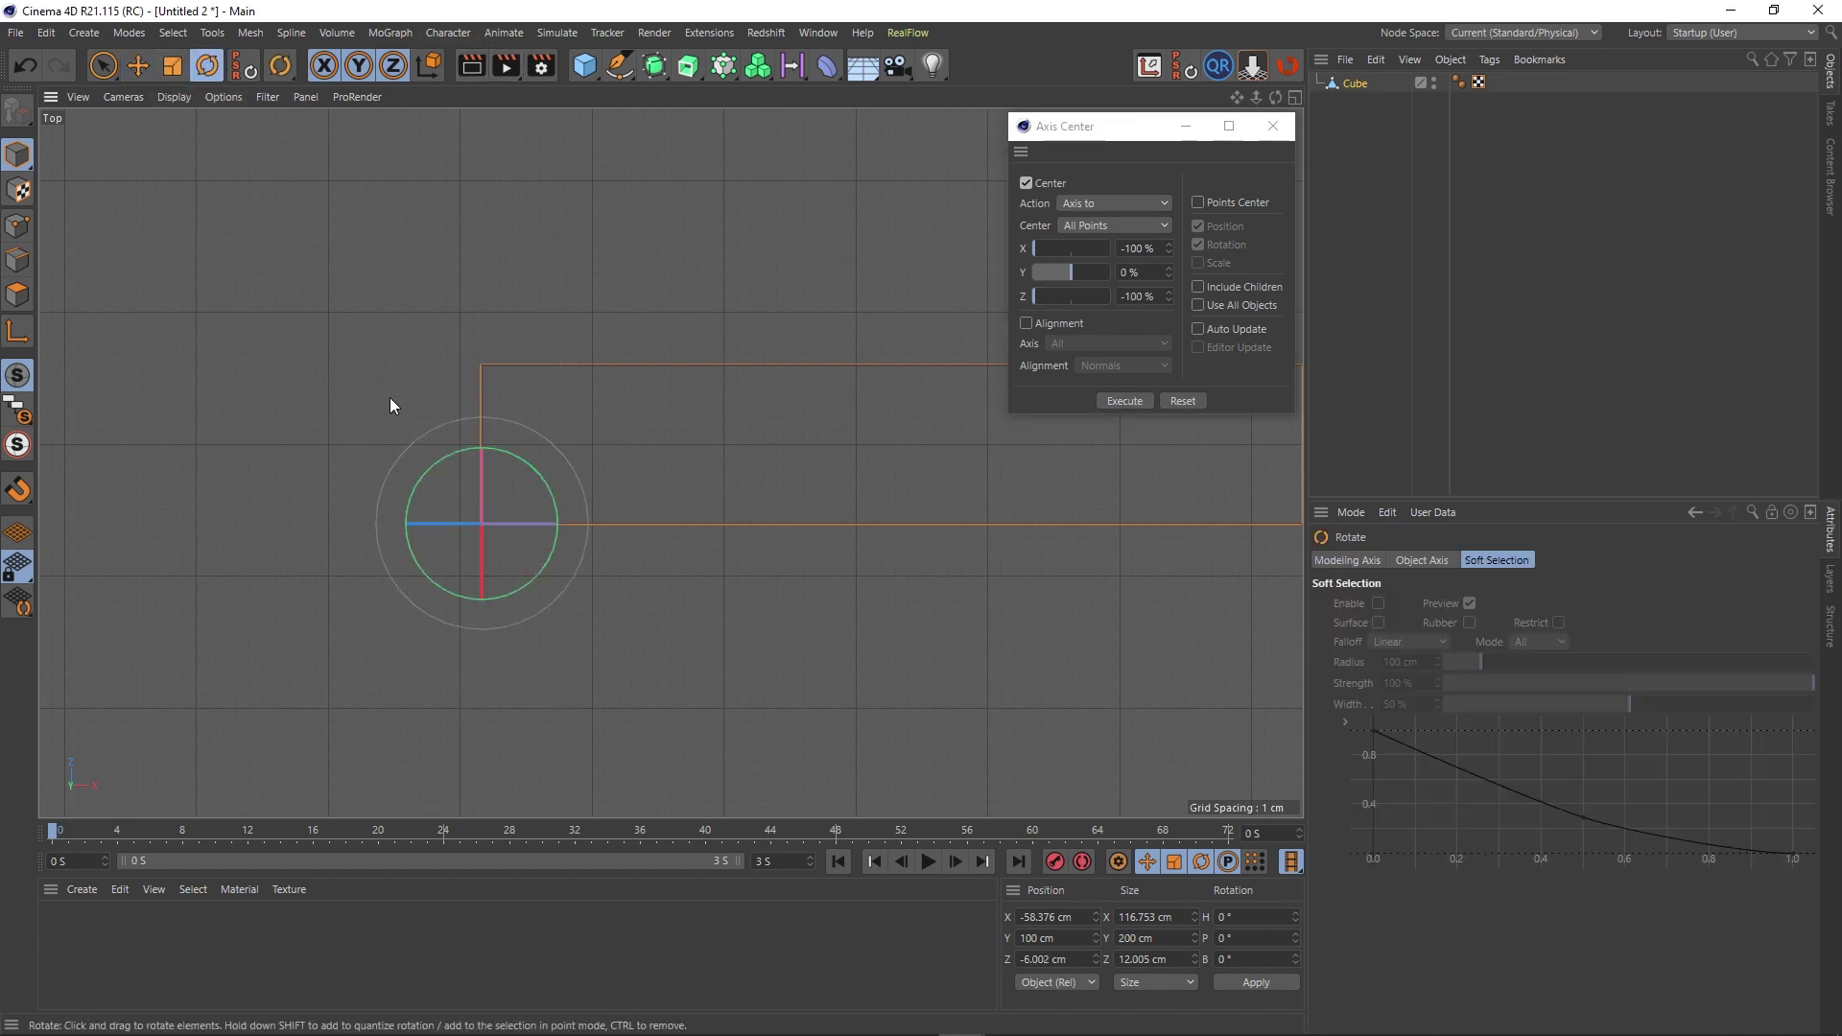
left_click_drag(548, 473, 641, 342)
key("ctrl+z")
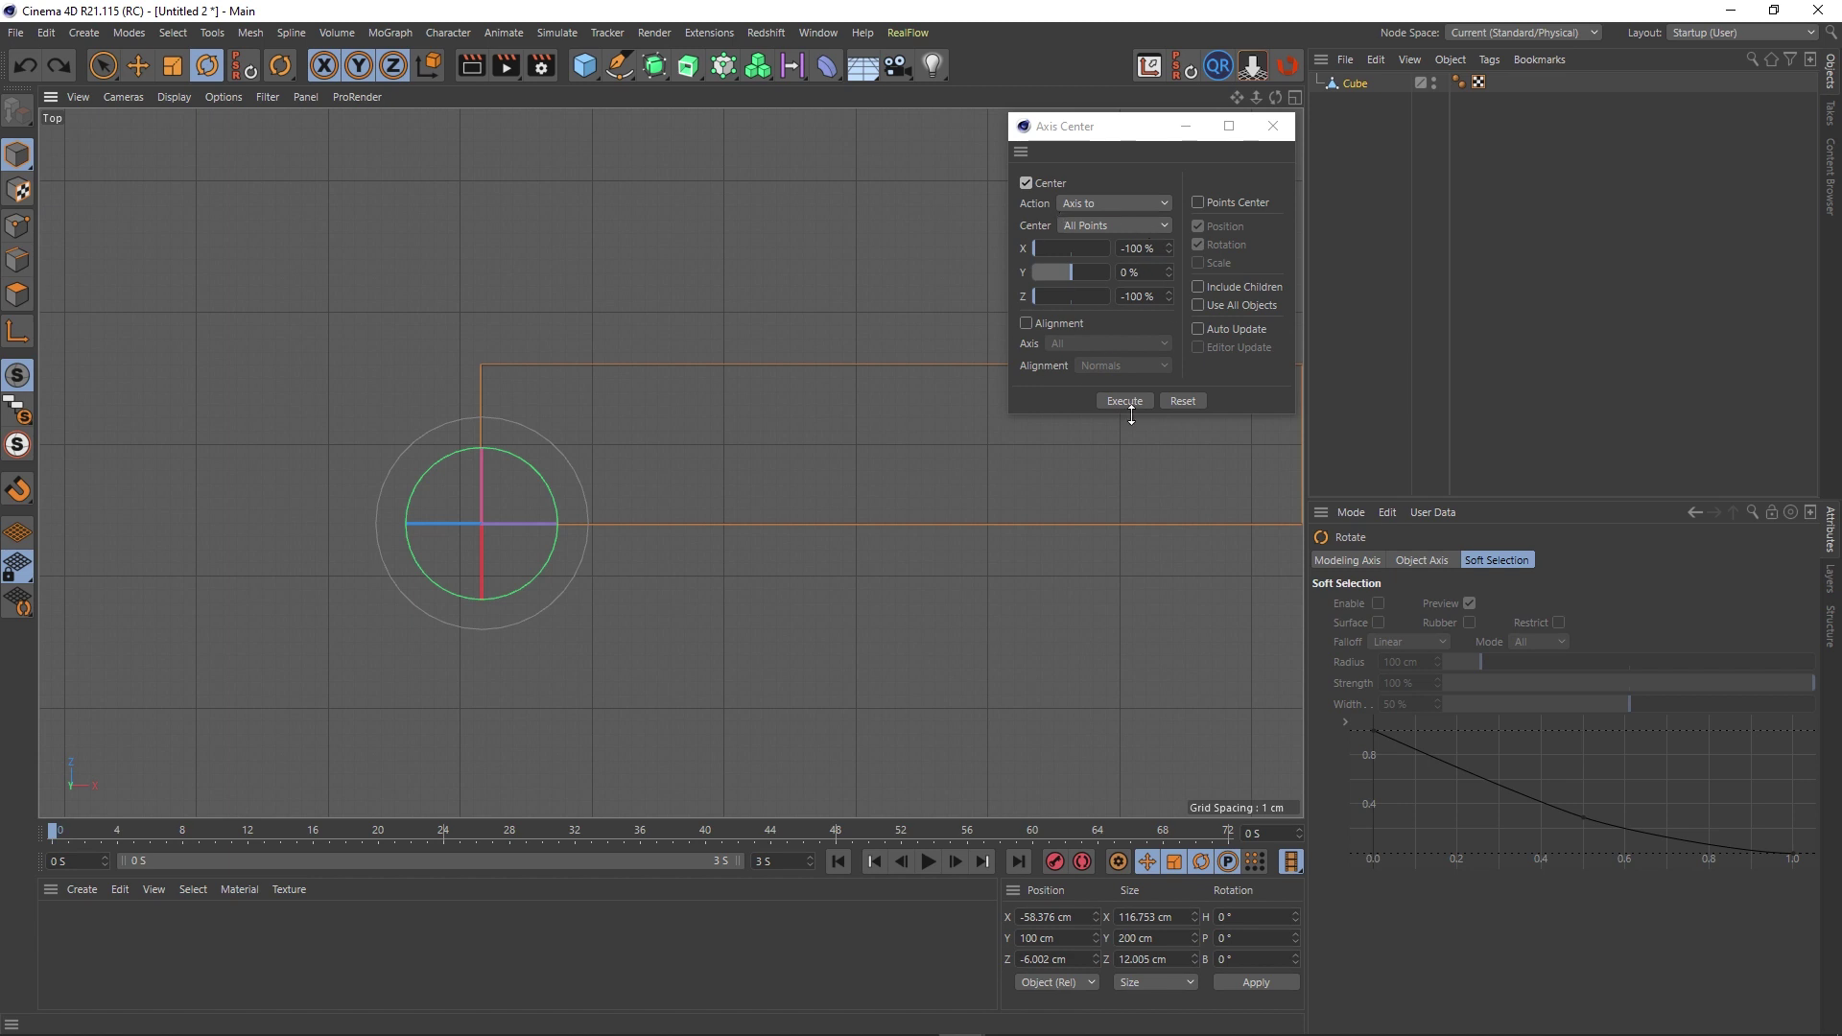
Reset the Axis Center settings and apply them to return the axis to the middle of the door.
left_click(1183, 401)
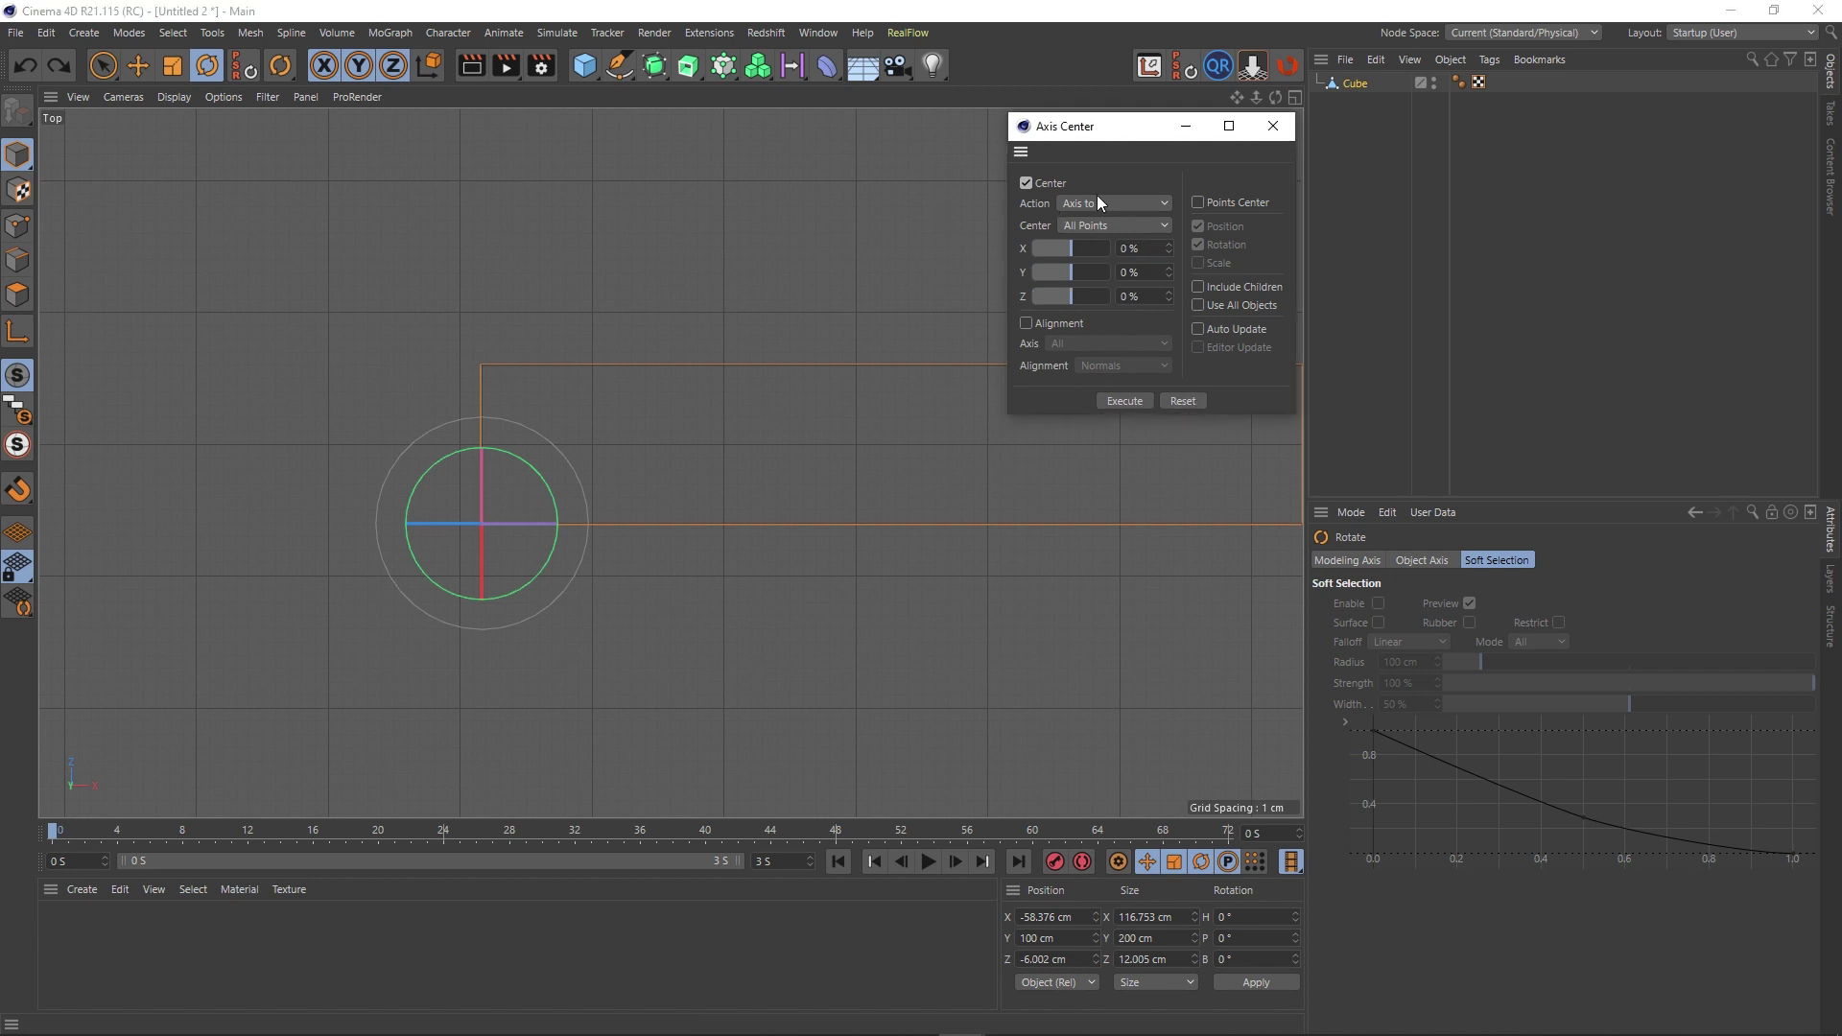
left_click(1112, 401)
scroll(929, 472, "down", 5)
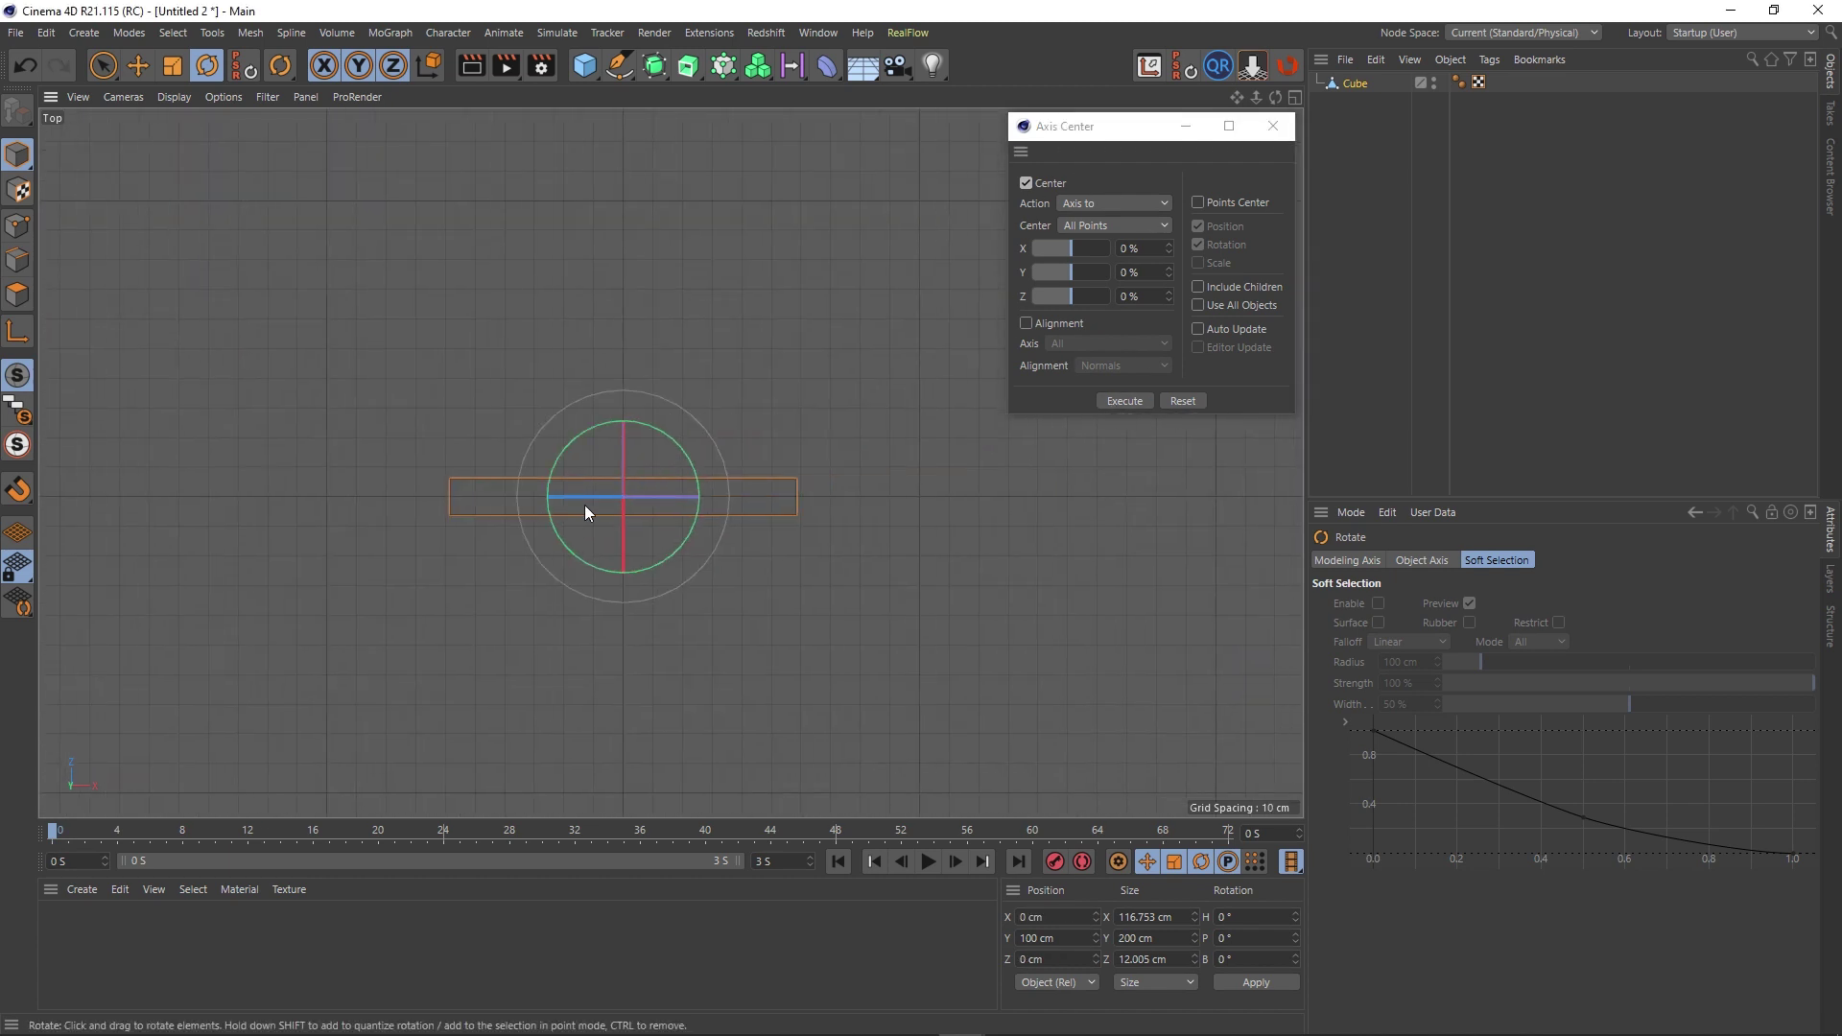
scroll(705, 516, "up", 4)
scroll(643, 413, "down", 2)
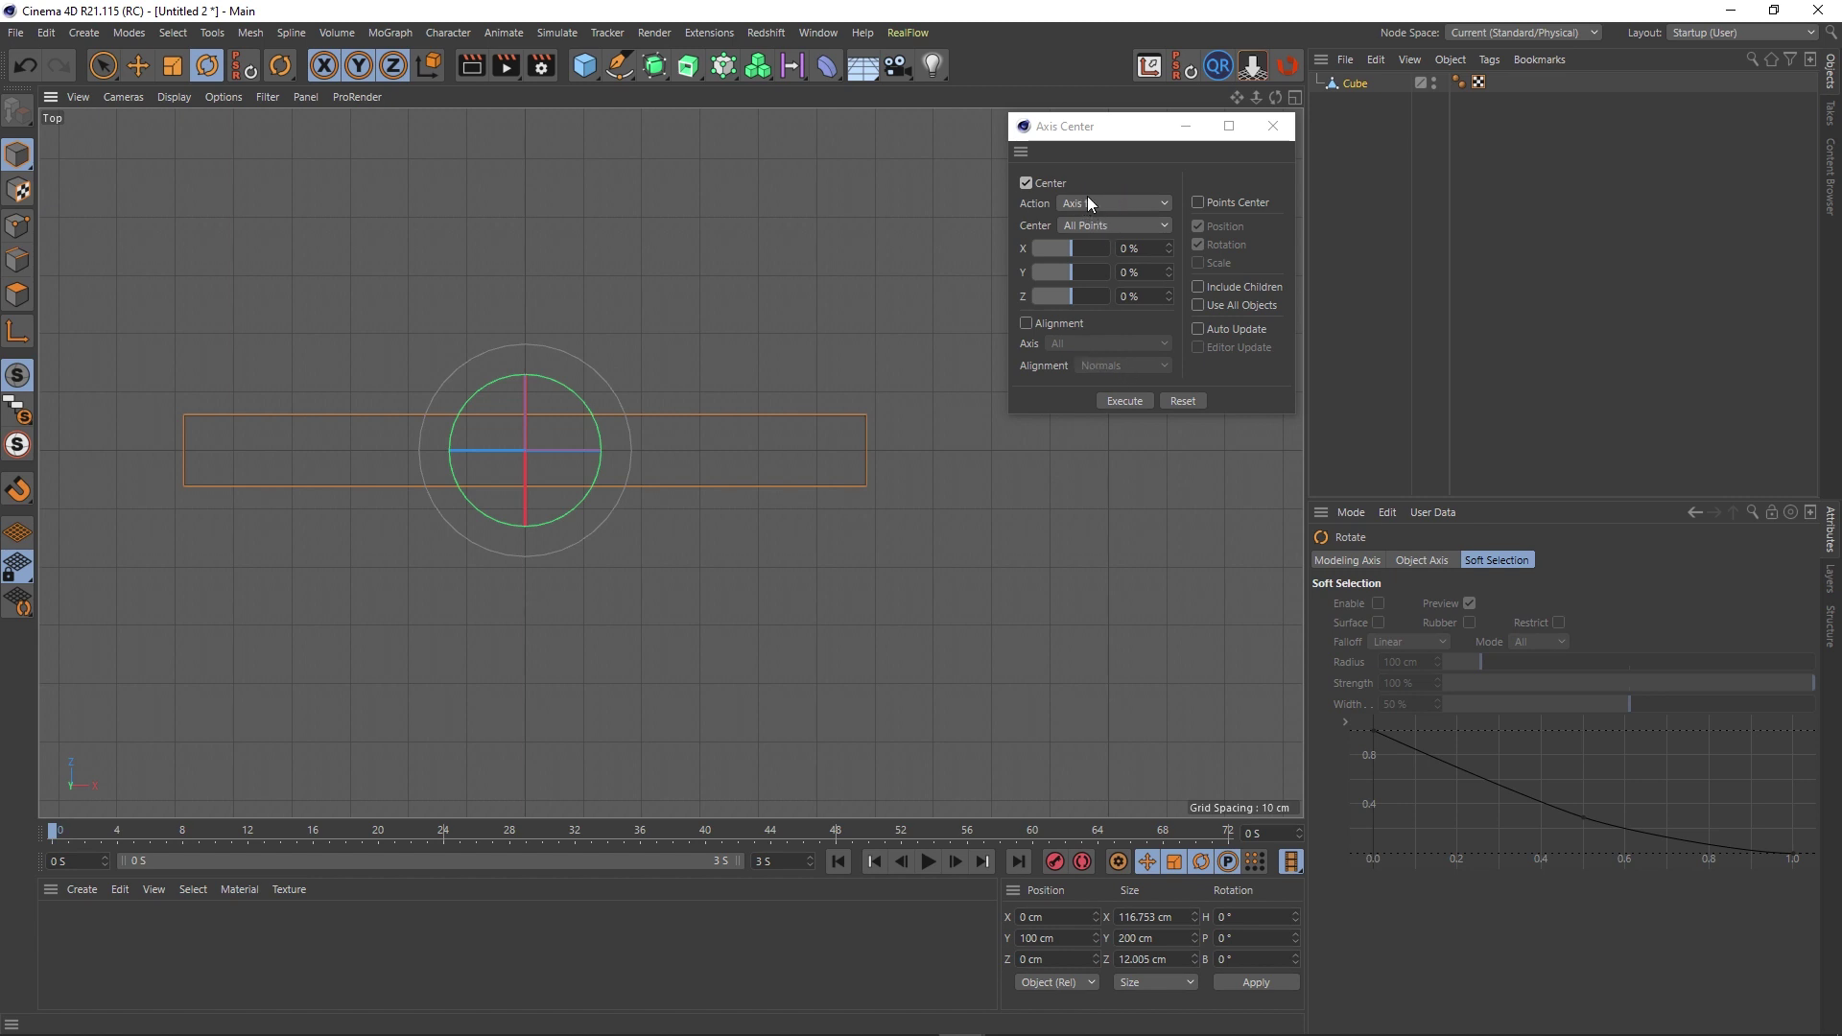
In the perspective view, shift the door relative to its axis using the Object to action with X at -100%.
middle_click(648, 416)
middle_click(434, 249)
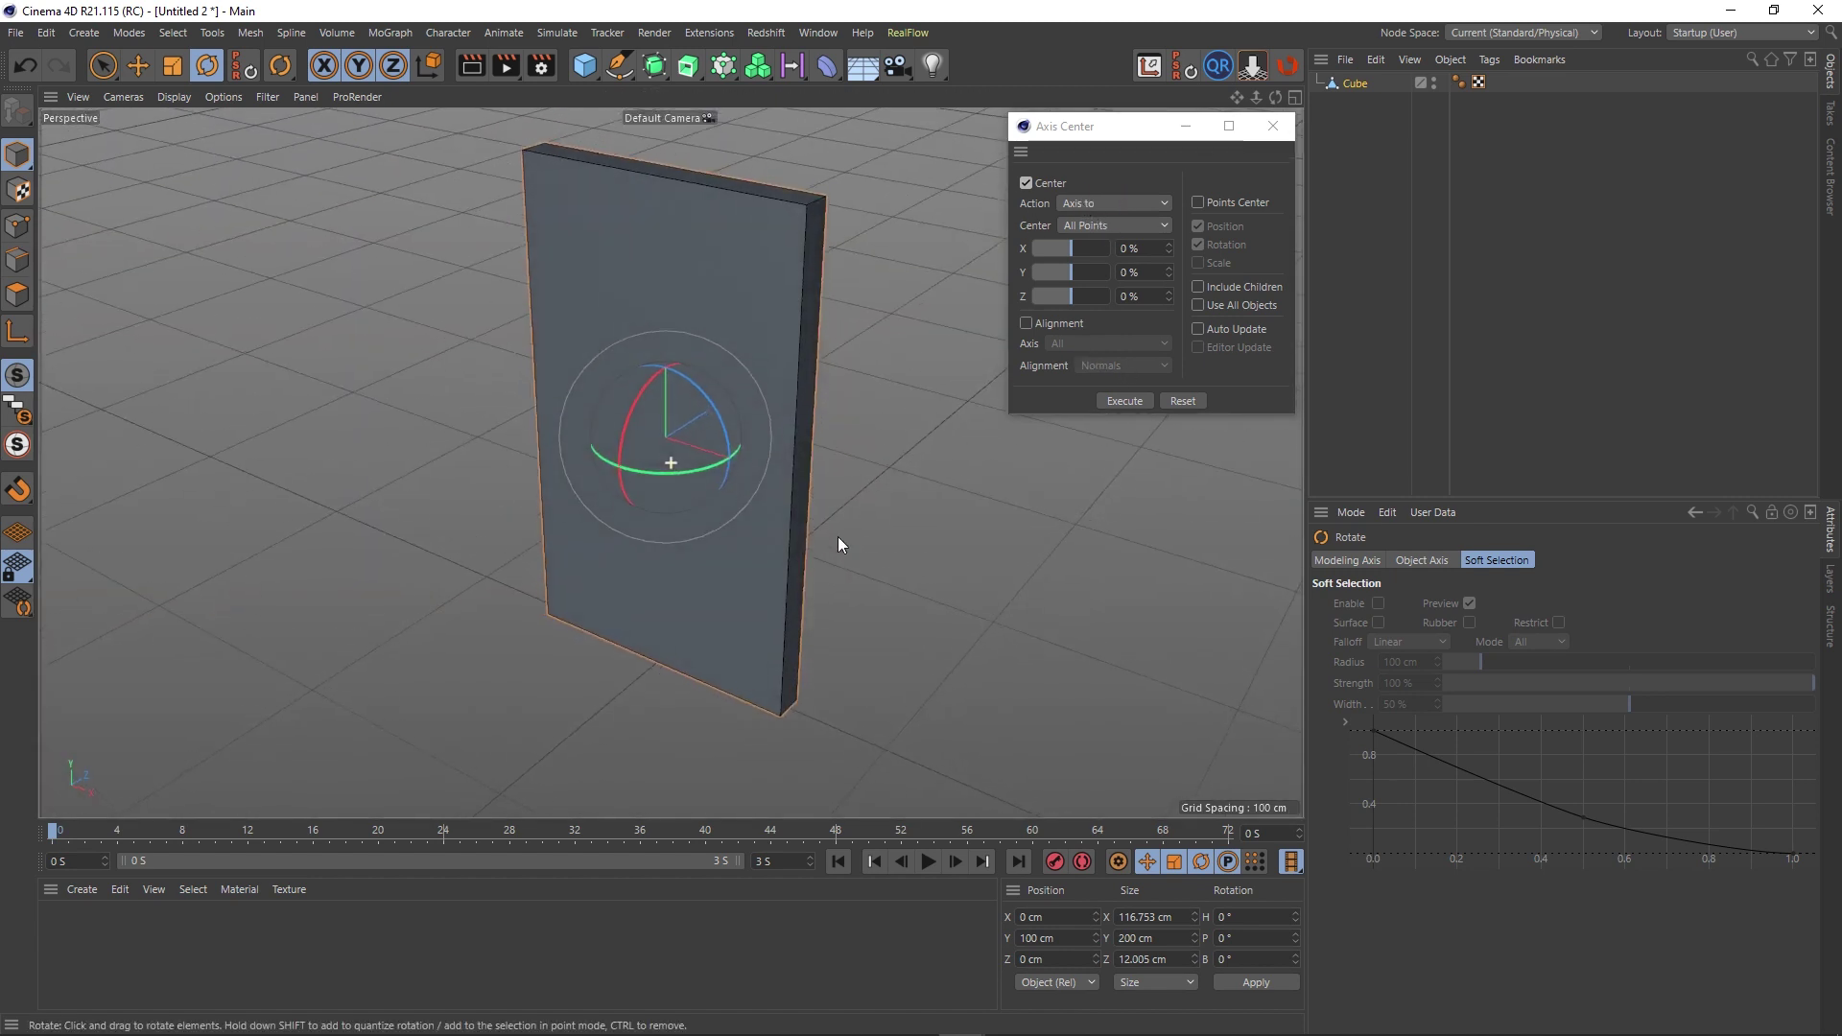
middle_click_drag(815, 471, 782, 500, "alt")
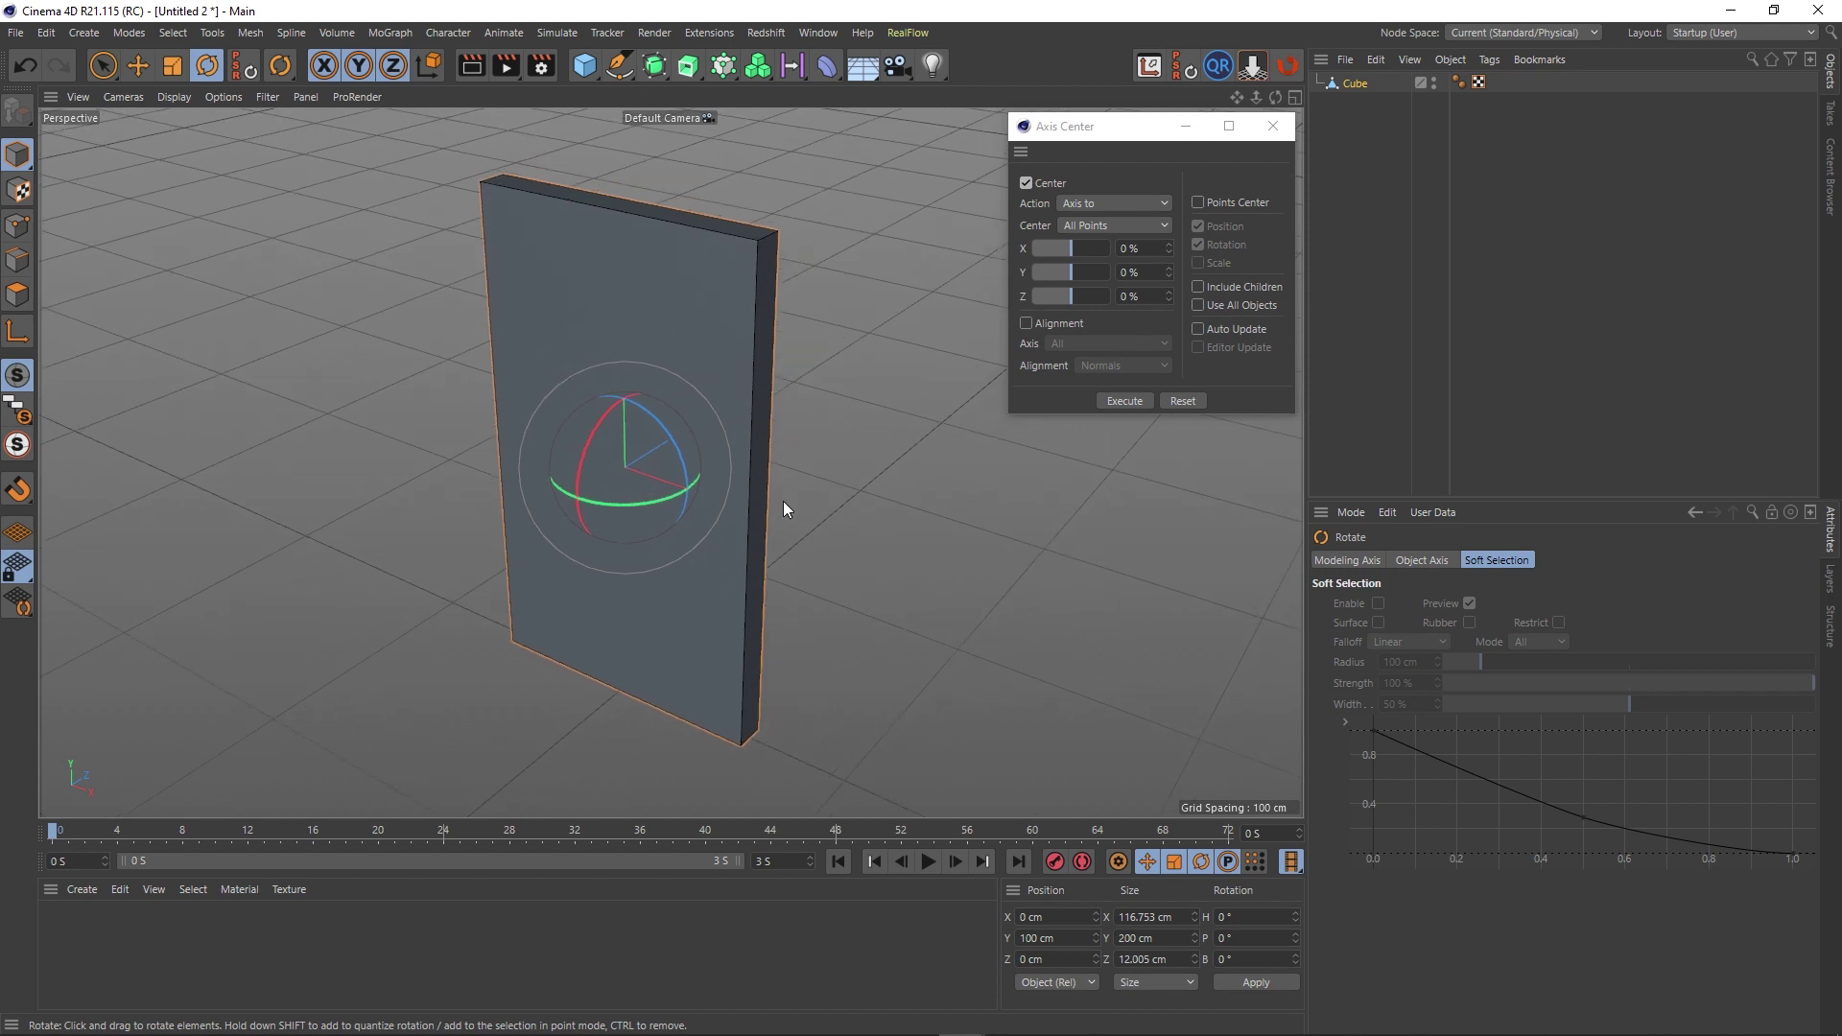
left_click(1092, 203)
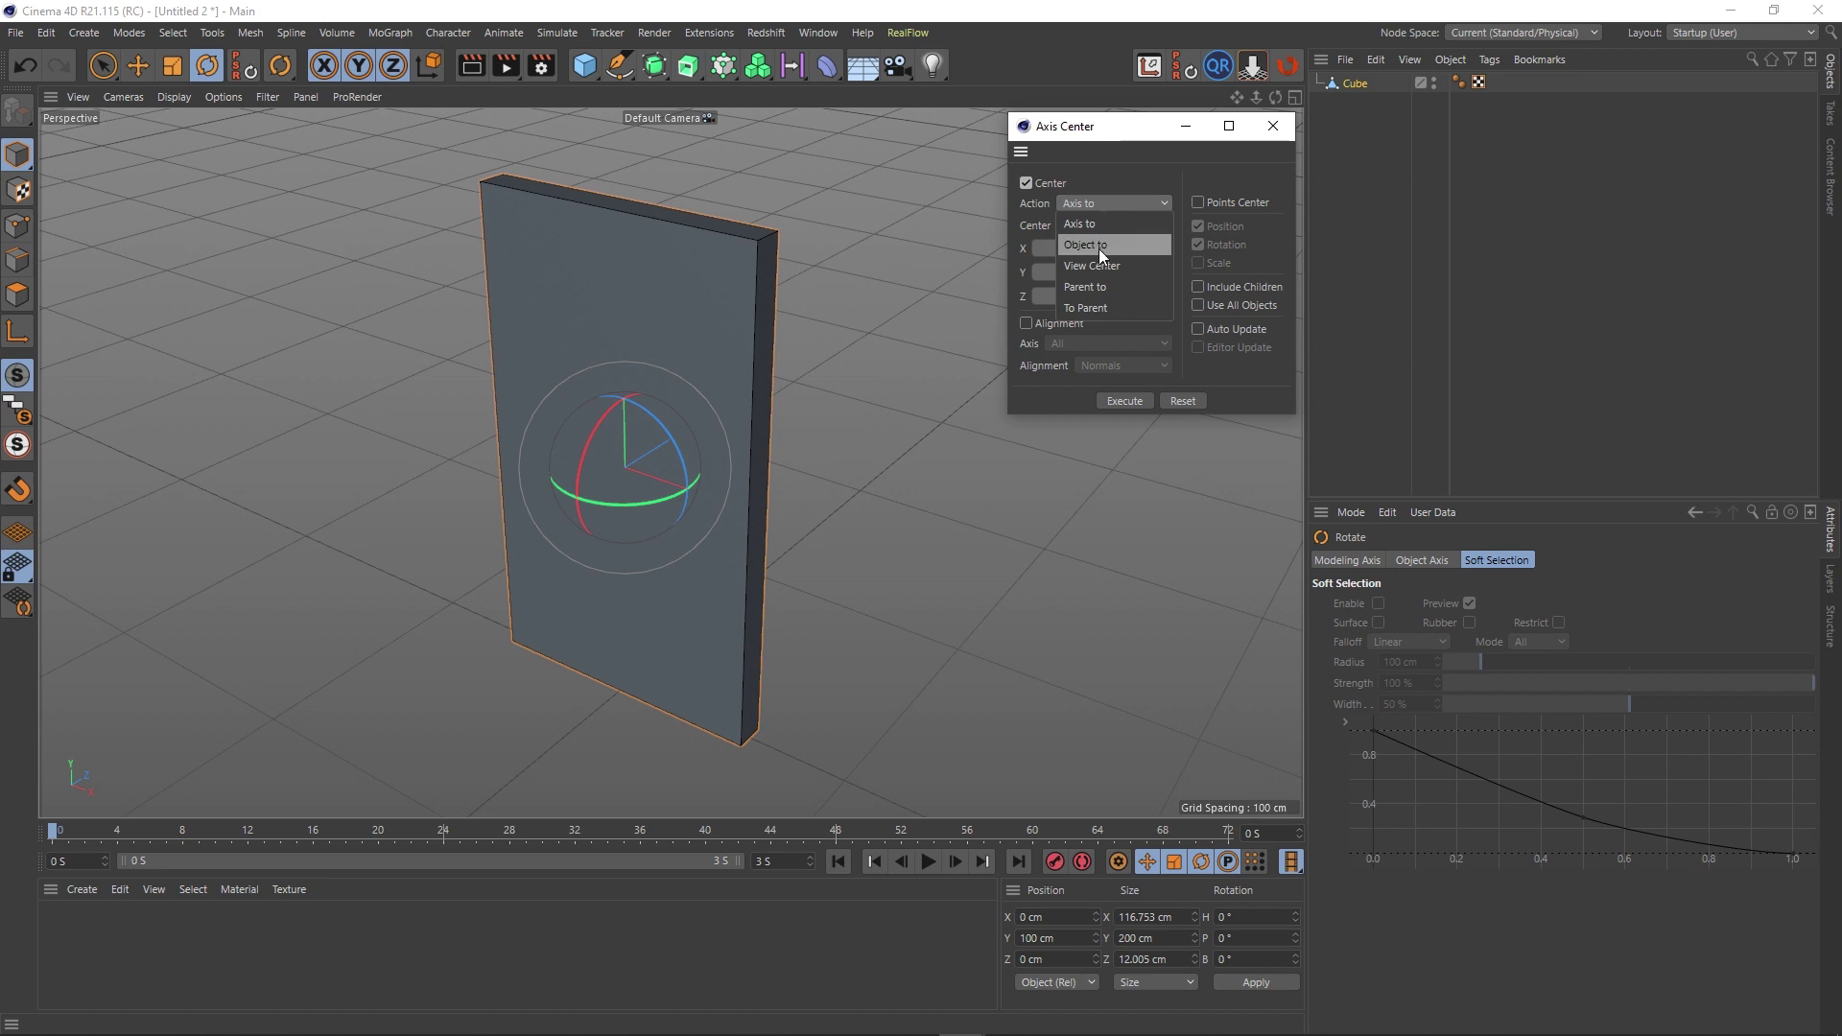
left_click(1098, 247)
left_click_drag(758, 503, 693, 412, "alt")
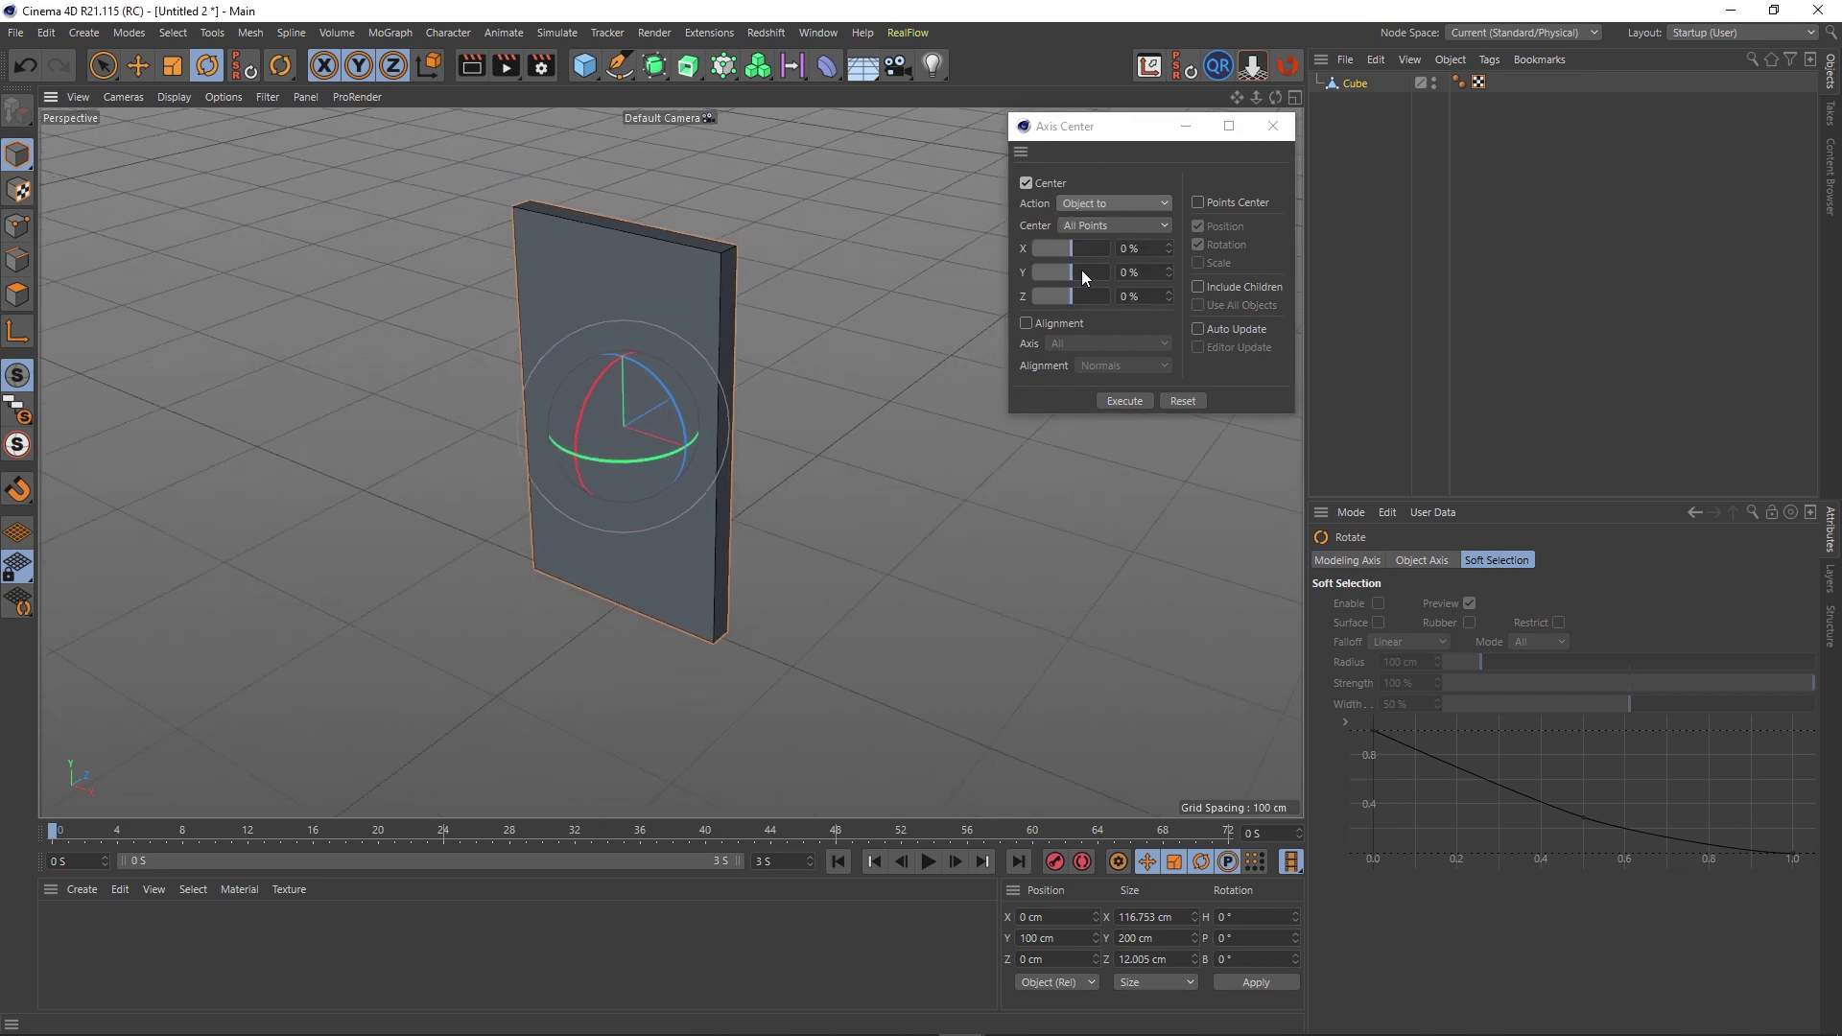
left_click_drag(1073, 247, 959, 257)
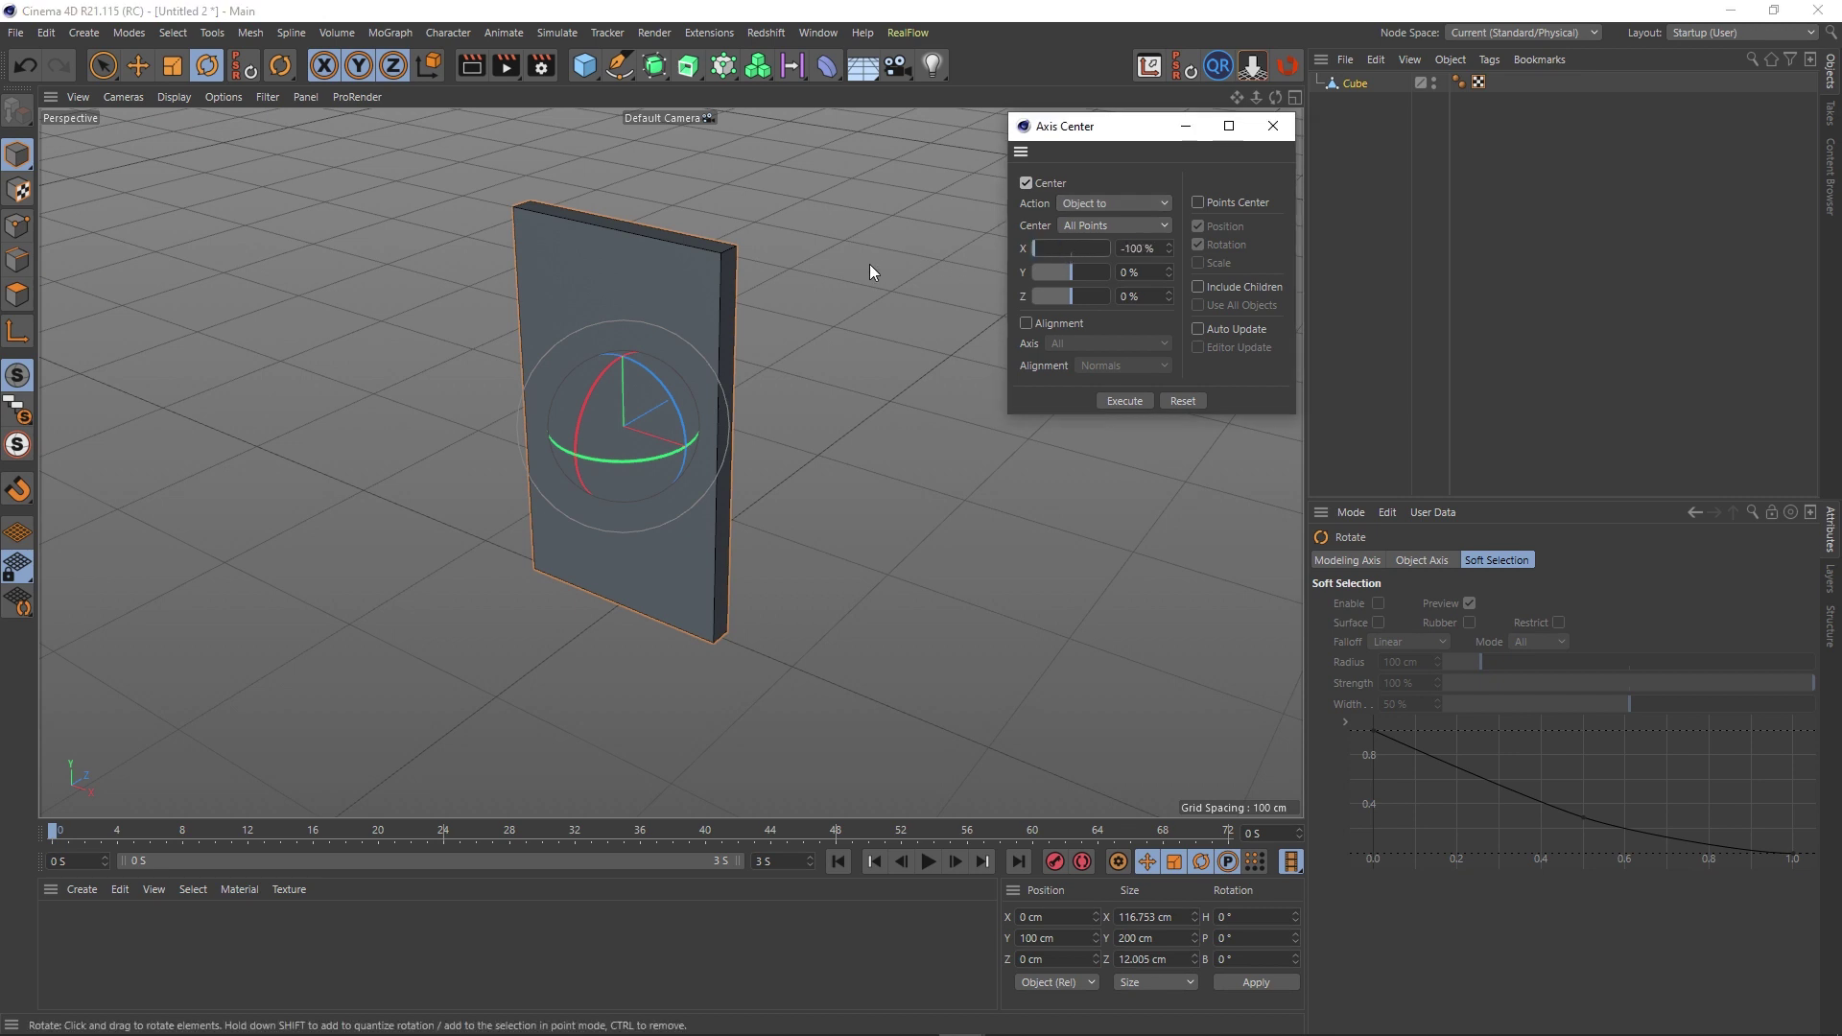
scroll(613, 412, "up", 2)
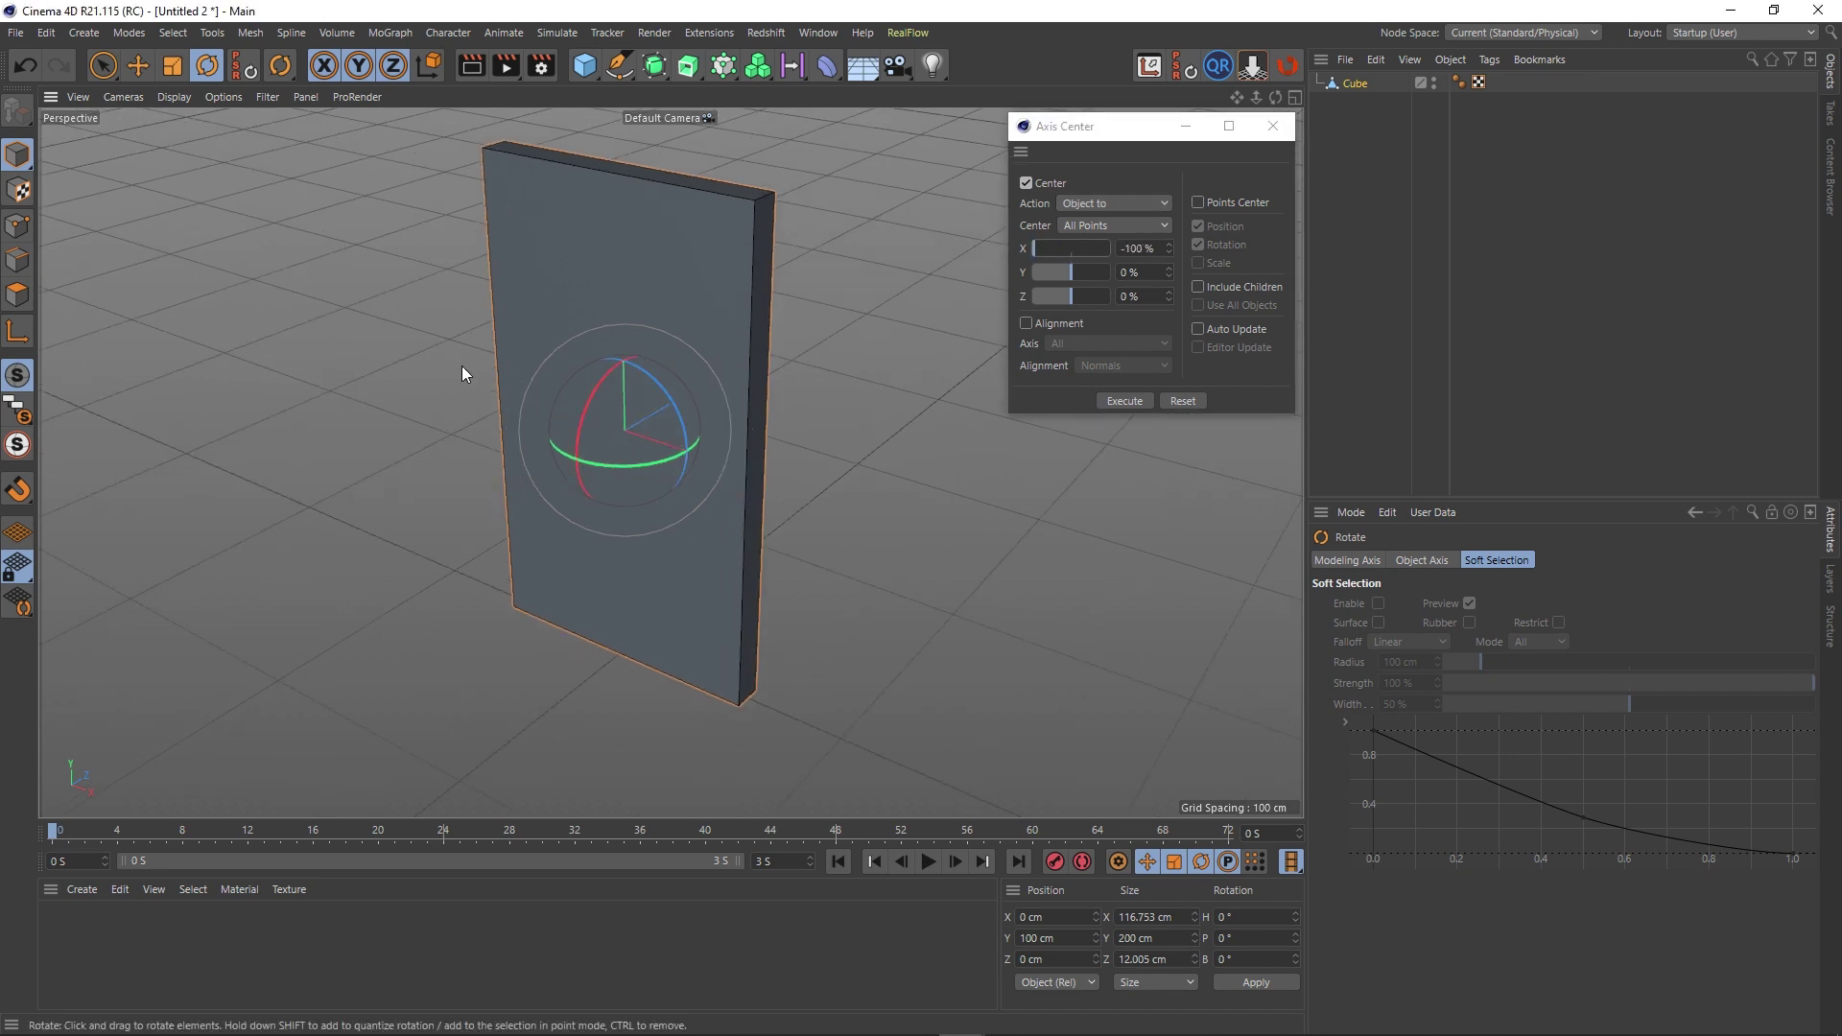
left_click_drag(462, 365, 564, 451, "alt")
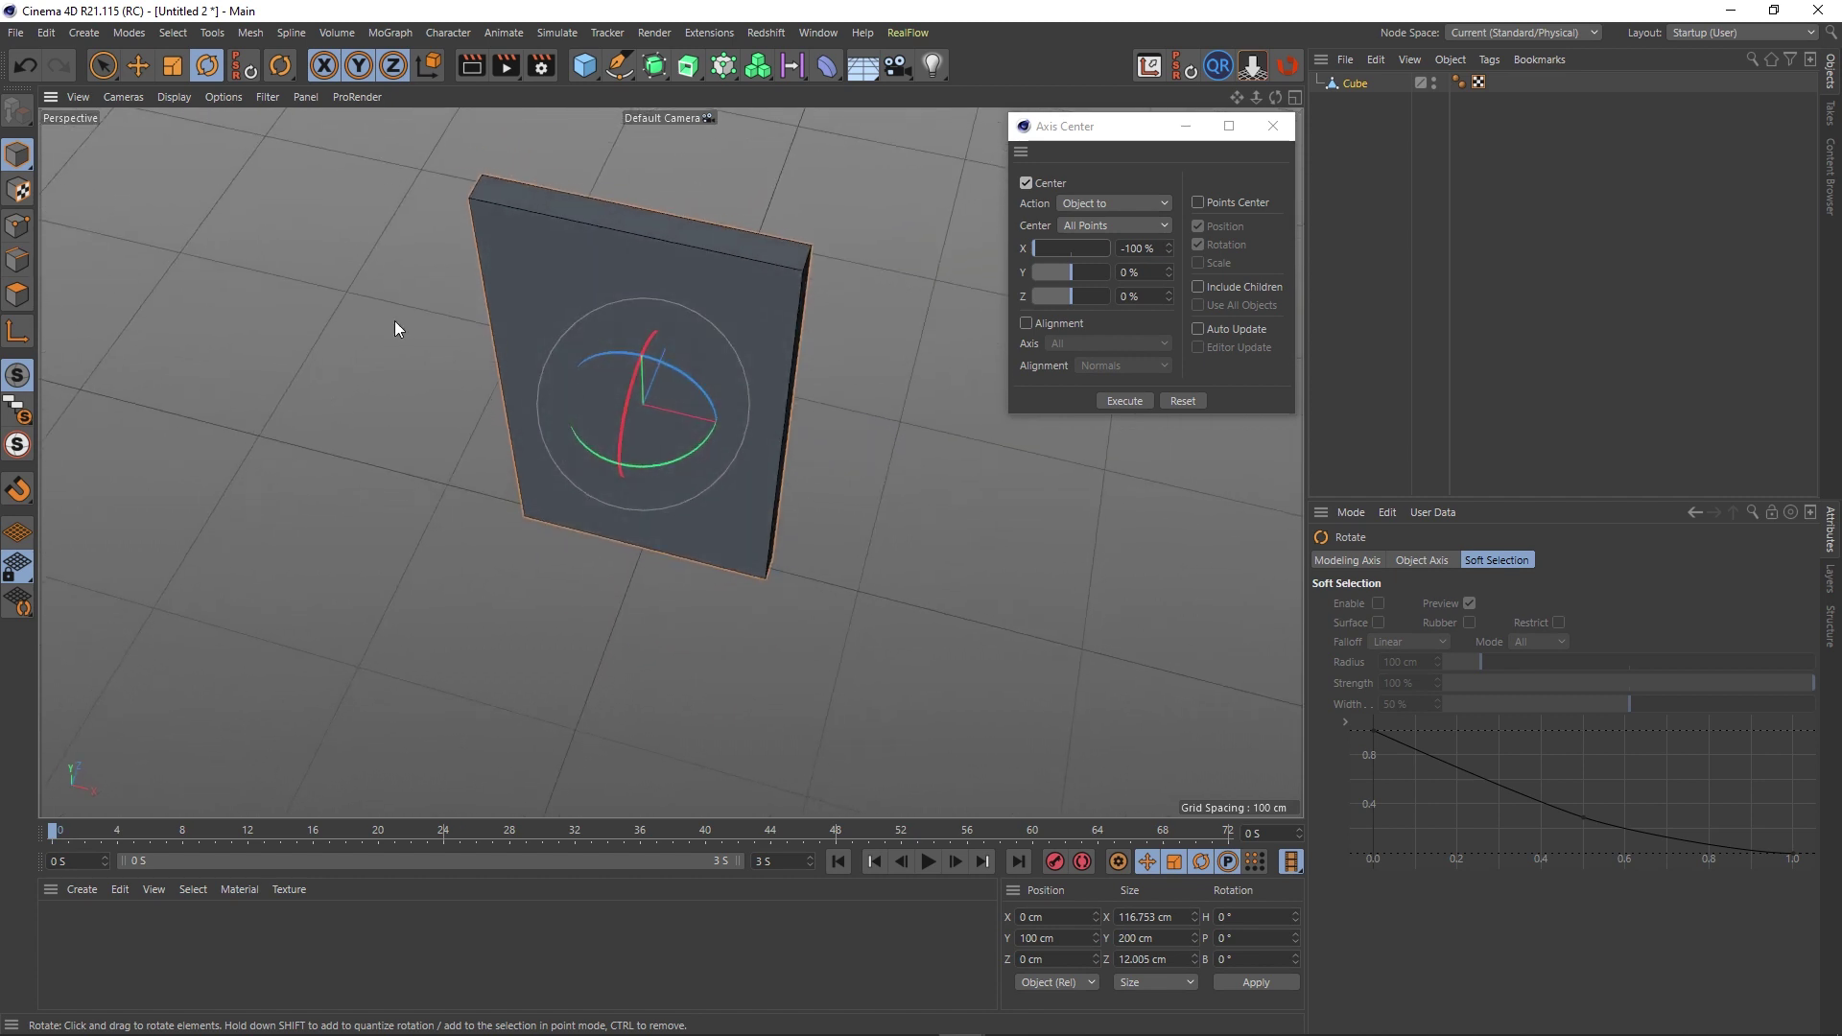
left_click(1115, 401)
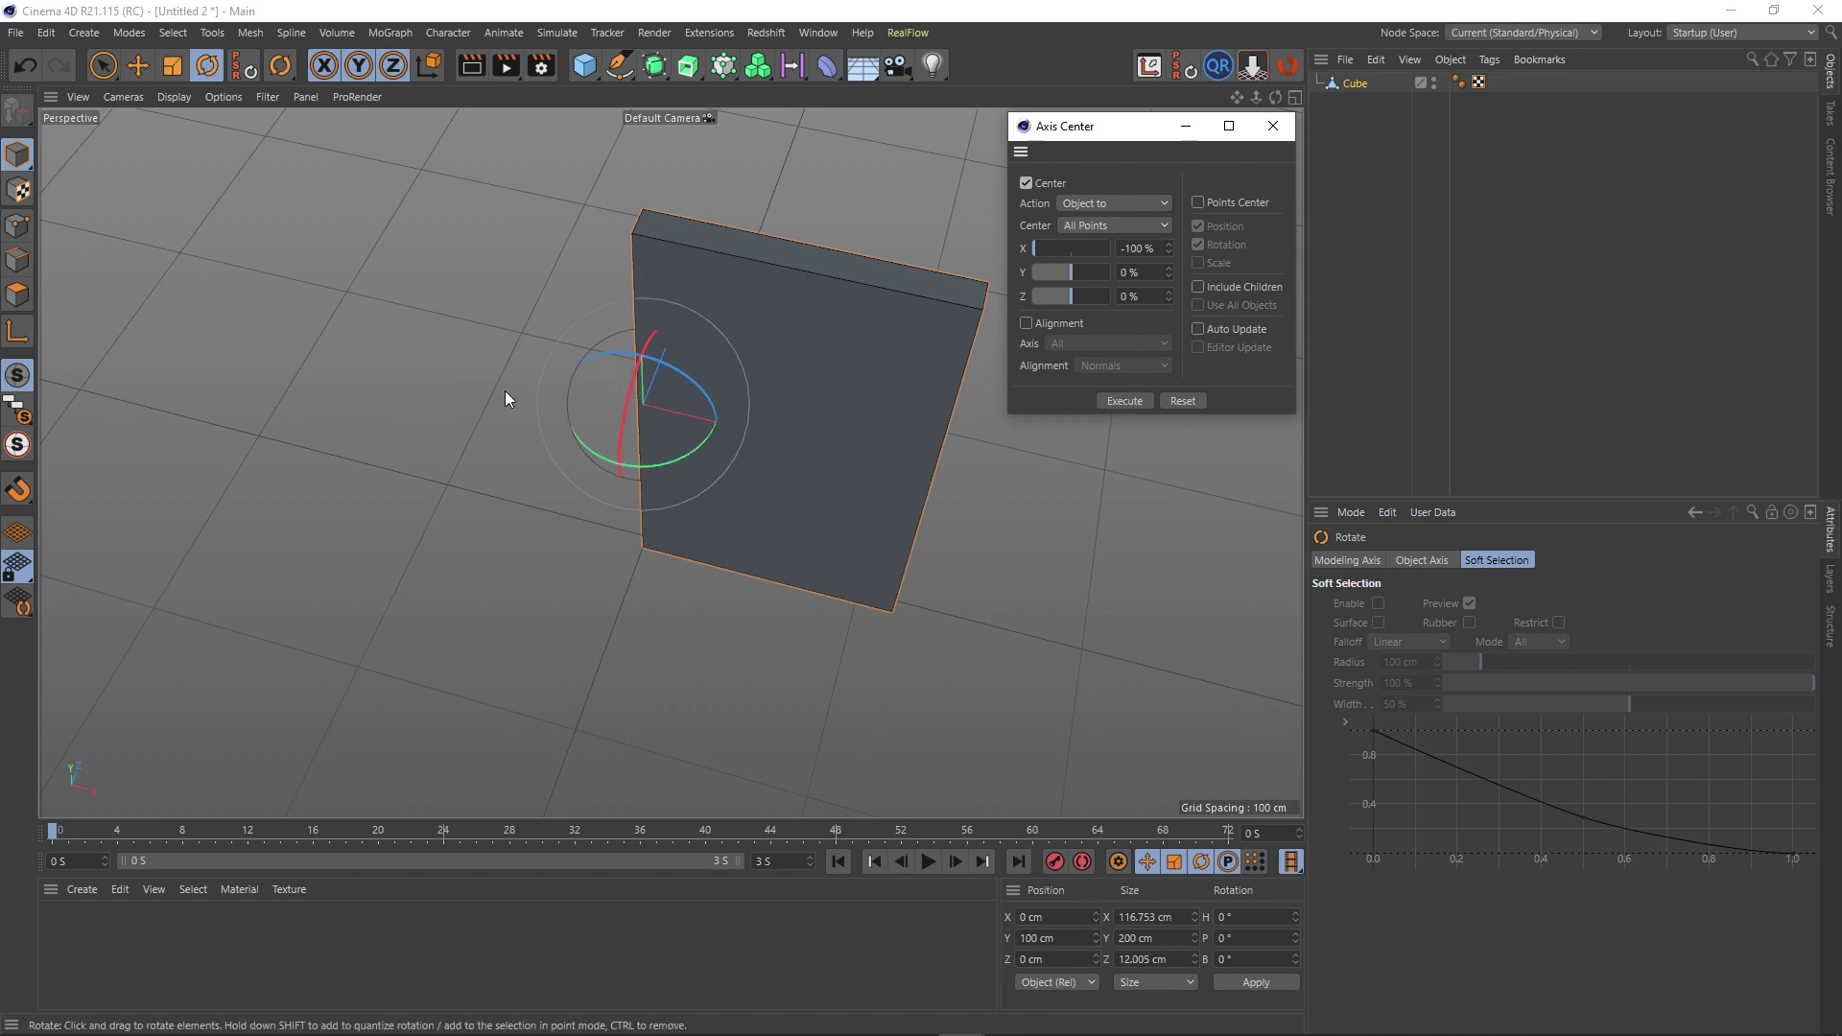
Undo the door's sideways shift and apply the same Object to settings again to compare the positions.
left_click_drag(697, 380, 719, 511, "alt")
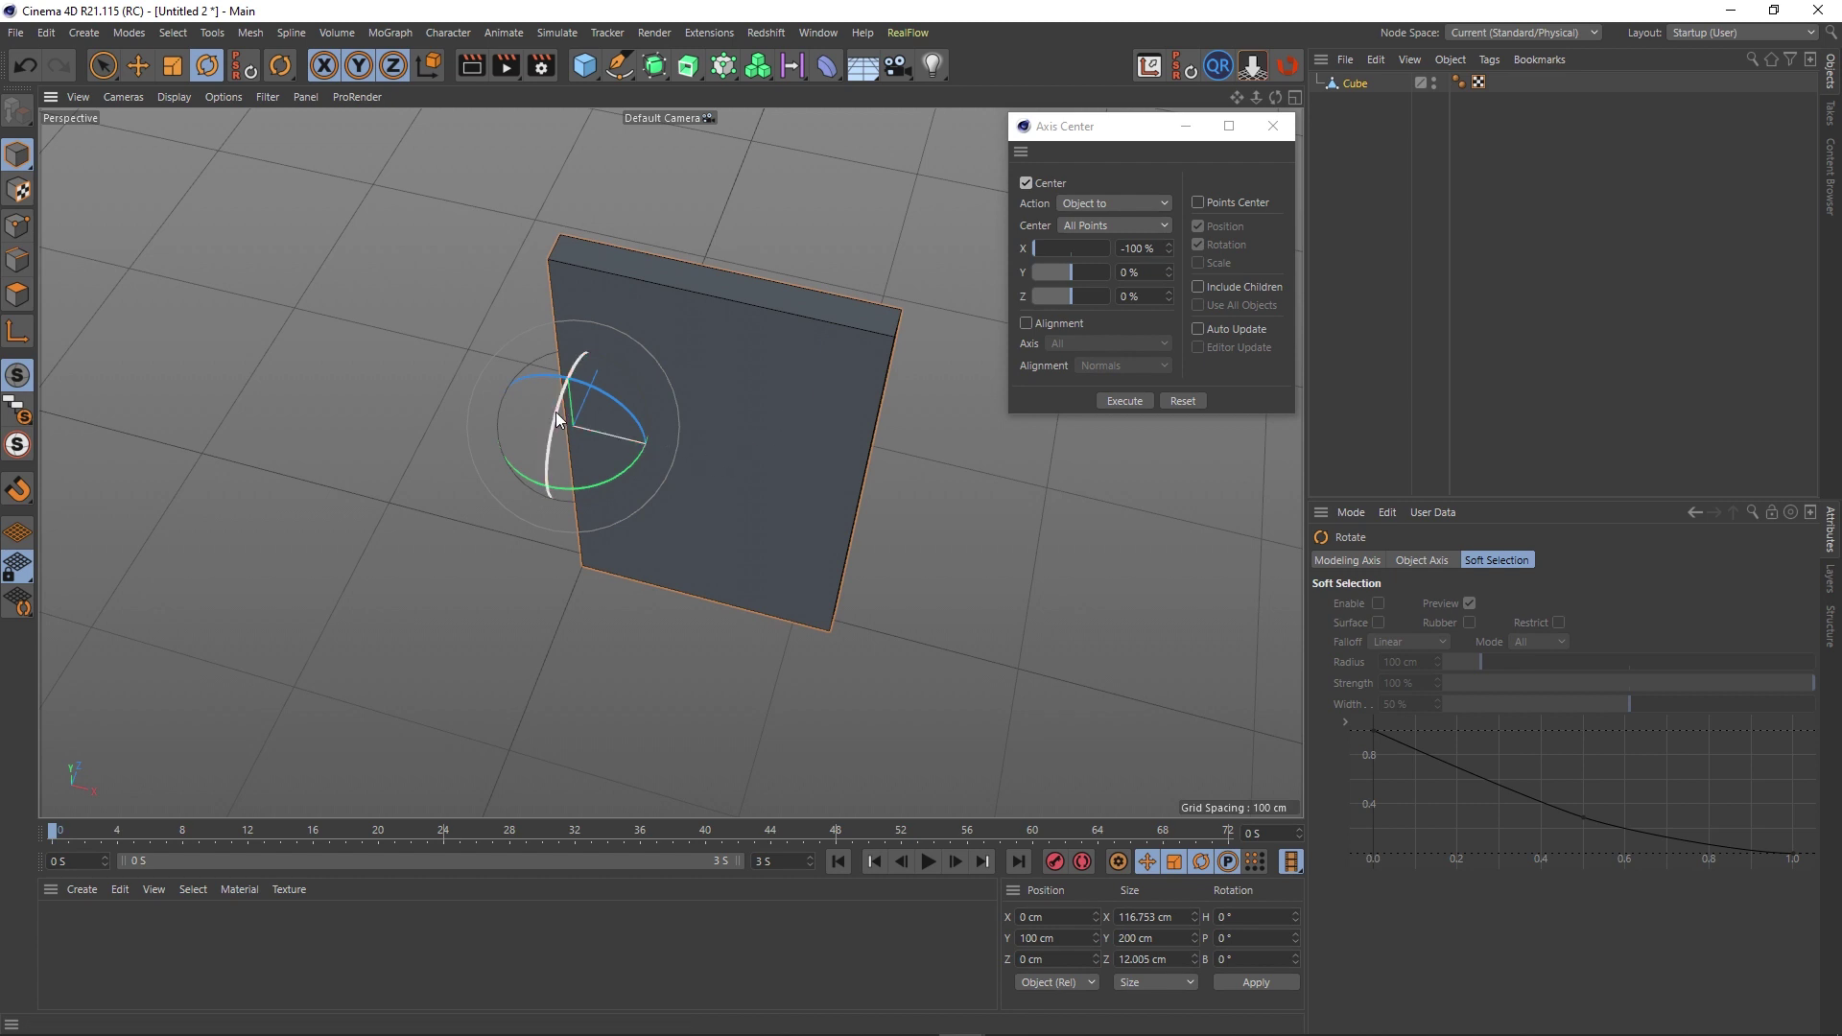
key("ctrl+z")
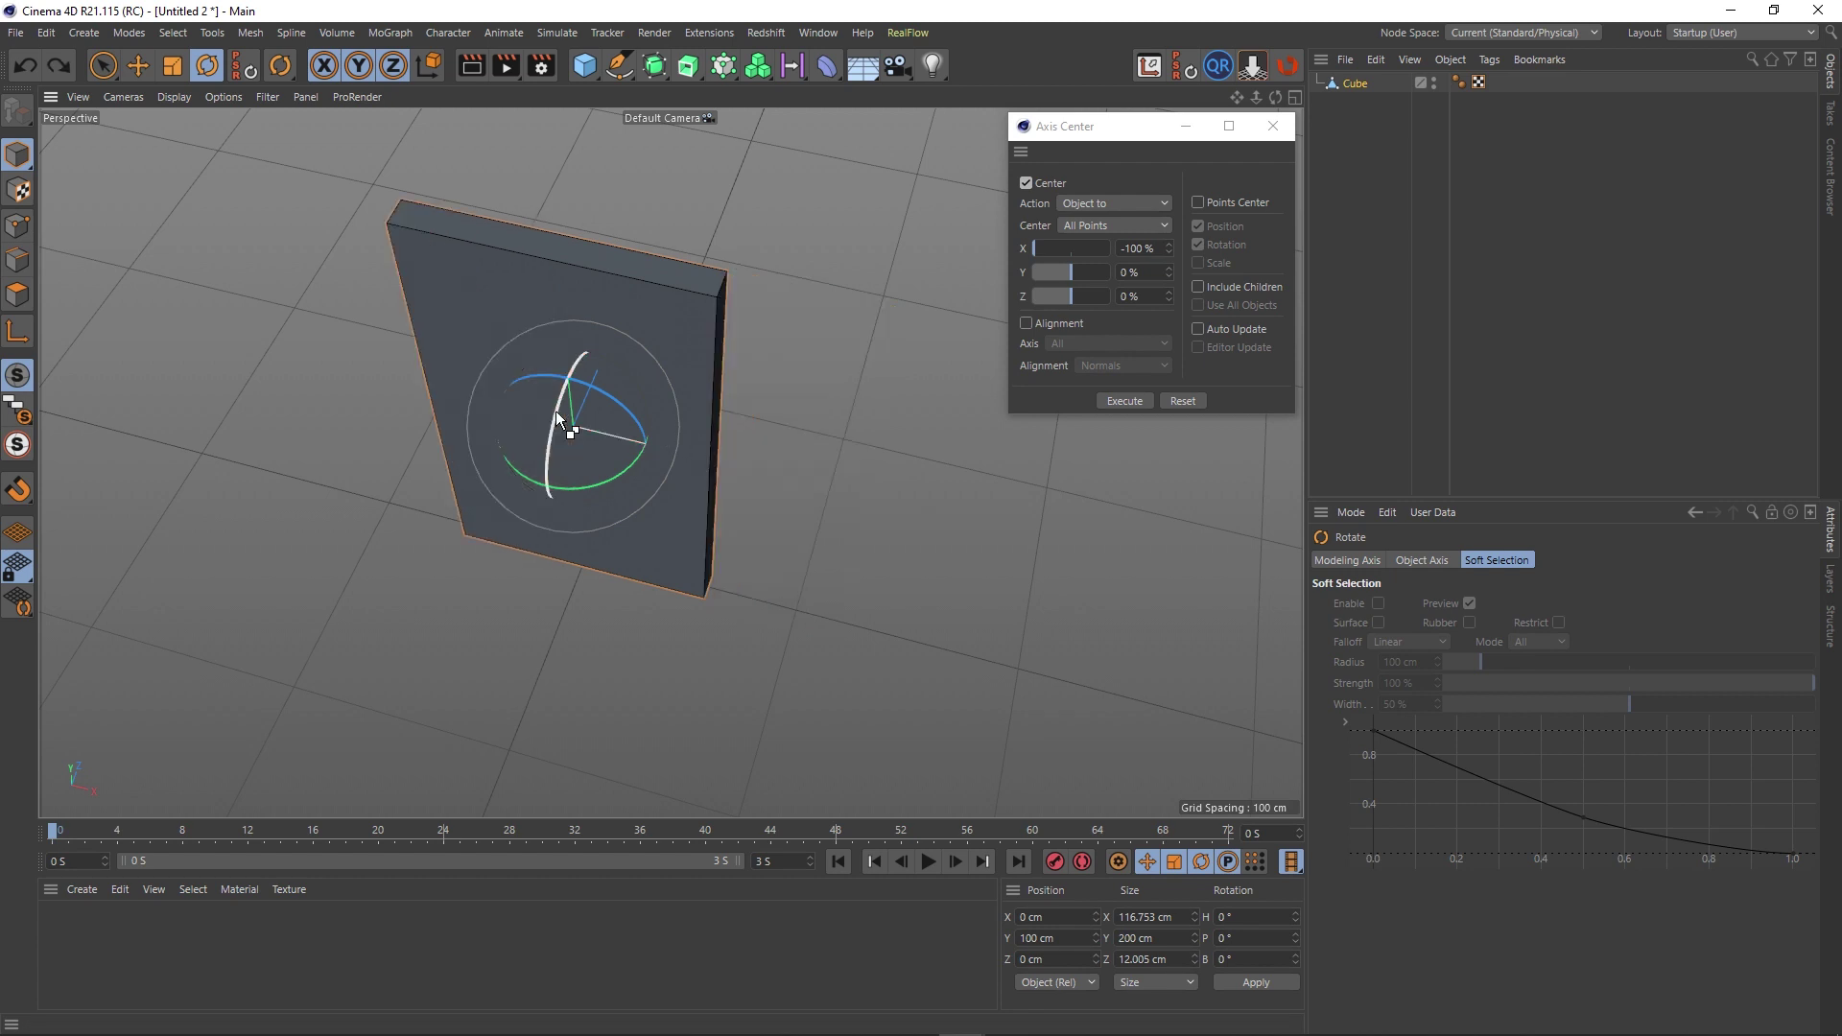
left_click(1118, 400)
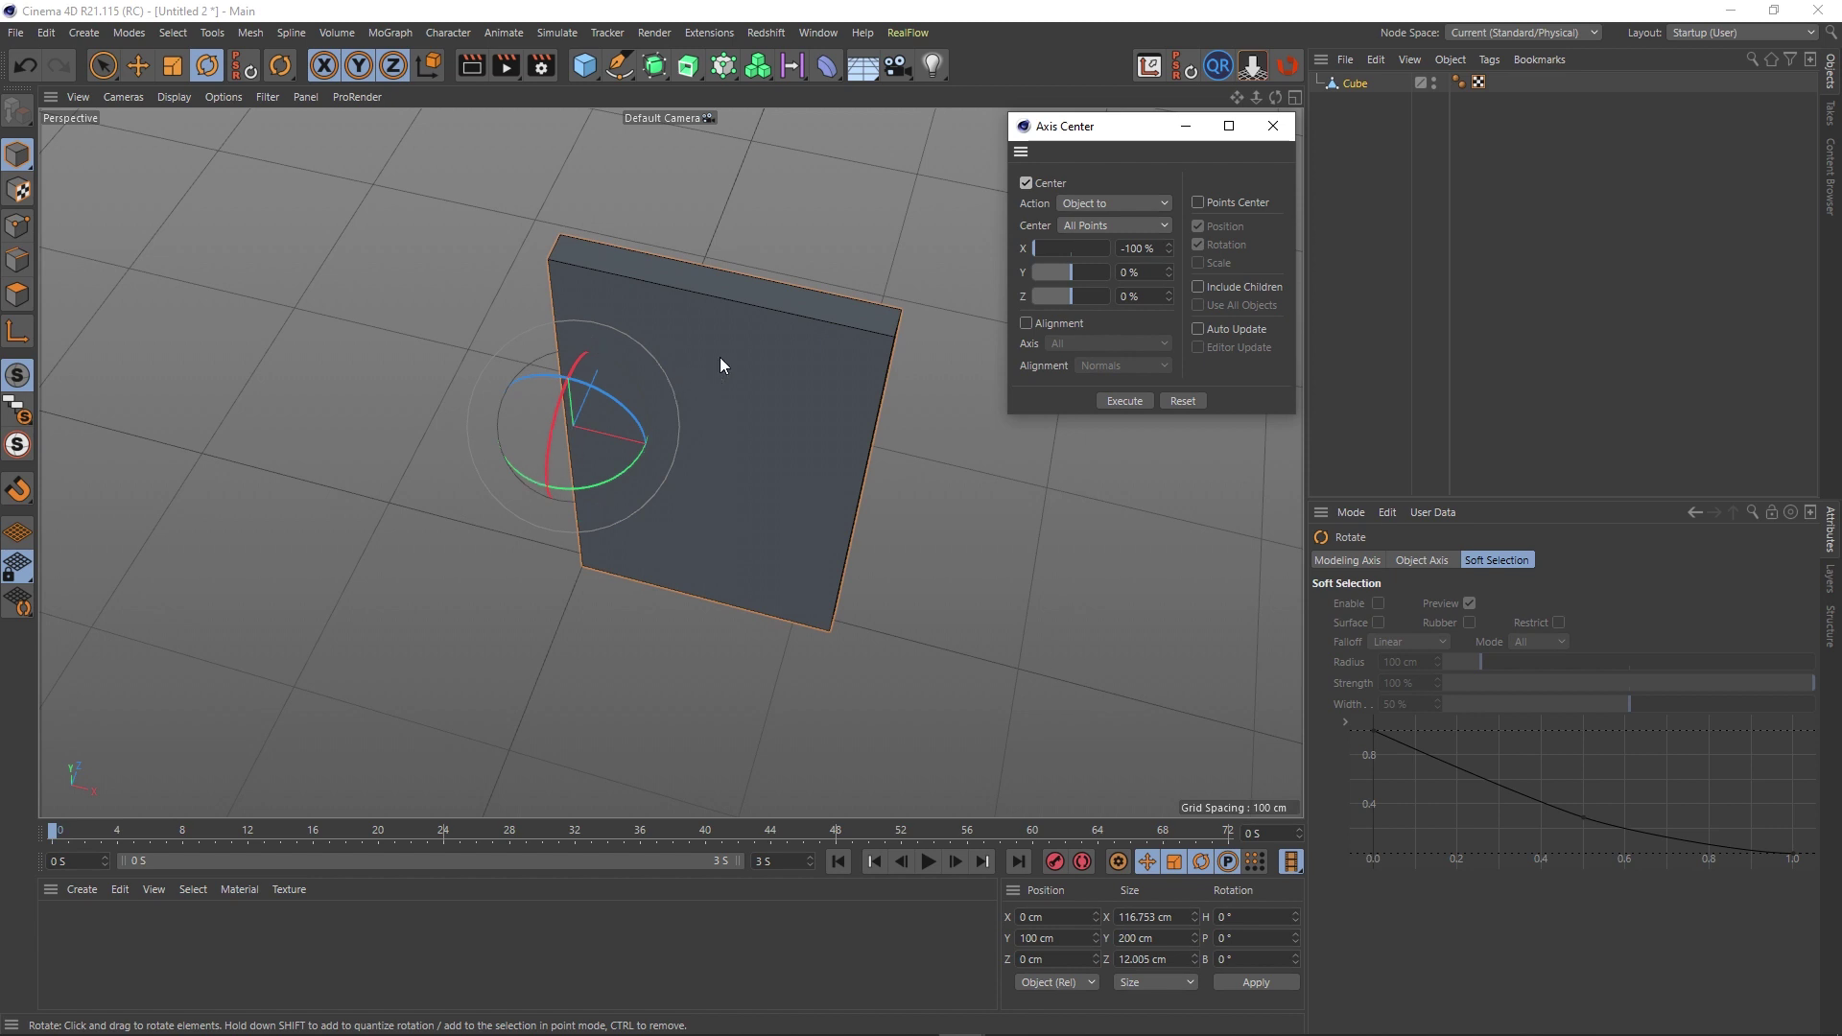
Set the Object to offsets for Y and Z to -100%, applying each to bring the door's bottom corner to the axis.
left_click_drag(1064, 274, 1034, 273)
left_click(1116, 400)
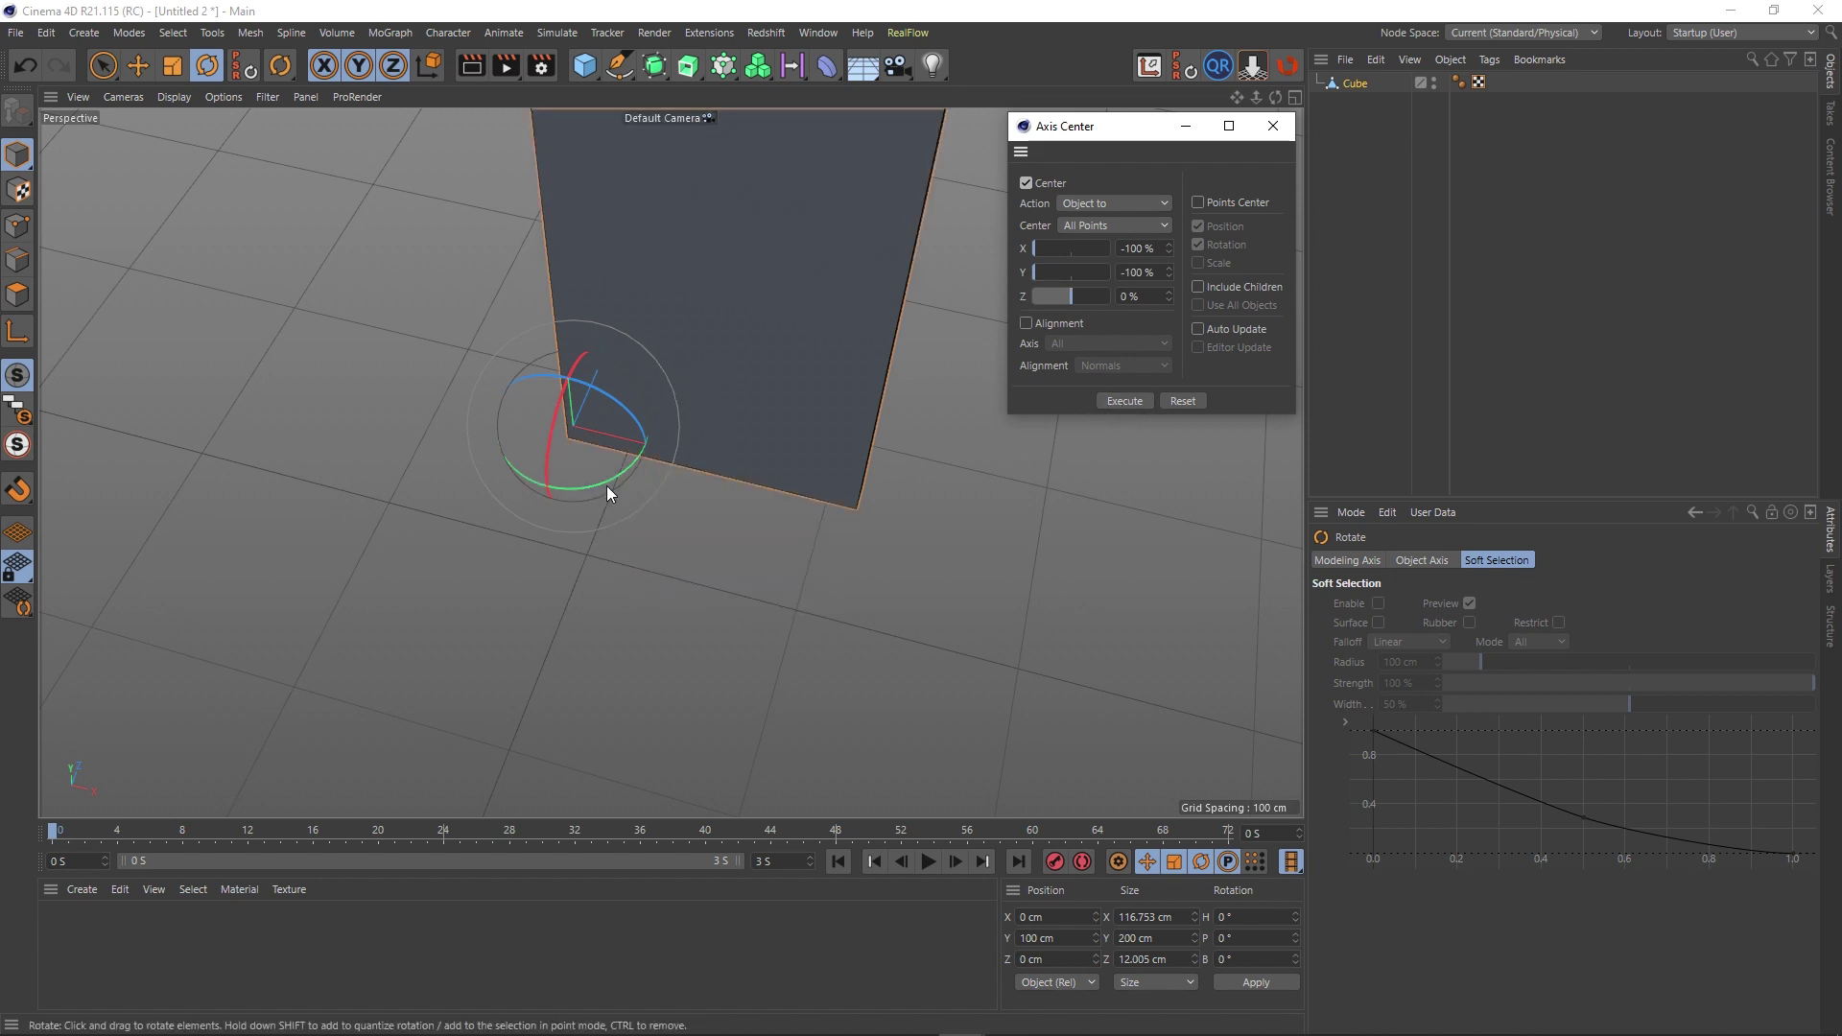
left_click_drag(606, 485, 618, 466)
key("ctrl+z")
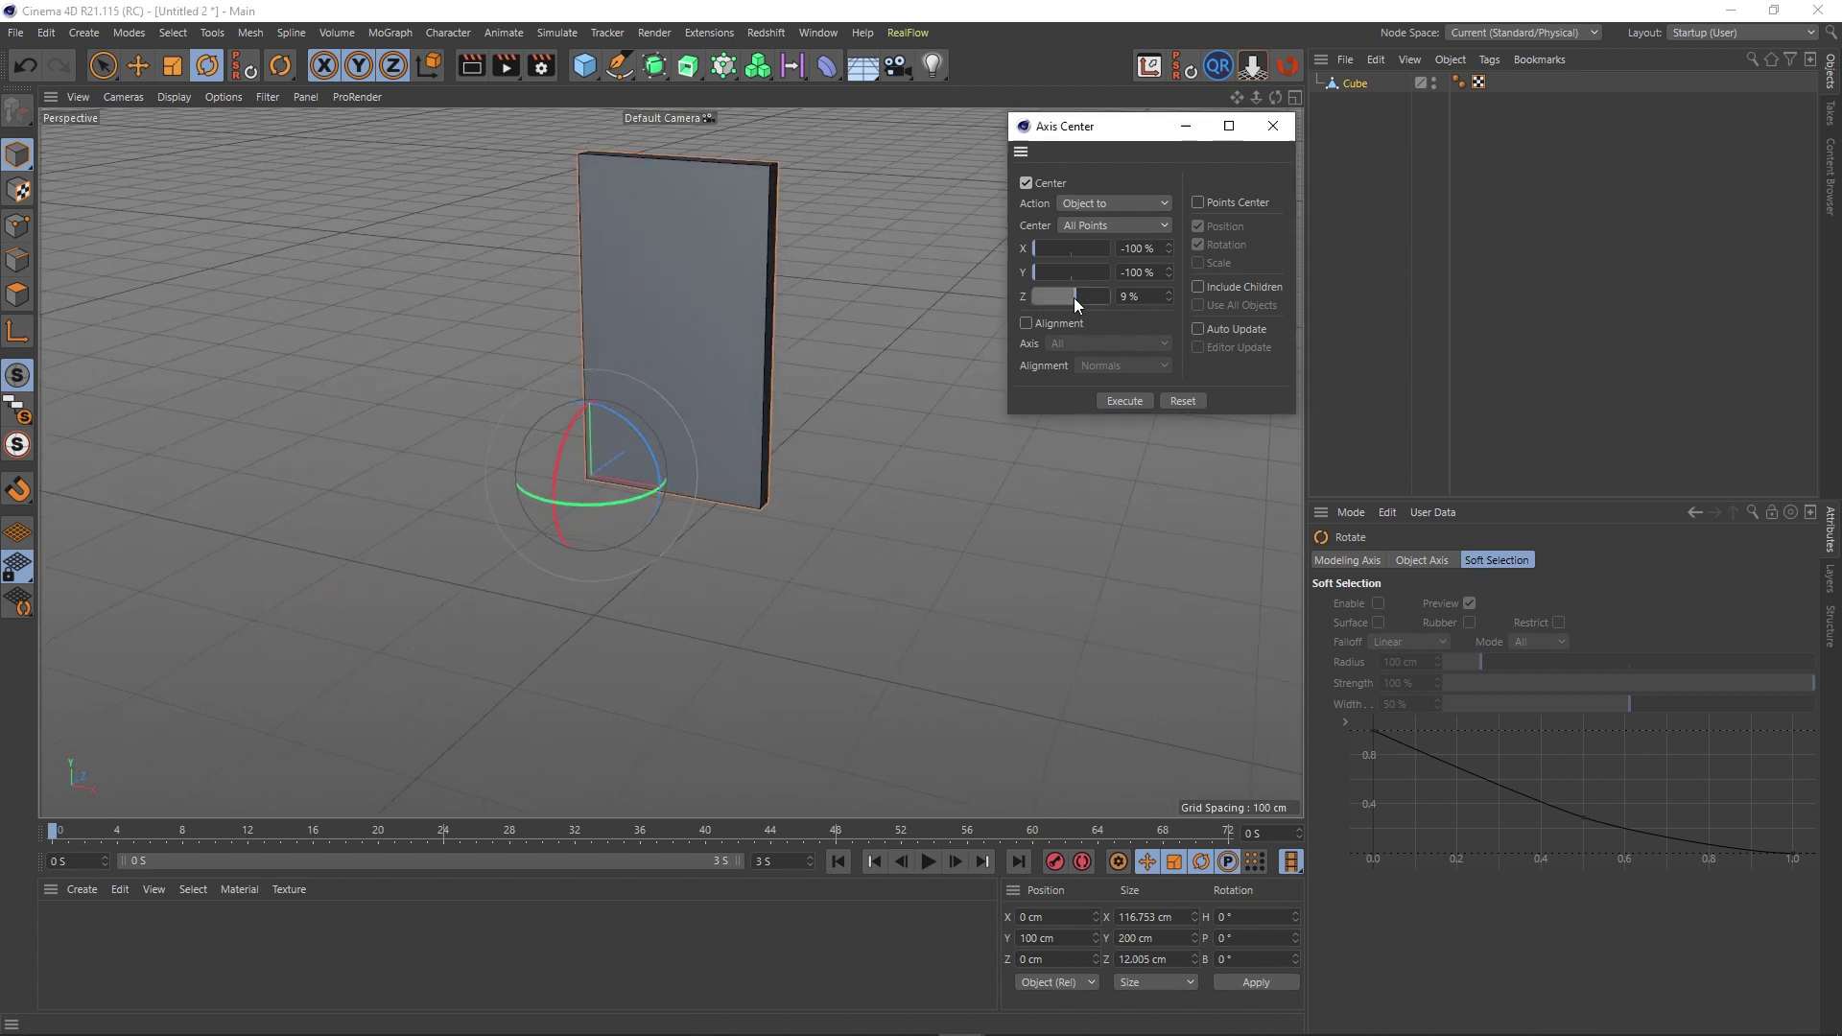
left_click_drag(1073, 298, 1036, 297)
left_click(1128, 400)
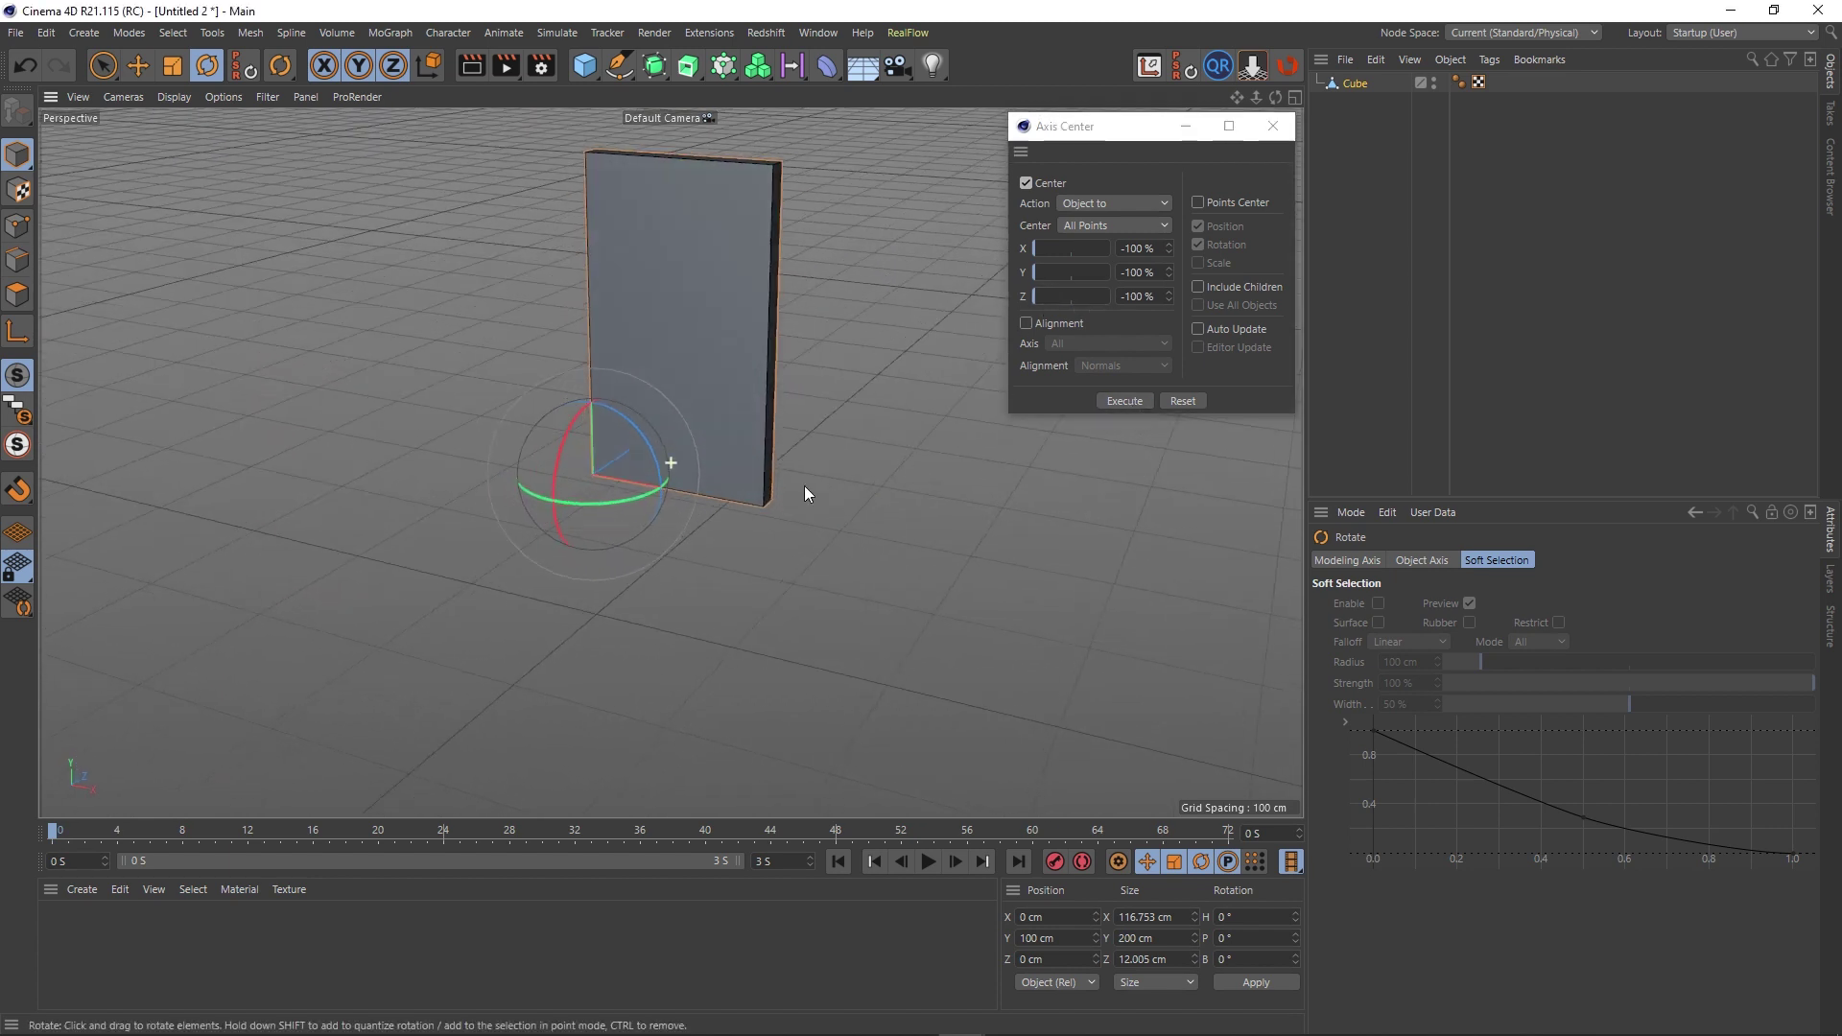
Undo the Object to shifts to restore the door around its axis.
left_click_drag(804, 485, 641, 587, "alt")
key("ctrl+z")
key("ctrl+z")
key("ctrl+z")
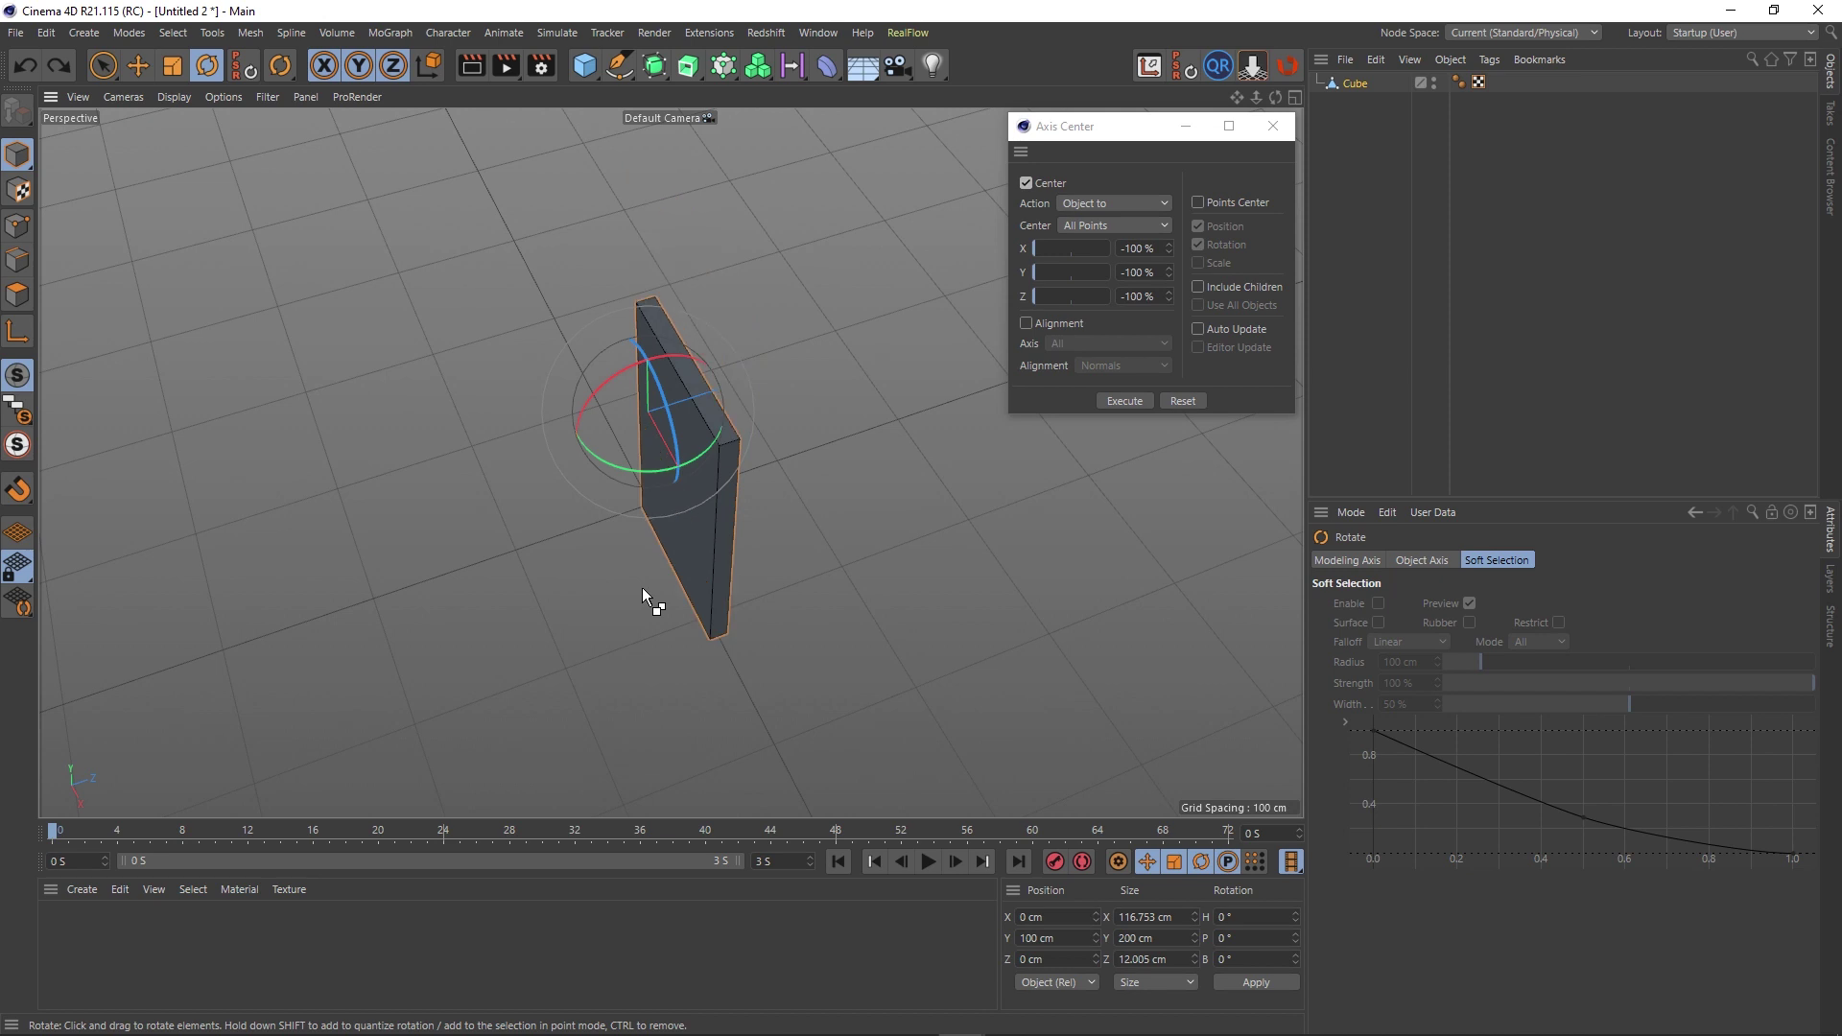
key("ctrl+z")
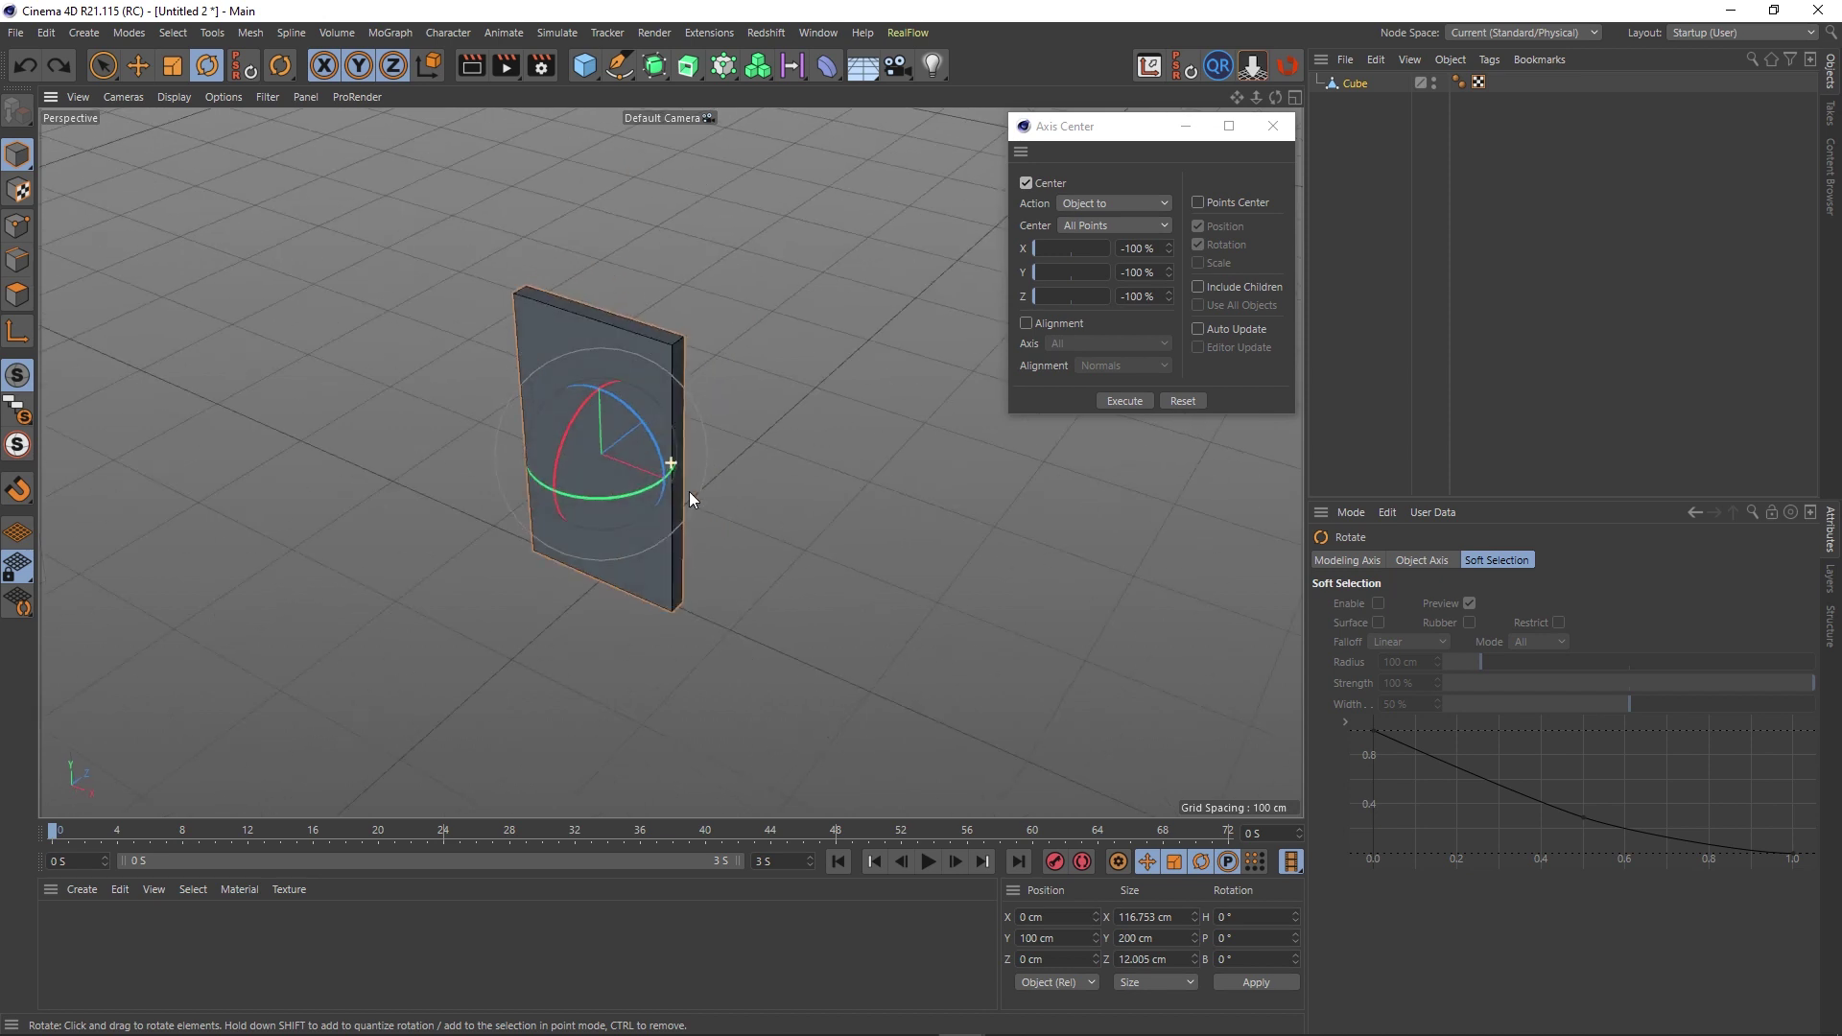
Set the Axis Center action to View Center and execute it to bring the door to the middle of the perspective view.
left_click(1125, 202)
left_click(1097, 267)
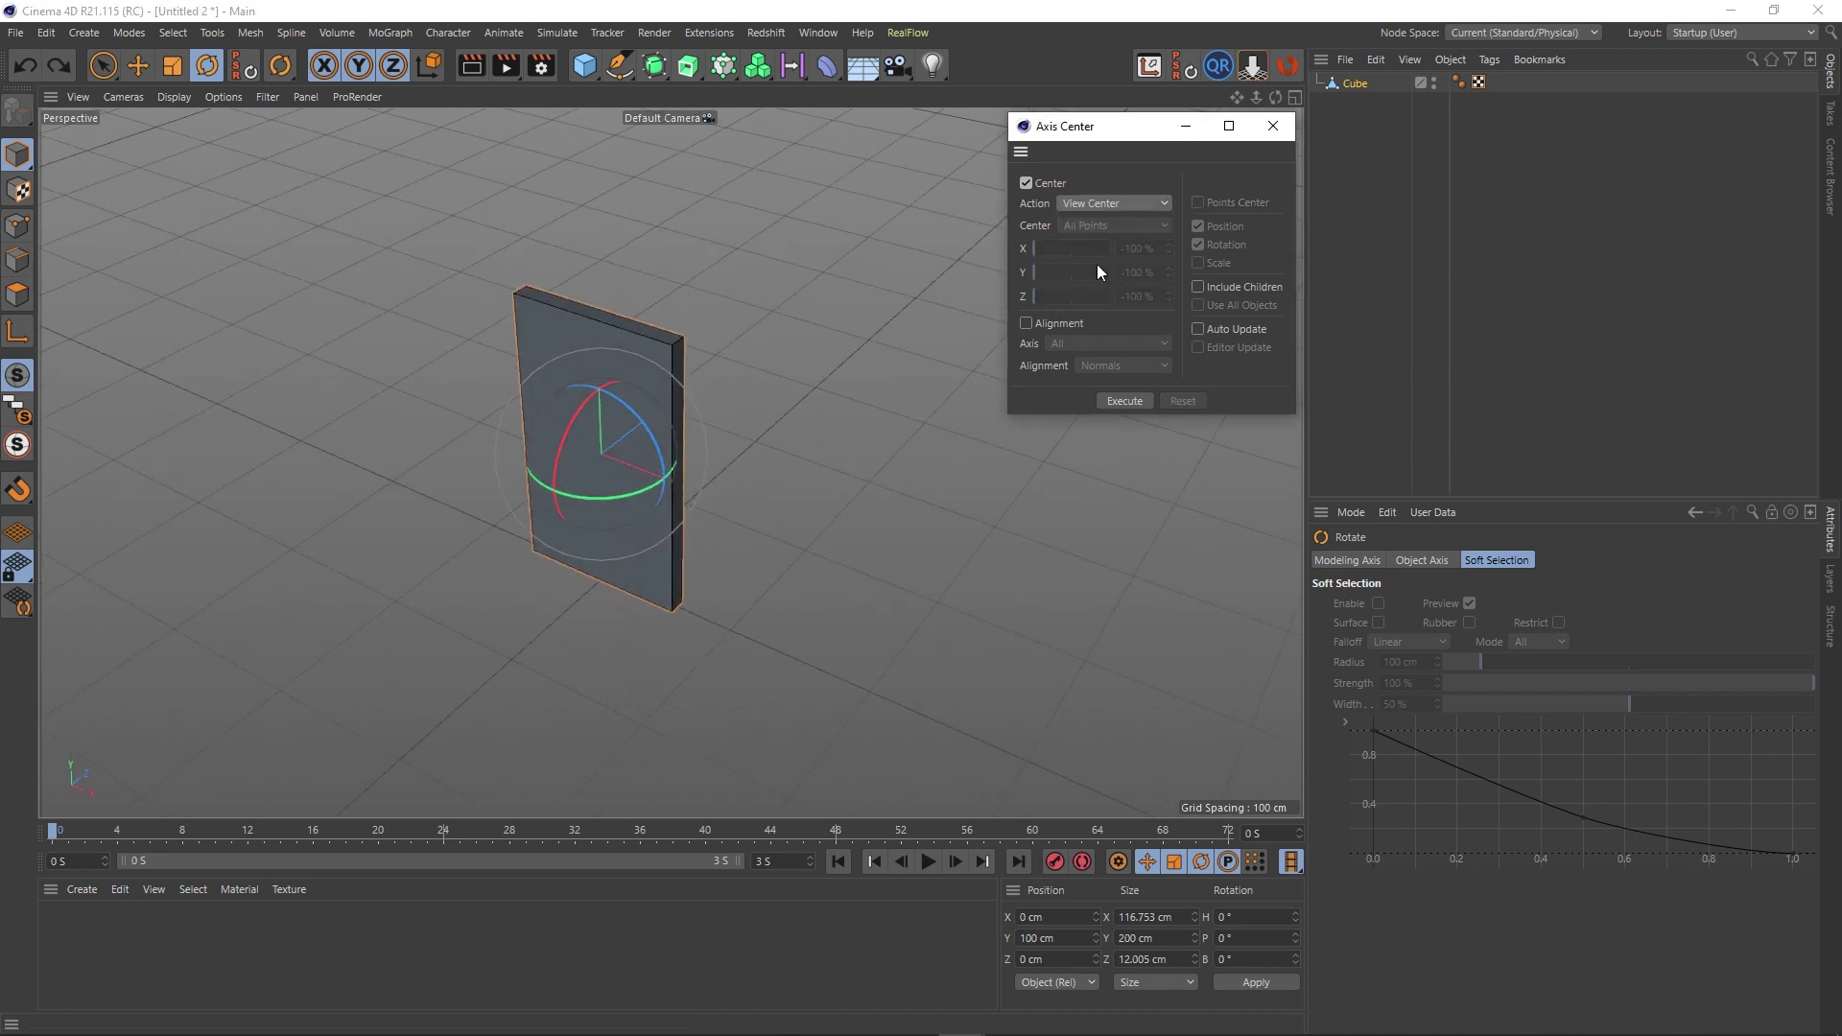
middle_click_drag(659, 527, 1015, 488, "alt")
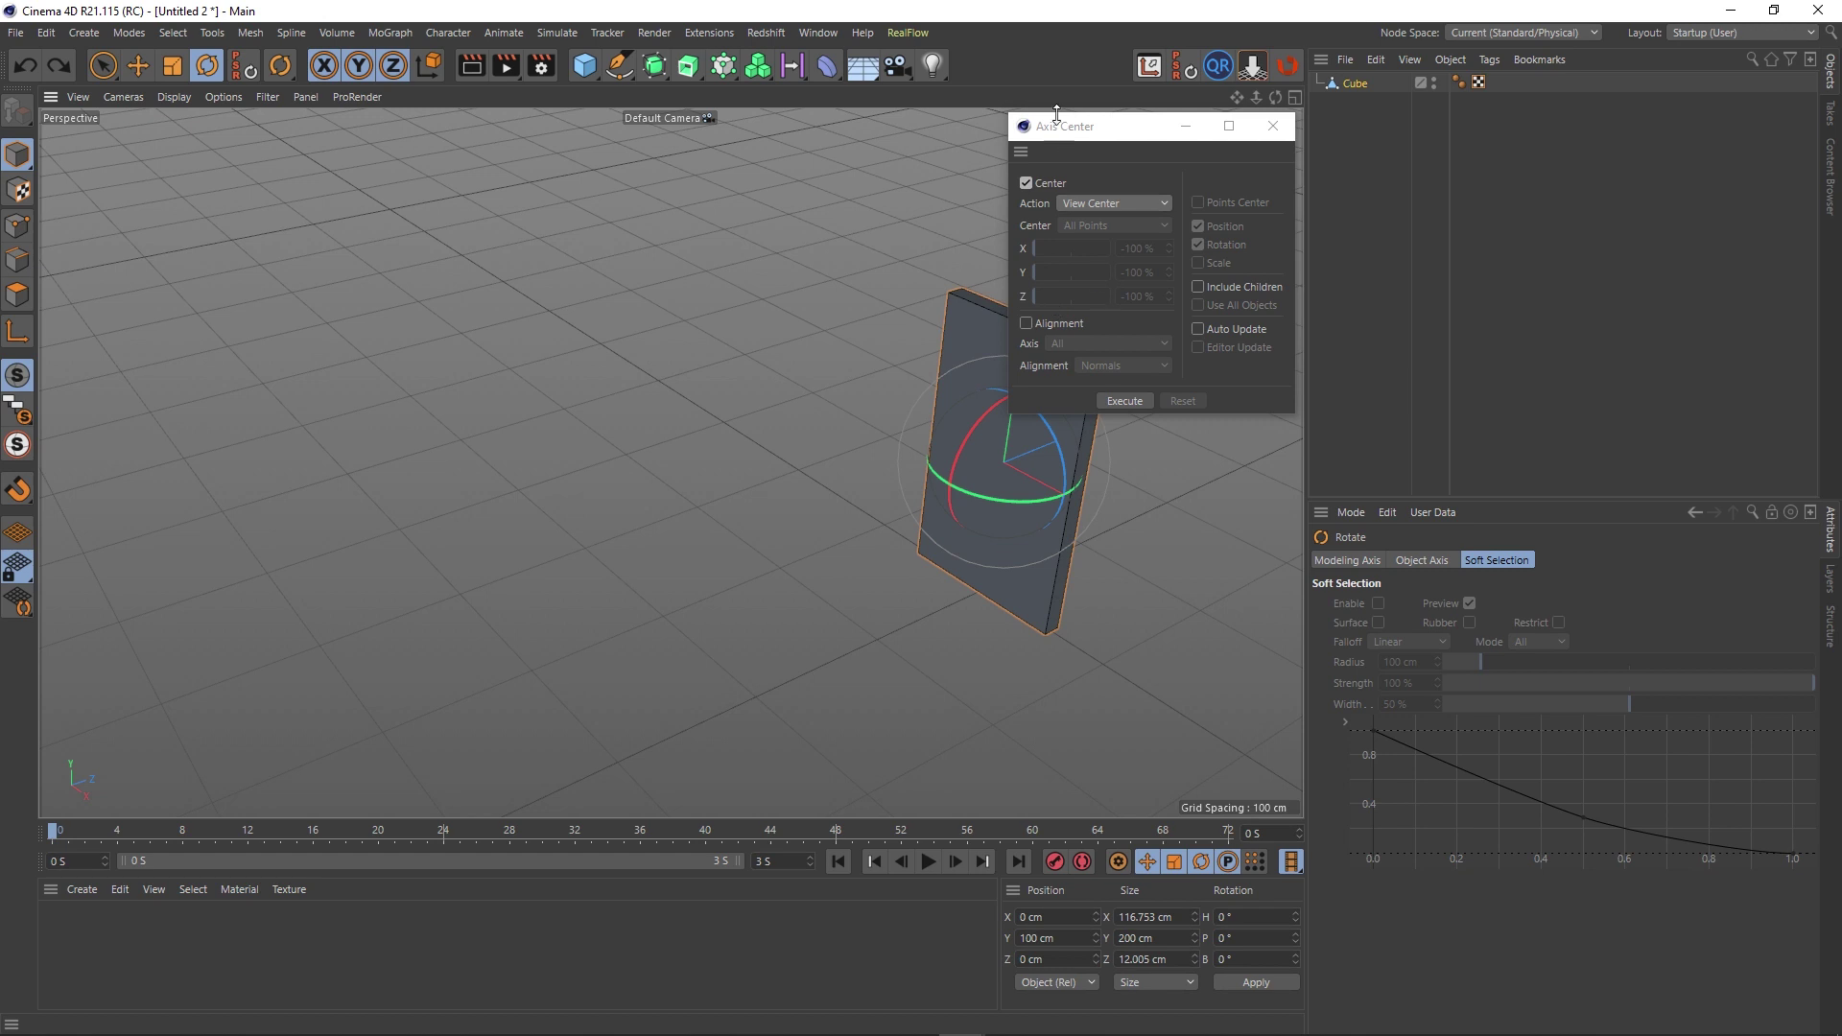
left_click_drag(666, 322, 635, 299, "alt")
left_click(1110, 401)
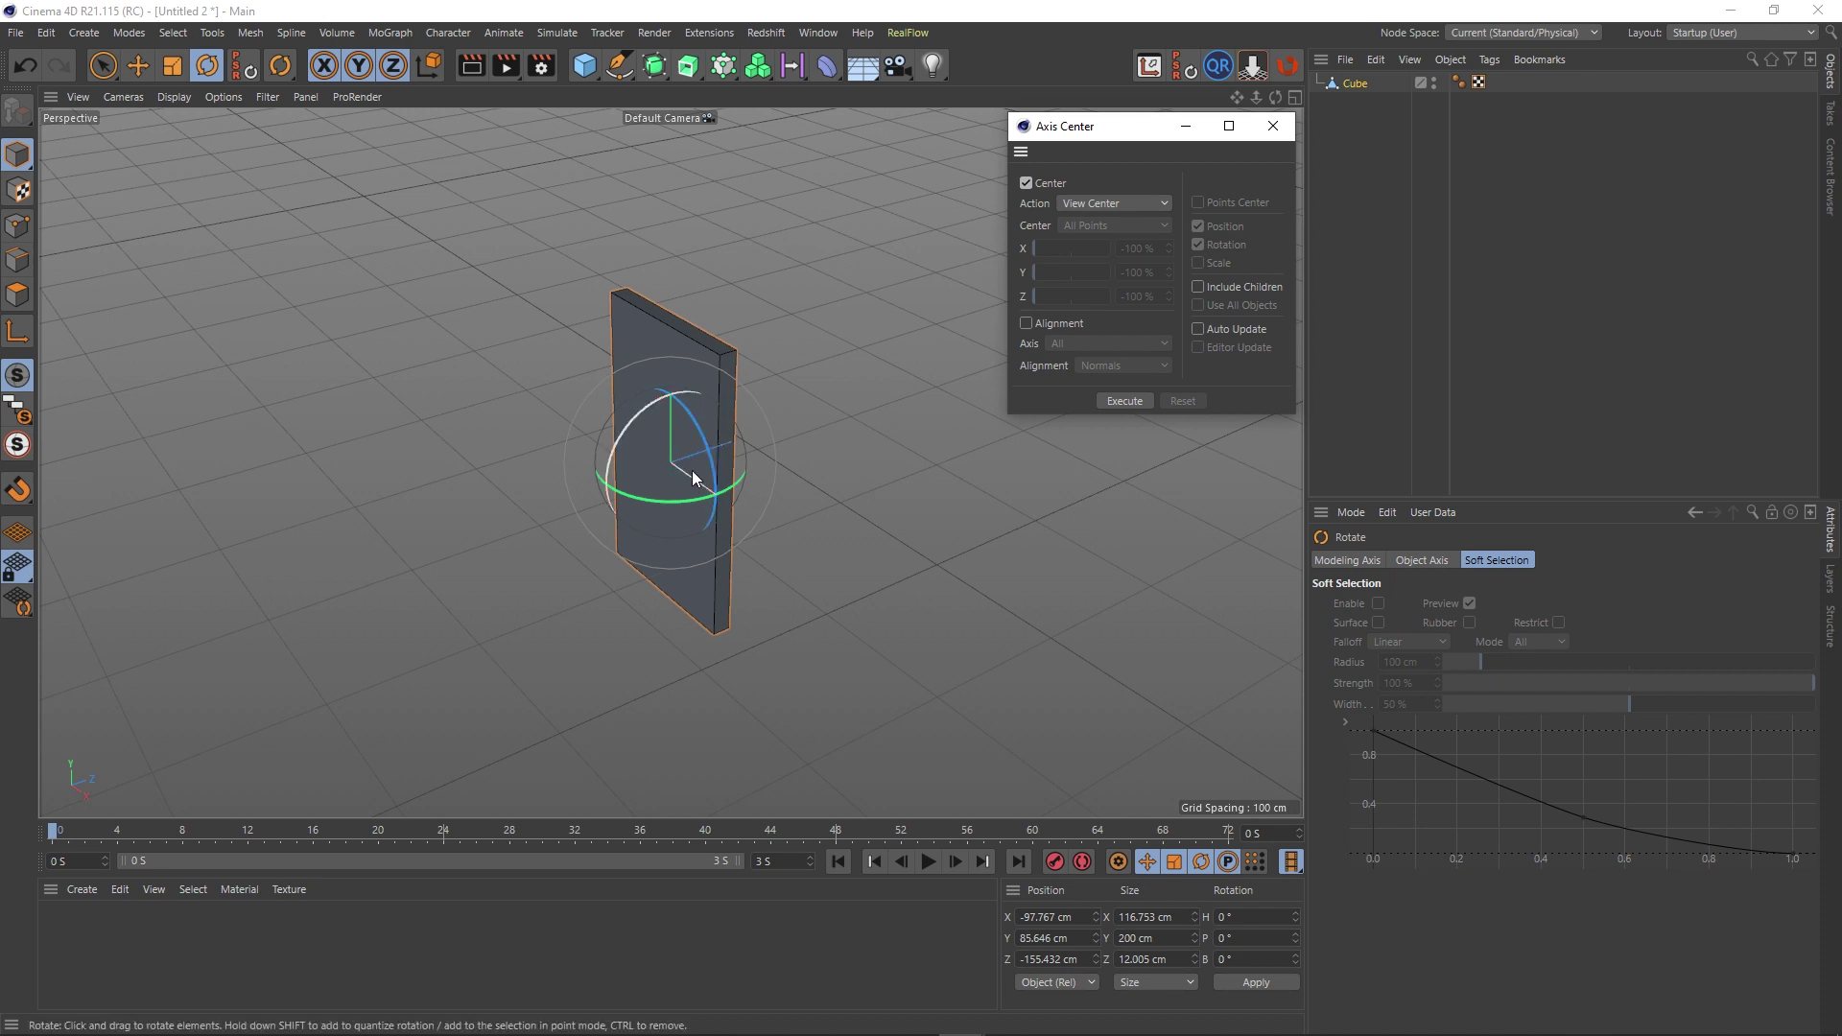
Execute View Center again with the door off to one side of the view, and undo both centering moves.
middle_click_drag(712, 429, 1138, 325, "alt")
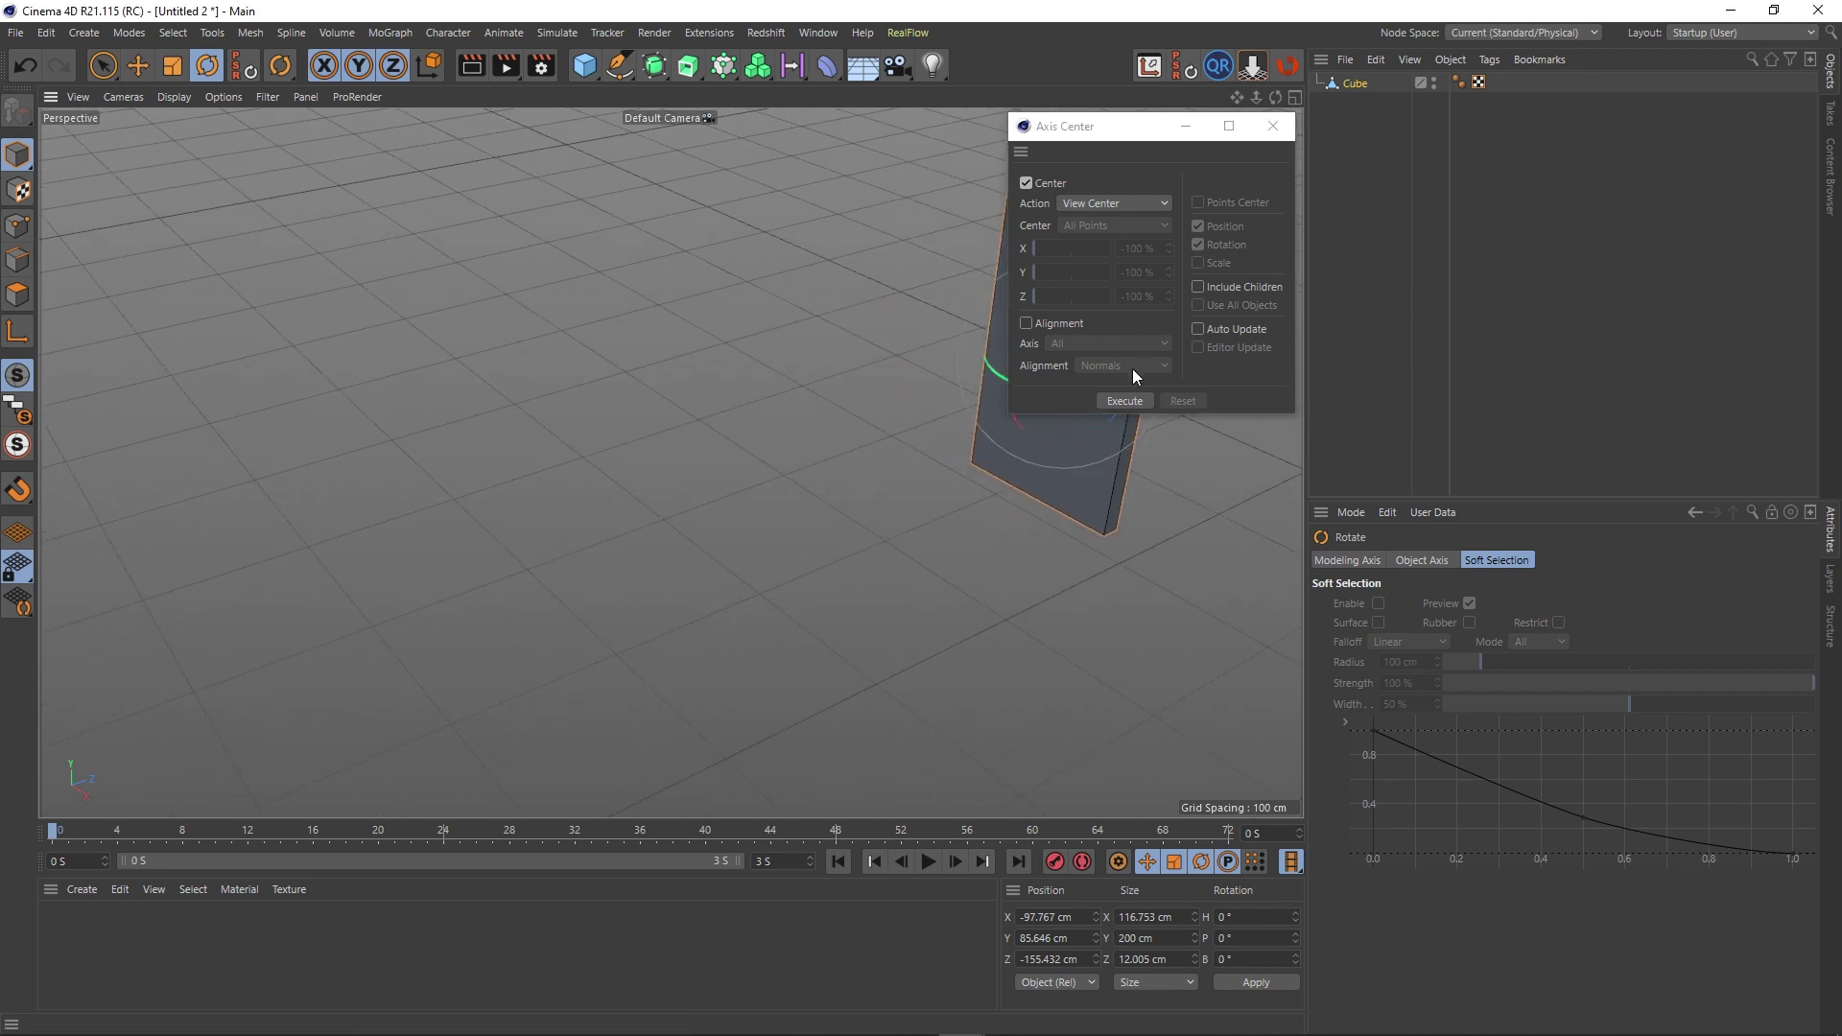
left_click(1122, 401)
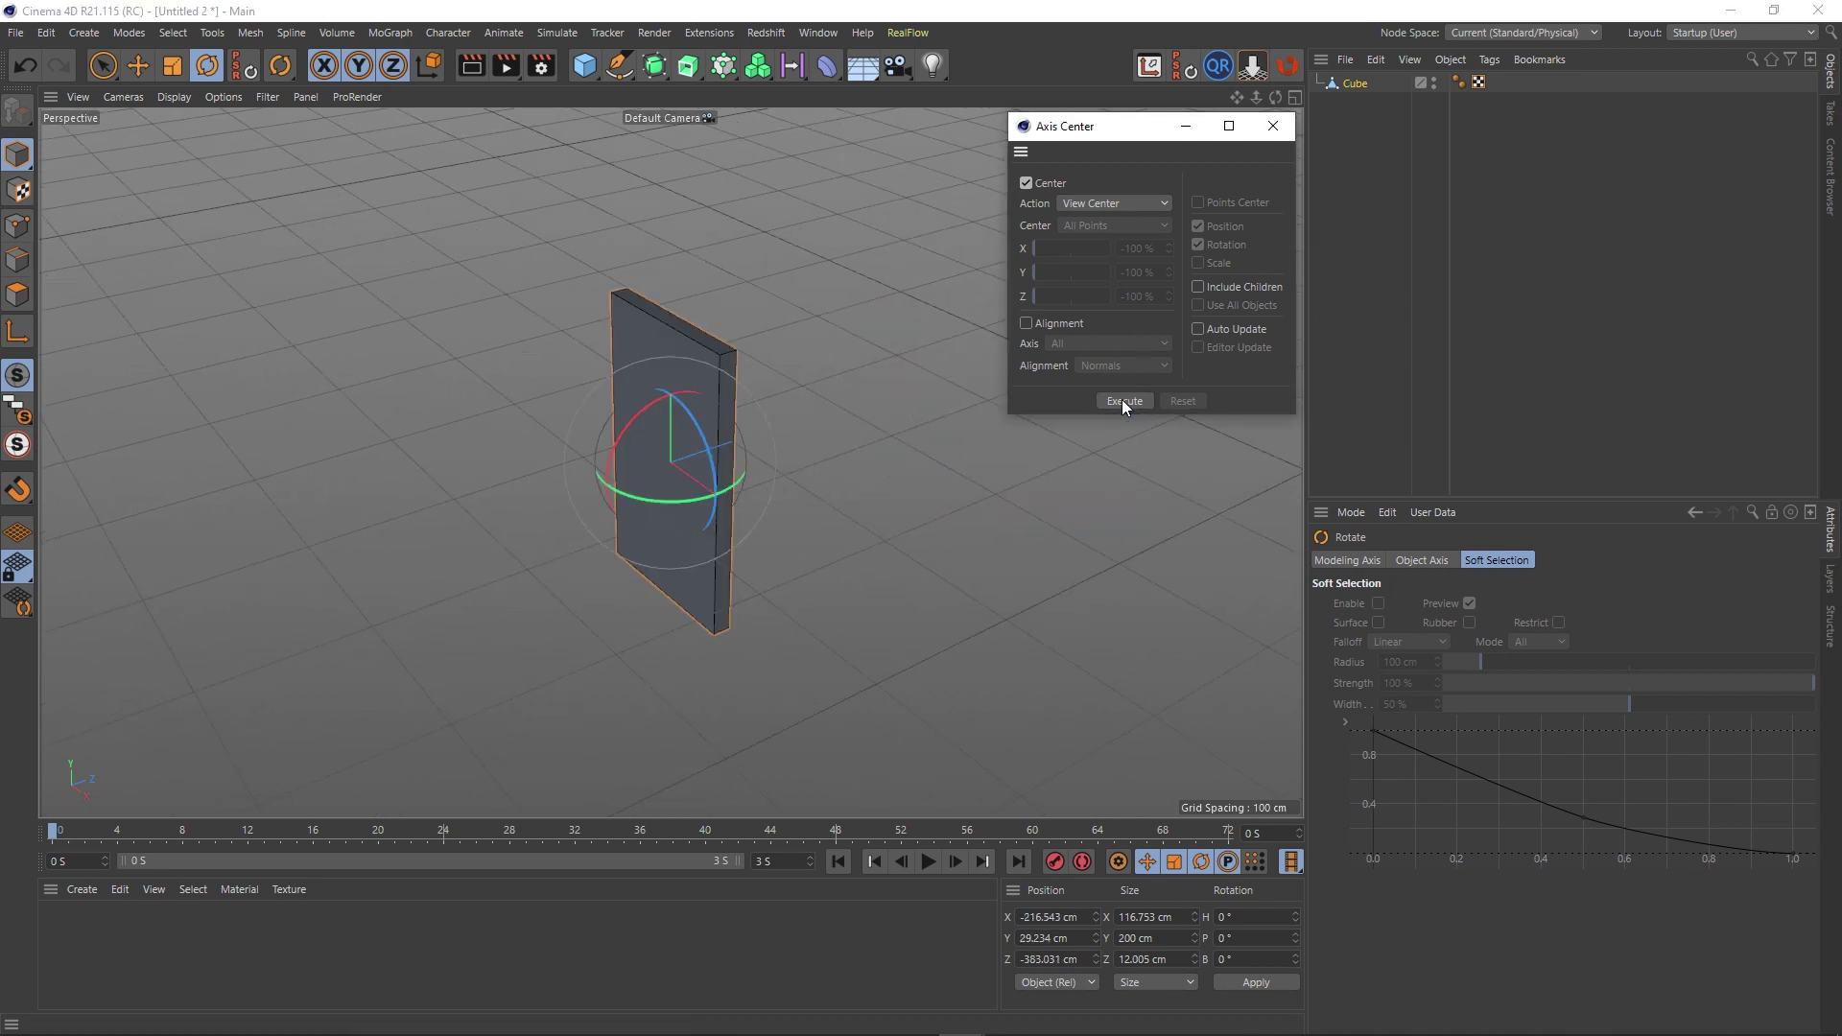
middle_click_drag(915, 470, 526, 495, "alt")
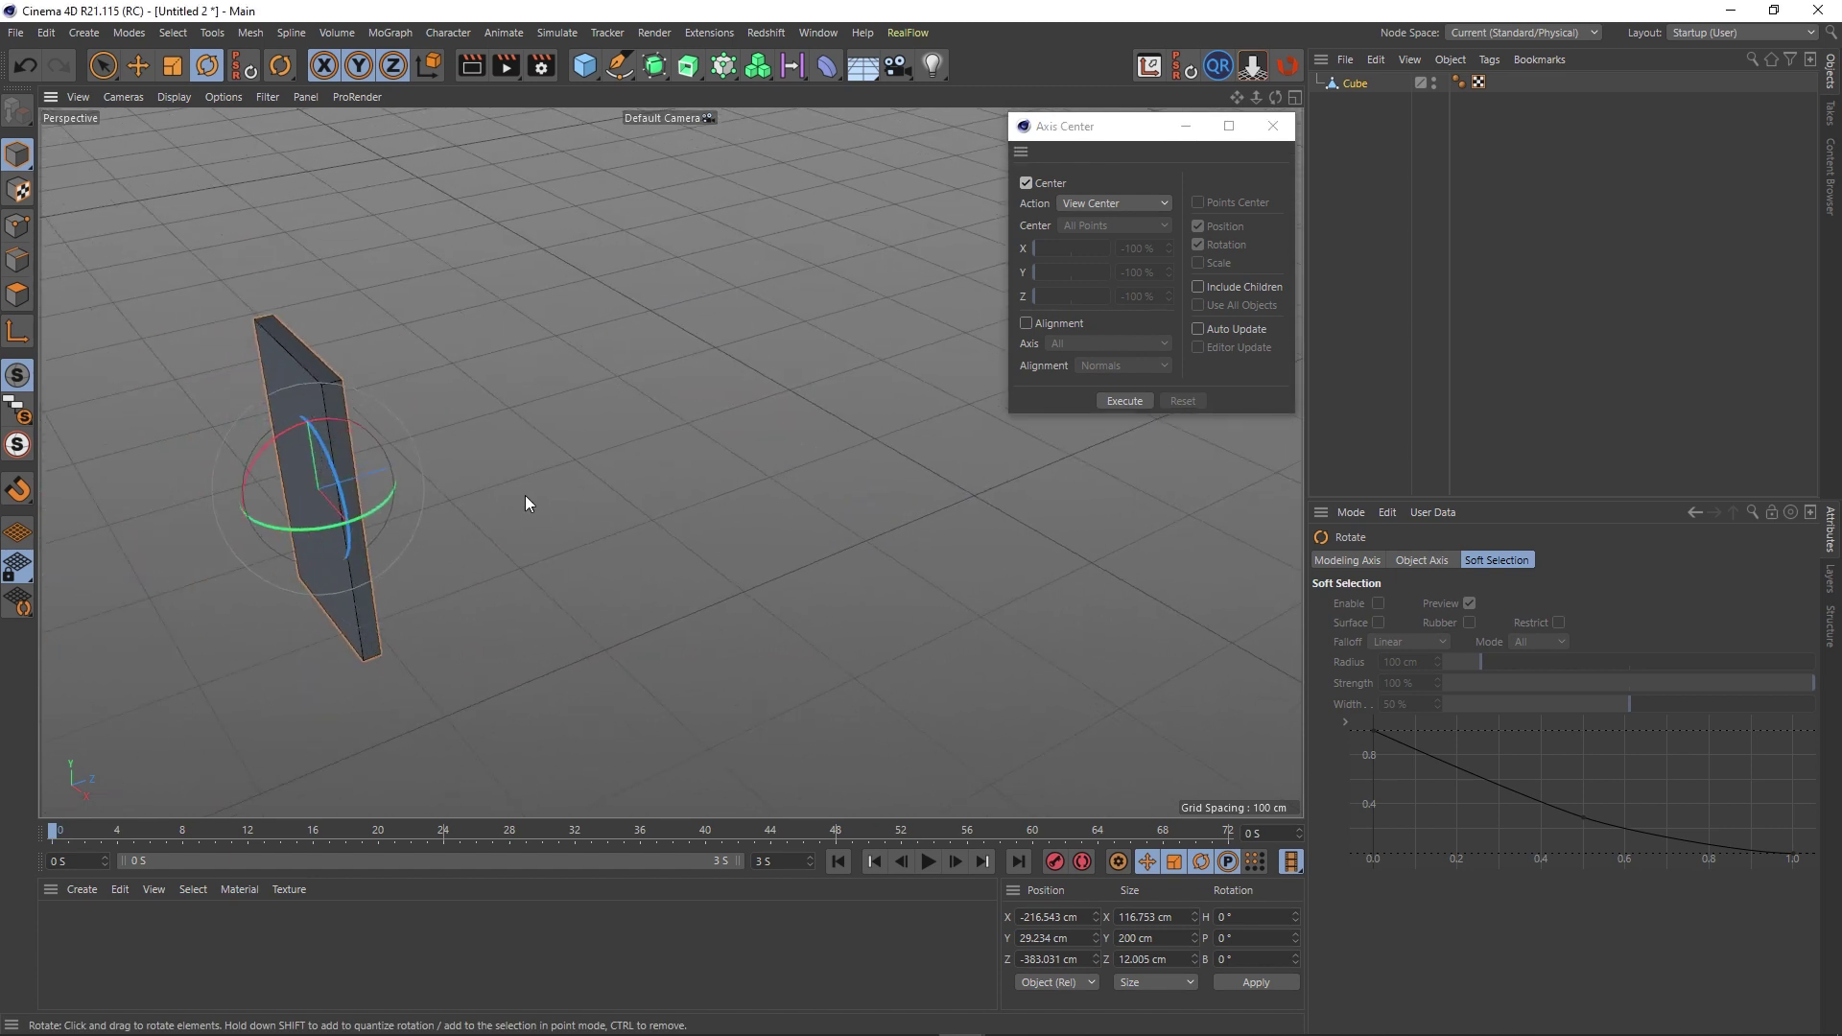
key("ctrl+z")
key("ctrl+z")
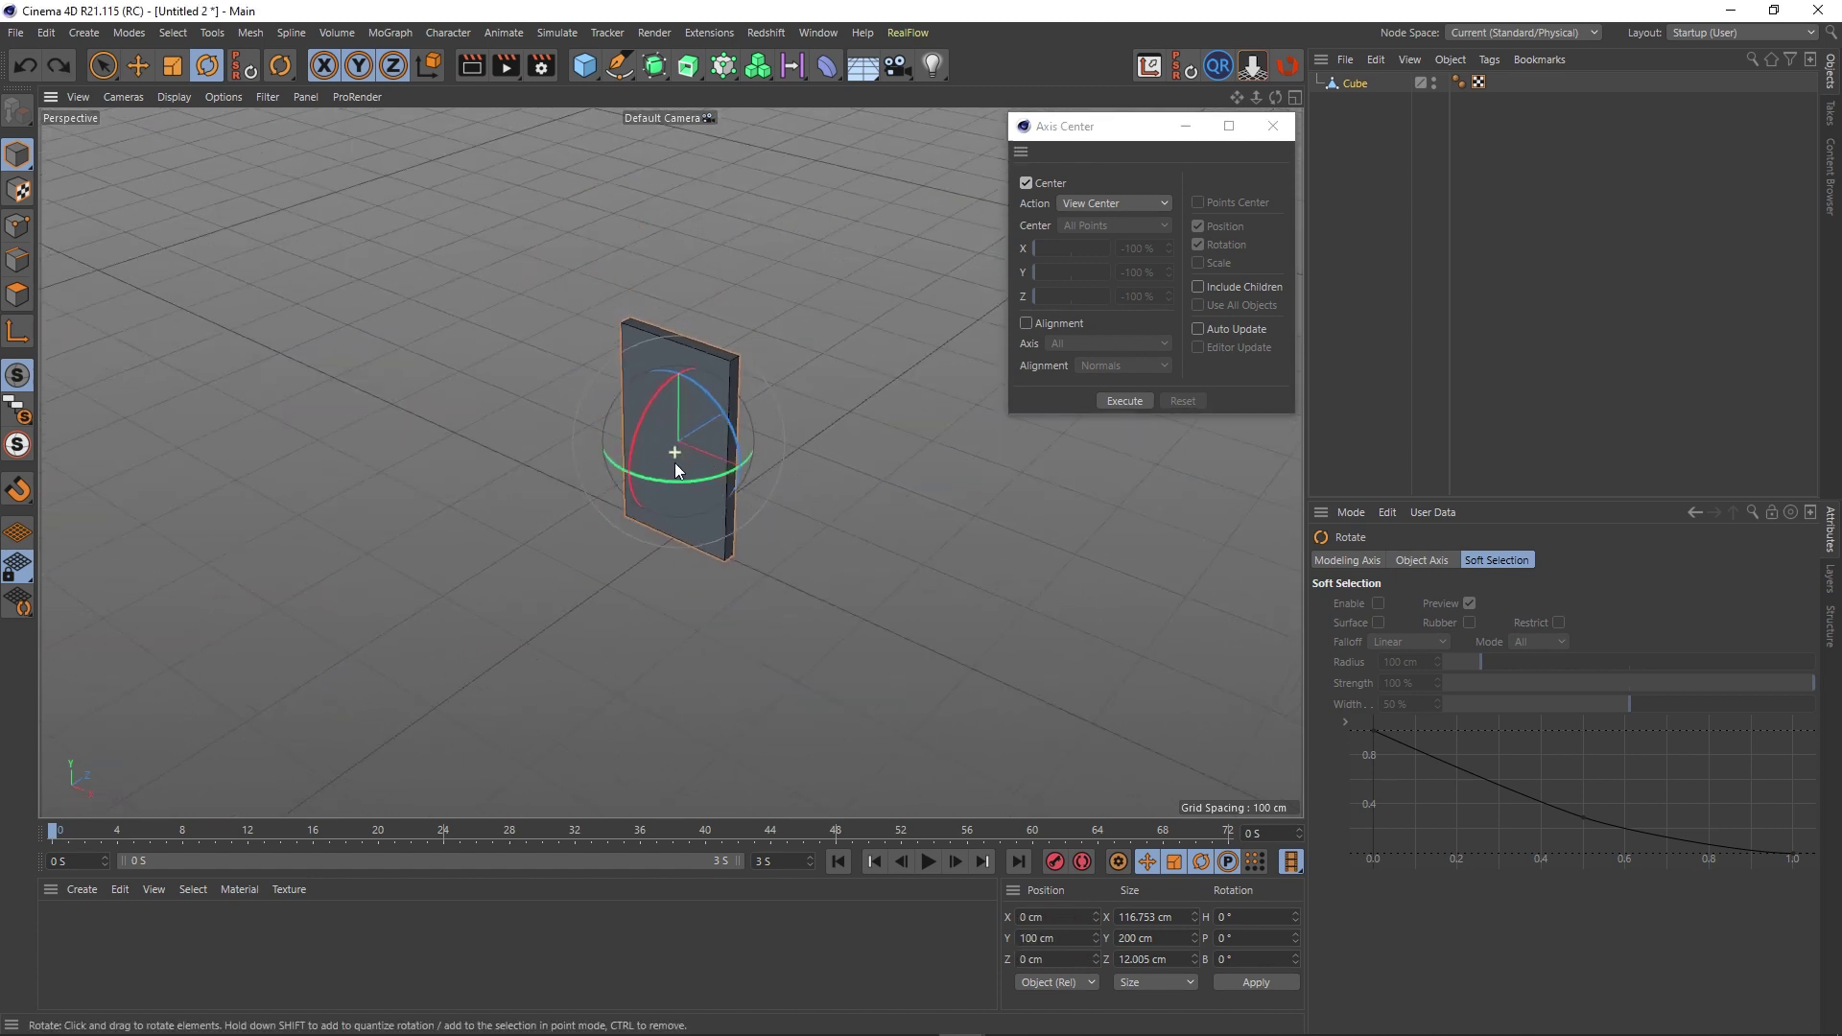
Look at an empty area far from the door and bring the door there with the View Center action.
scroll(662, 499, "down", 10)
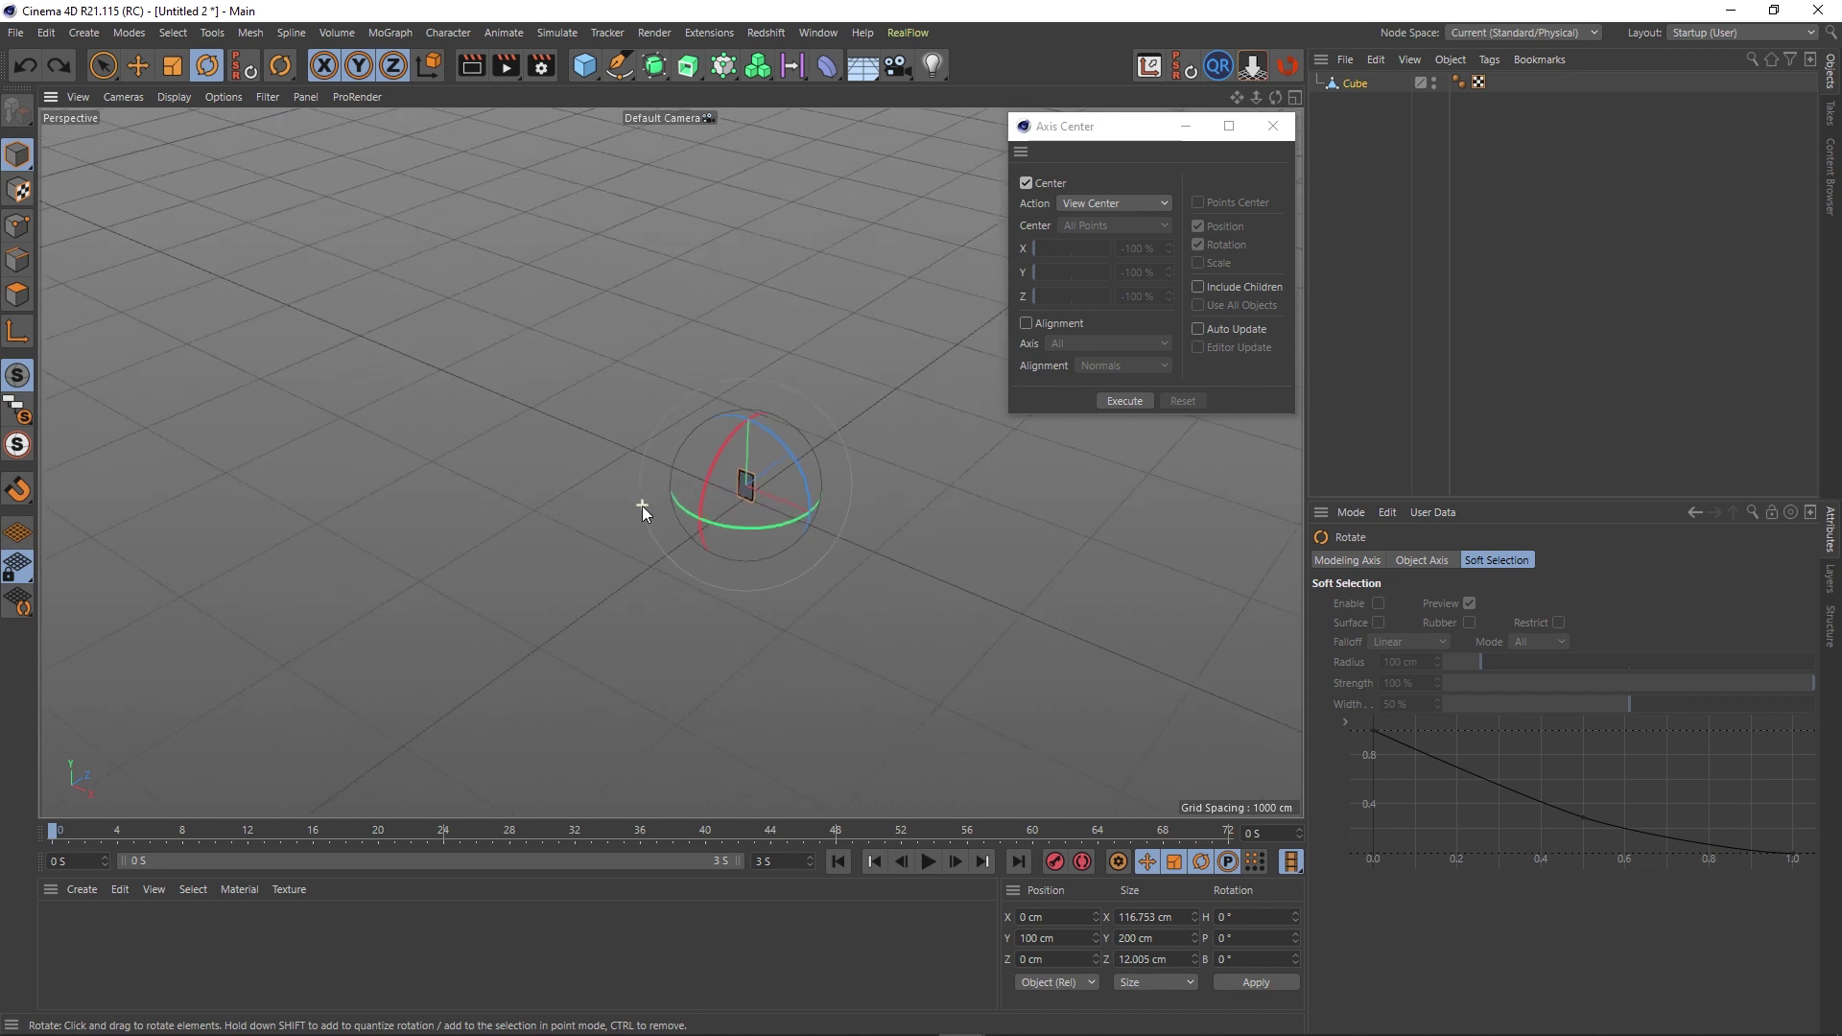
scroll(434, 495, "up", 10)
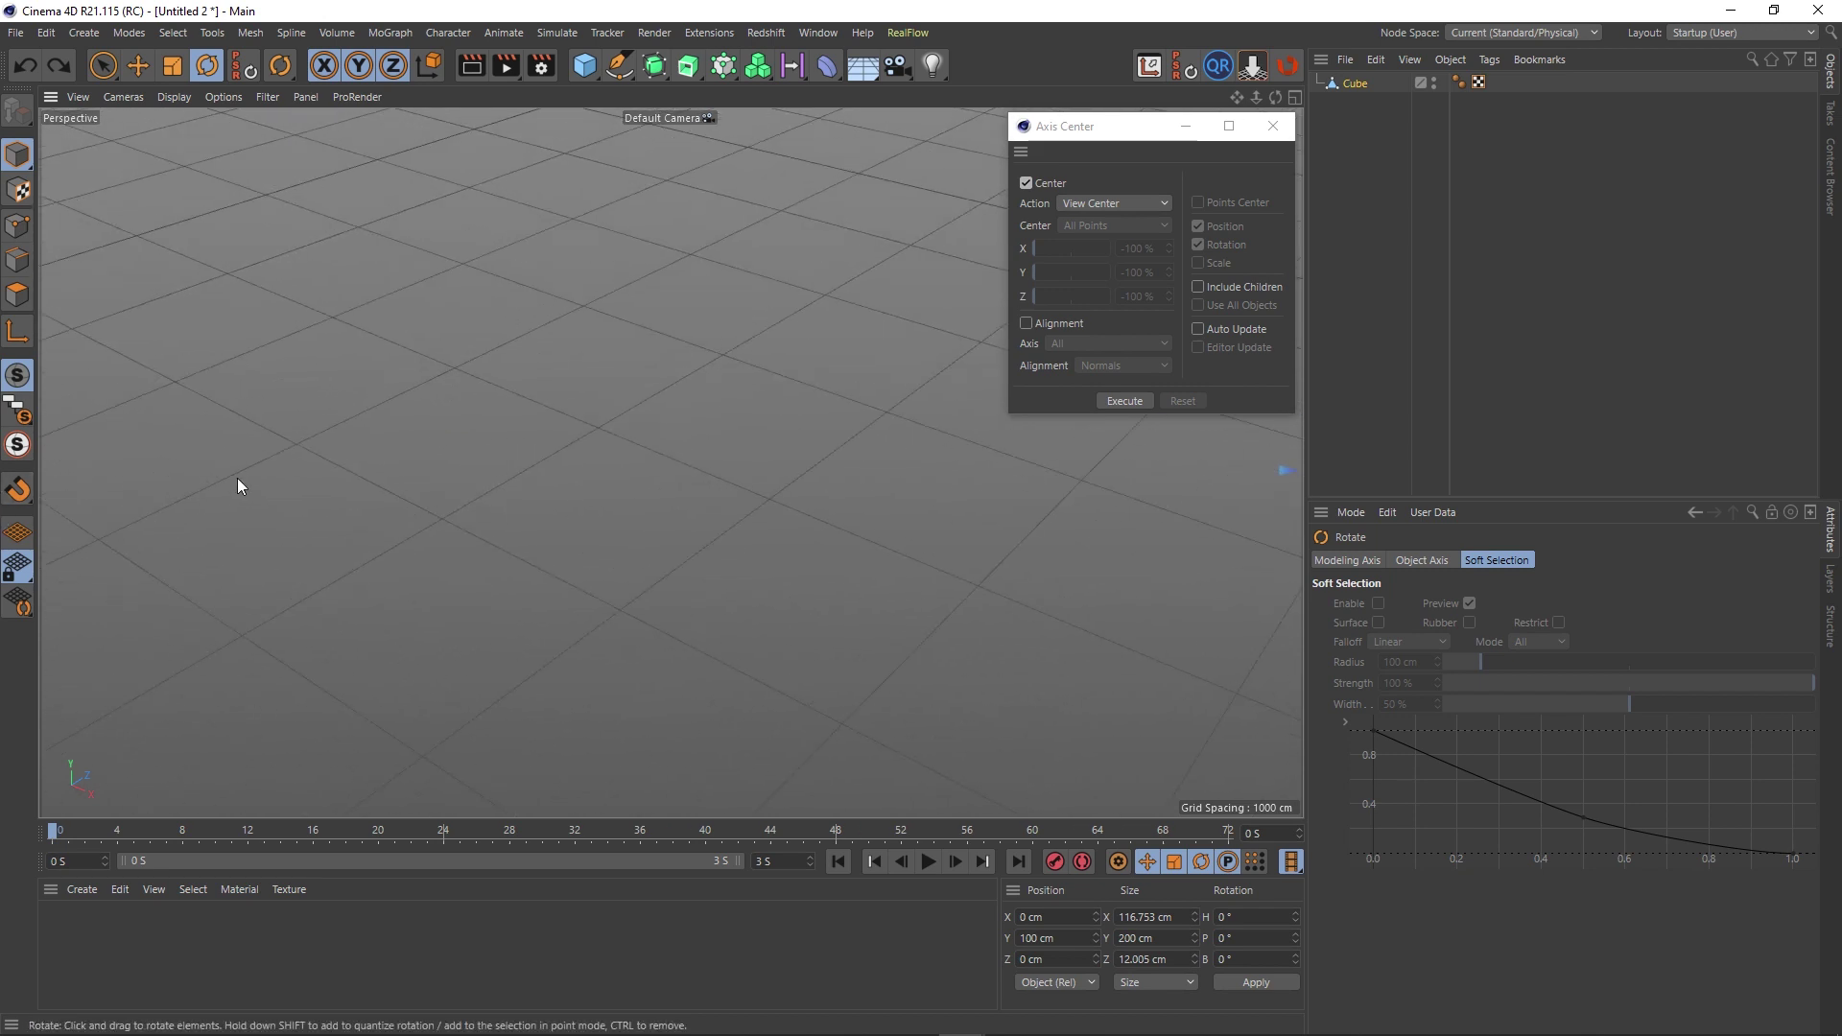
scroll(412, 449, "up", 3)
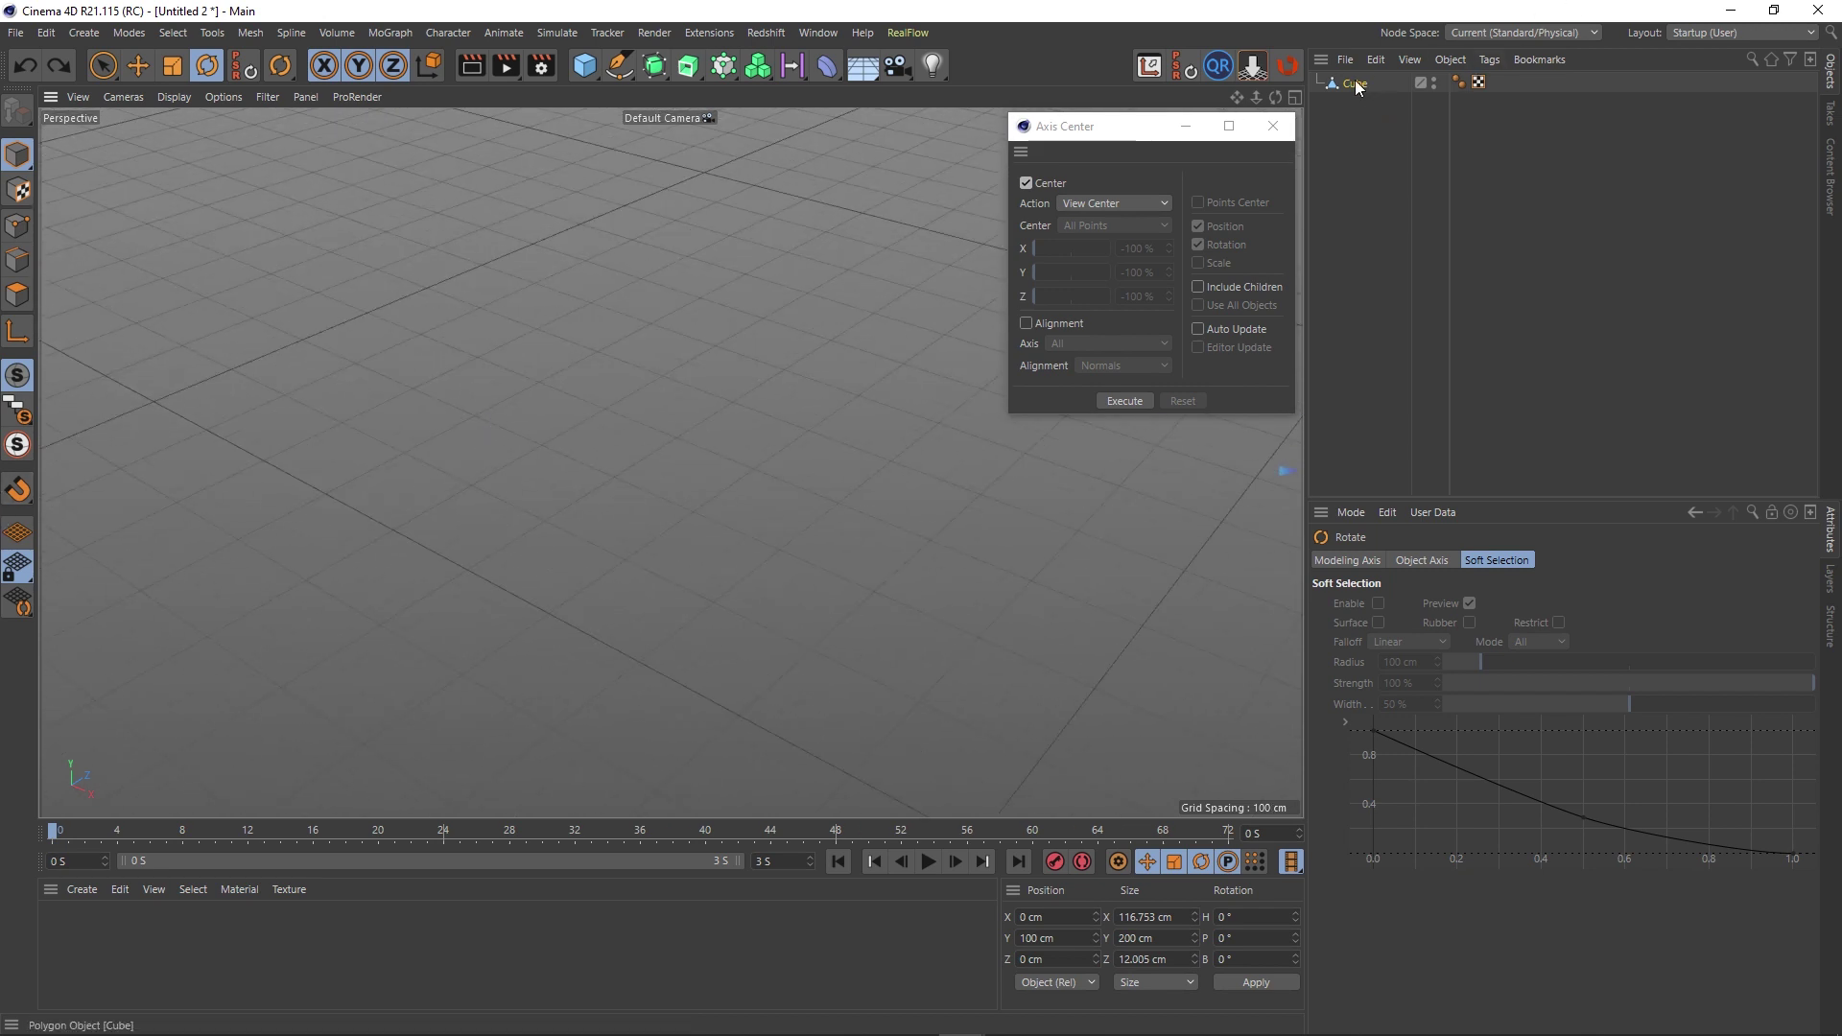
scroll(470, 502, "up", 3)
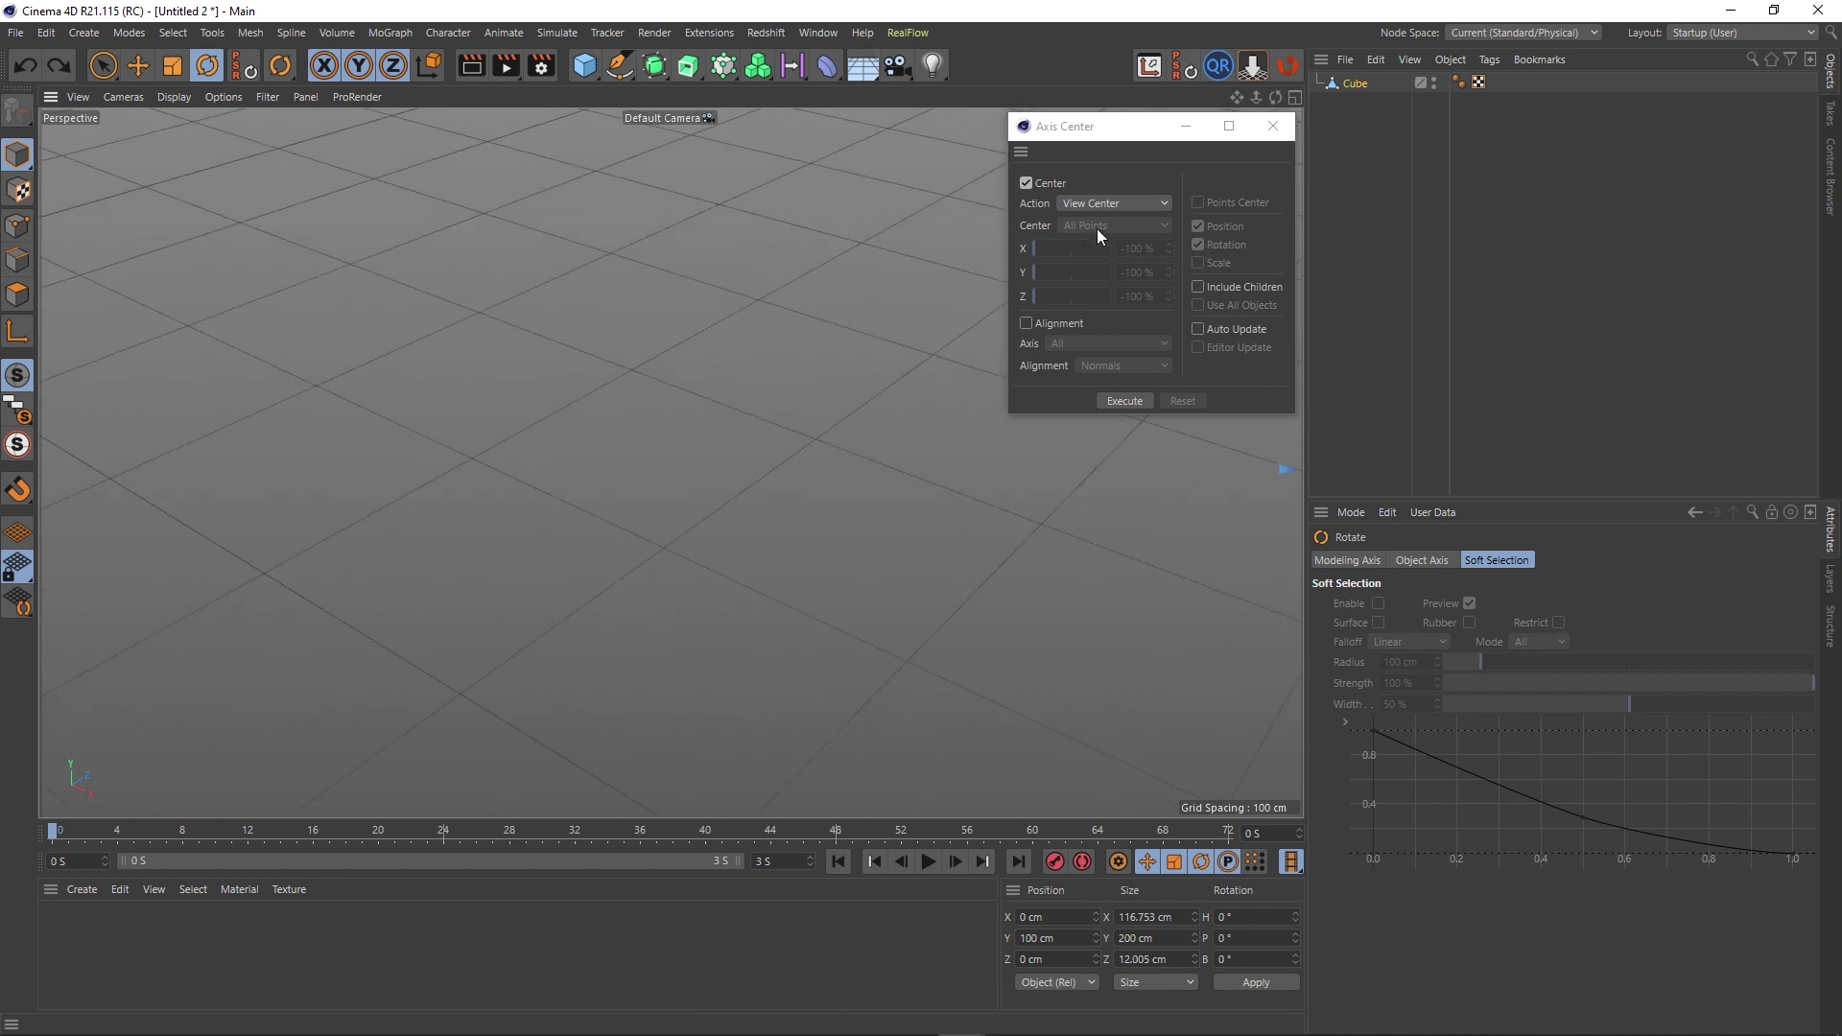
left_click(1112, 401)
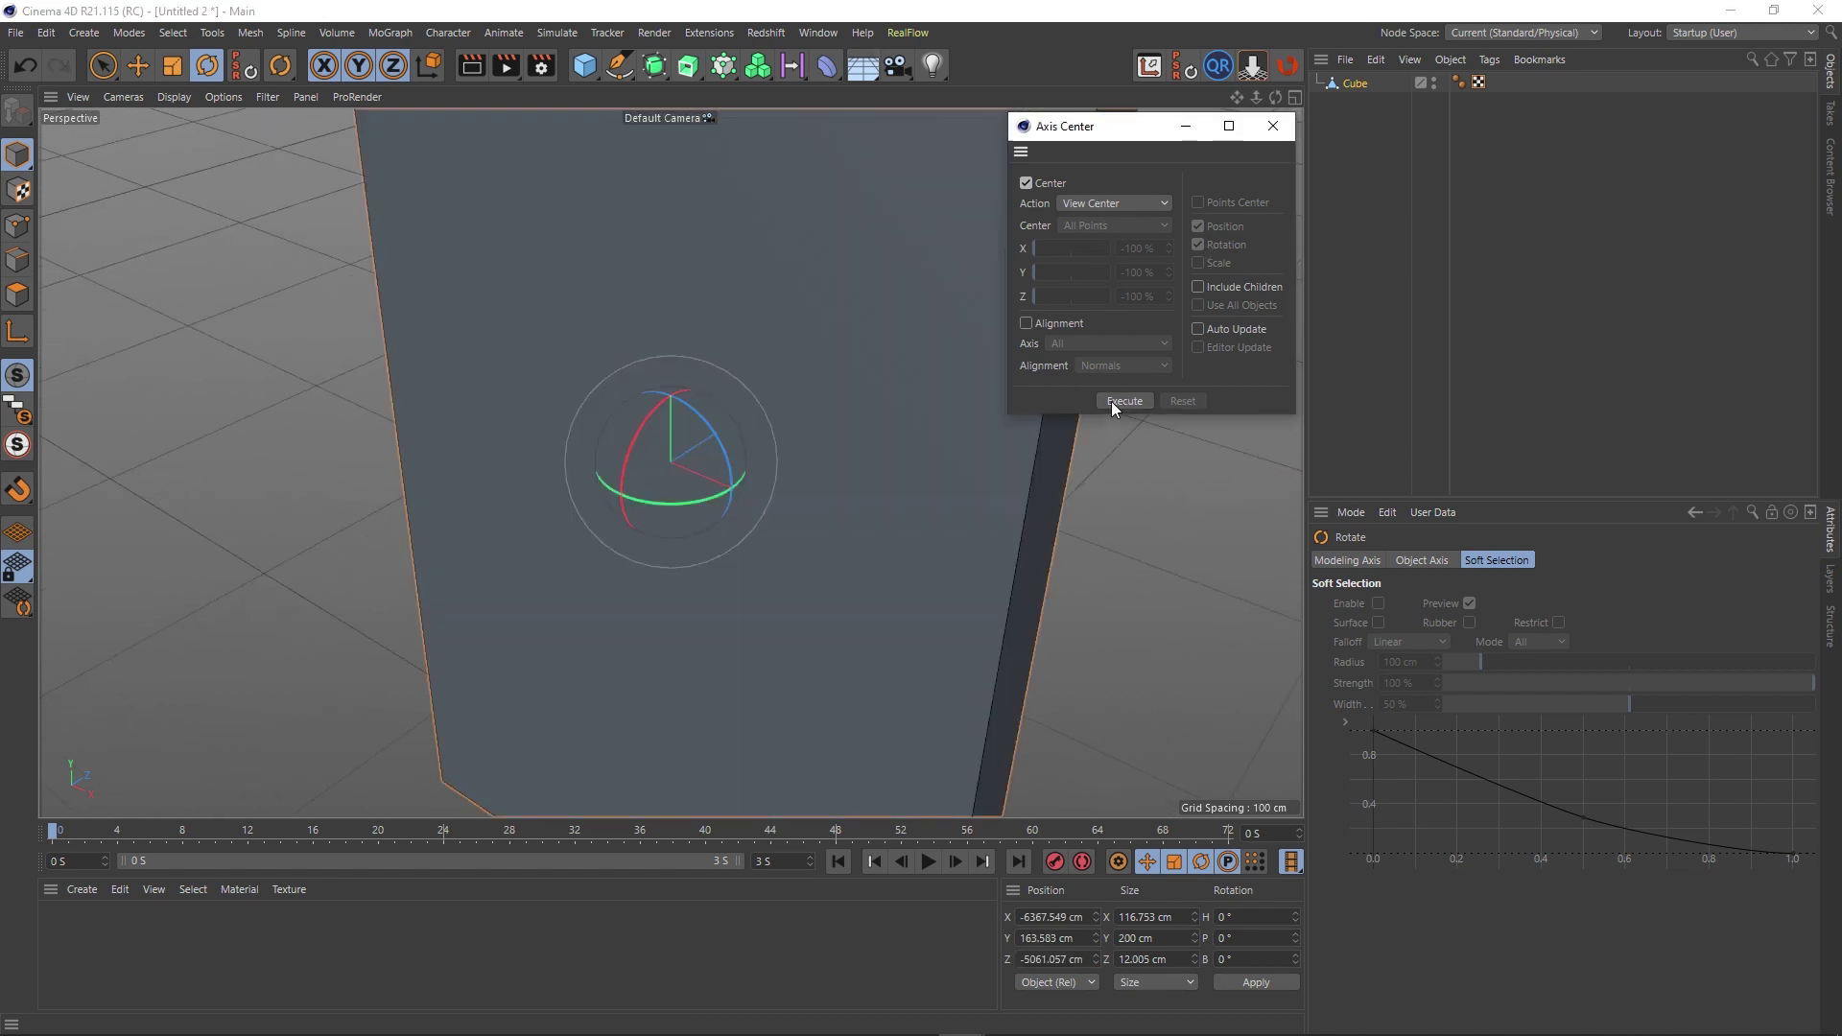
scroll(833, 599, "down", 5)
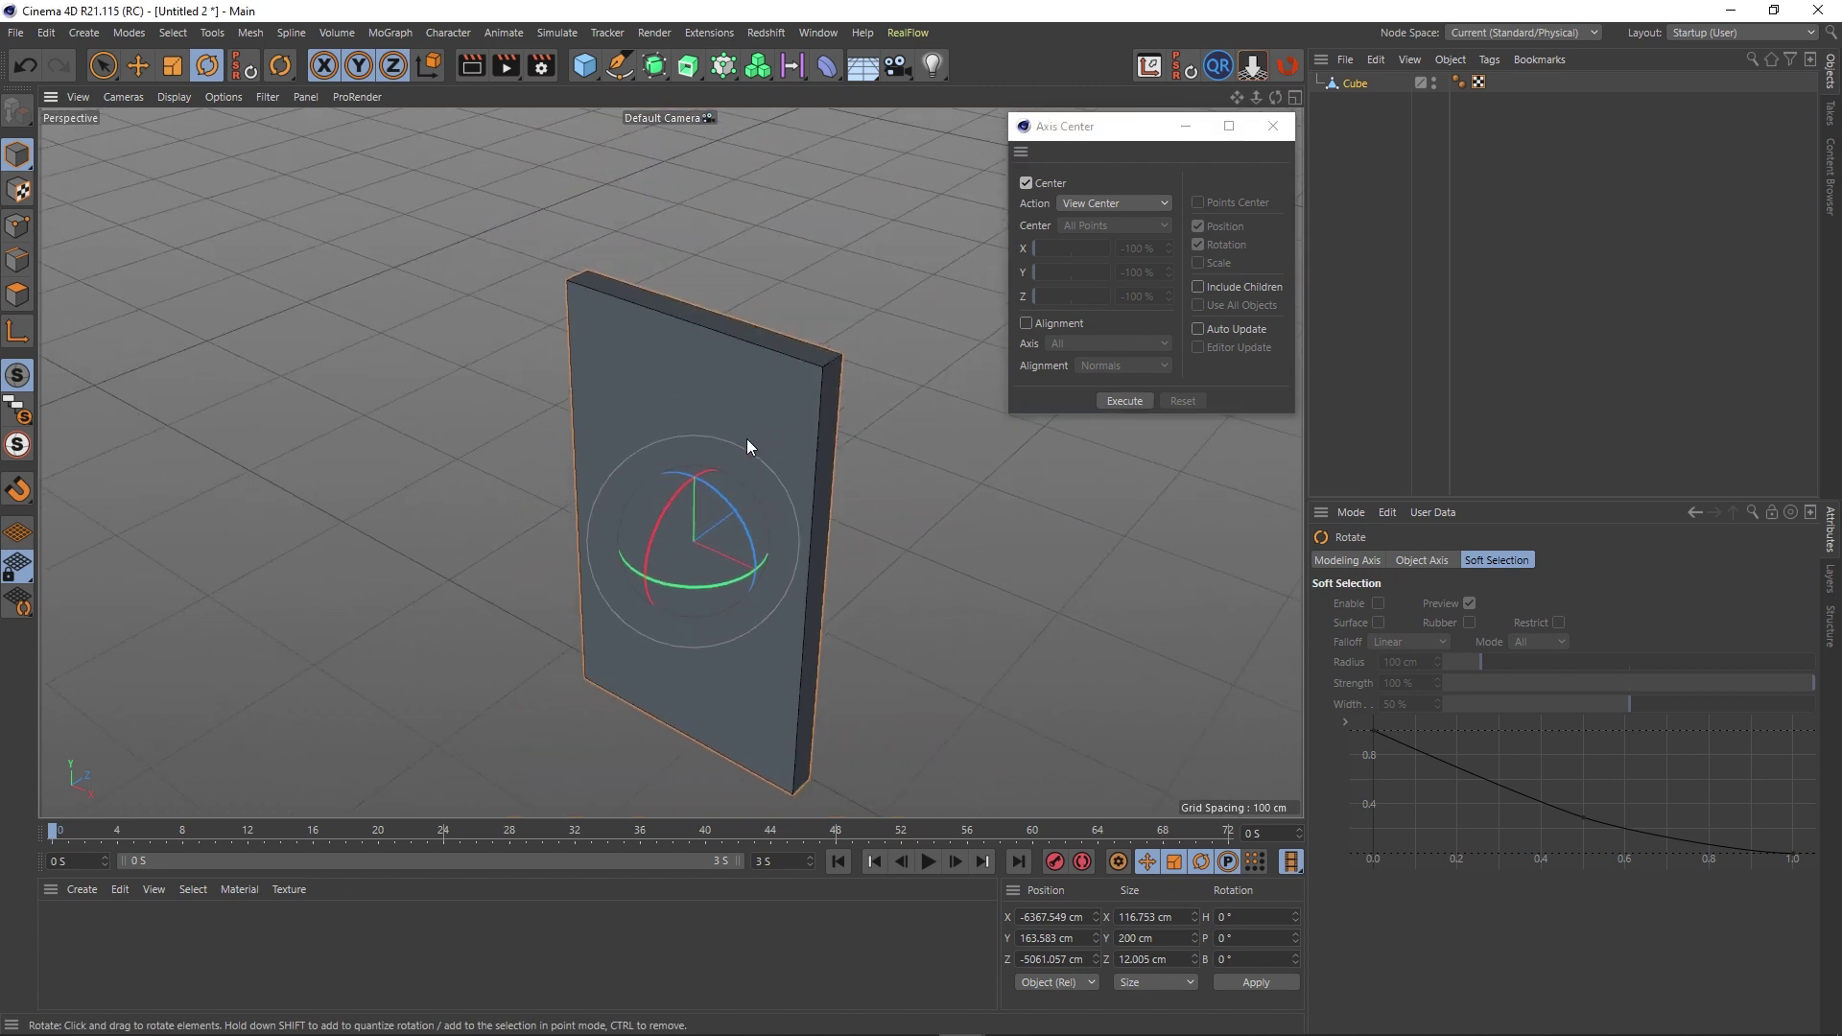
middle_click_drag(748, 444, 655, 488, "alt")
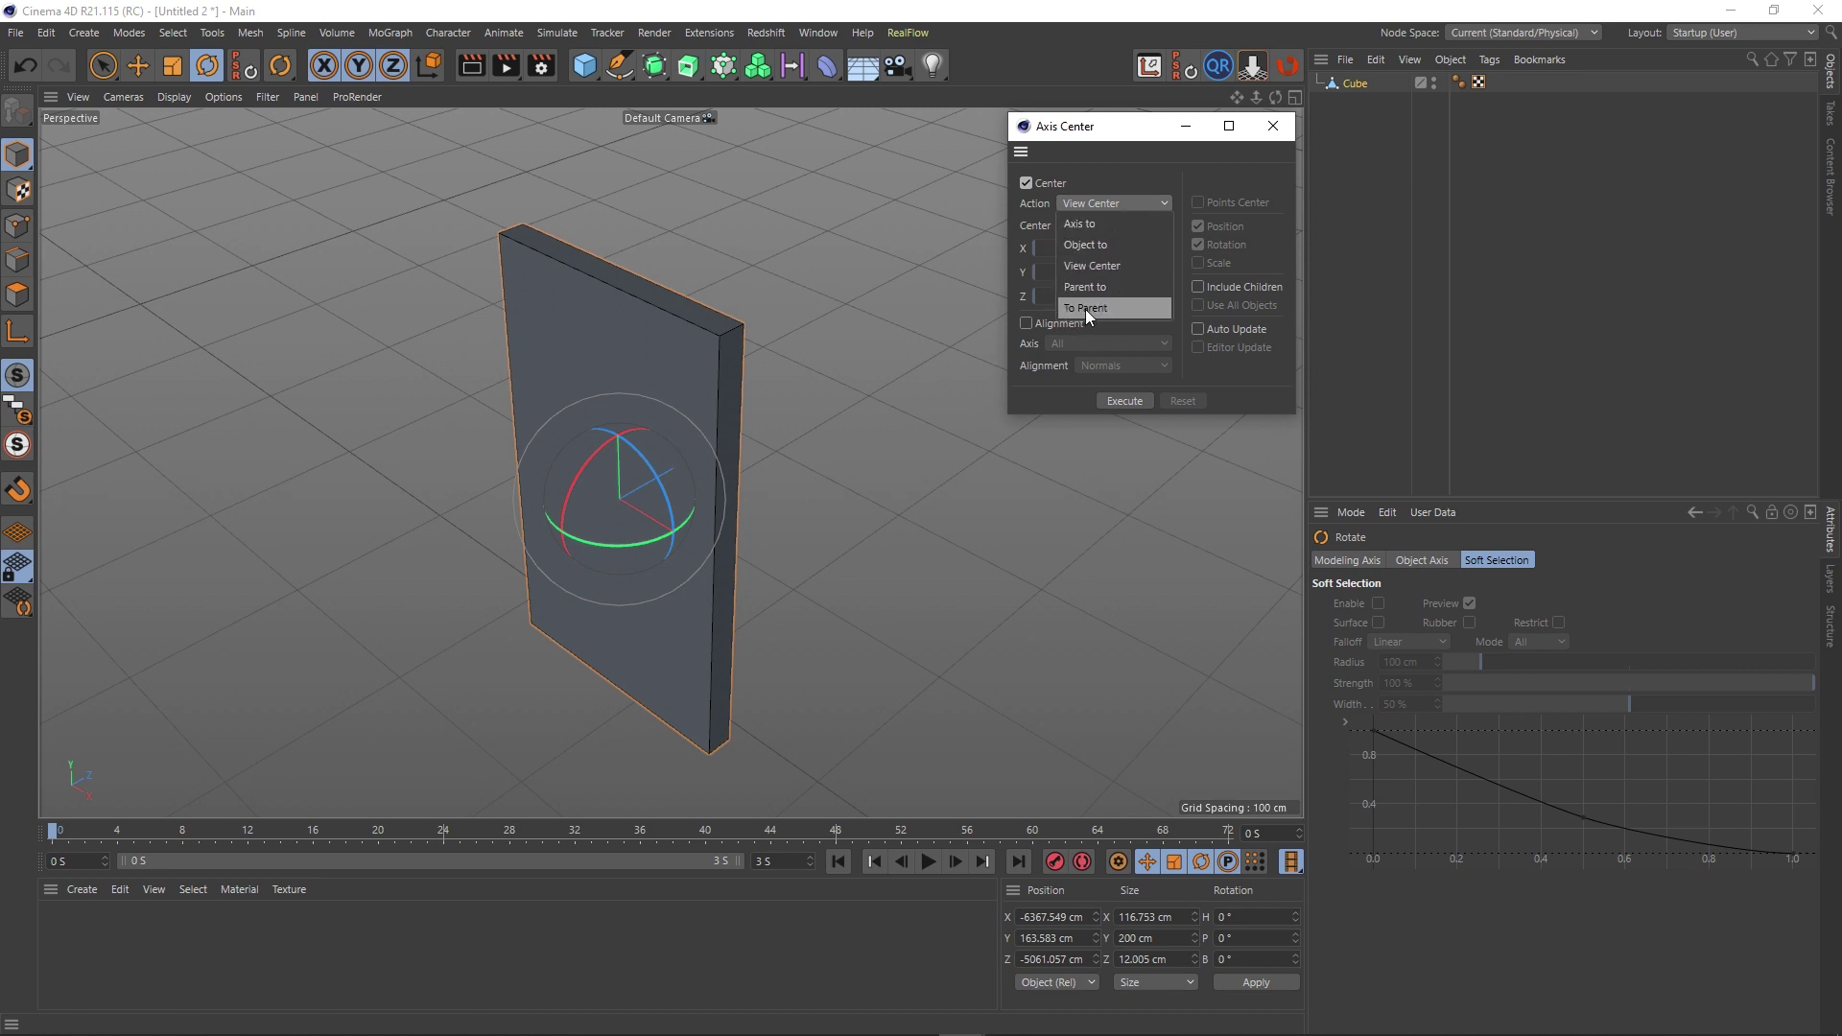
Set the Axis Center action to Parent to and add a Sphere primitive to the scene.
left_click(1093, 287)
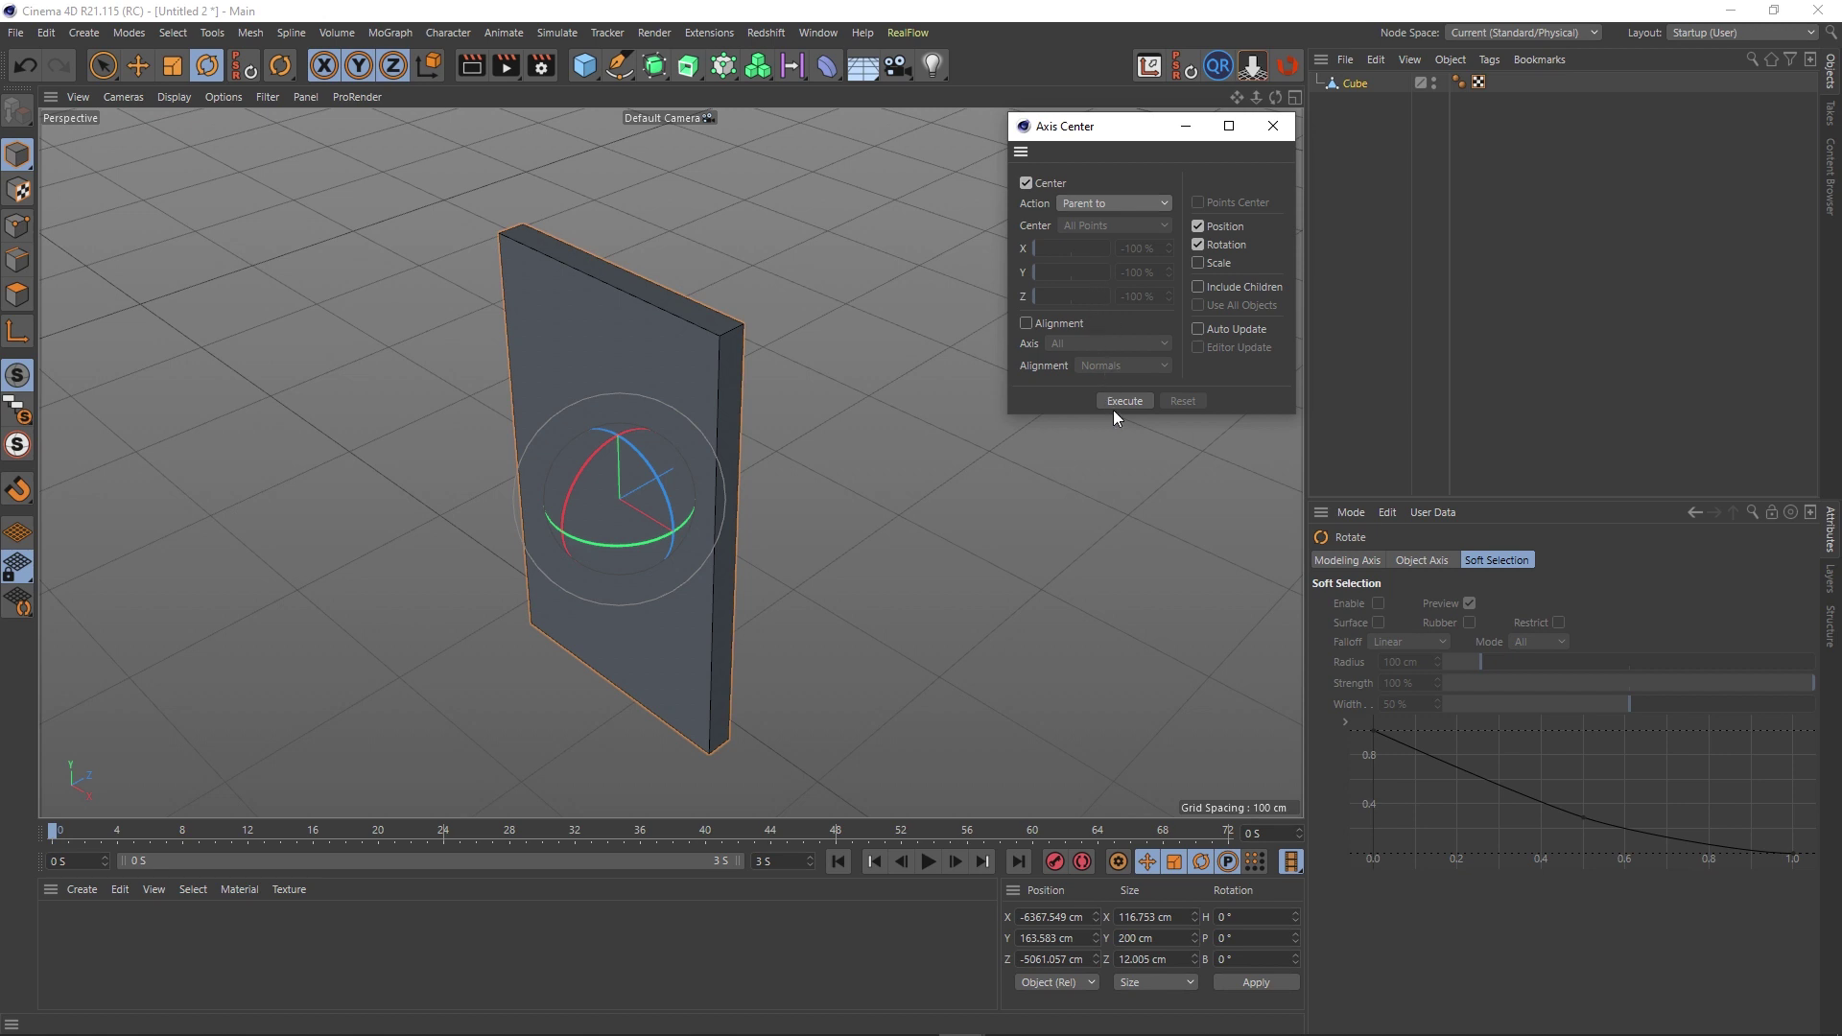
left_click(587, 67)
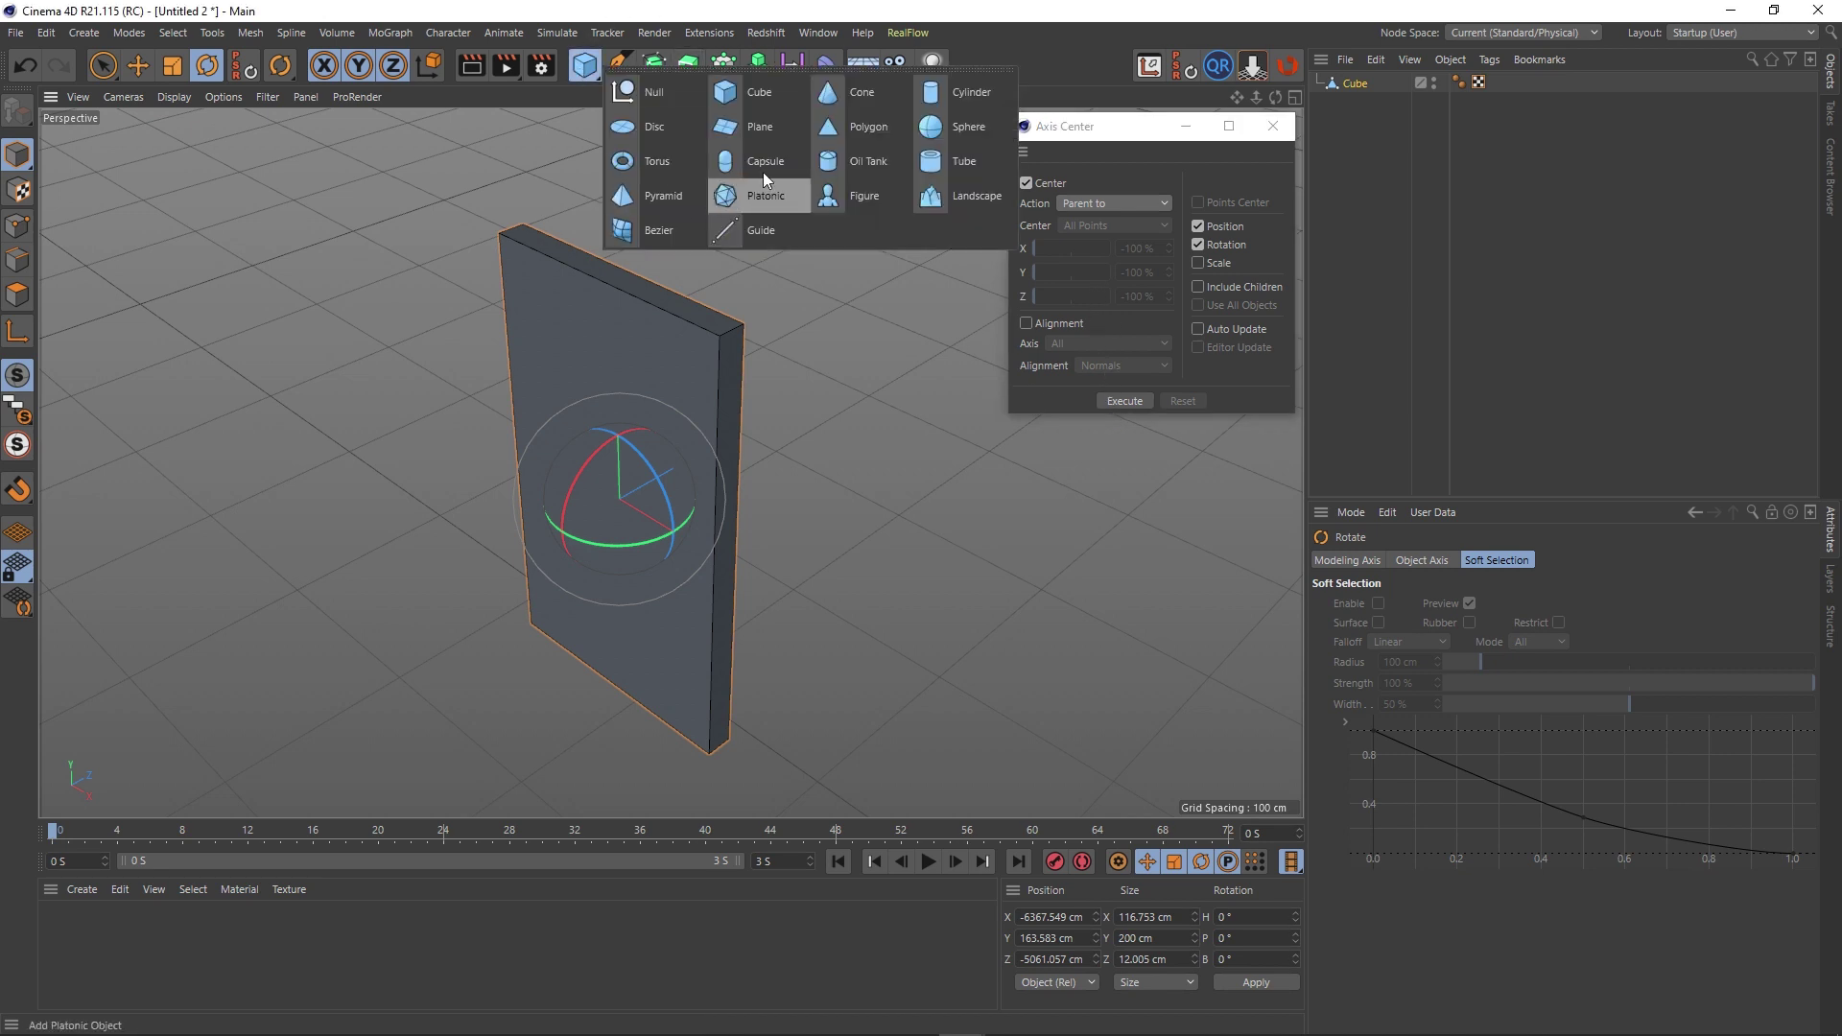
left_click(950, 123)
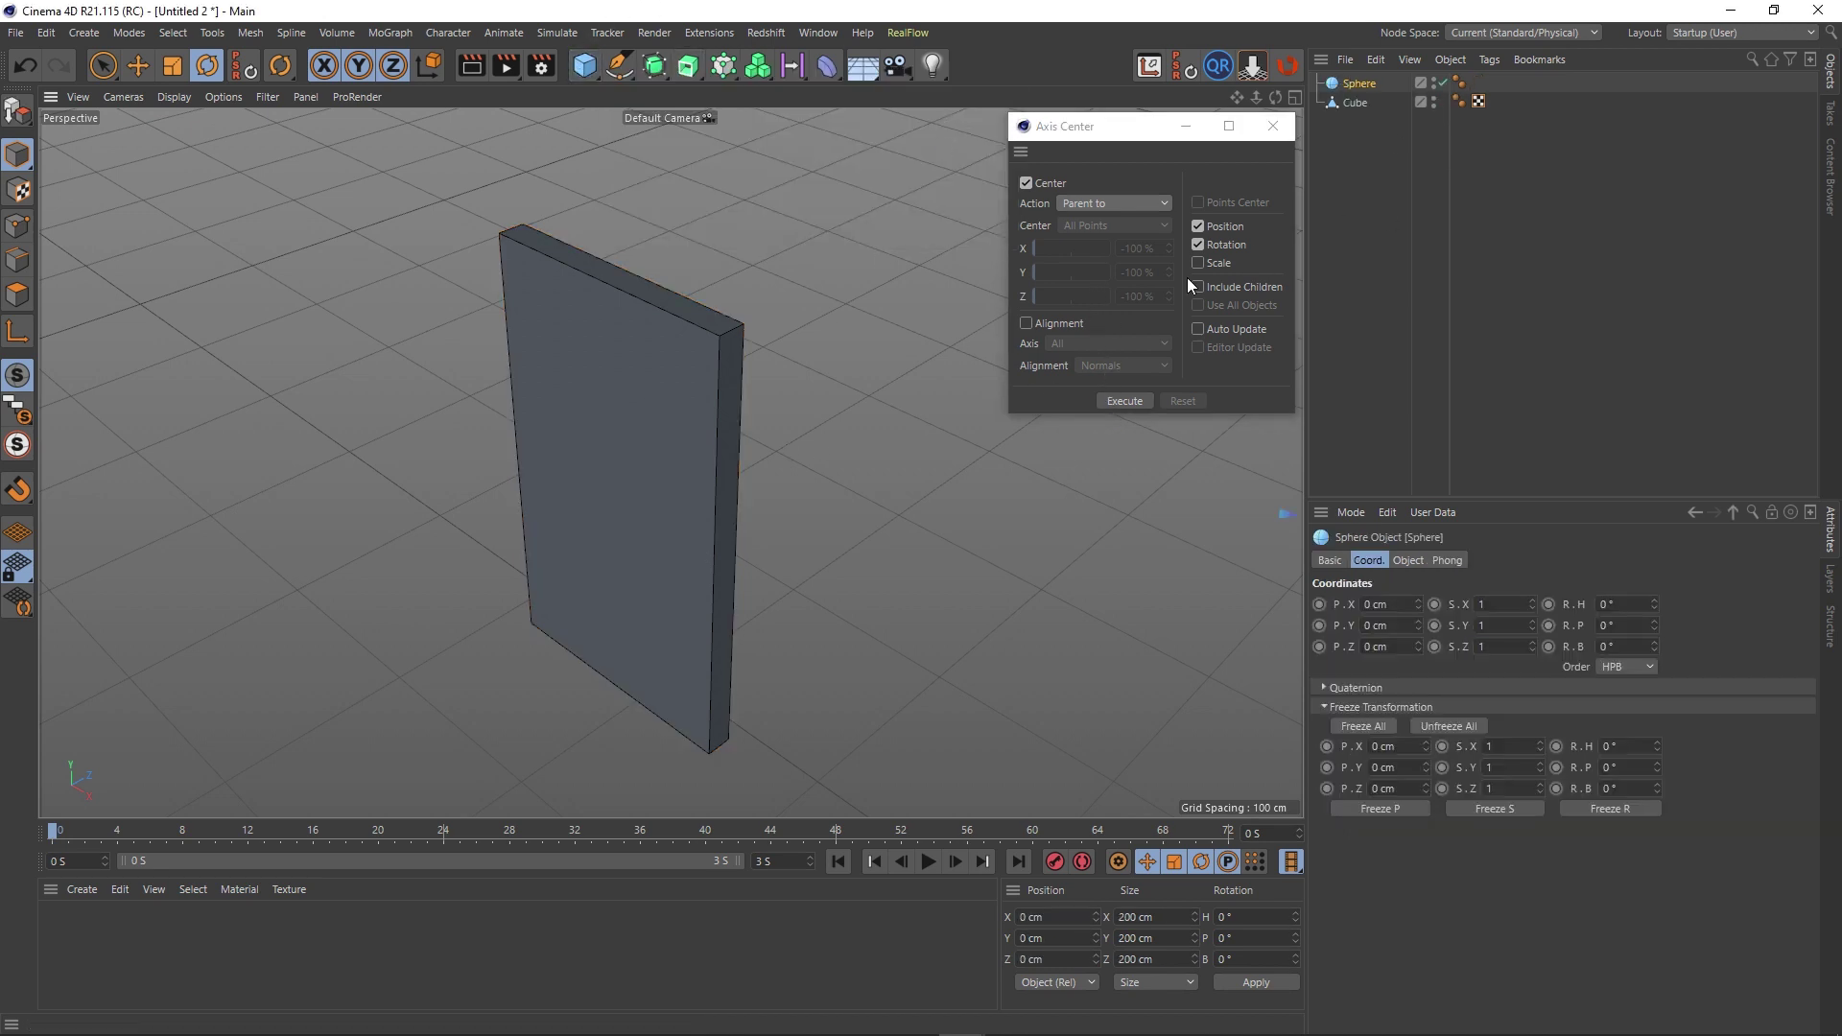
scroll(771, 411, "down", 6)
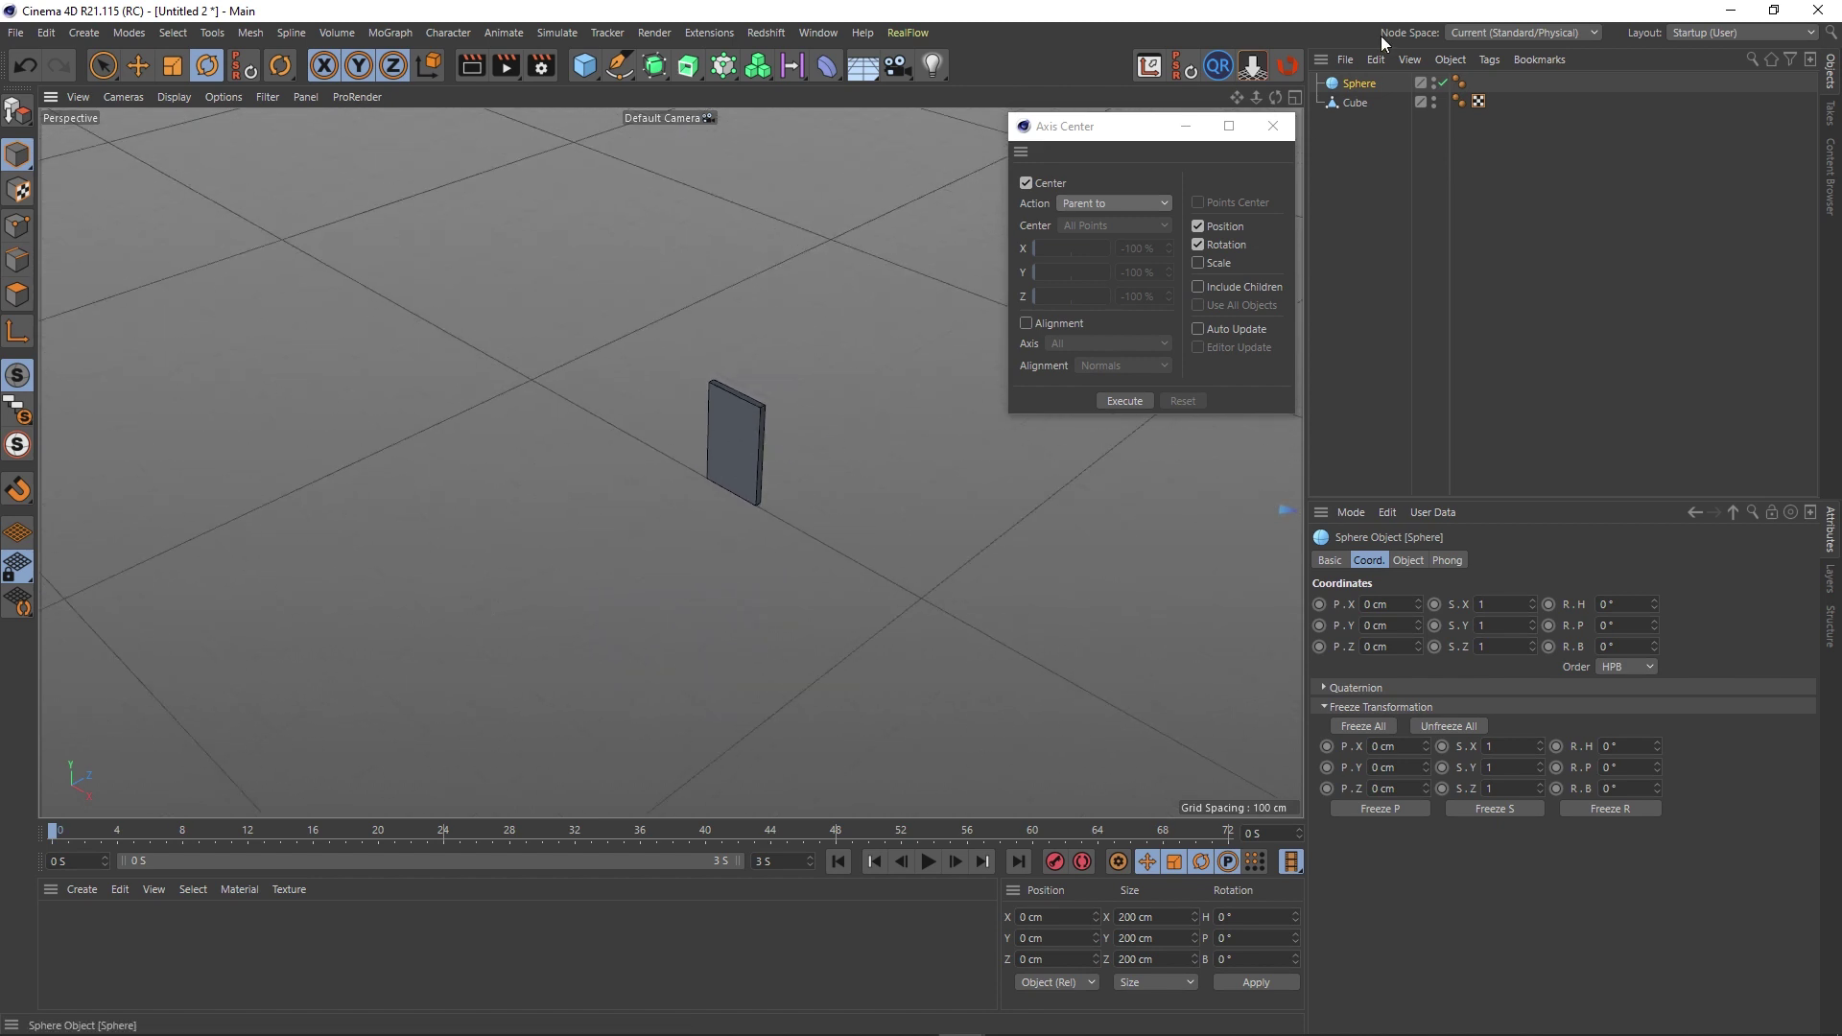
Reset the door's X, Y and Z position to 0 cm and drop it onto the floor plane.
left_click(1350, 103)
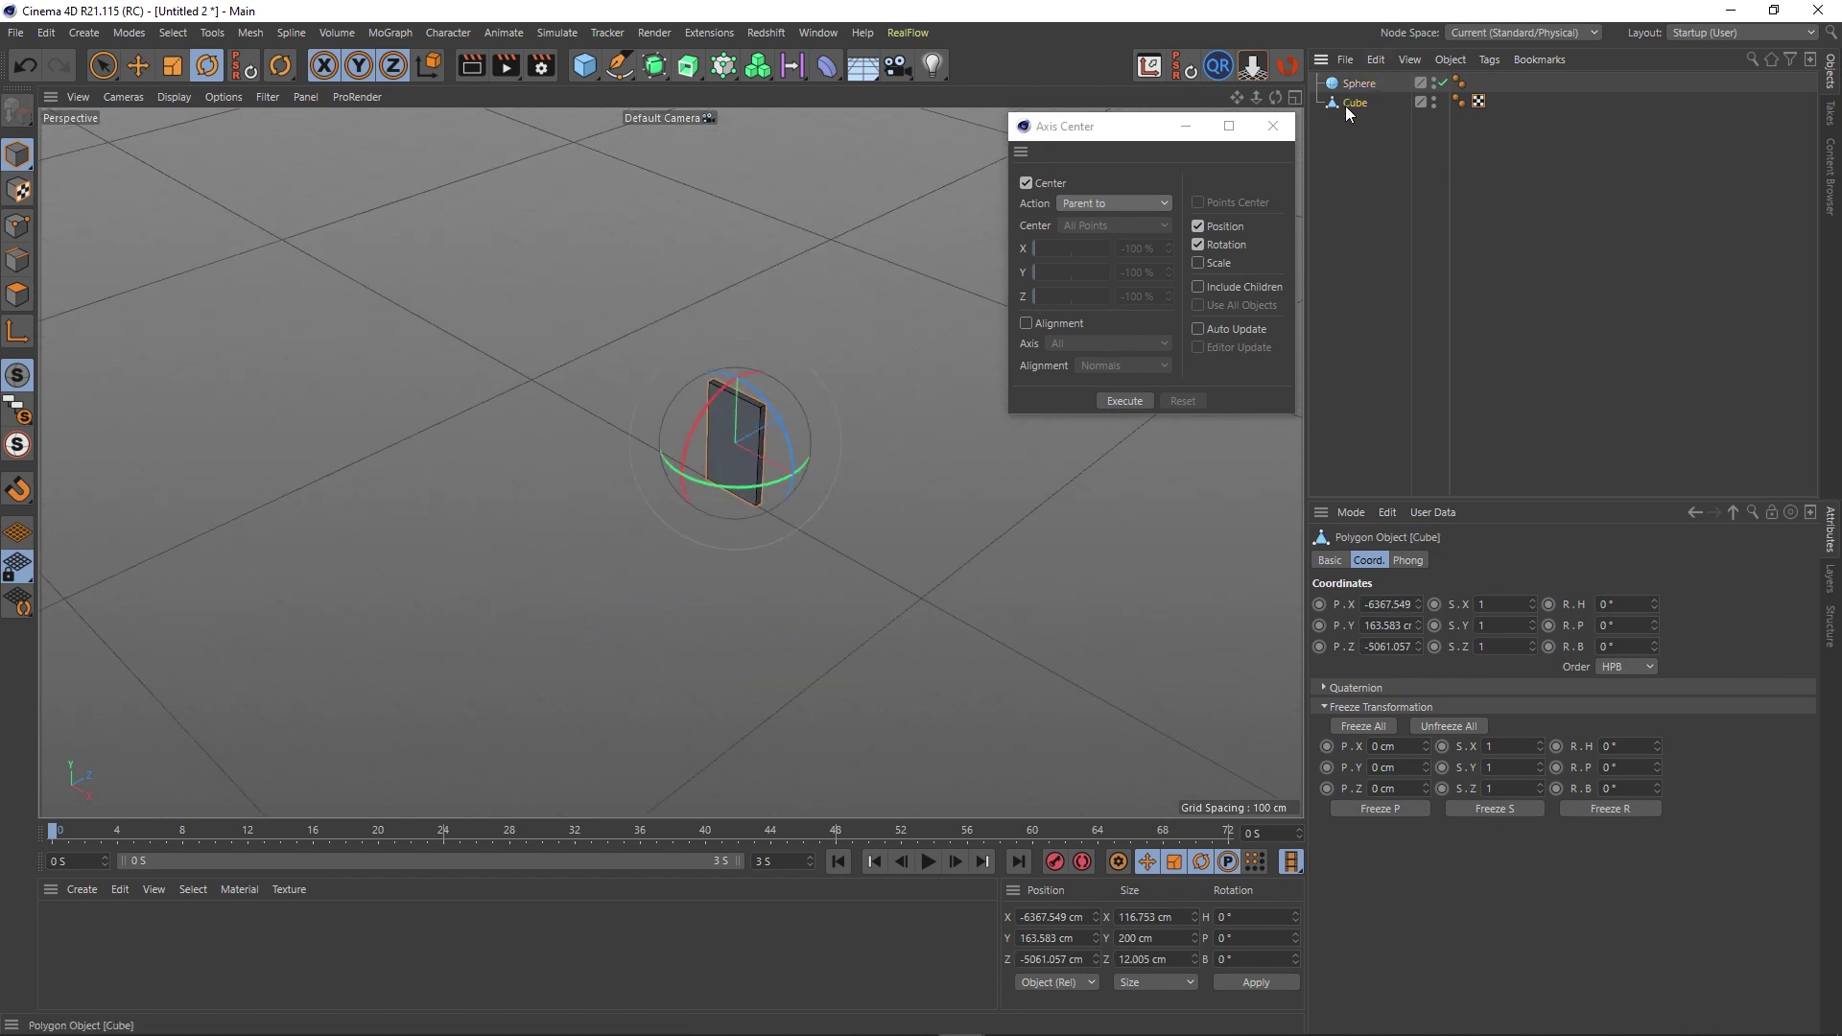
right_click(1418, 605)
right_click(1419, 626)
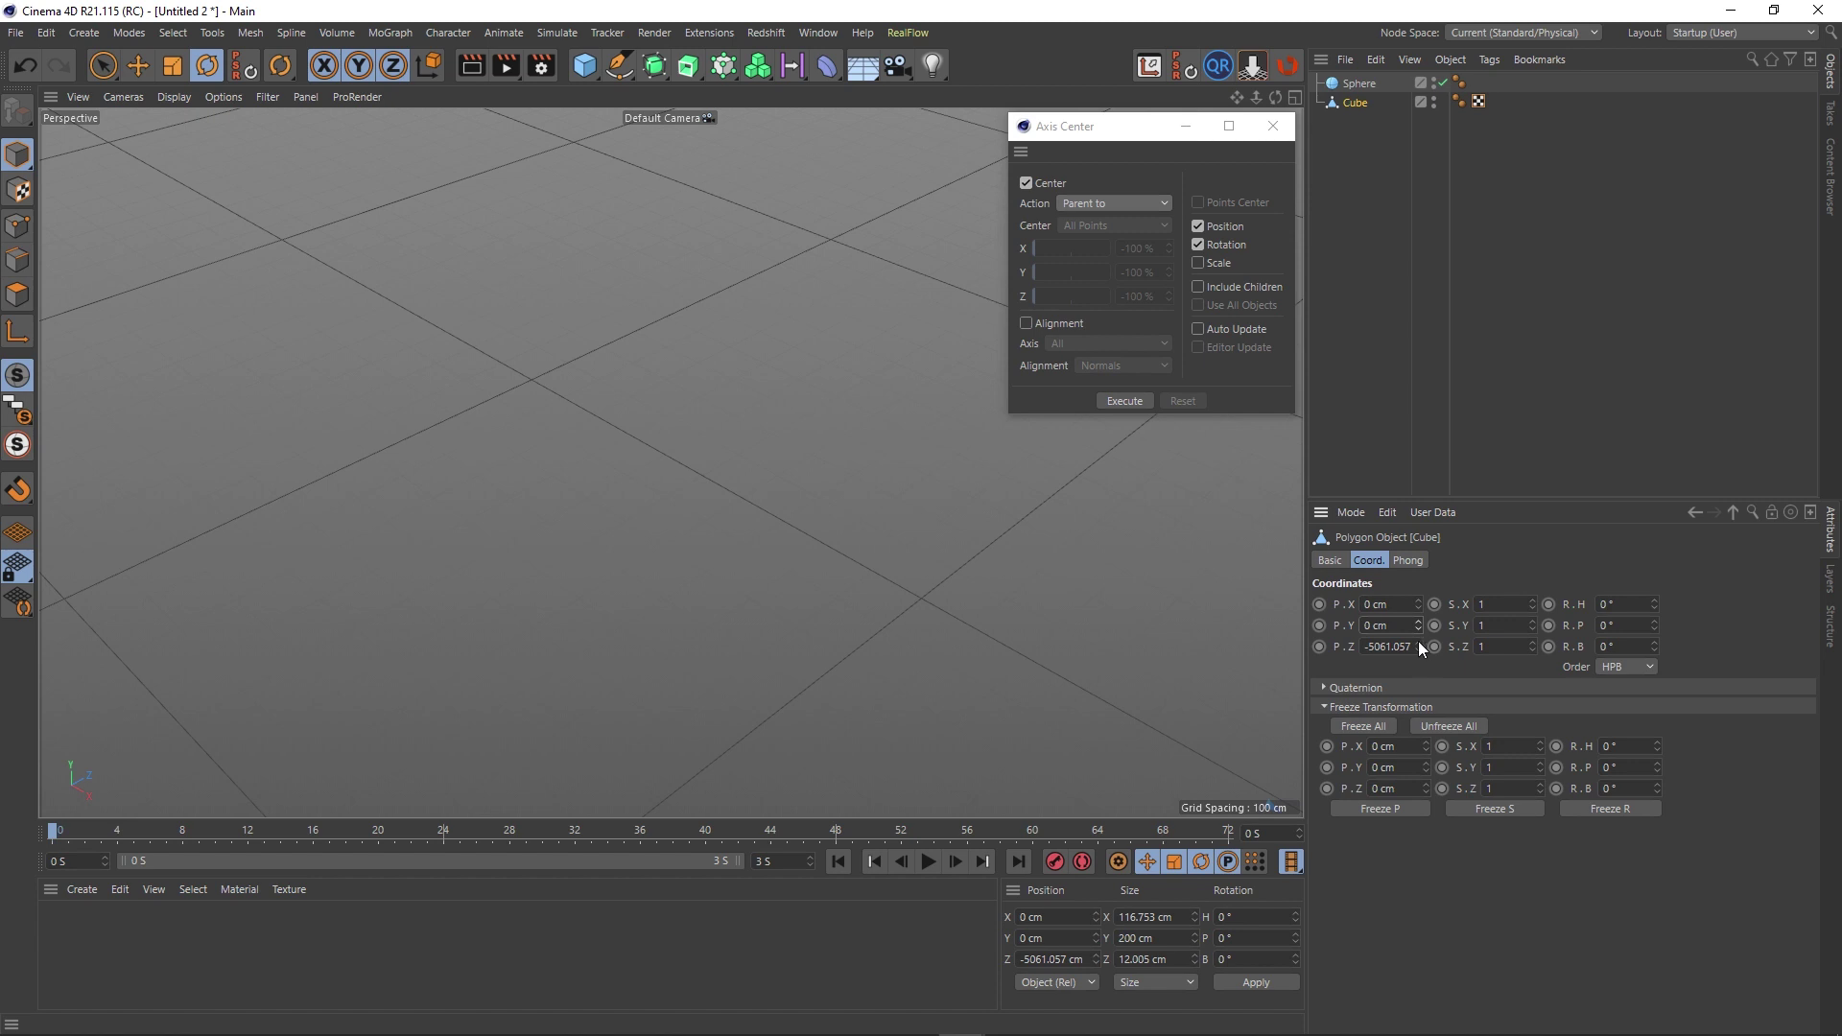
right_click(1418, 646)
key("h")
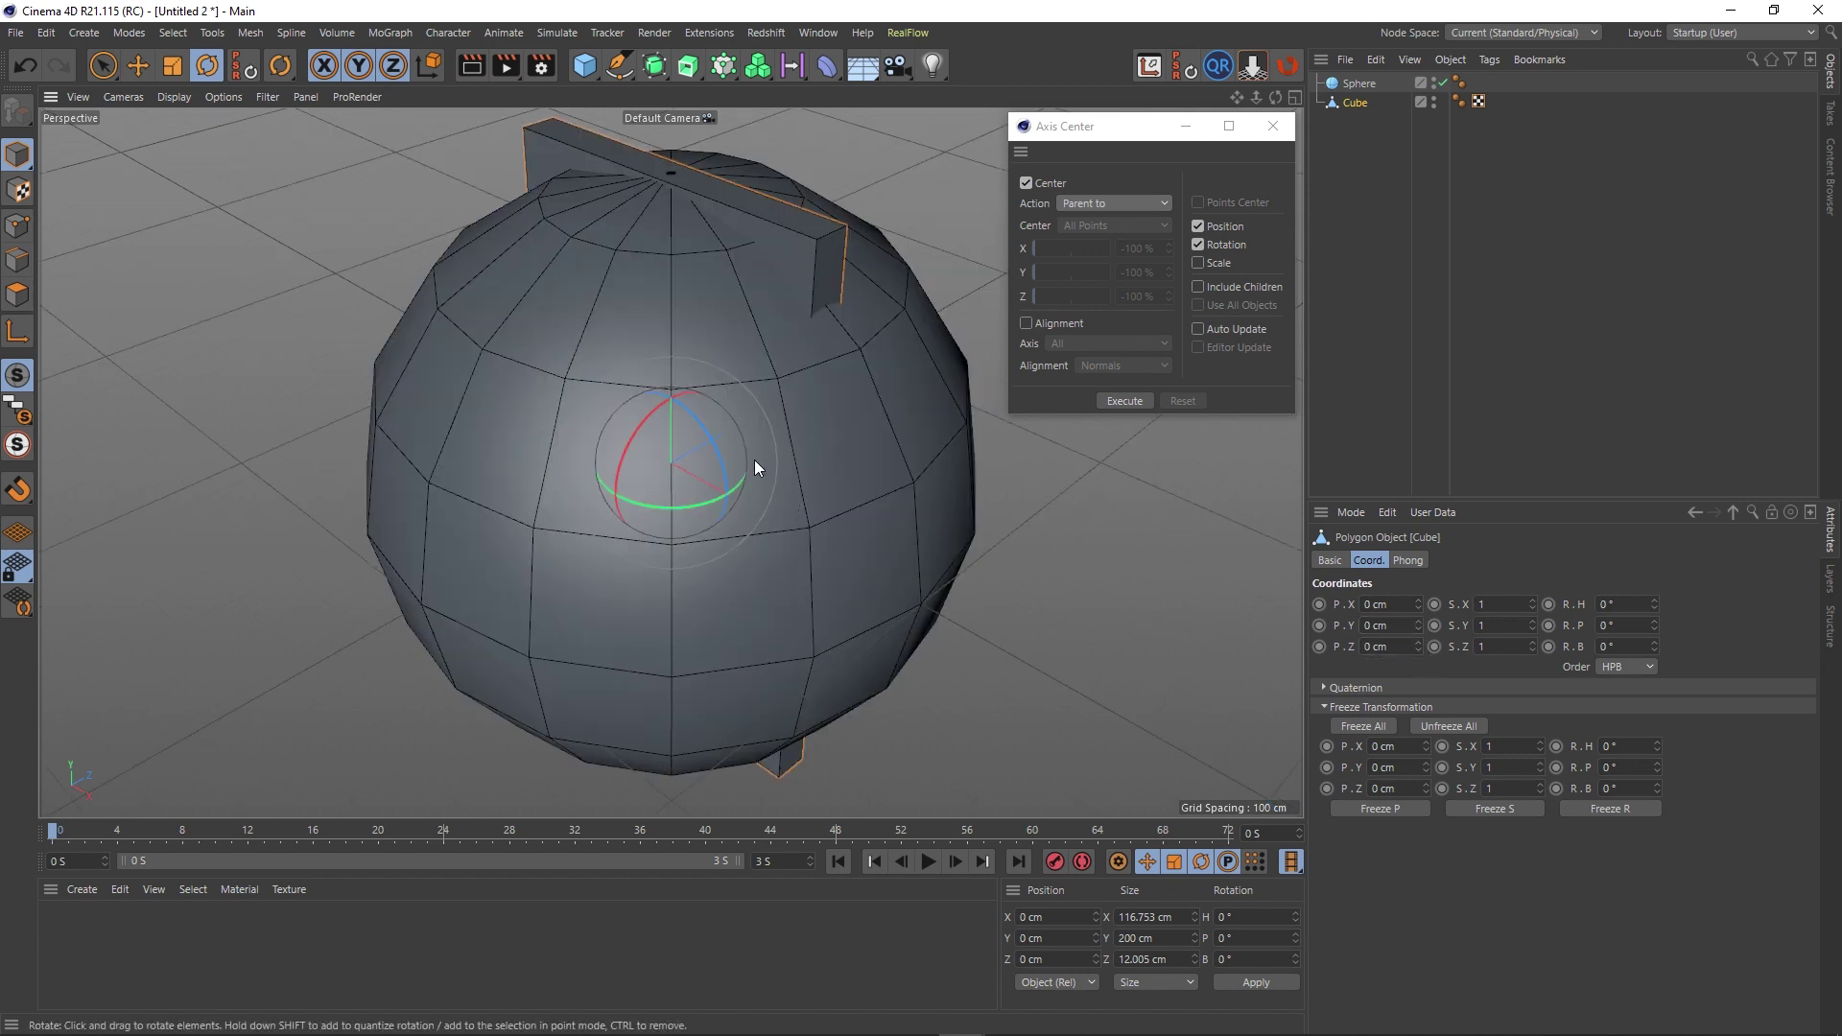
scroll(752, 464, "down", 4)
middle_click_drag(751, 457, 672, 478)
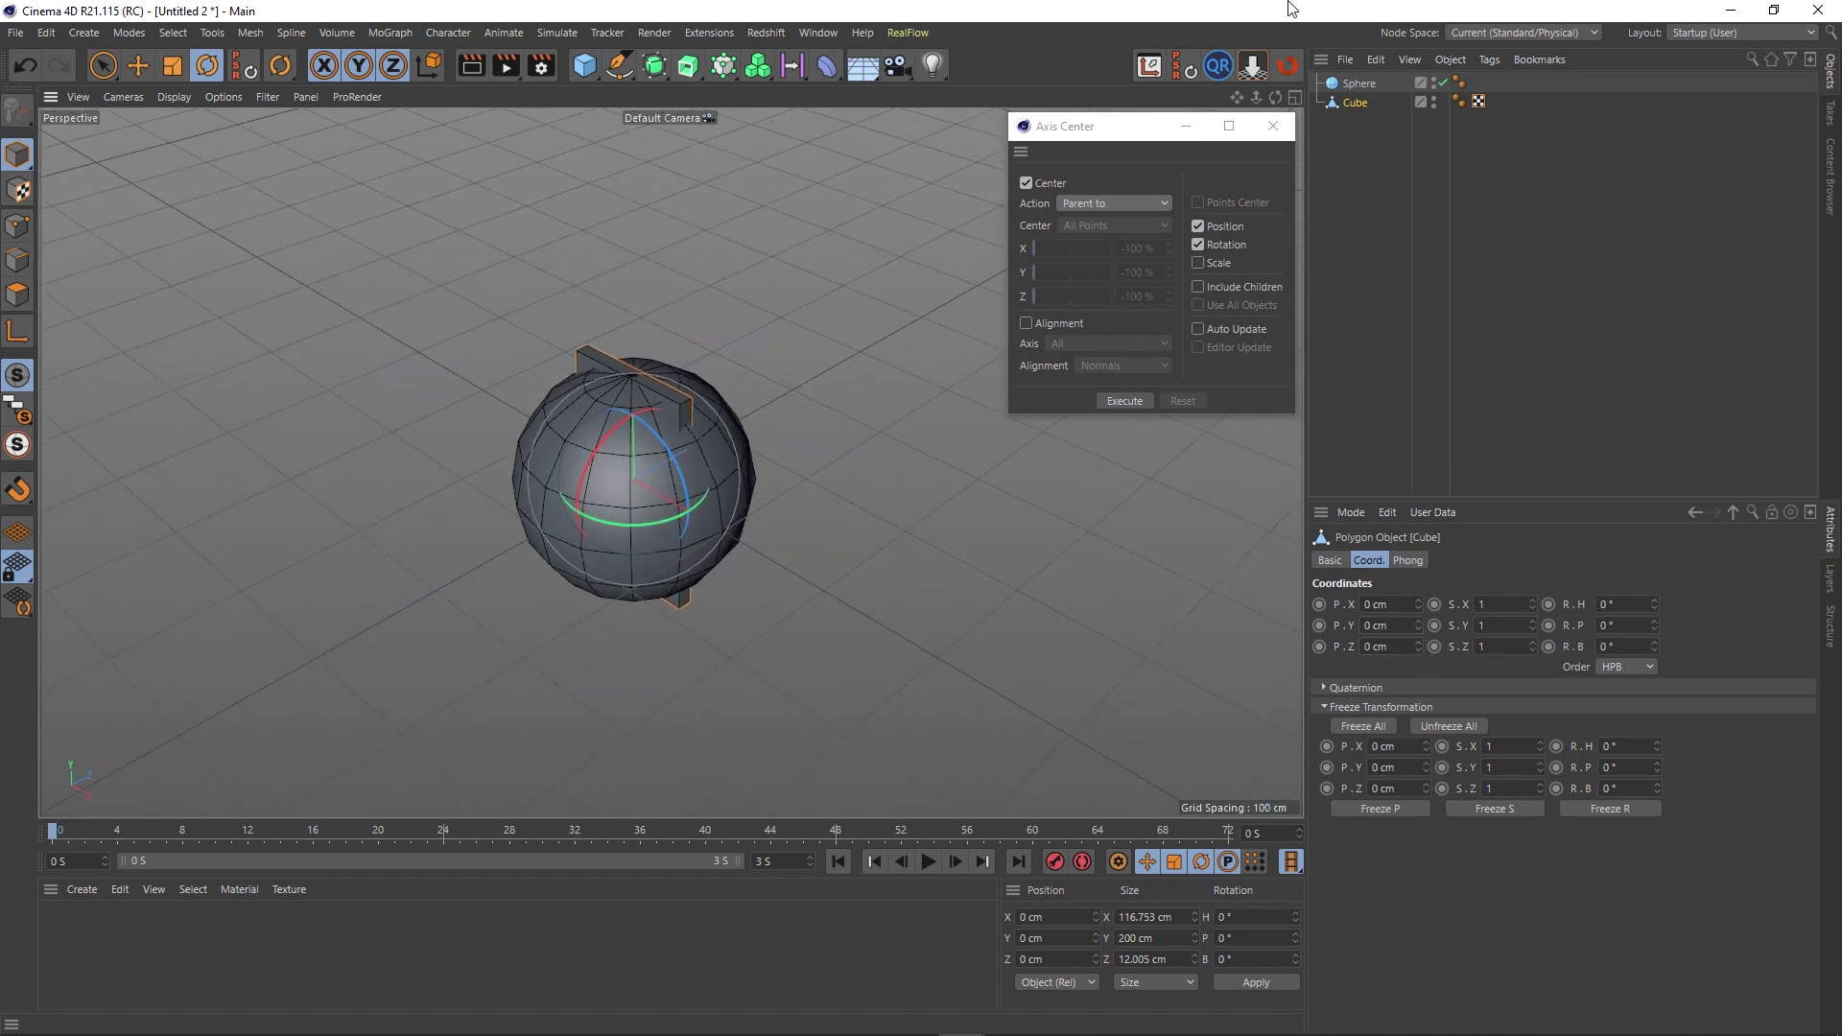
left_click(1252, 65)
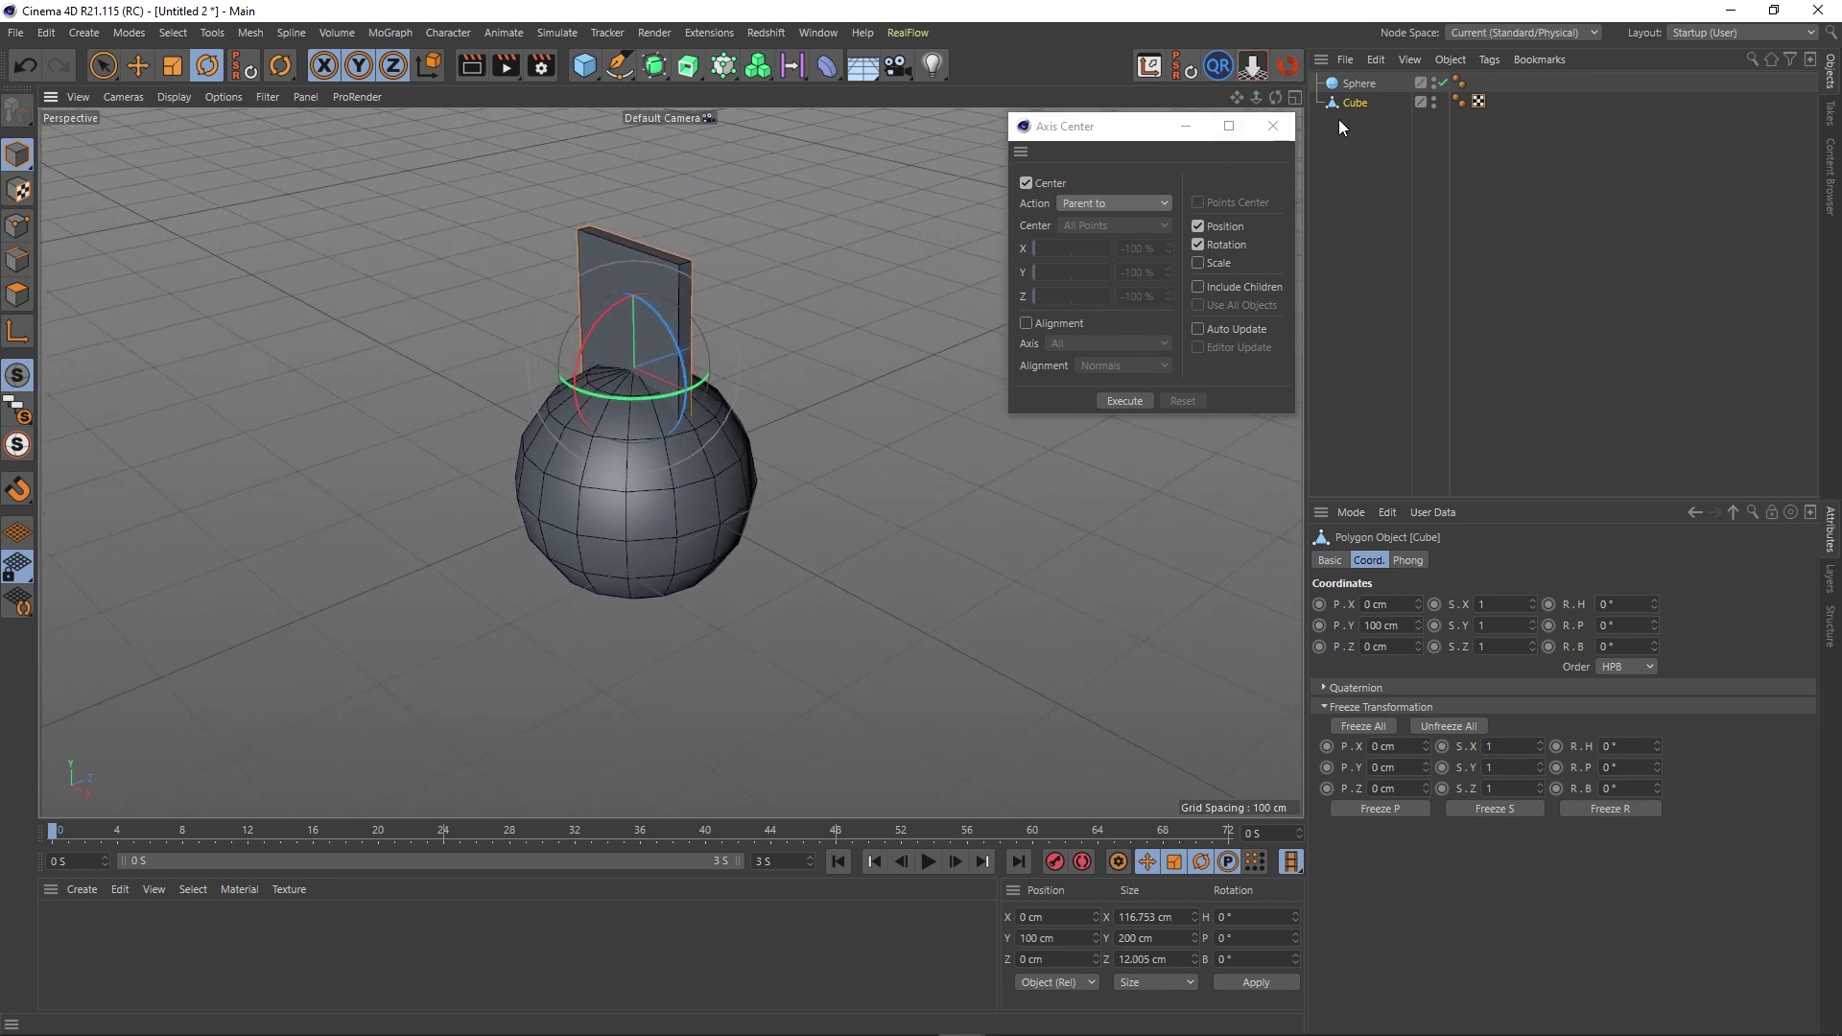
Reduce the sphere's radius to 30 cm in its object properties.
left_click(1358, 83)
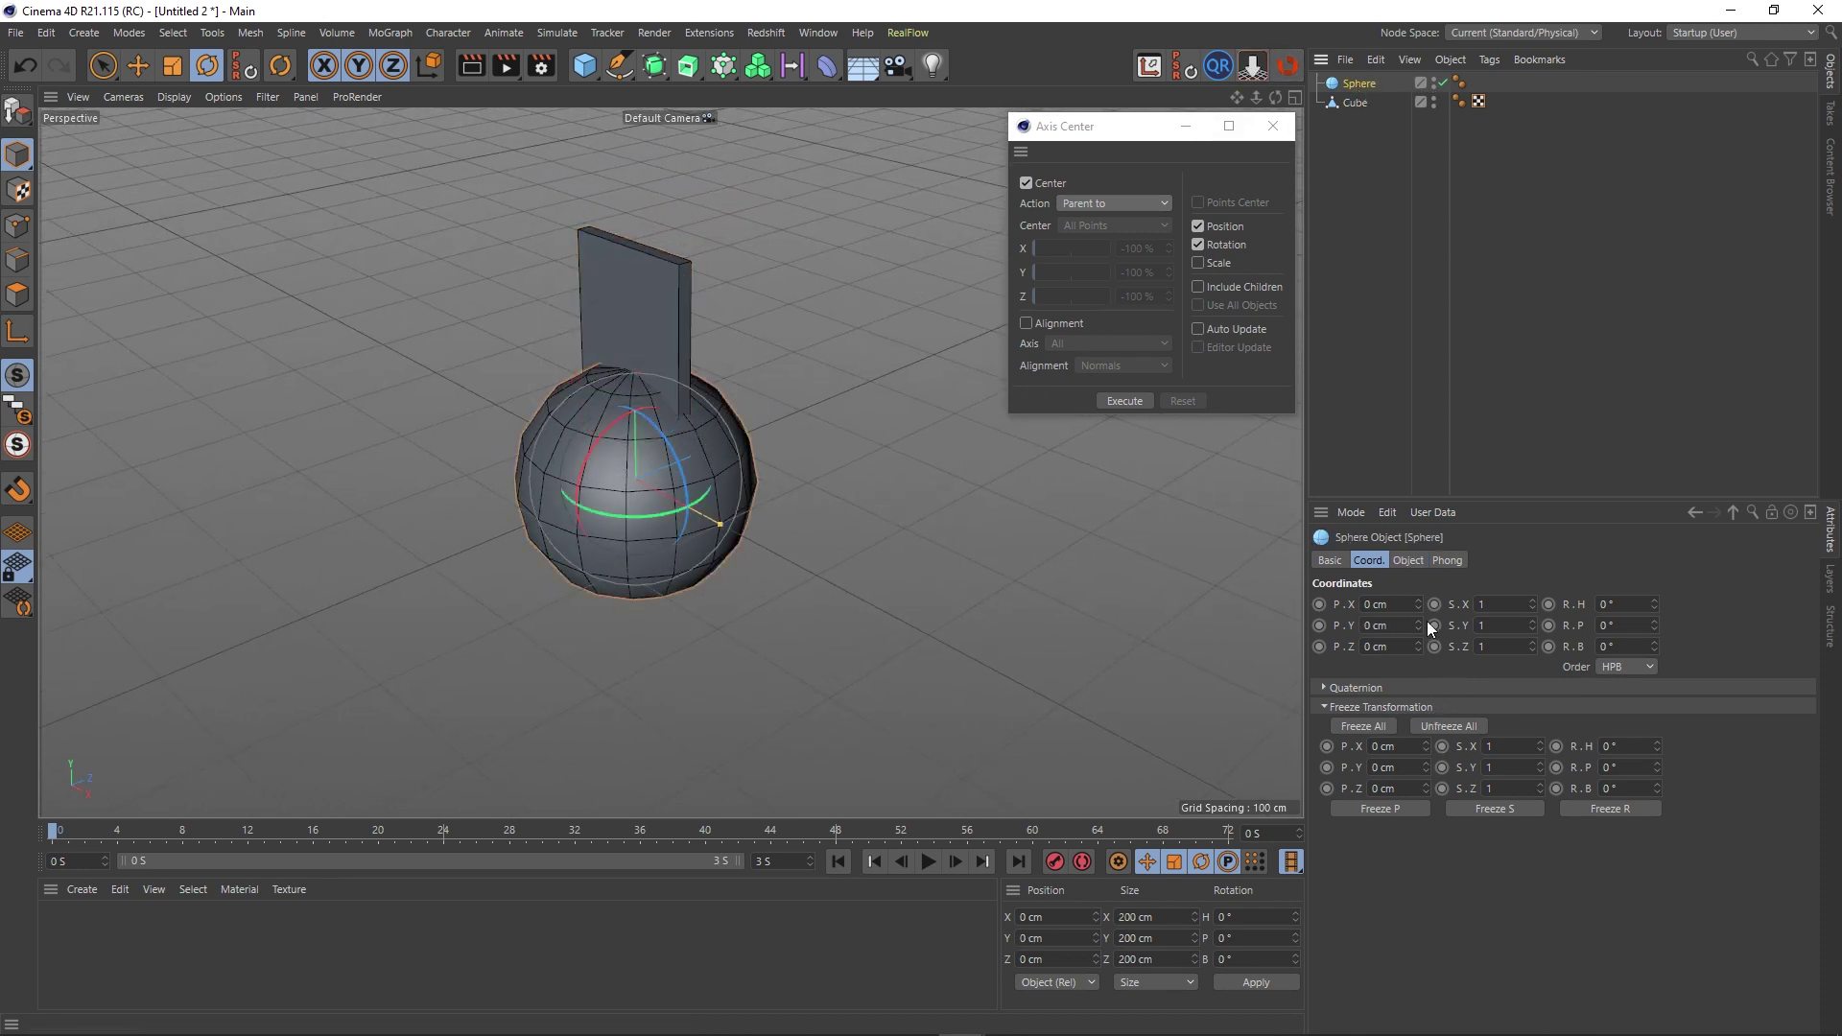
left_click(1410, 560)
left_click_drag(1463, 606, 1464, 674)
scroll(642, 398, "up", 3)
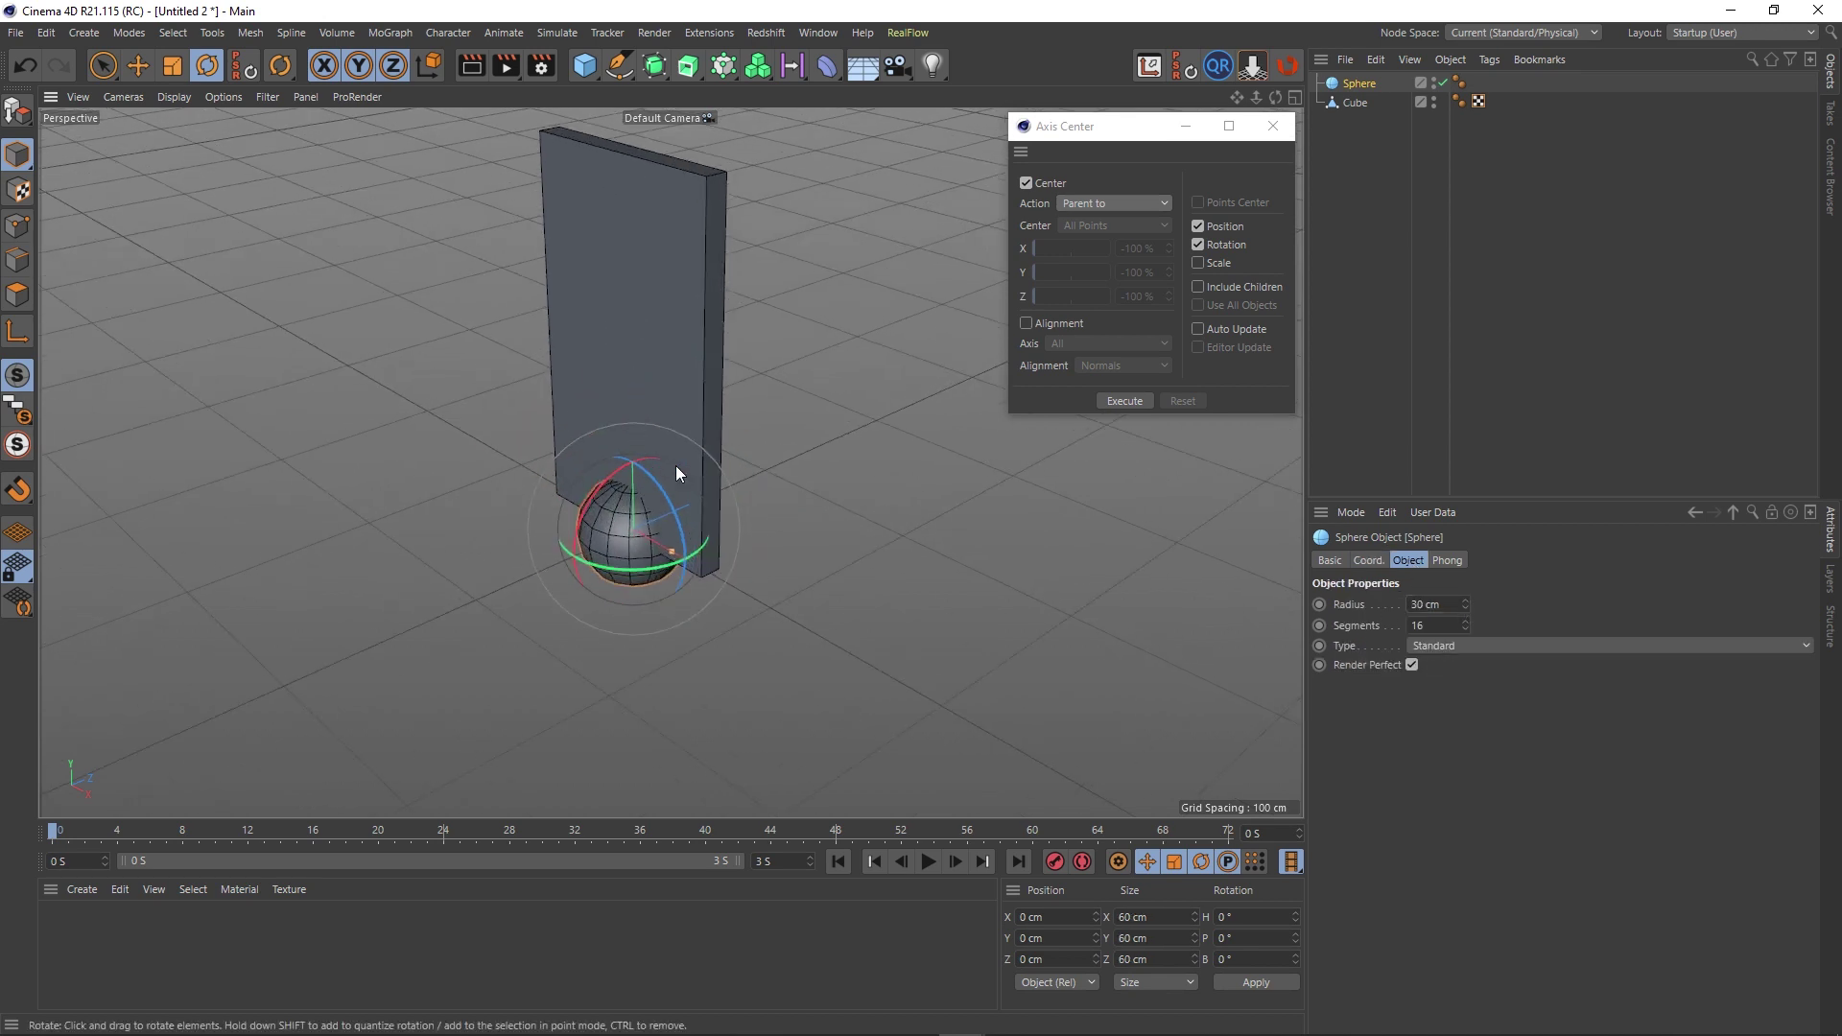
Make the sphere a child of the Cube door and convert it to an editable polygon object.
left_click_drag(1364, 82, 1361, 106)
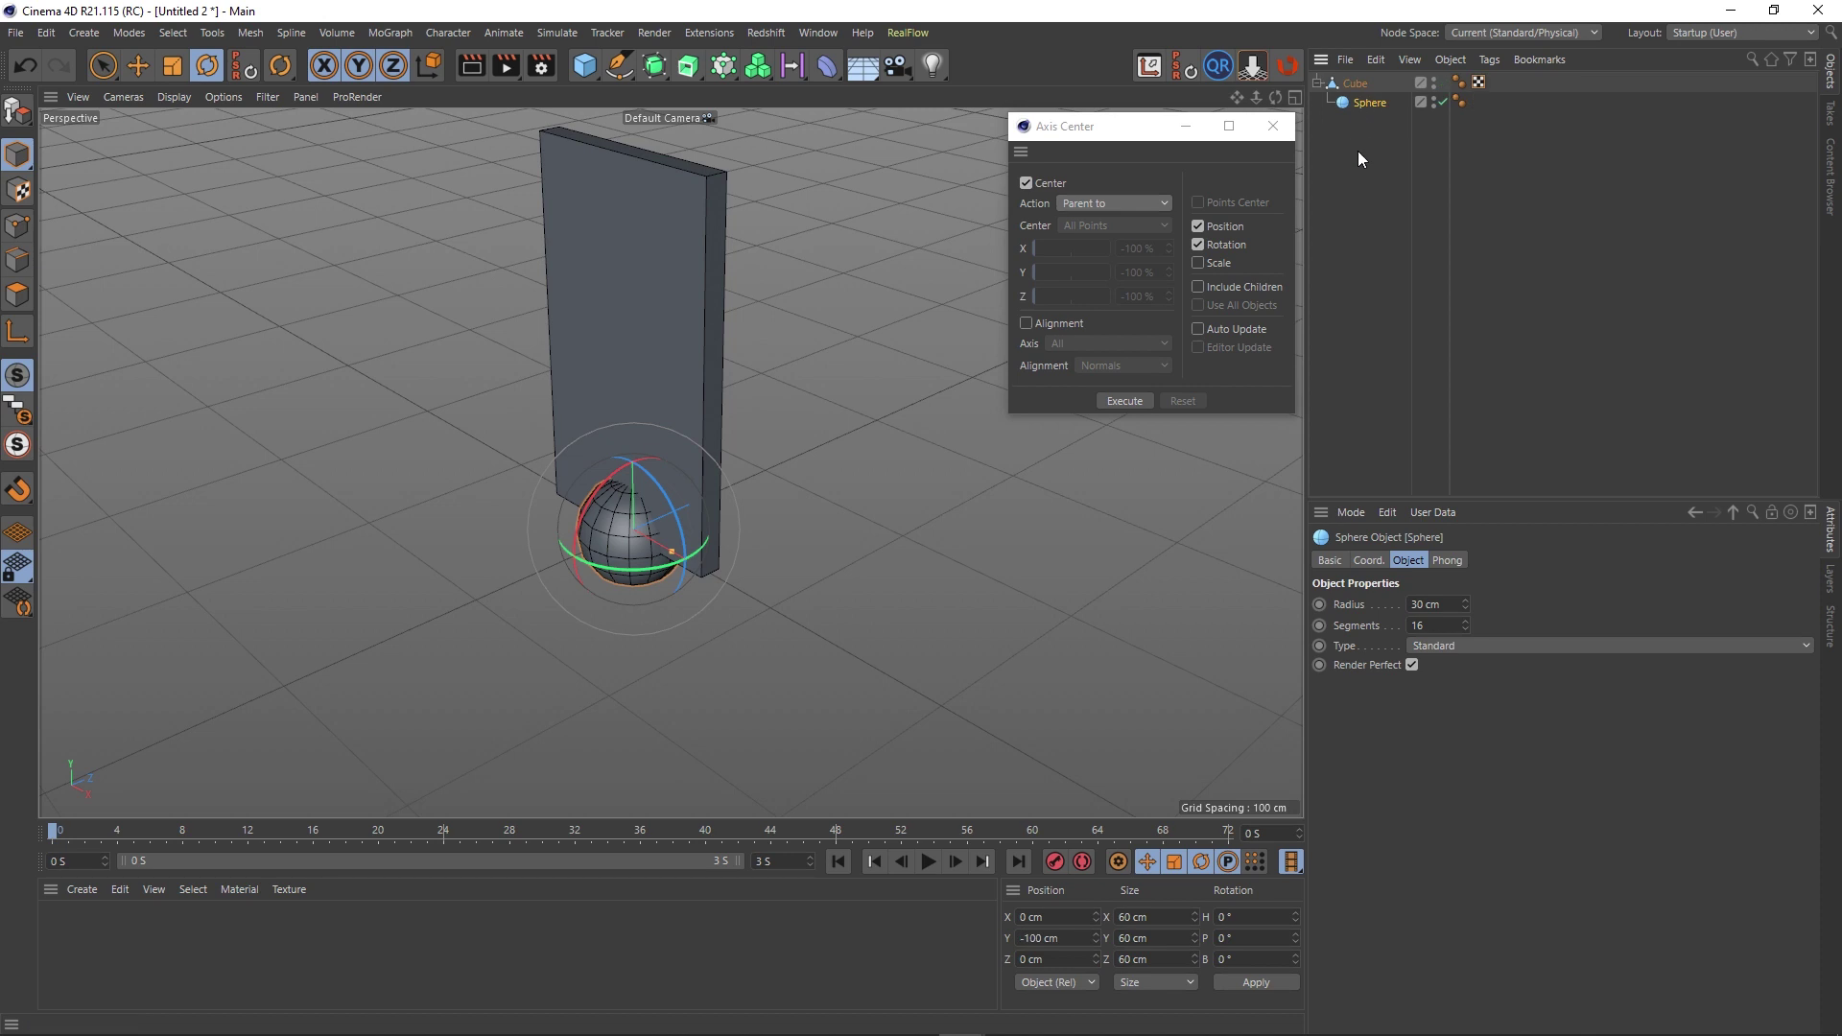
left_click_drag(1115, 135, 1059, 209)
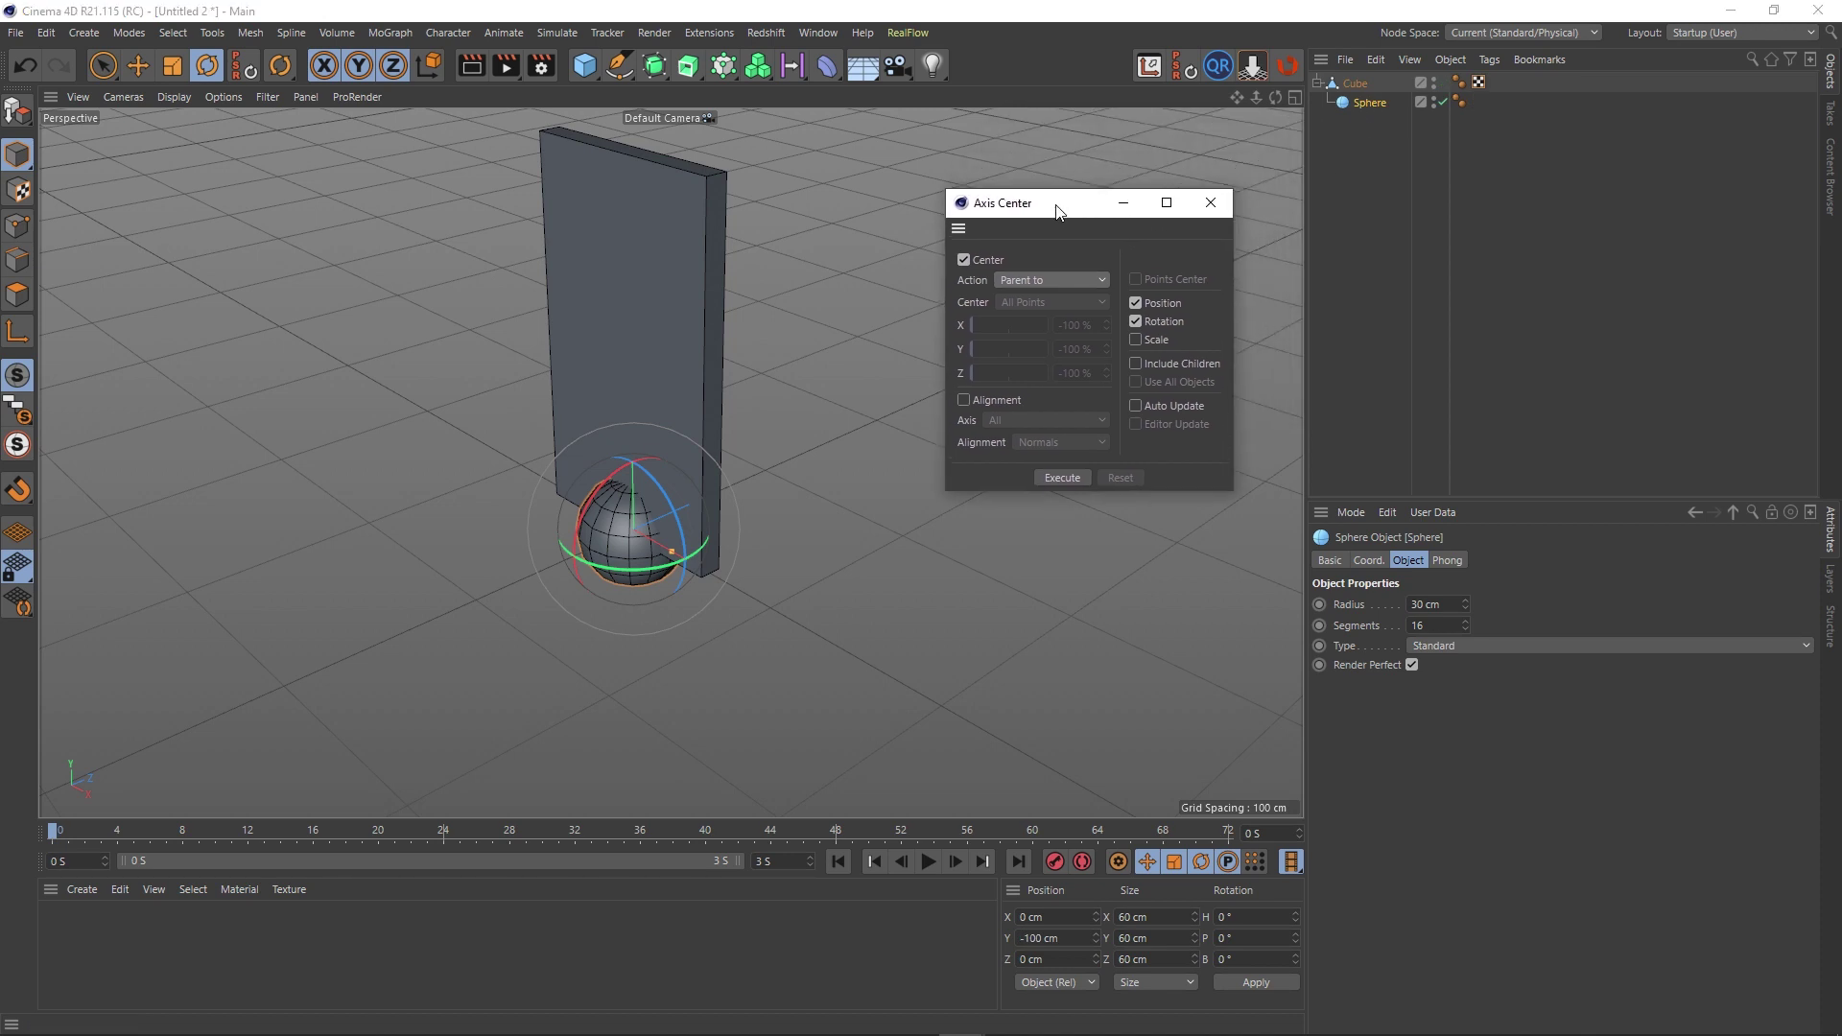
left_click(16, 115)
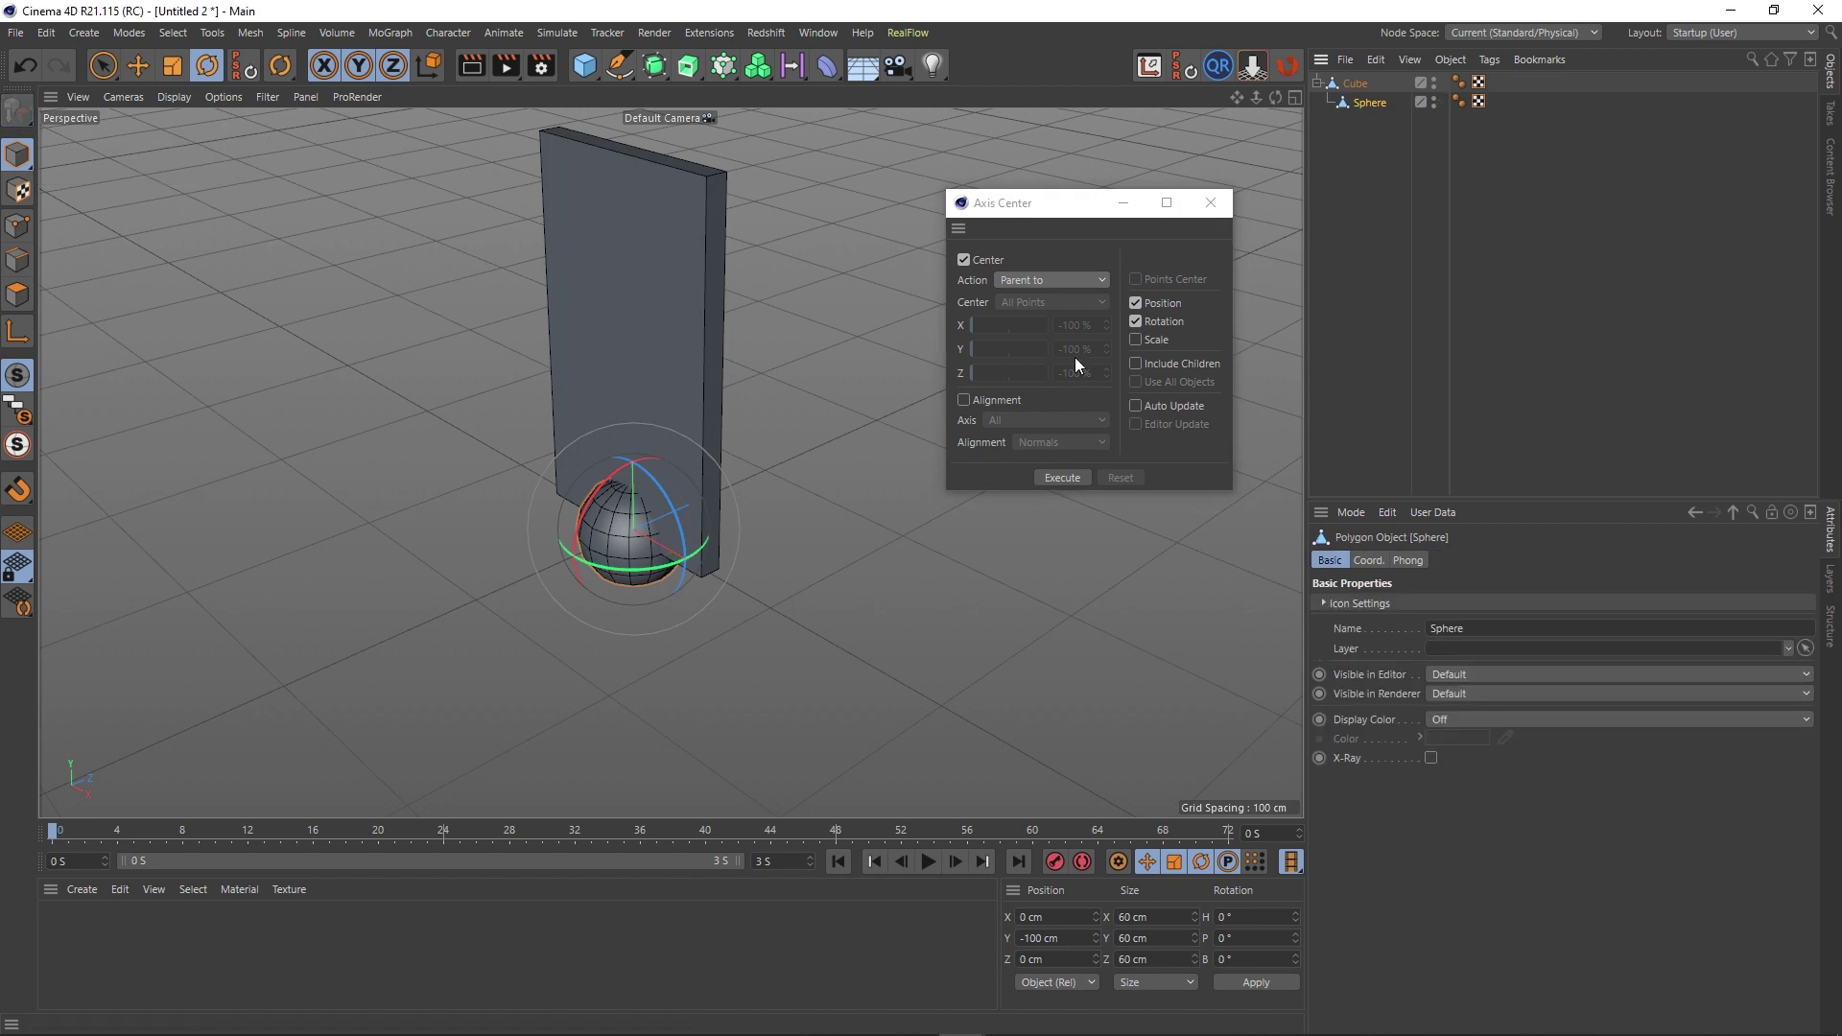
With the child sphere selected, execute the Parent to action to move the parent door to the sphere's position.
left_click(1072, 279)
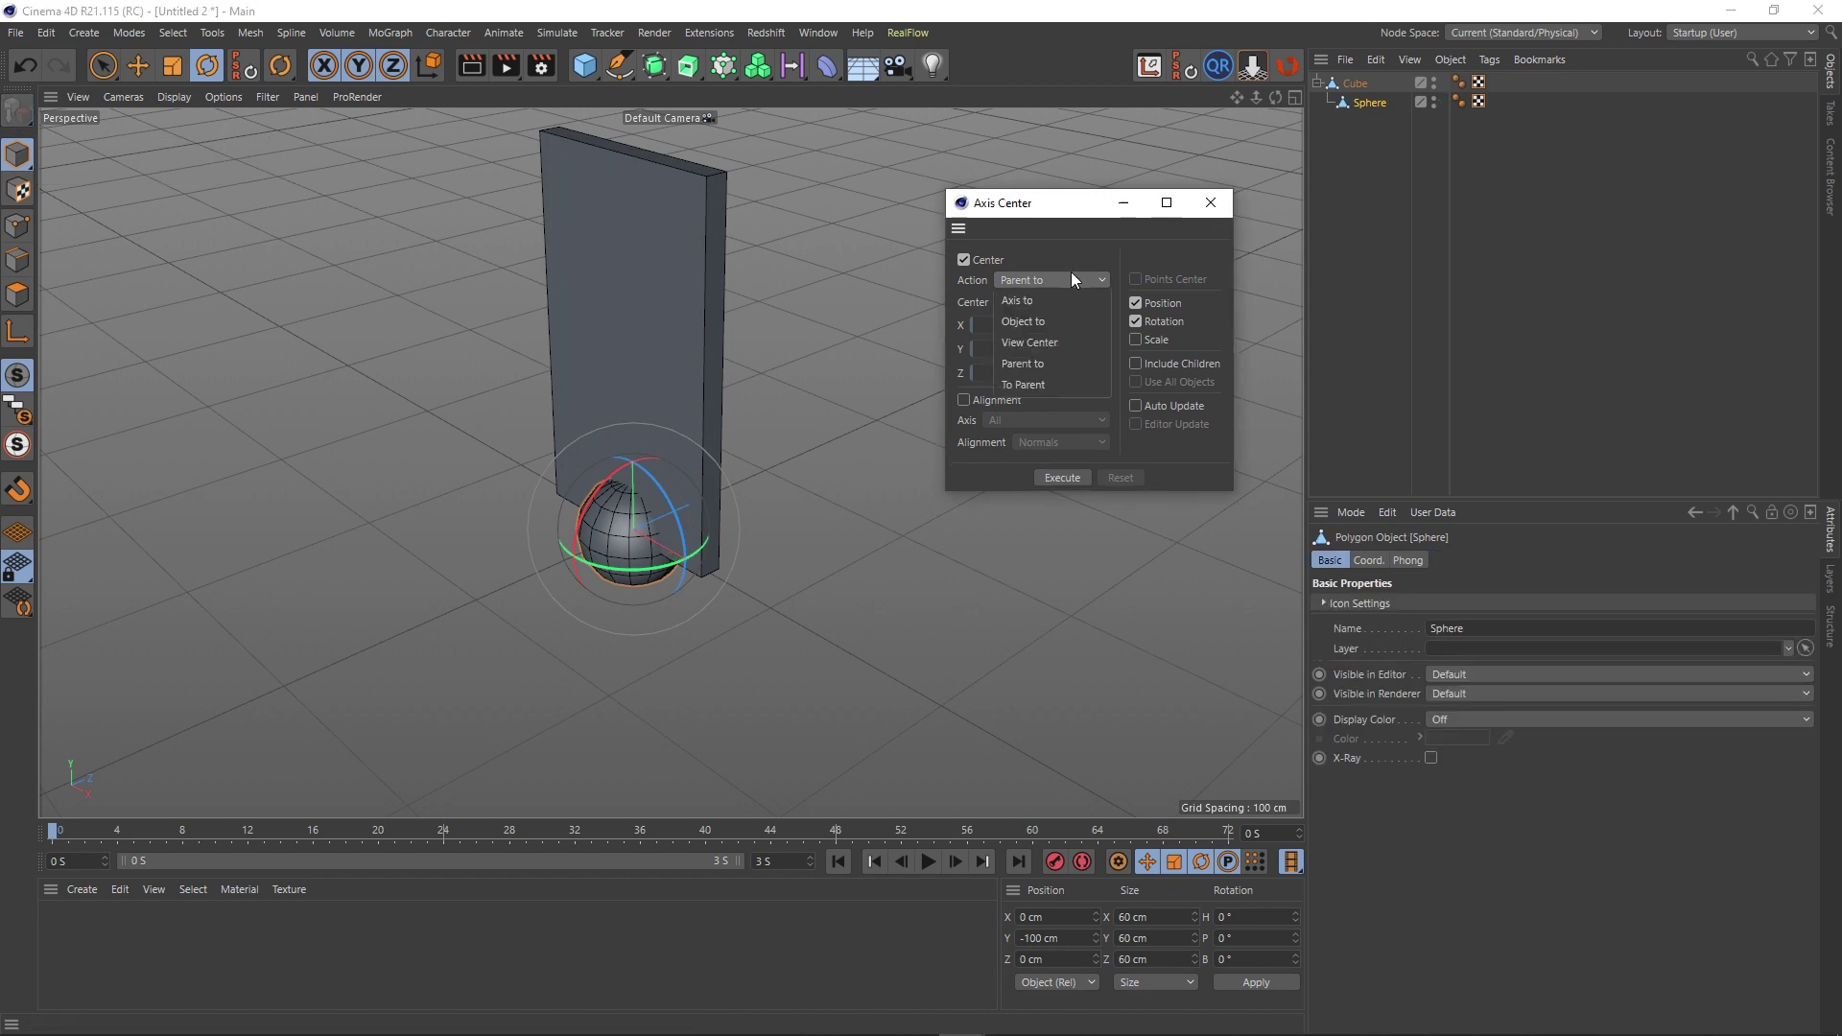
left_click(1045, 363)
left_click_drag(1071, 213, 1113, 516)
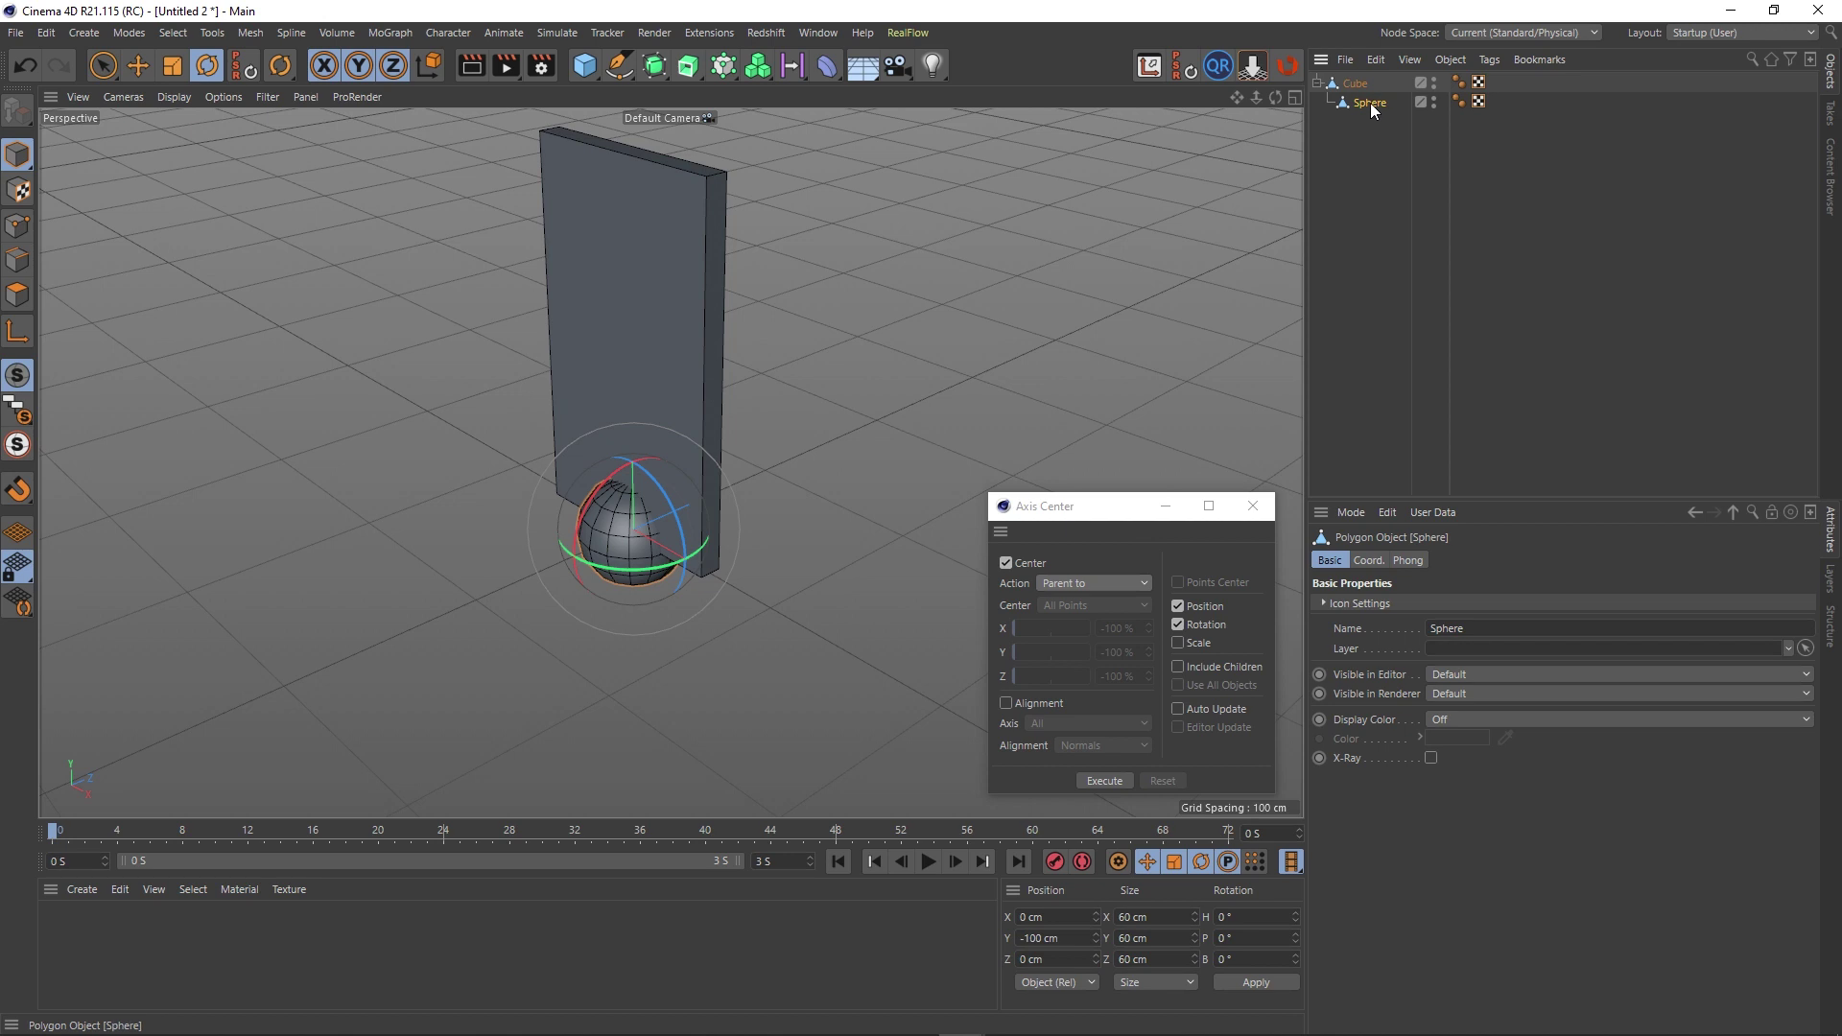
left_click(1385, 222)
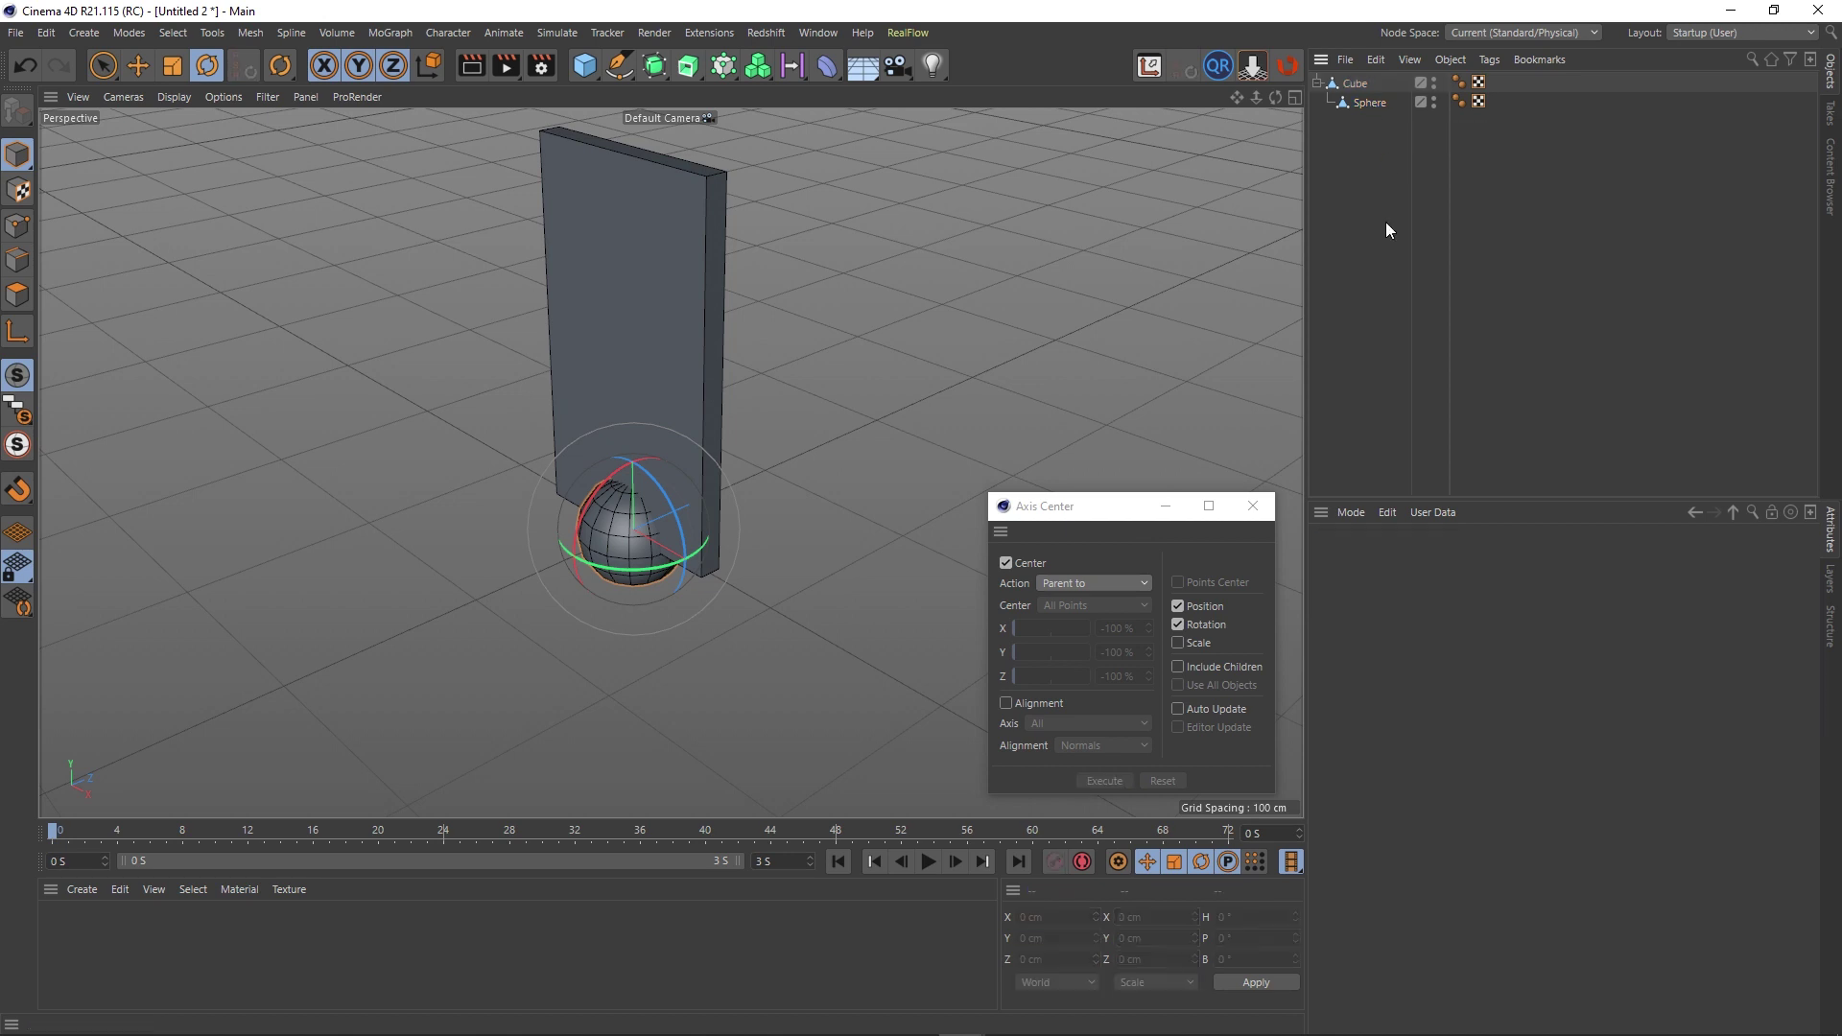
left_click(1369, 103)
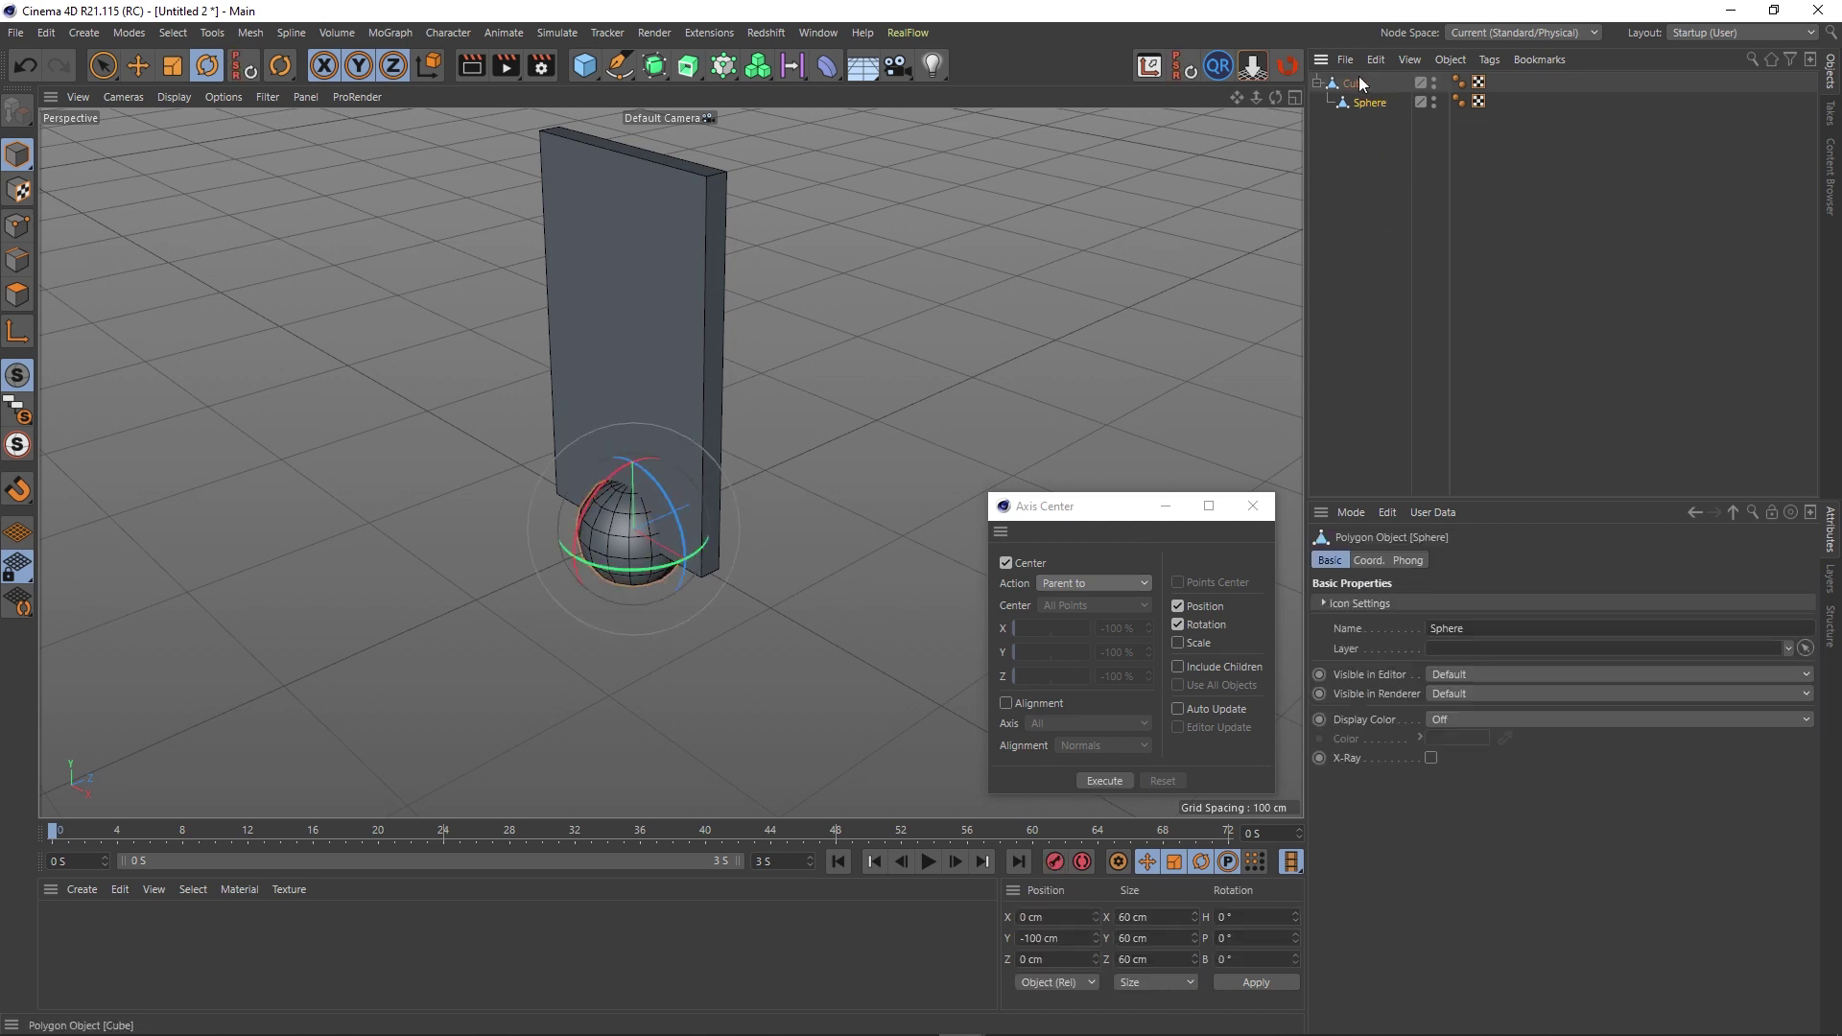
left_click(1104, 781)
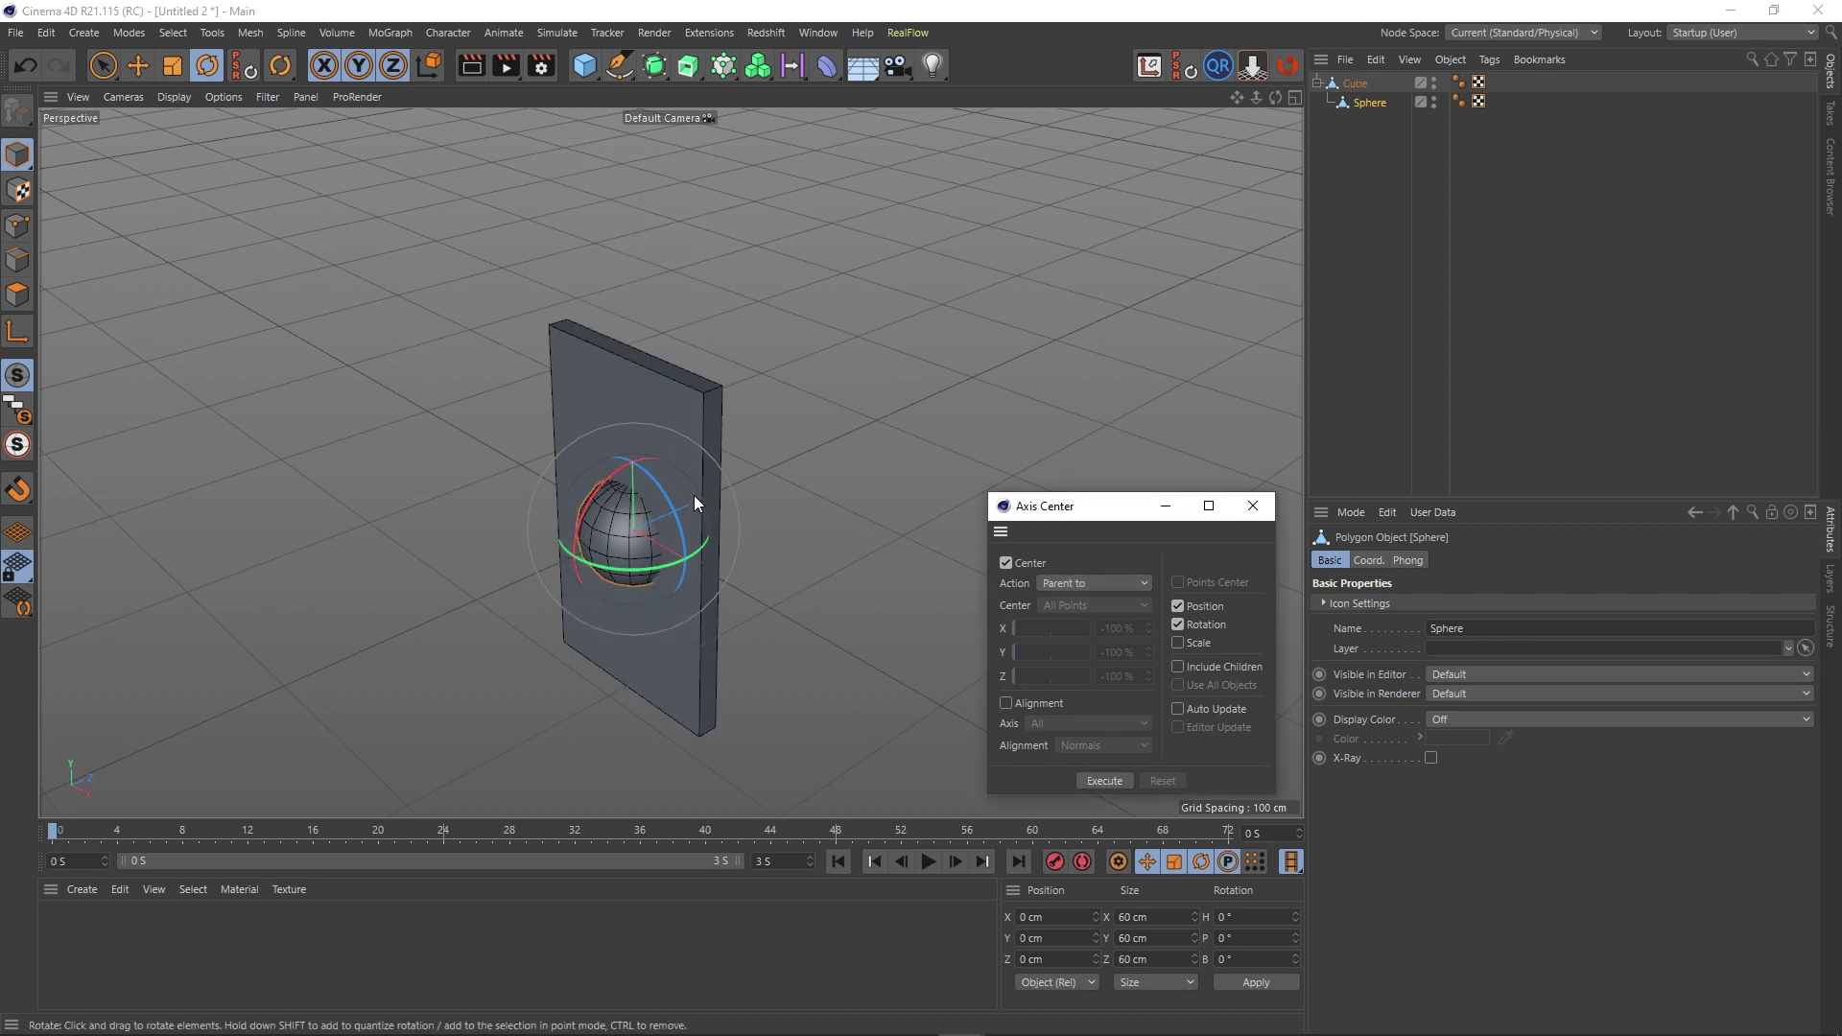
Undo the door's Parent to move and set the Axis Center action to To Parent.
left_click(985, 514)
key("ctrl+z")
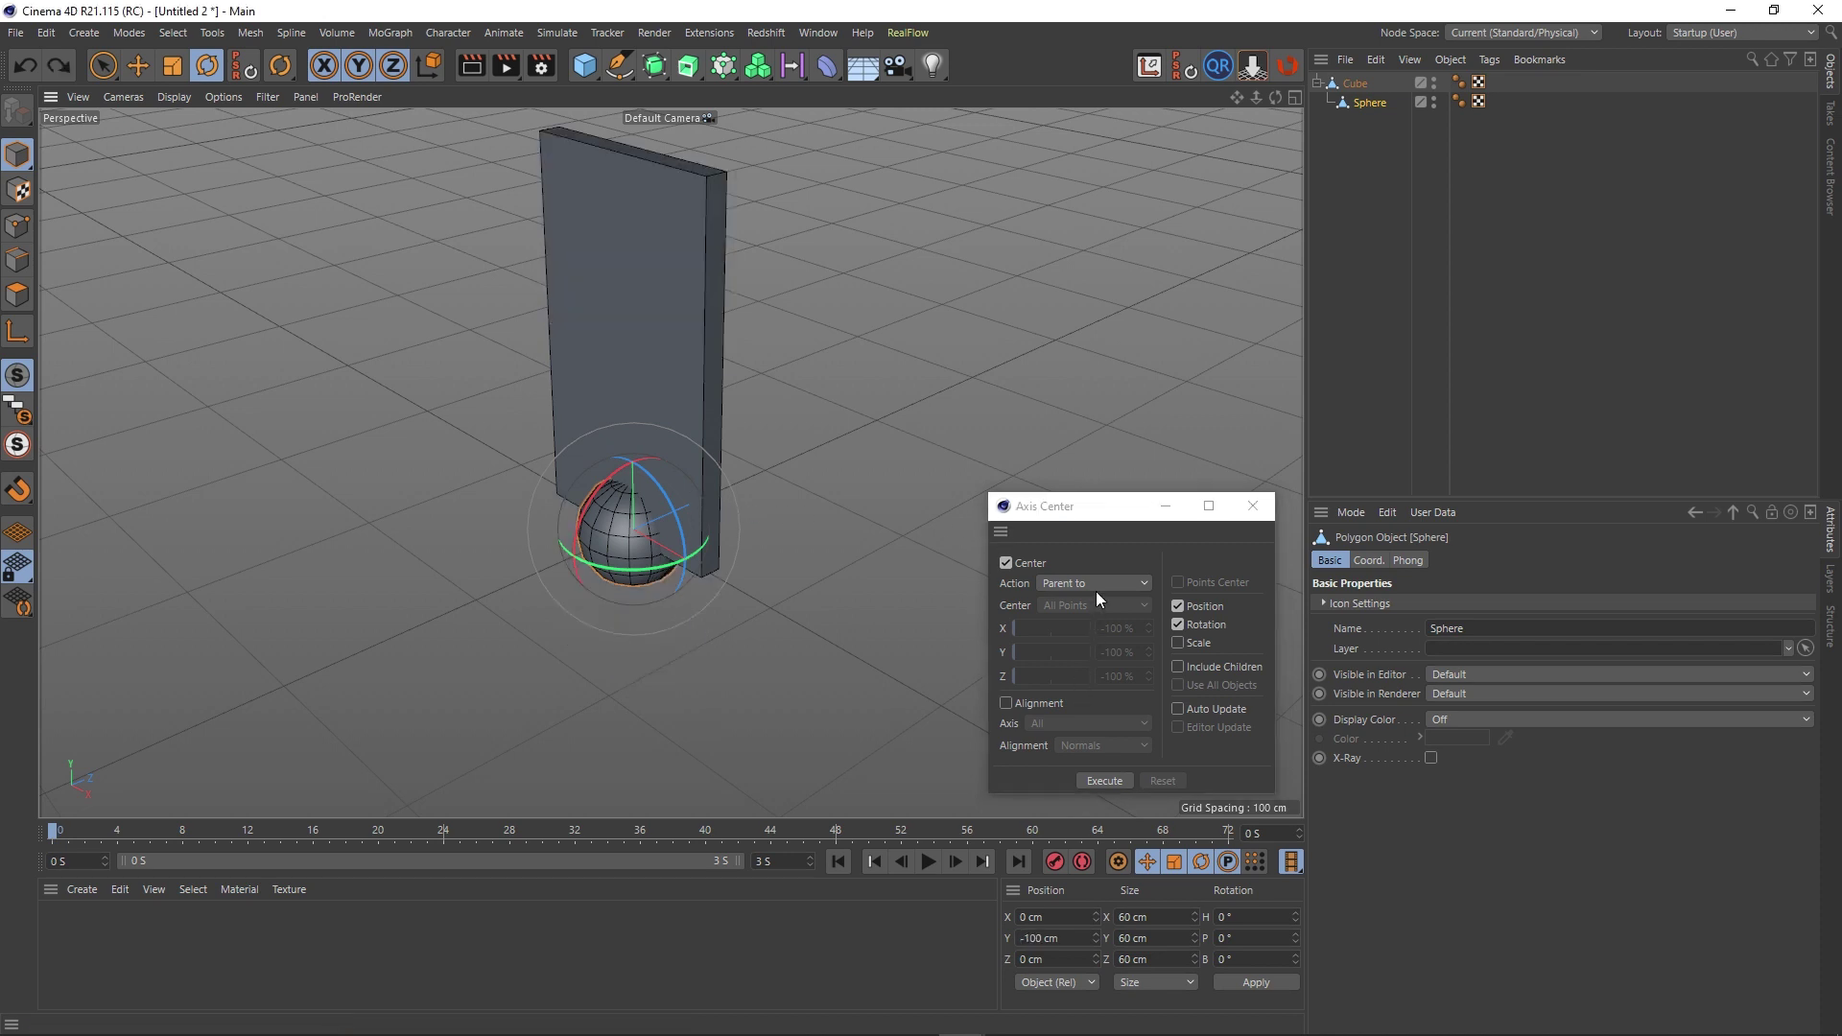
left_click(1096, 585)
left_click(1084, 682)
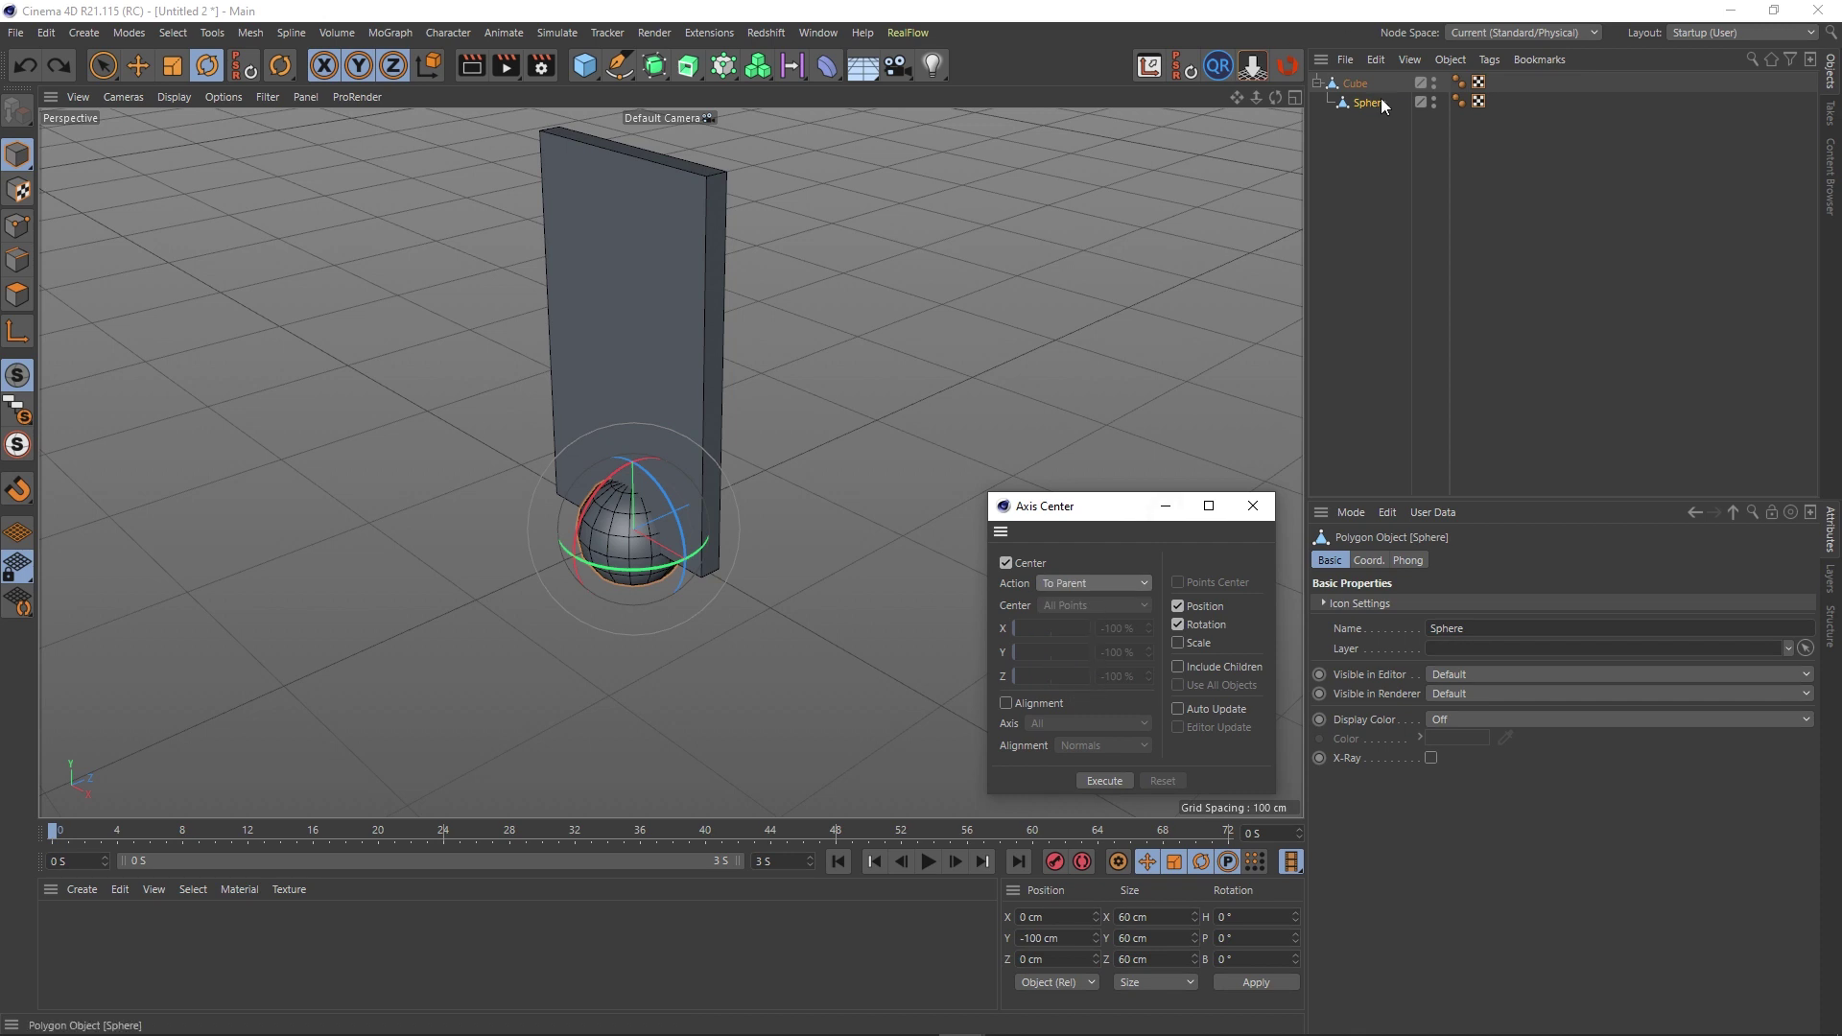
Execute the To Parent action on the sphere to move it to the parent door's center.
left_click(1097, 782)
middle_click_drag(730, 333, 763, 495, "alt")
left_click_drag(754, 499, 729, 469, "alt")
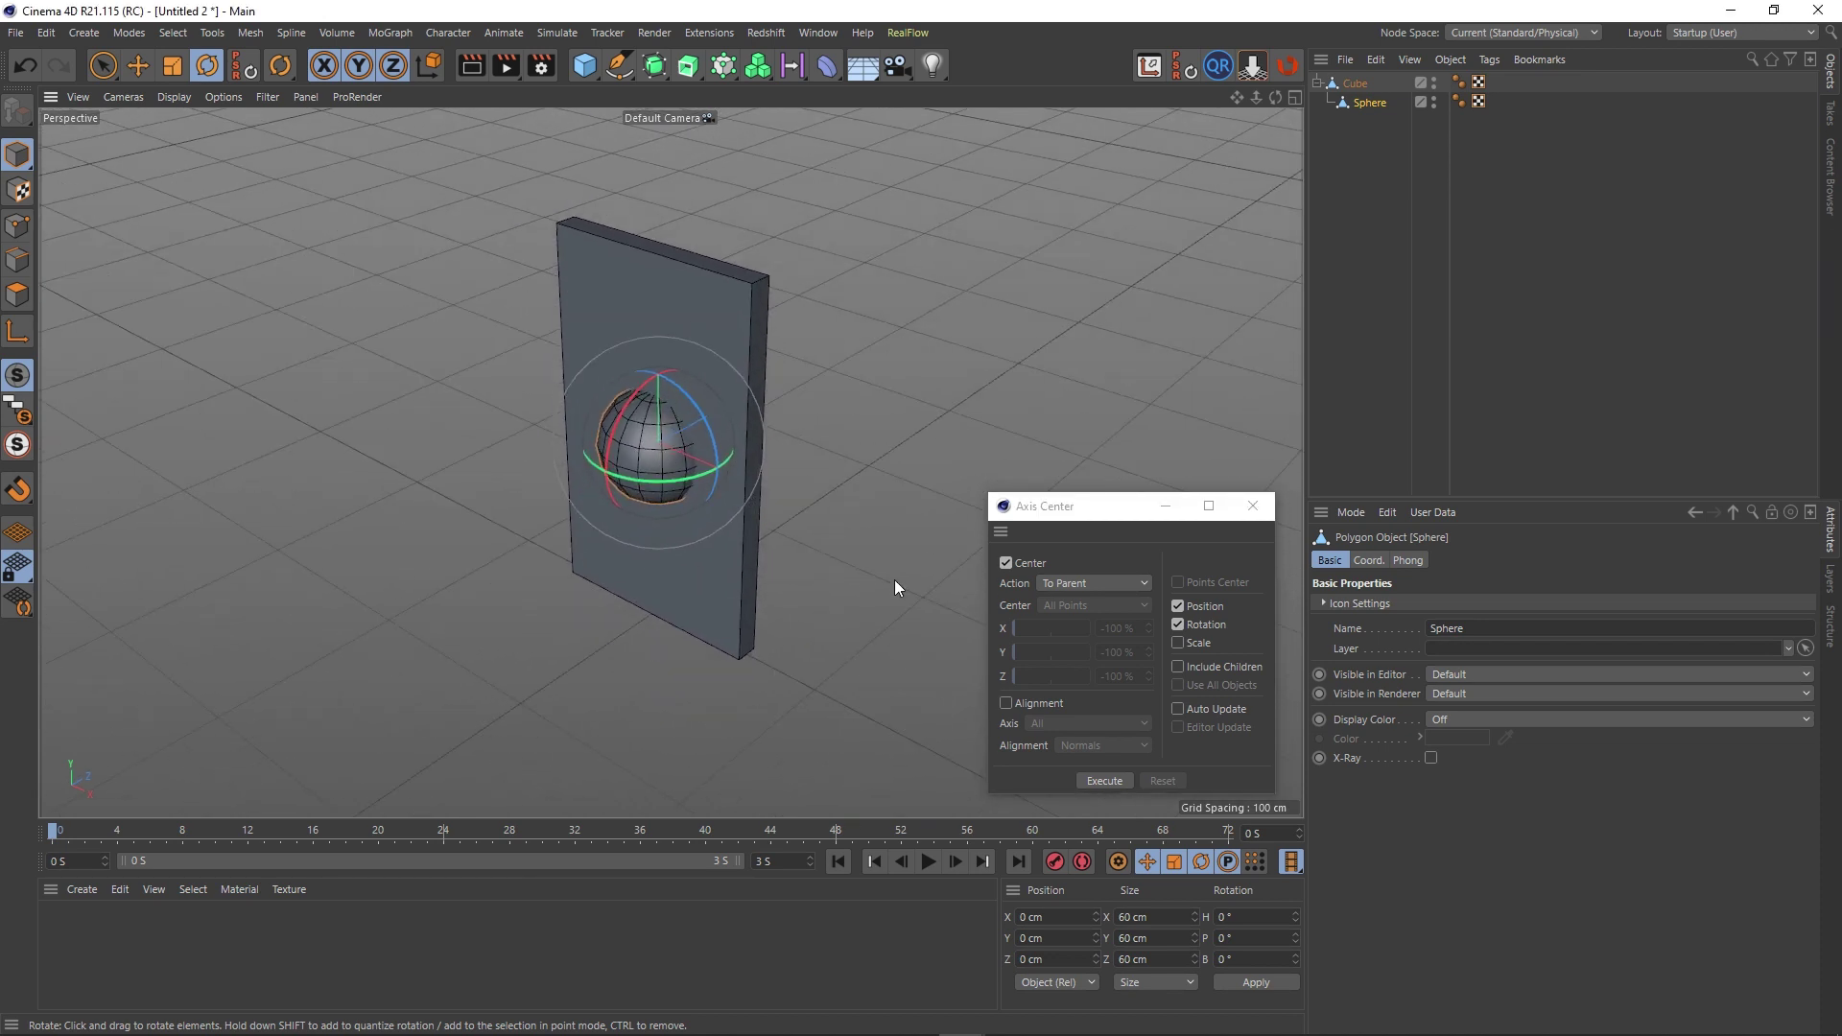
Look through the Axis Center action choices and the Axis to center options, and set the action to Parent to.
left_click(1102, 582)
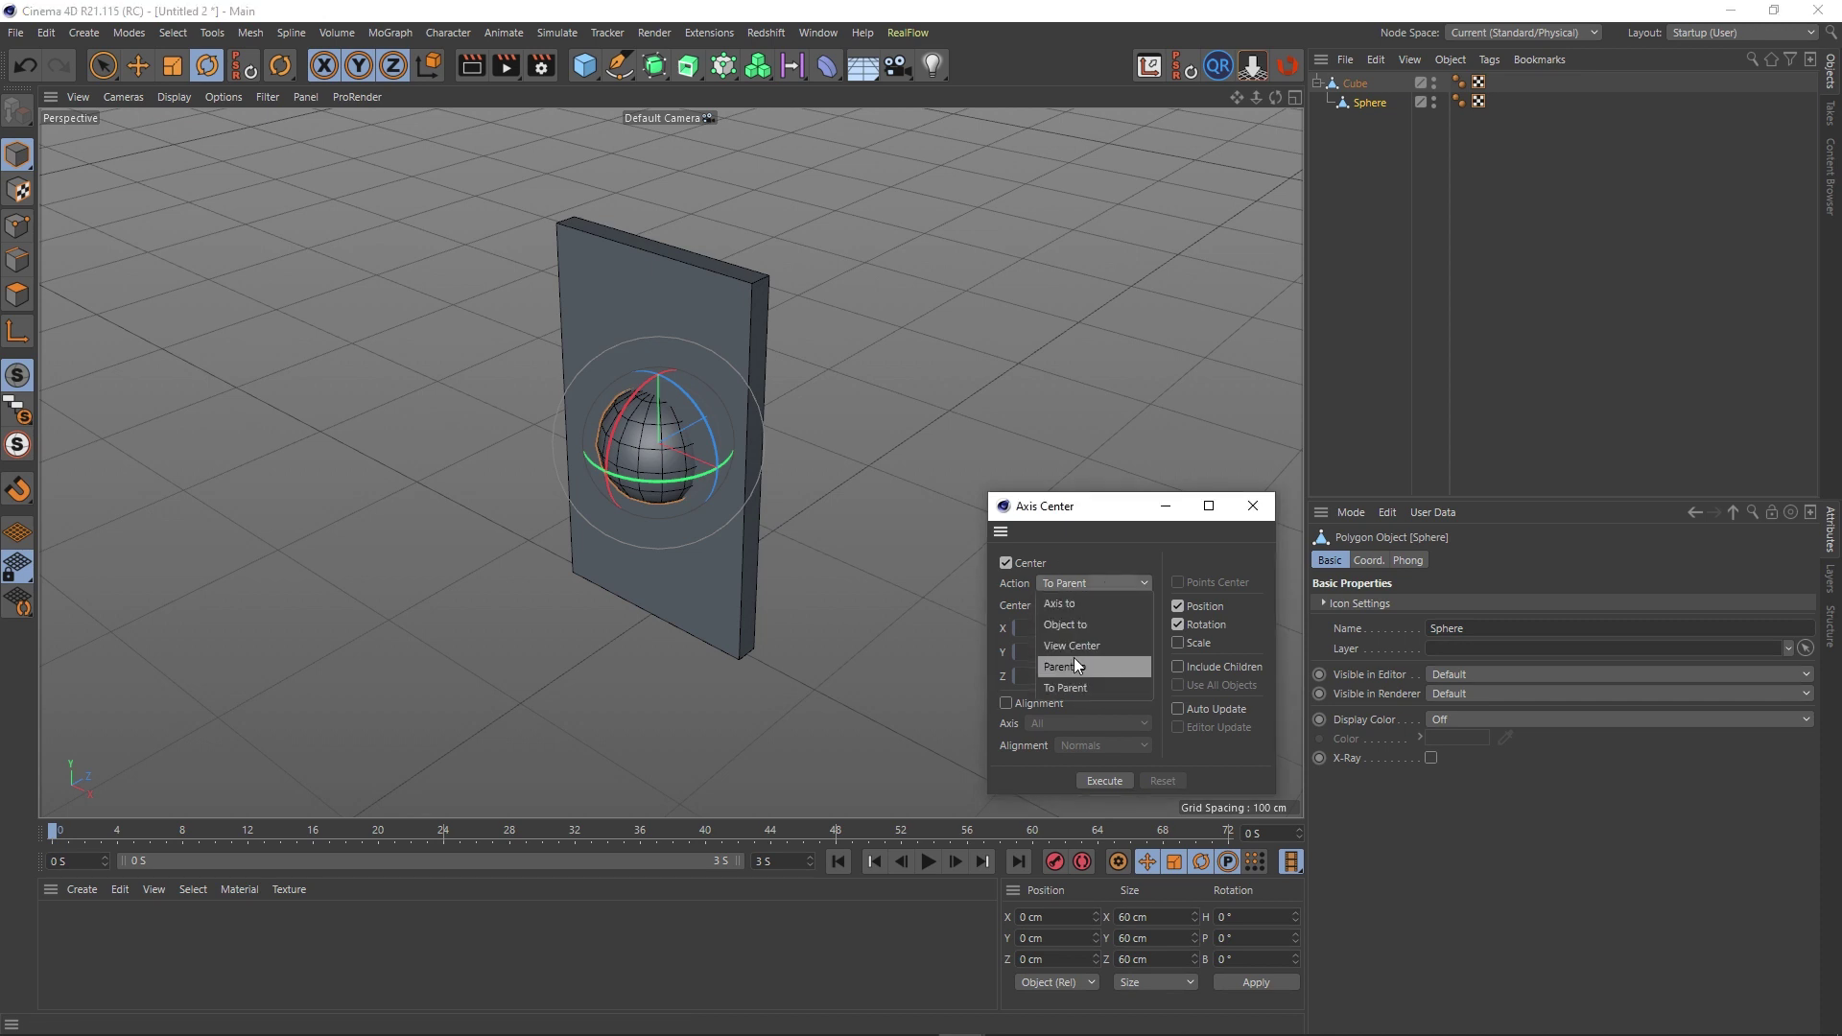
left_click(1067, 604)
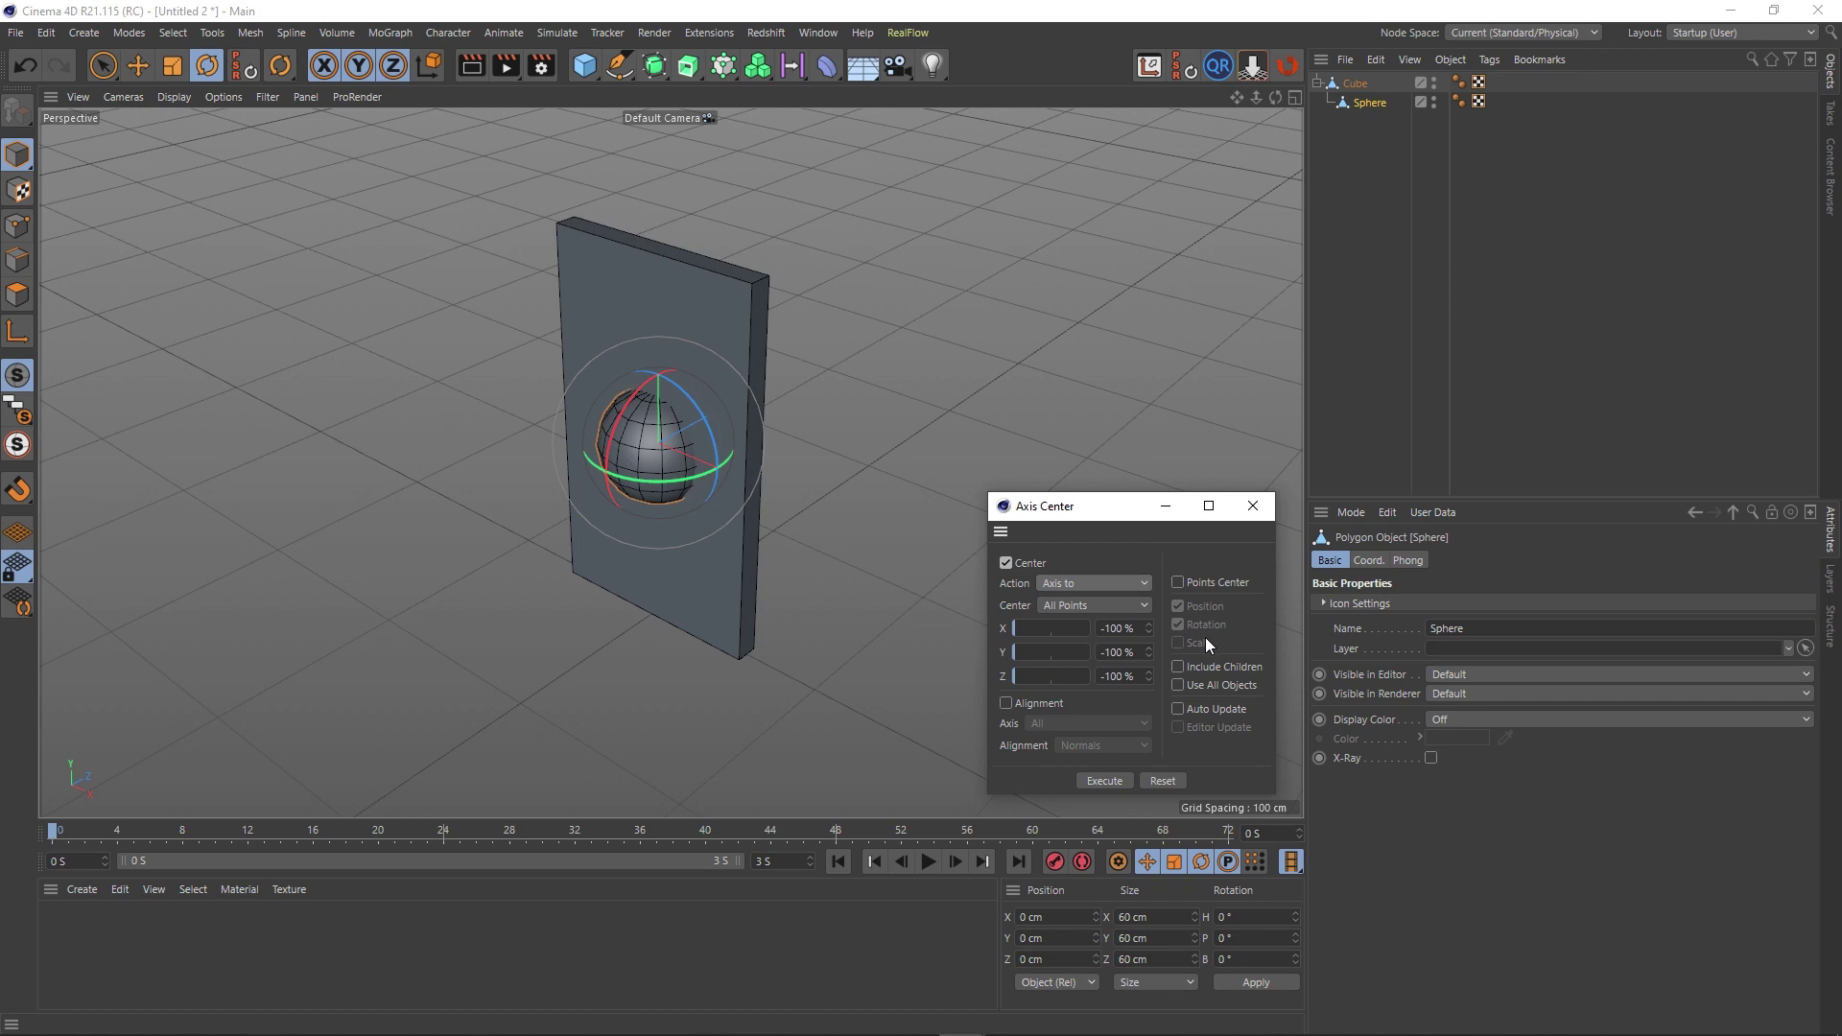
left_click(1074, 605)
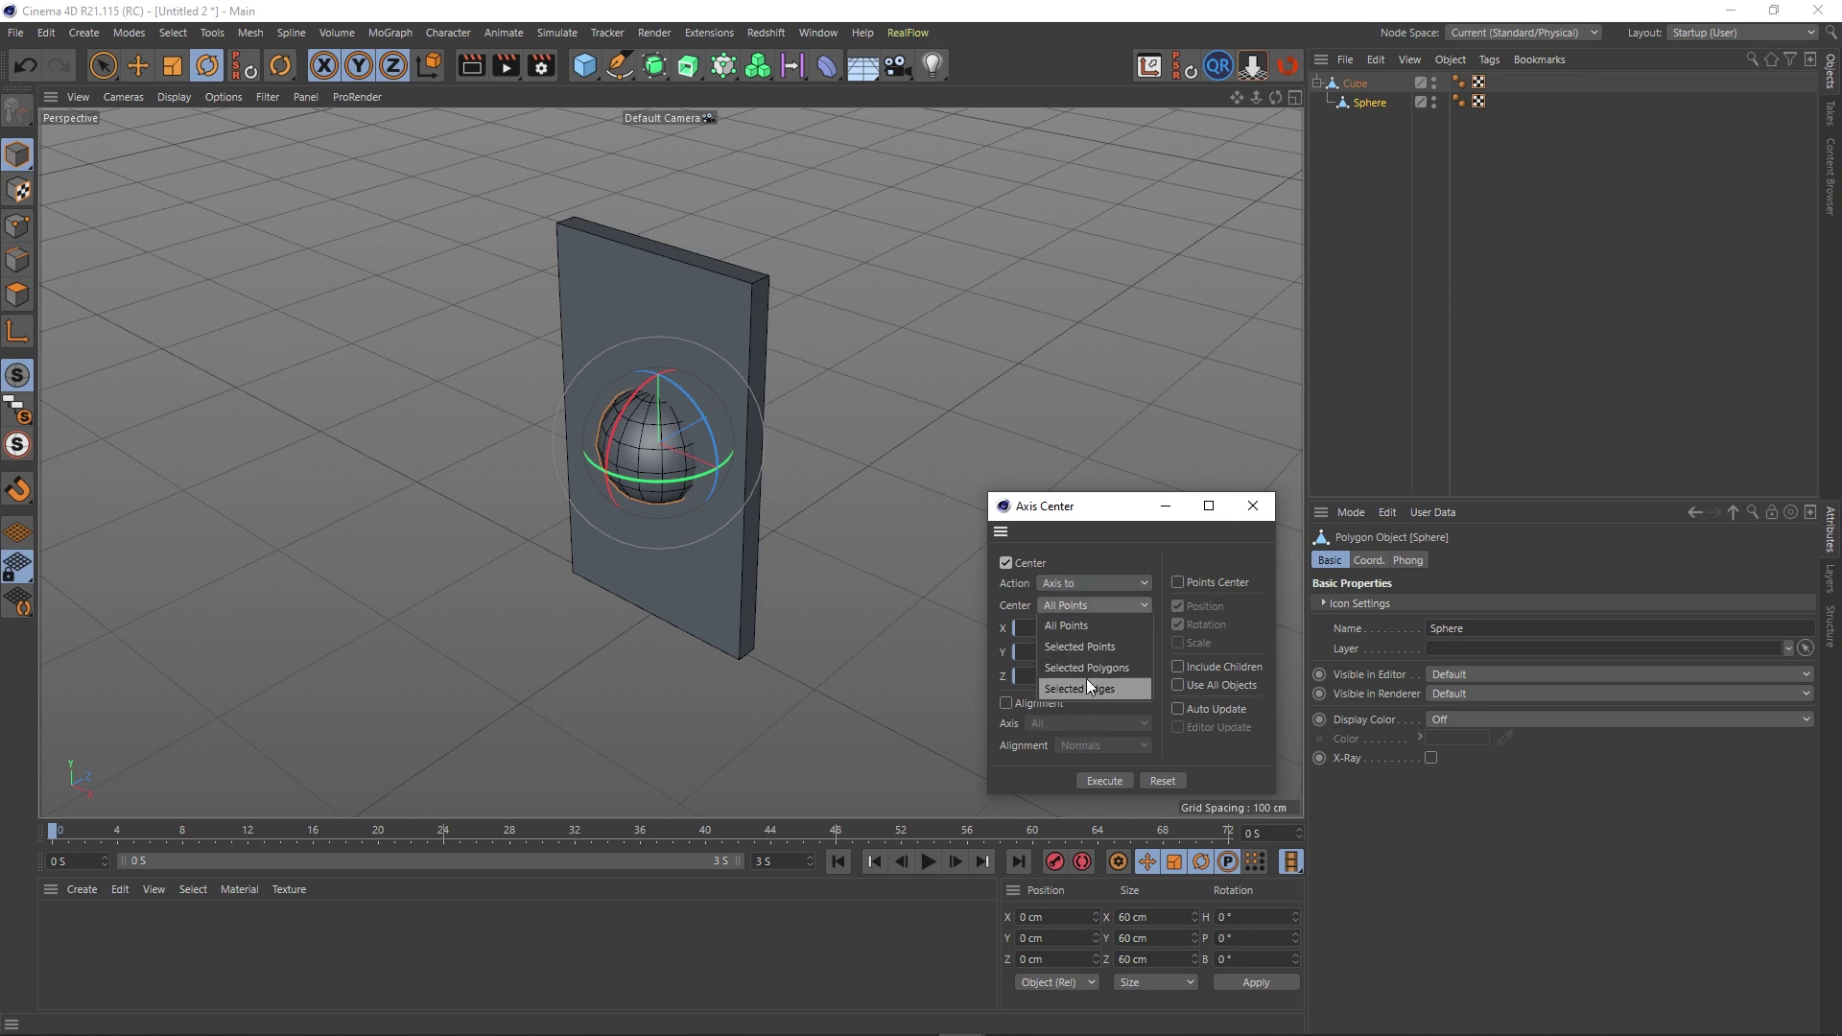
left_click(1061, 581)
left_click(1061, 579)
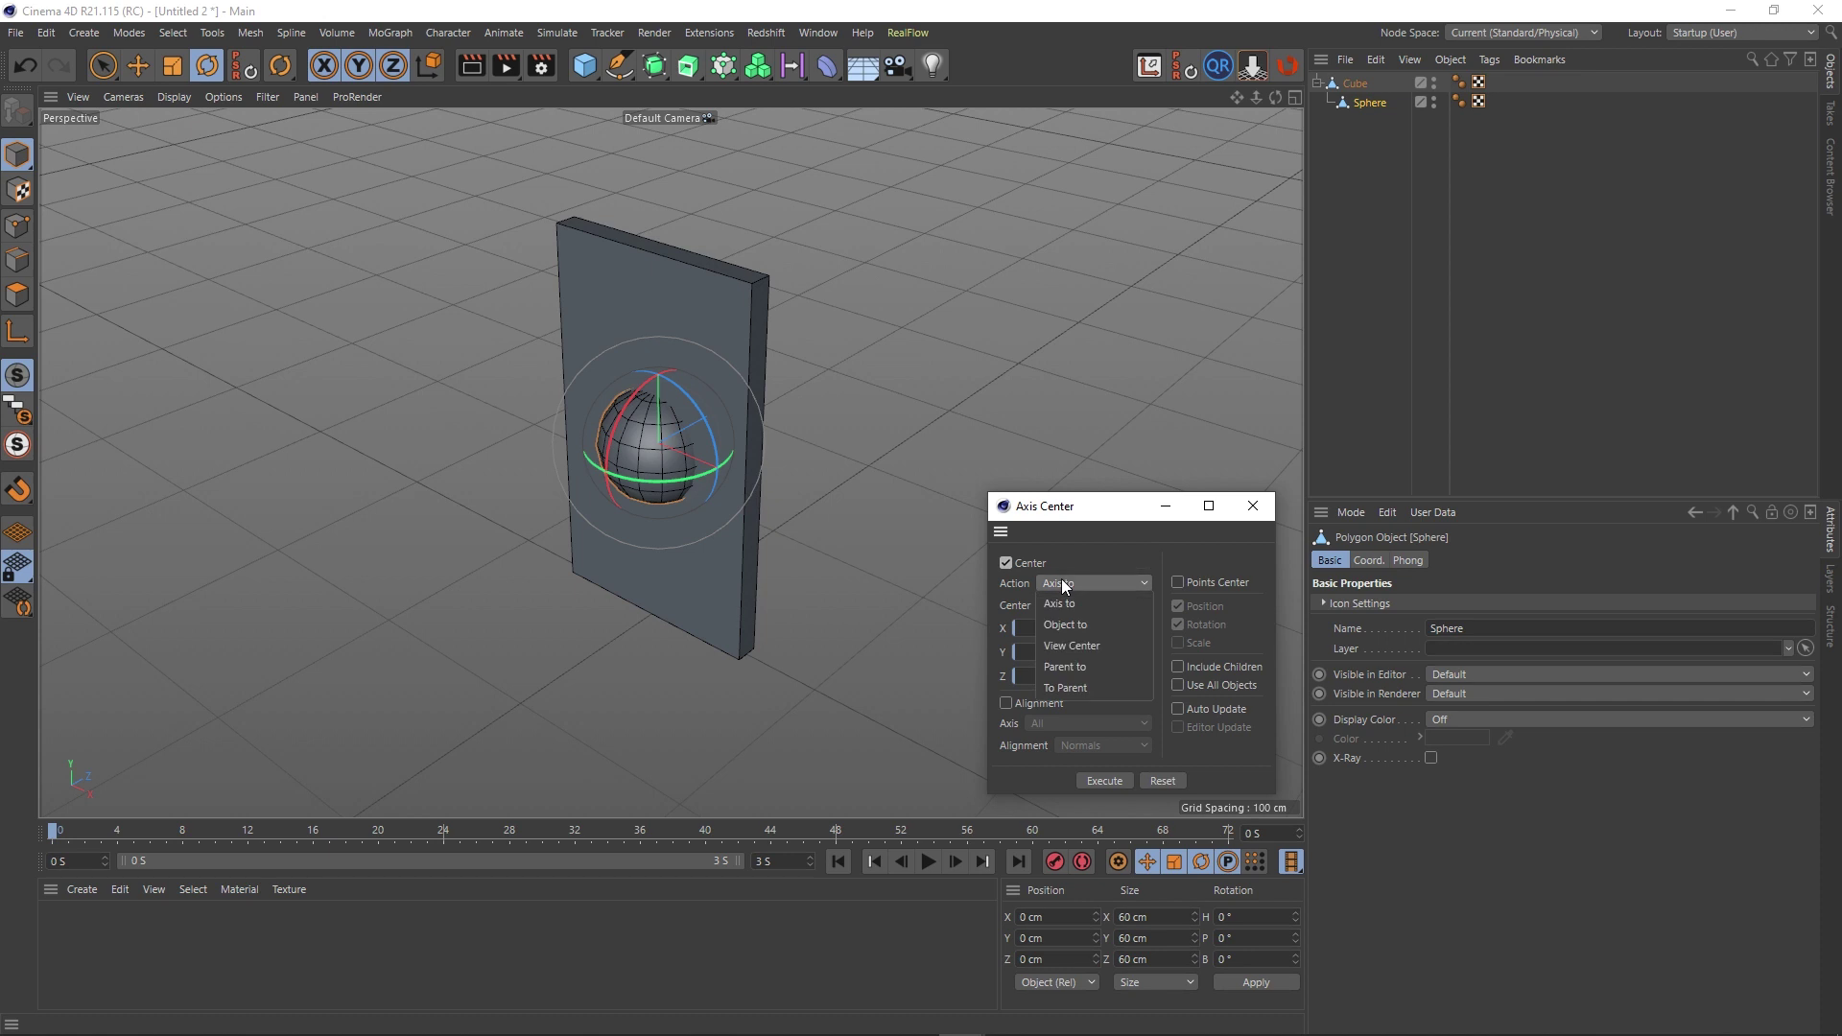
left_click(1067, 669)
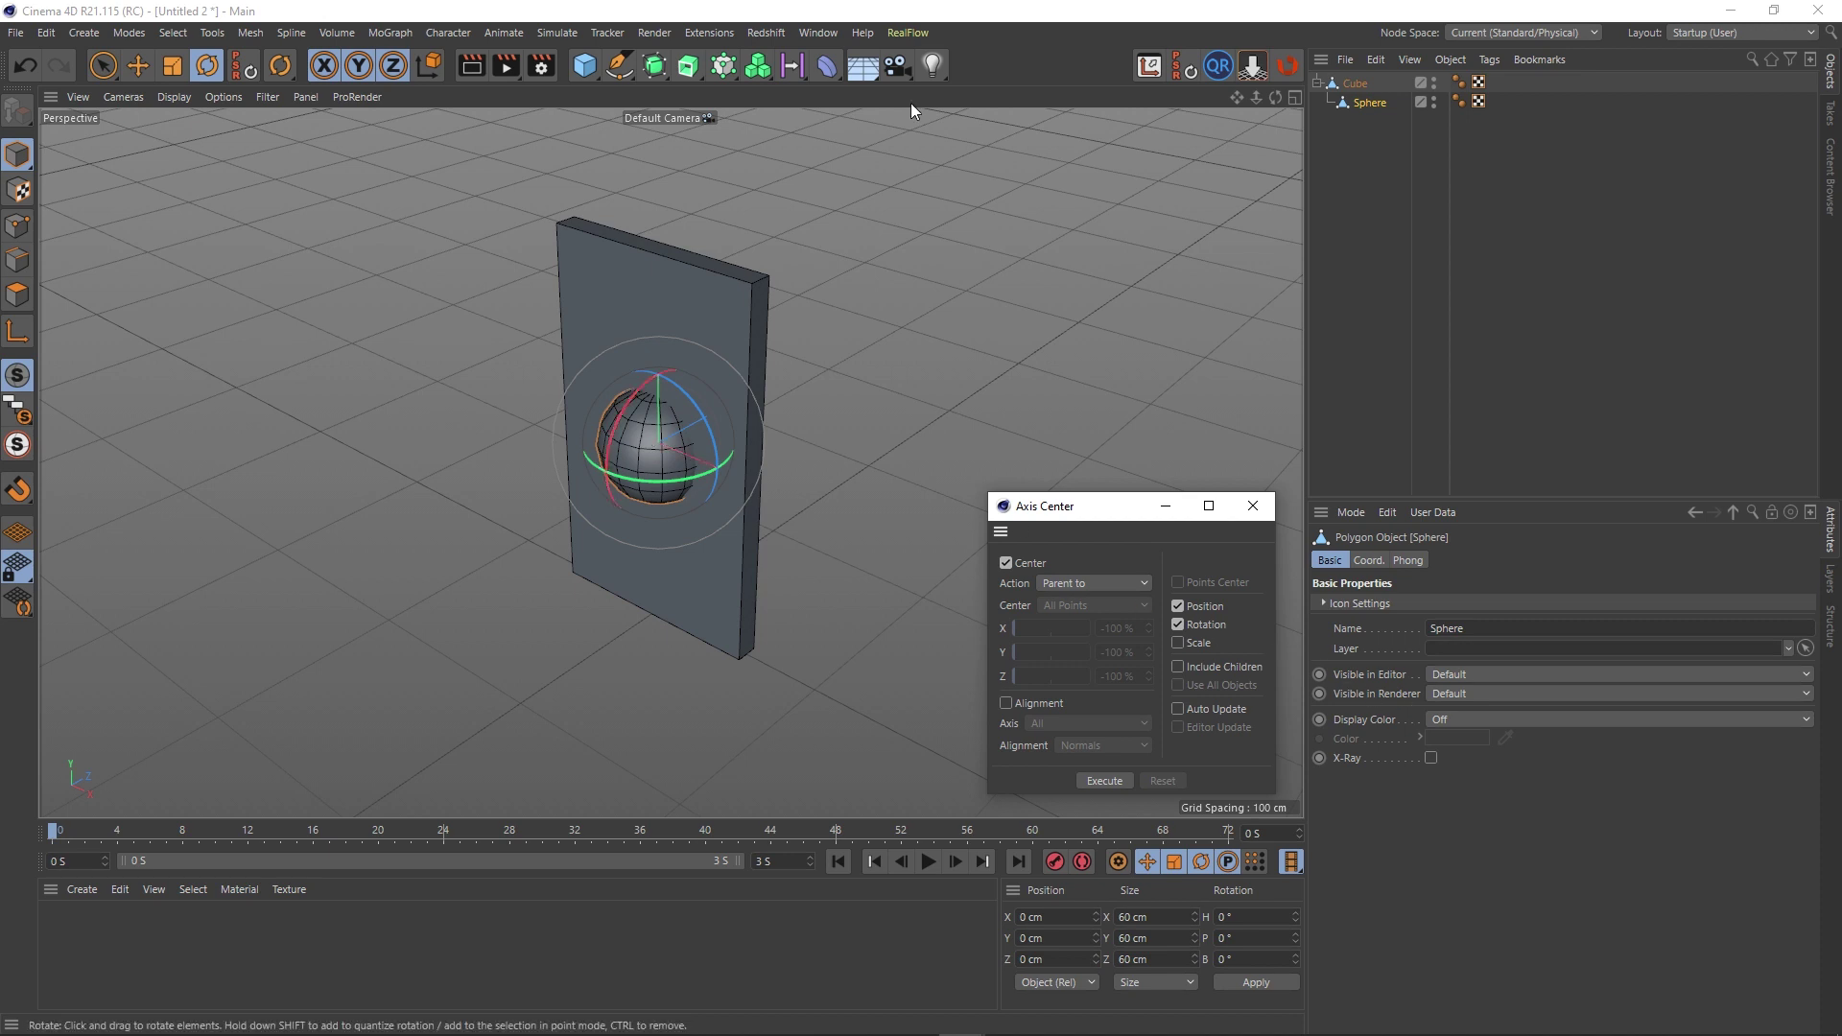
Unparent the sphere, rotate the door freely to about H -11.6°, P 12.1°, B 64.6°, and make the sphere its child again.
left_click_drag(1368, 103, 1356, 83)
left_click(1356, 83)
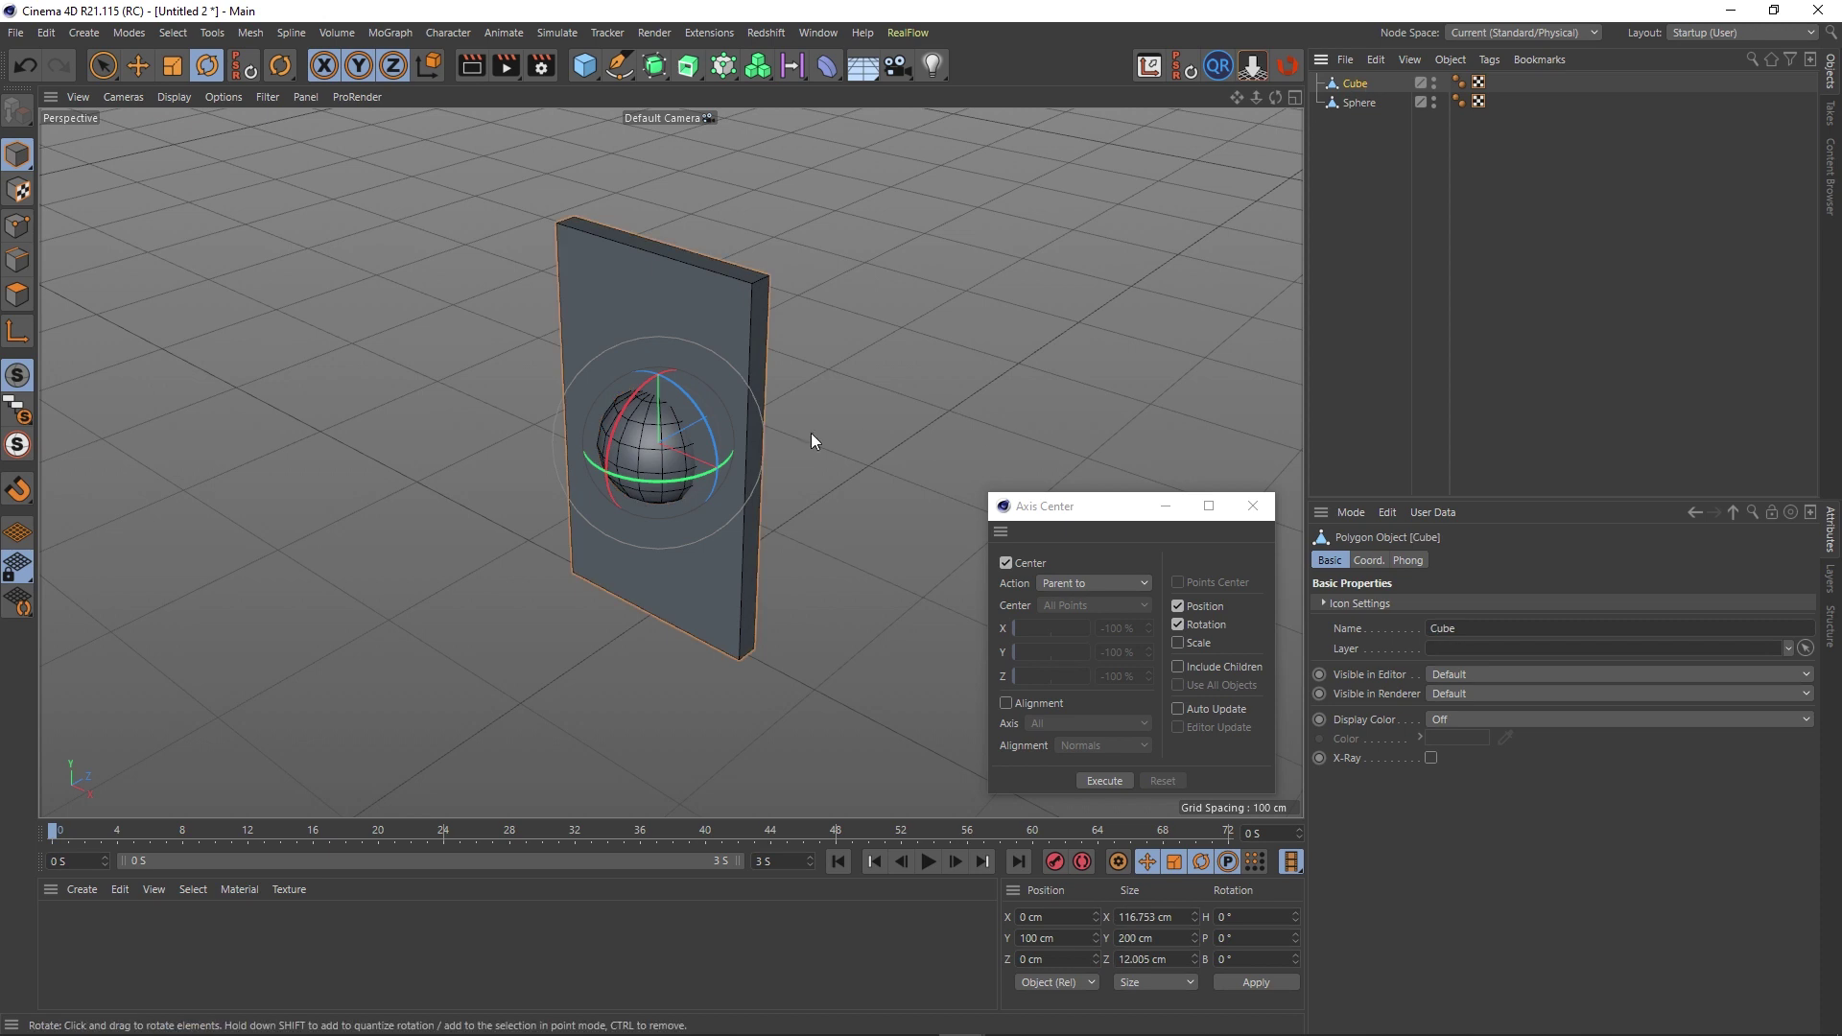
left_click_drag(809, 434, 699, 522)
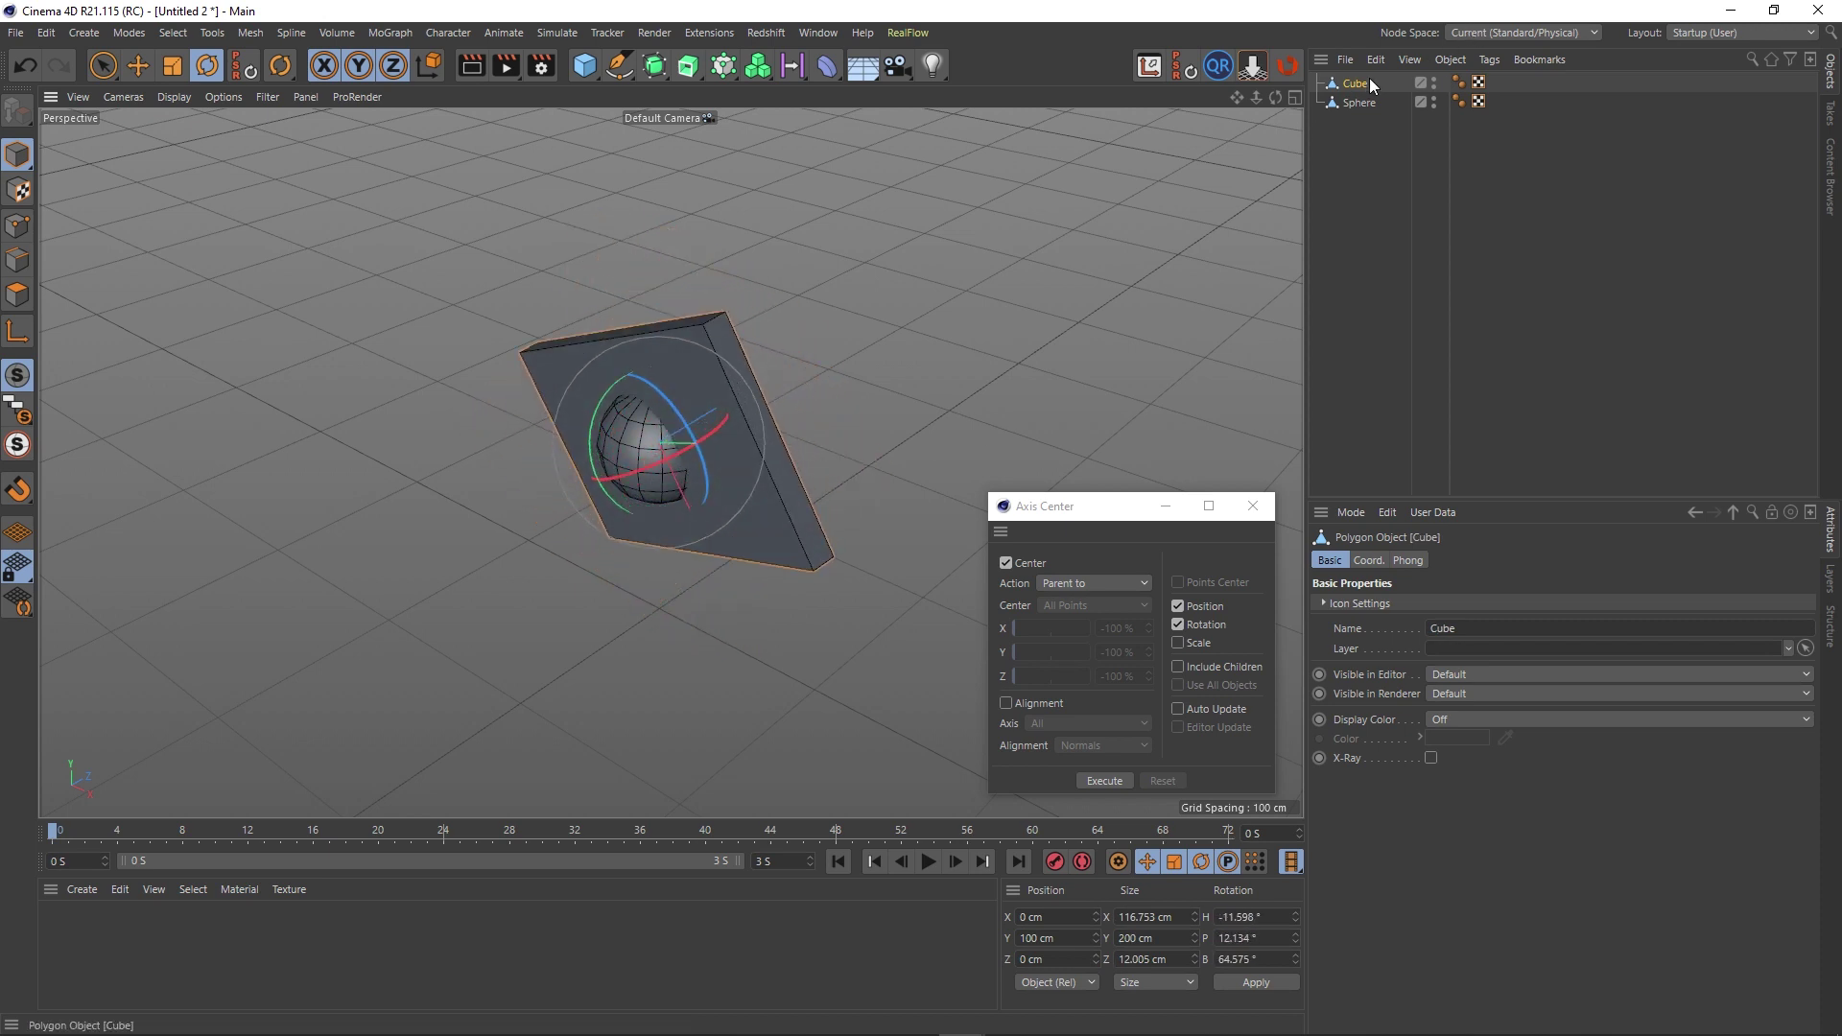
left_click_drag(1362, 103, 1356, 84)
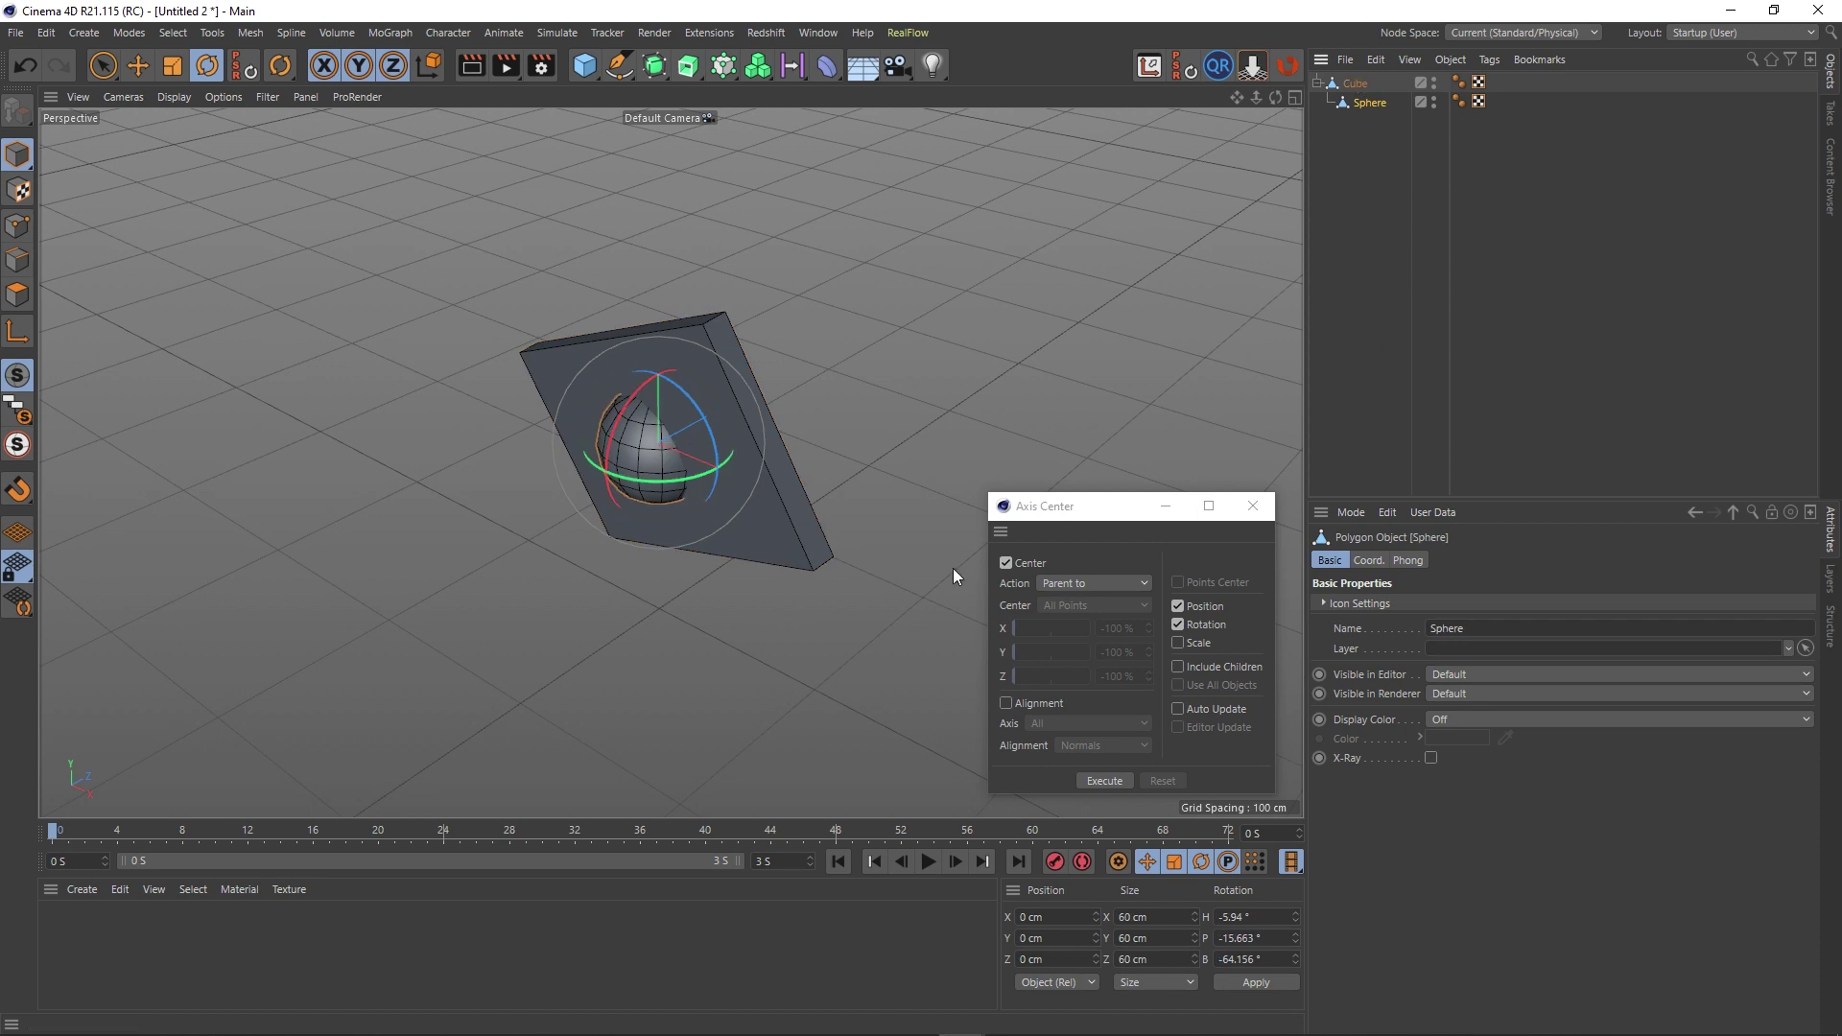
Move the child sphere away from the door to about X 28, Y -76, Z 271 cm, and try the Parent to action.
left_click(137, 65)
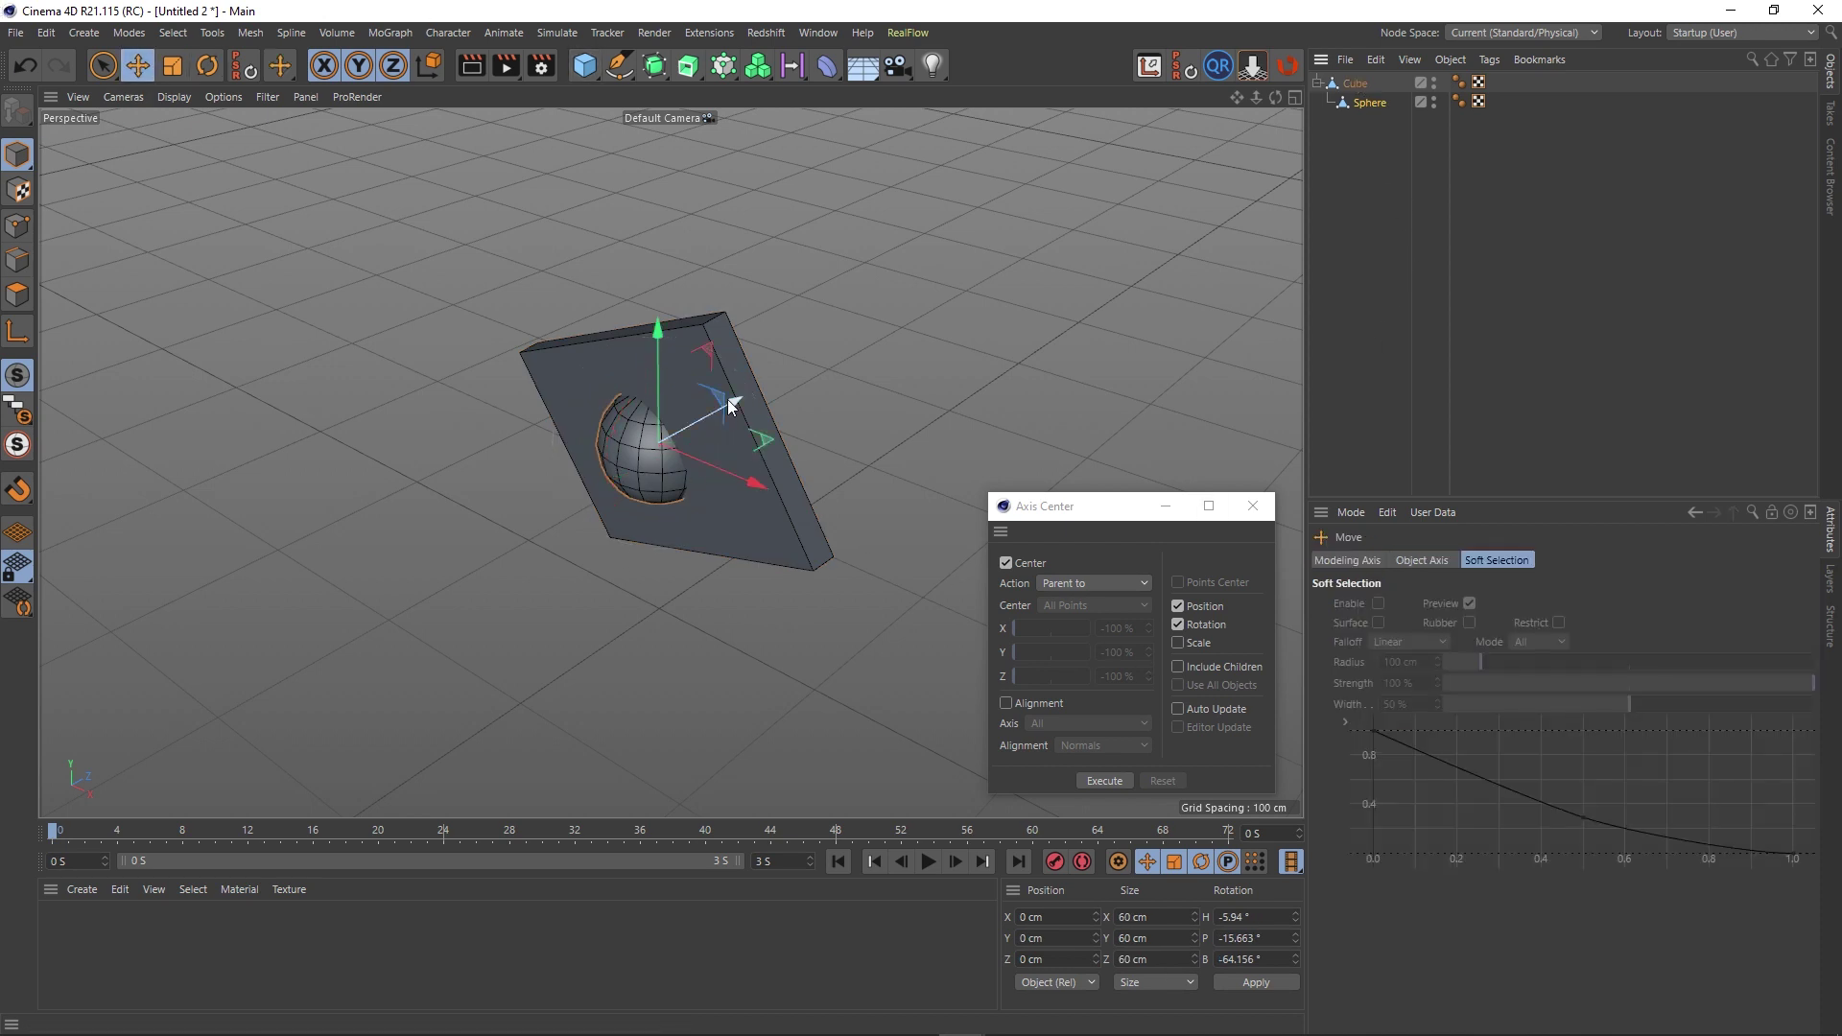
left_click_drag(728, 399, 1010, 269)
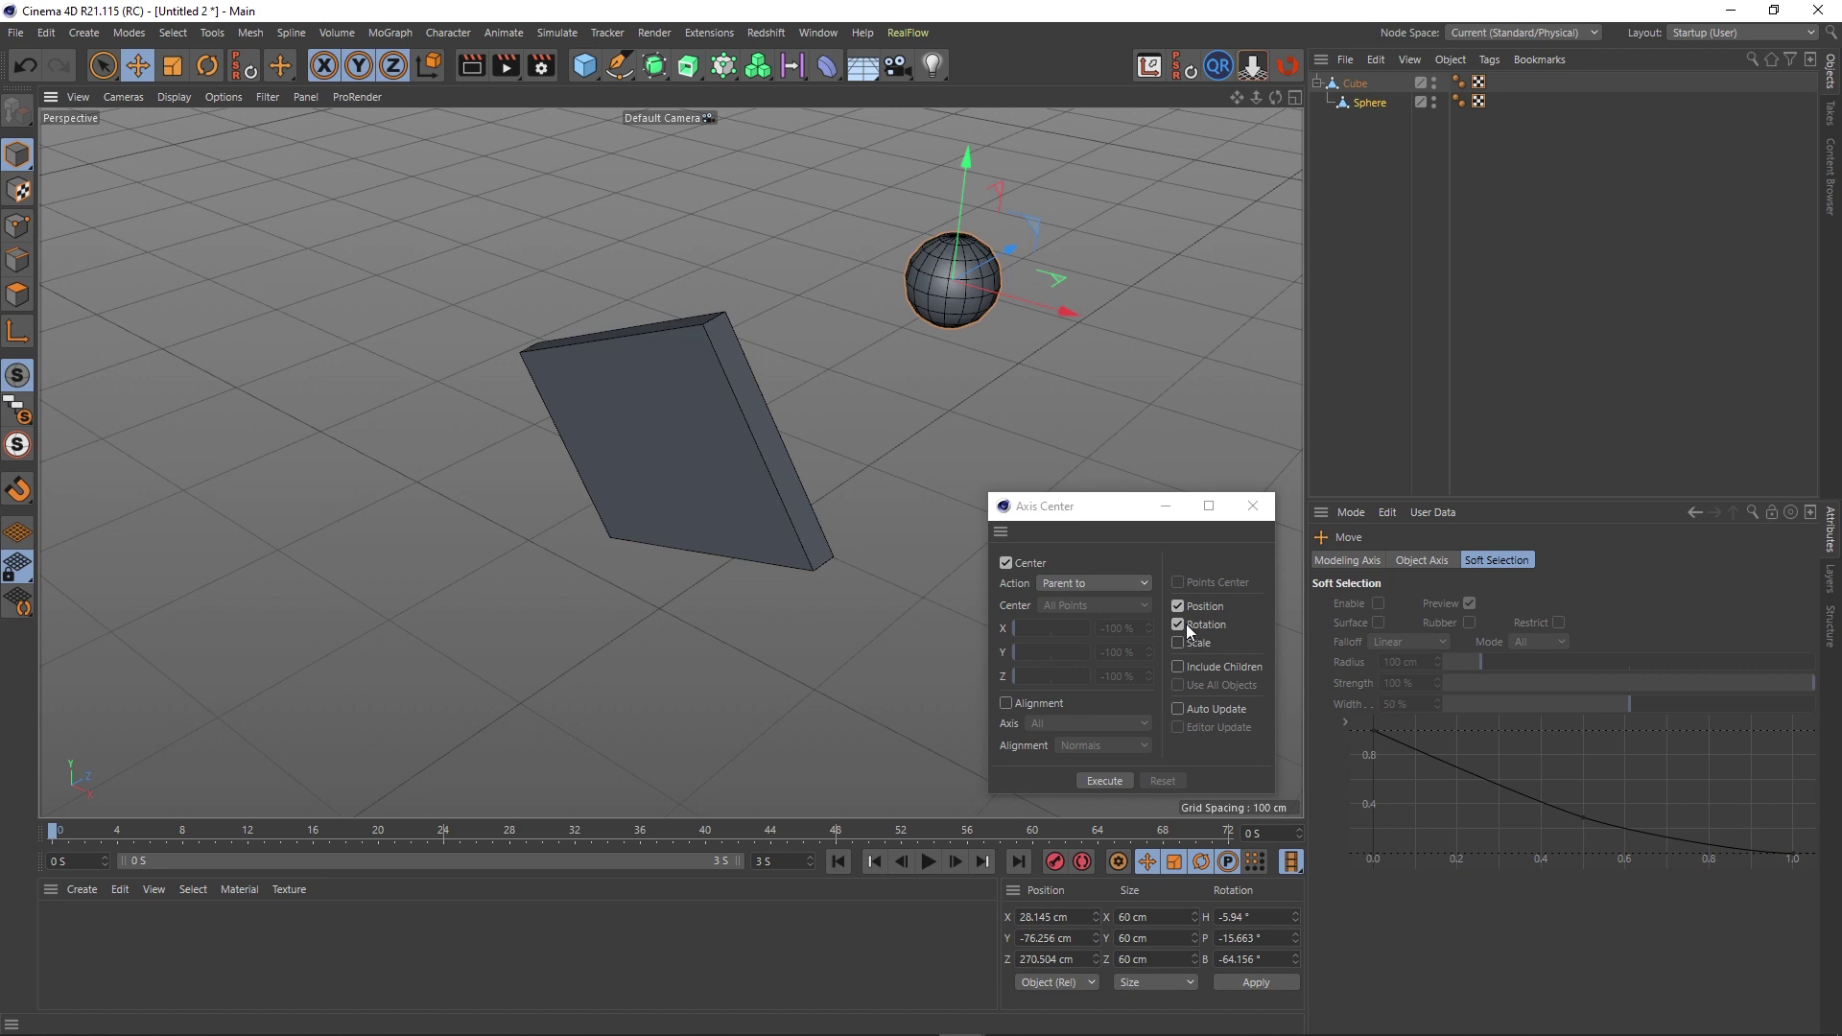
left_click(1090, 780)
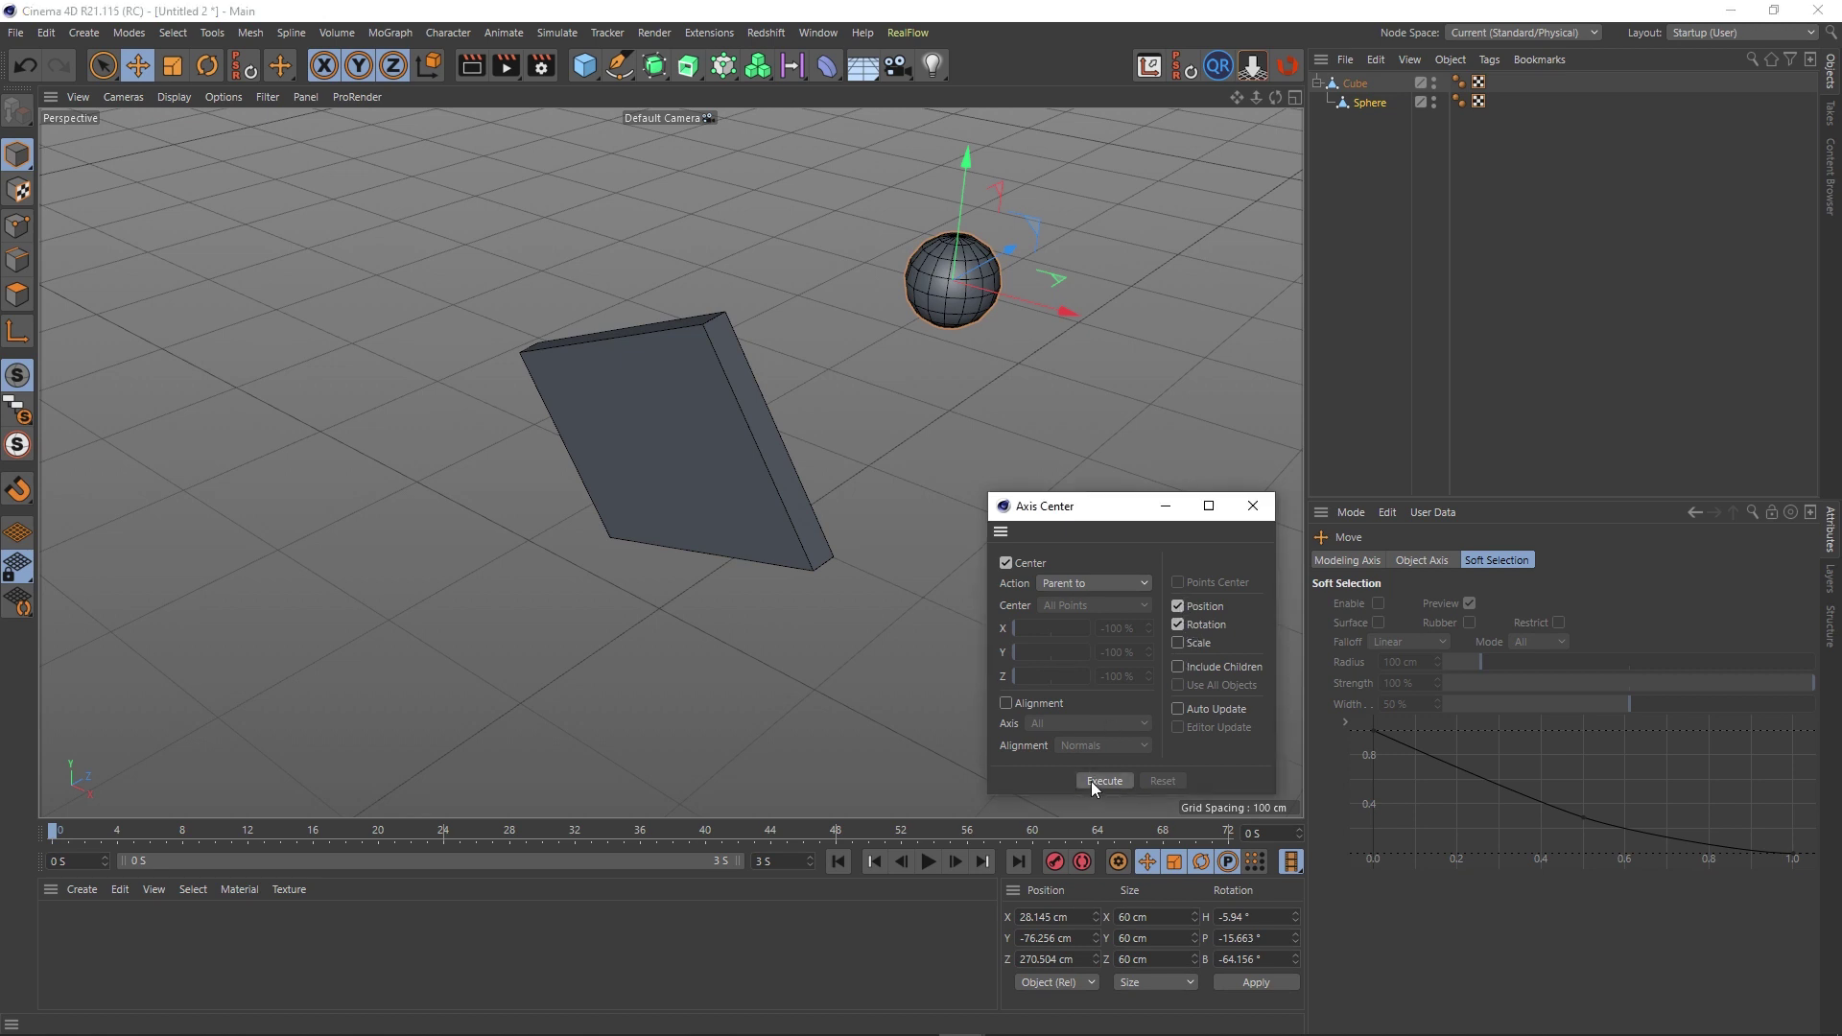
key("ctrl+z")
Set the action to To Parent, try it on the sphere with Position and Rotation enabled, and undo the result.
left_click(1078, 581)
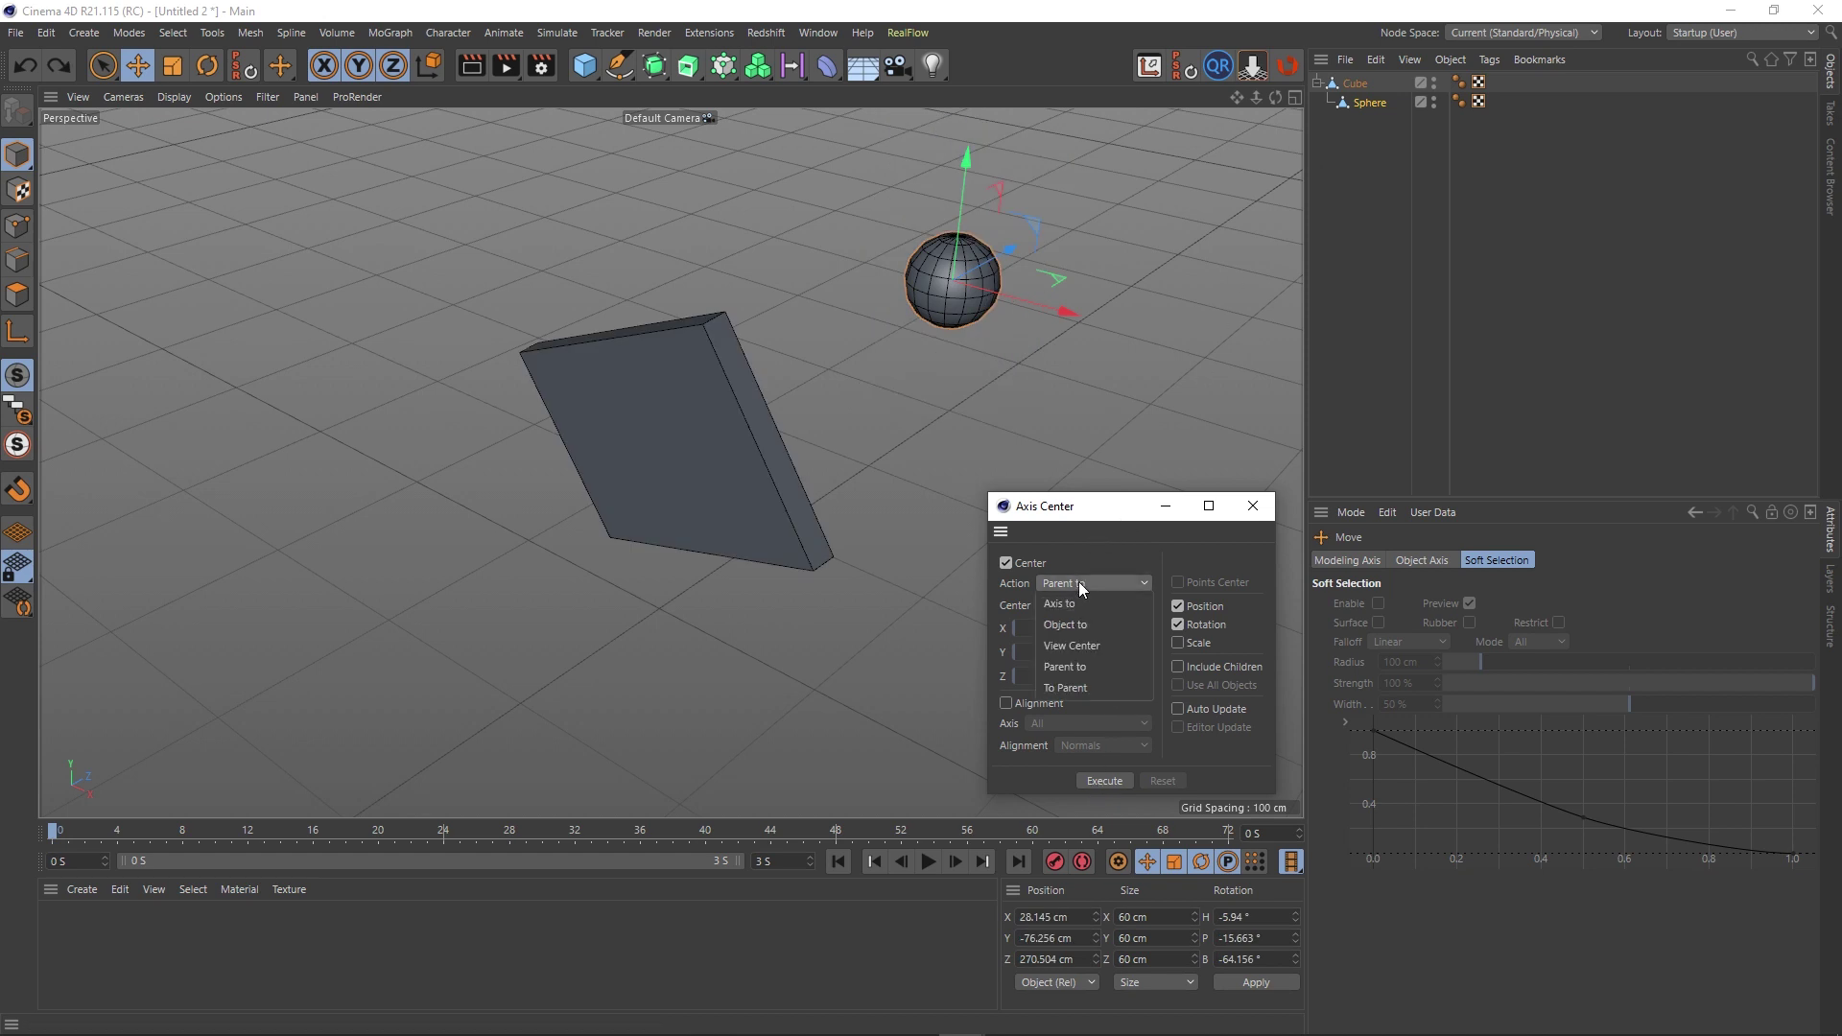
left_click(1061, 688)
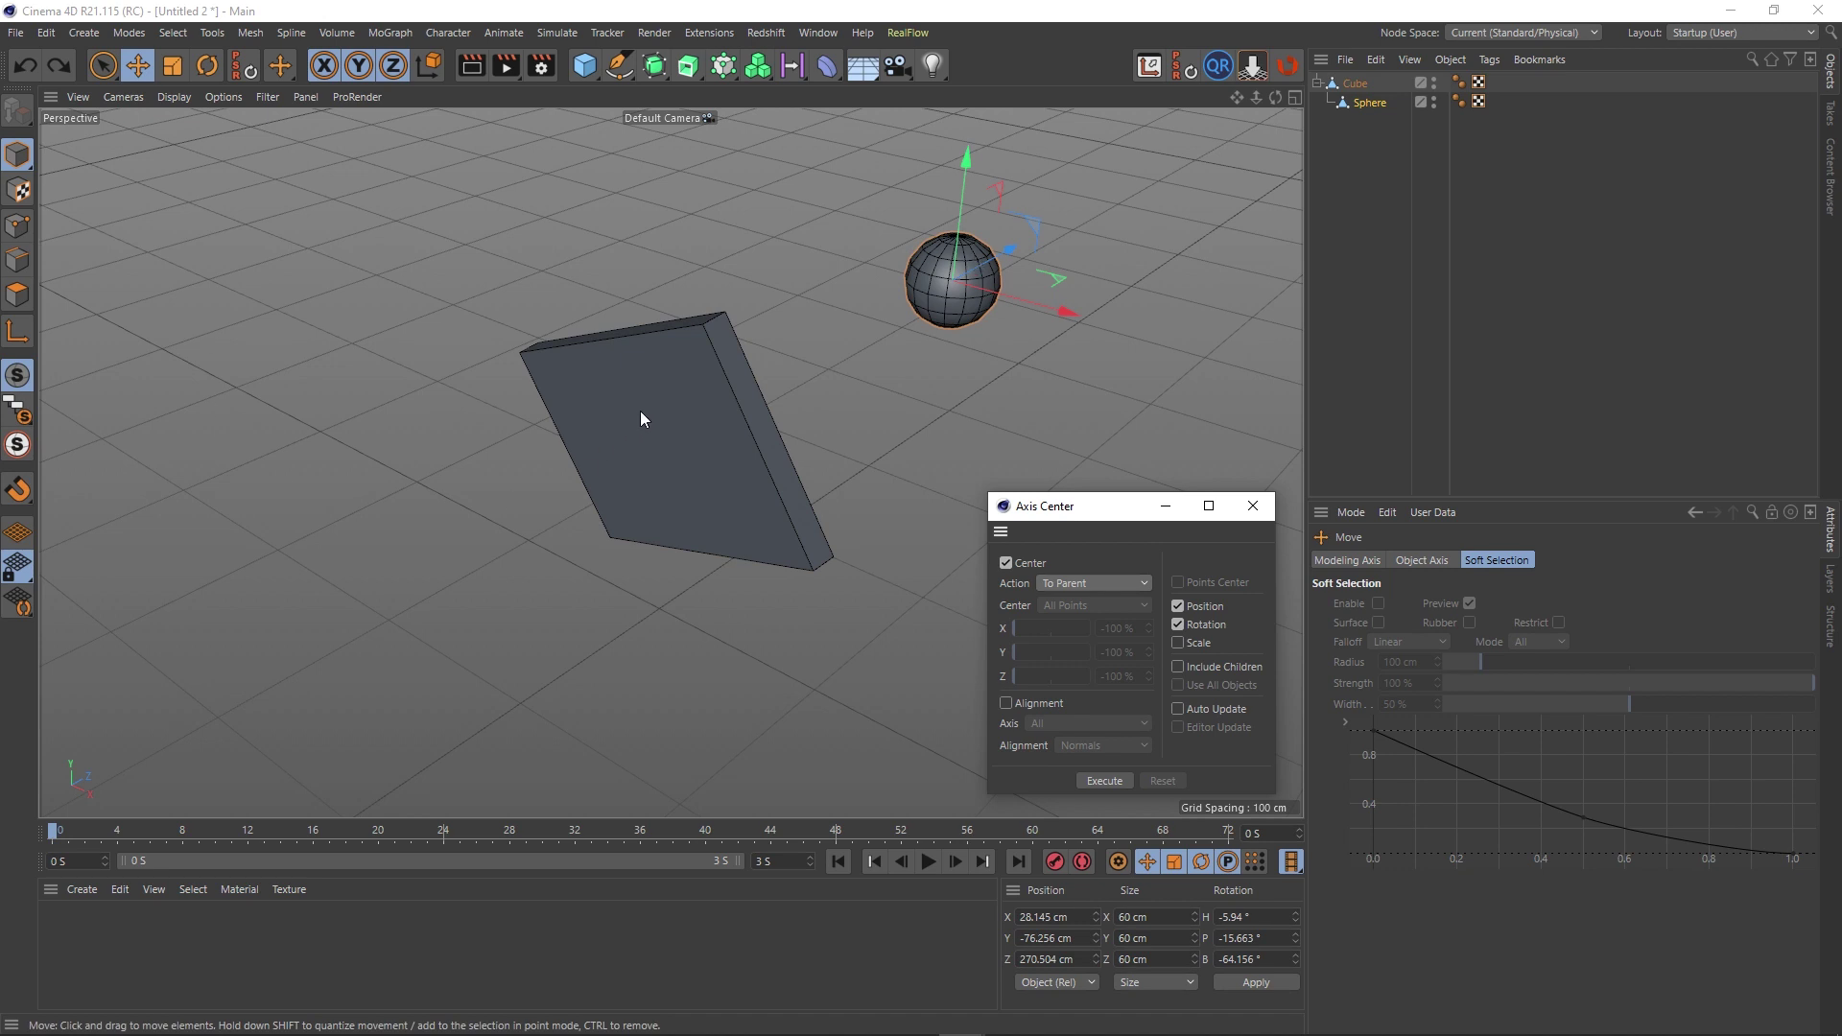
left_click(1105, 781)
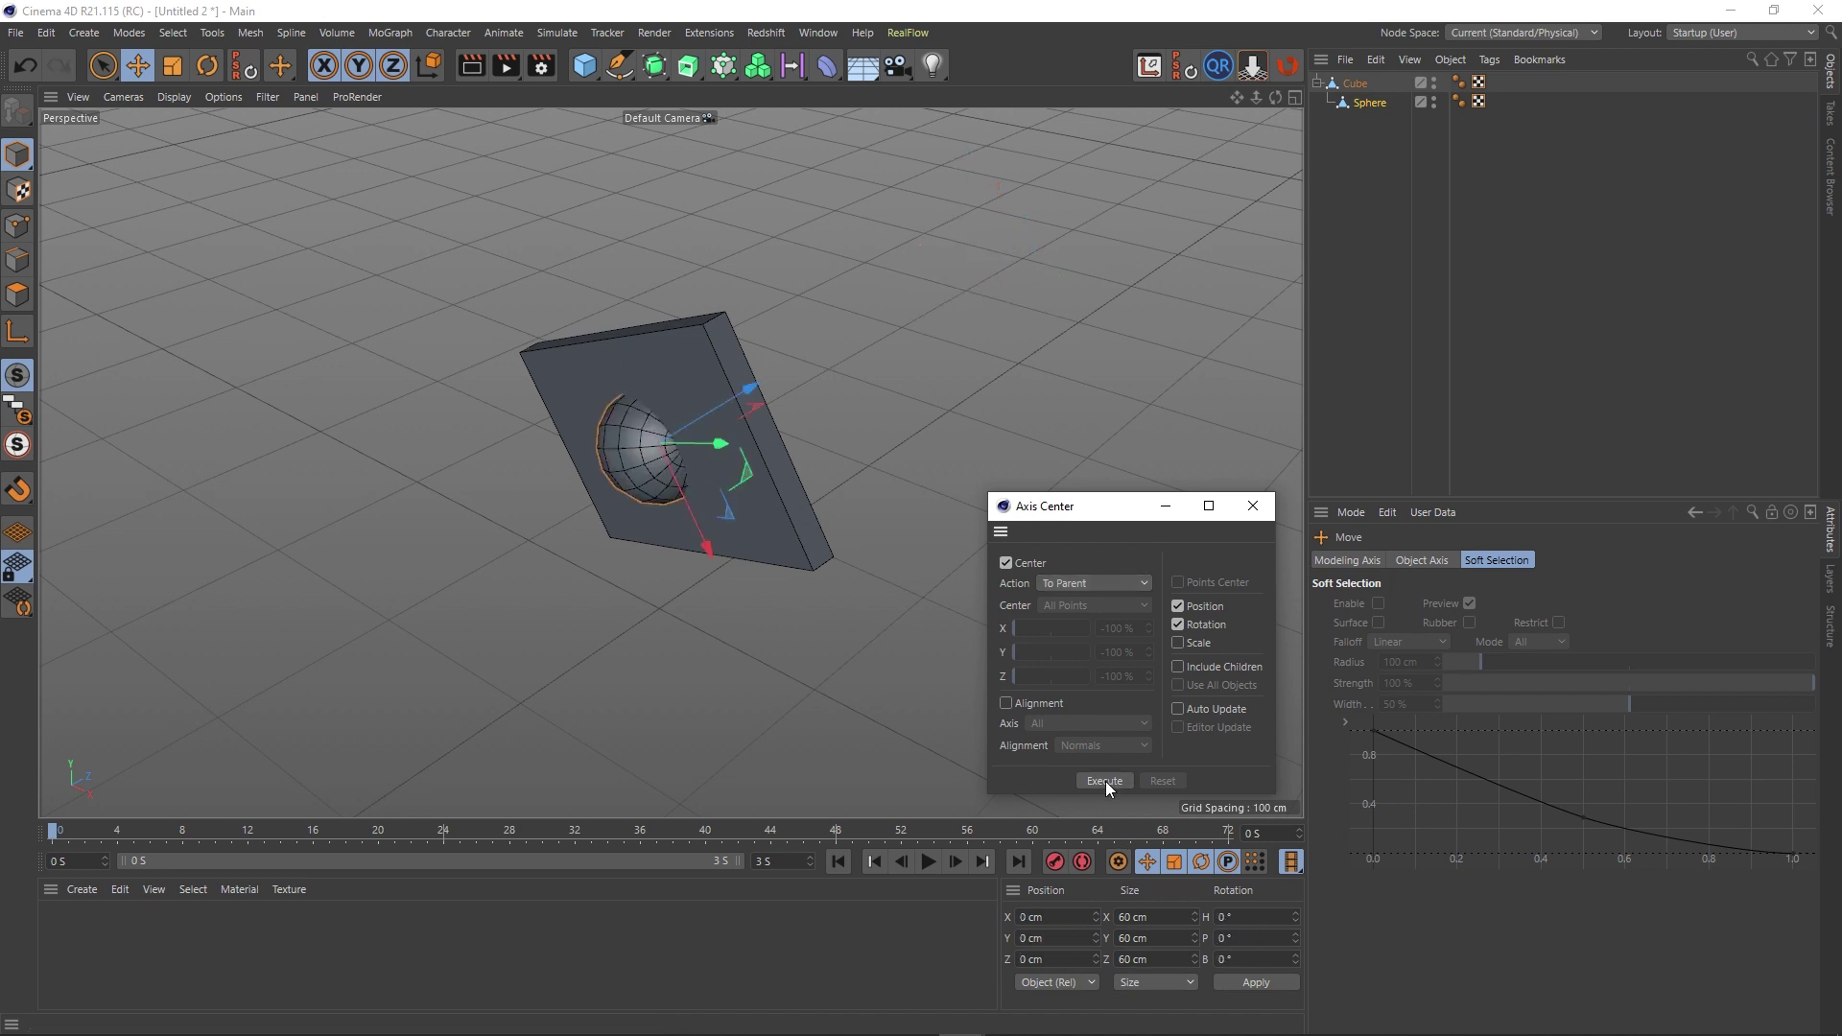
left_click_drag(629, 497, 752, 453, "alt")
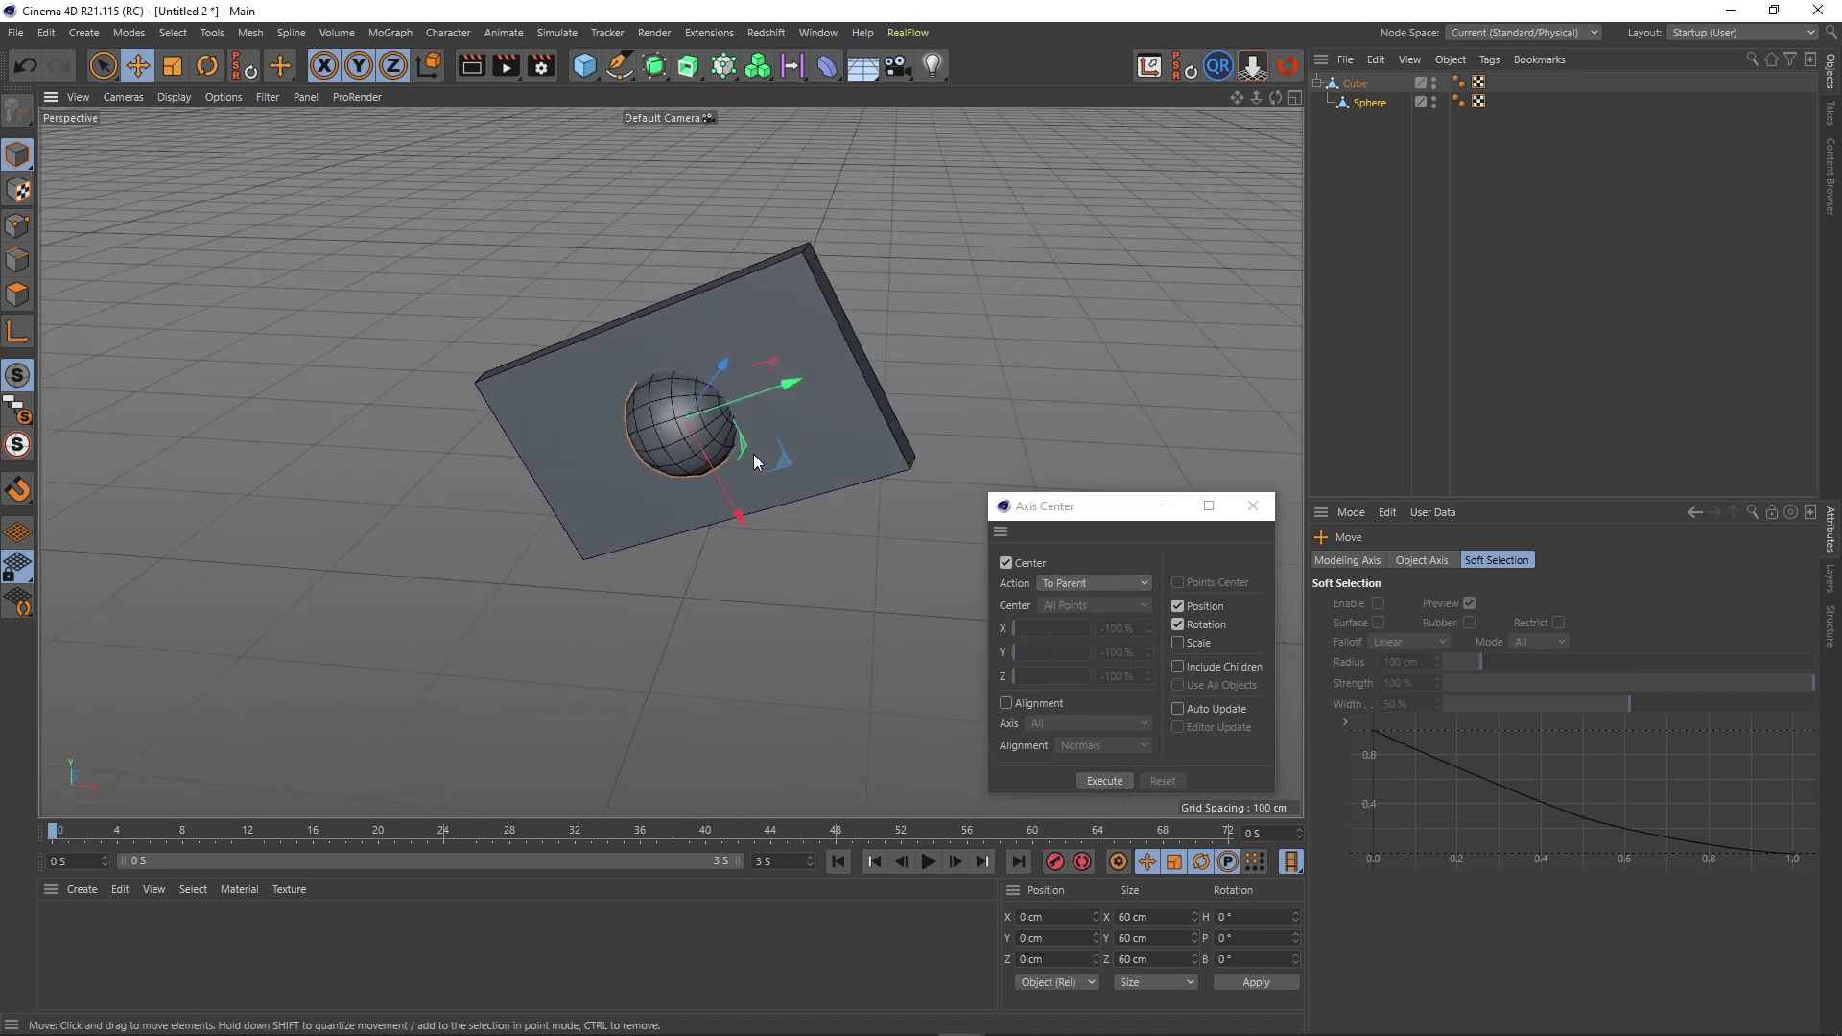
left_click_drag(634, 376, 568, 470, "alt")
key("ctrl+z")
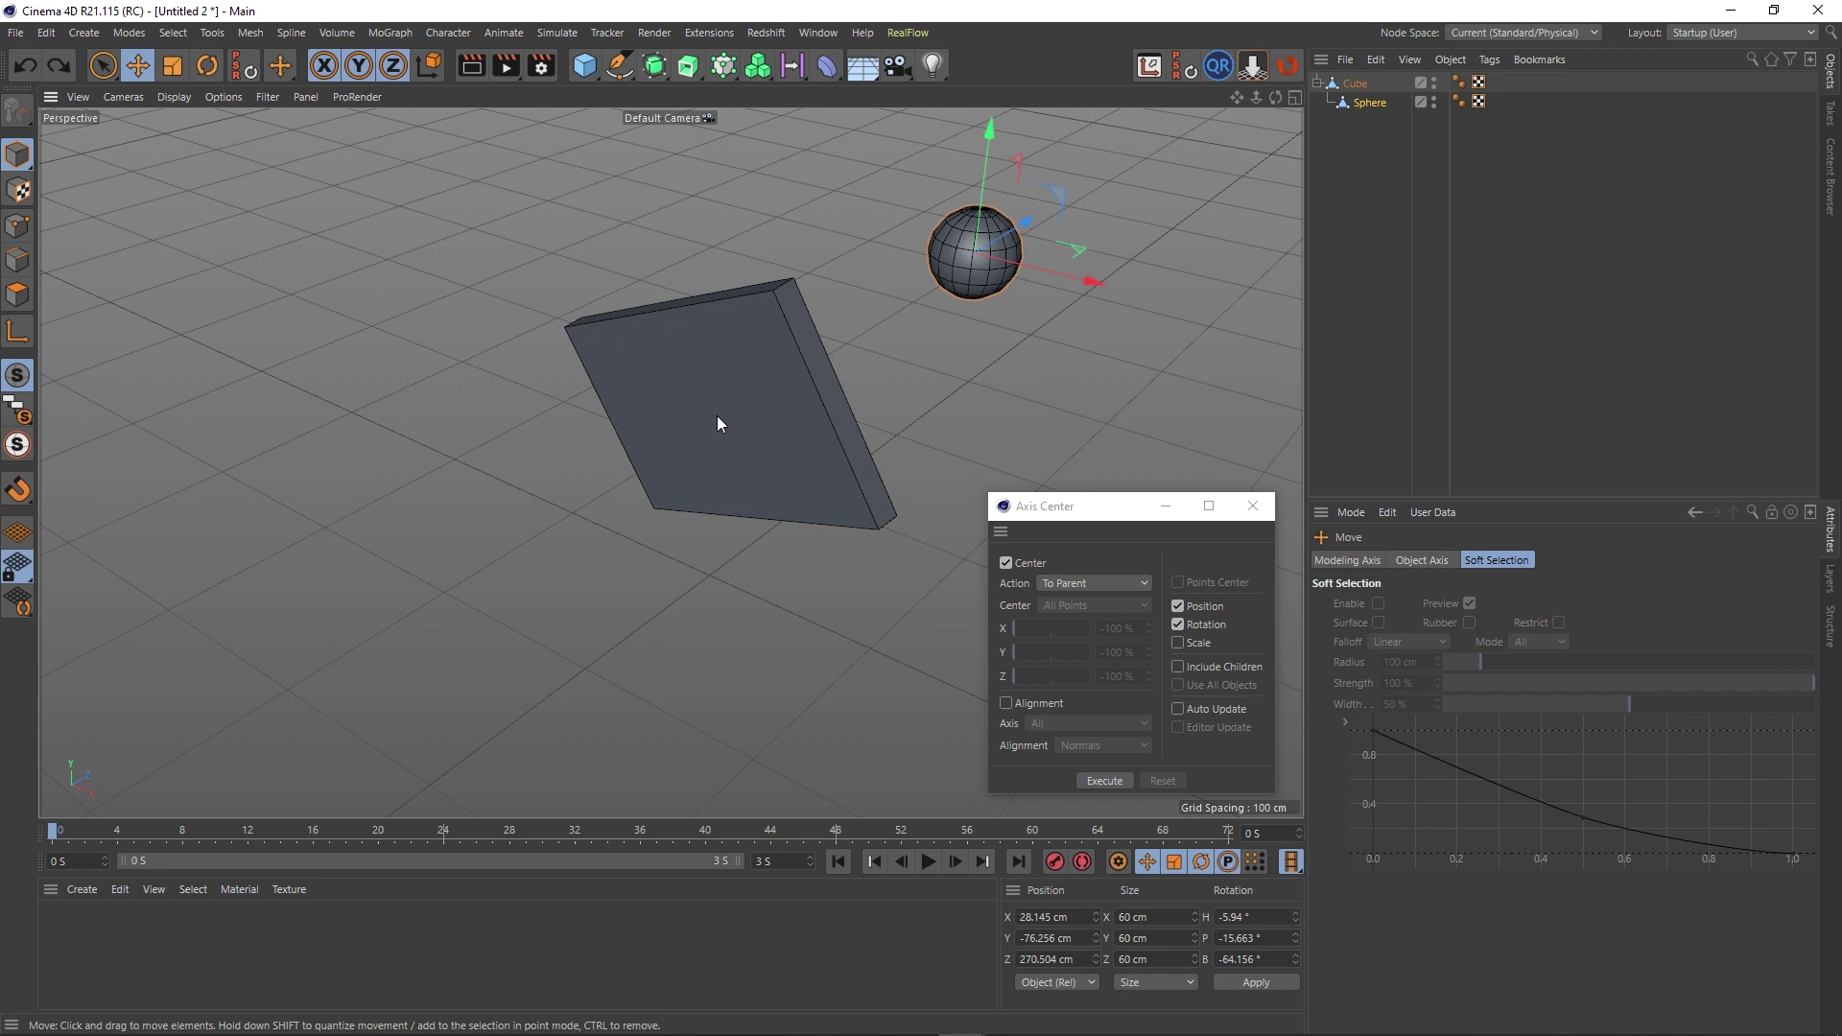
Disable Rotation and execute To Parent so the sphere takes only the door's position.
left_click(1177, 625)
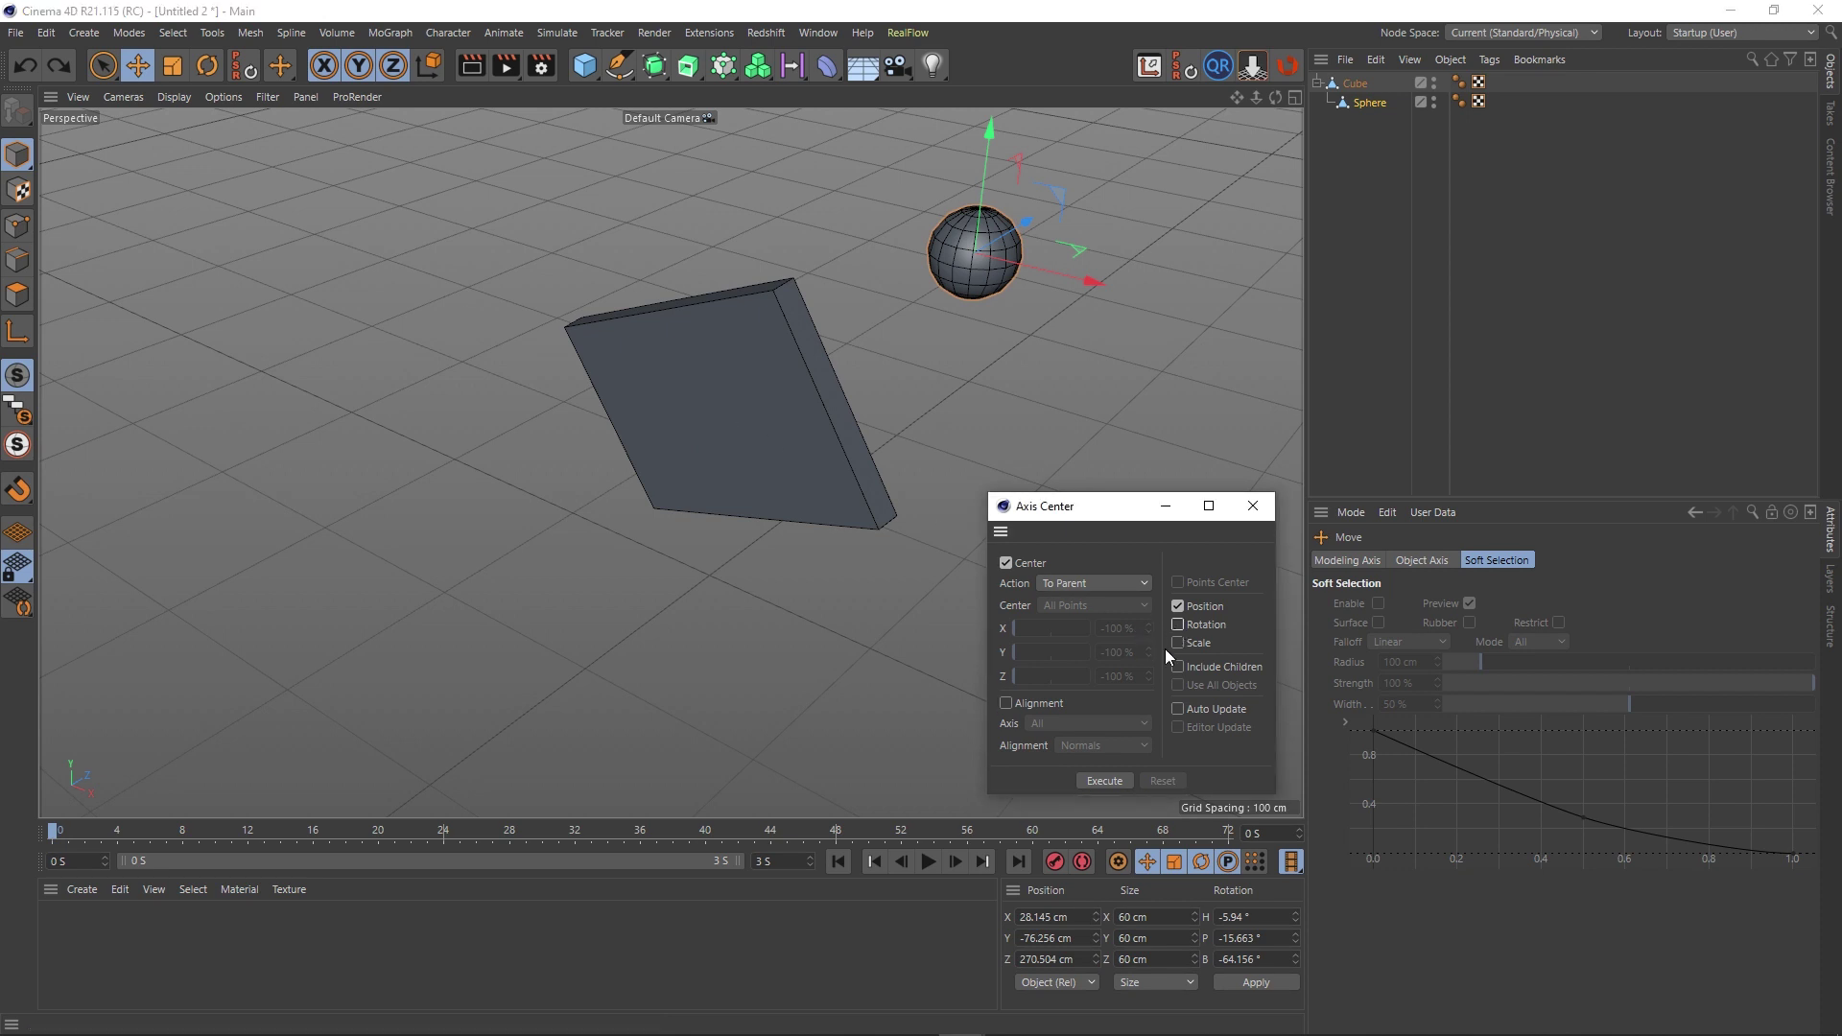
left_click(1104, 781)
left_click_drag(923, 762, 821, 424, "alt")
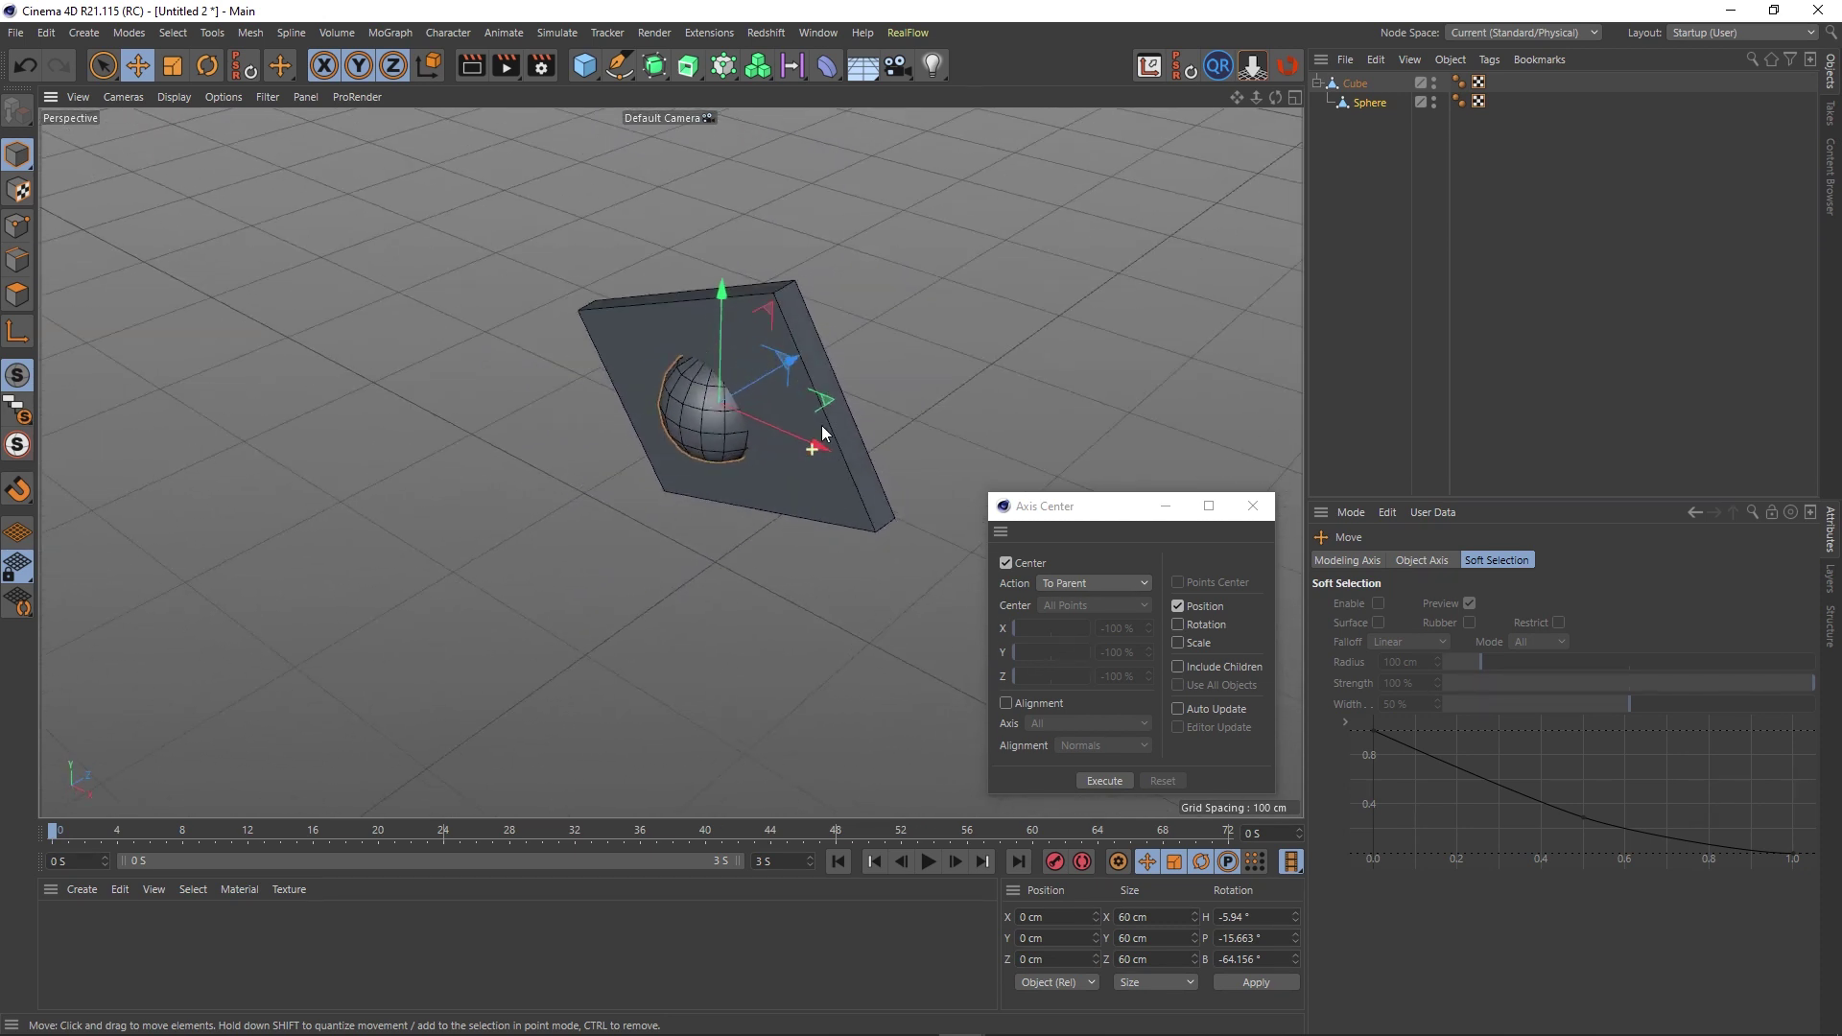
Set the Axis Center action to Axis to and reset its X, Y and Z offsets to 0 %.
left_click(1084, 584)
left_click(1072, 604)
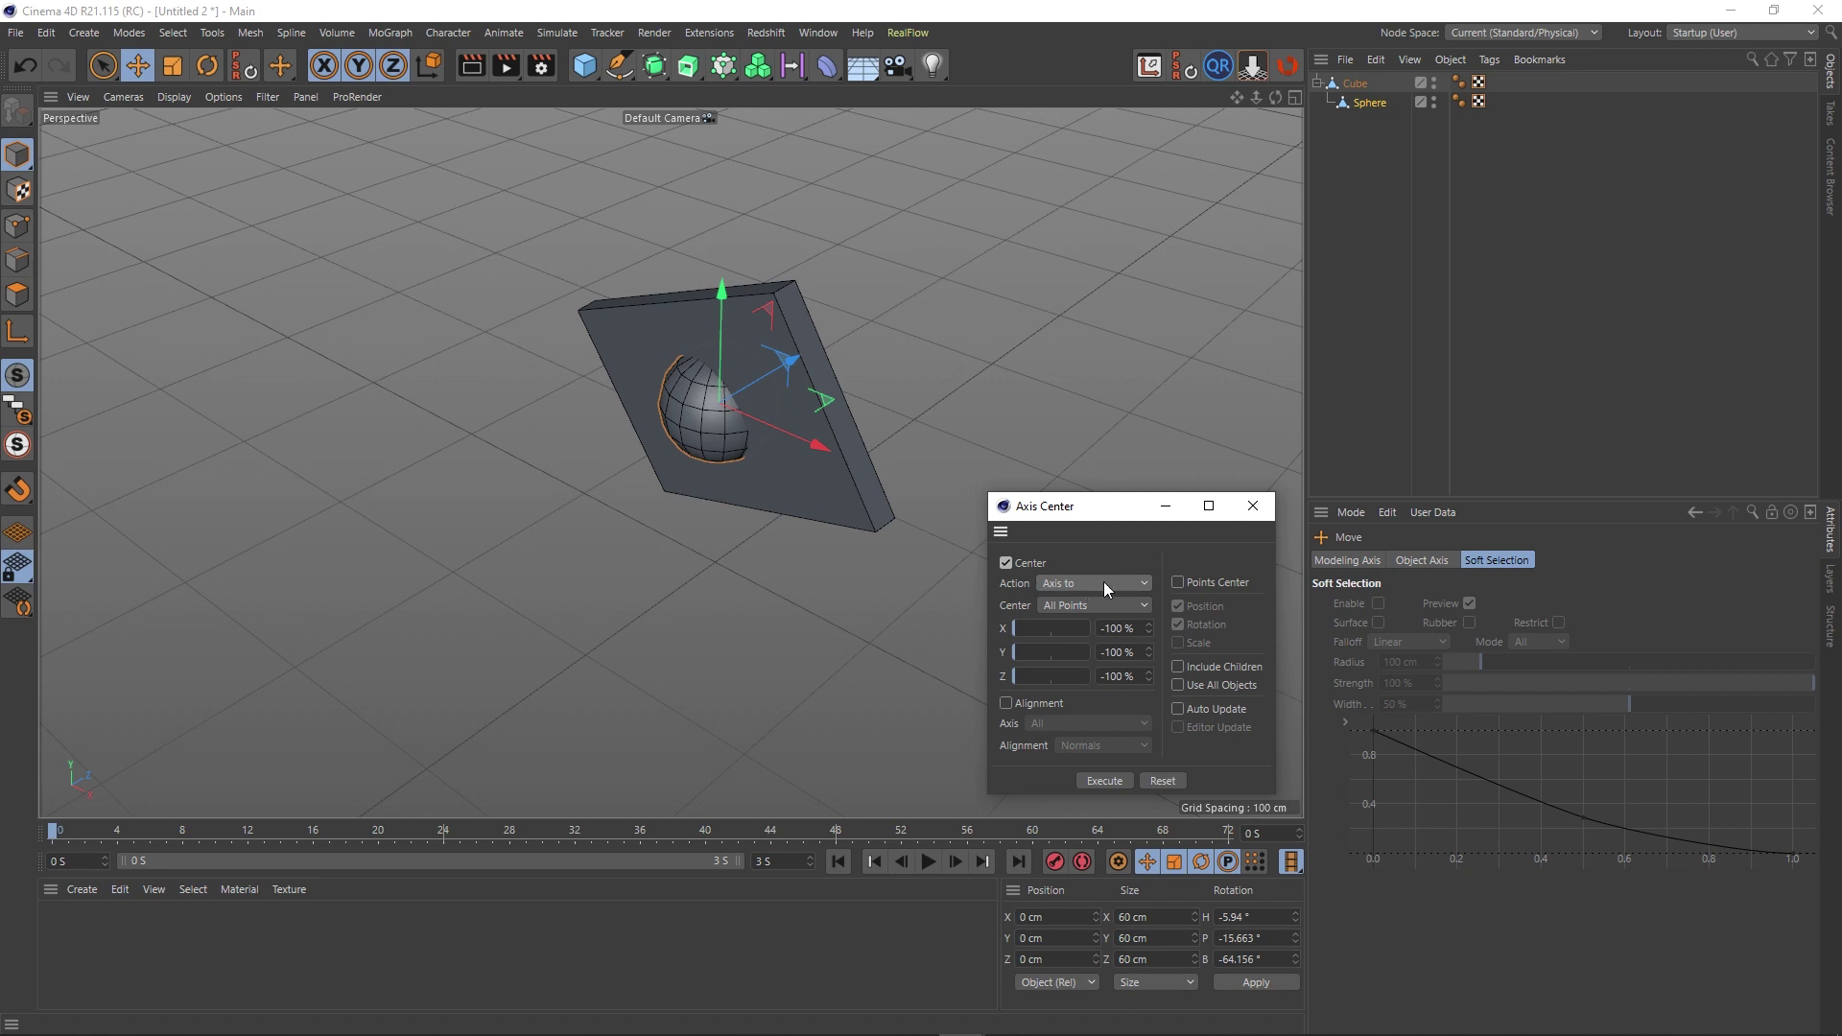
left_click(1172, 780)
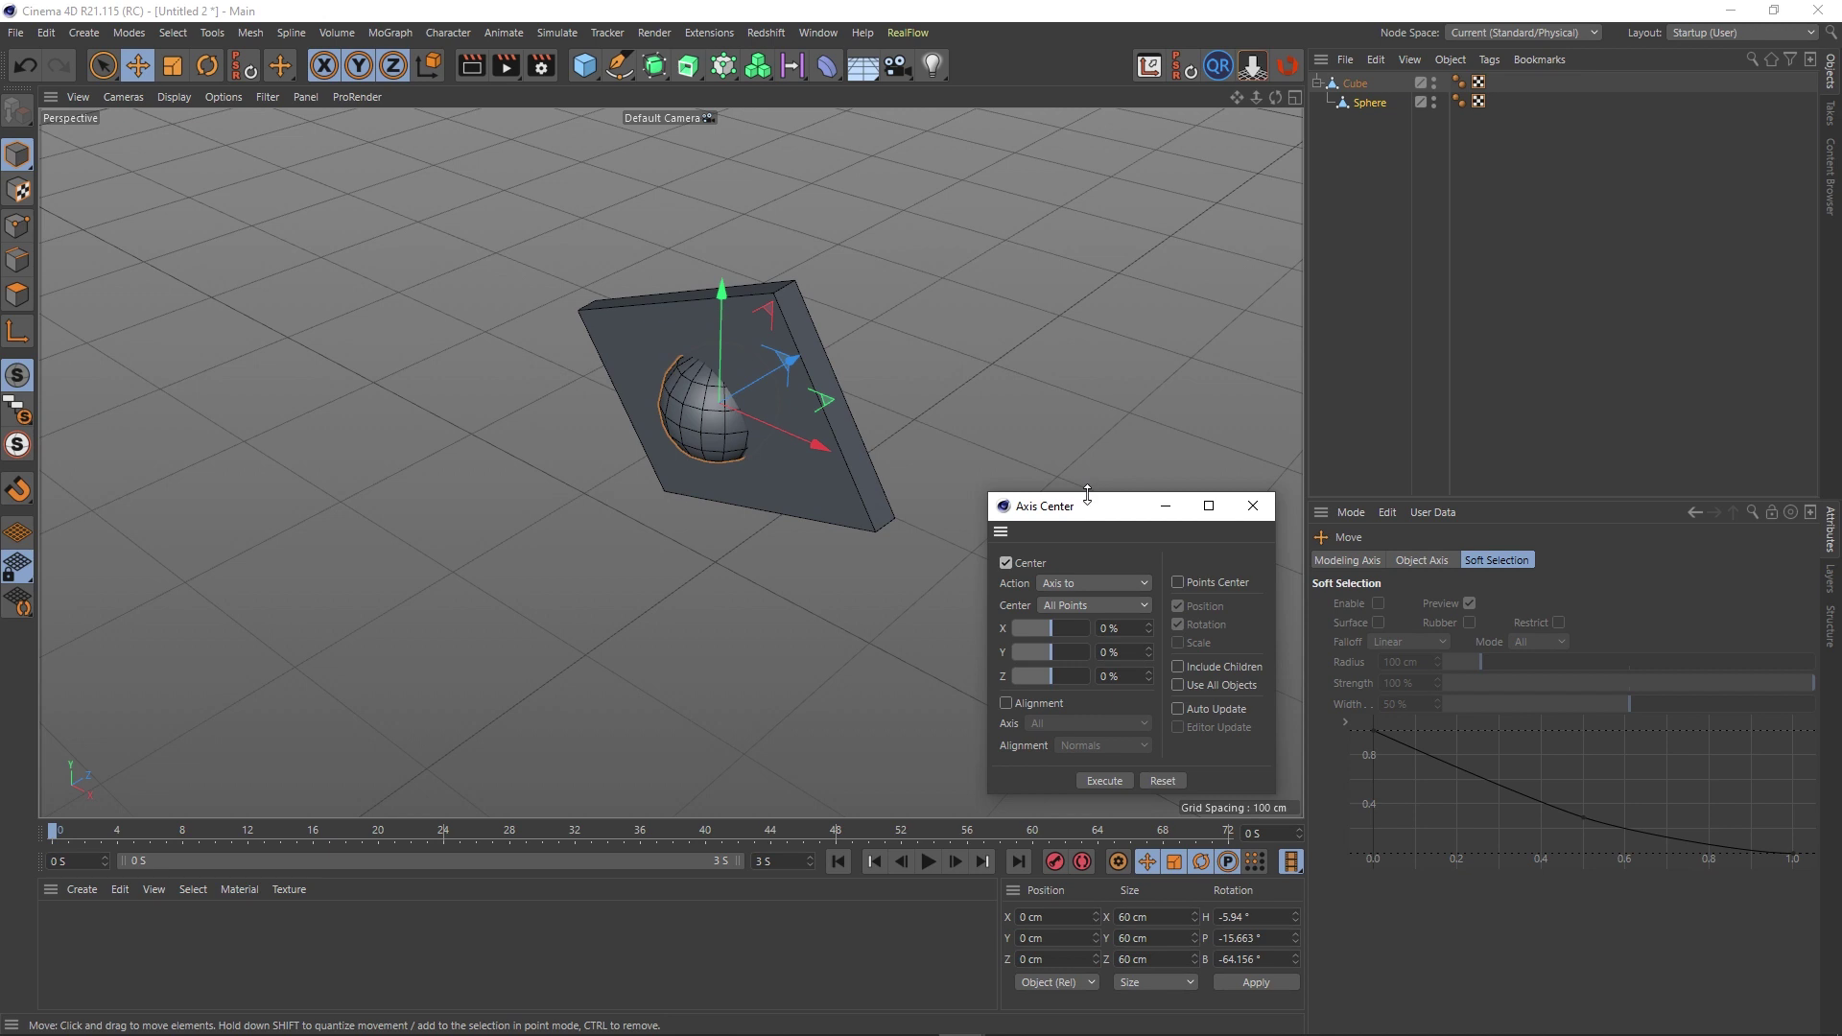
Delete the door with its child sphere and shape a new cube into a door about 106 × 200 × 11.5 cm.
left_click(1356, 89)
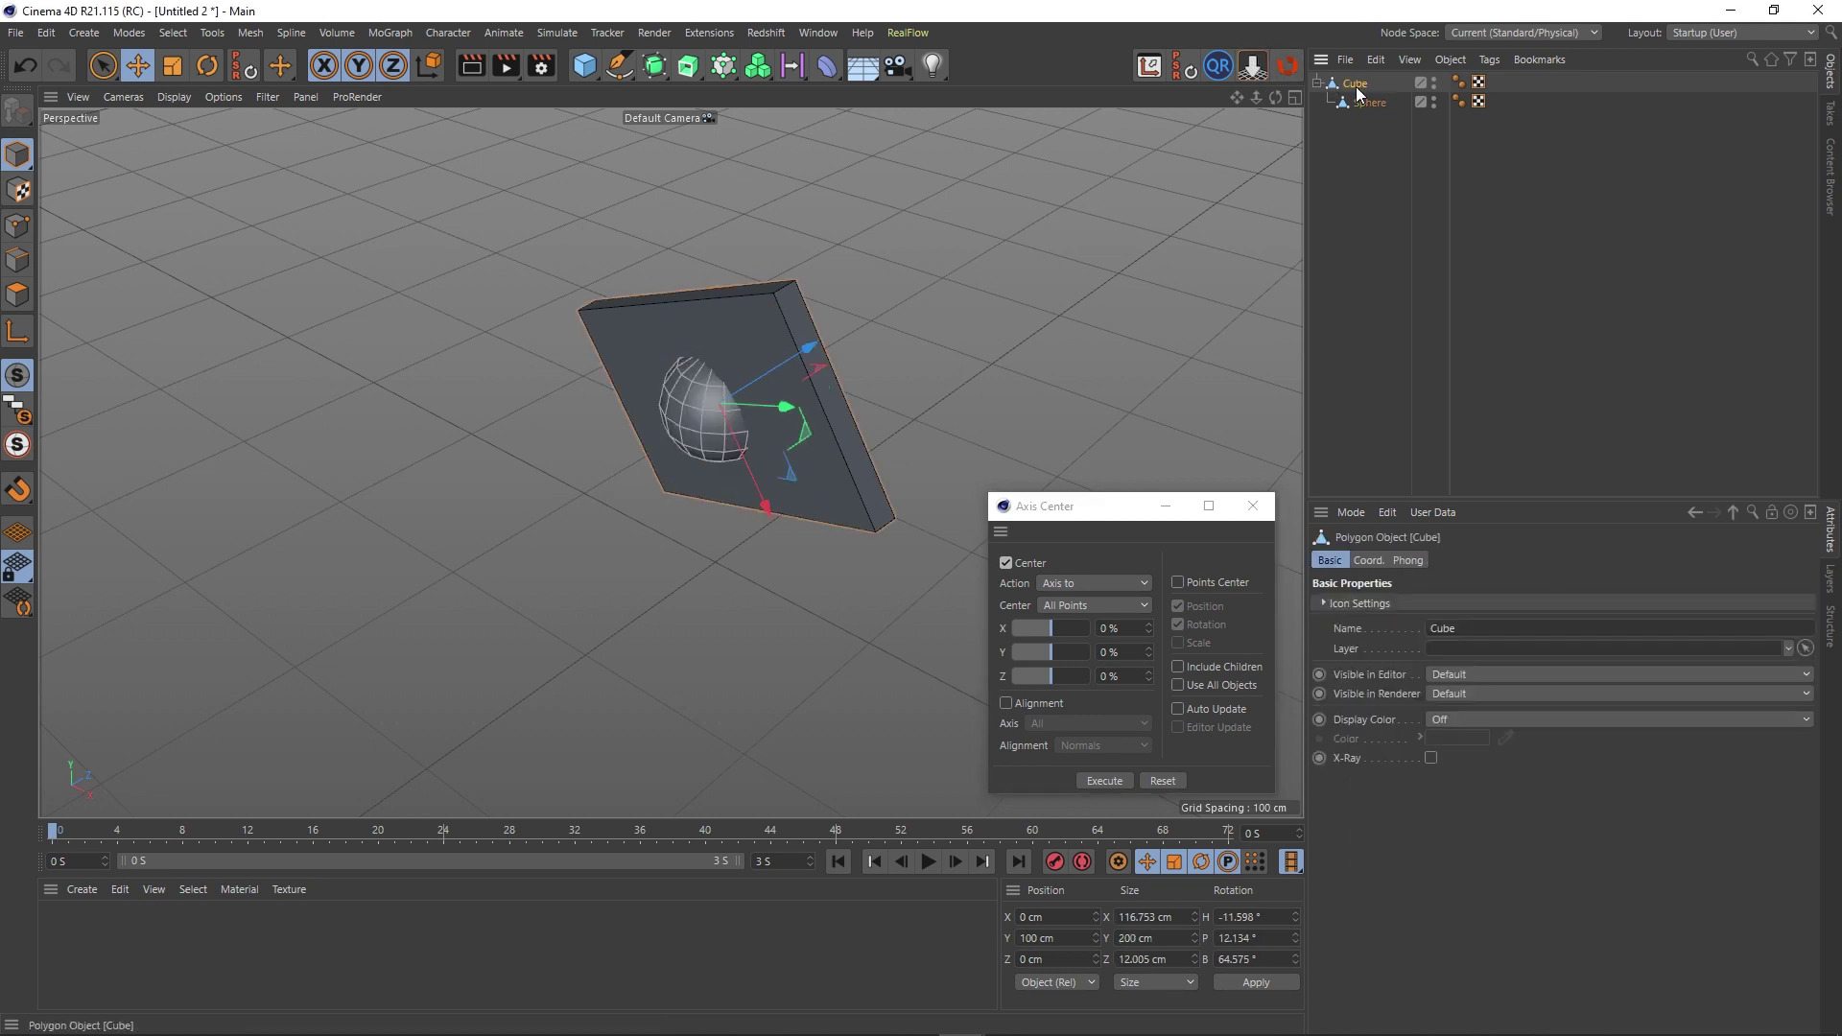
key("Delete")
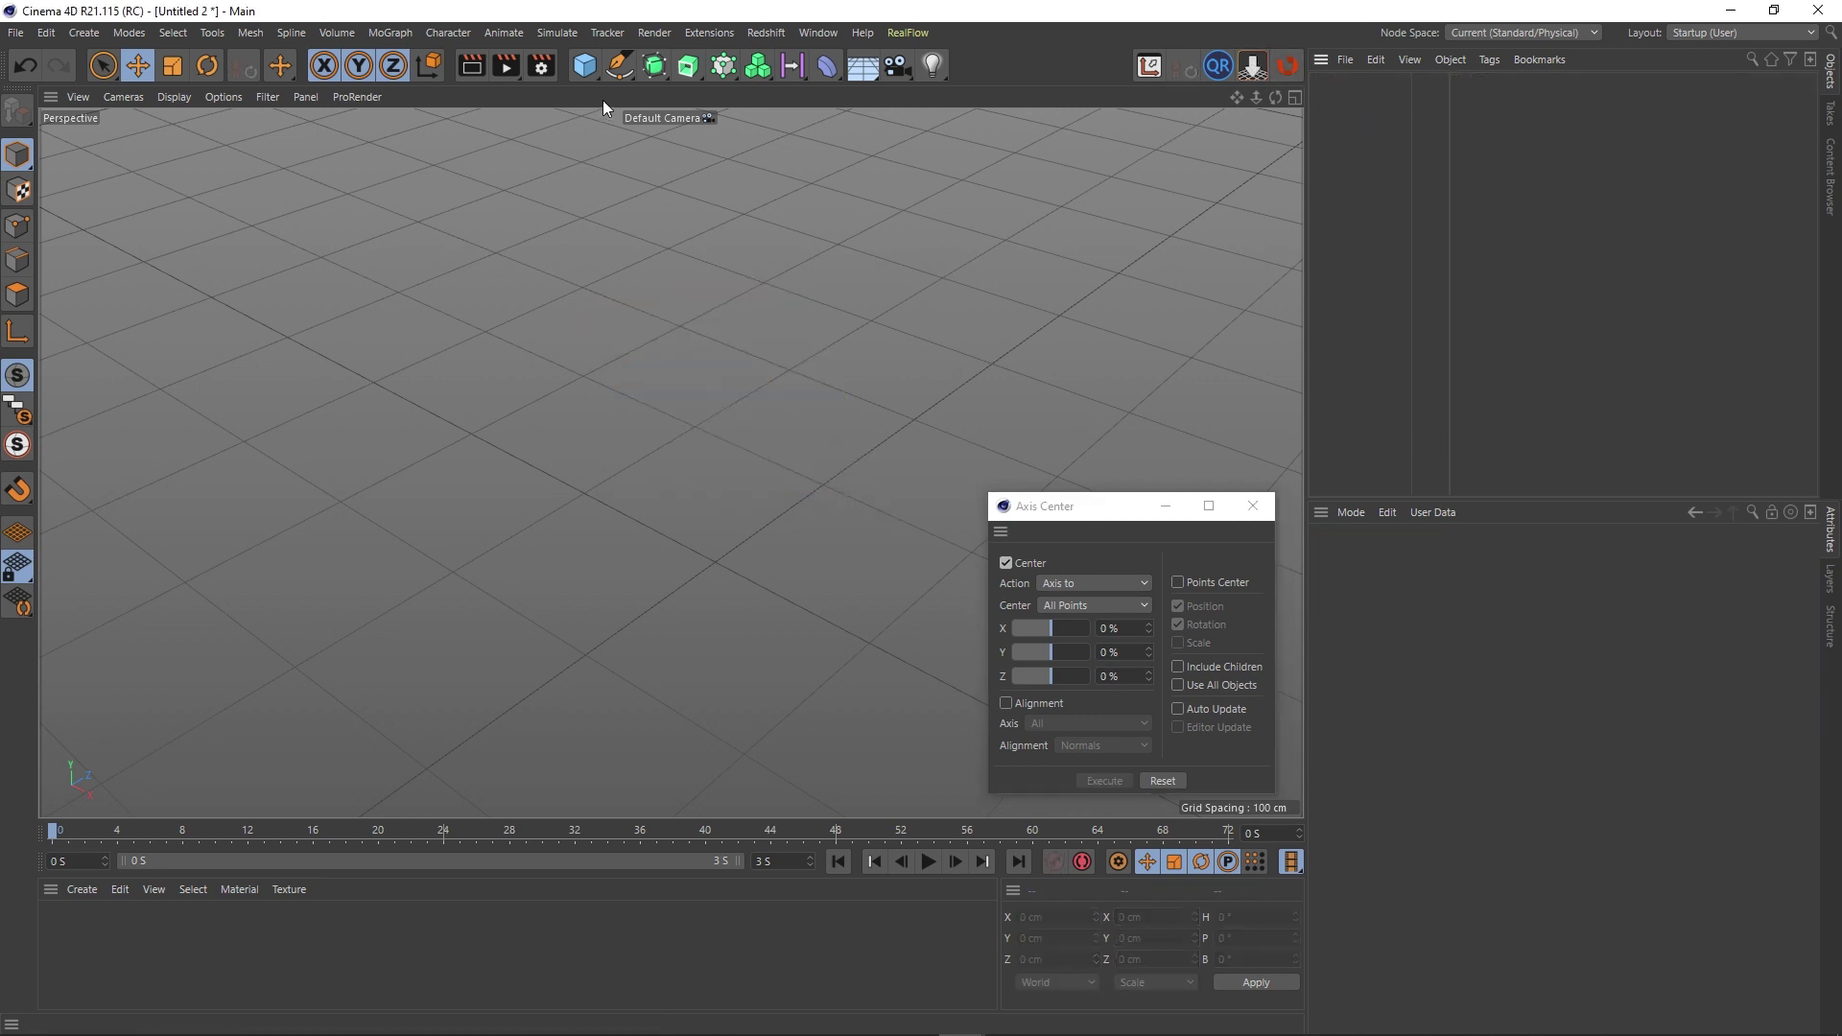
left_click(584, 65)
left_click_drag(823, 493, 722, 565)
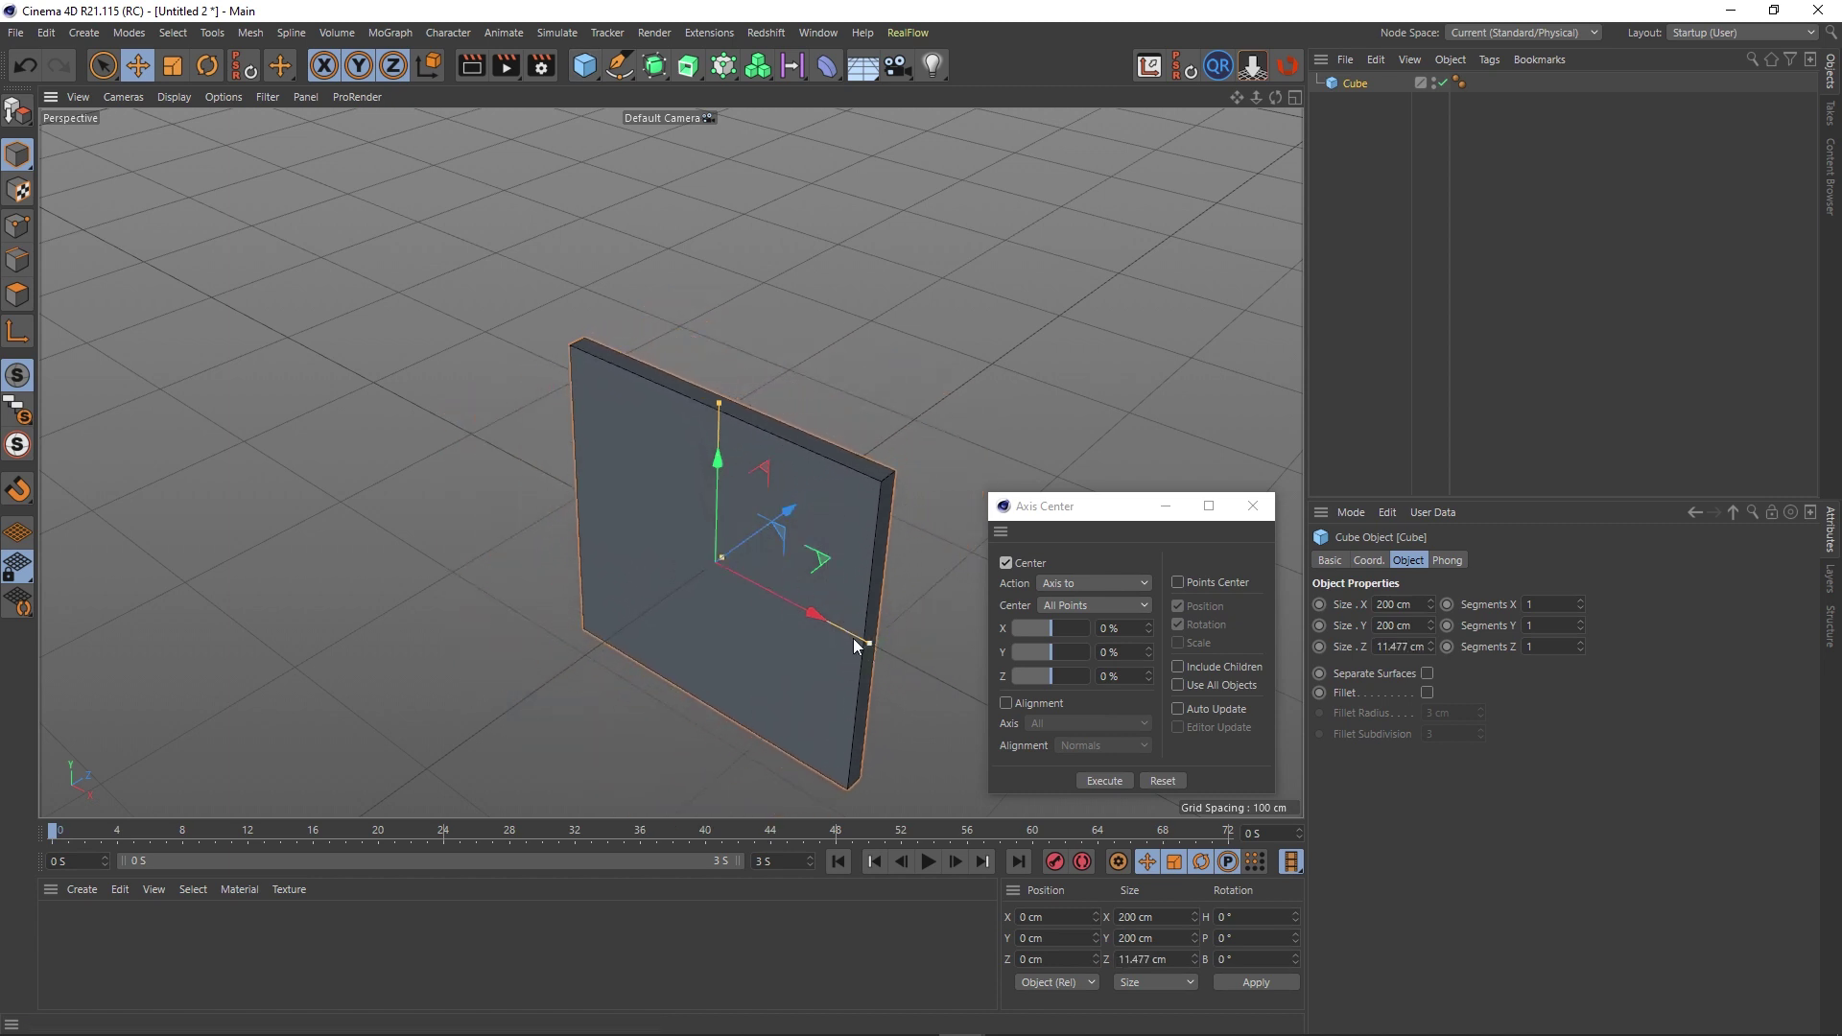
left_click_drag(853, 637, 790, 609)
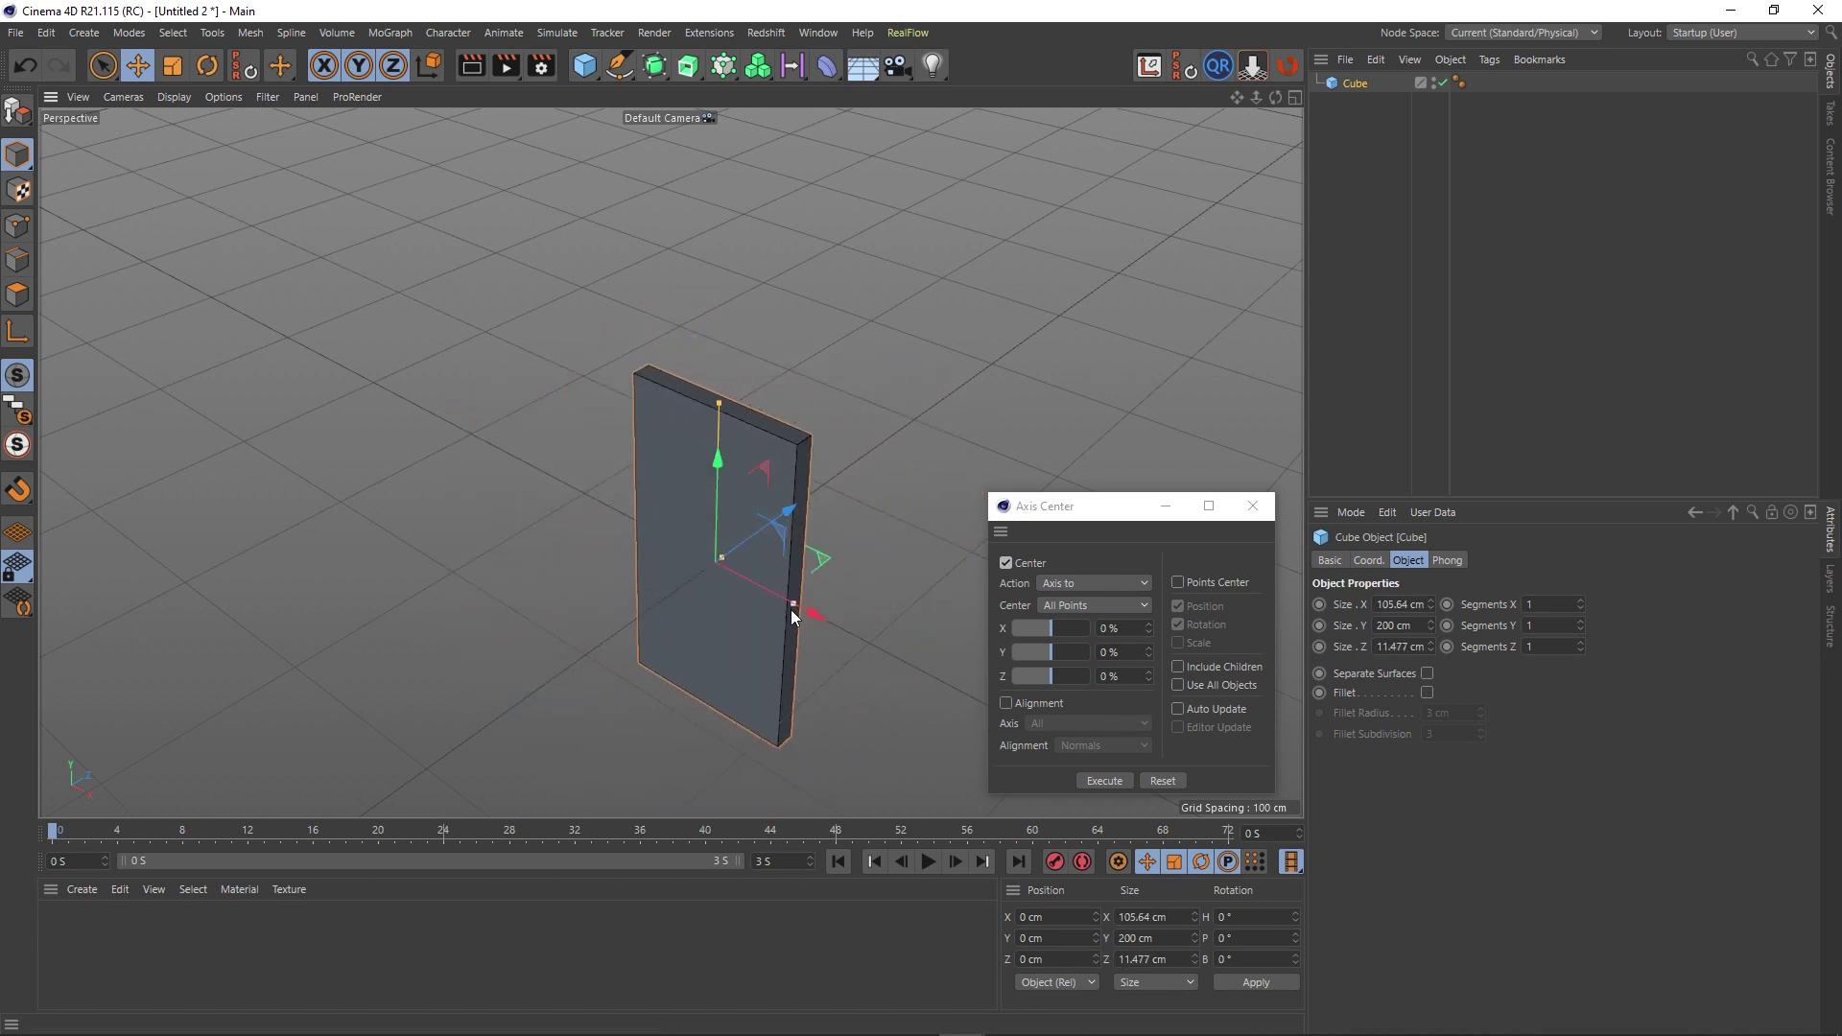
Drop the new door onto the floor grid and convert it to an editable polygon object.
left_click(1254, 72)
middle_click_drag(842, 364, 807, 384, "alt")
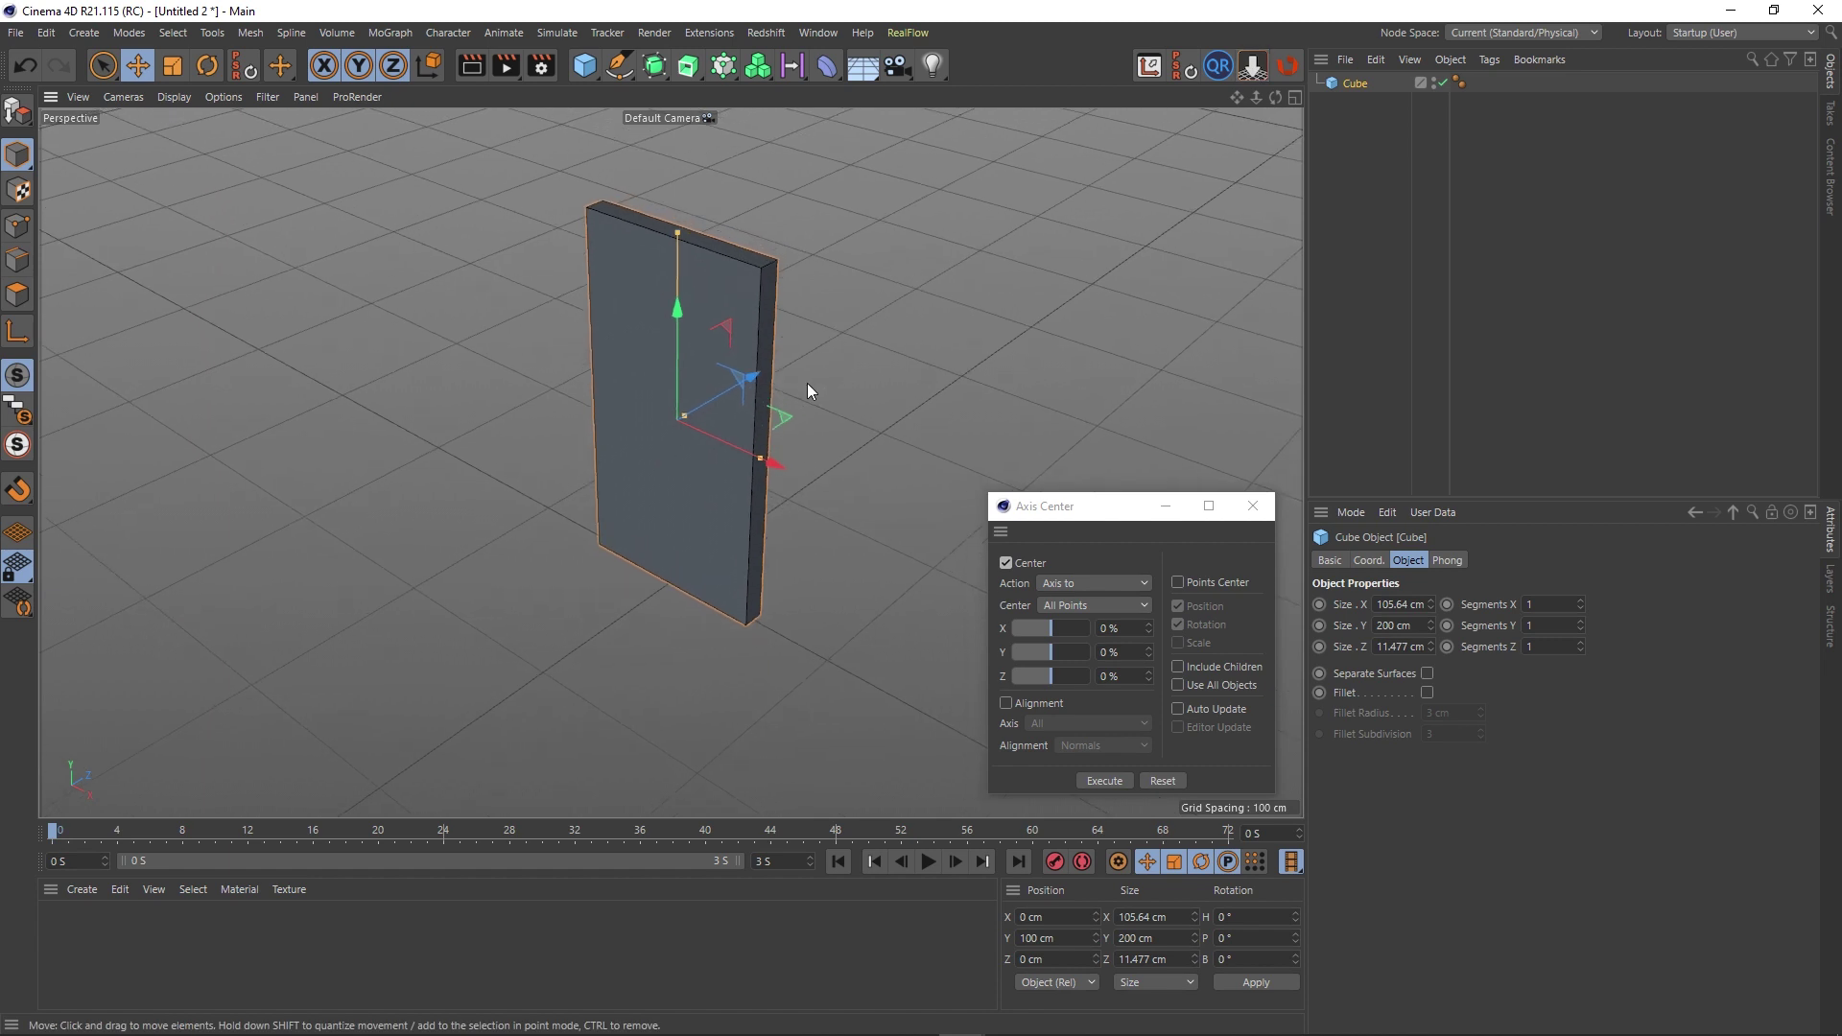
left_click(12, 114)
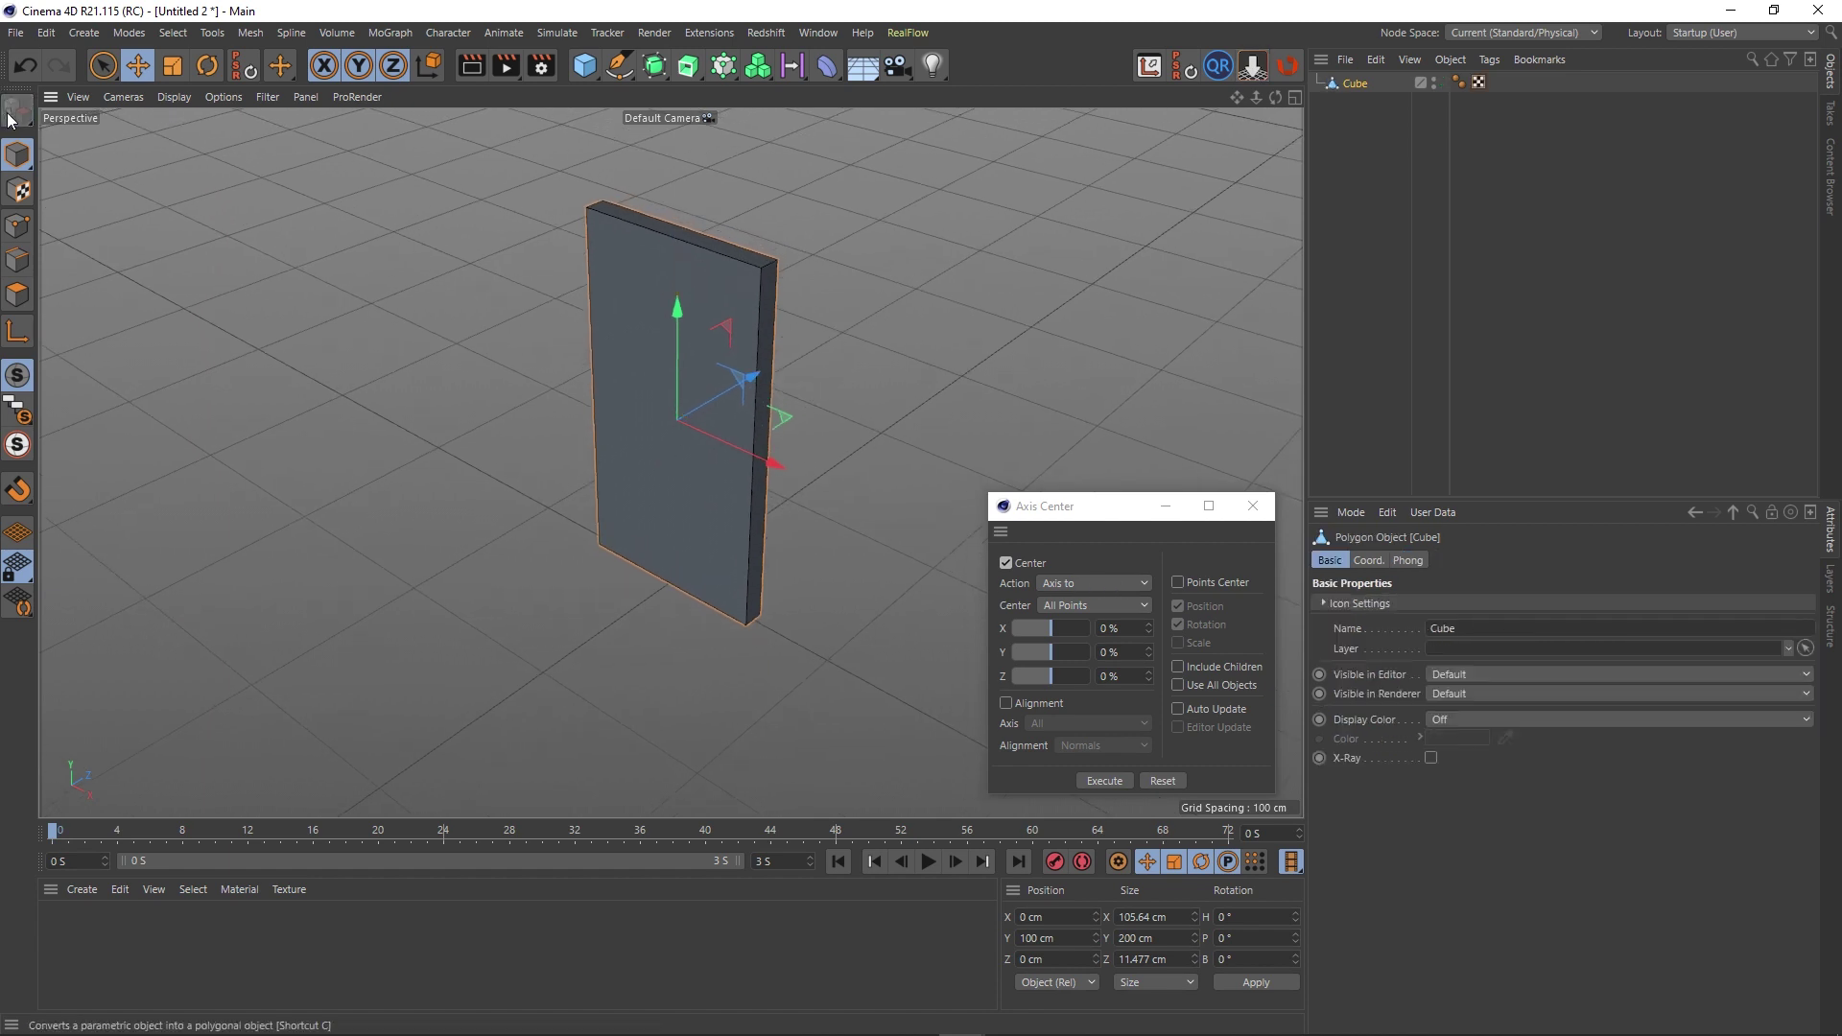
left_click(1203, 635)
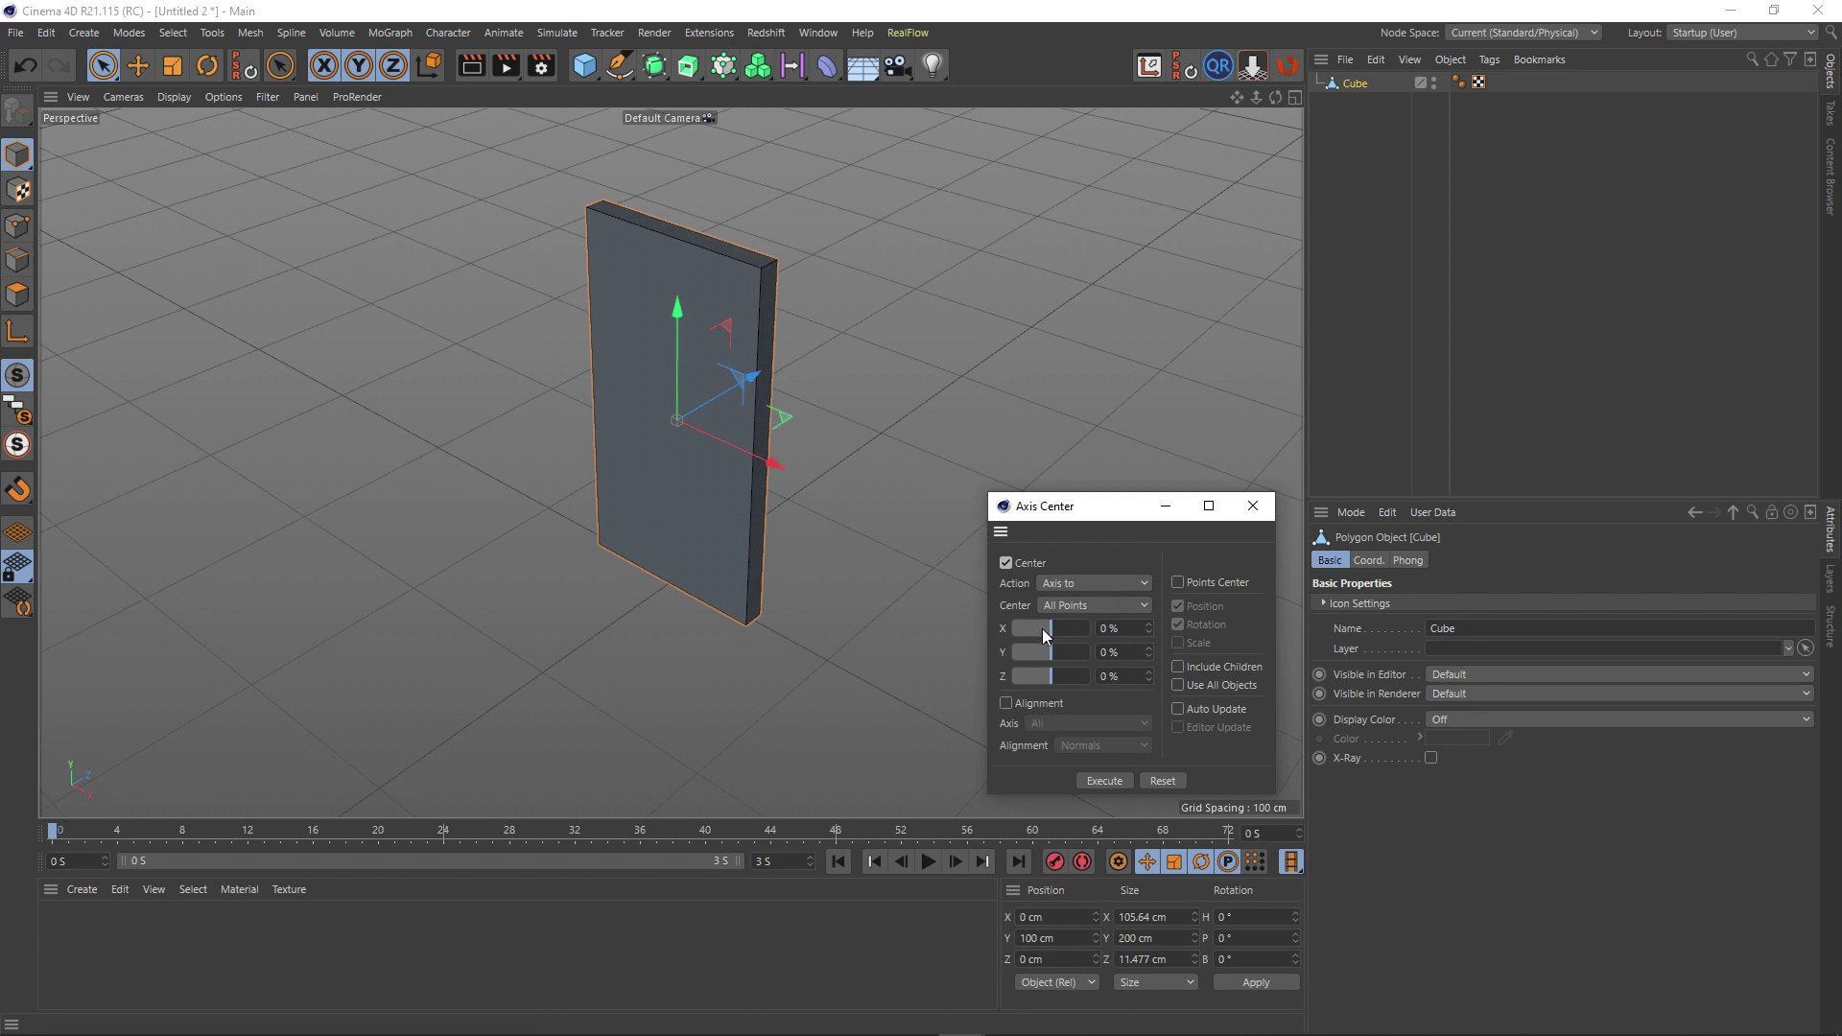
Execute Axis to with X at -100 % to shift the axis to the door's side, and reset it to the center.
left_click_drag(1042, 629, 932, 637)
left_click(1096, 781)
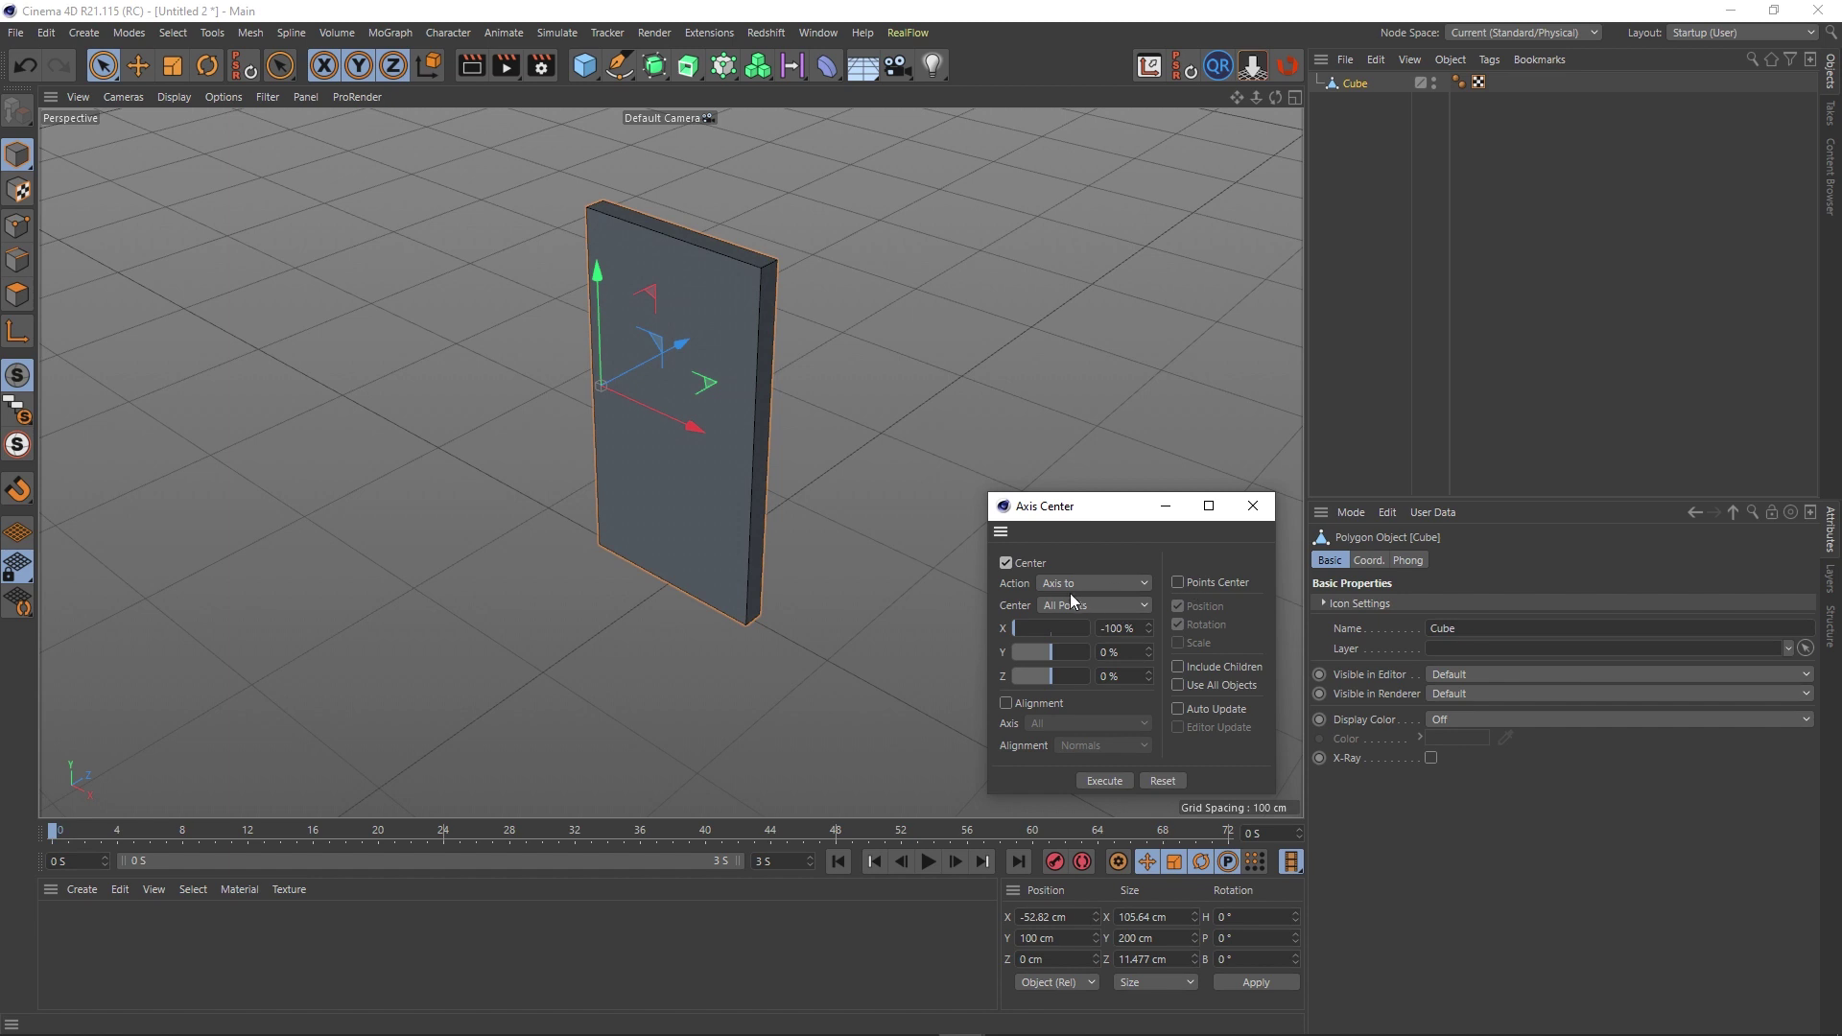
left_click(1155, 781)
left_click(1113, 781)
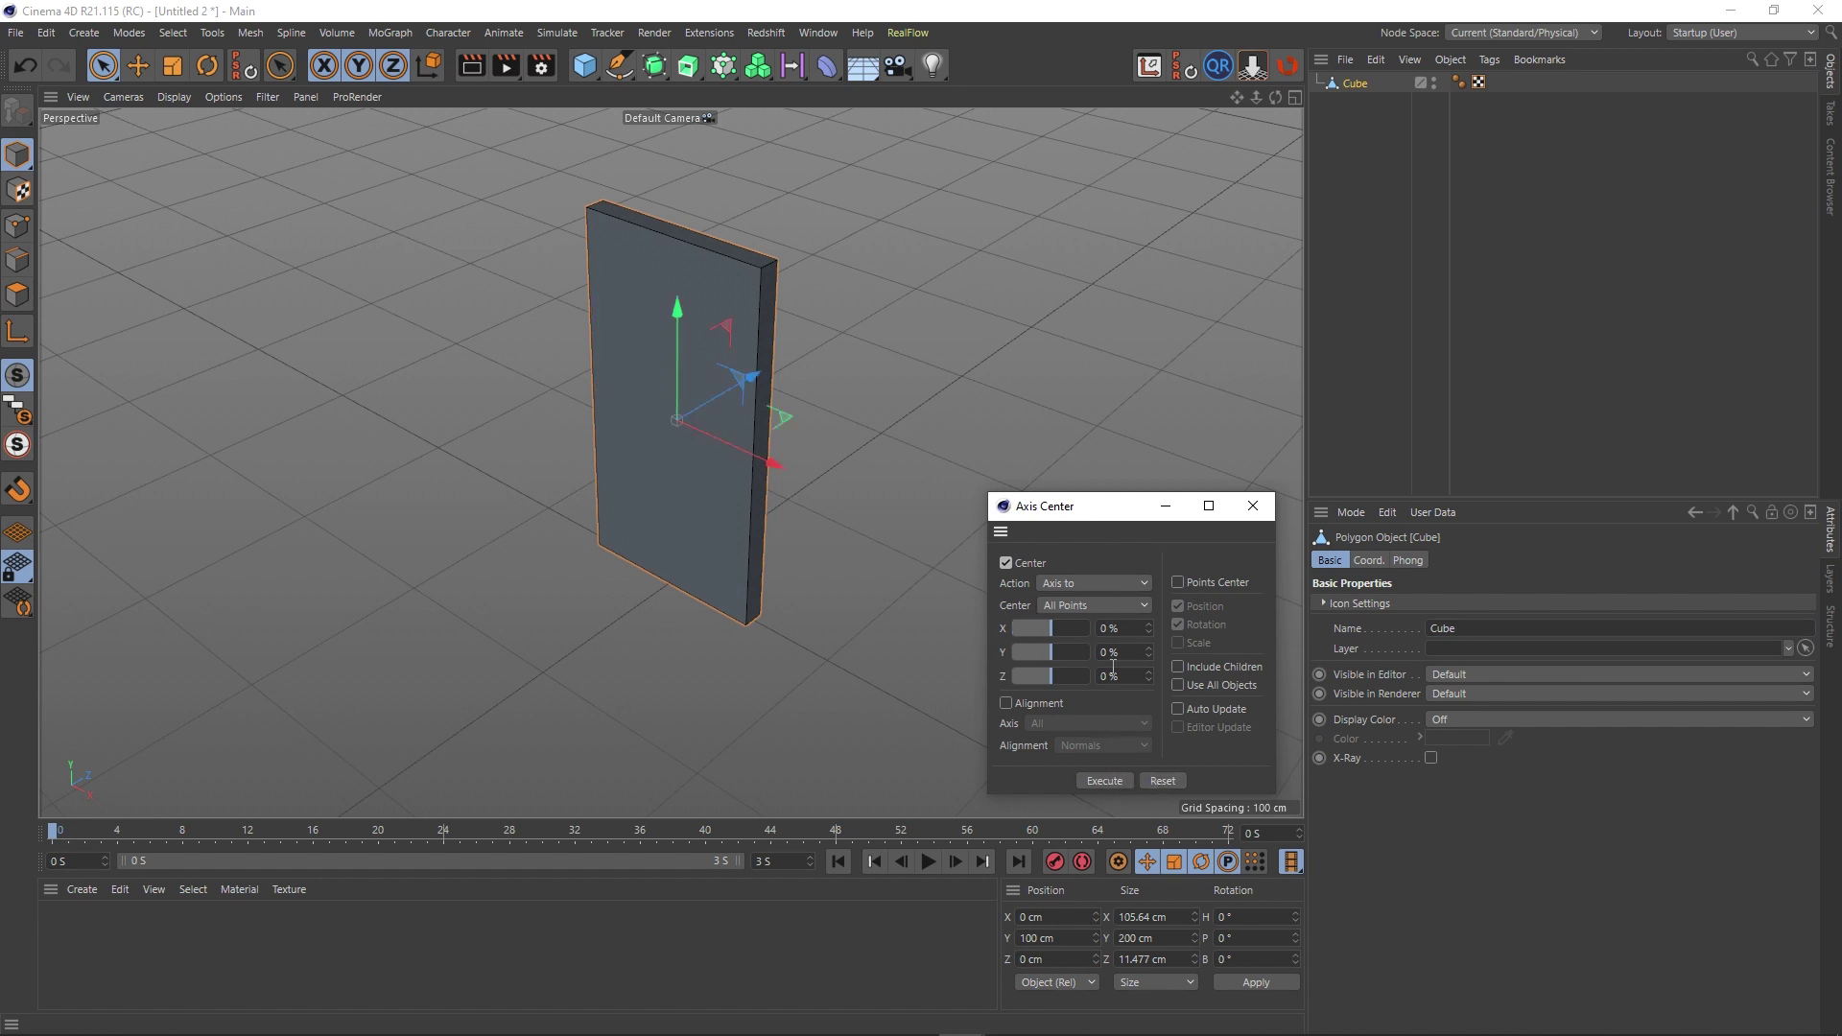
Select the door's two upper right corner points in point mode and compare the axis position between object and point modes.
left_click(1082, 607)
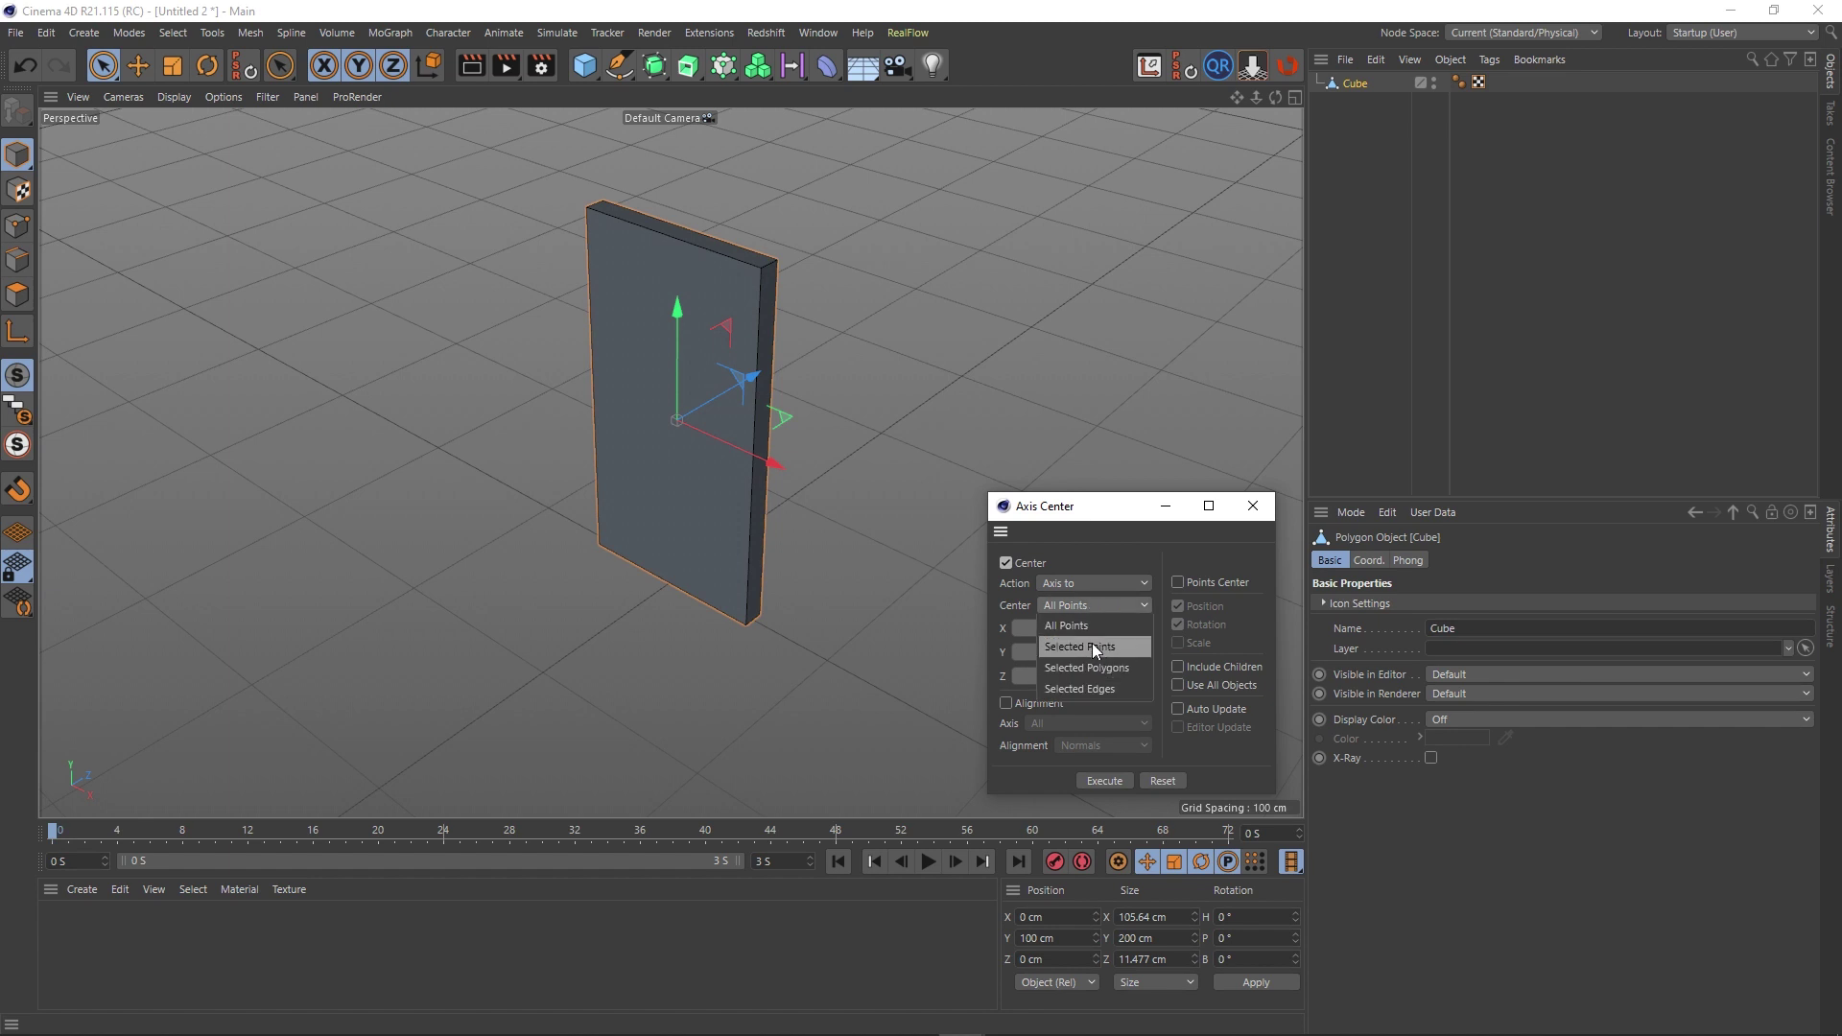
left_click(21, 246)
left_click(17, 225)
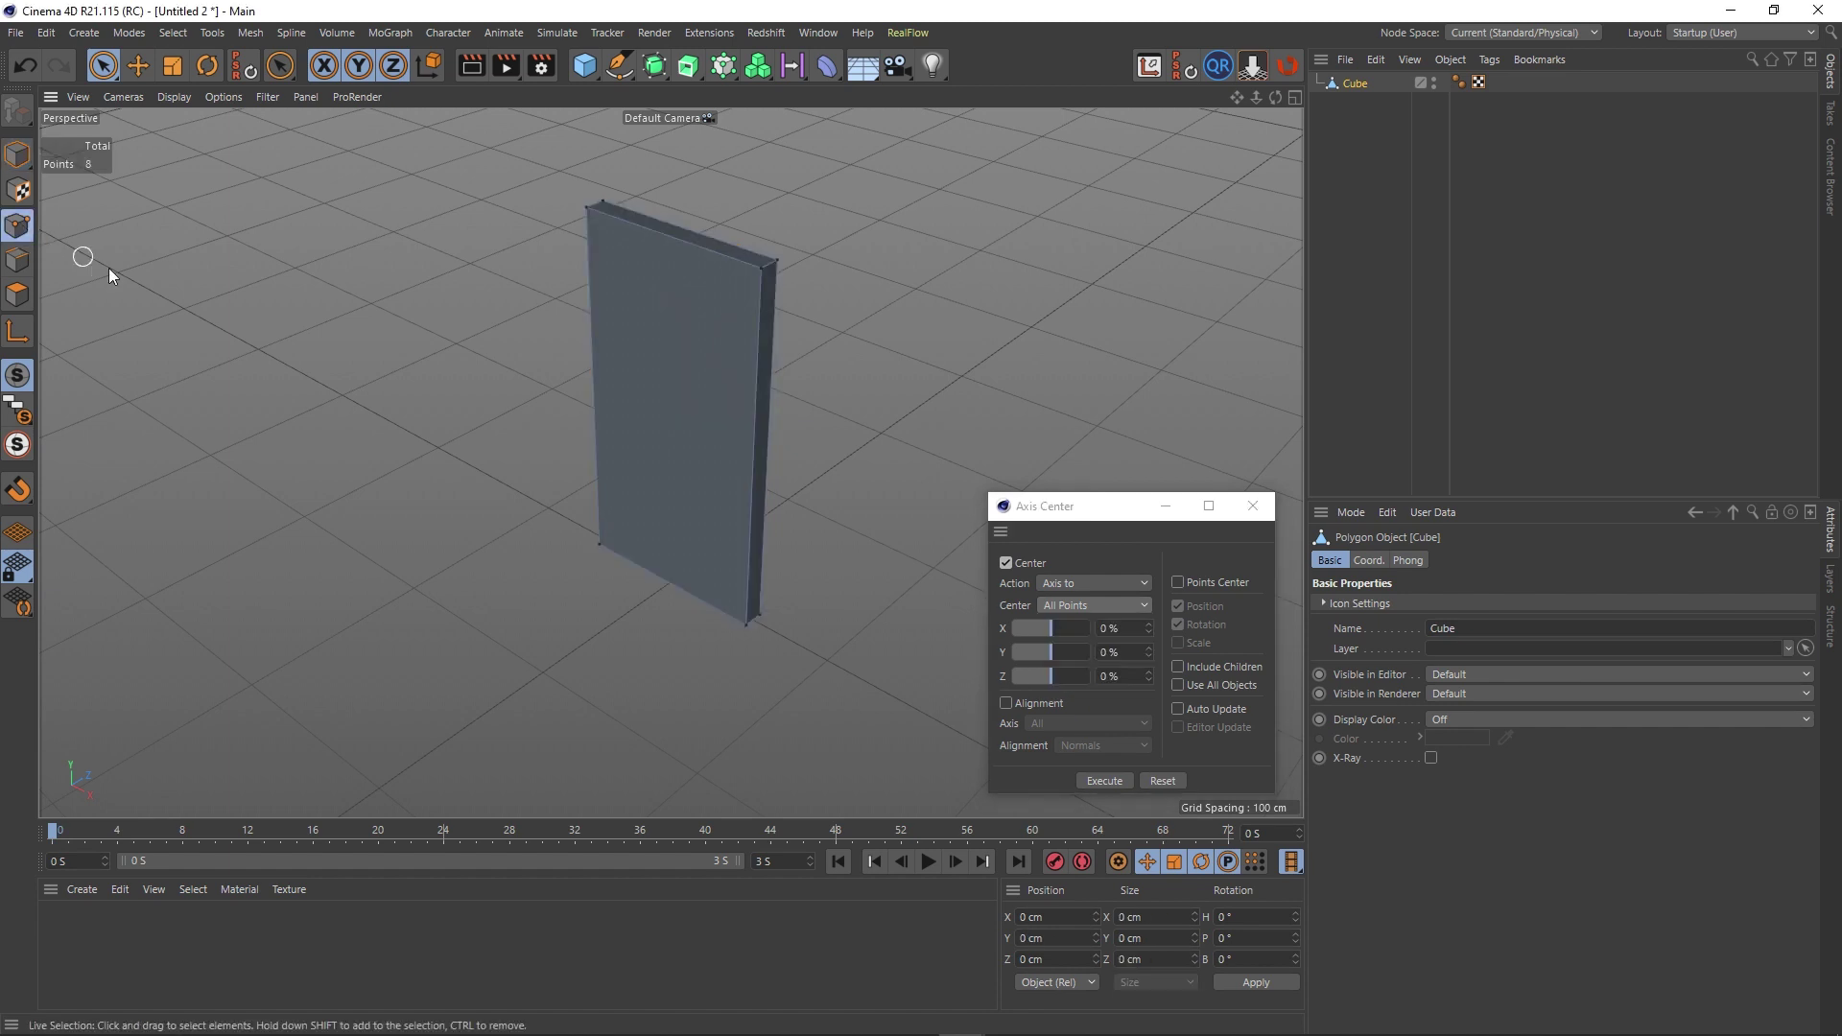
left_click(770, 266)
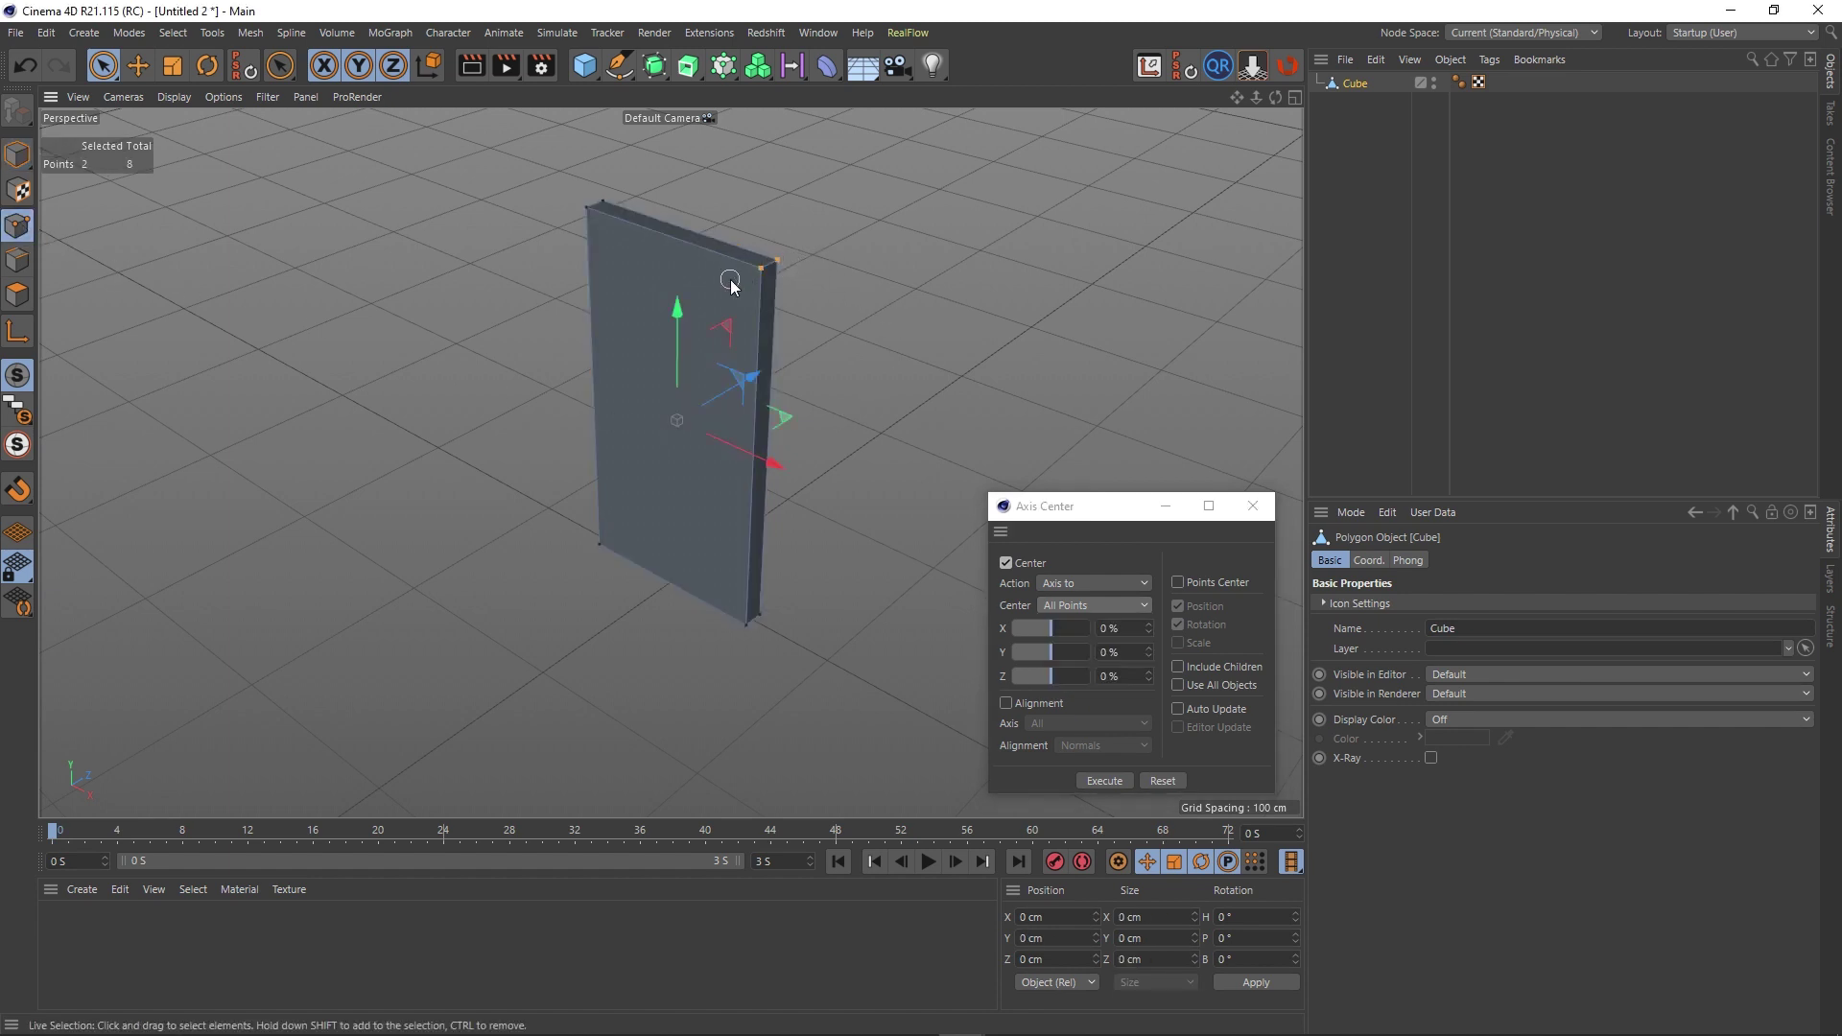
left_click(17, 153)
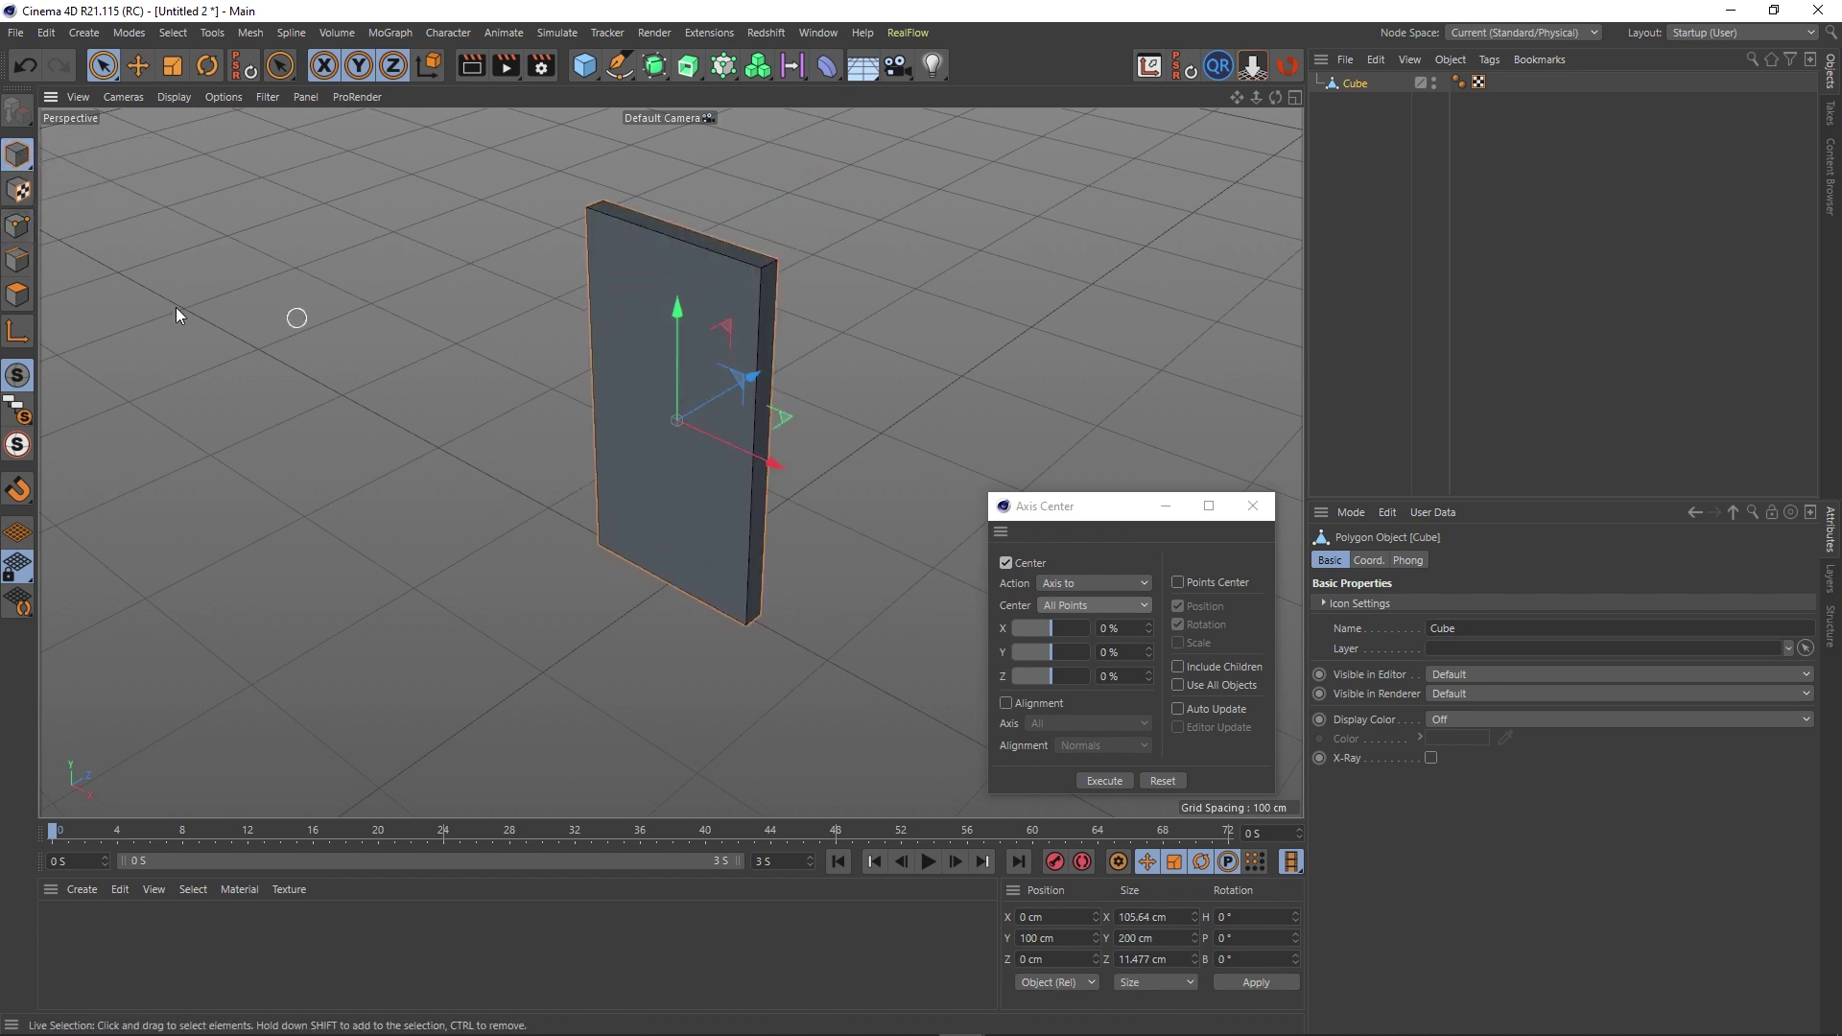
key("Return")
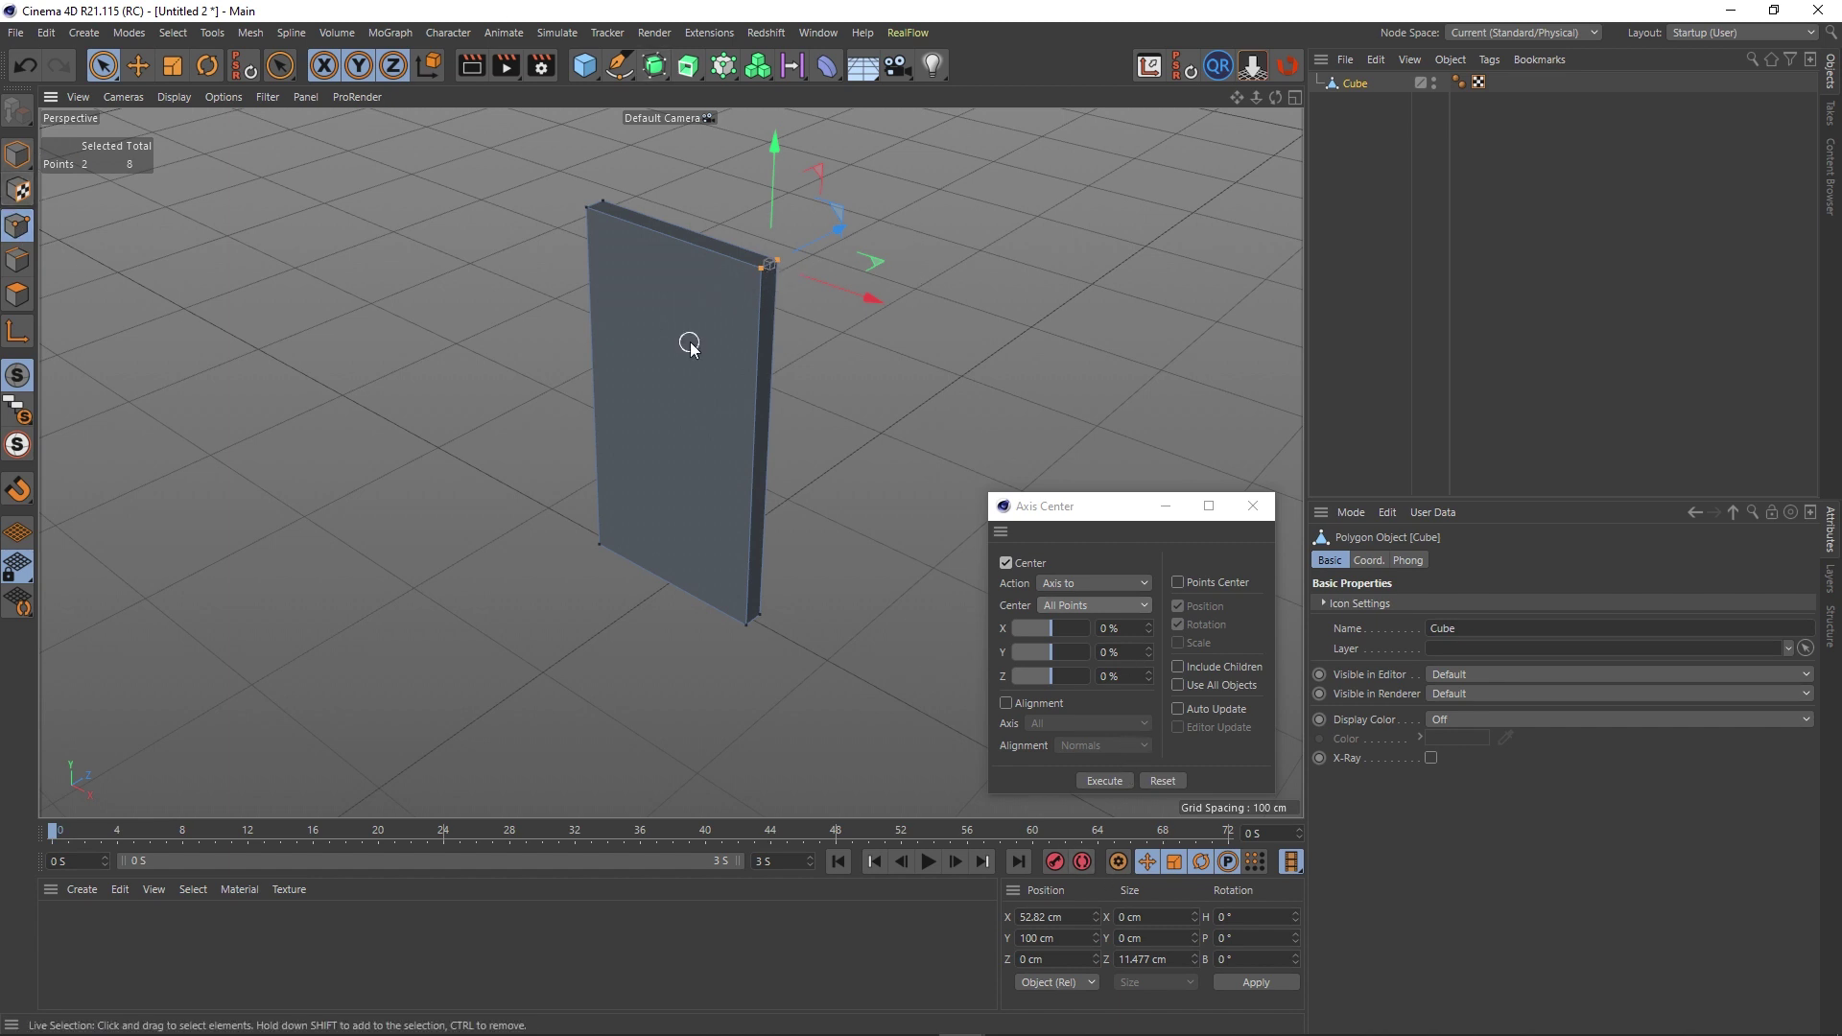
Execute Axis to with Center set to Selected Points, placing the door's axis between its two selected upper corner points.
left_click(18, 154)
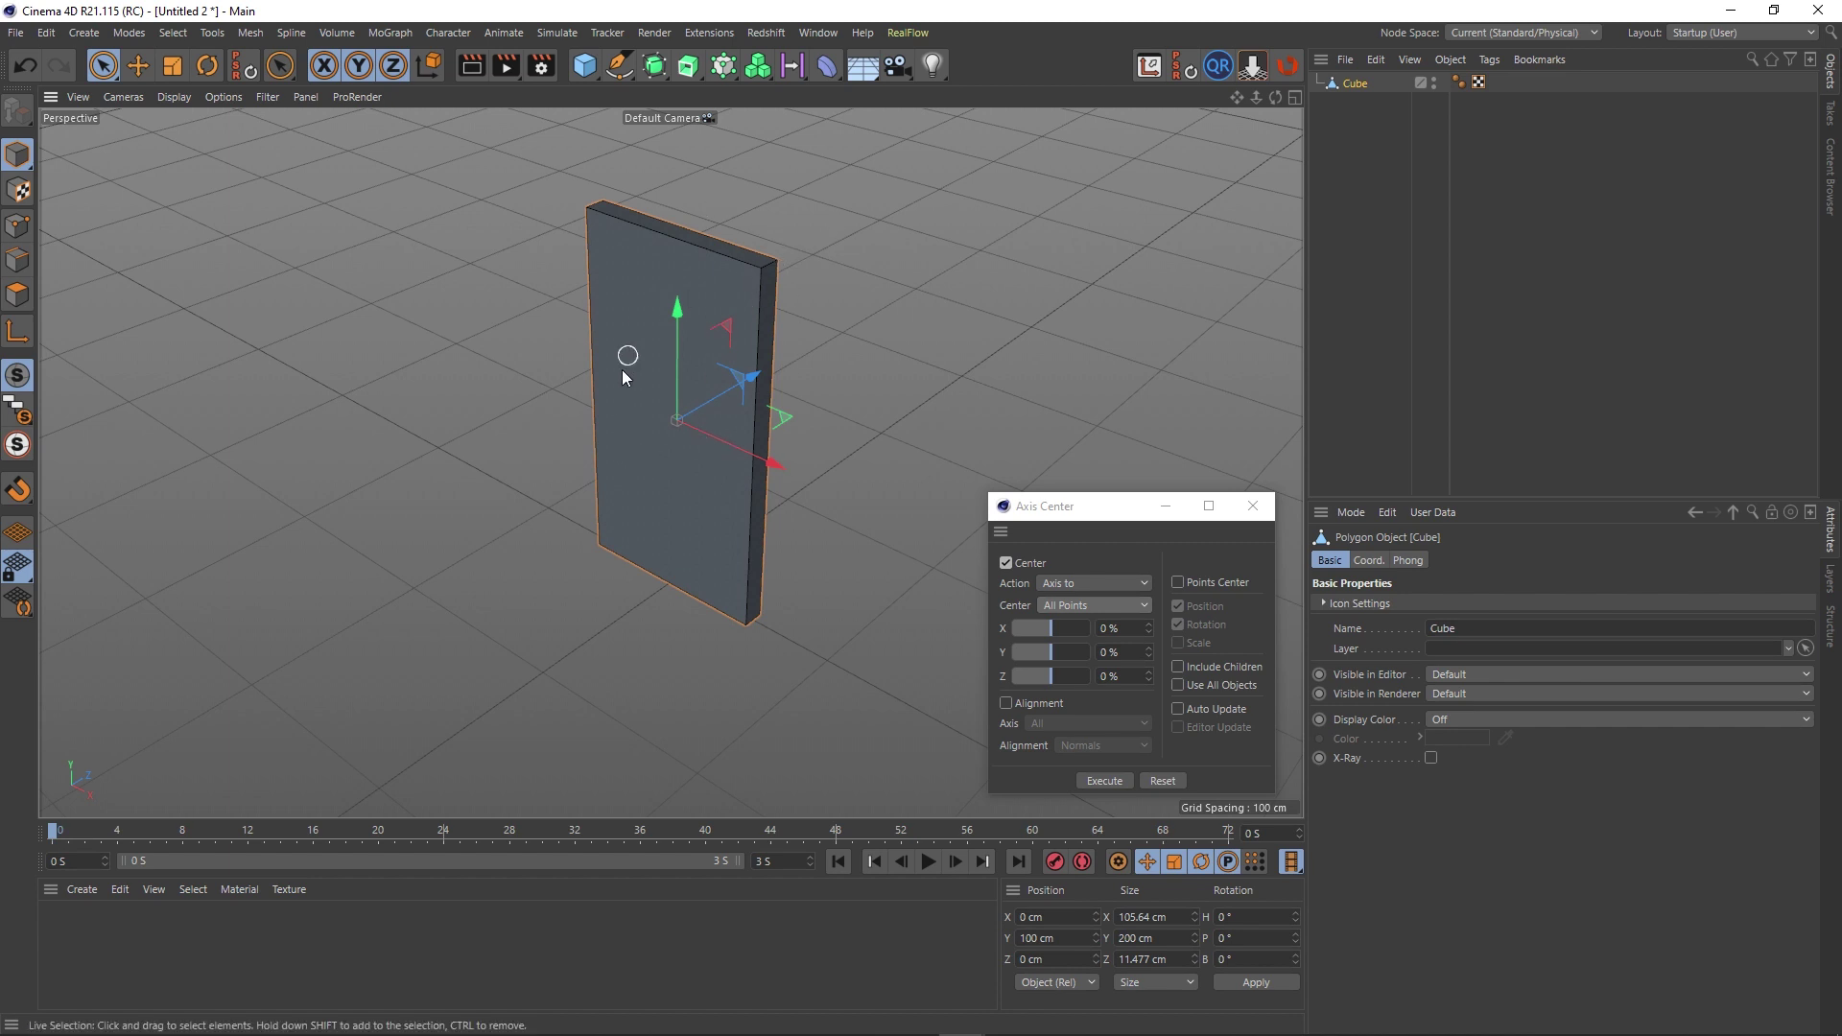
left_click(1090, 607)
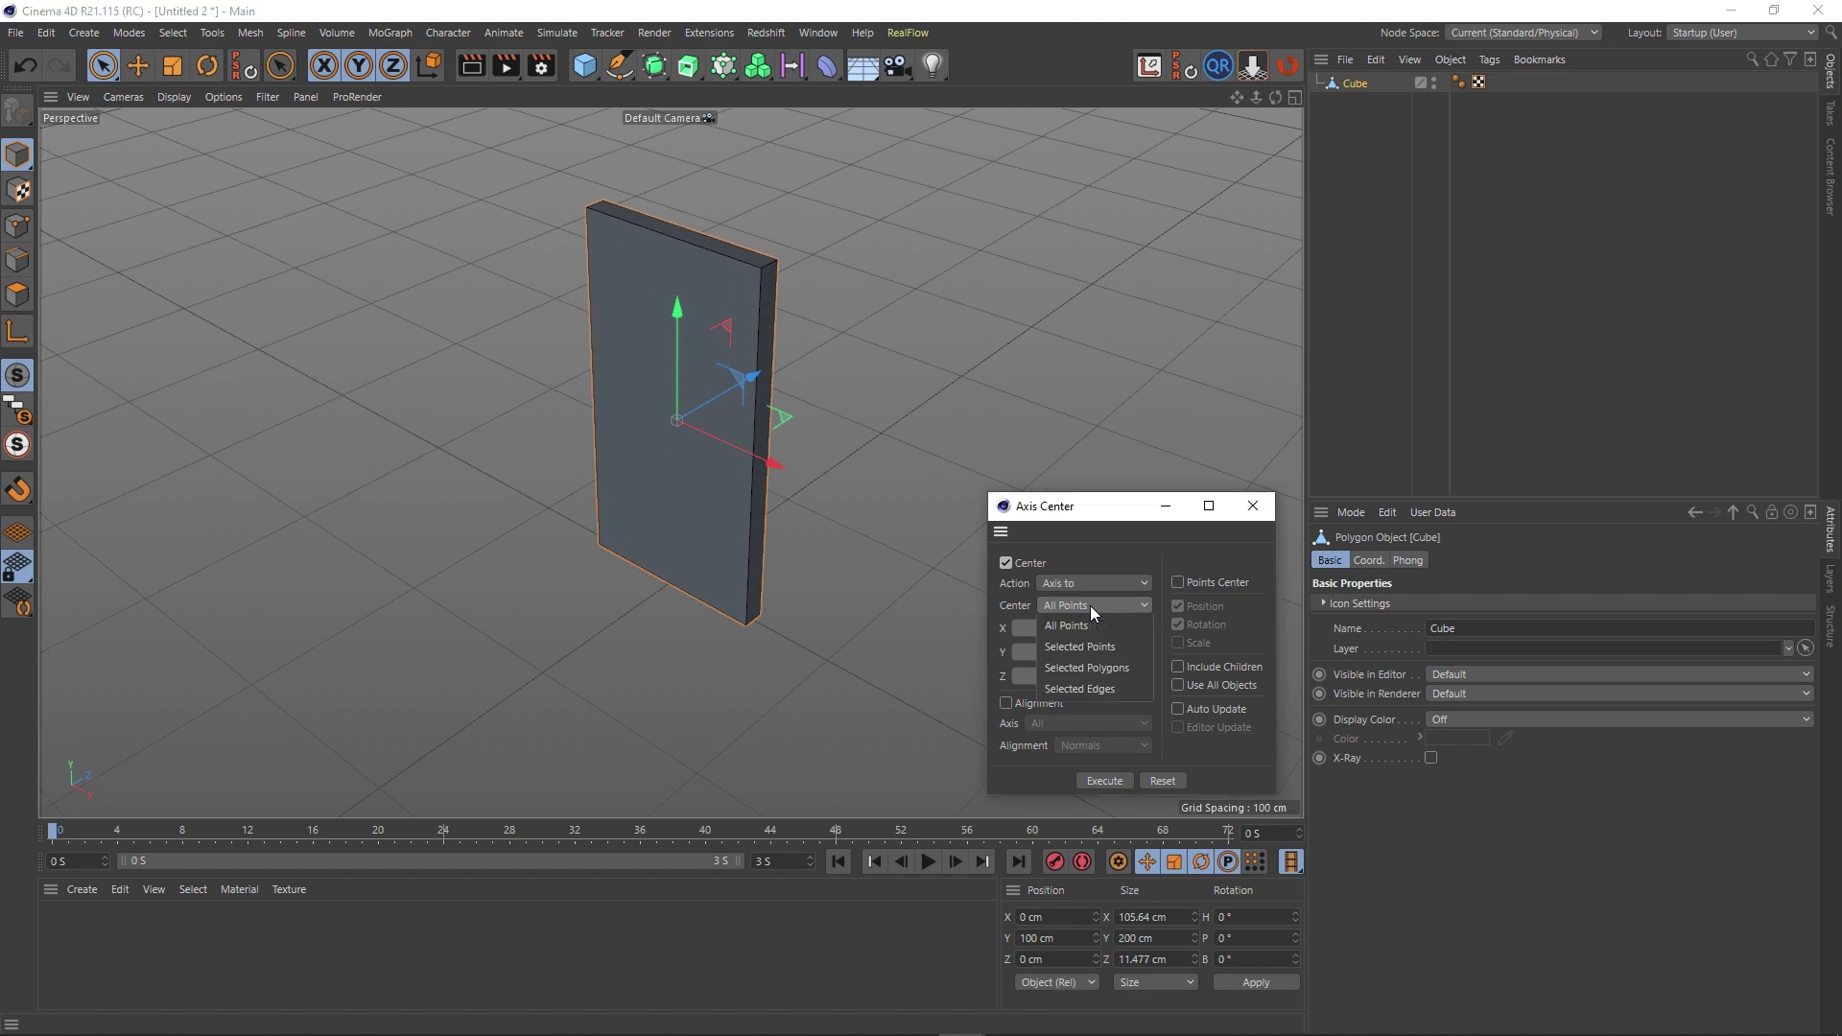
left_click(1080, 641)
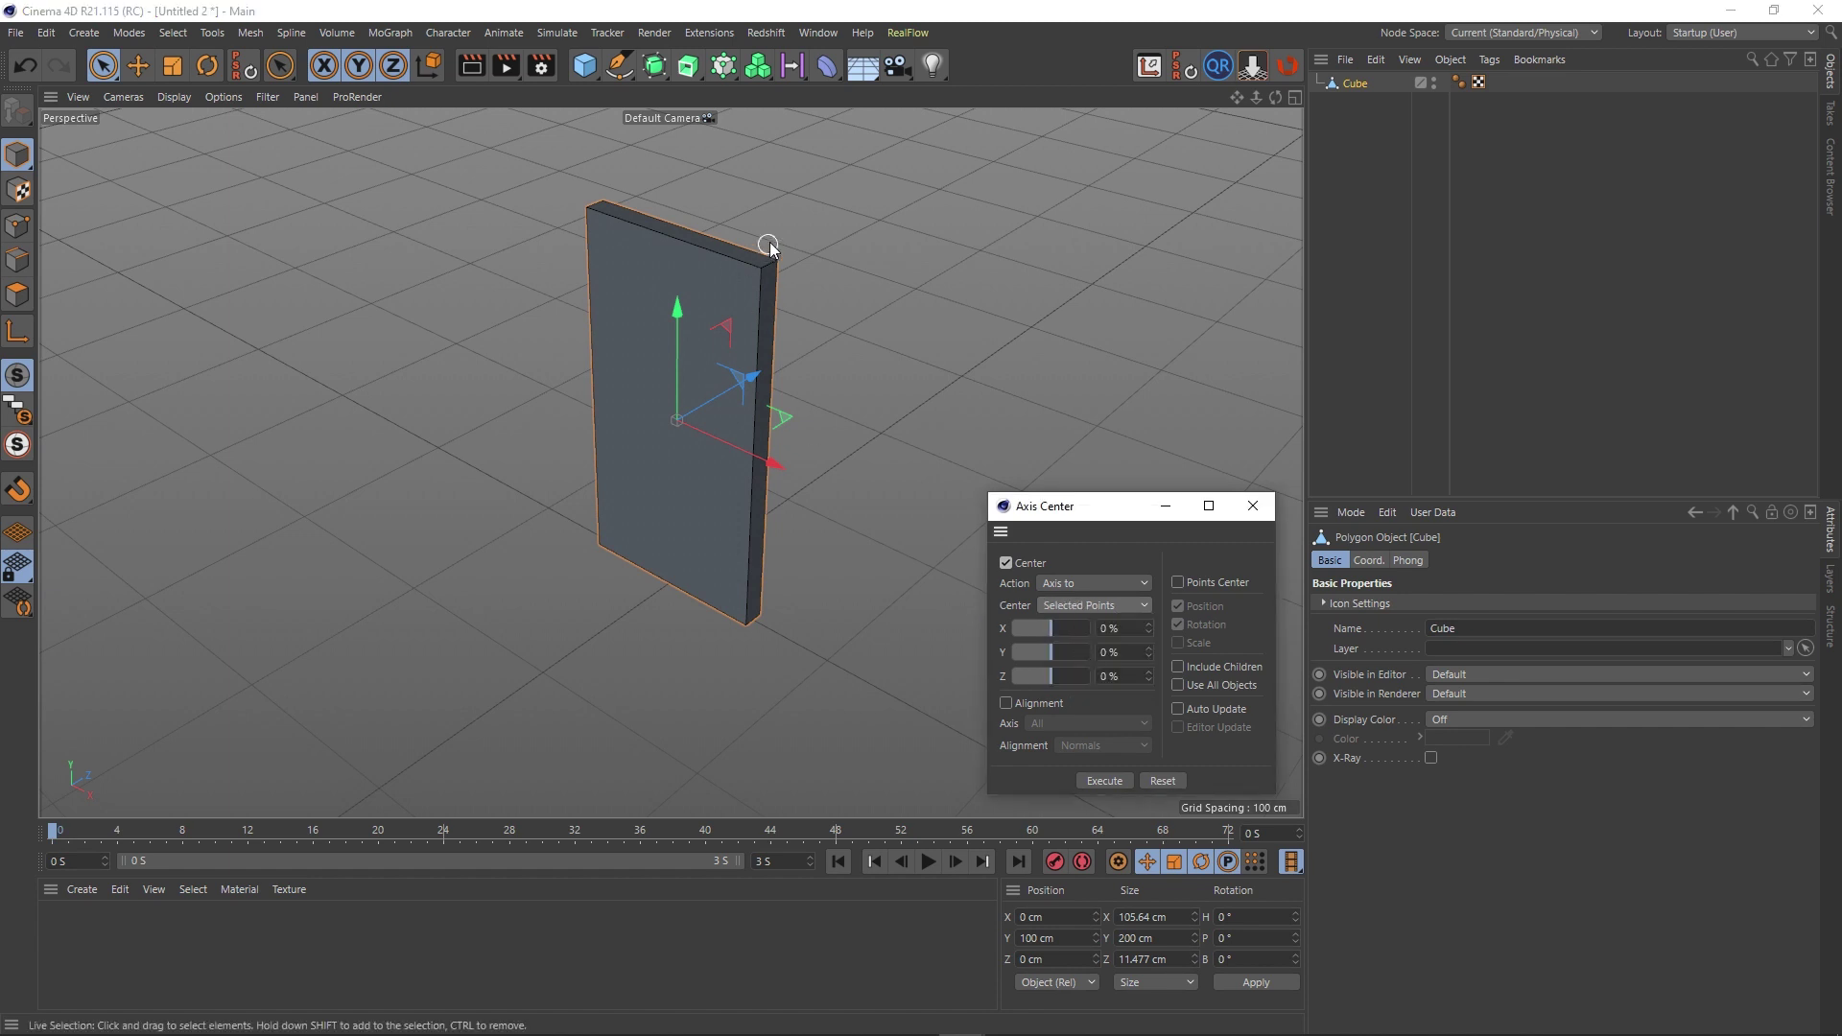
left_click(17, 226)
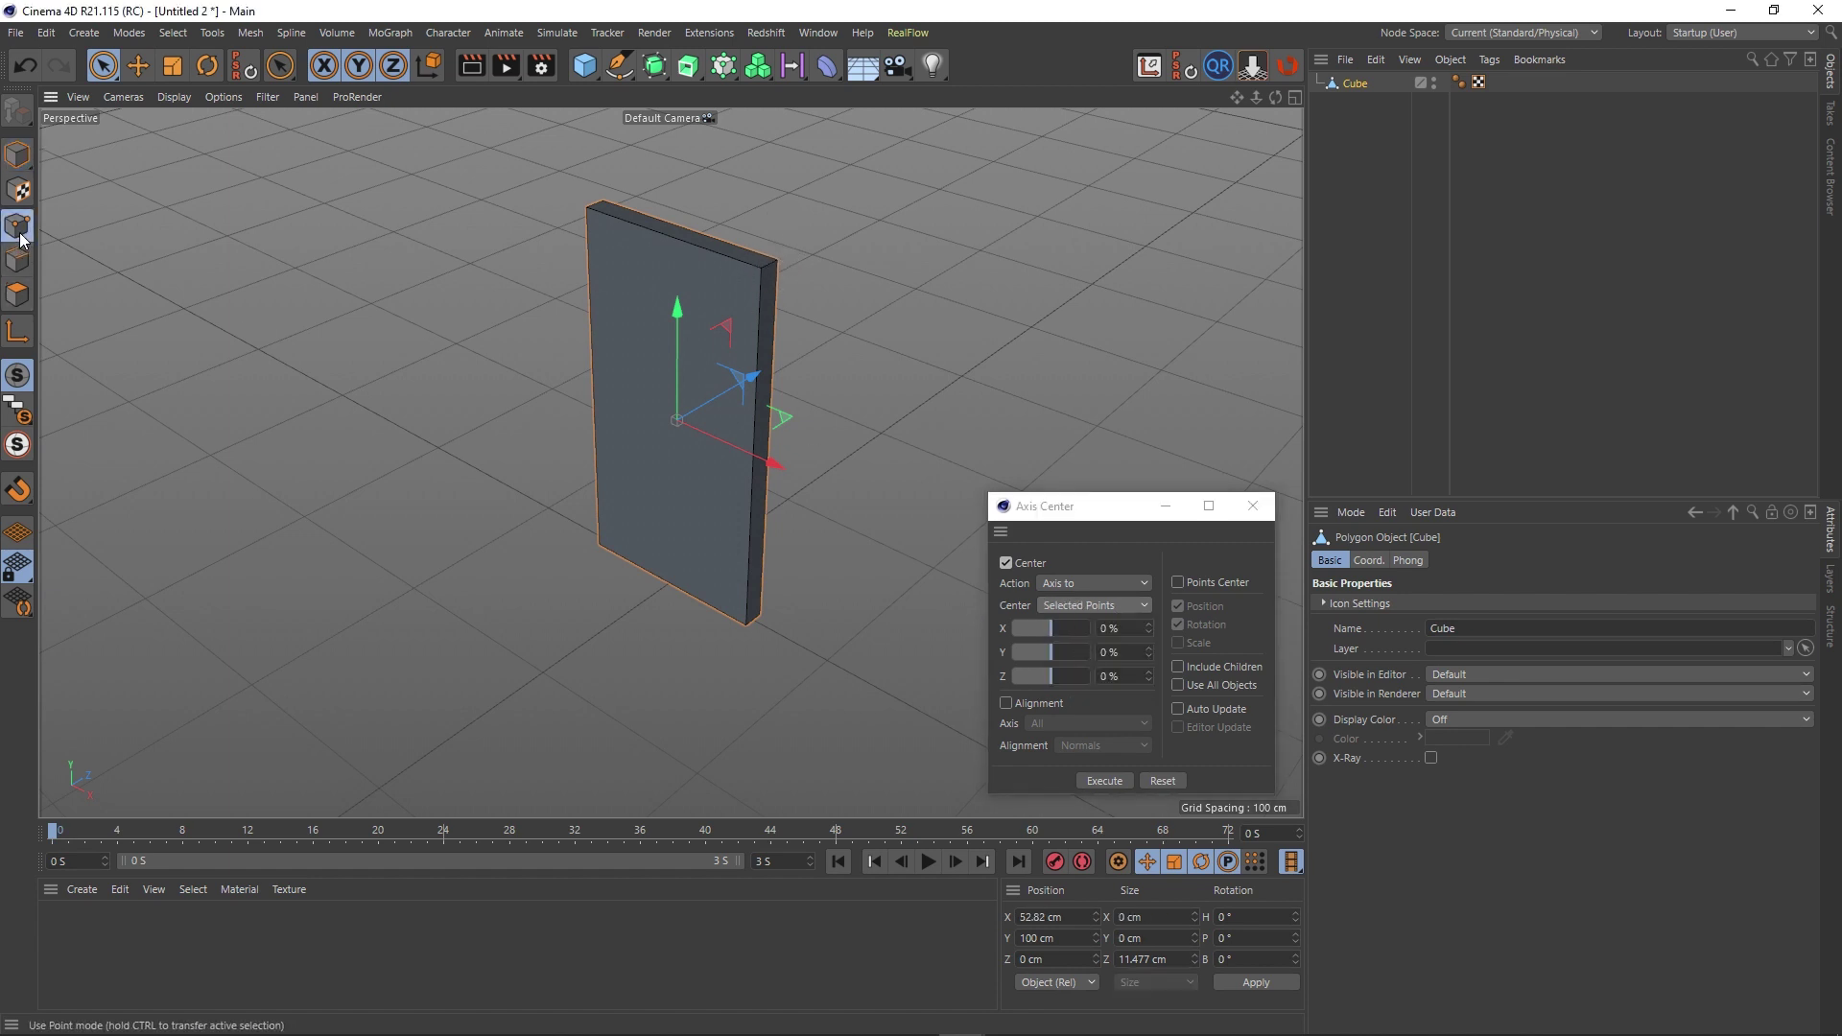
left_click(766, 265)
left_click(17, 154)
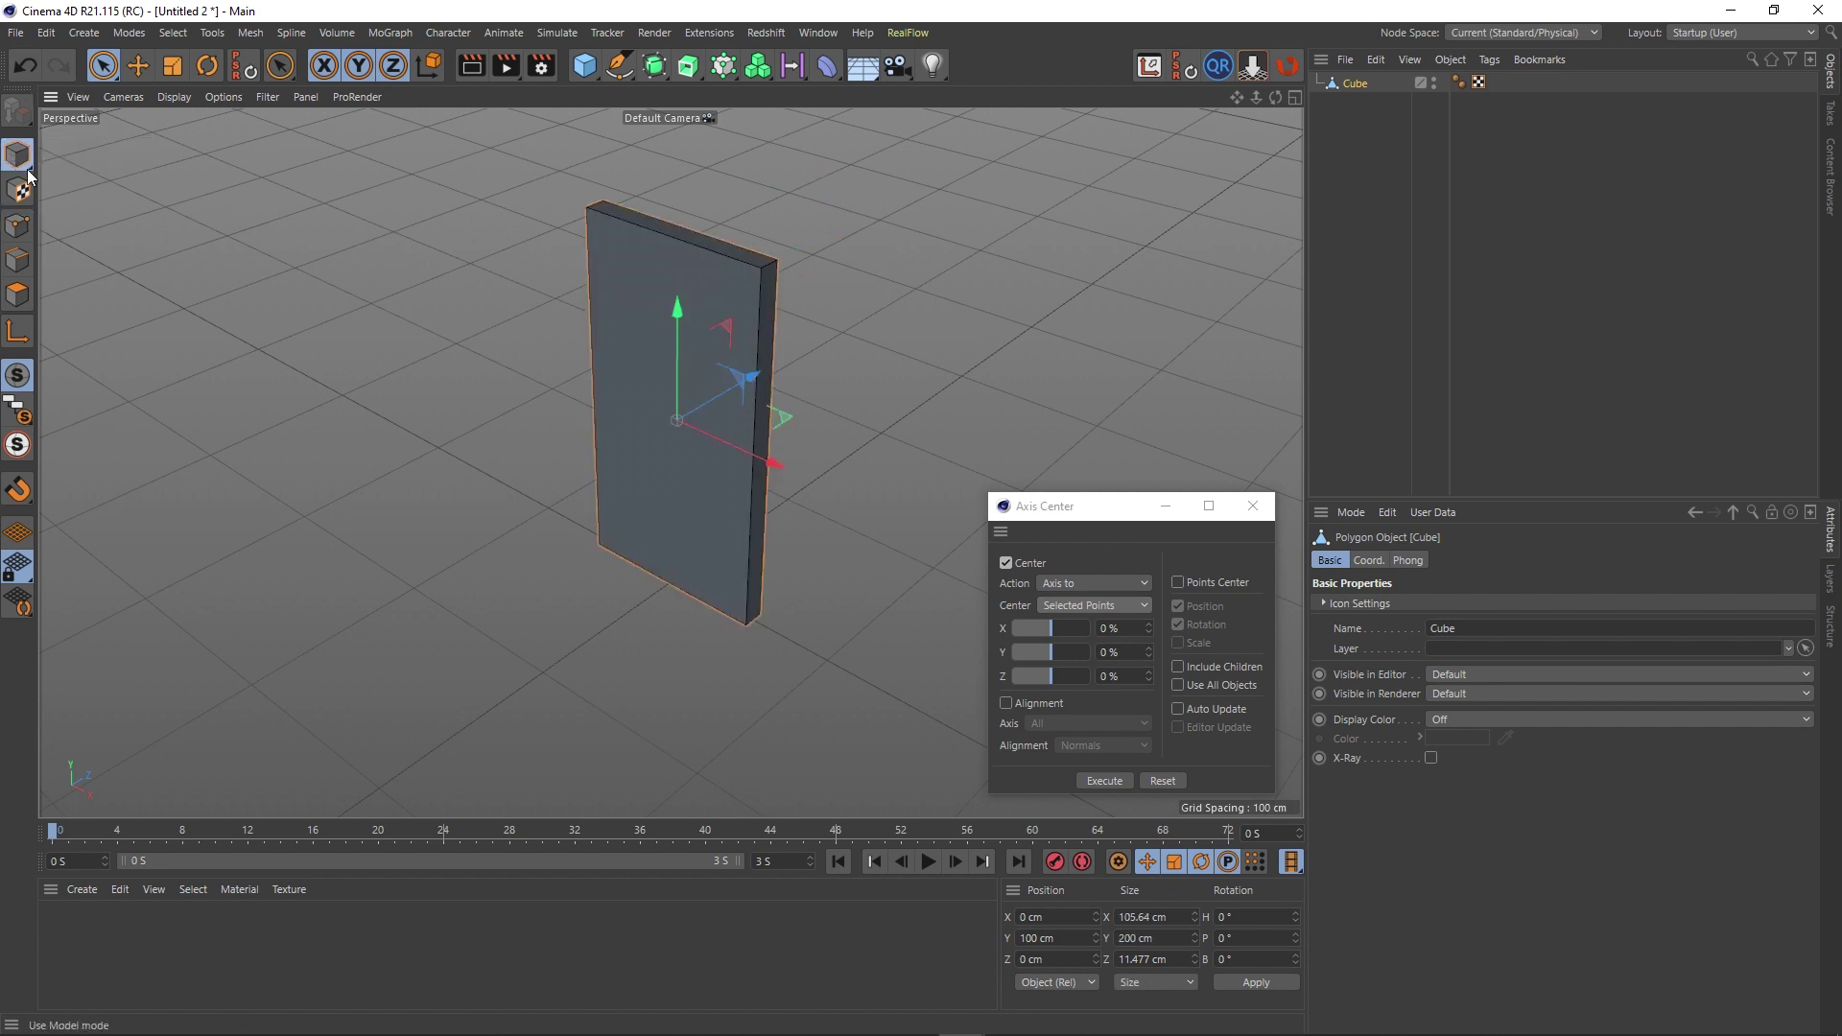
left_click(1105, 781)
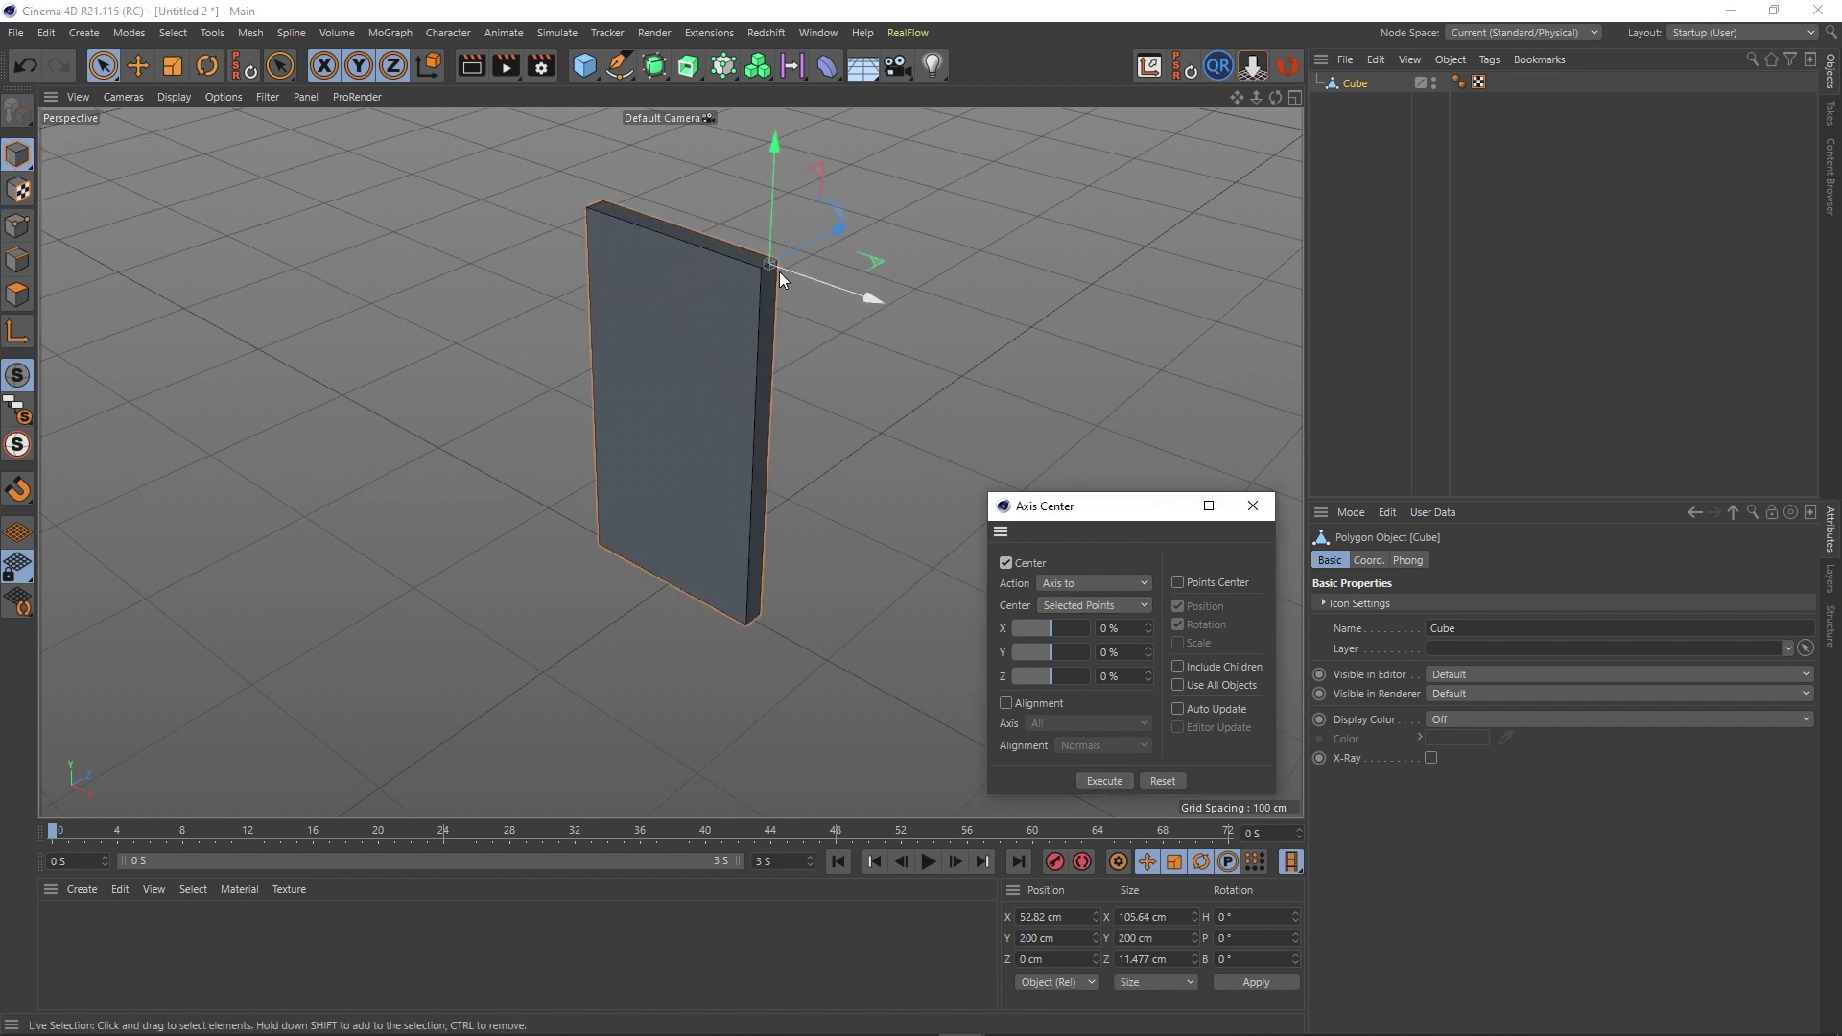
left_click_drag(767, 269, 650, 392, "alt")
left_click_drag(669, 460, 729, 452, "alt")
scroll(653, 367, "up", 5)
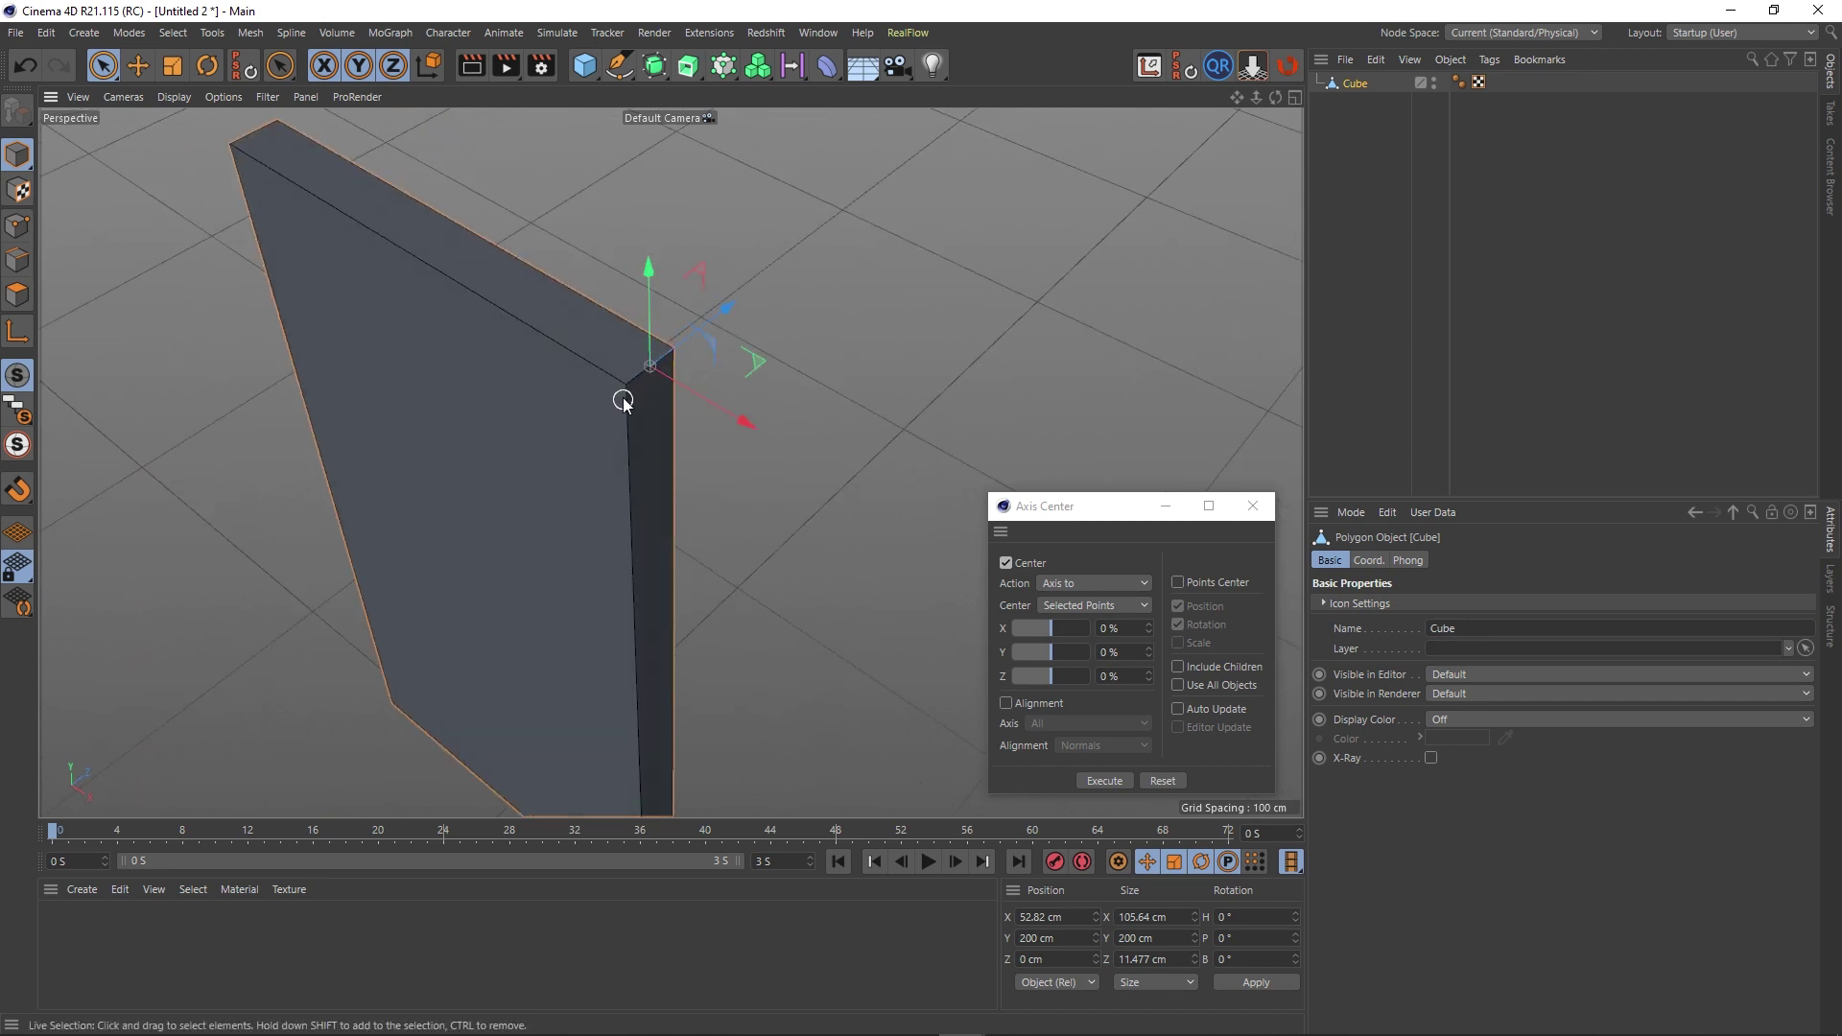
scroll(626, 470, "down", 5)
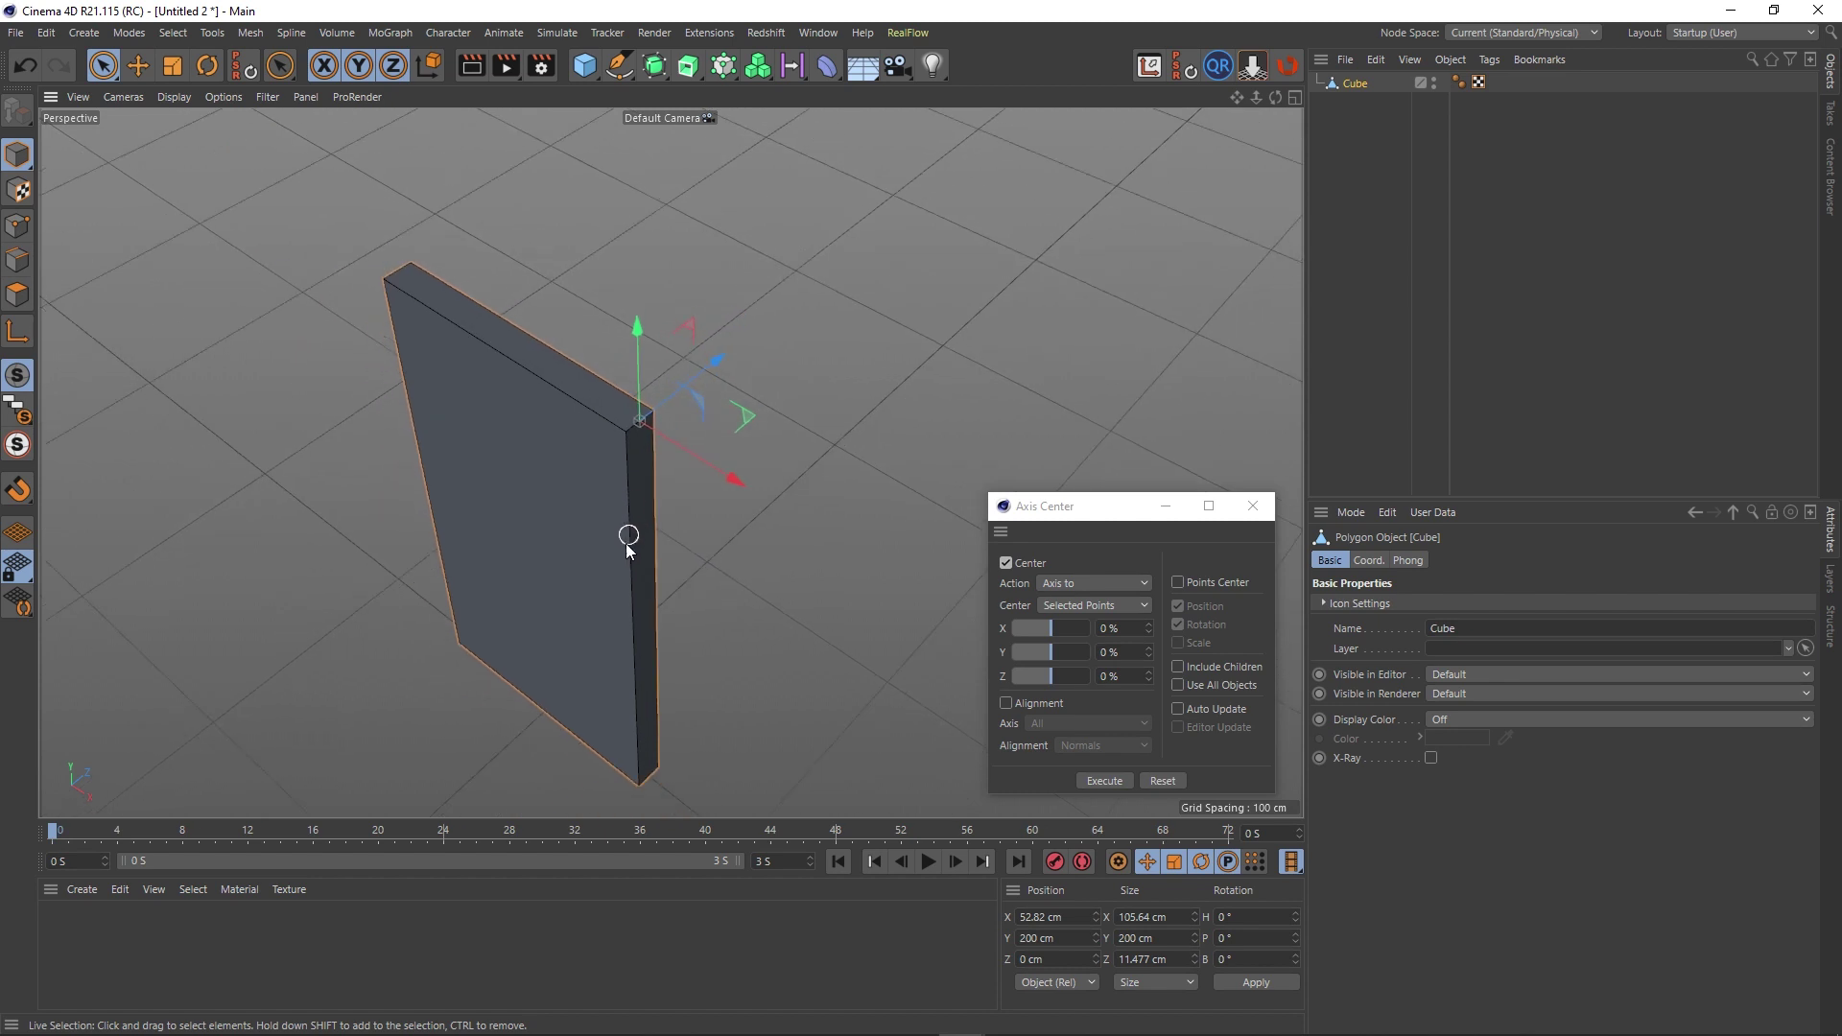
Select the door's narrow side polygon and execute Axis to in object mode with Center set to Selected Polygons.
middle_click_drag(628, 538, 720, 451, "alt")
left_click_drag(719, 451, 727, 404, "alt")
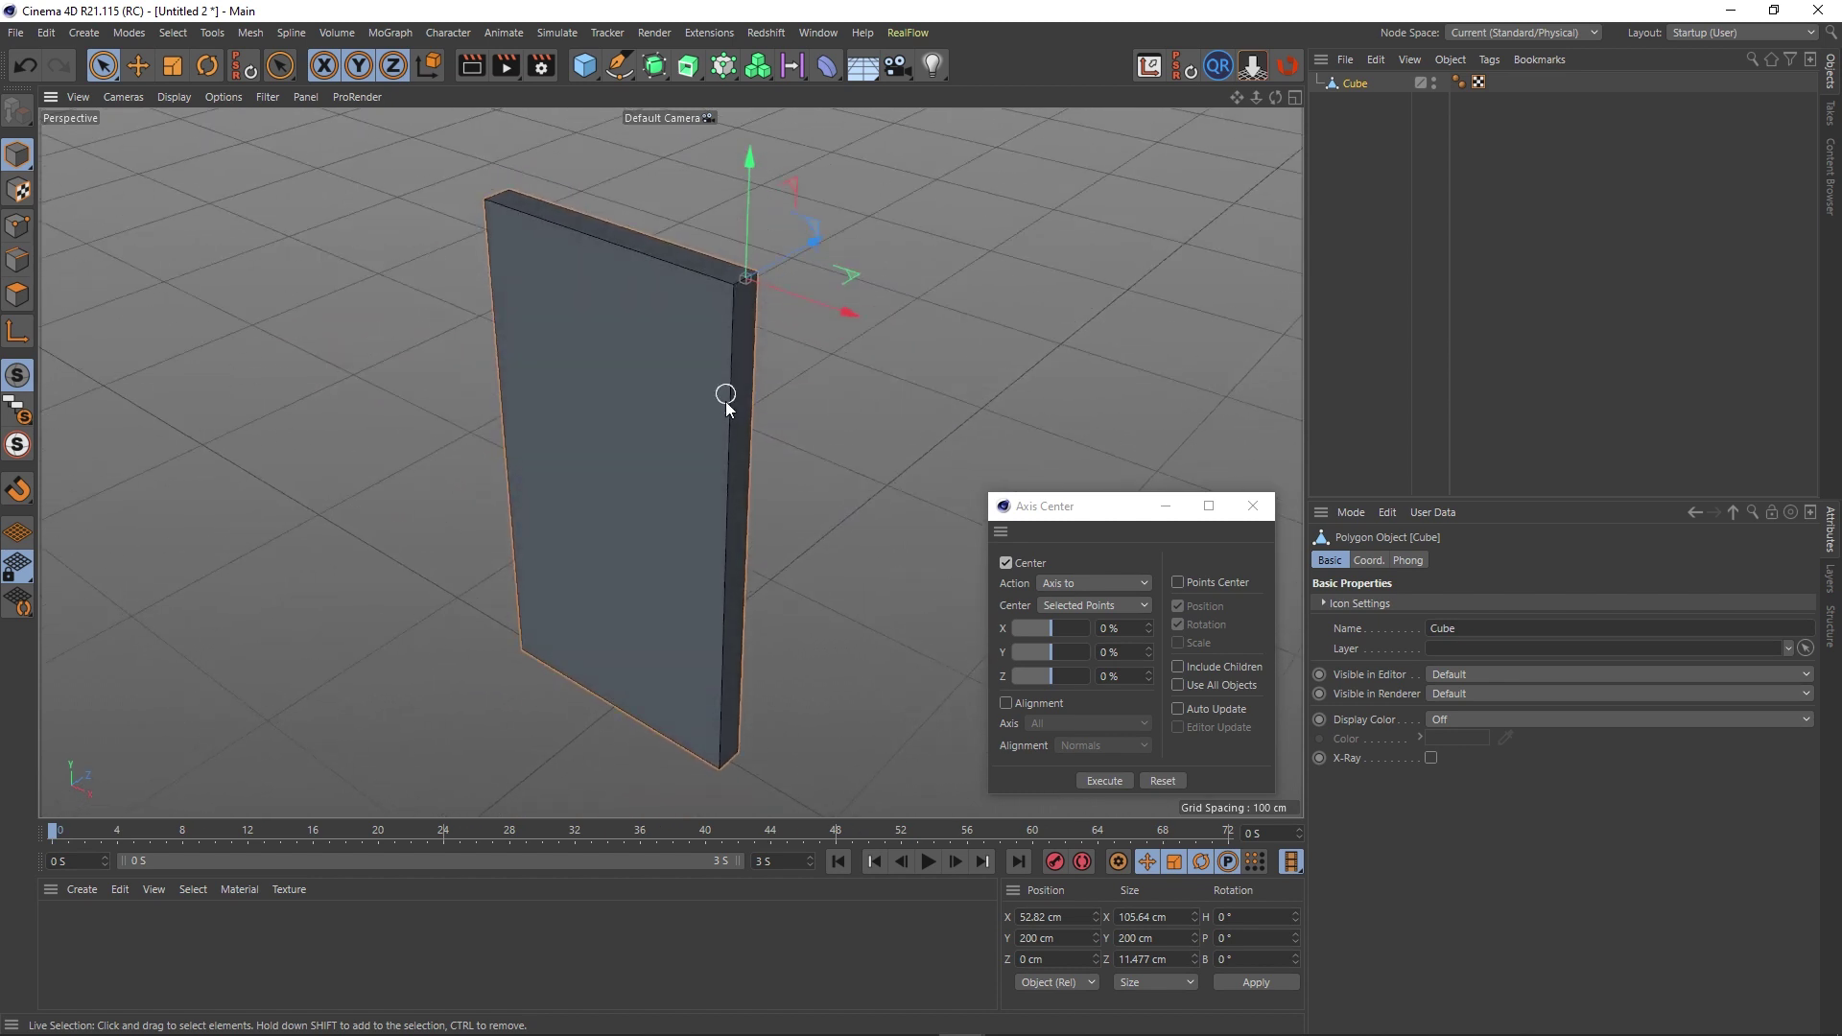
left_click(1093, 605)
left_click(1096, 667)
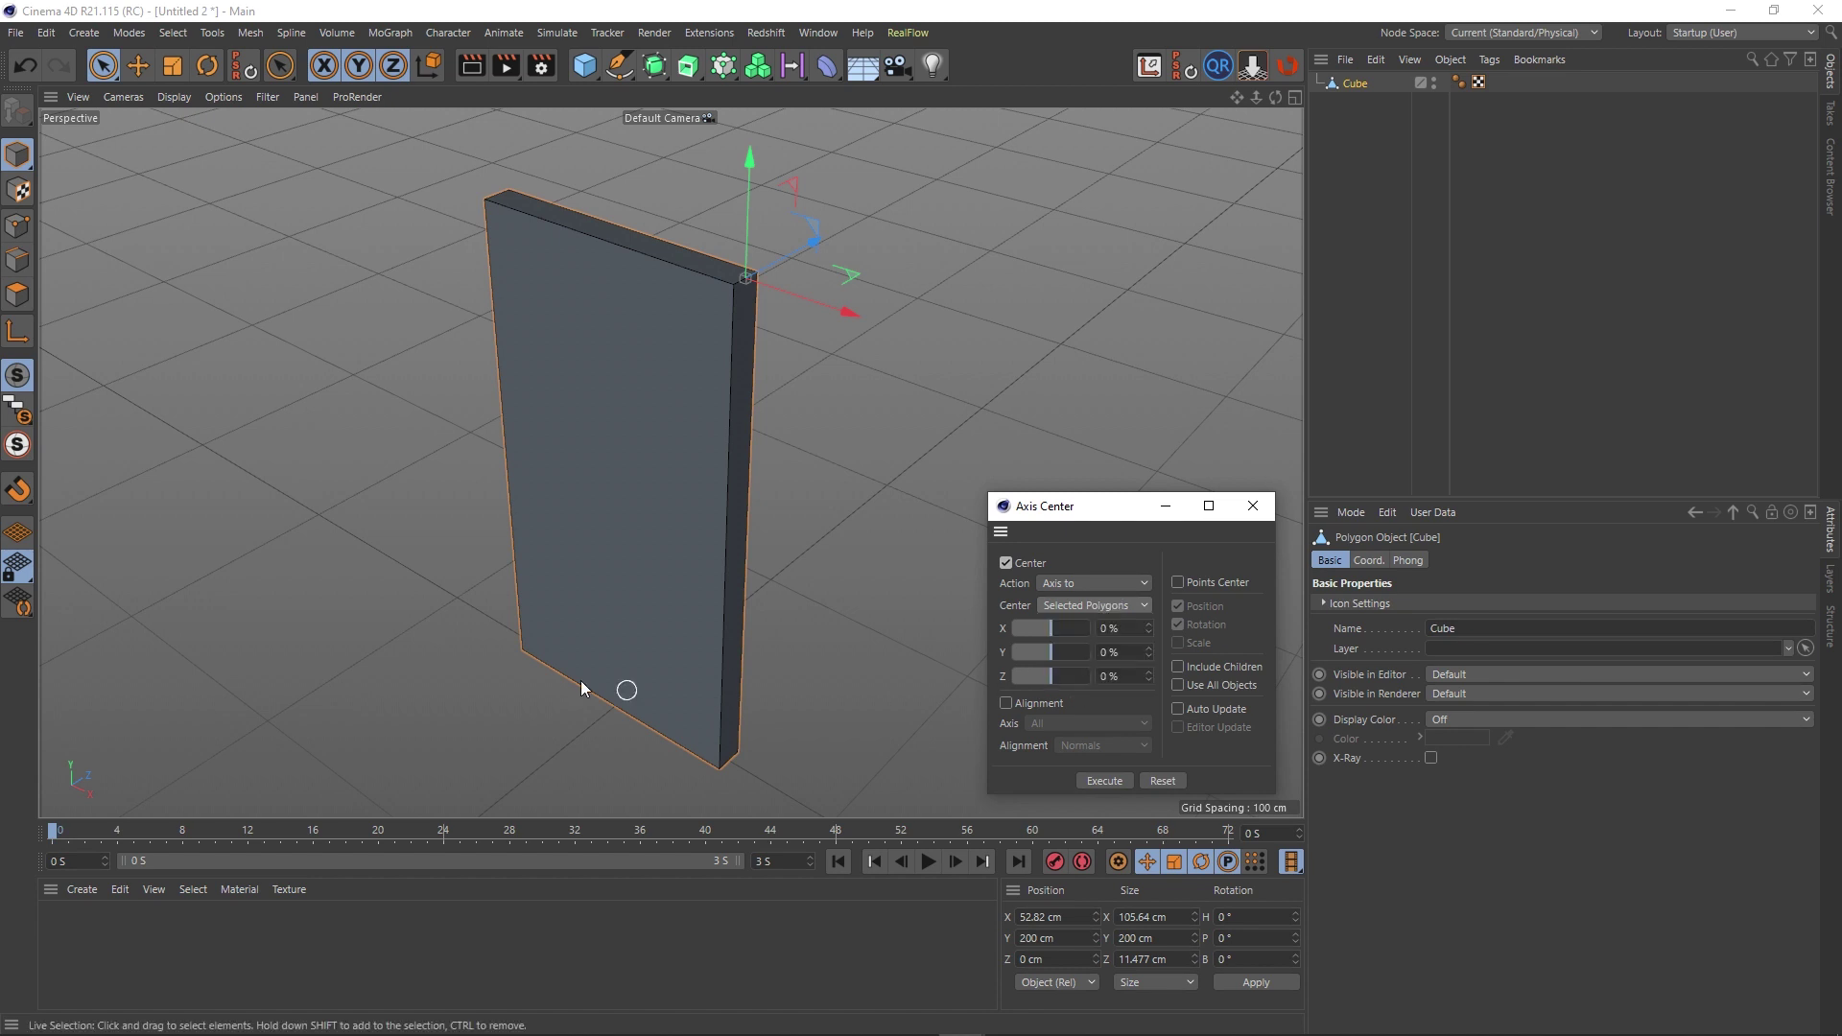
key("Return")
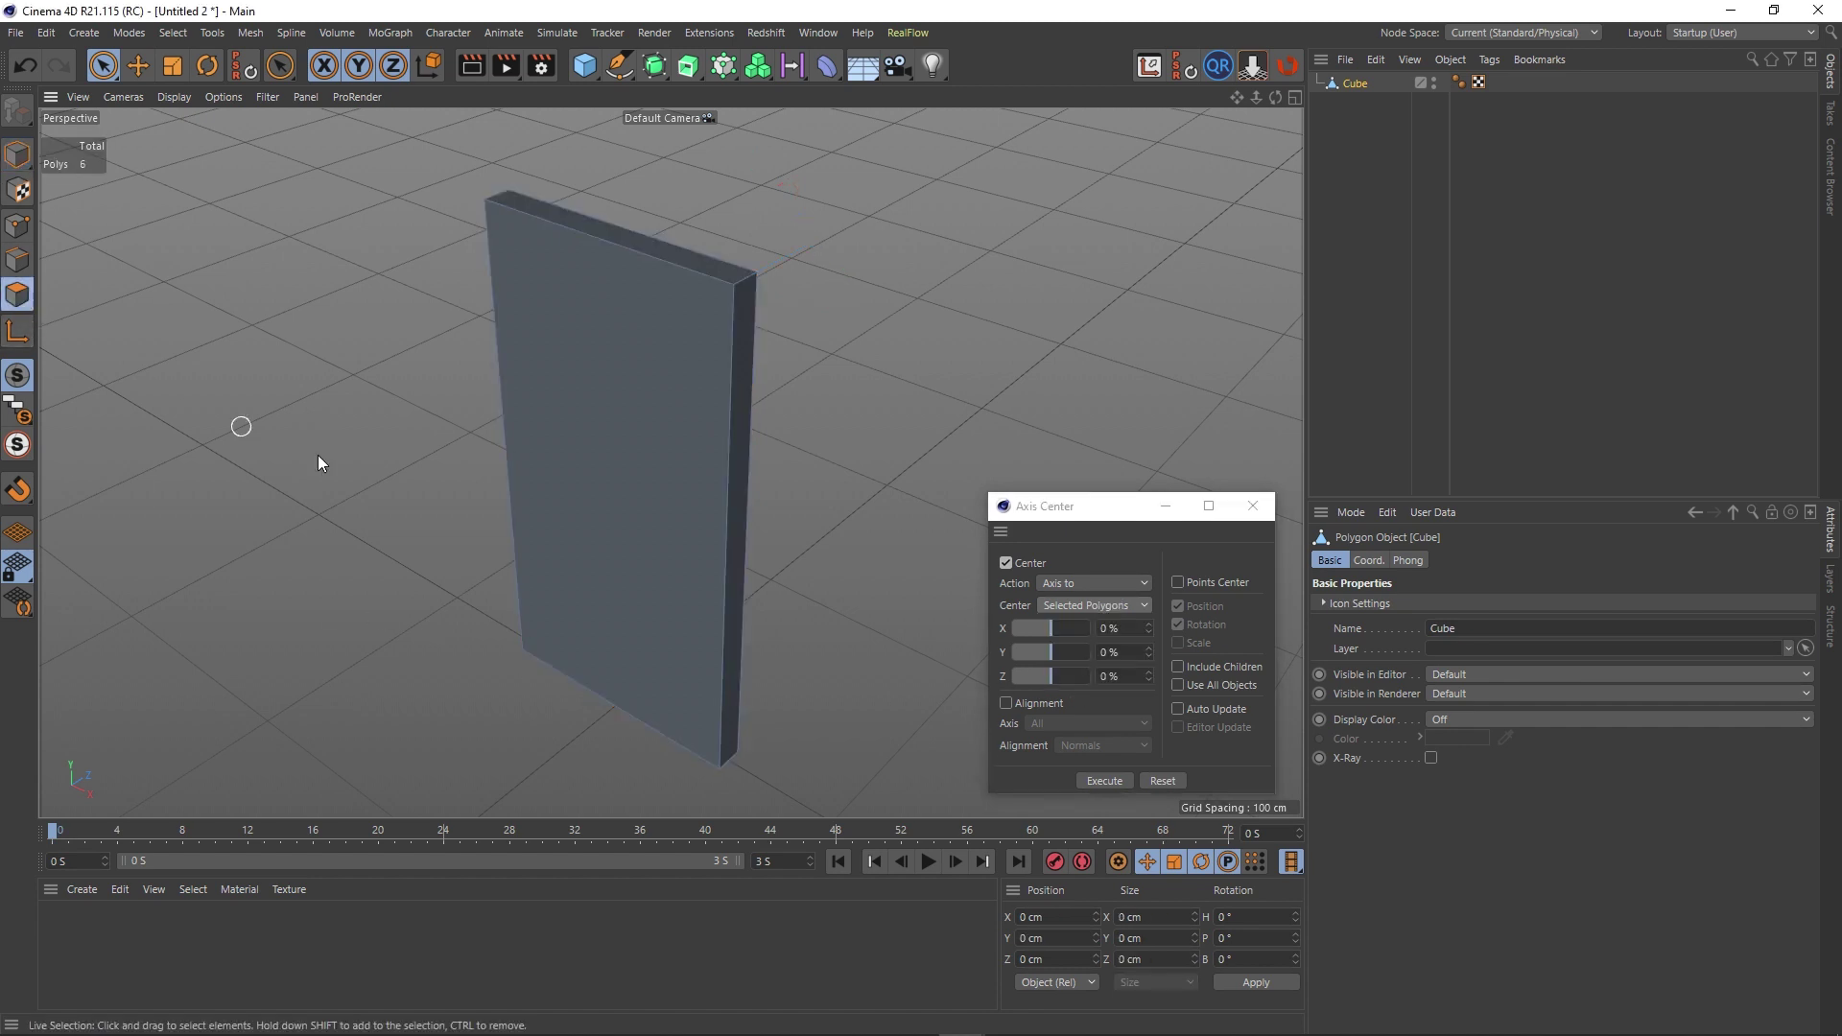
scroll(754, 477, "up", 3)
left_click(733, 482)
scroll(763, 497, "down", 5)
left_click_drag(763, 501, 636, 399, "alt")
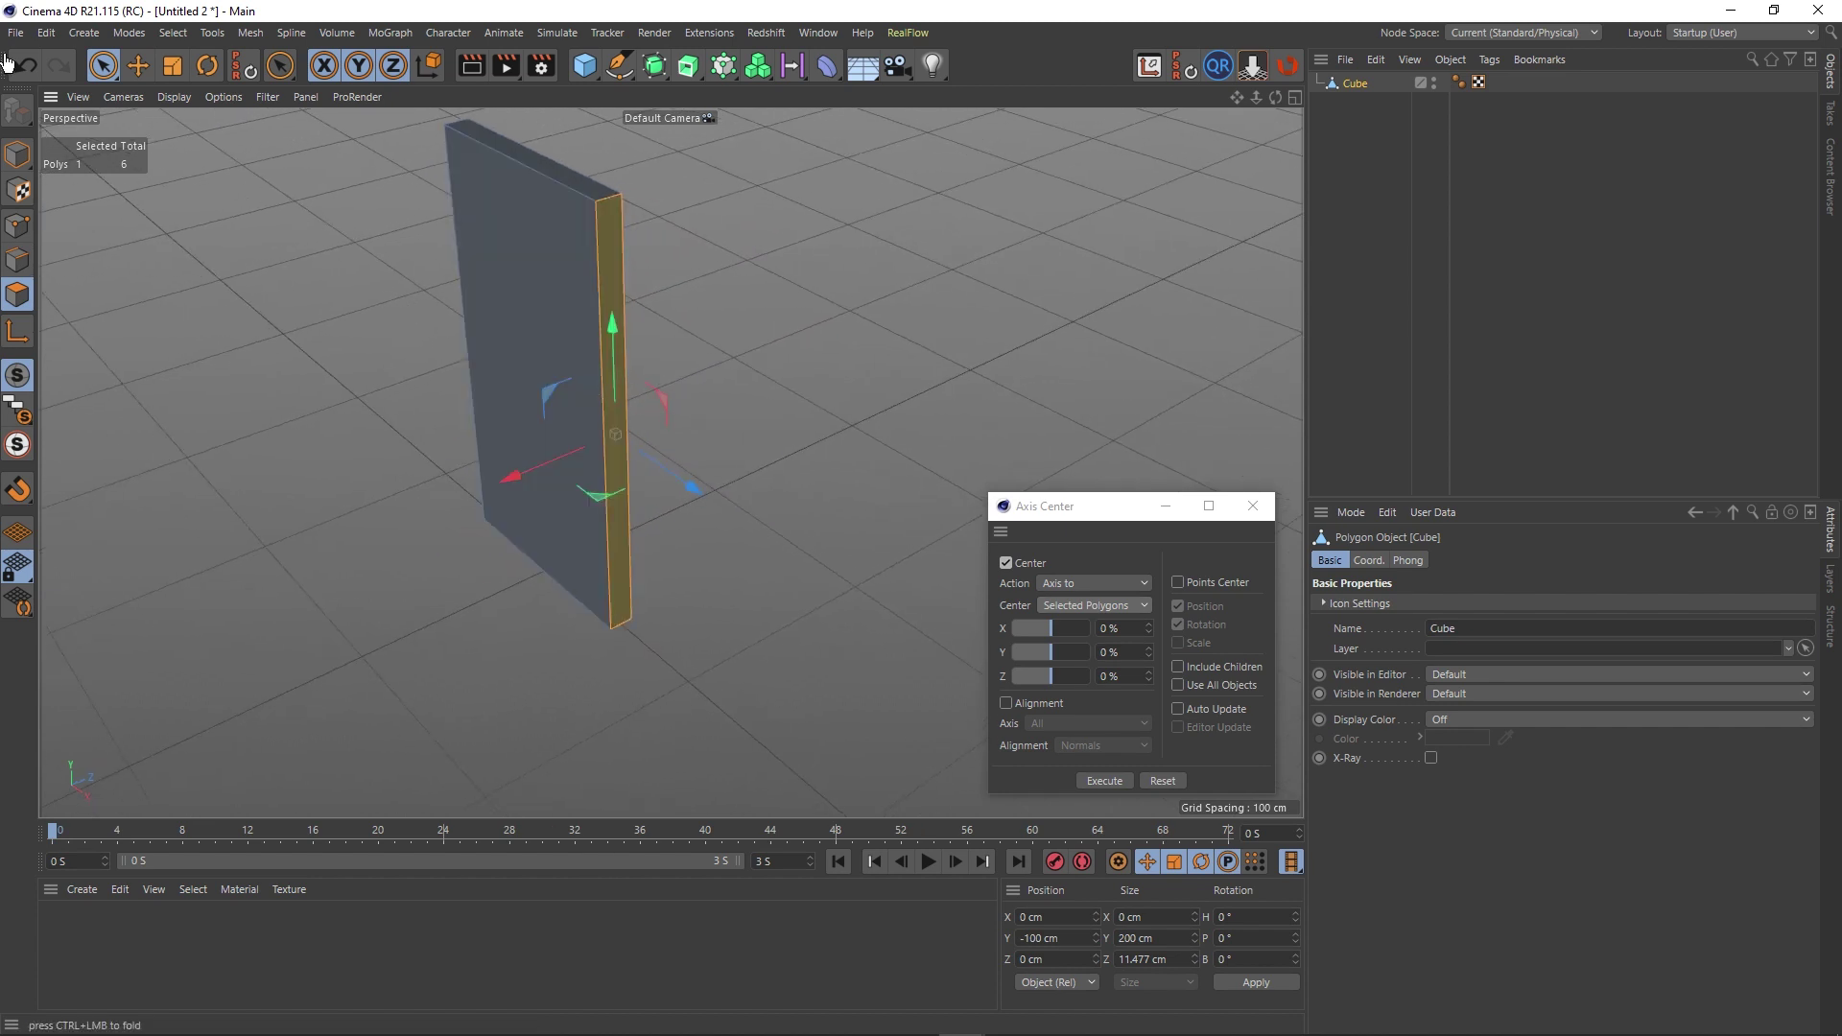
left_click(17, 153)
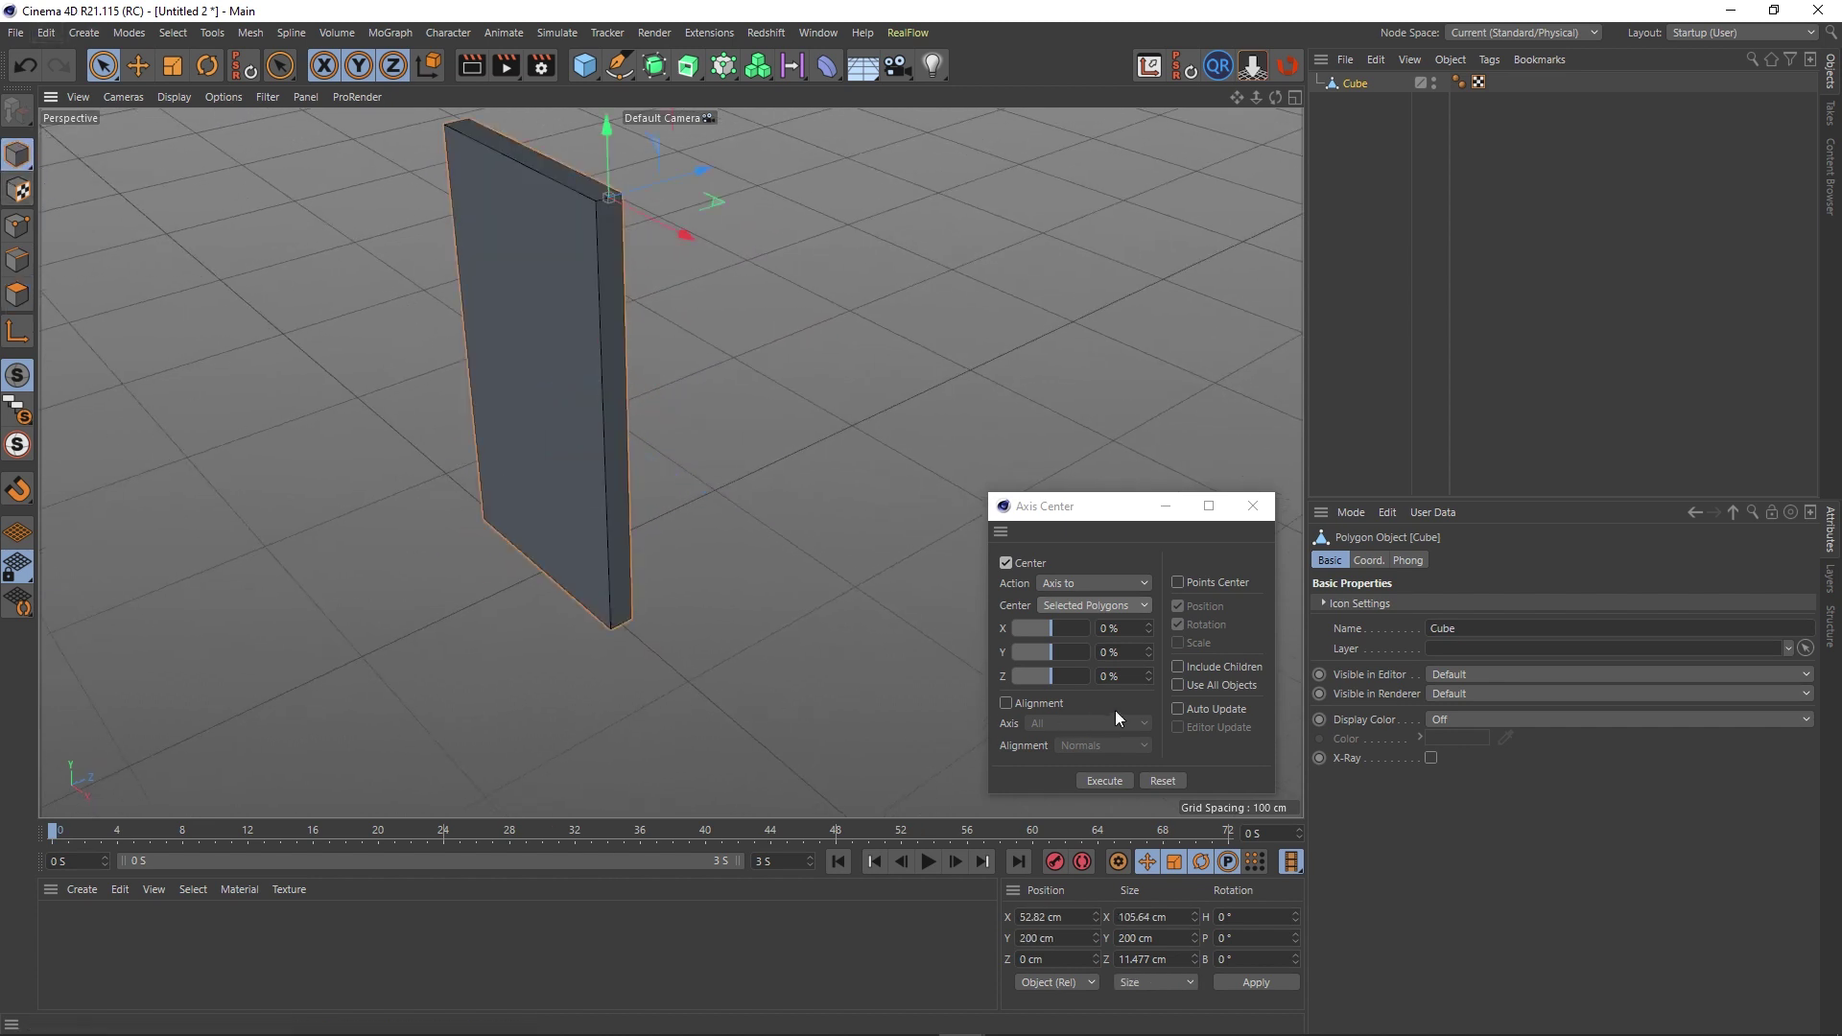
left_click(1101, 780)
left_click_drag(638, 363, 676, 383, "alt")
Select the vertical front edge of the door's narrow side and execute Axis to with Center set to Selected Edges.
left_click(1077, 607)
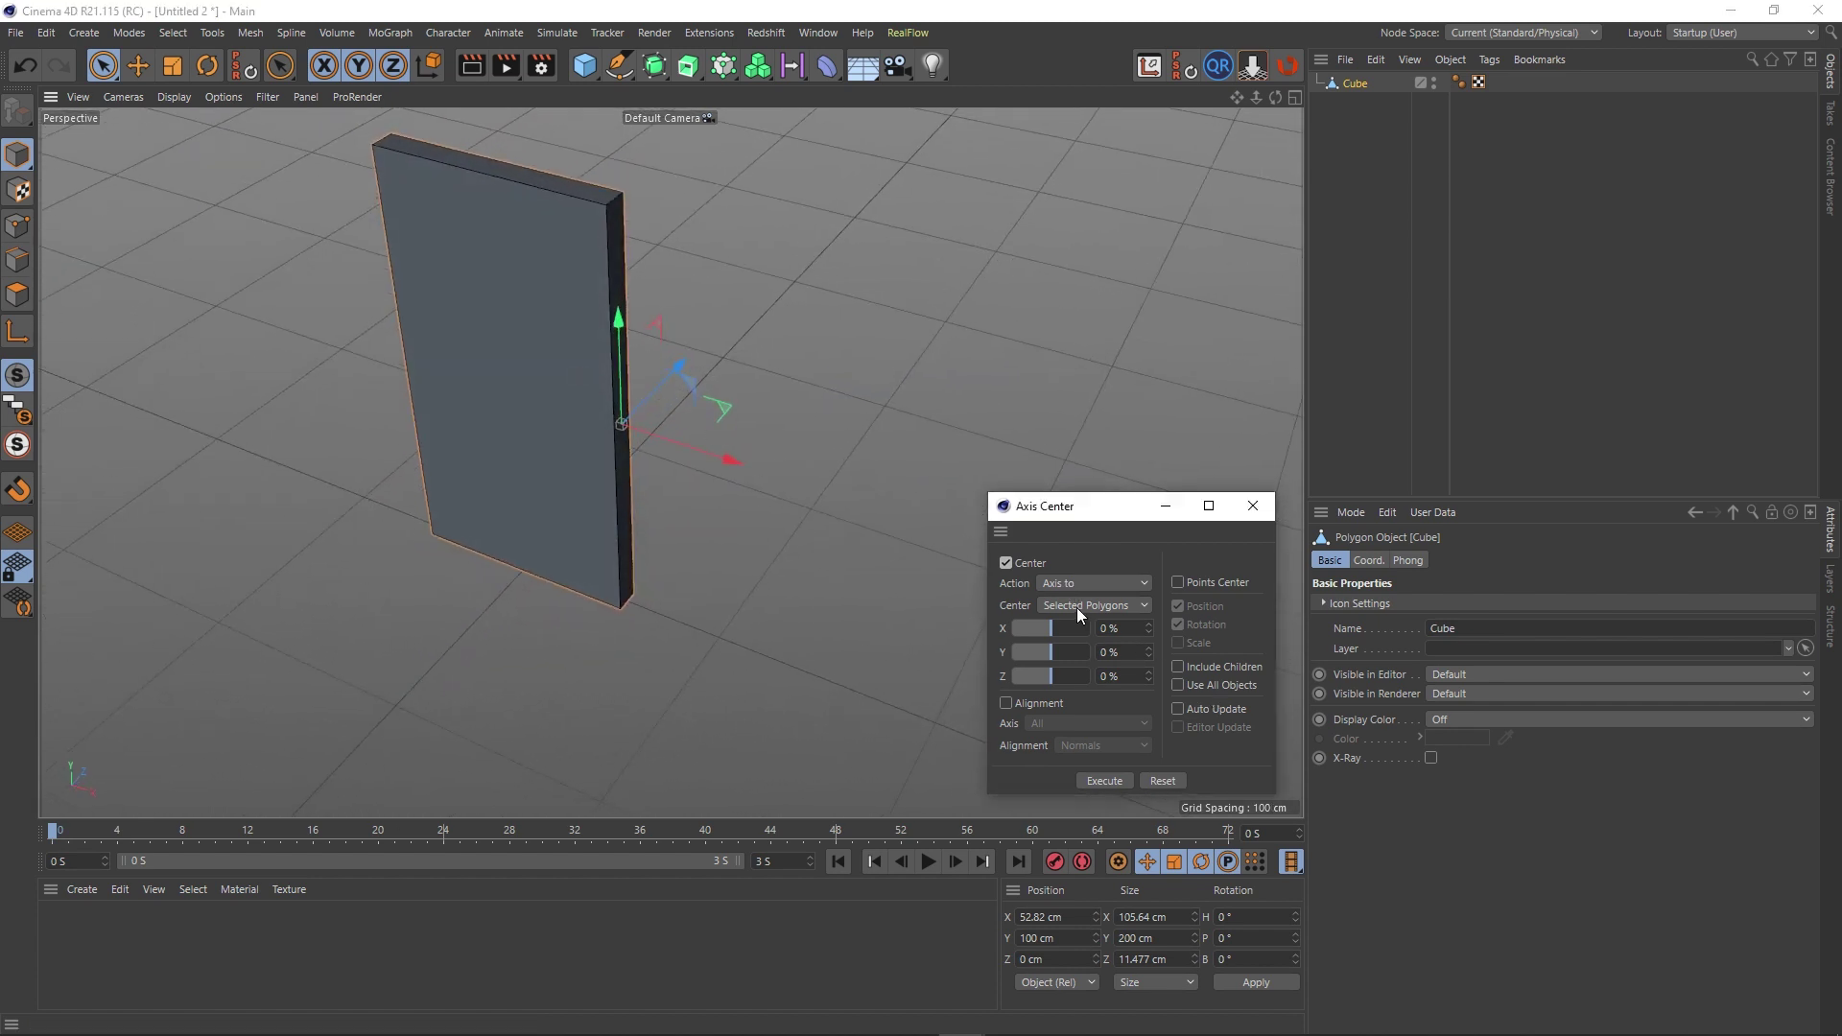
left_click(1098, 689)
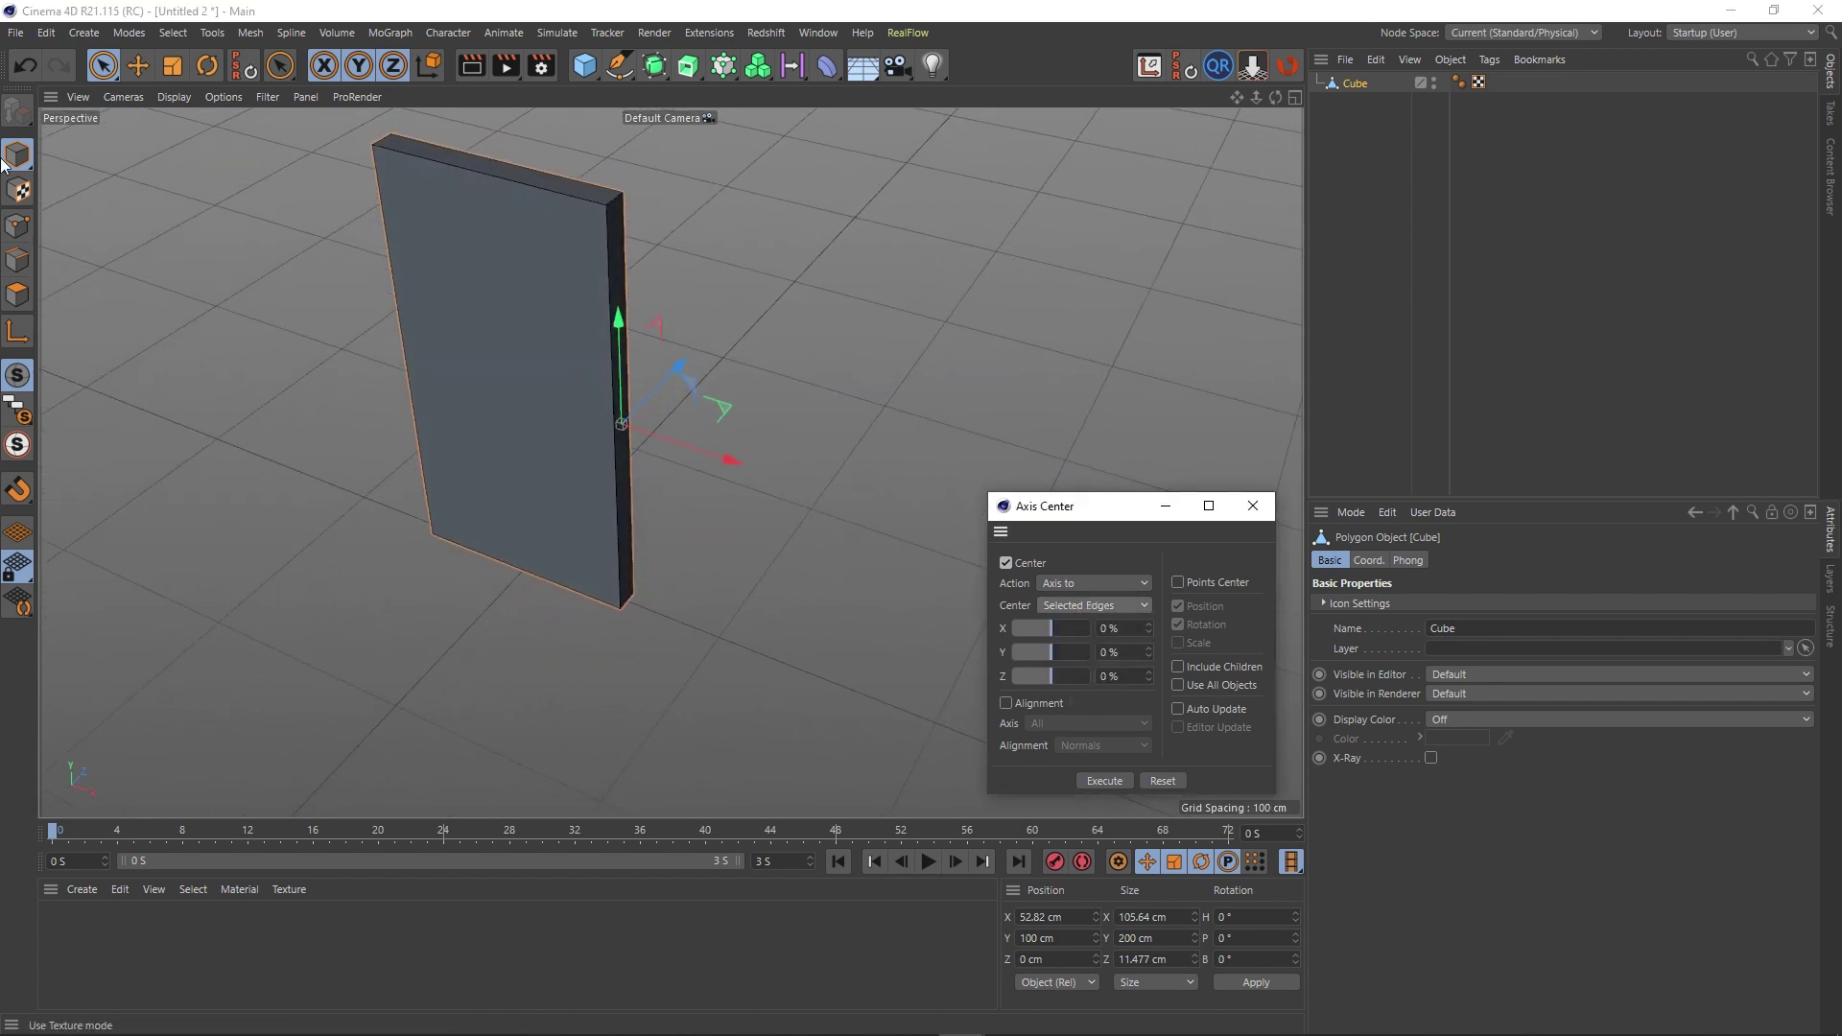
left_click(17, 259)
left_click(612, 491)
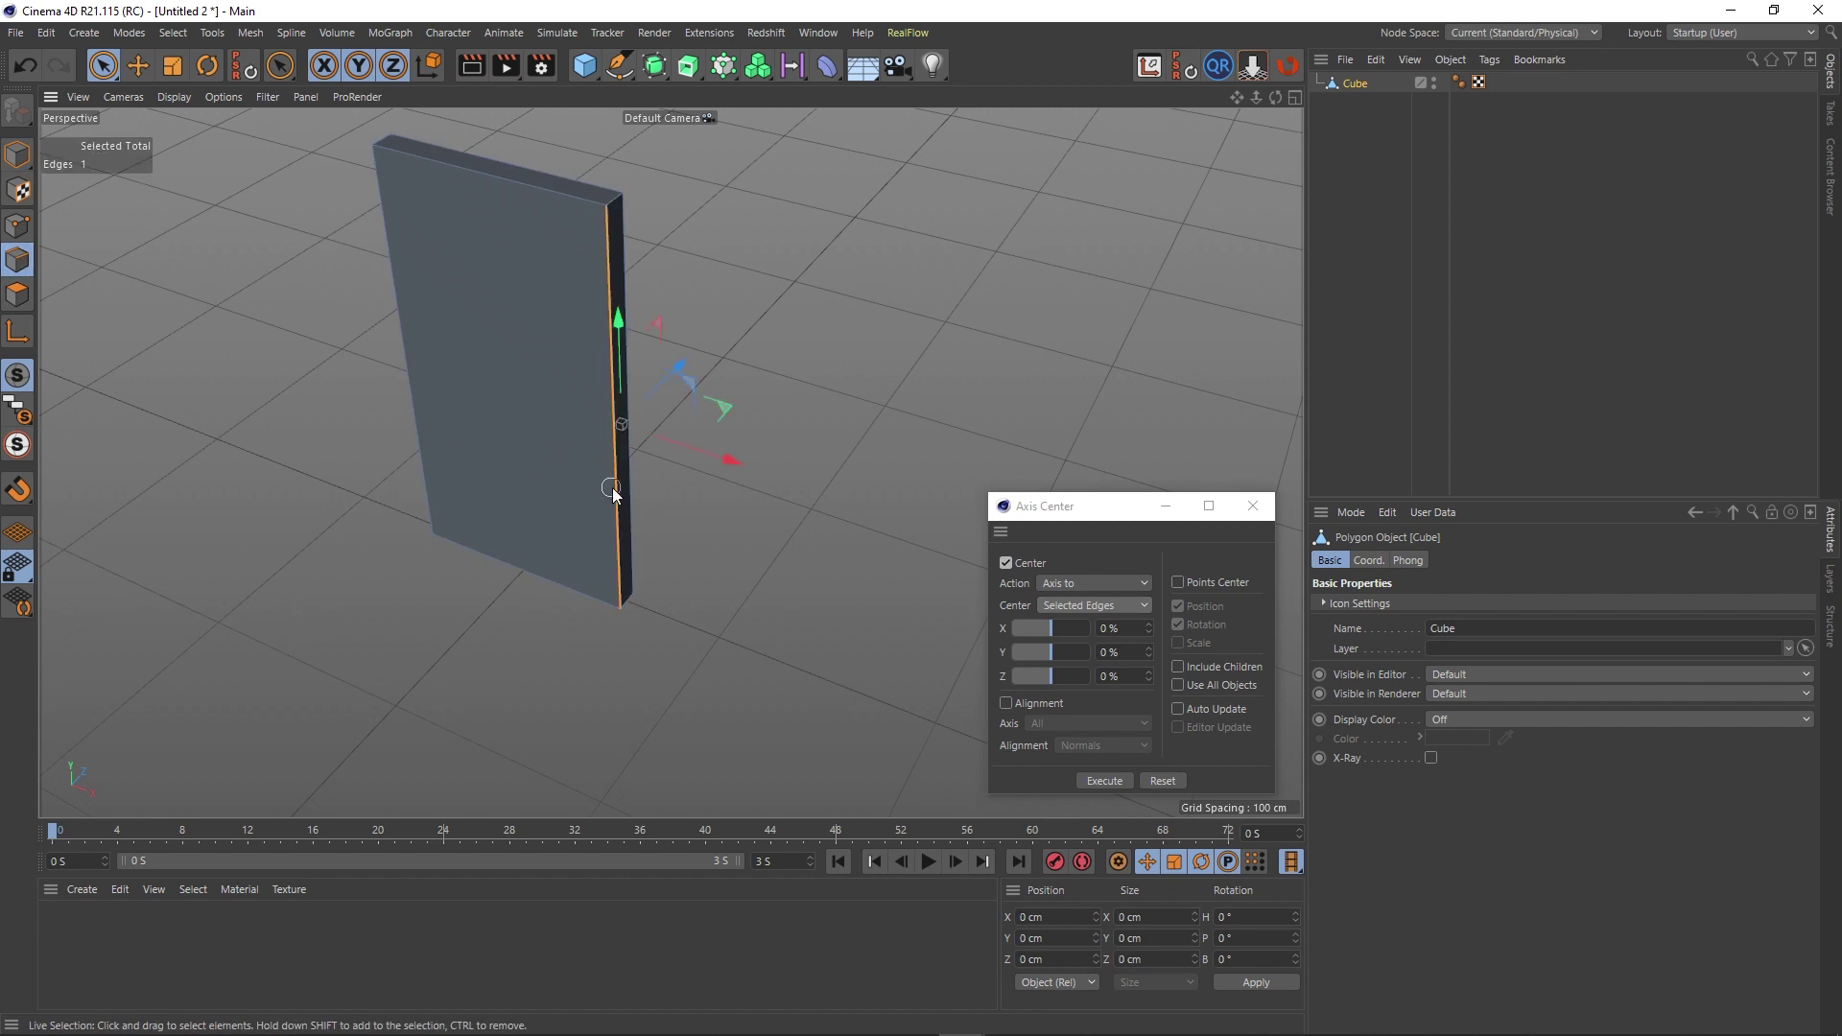
left_click_drag(666, 419, 604, 376, "alt")
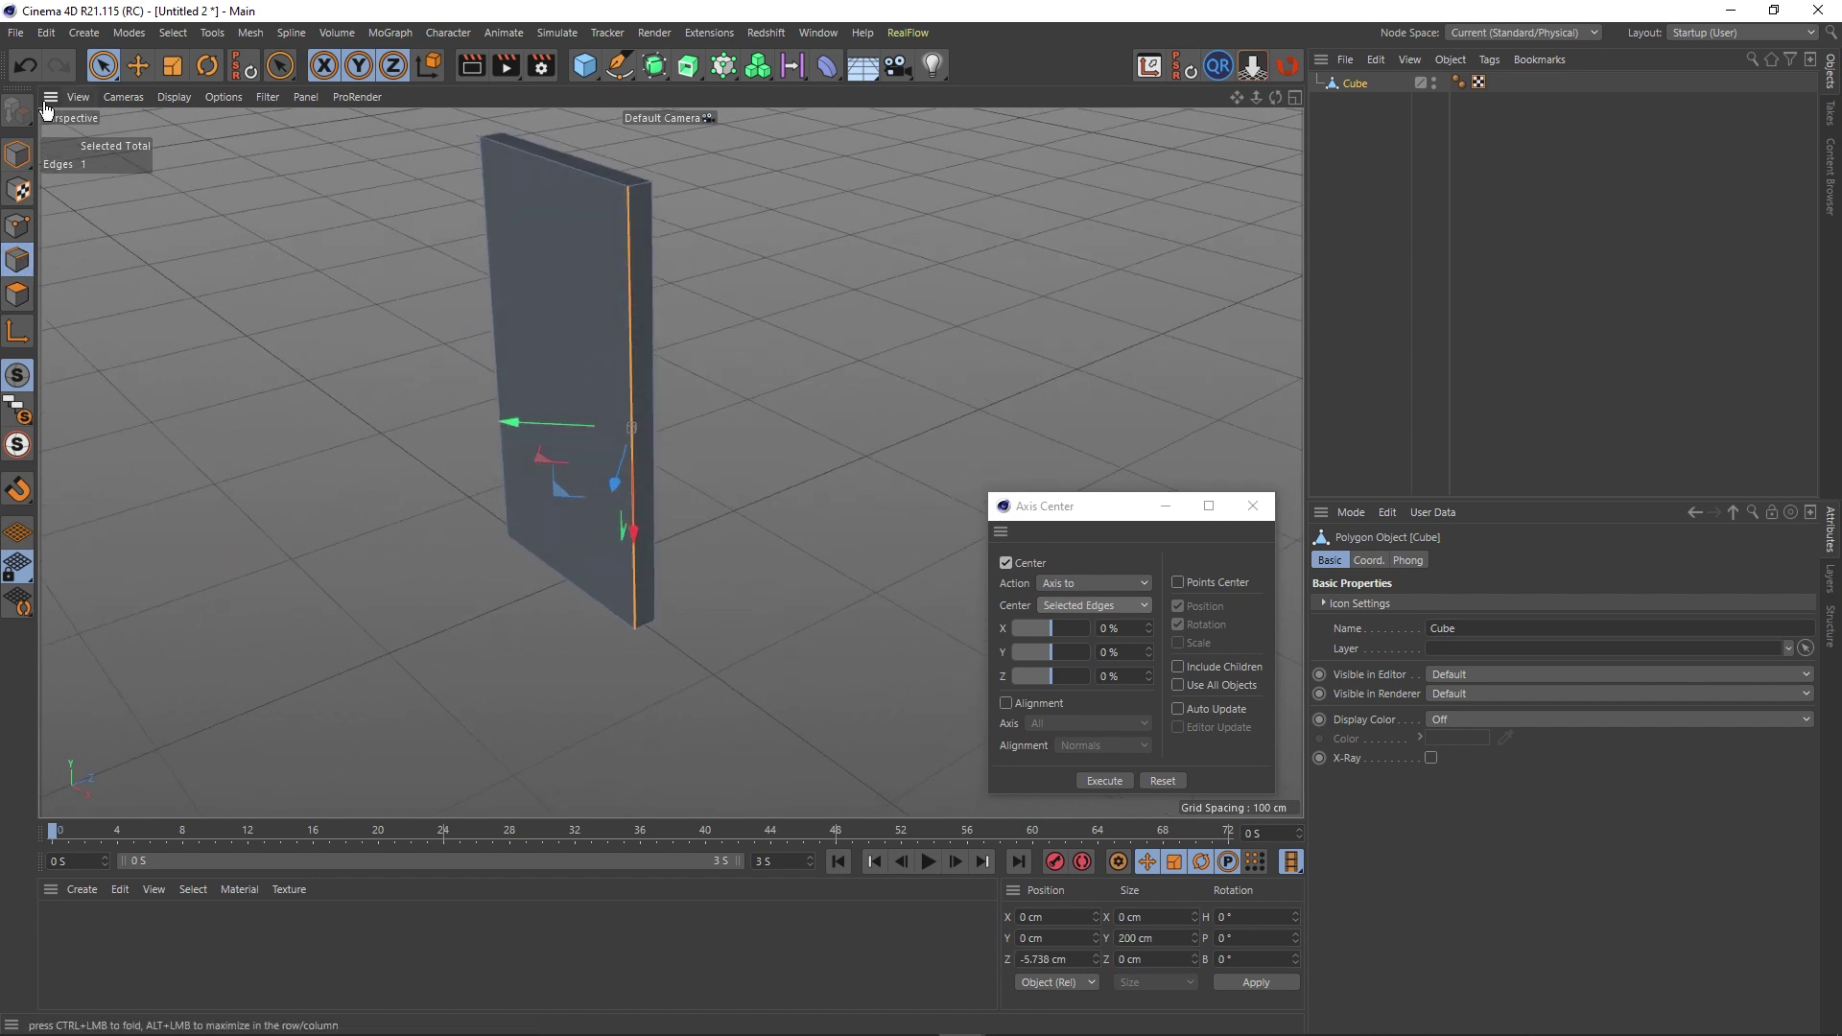
left_click(17, 154)
left_click(1104, 780)
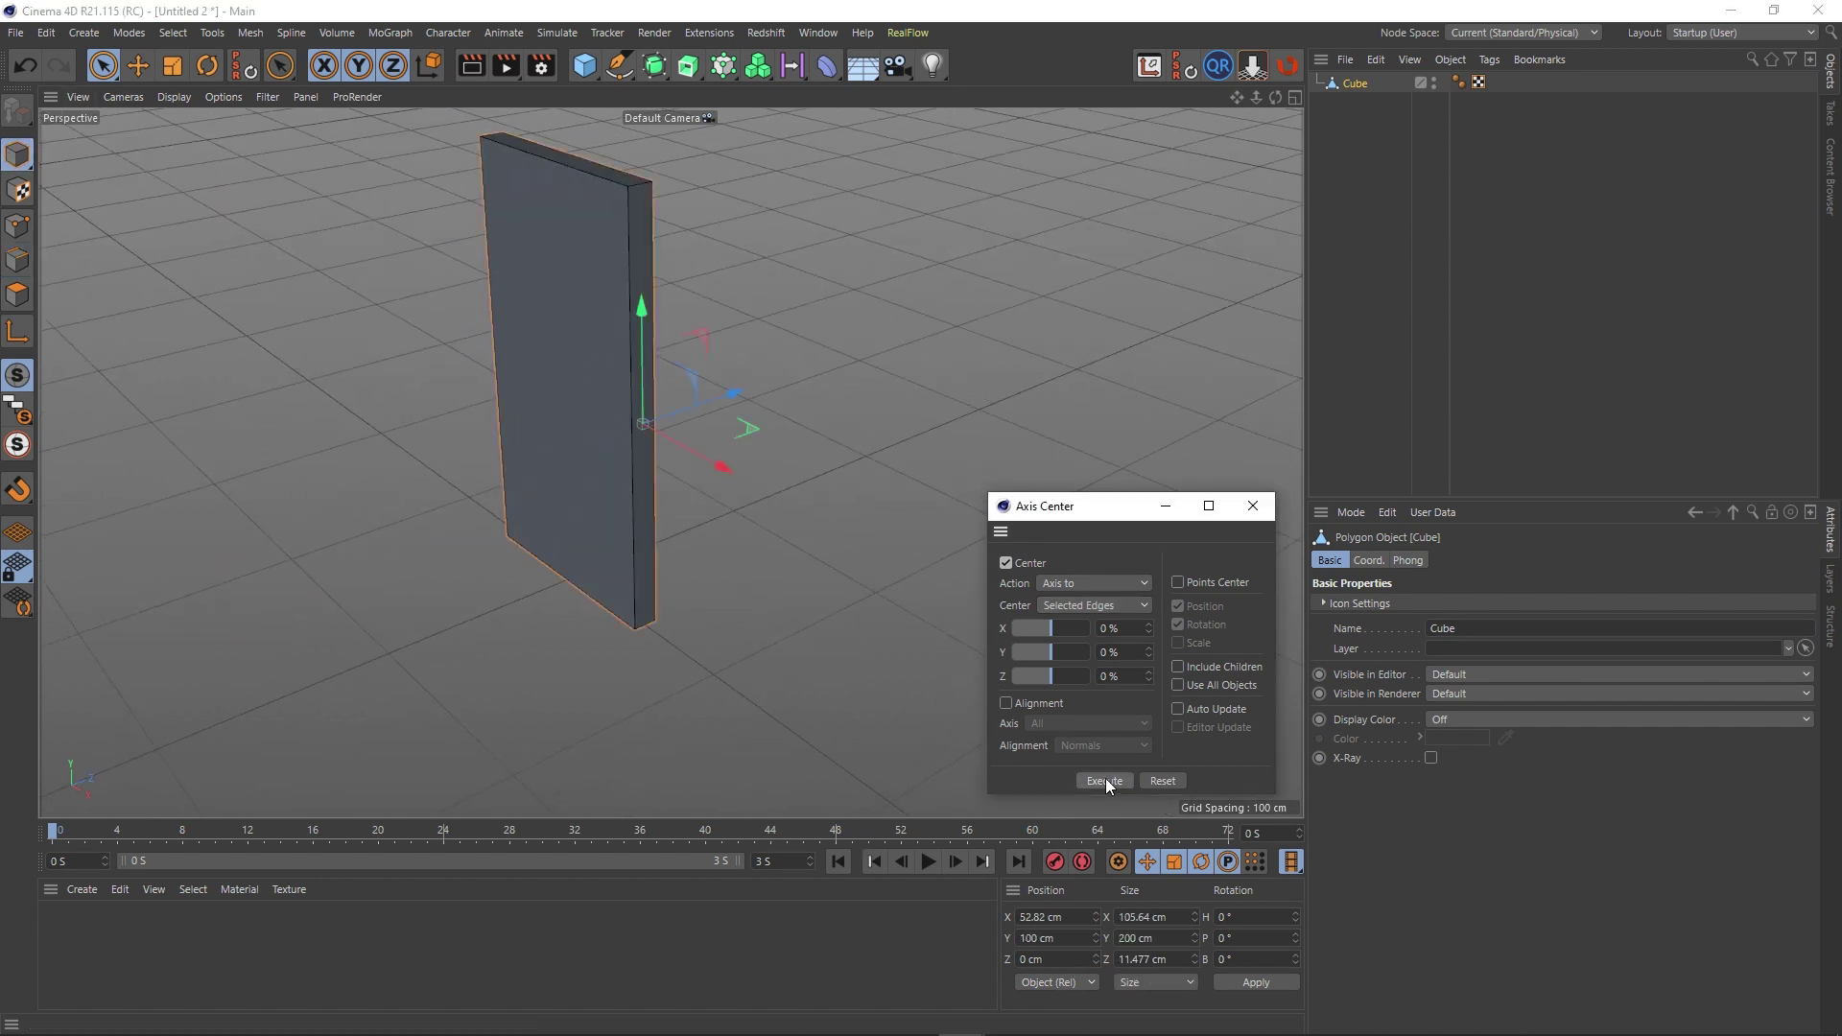
scroll(575, 403, "up", 5)
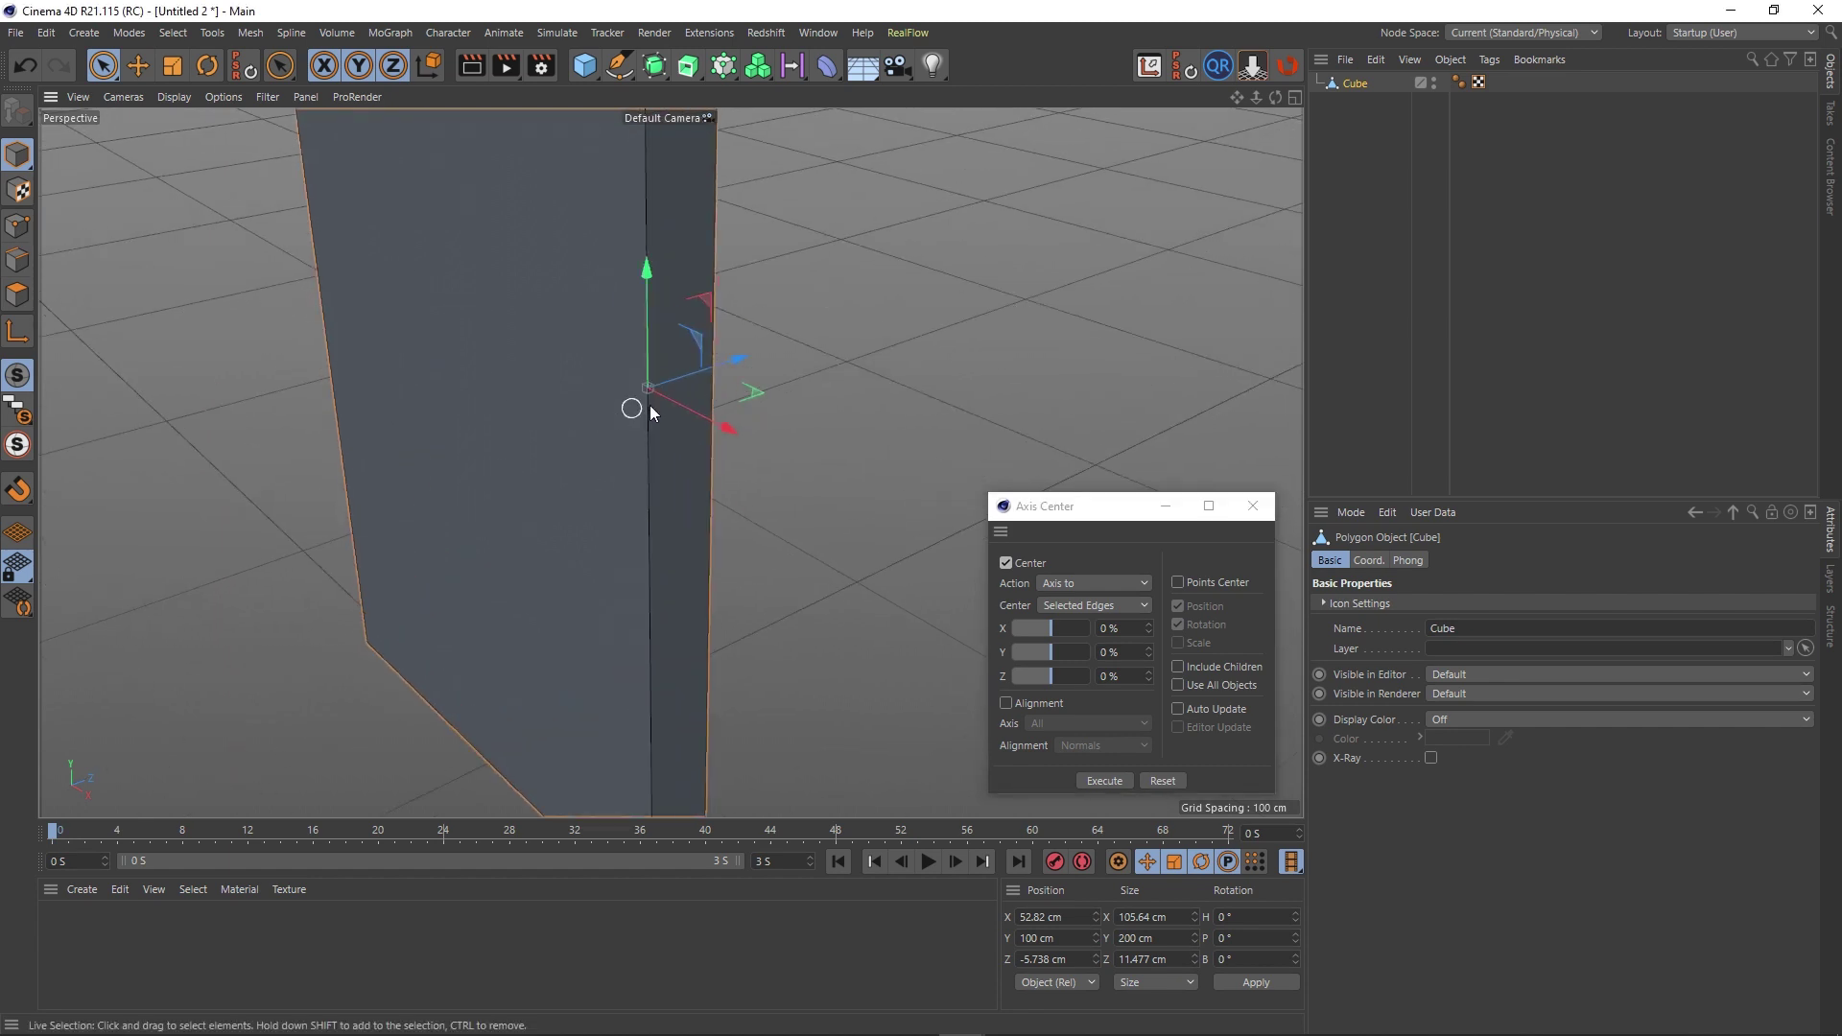
scroll(535, 427, "down", 6)
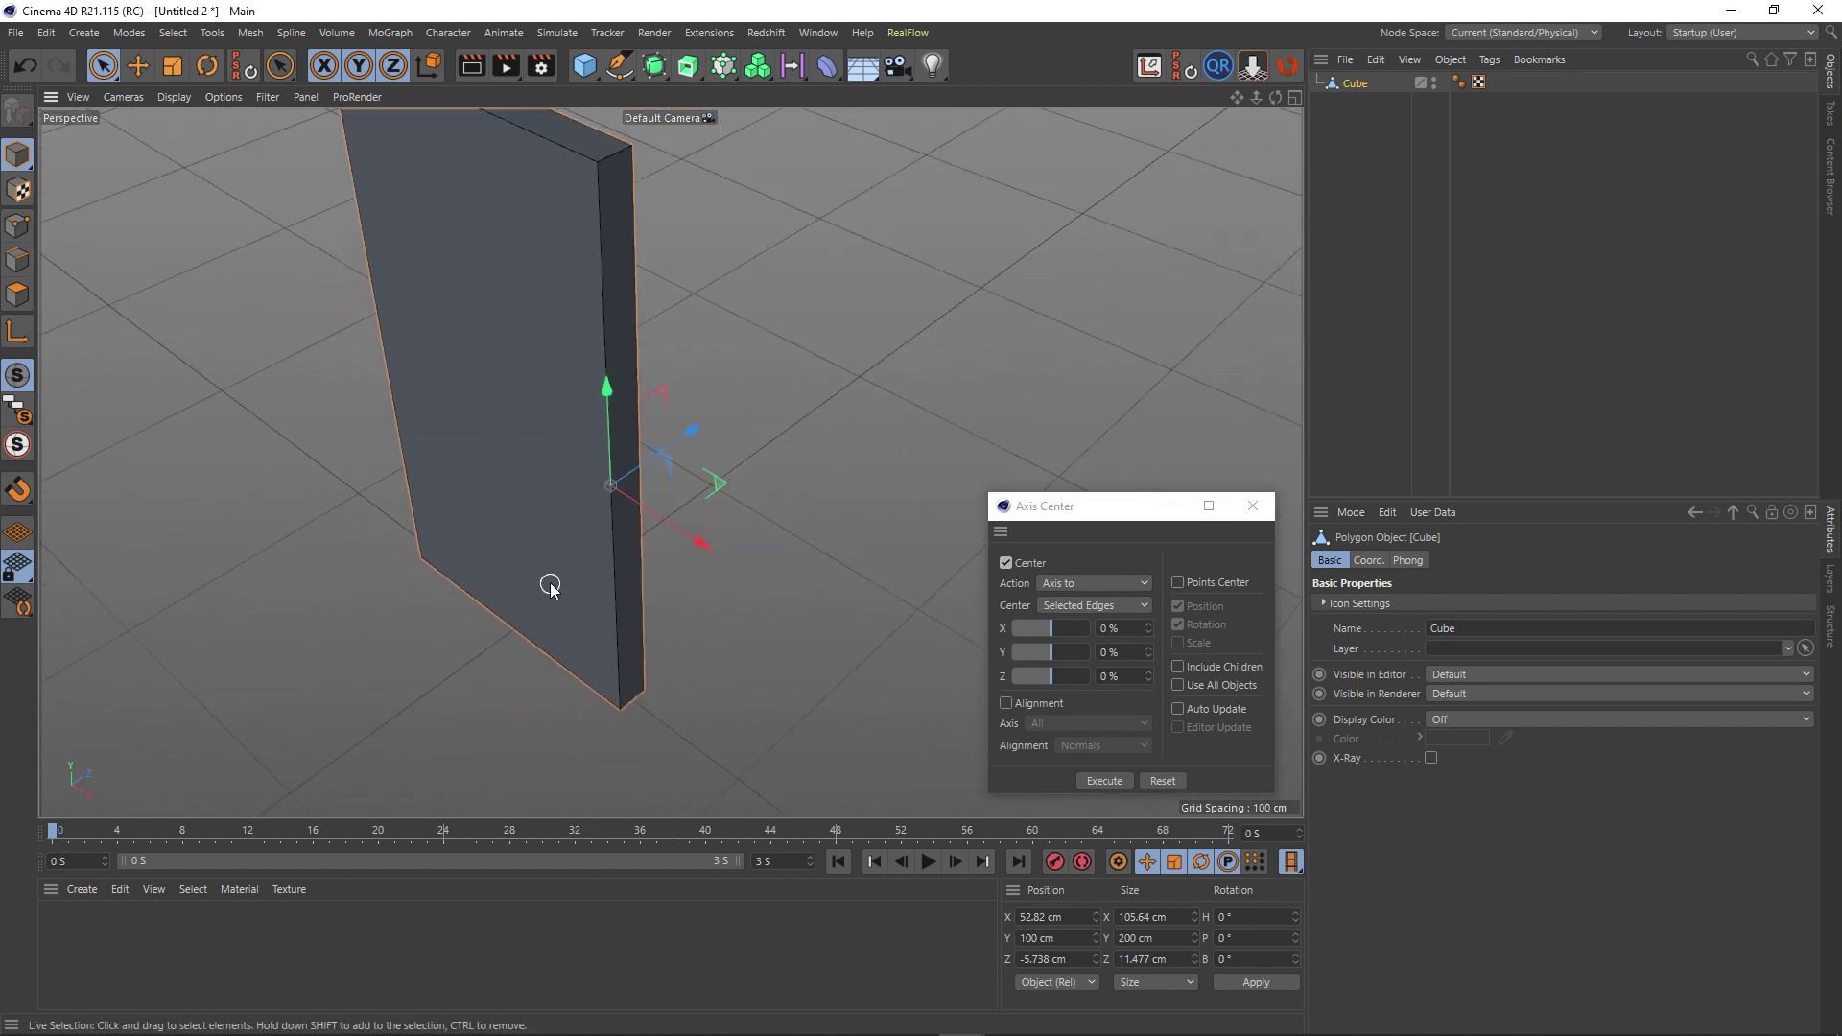
middle_click_drag(556, 602, 596, 596, "alt")
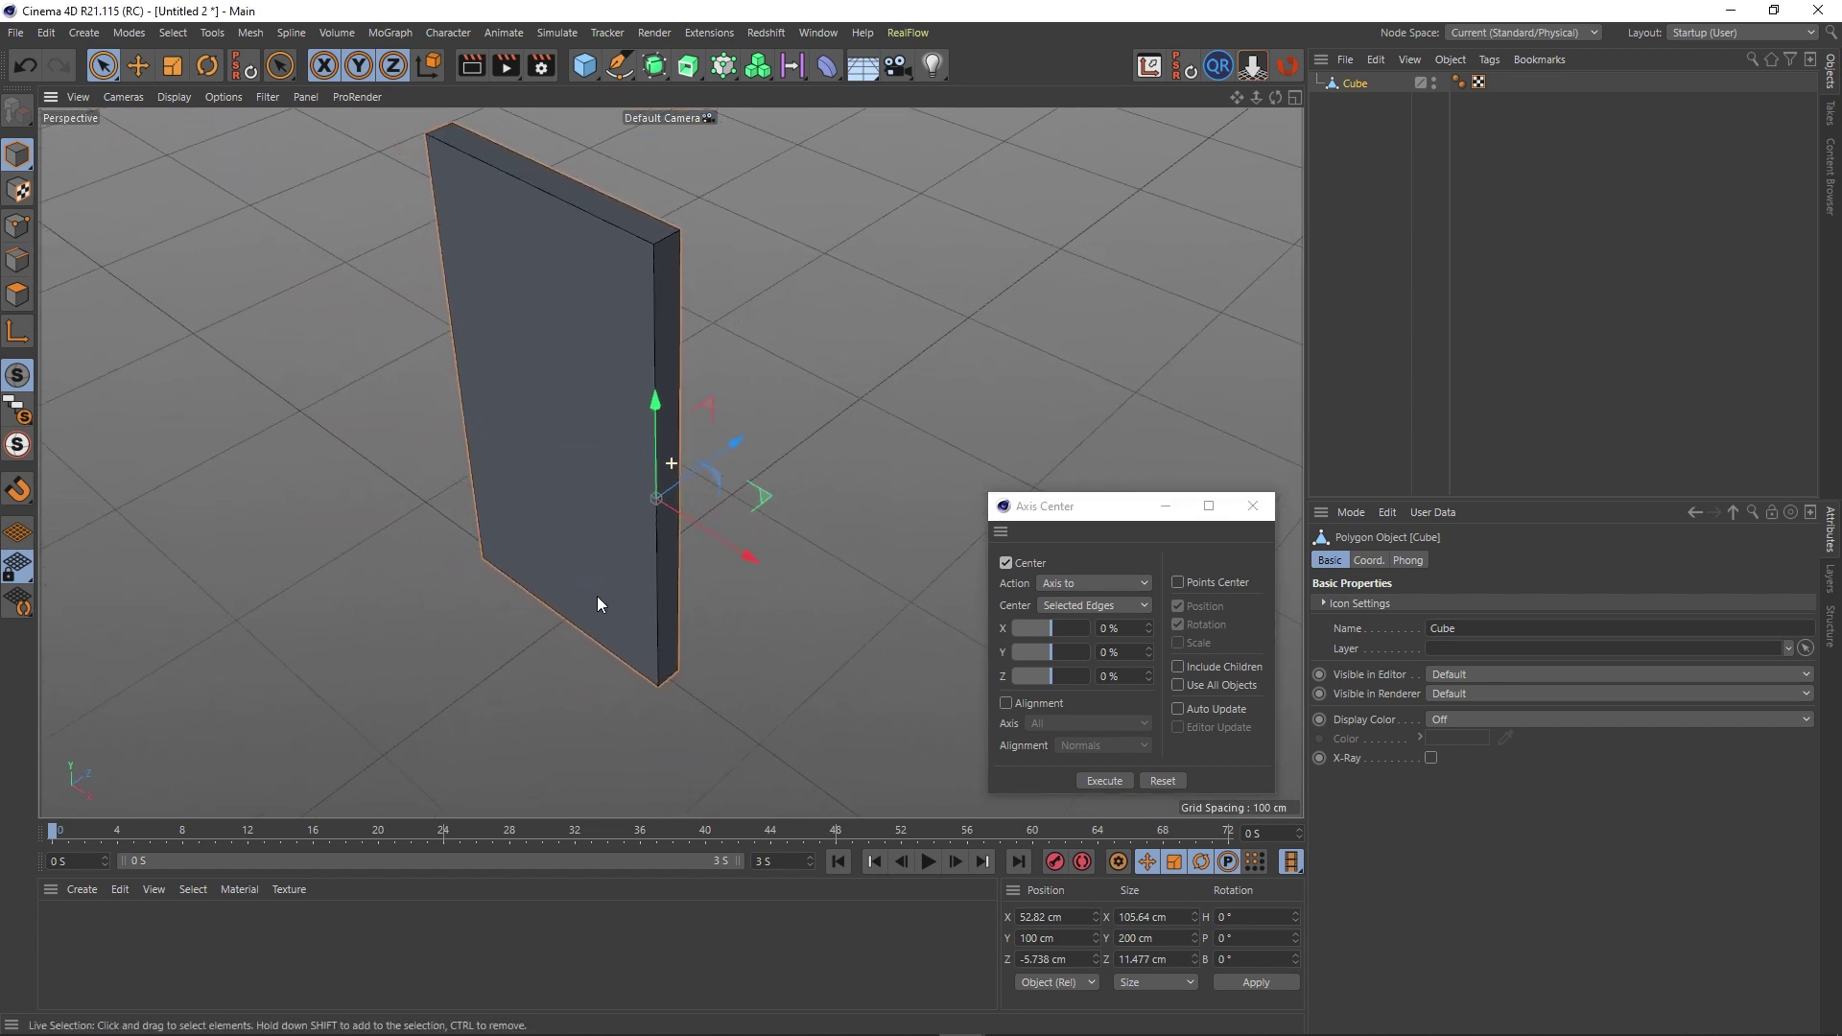
Set Center to All Points and execute Axis to in object mode to return the axis to the door's center.
left_click(1080, 604)
left_click(1079, 637)
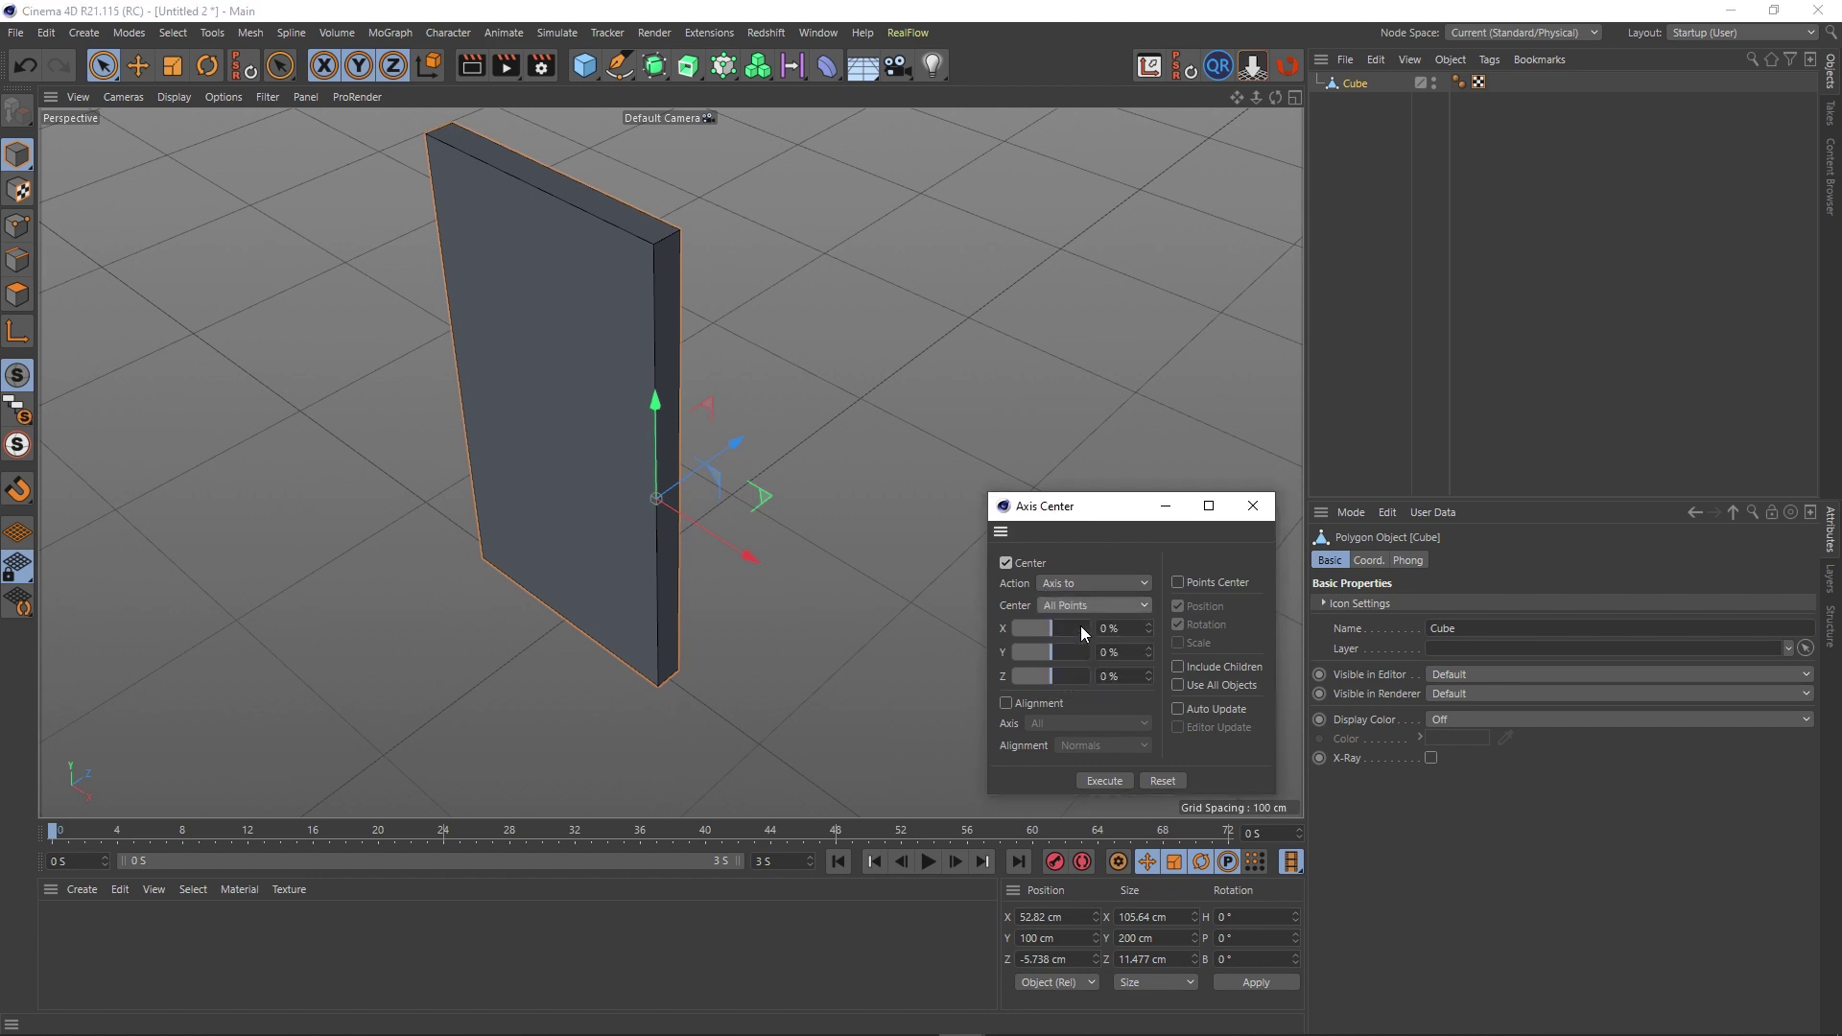
left_click(13, 259)
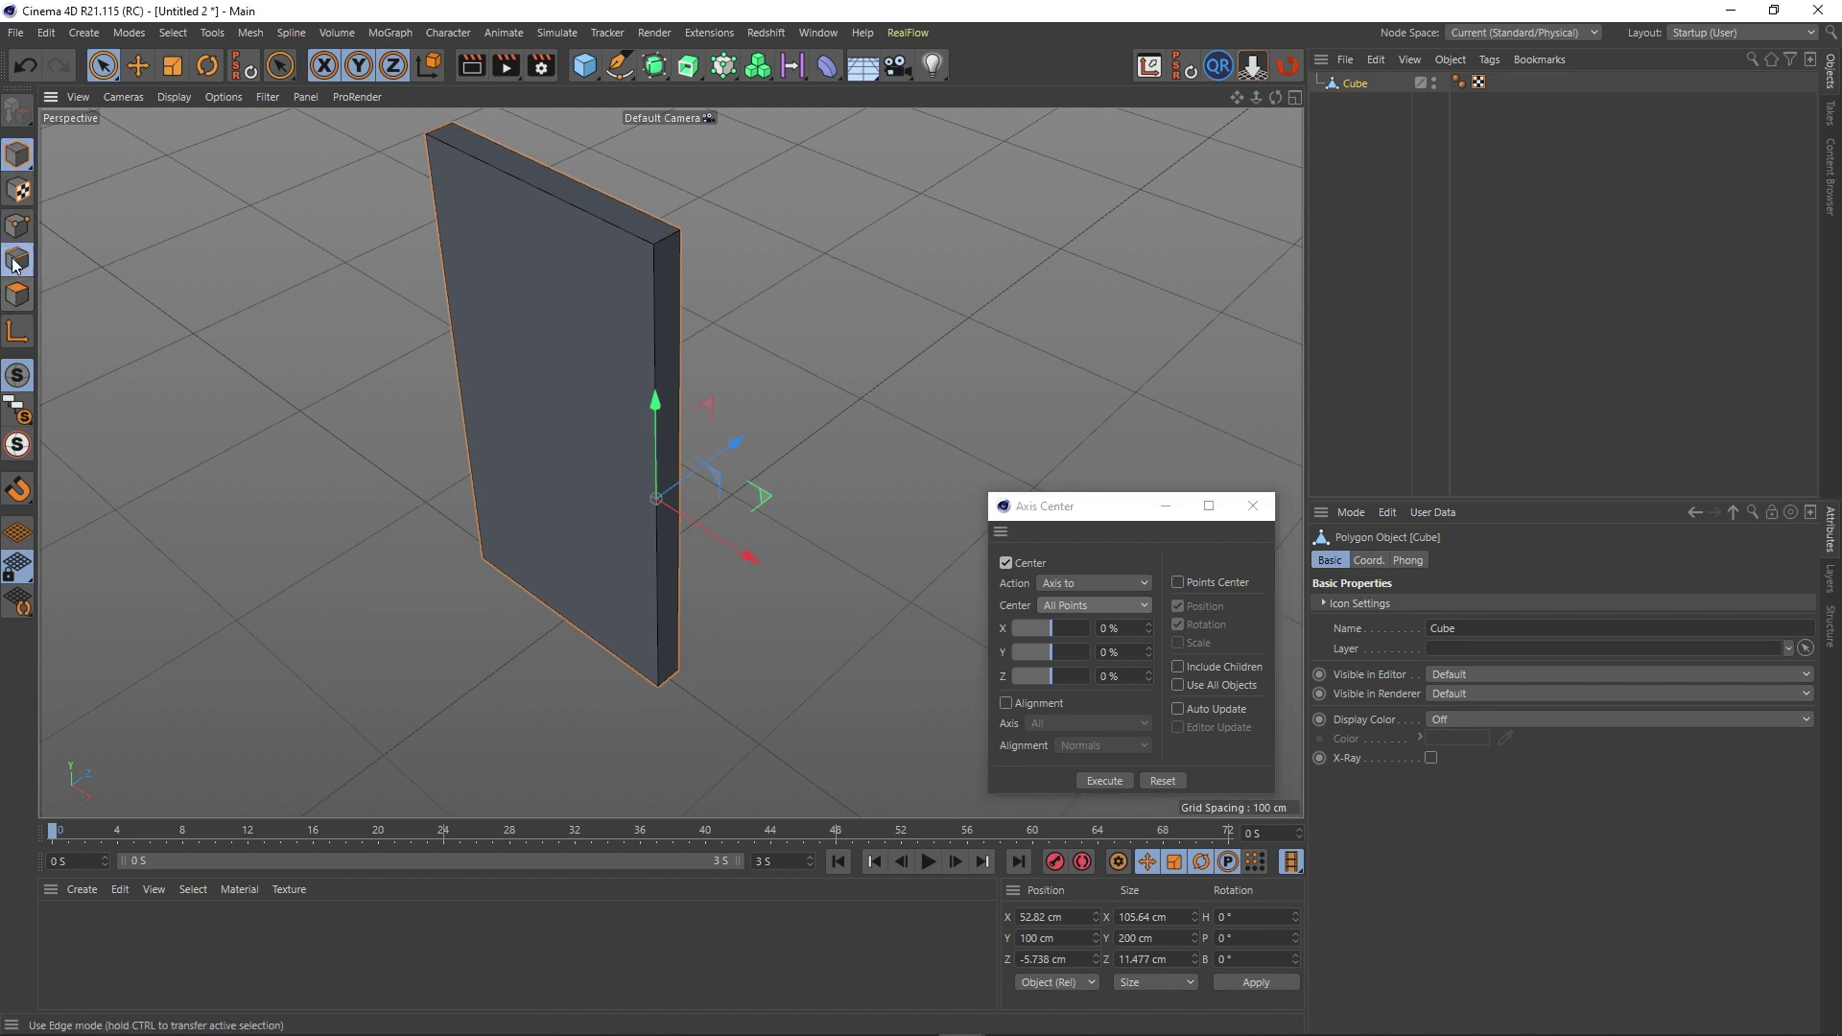
left_click(17, 226)
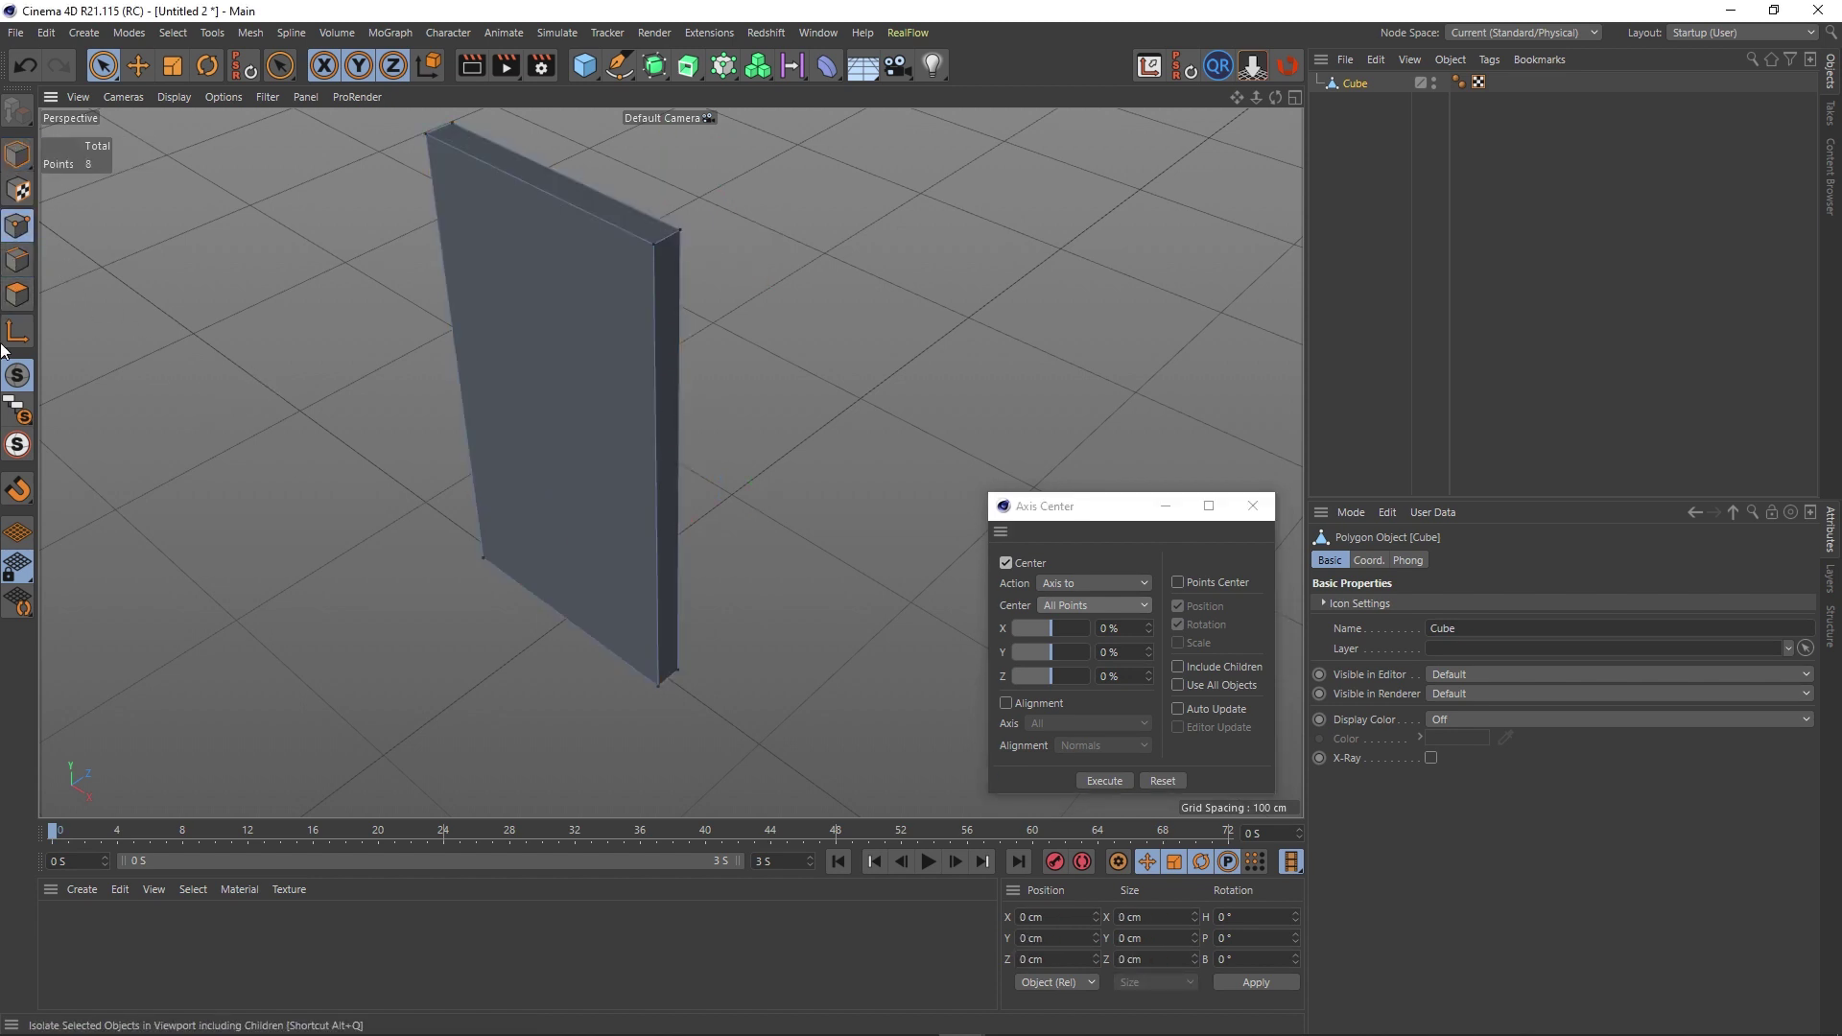
left_click(18, 296)
left_click(337, 477)
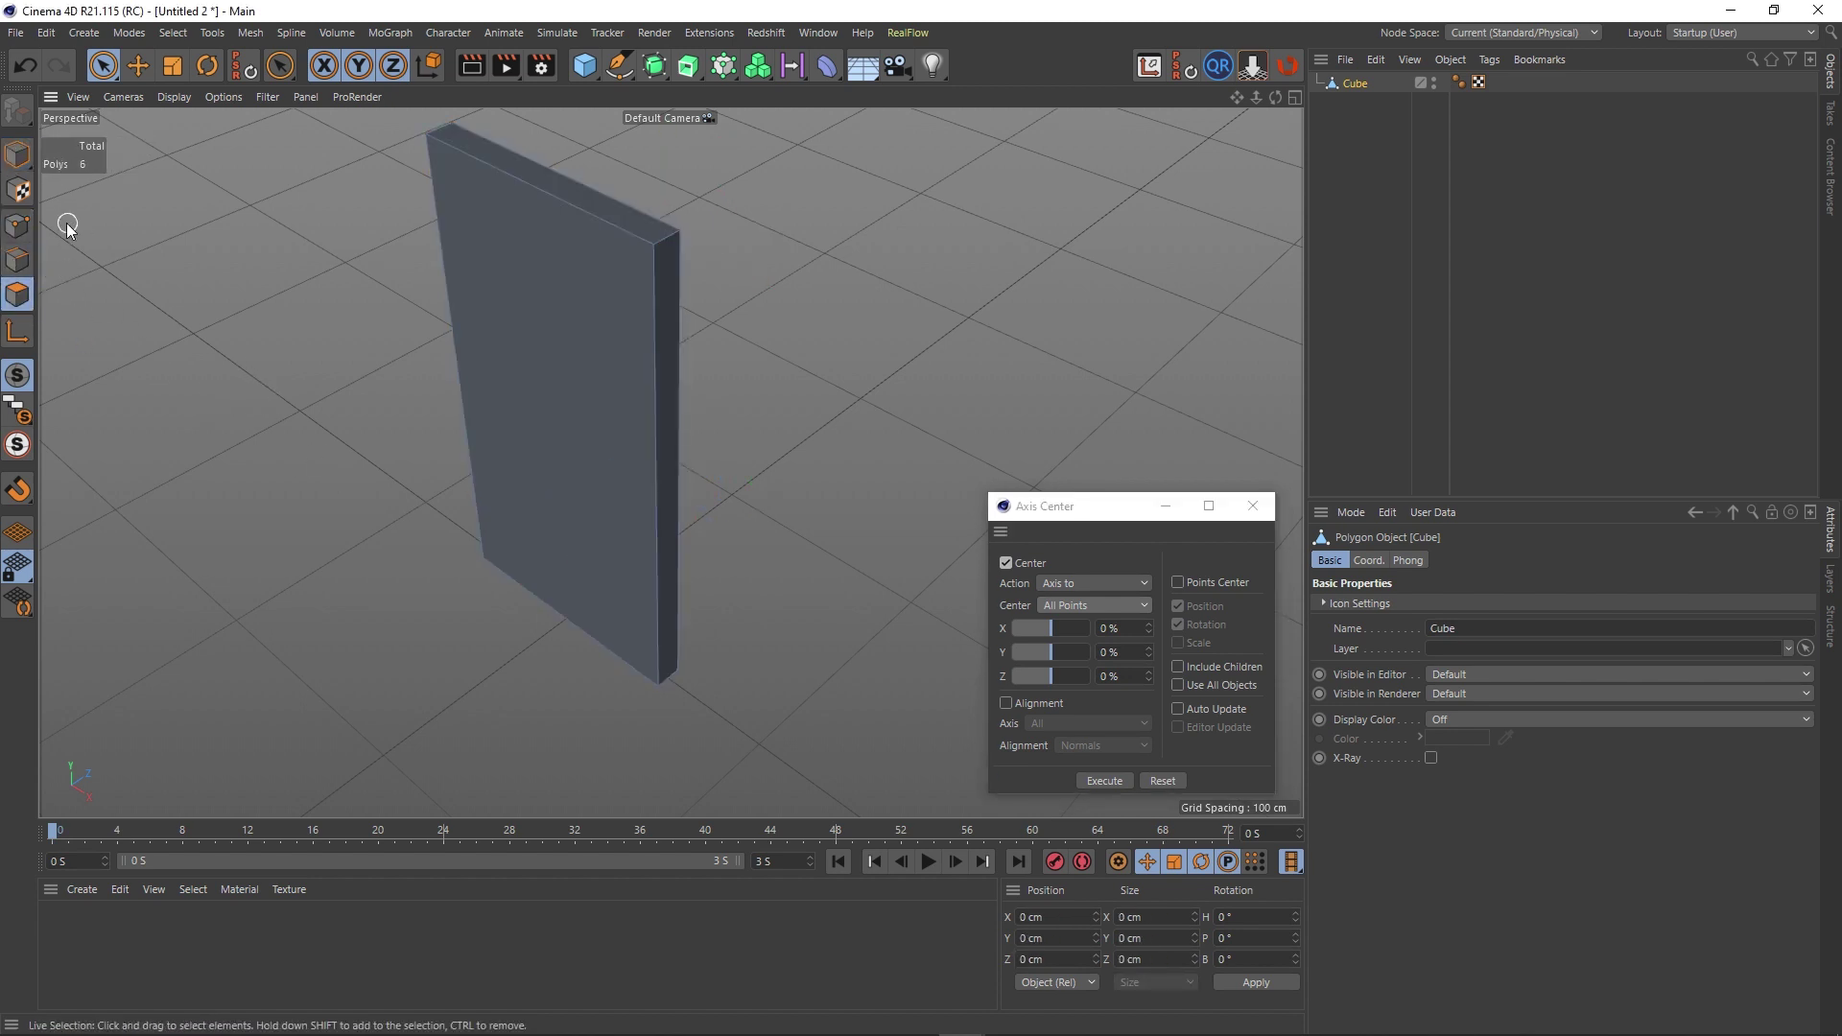
left_click(17, 154)
middle_click_drag(578, 497, 660, 545, "alt")
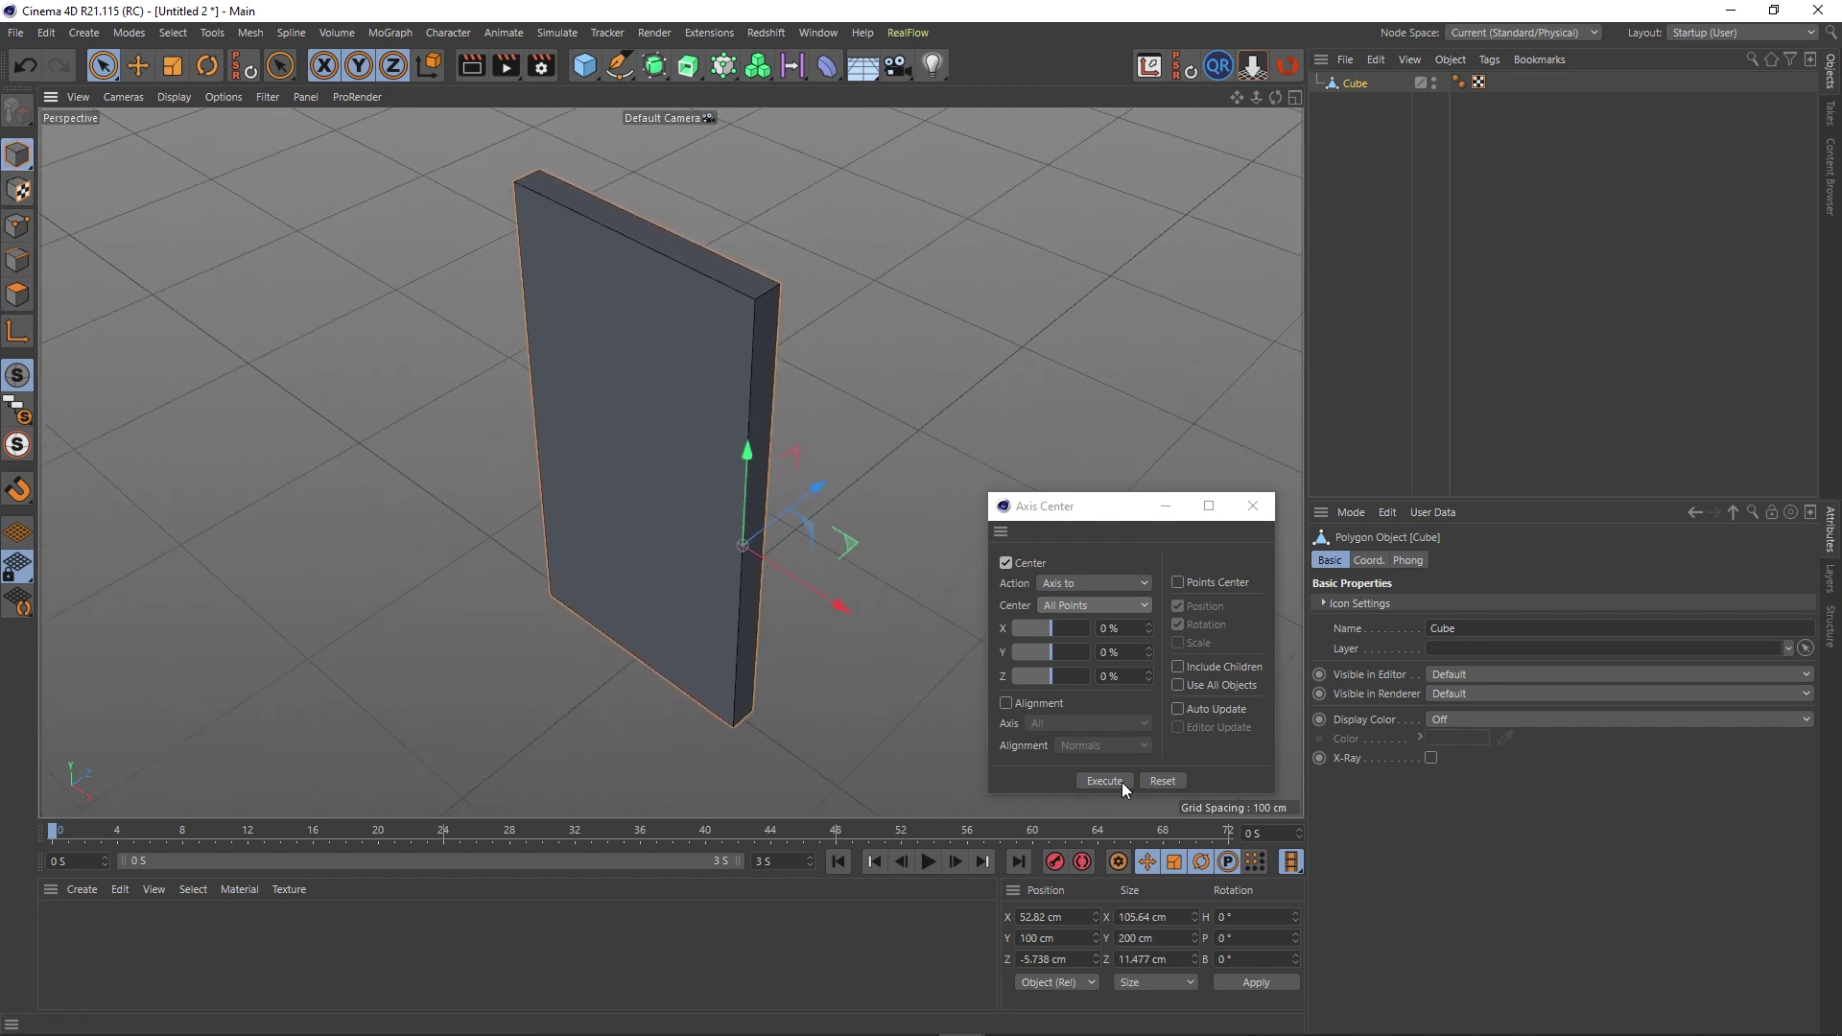
left_click(1104, 781)
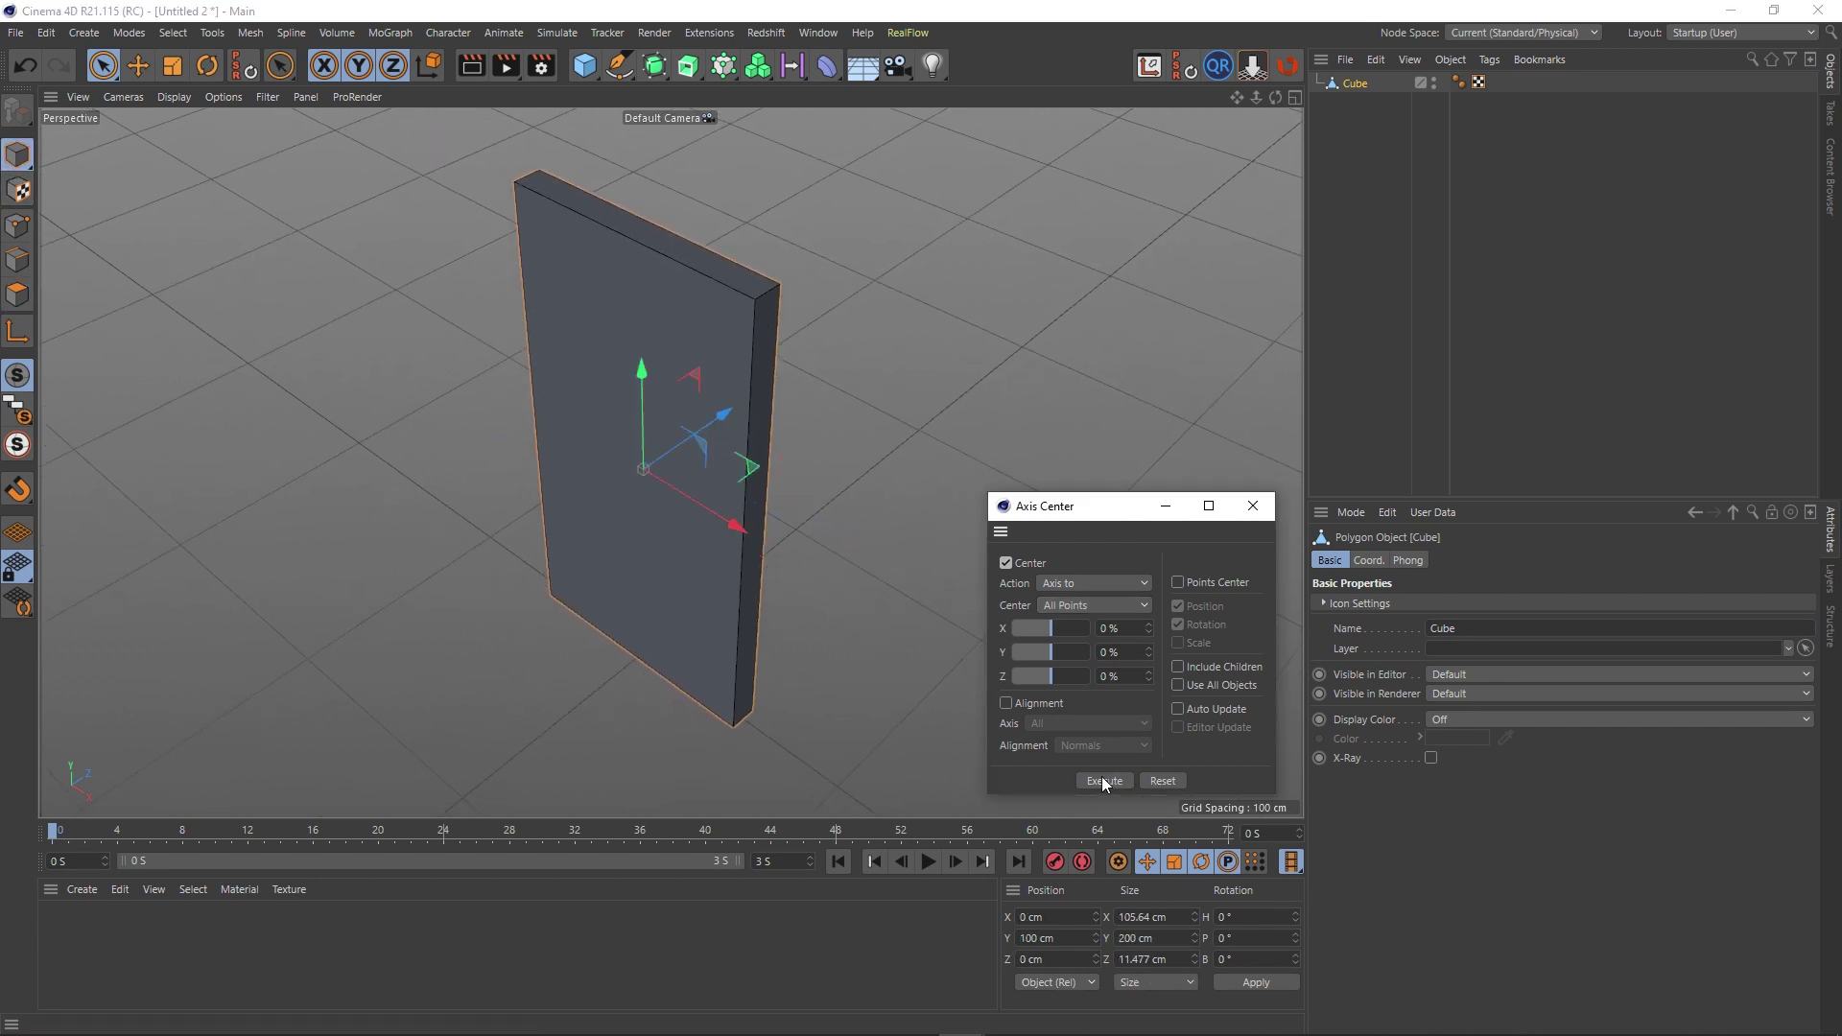
Add a cylinder of about 7 cm radius and 63.5 cm height, raised to about mid-height beside the door's narrow side.
left_click(705, 475)
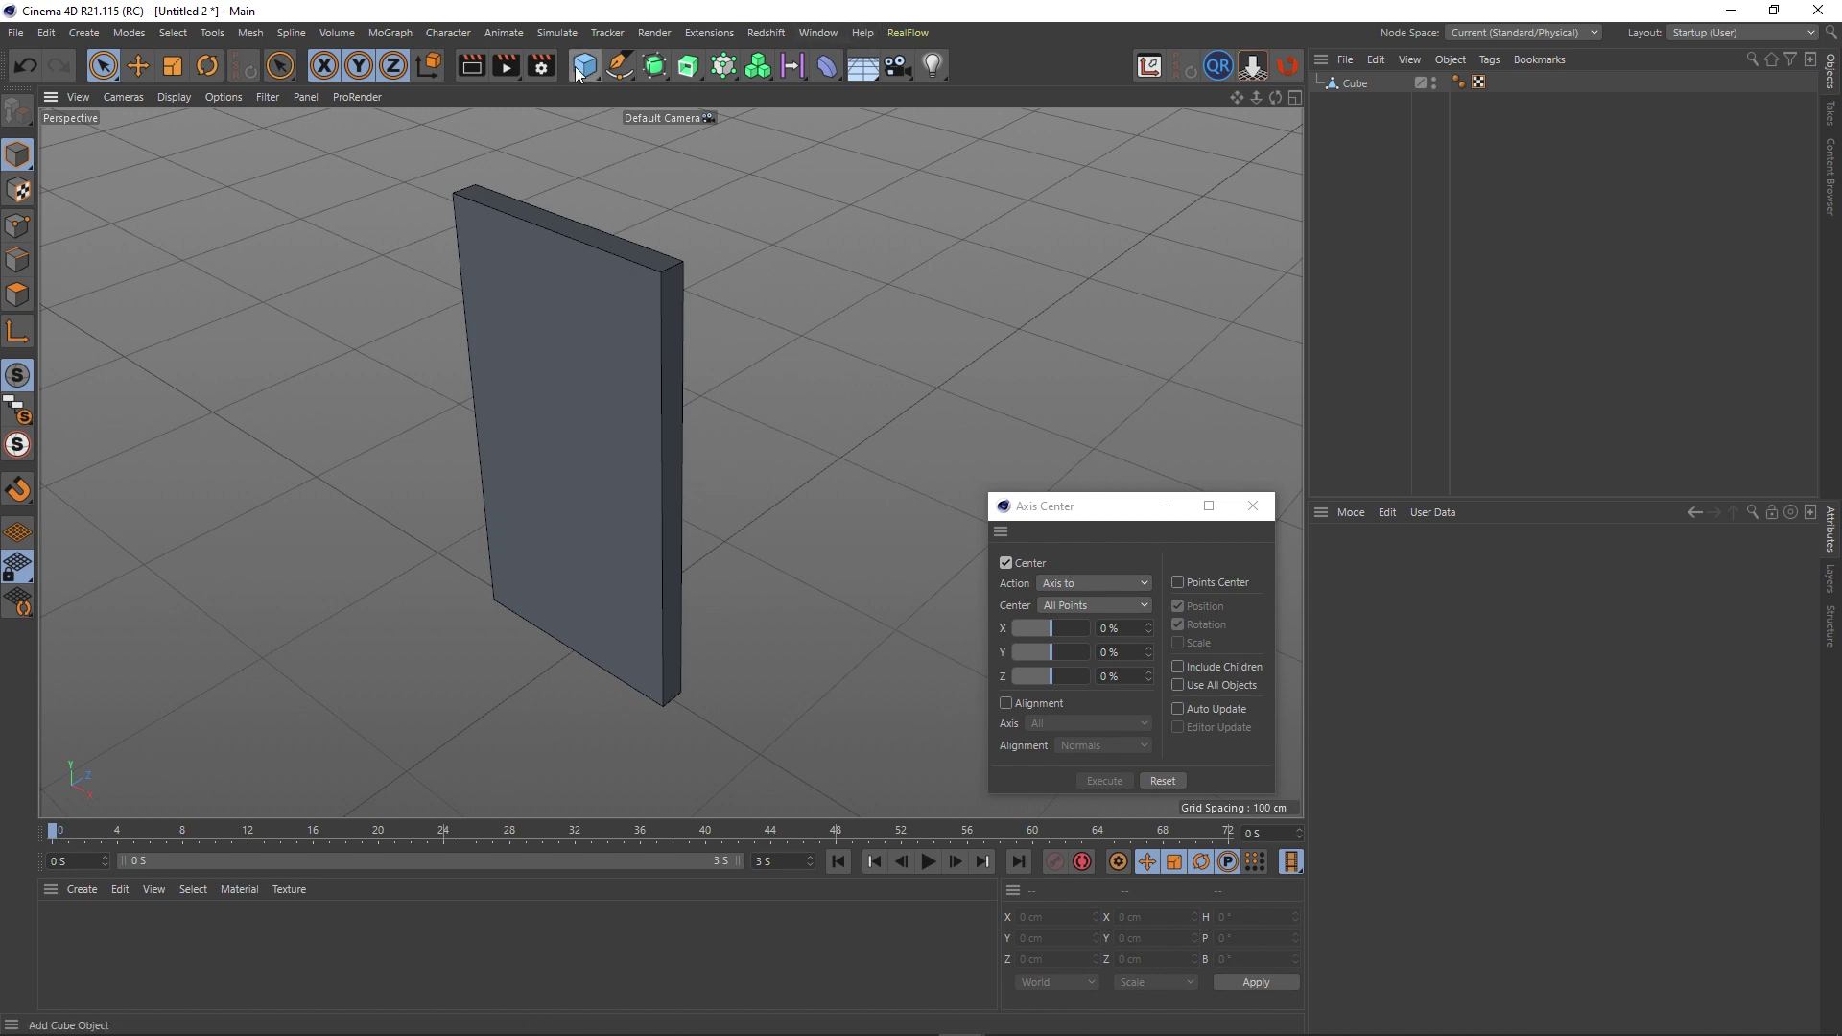
left_click_drag(585, 69, 949, 94)
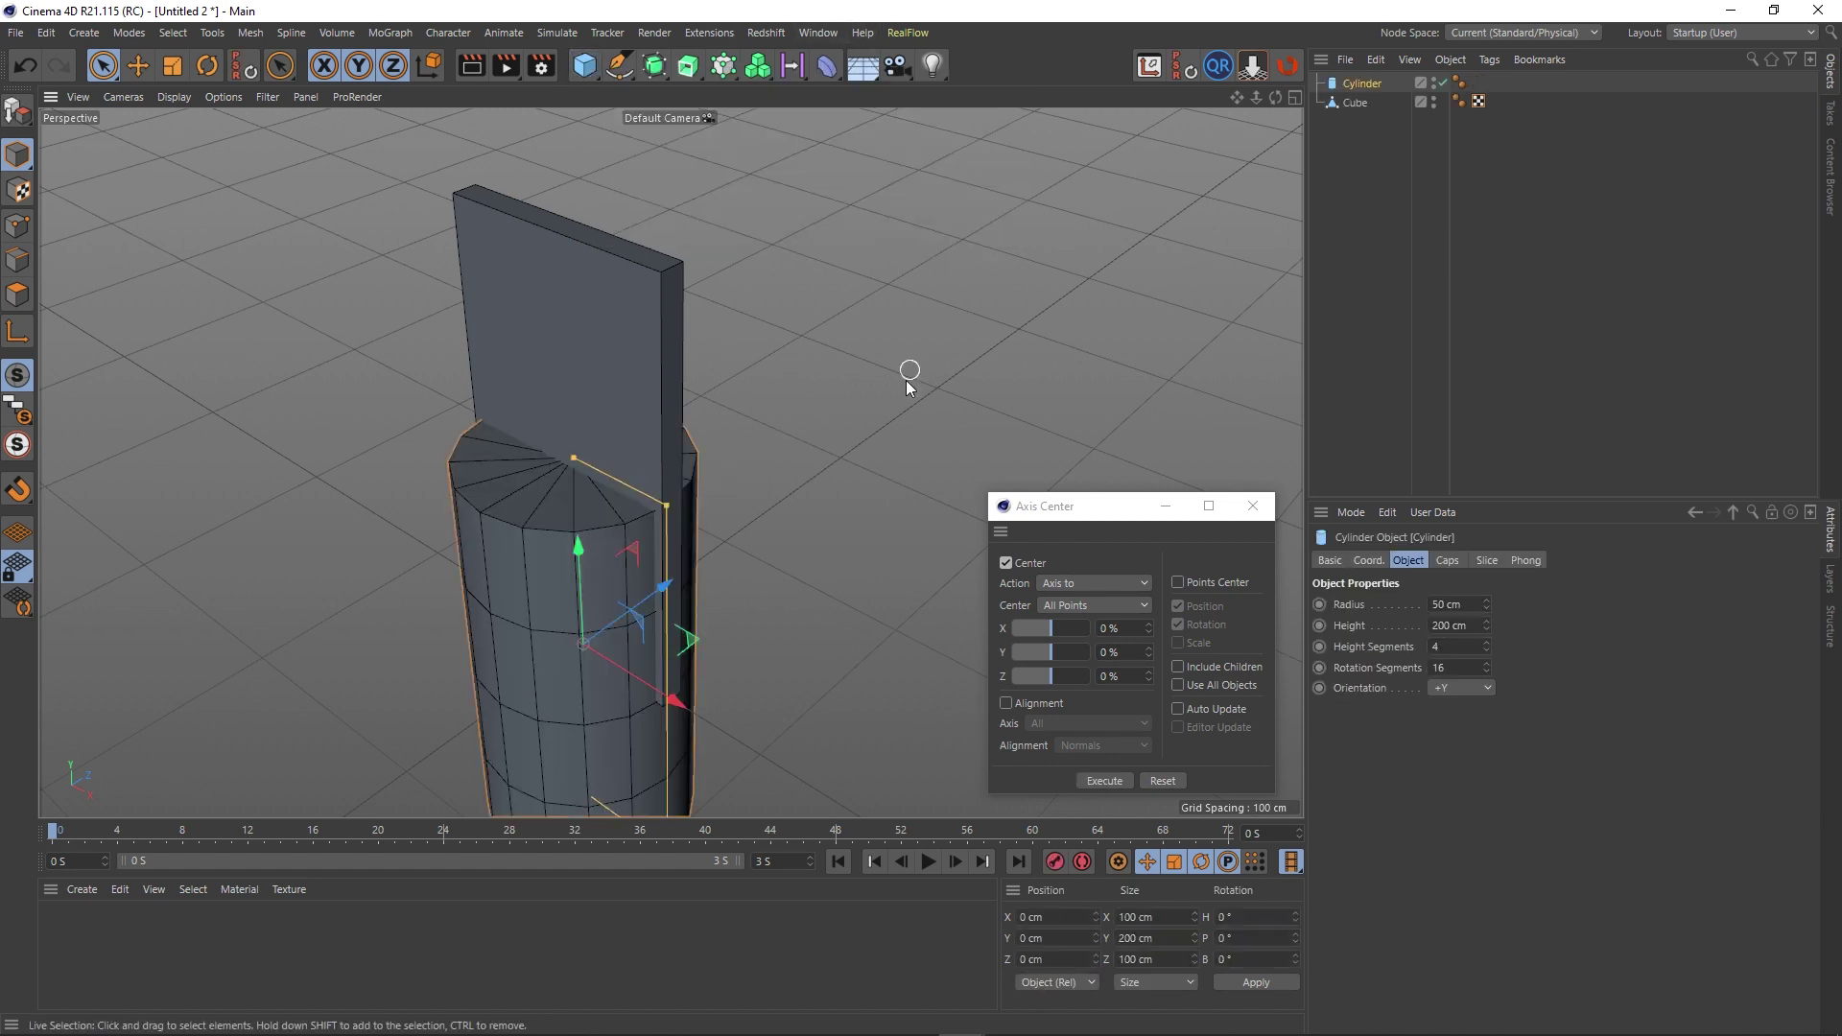
left_click_drag(672, 518, 573, 494)
left_click_drag(664, 695, 779, 746)
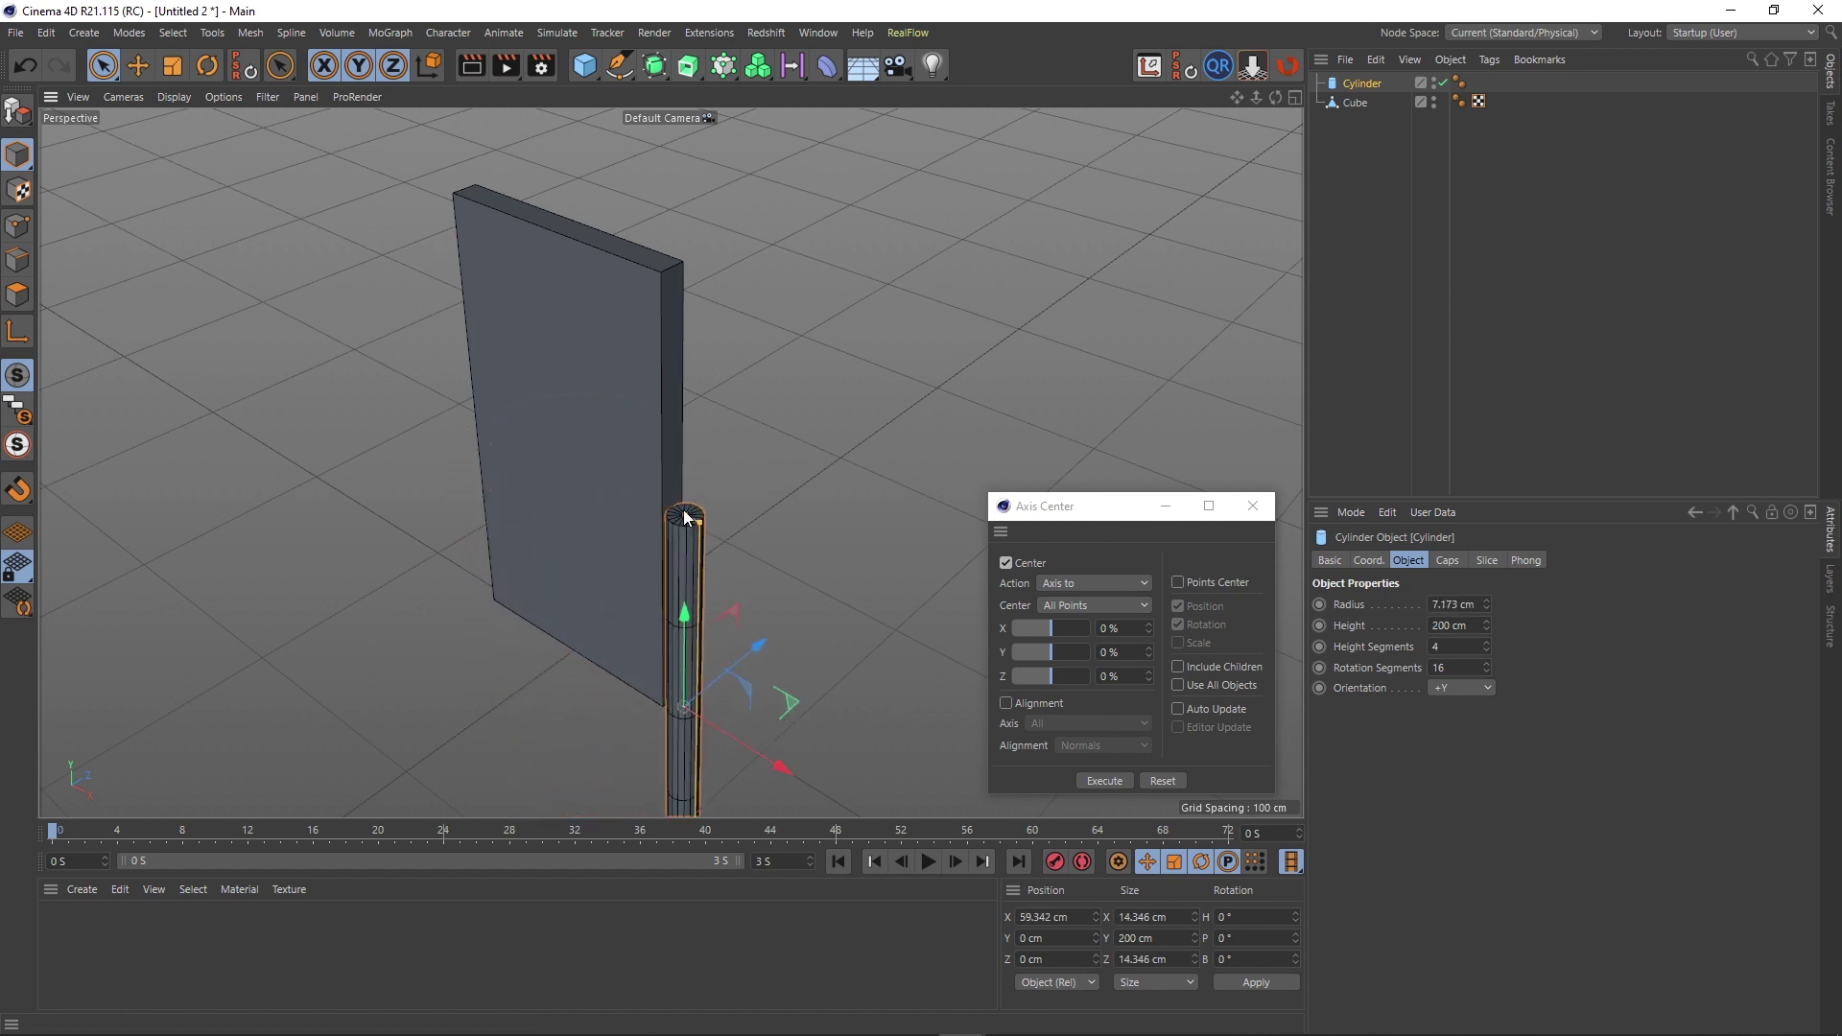
left_click_drag(690, 519, 690, 386)
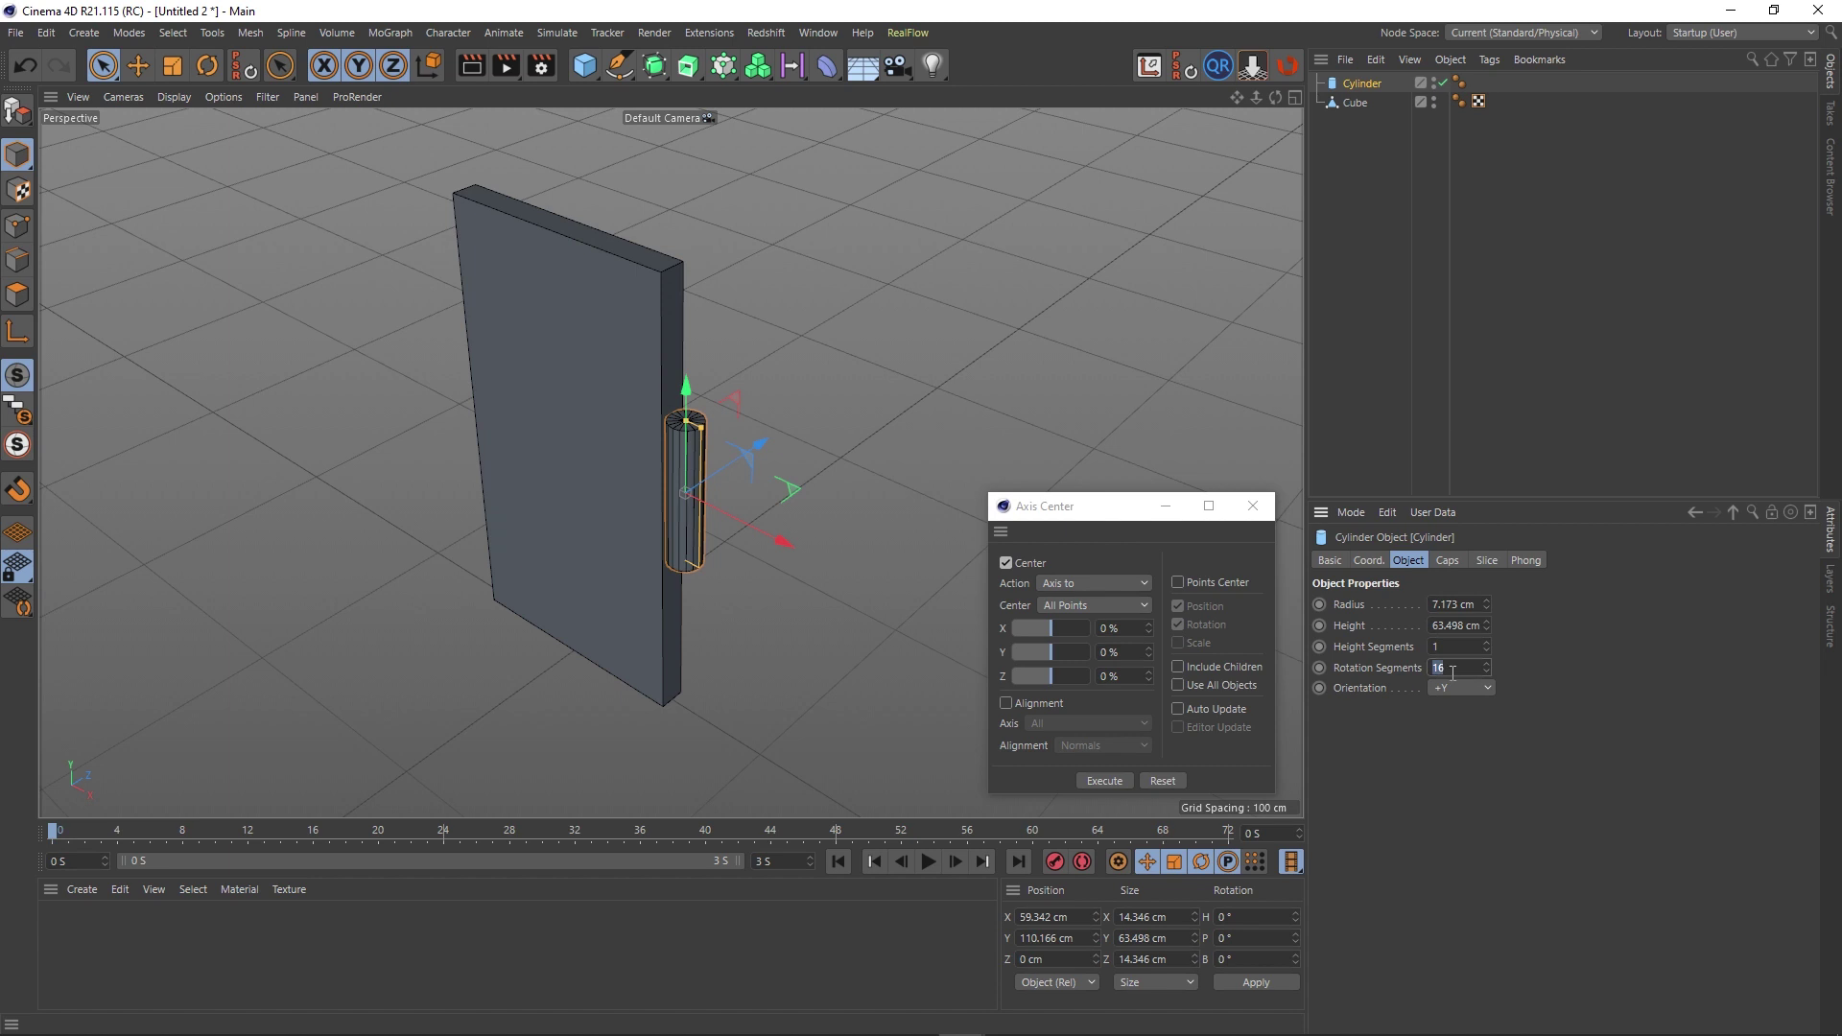
Give the cylinder 1 height segment and 12 rotation segments, and slim it to about 3.6 cm radius close against the door.
type("12")
key("Return")
scroll(670, 440, "up", 4)
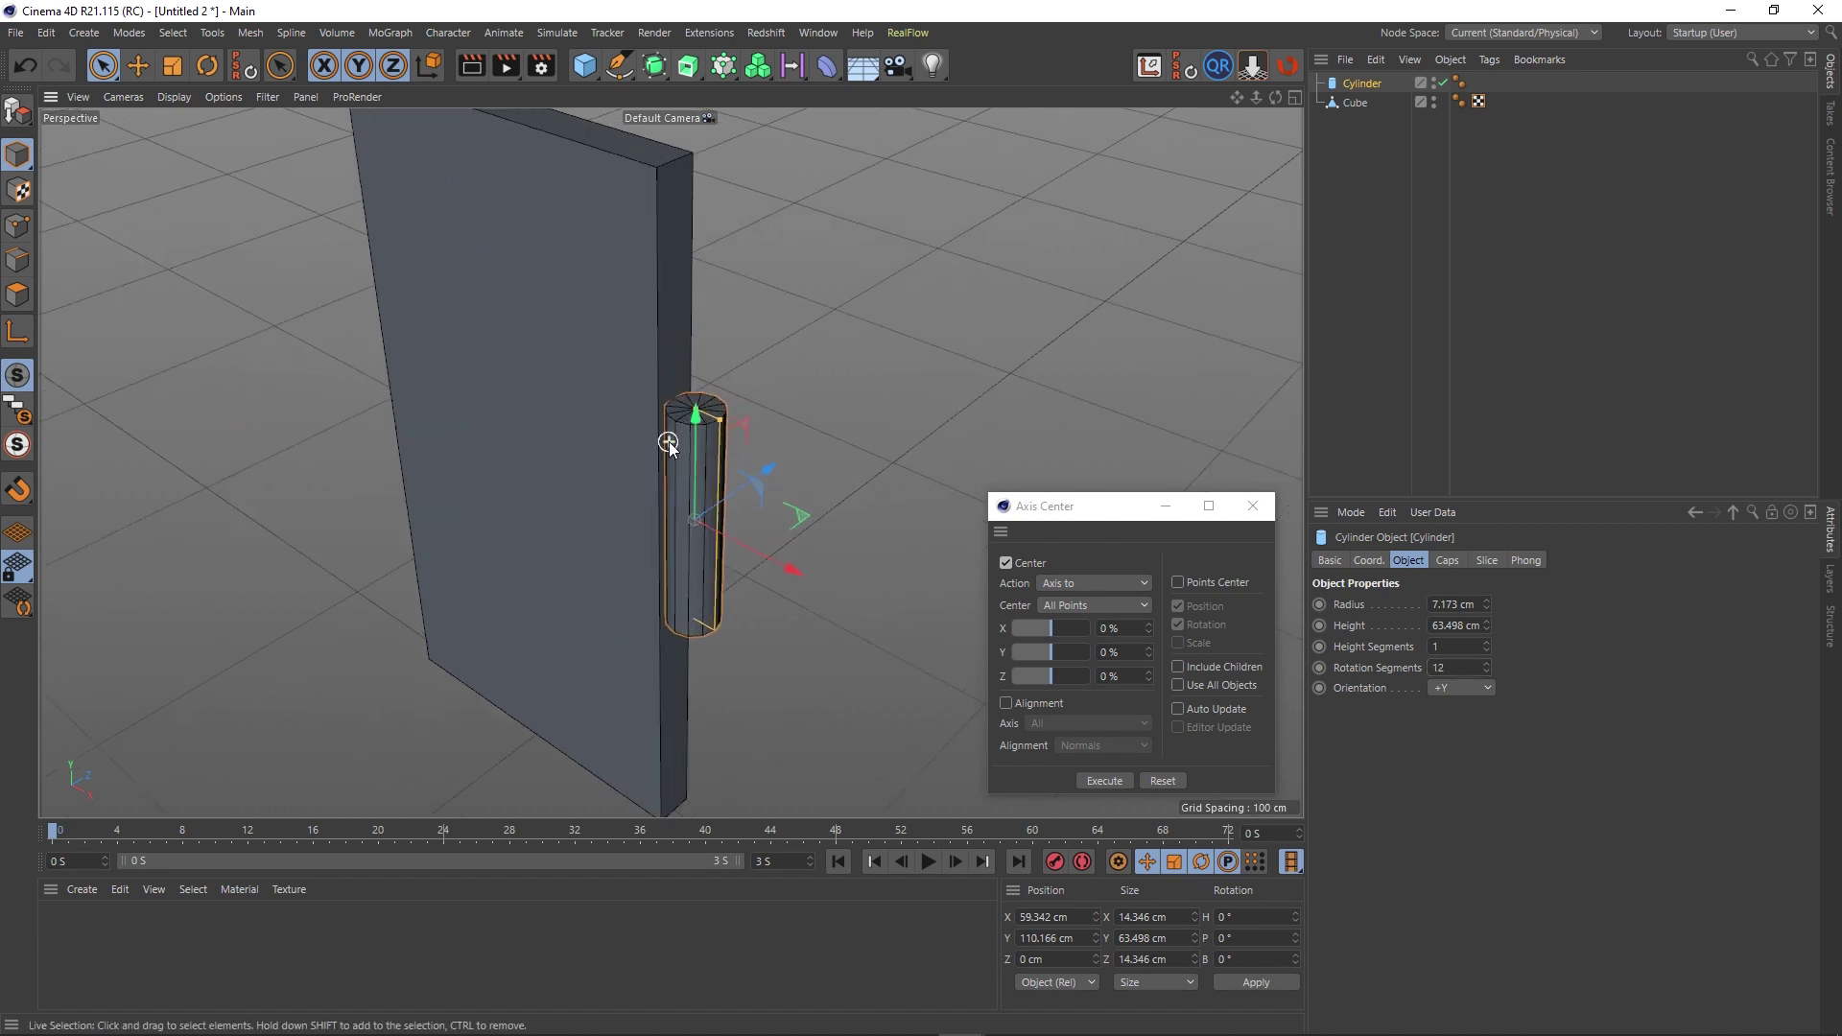
left_click_drag(723, 426, 703, 416)
left_click_drag(796, 578, 792, 573)
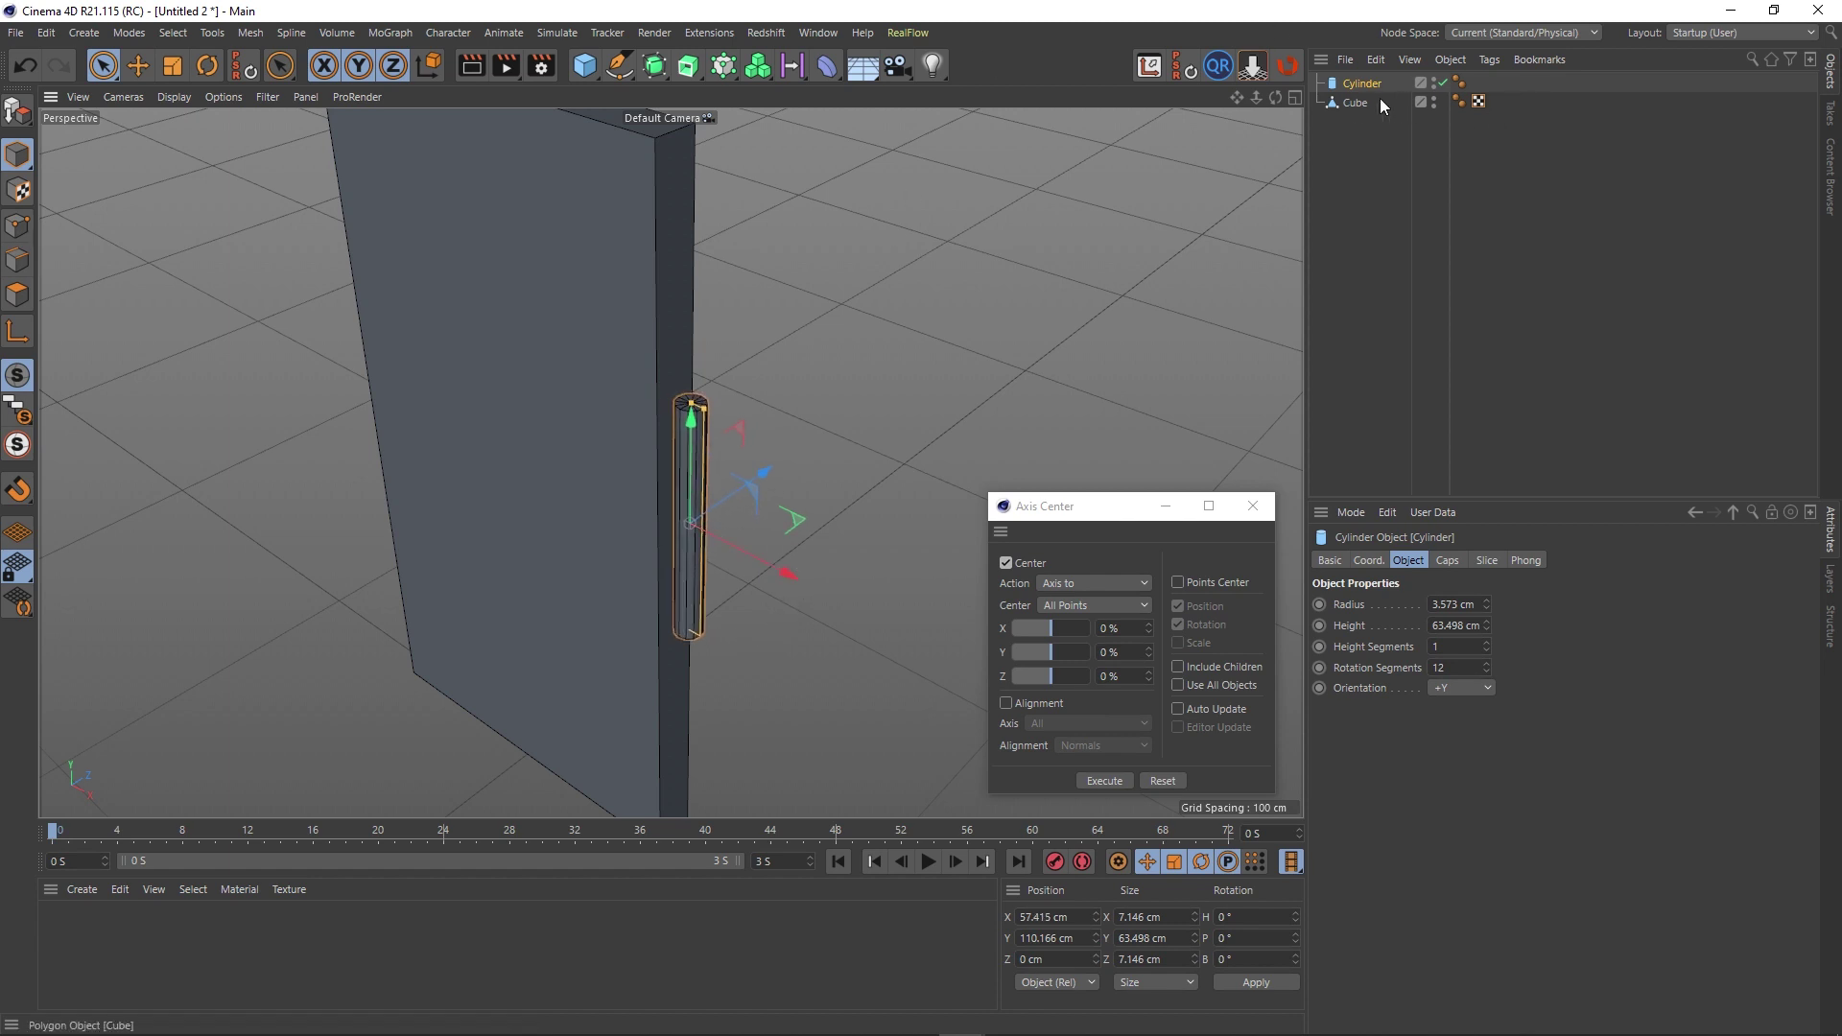
Place the door above the cylinder in the object hierarchy and merge both with Connect Objects + Delete.
left_click(1352, 104)
left_click_drag(1367, 87, 1367, 115)
left_click(1354, 83, "ctrl")
right_click(1357, 86)
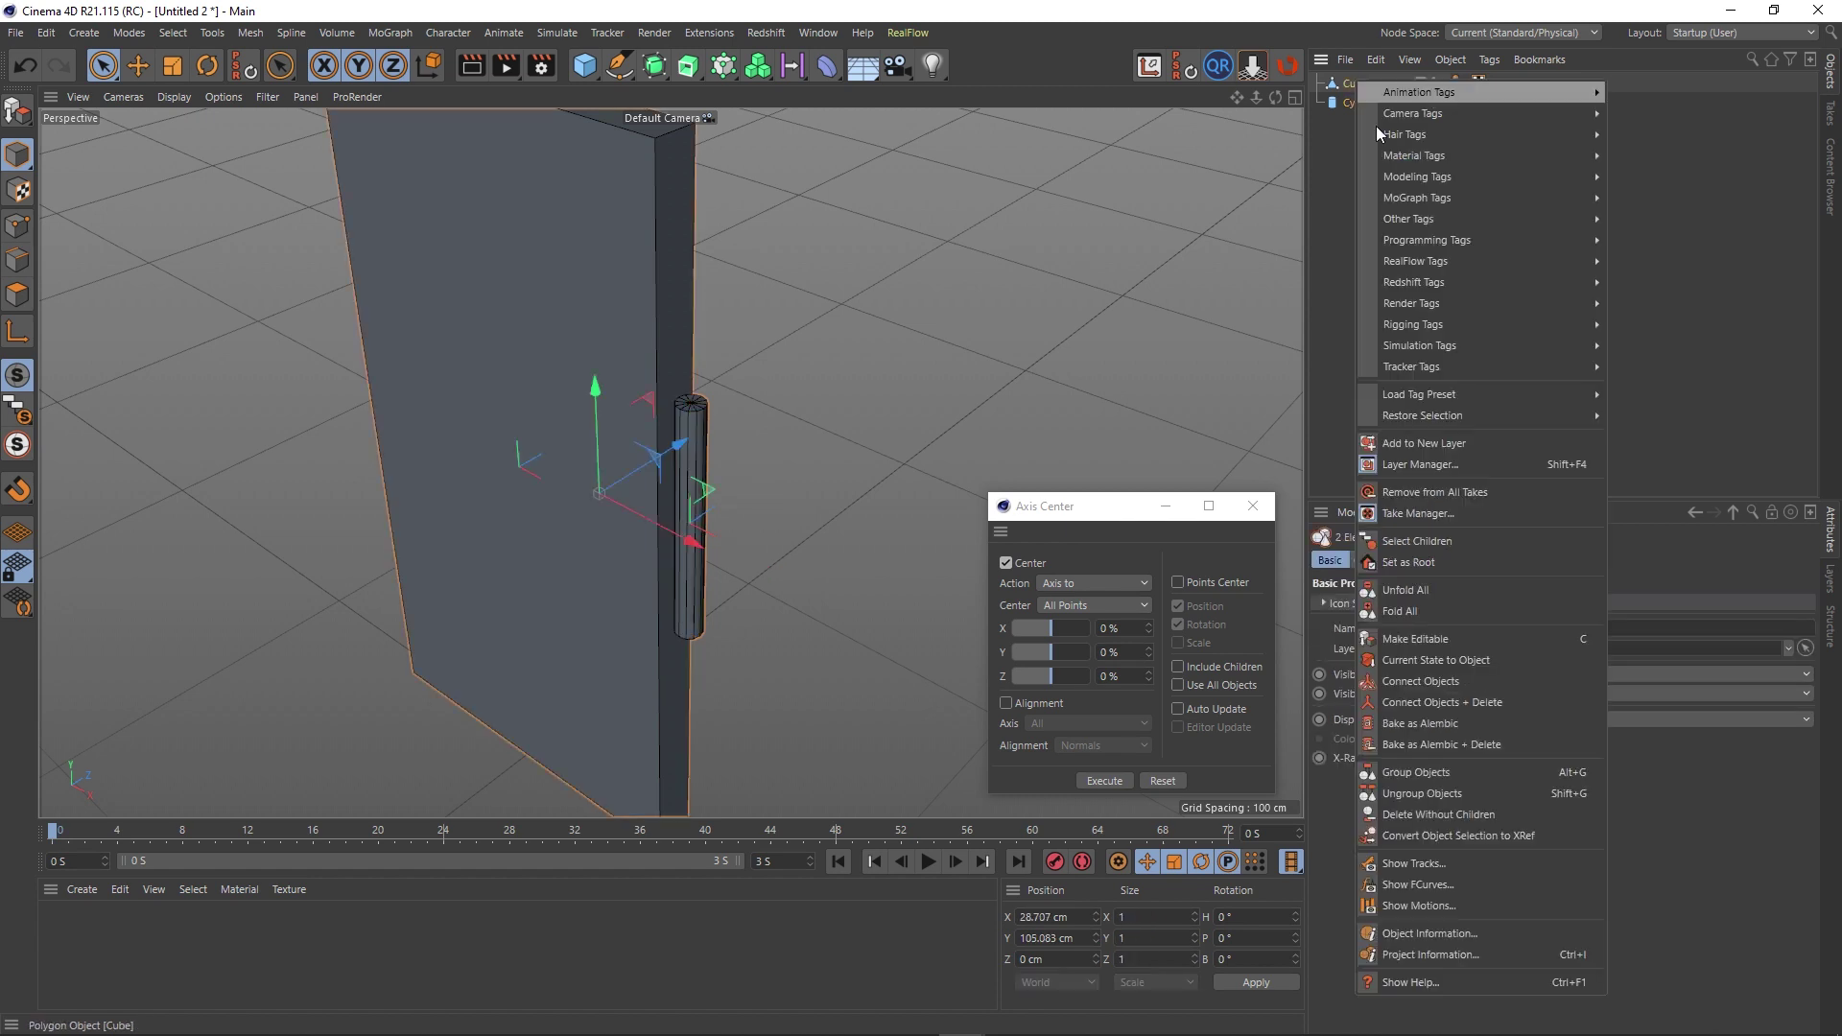
left_click(1440, 699)
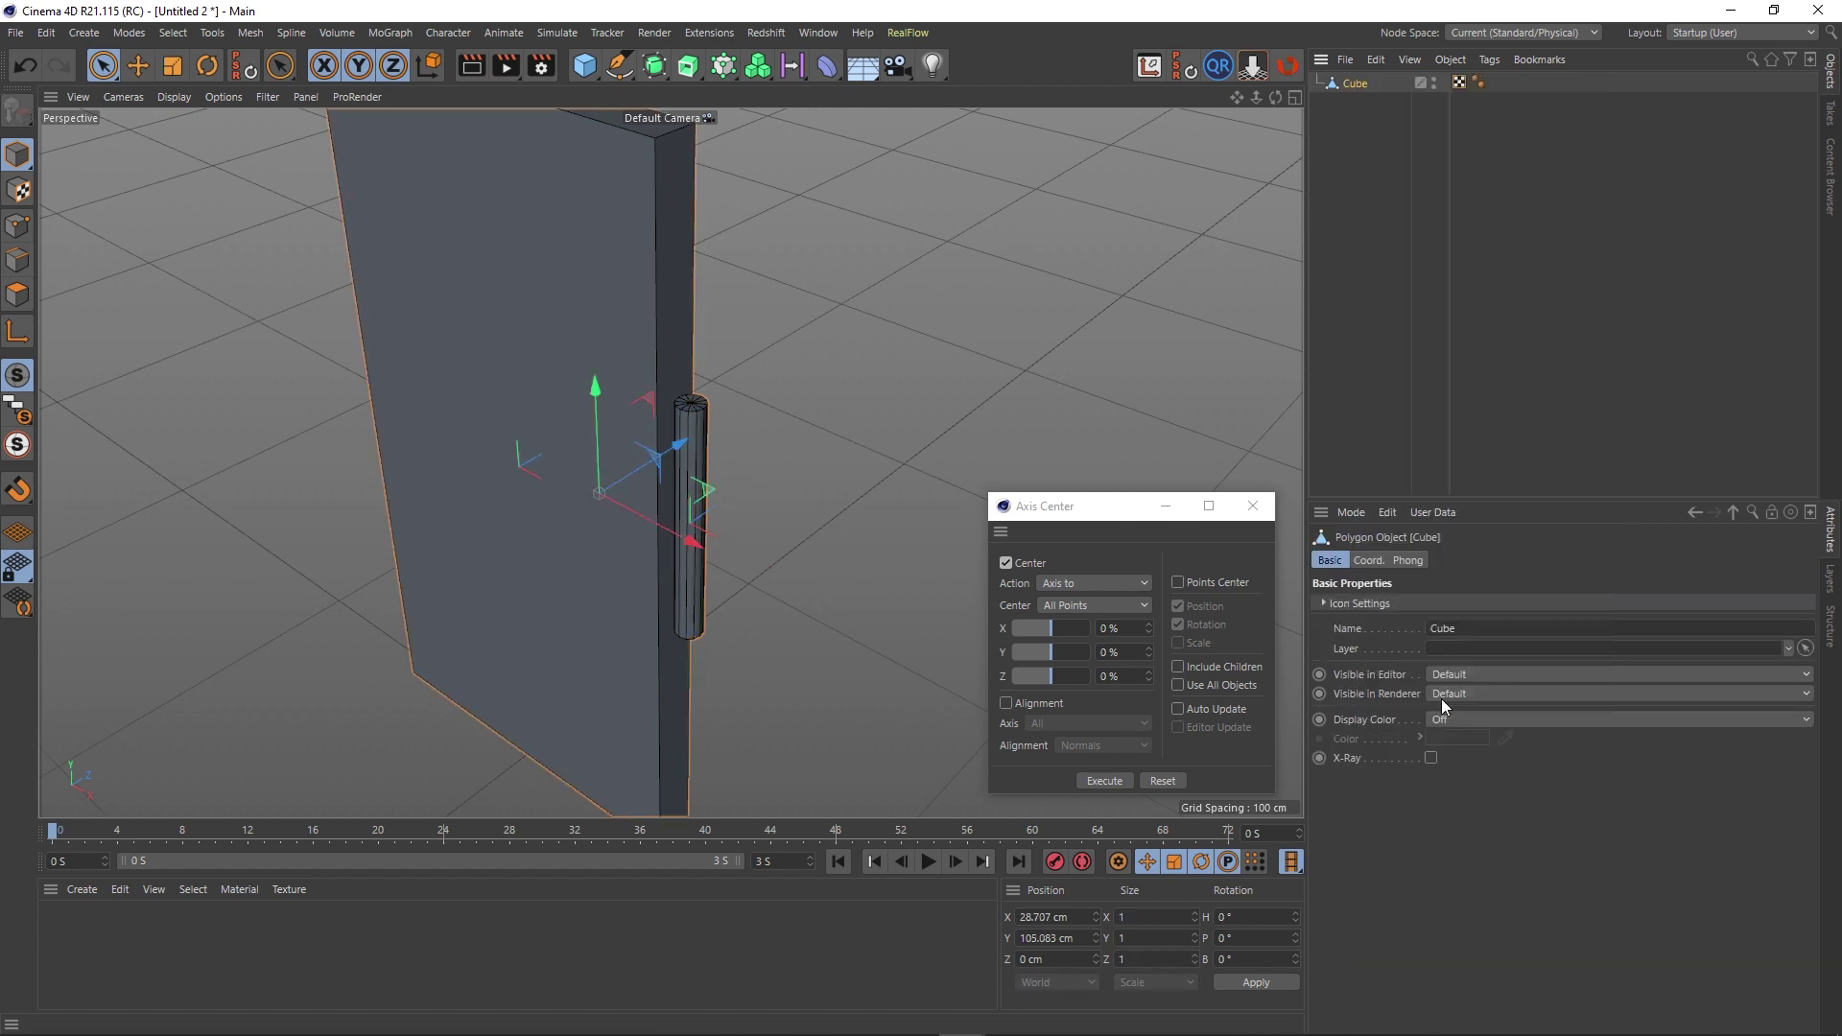
Select the merged door object and execute Axis to with Center set to All Points.
left_click(1367, 244)
scroll(620, 473, "down", 5)
left_click_drag(624, 477, 585, 579, "alt")
scroll(662, 478, "up", 4)
scroll(710, 441, "up", 5)
scroll(694, 437, "down", 5)
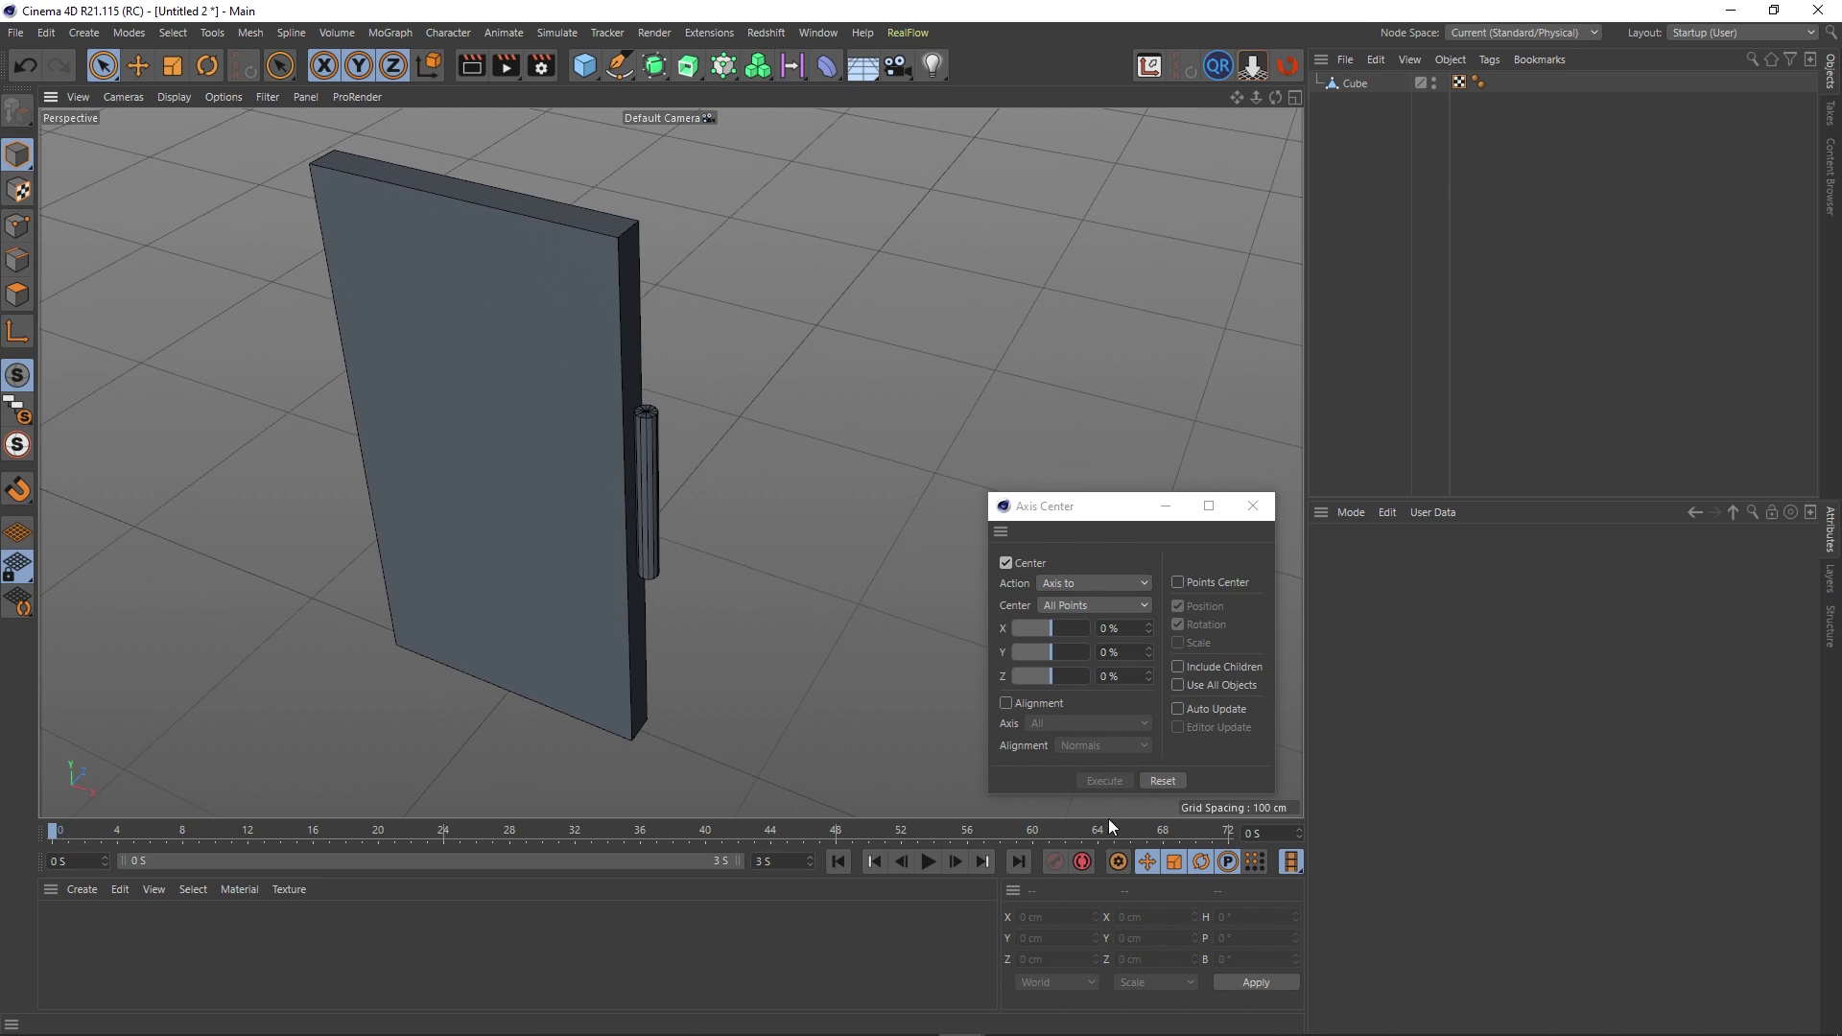
left_click(1354, 83)
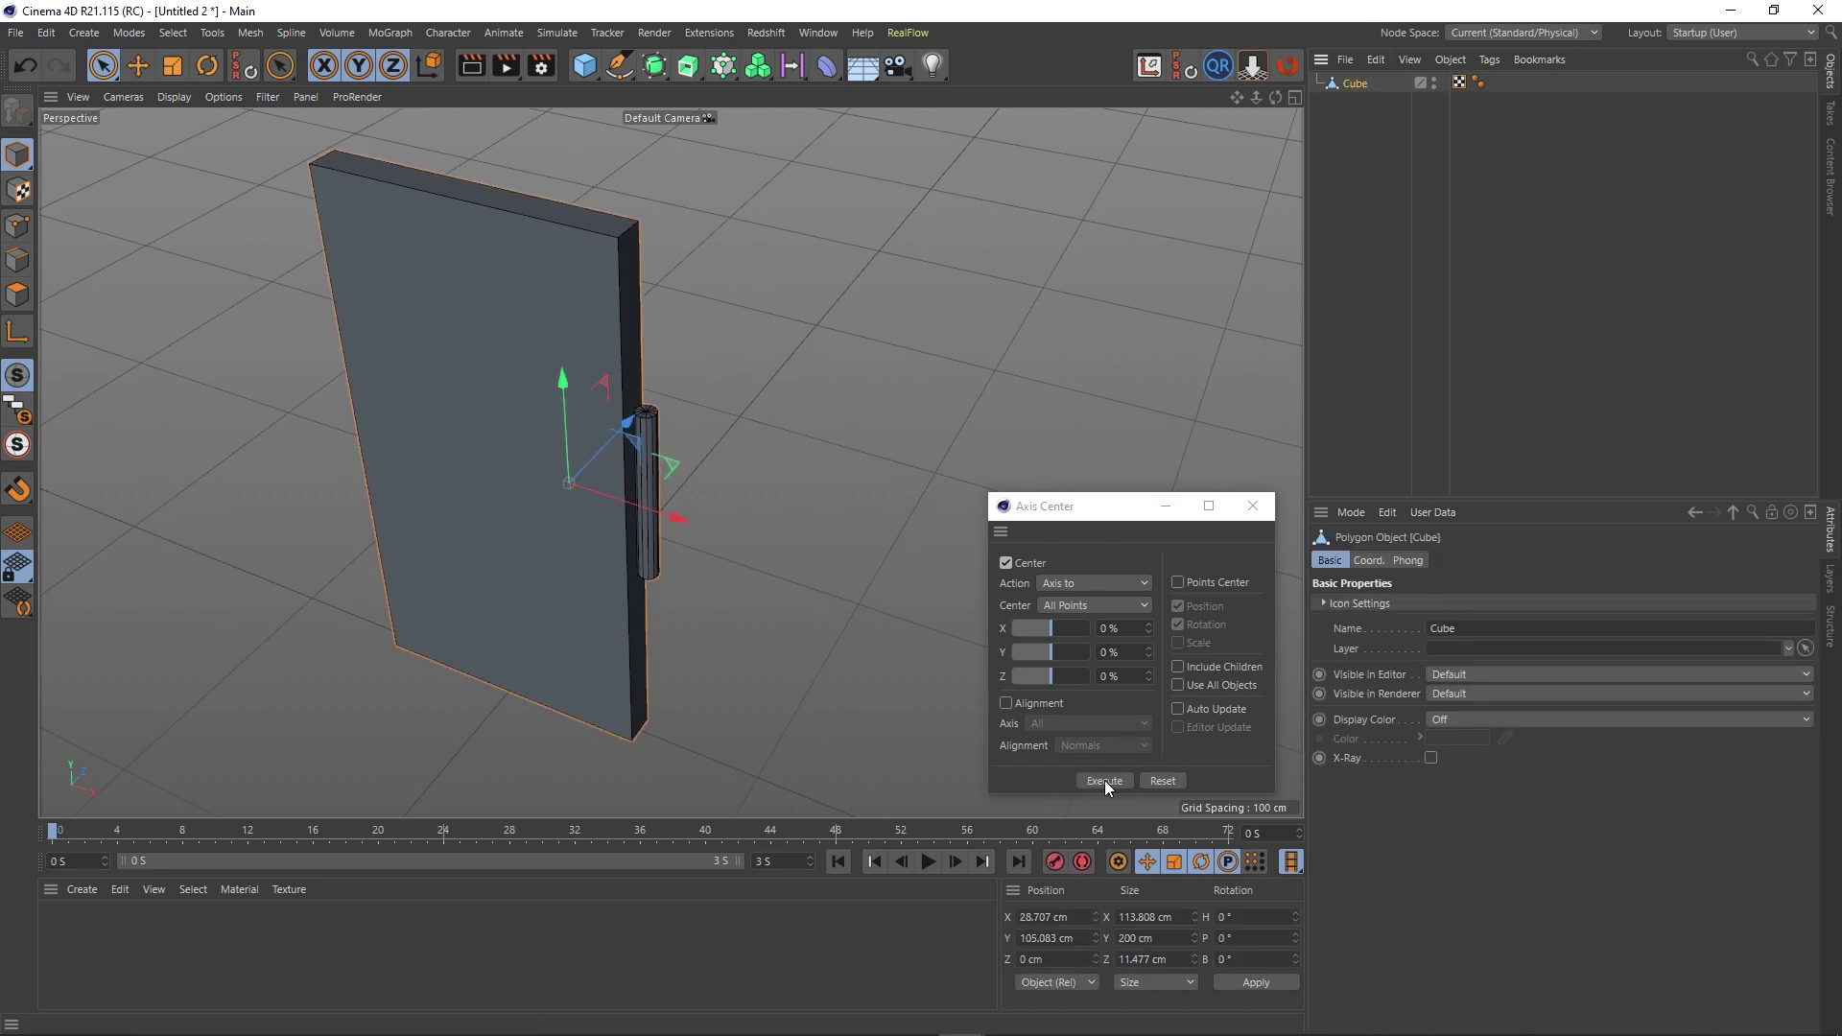
left_click(1103, 780)
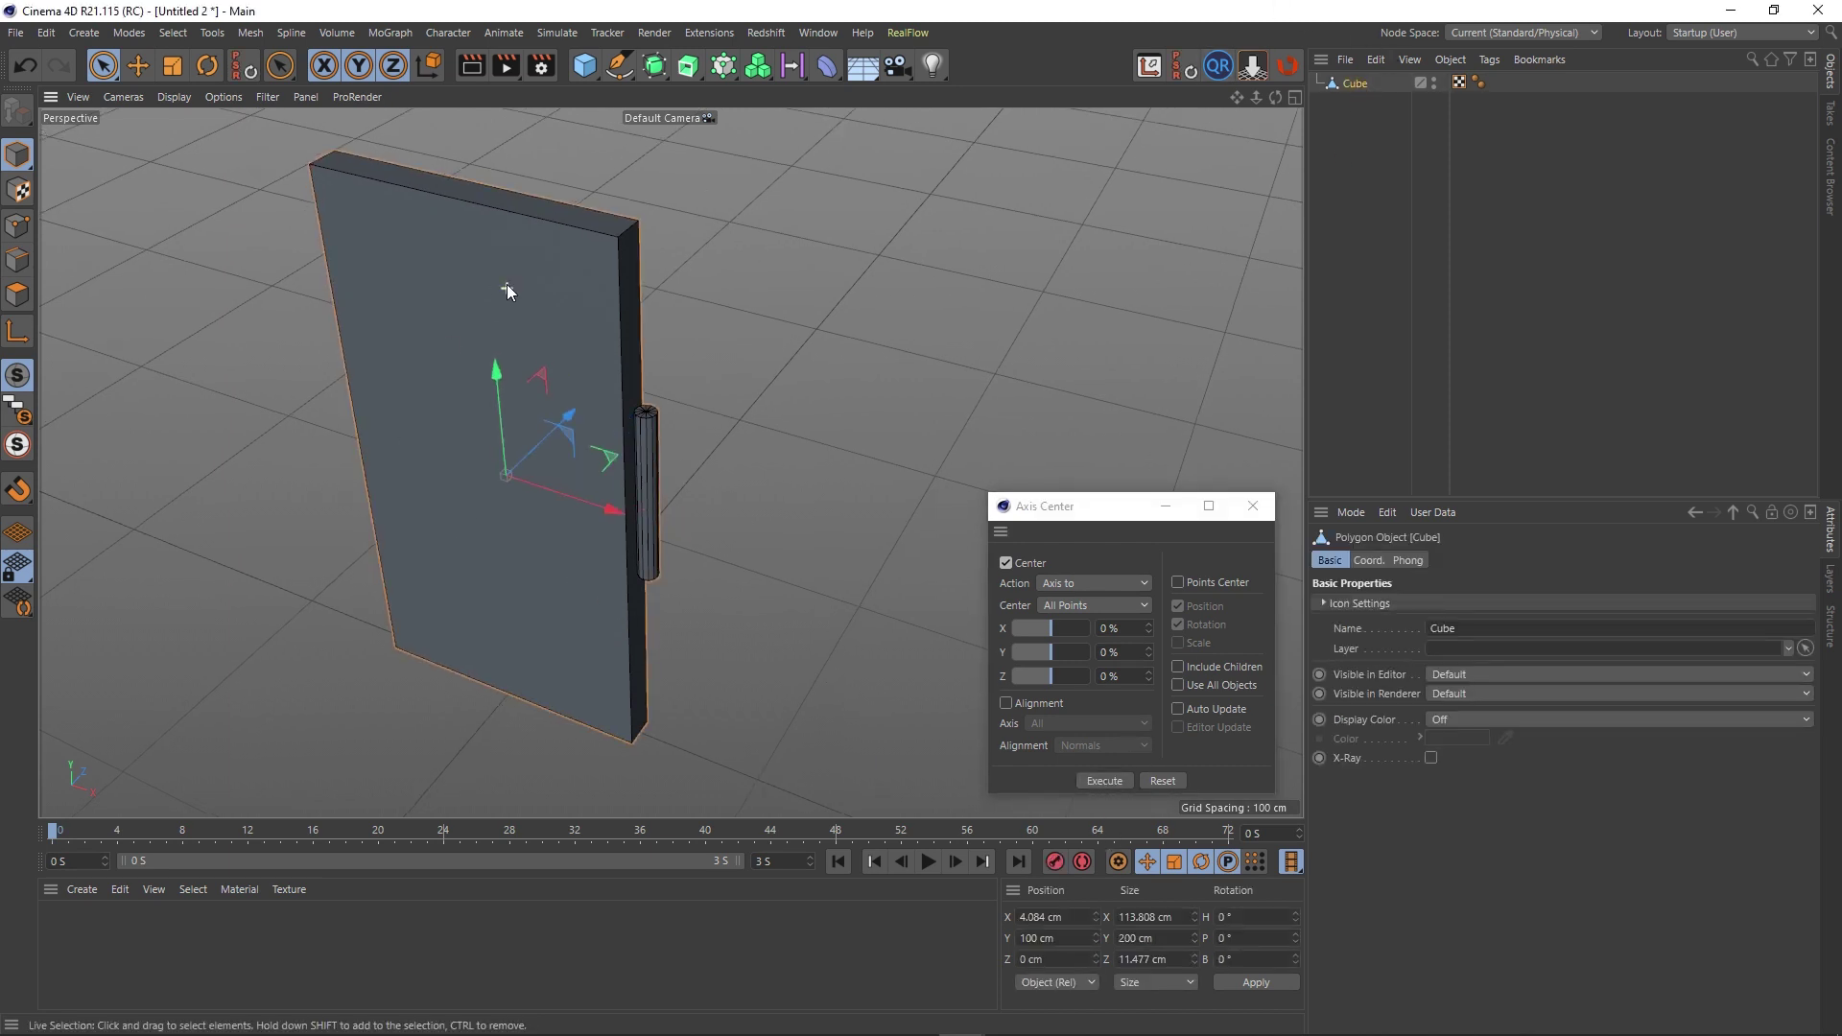
Set the Axis Center X offset to 100% and execute Axis to on the merged door.
left_click_drag(506, 283, 698, 331, "alt")
middle_click(884, 300)
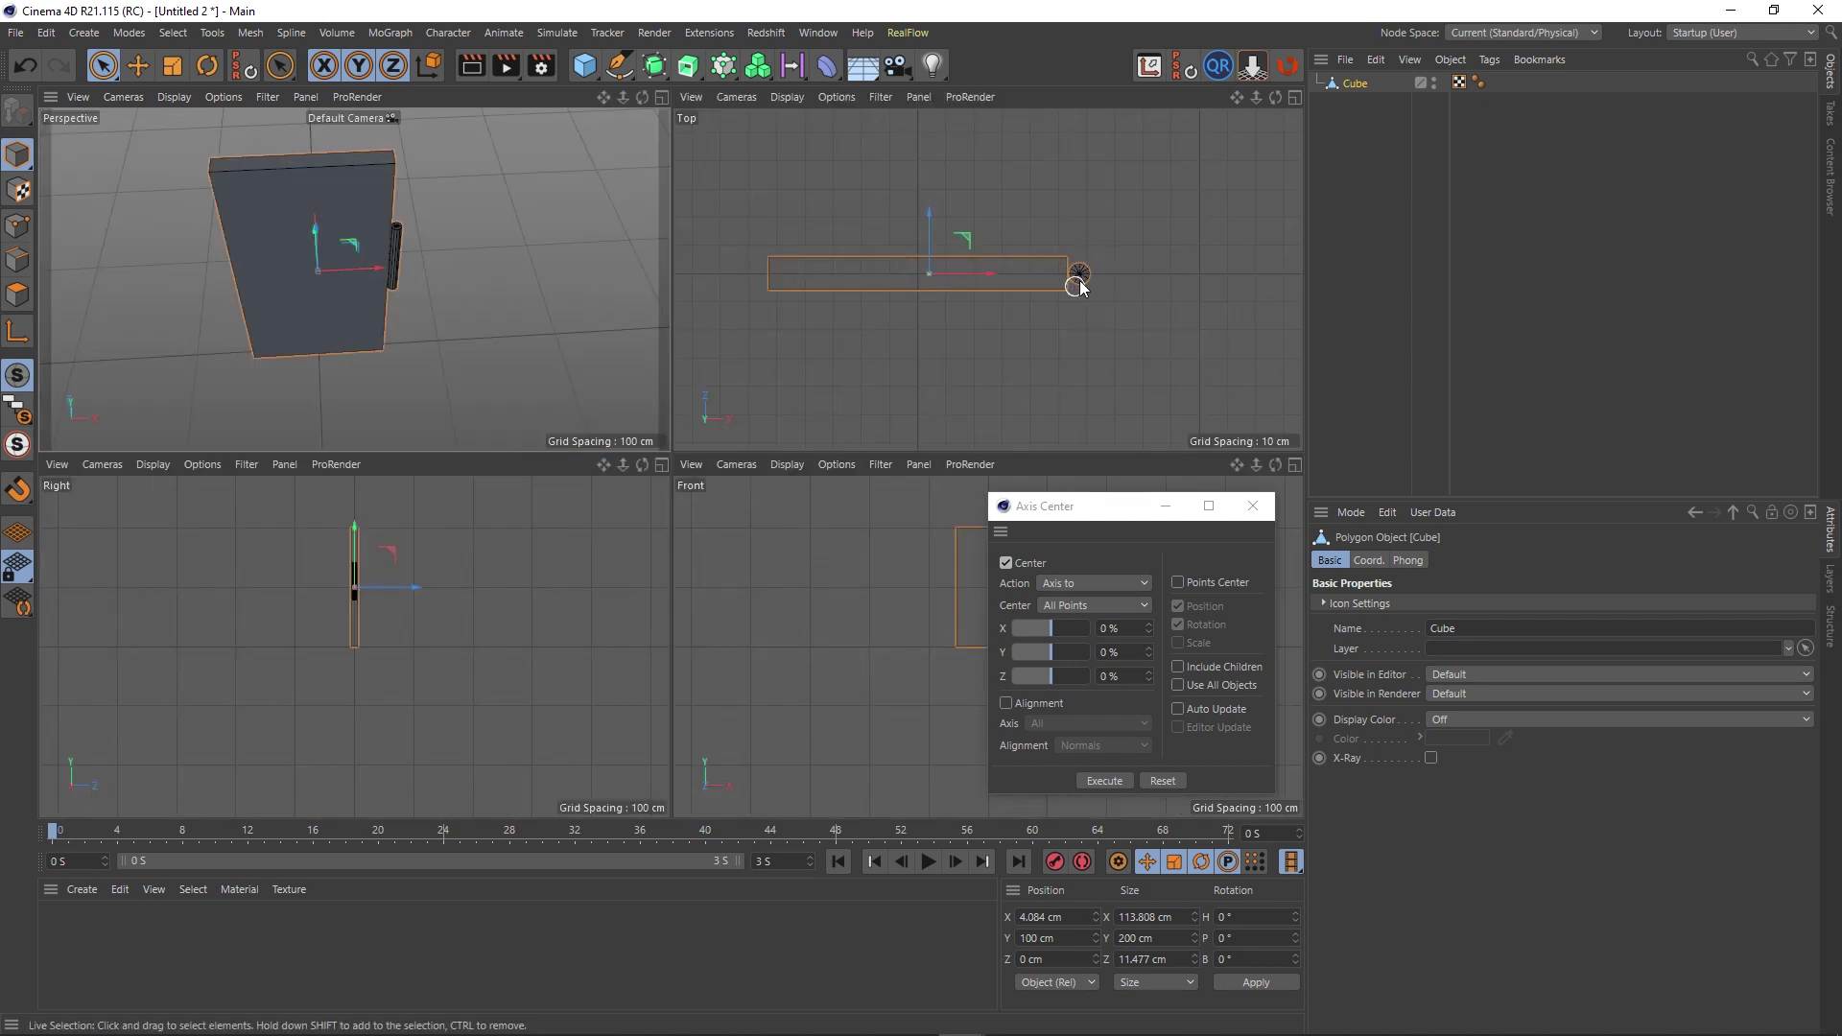
middle_click(434, 252)
left_click_drag(445, 244, 652, 412, "alt")
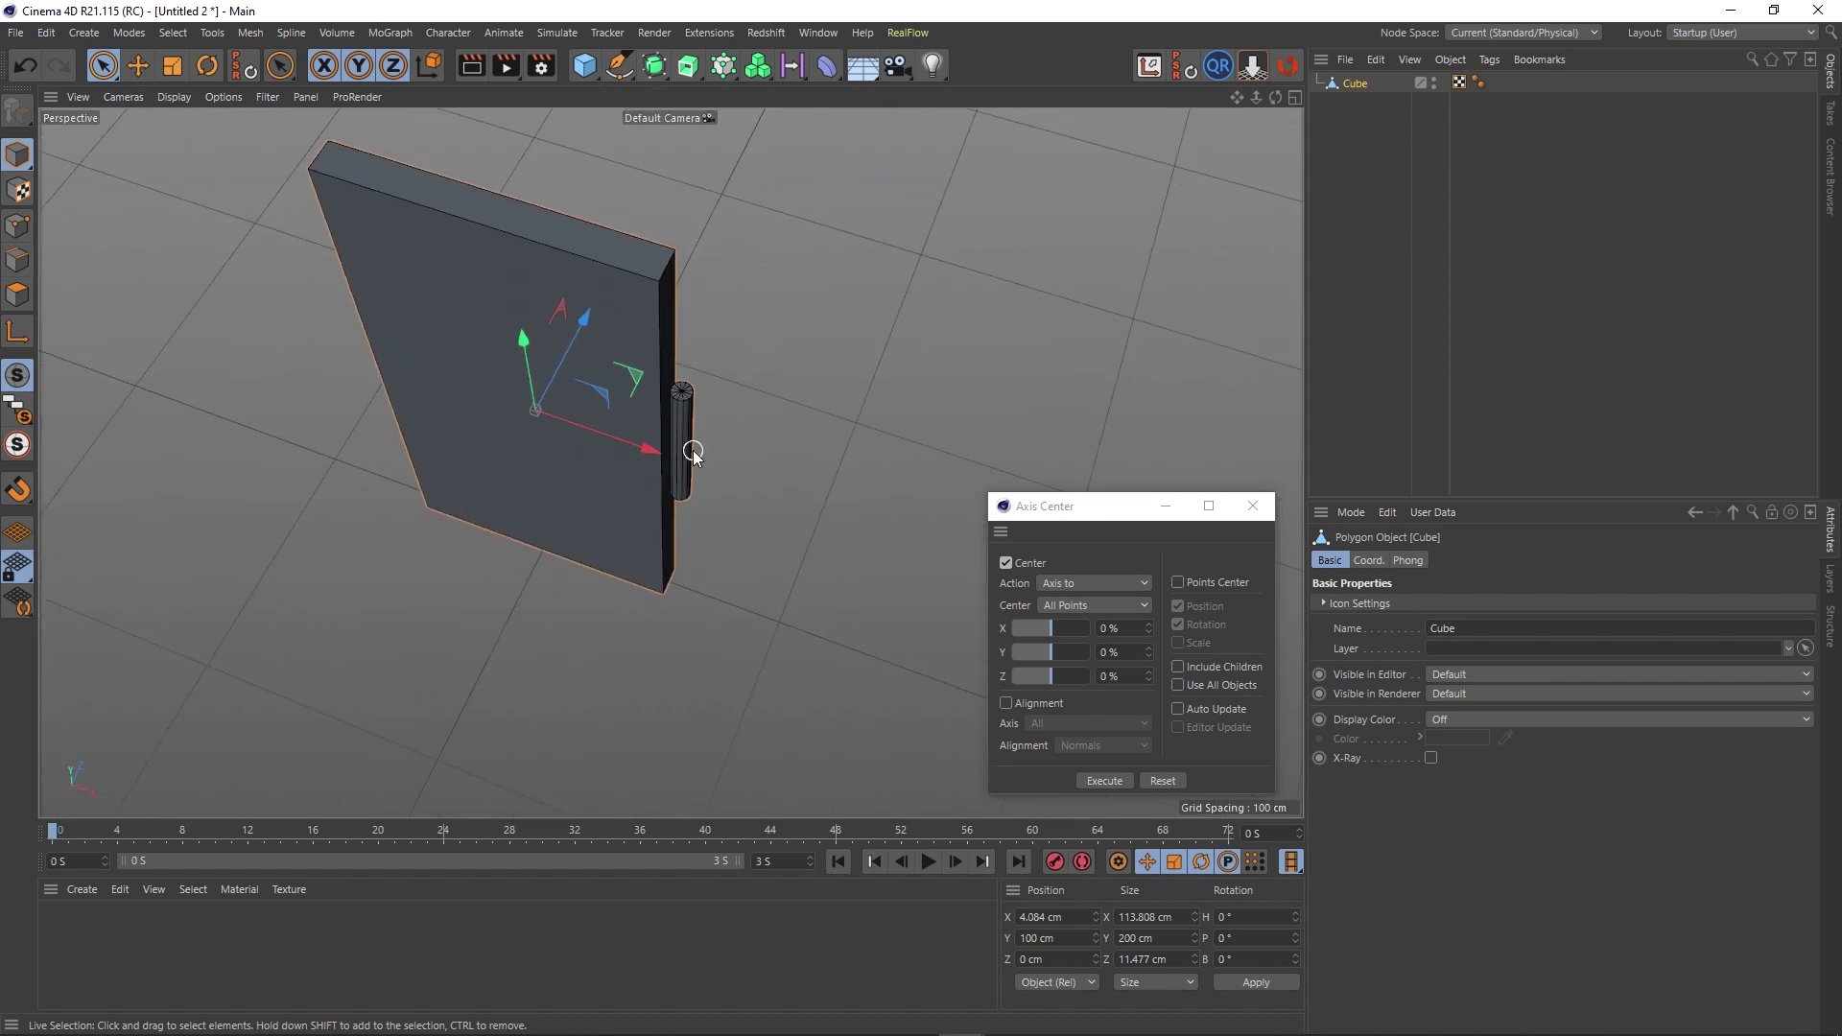
left_click_drag(1047, 629, 1154, 638)
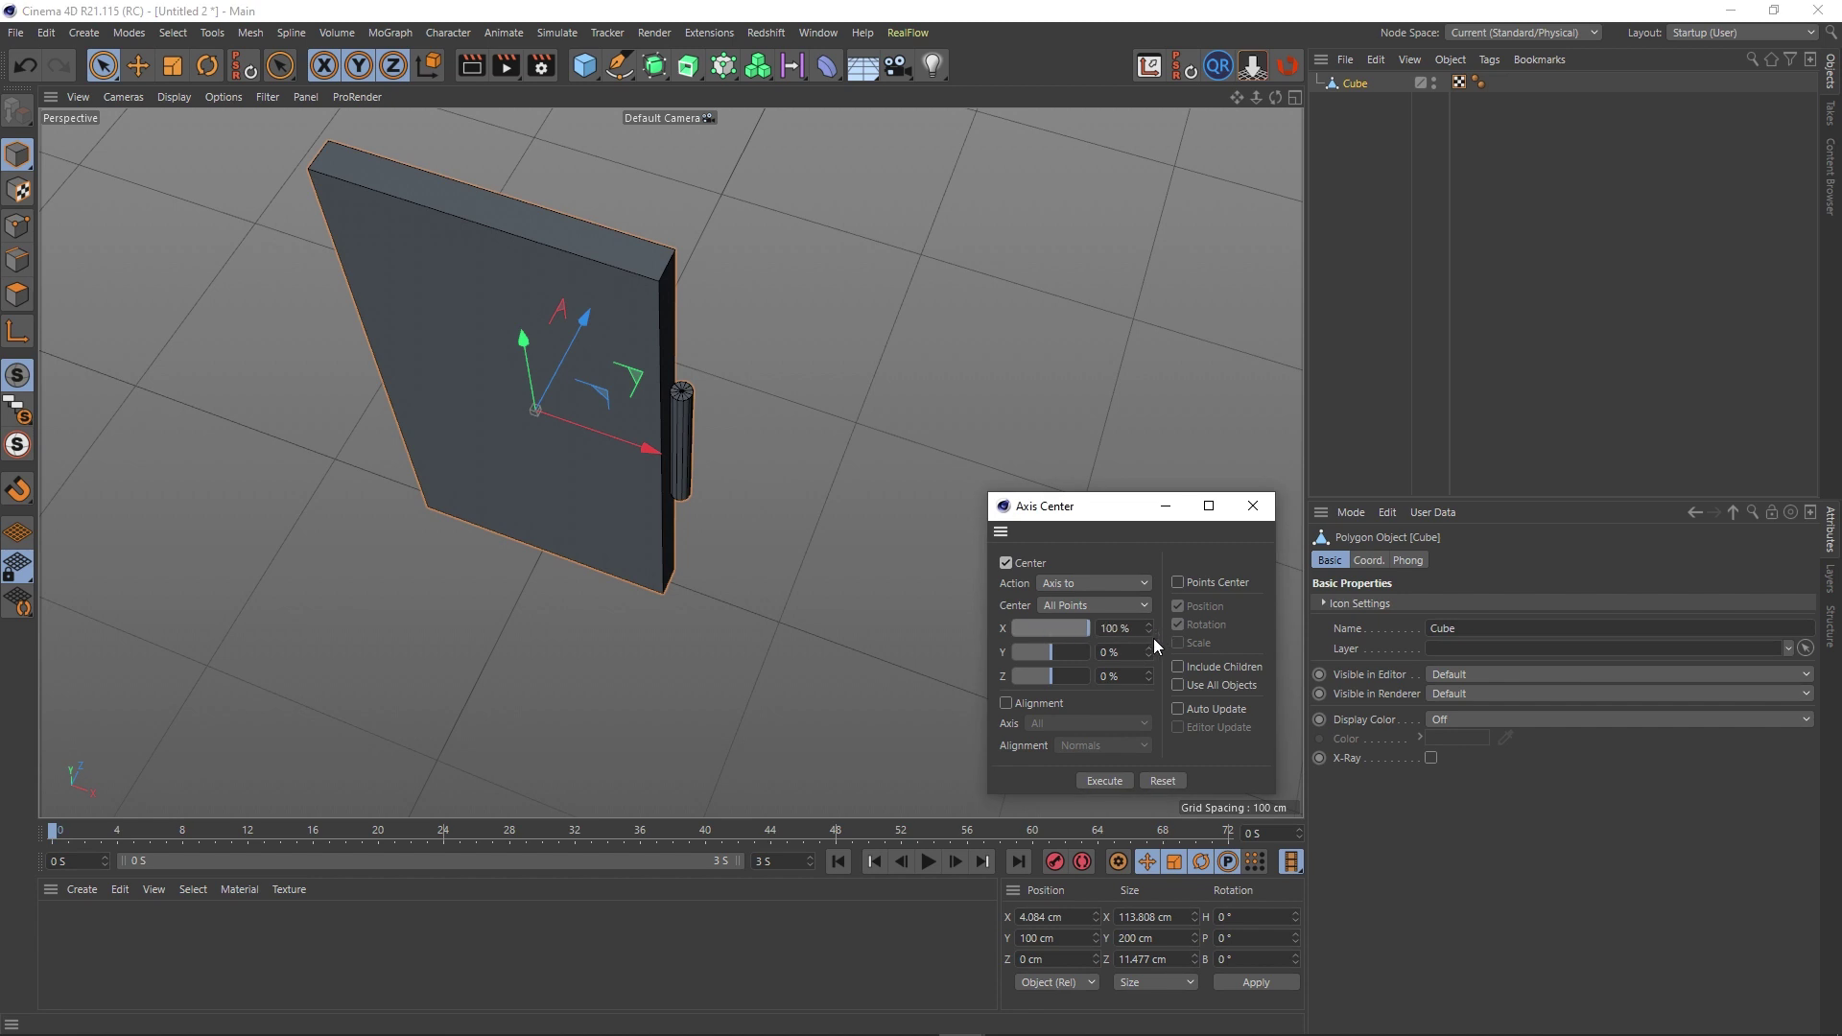
left_click(1105, 778)
In the top view, try to align the axis with the cylinder's center by executing Axis to with an X offset of 80%.
middle_click(917, 431)
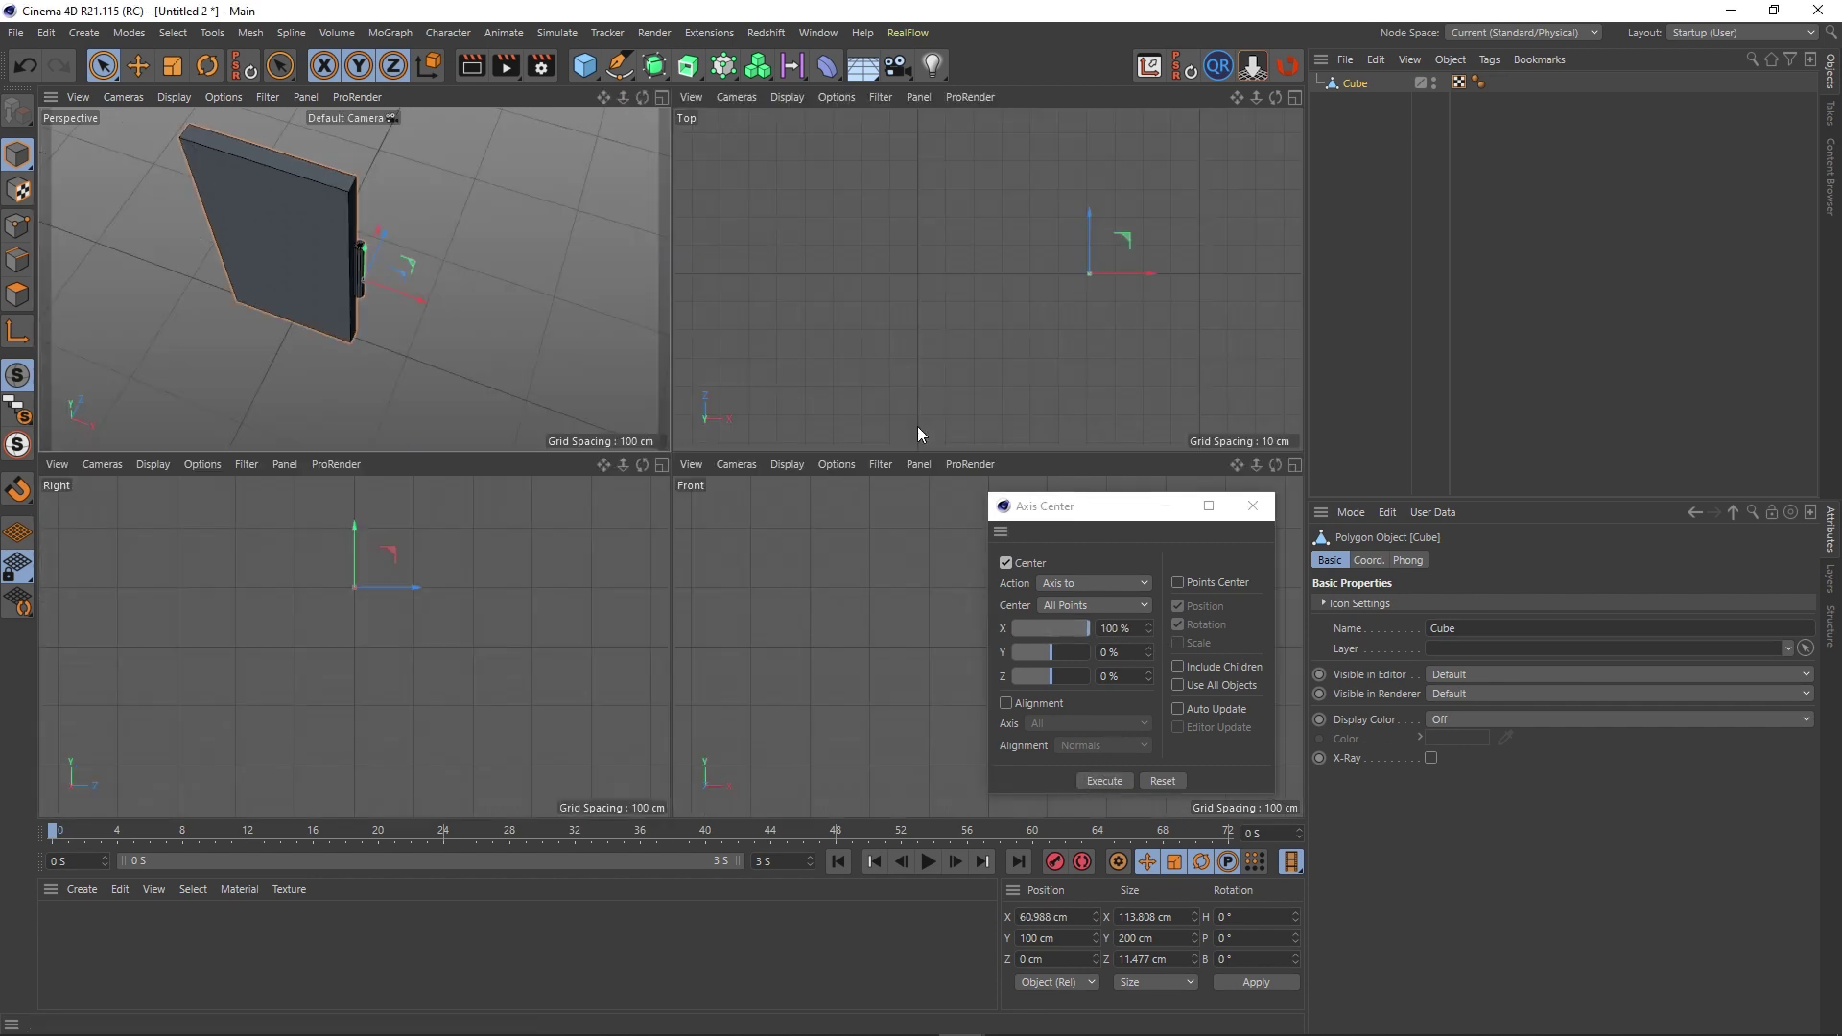
middle_click(1006, 275)
scroll(844, 460, "up", 2)
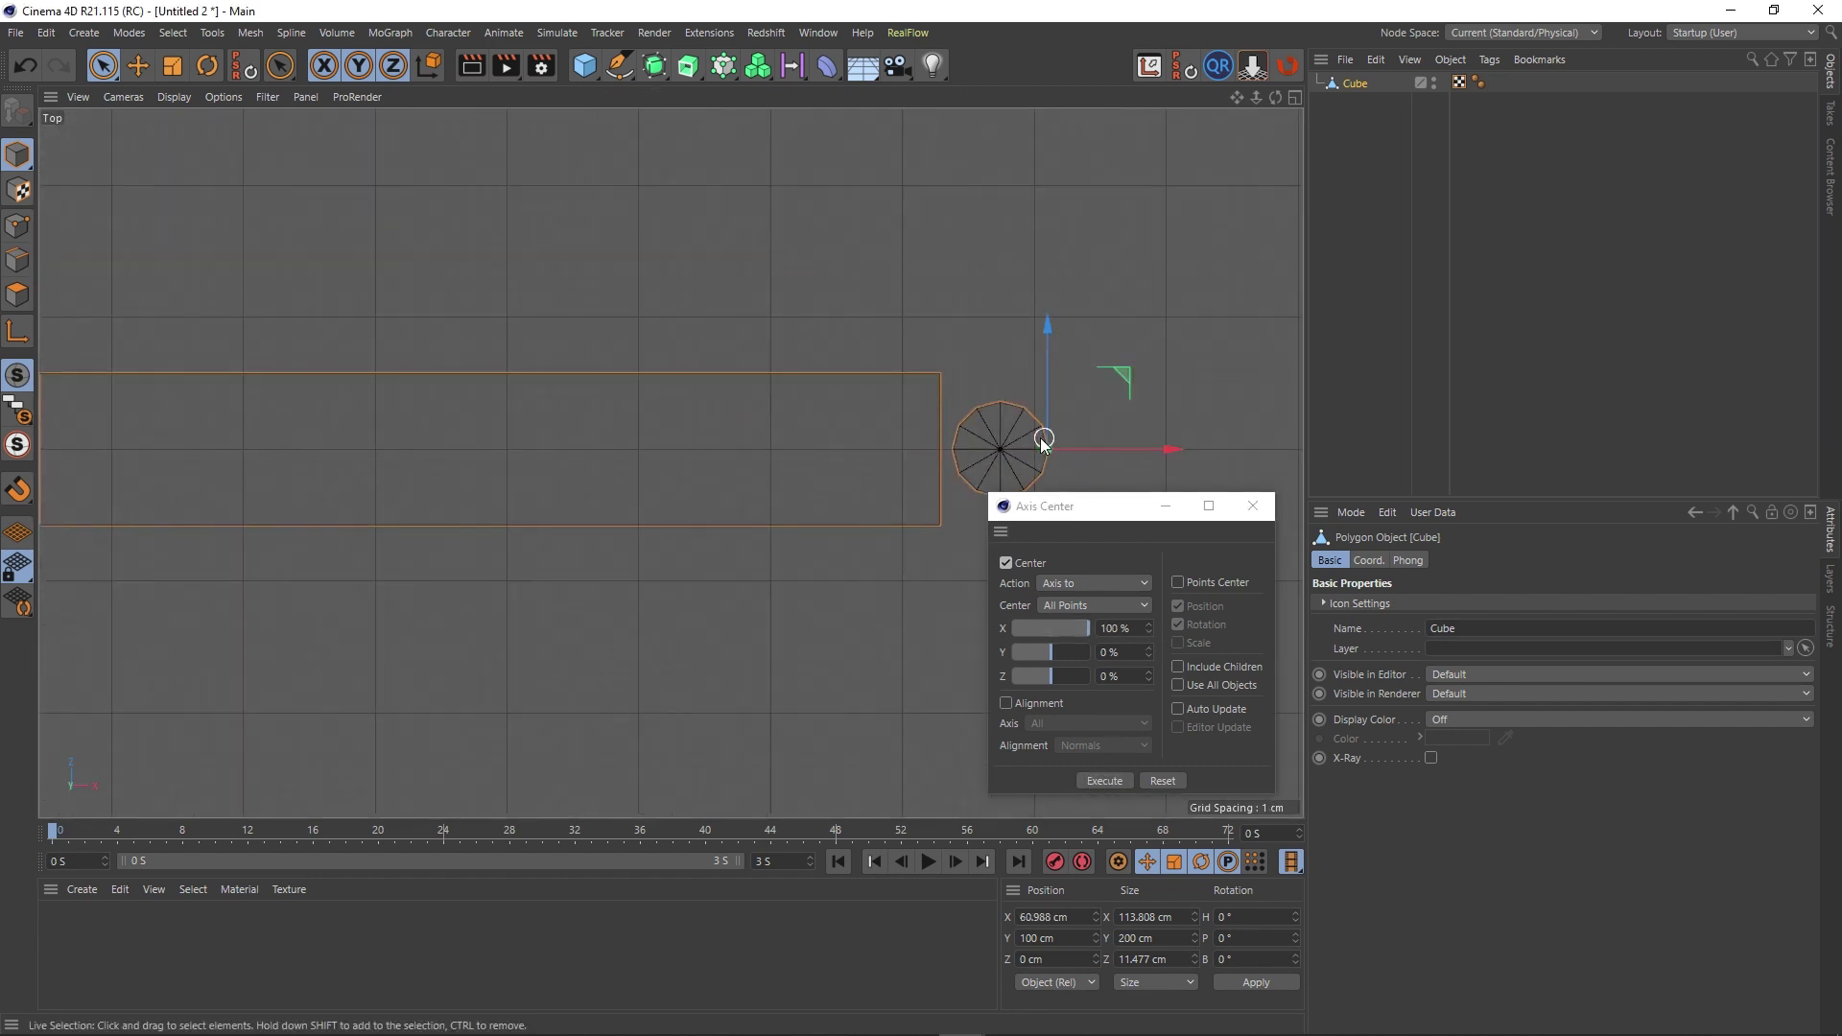
scroll(787, 403, "up", 3)
scroll(710, 362, "up", 2)
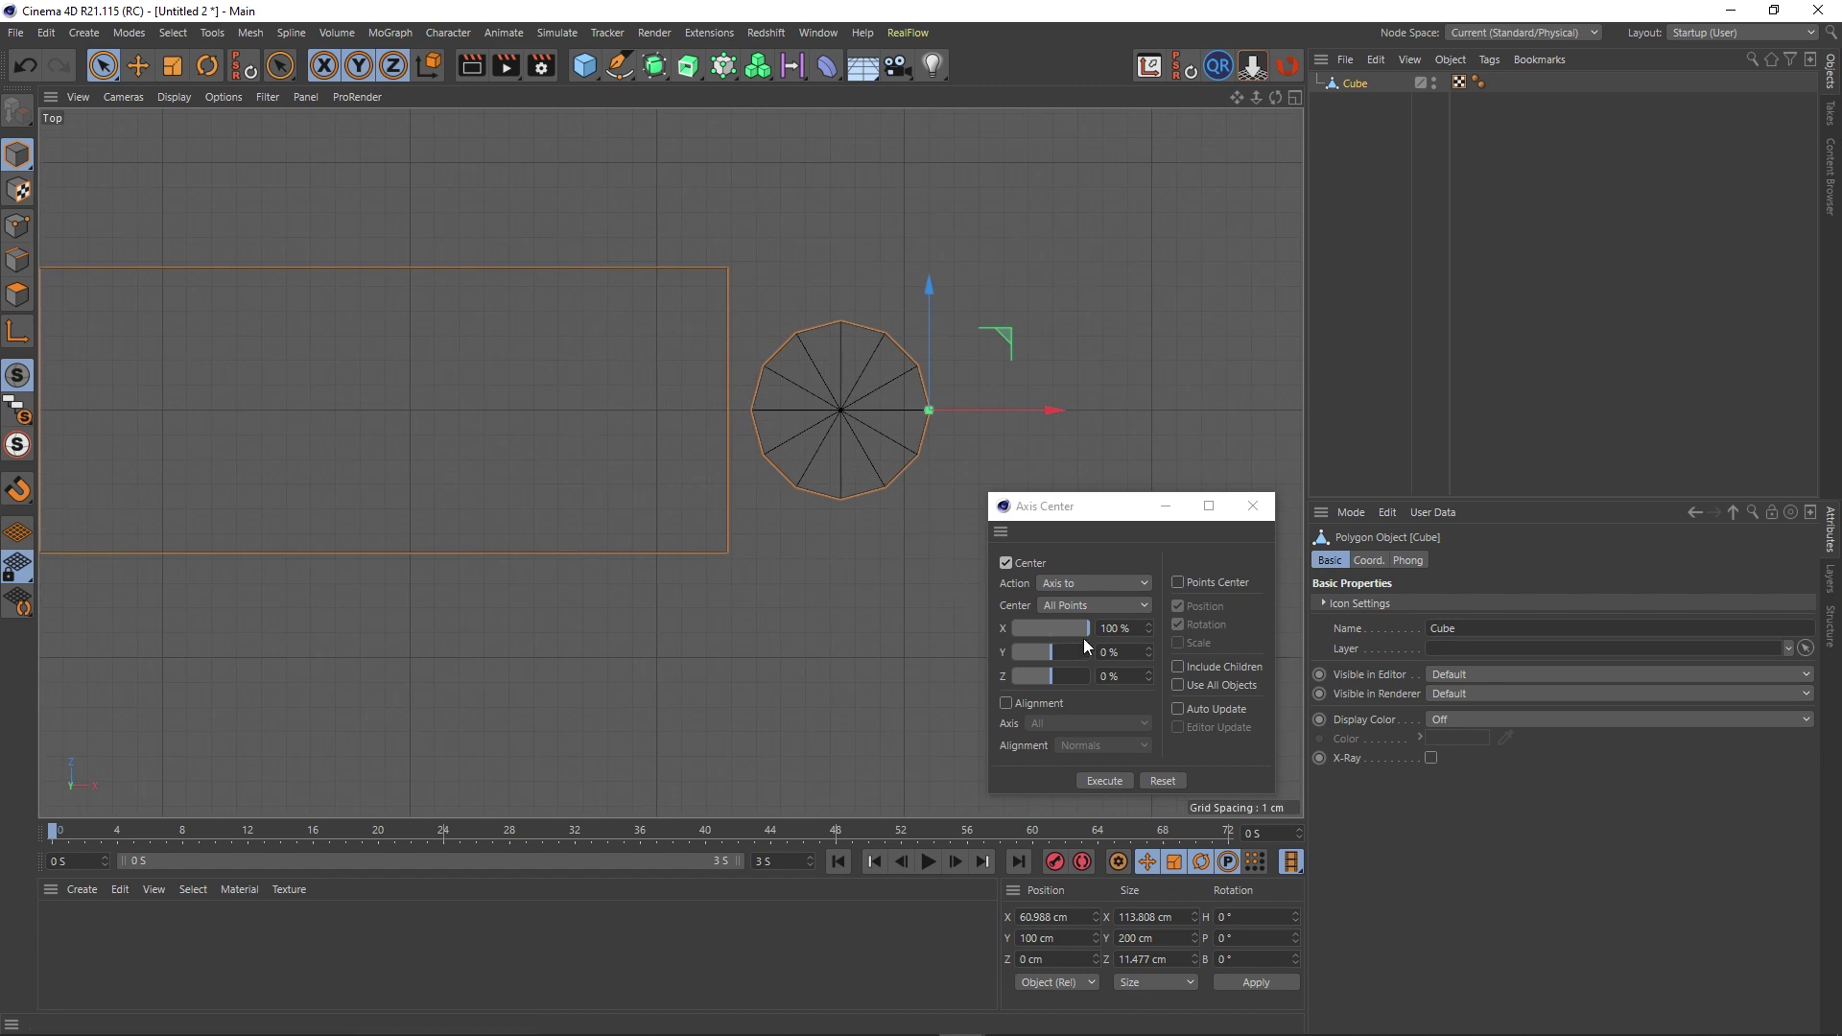
left_click_drag(1084, 637, 1086, 632)
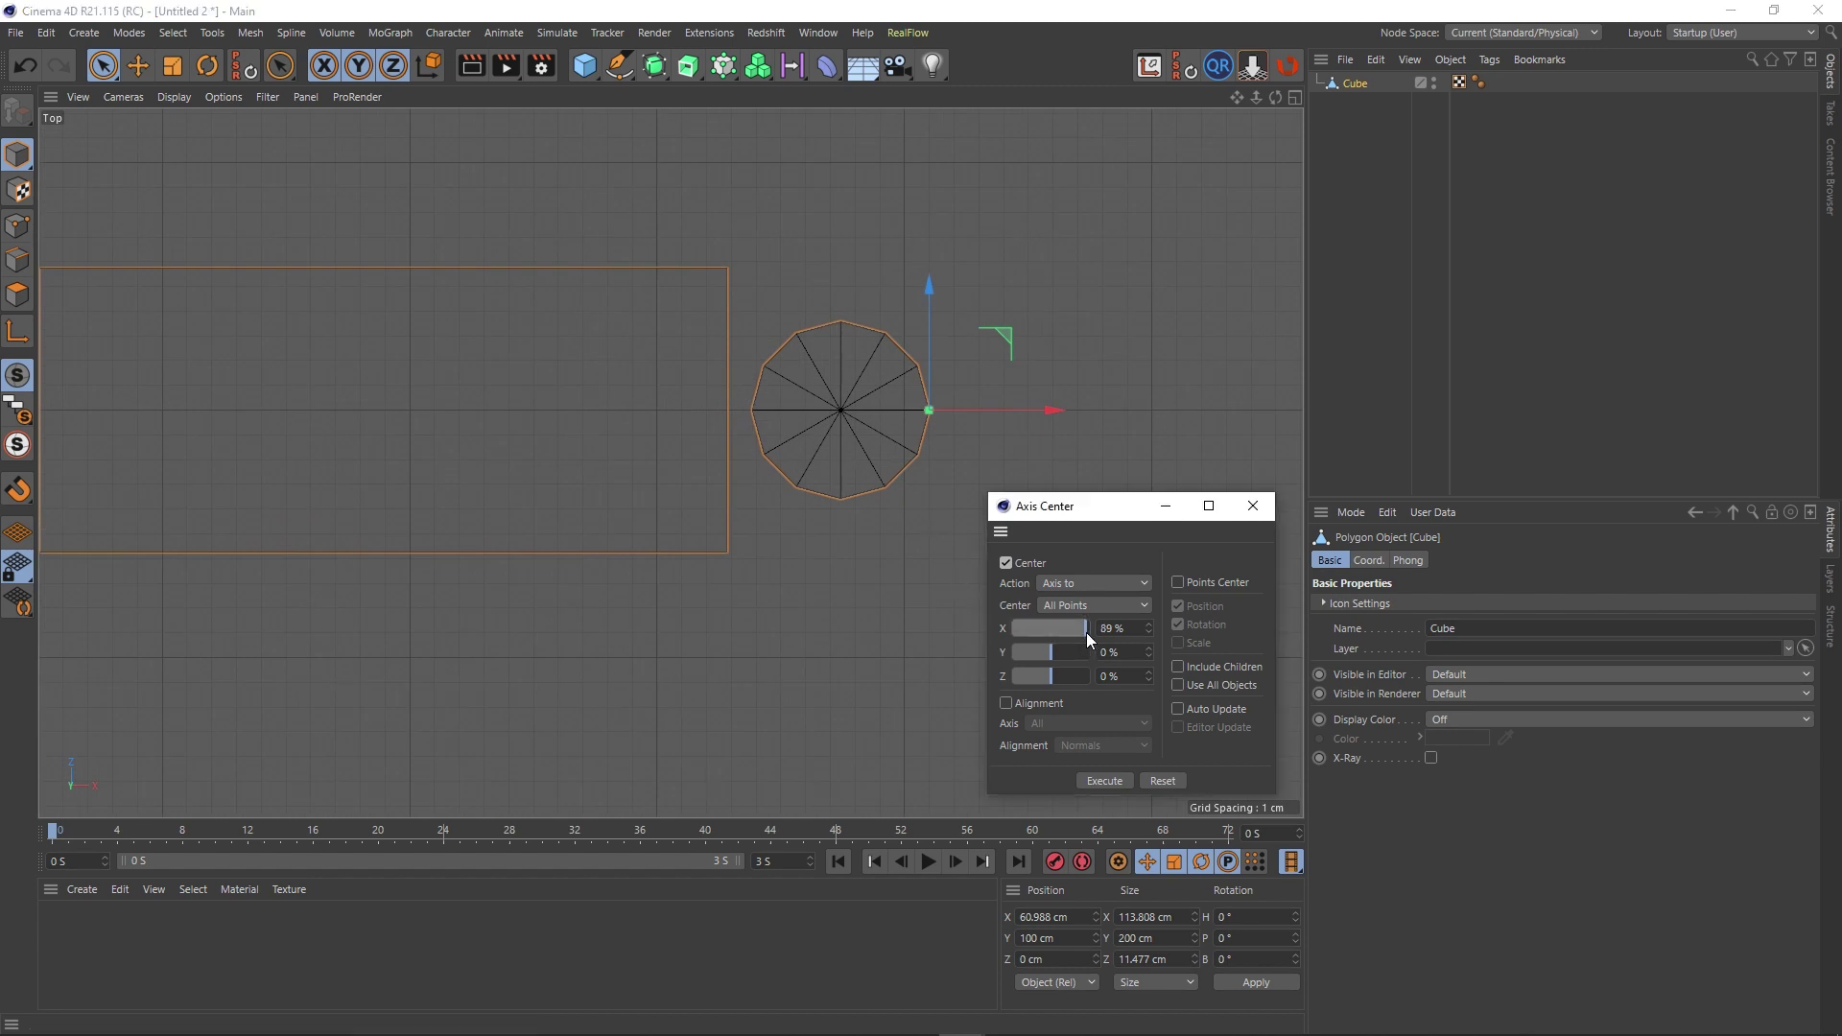
left_click(1092, 779)
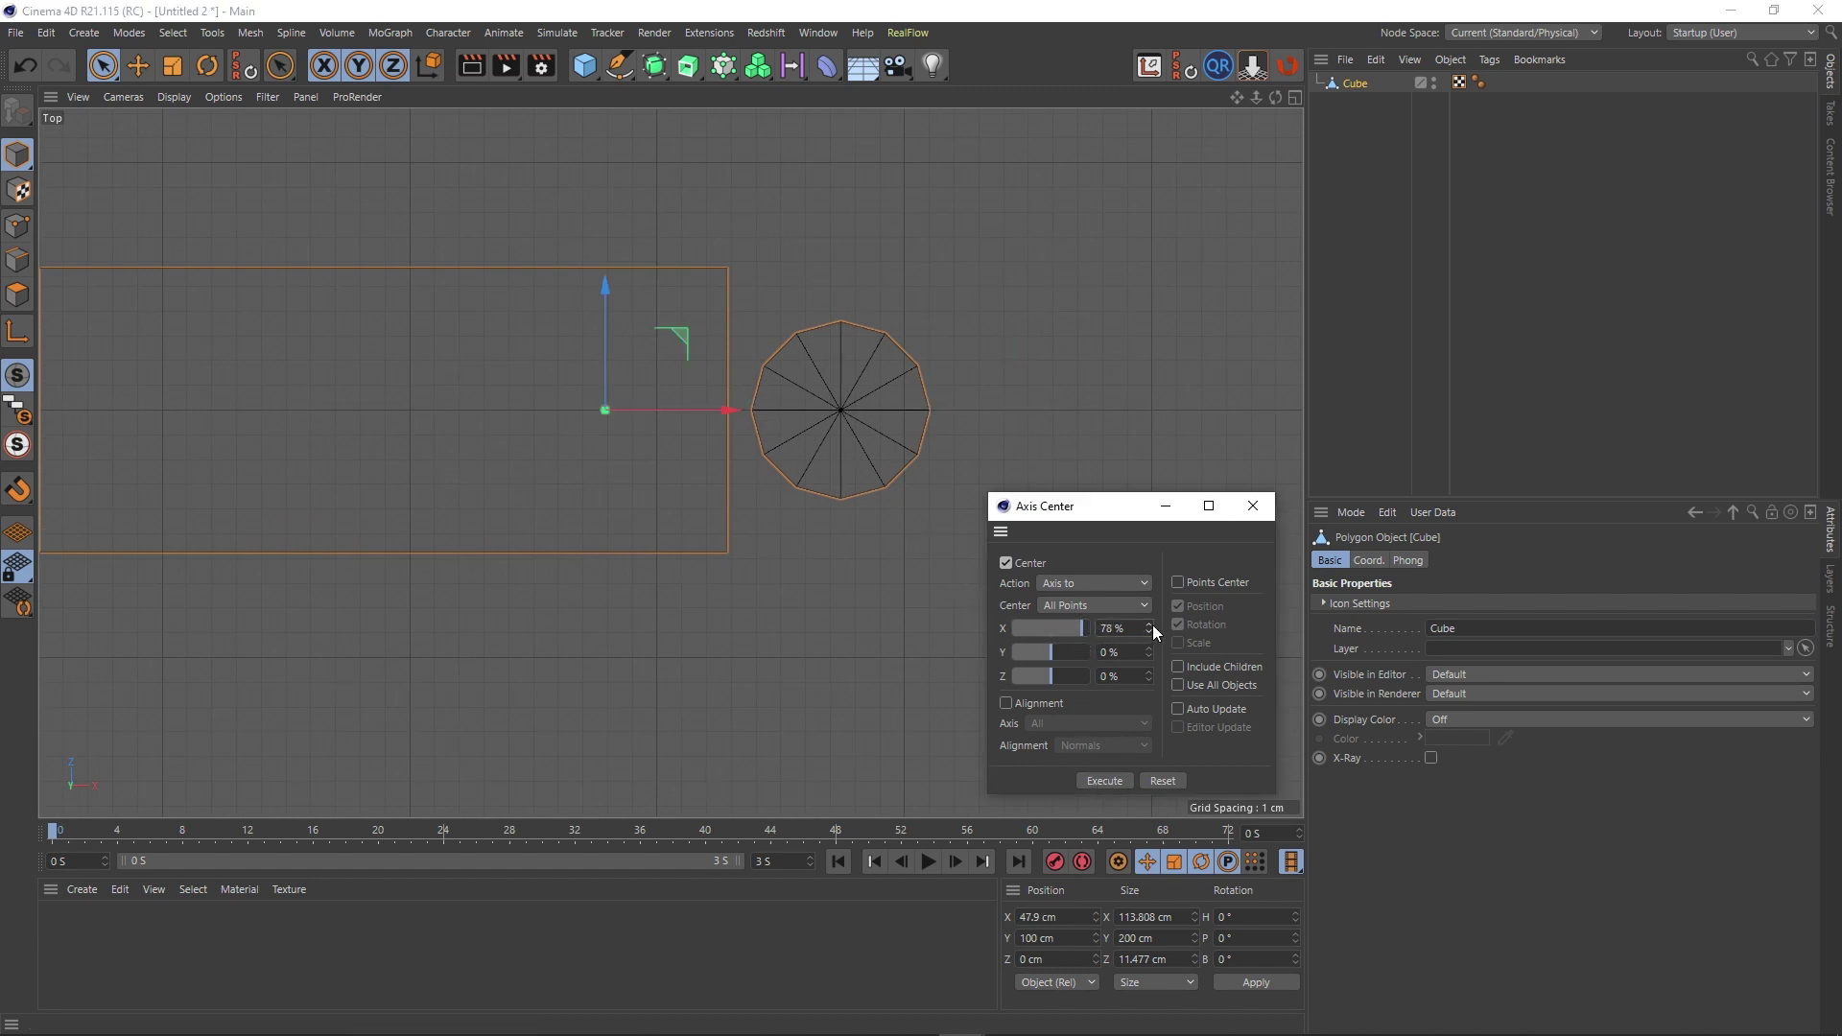
left_click(1153, 624)
left_click(1100, 777)
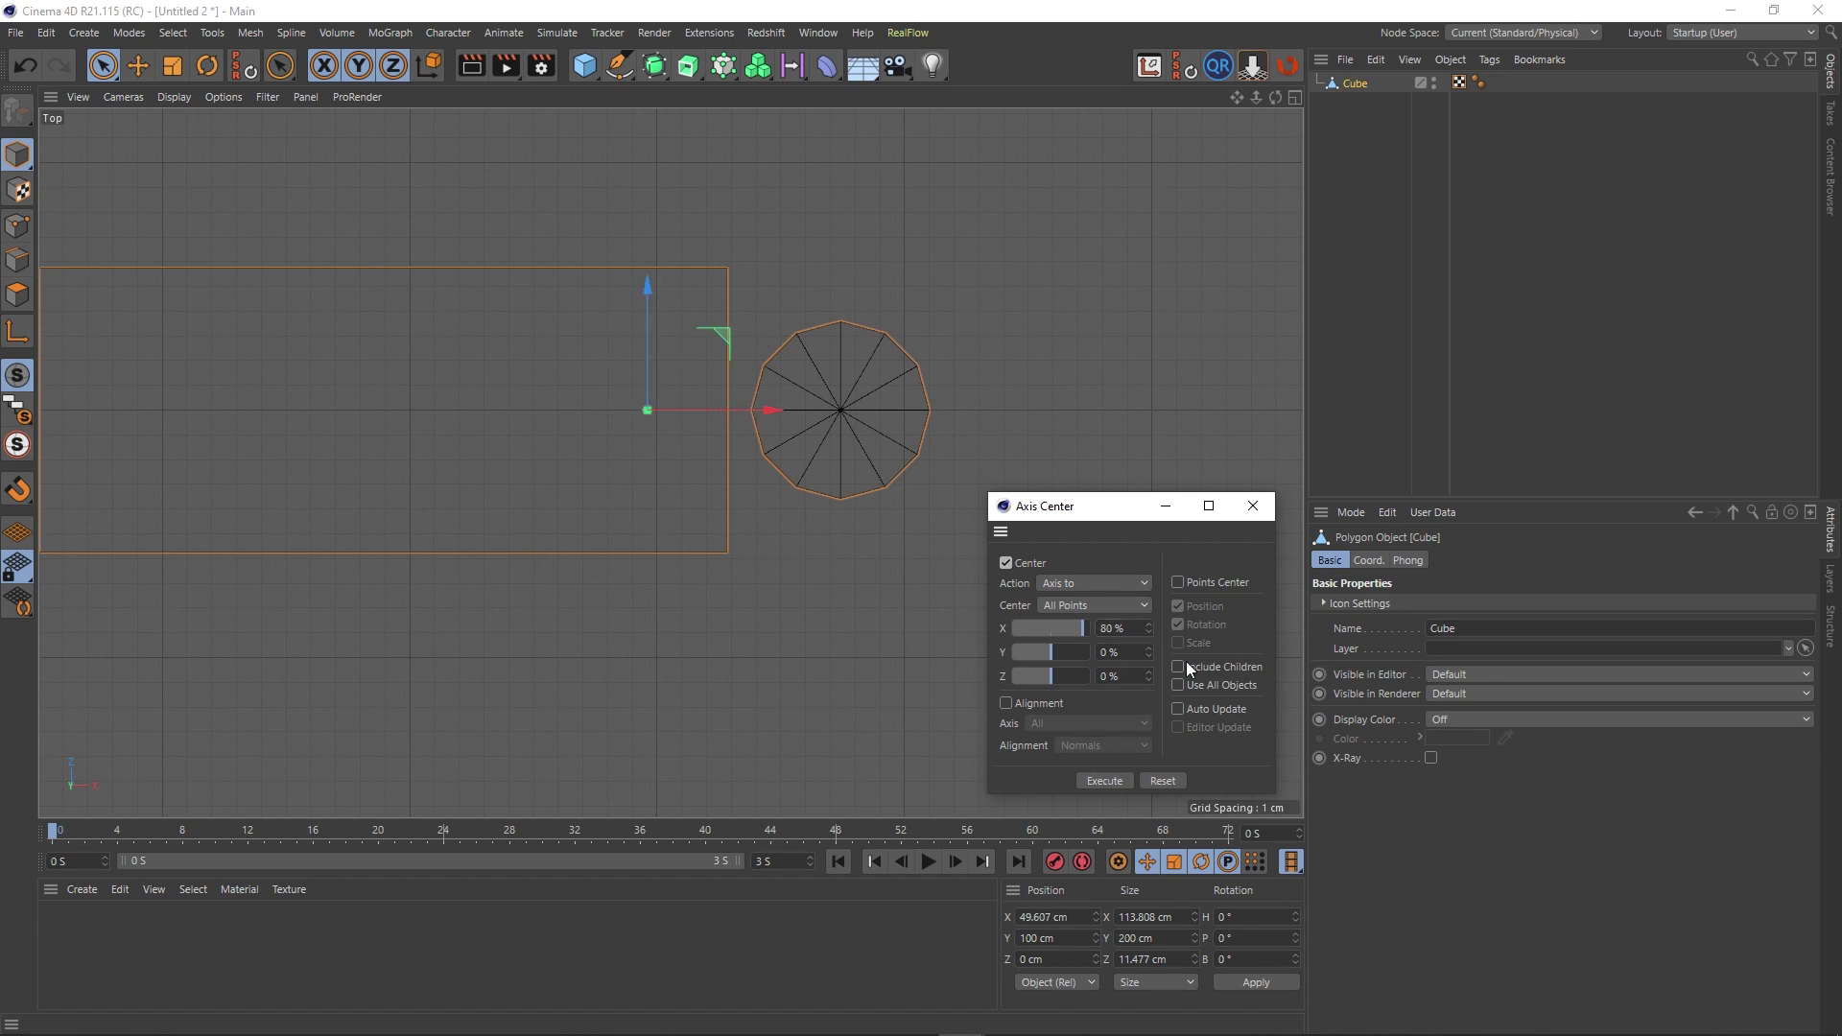
Reset the Axis Center offsets to 0% and restore the top view to its default framing.
left_click(1162, 780)
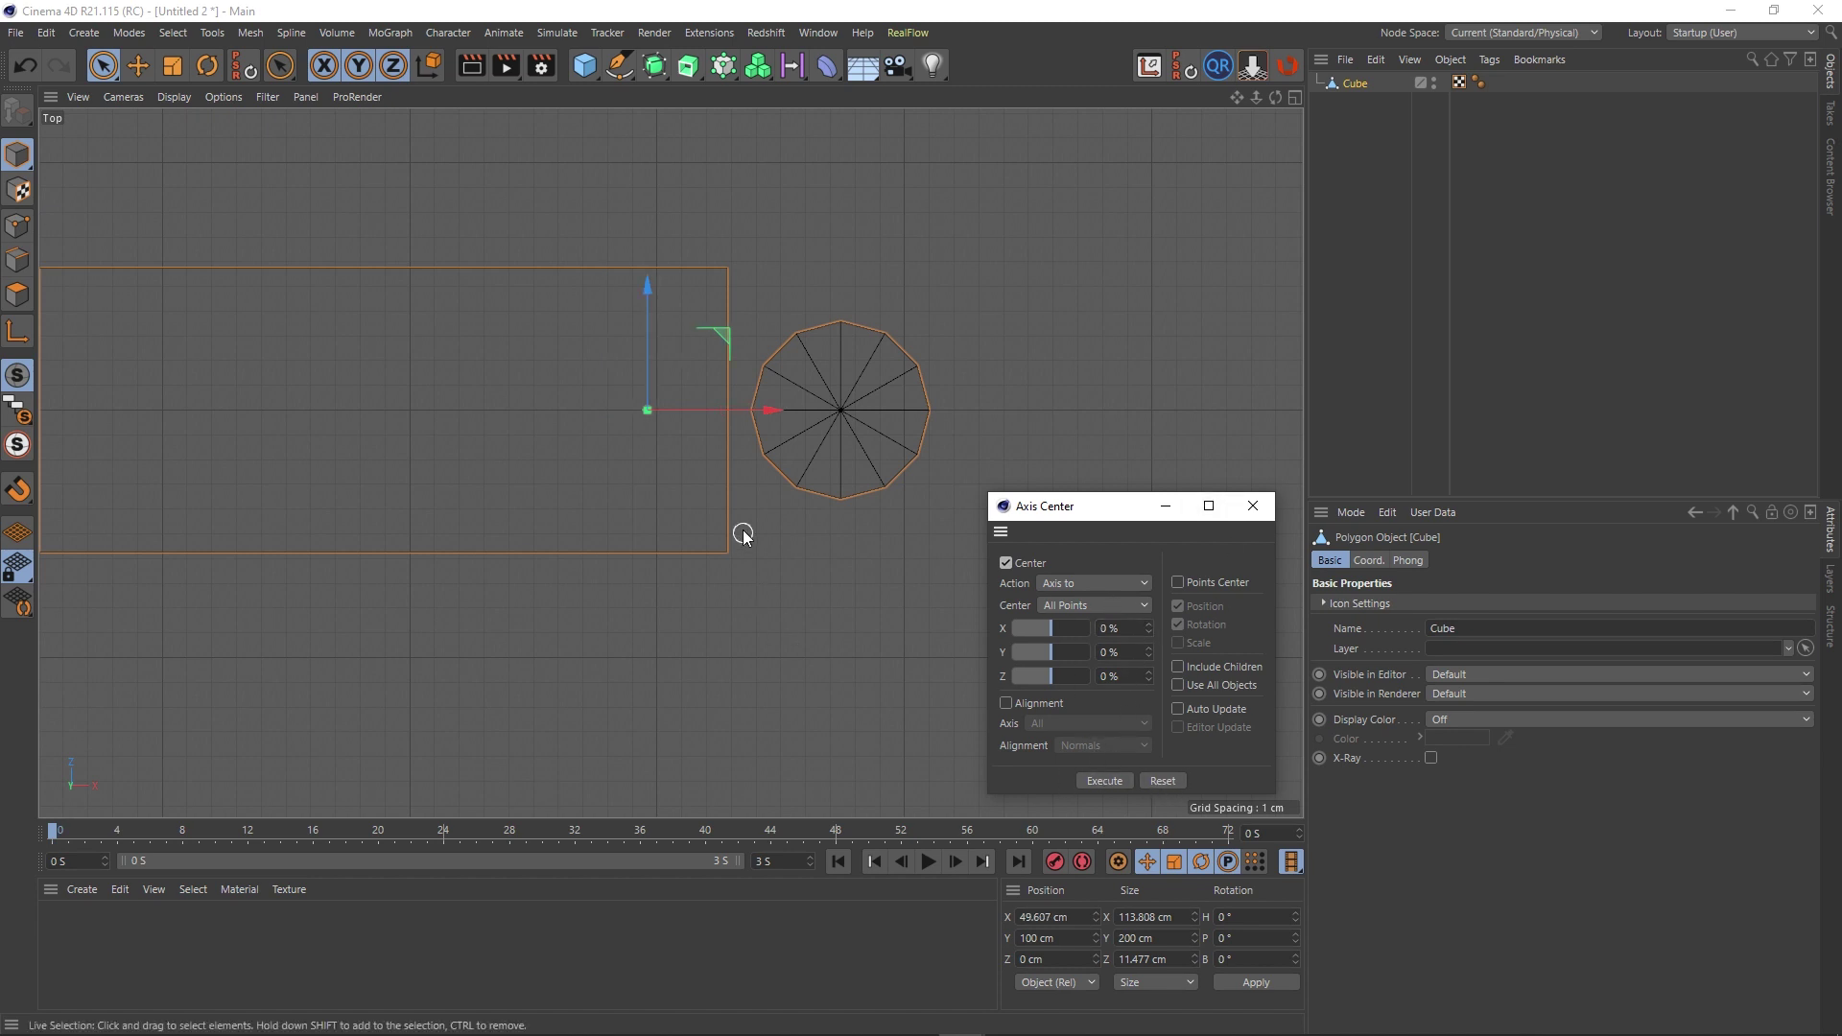
scroll(739, 530, "down", 5)
left_click_drag(603, 619, 545, 514, "alt")
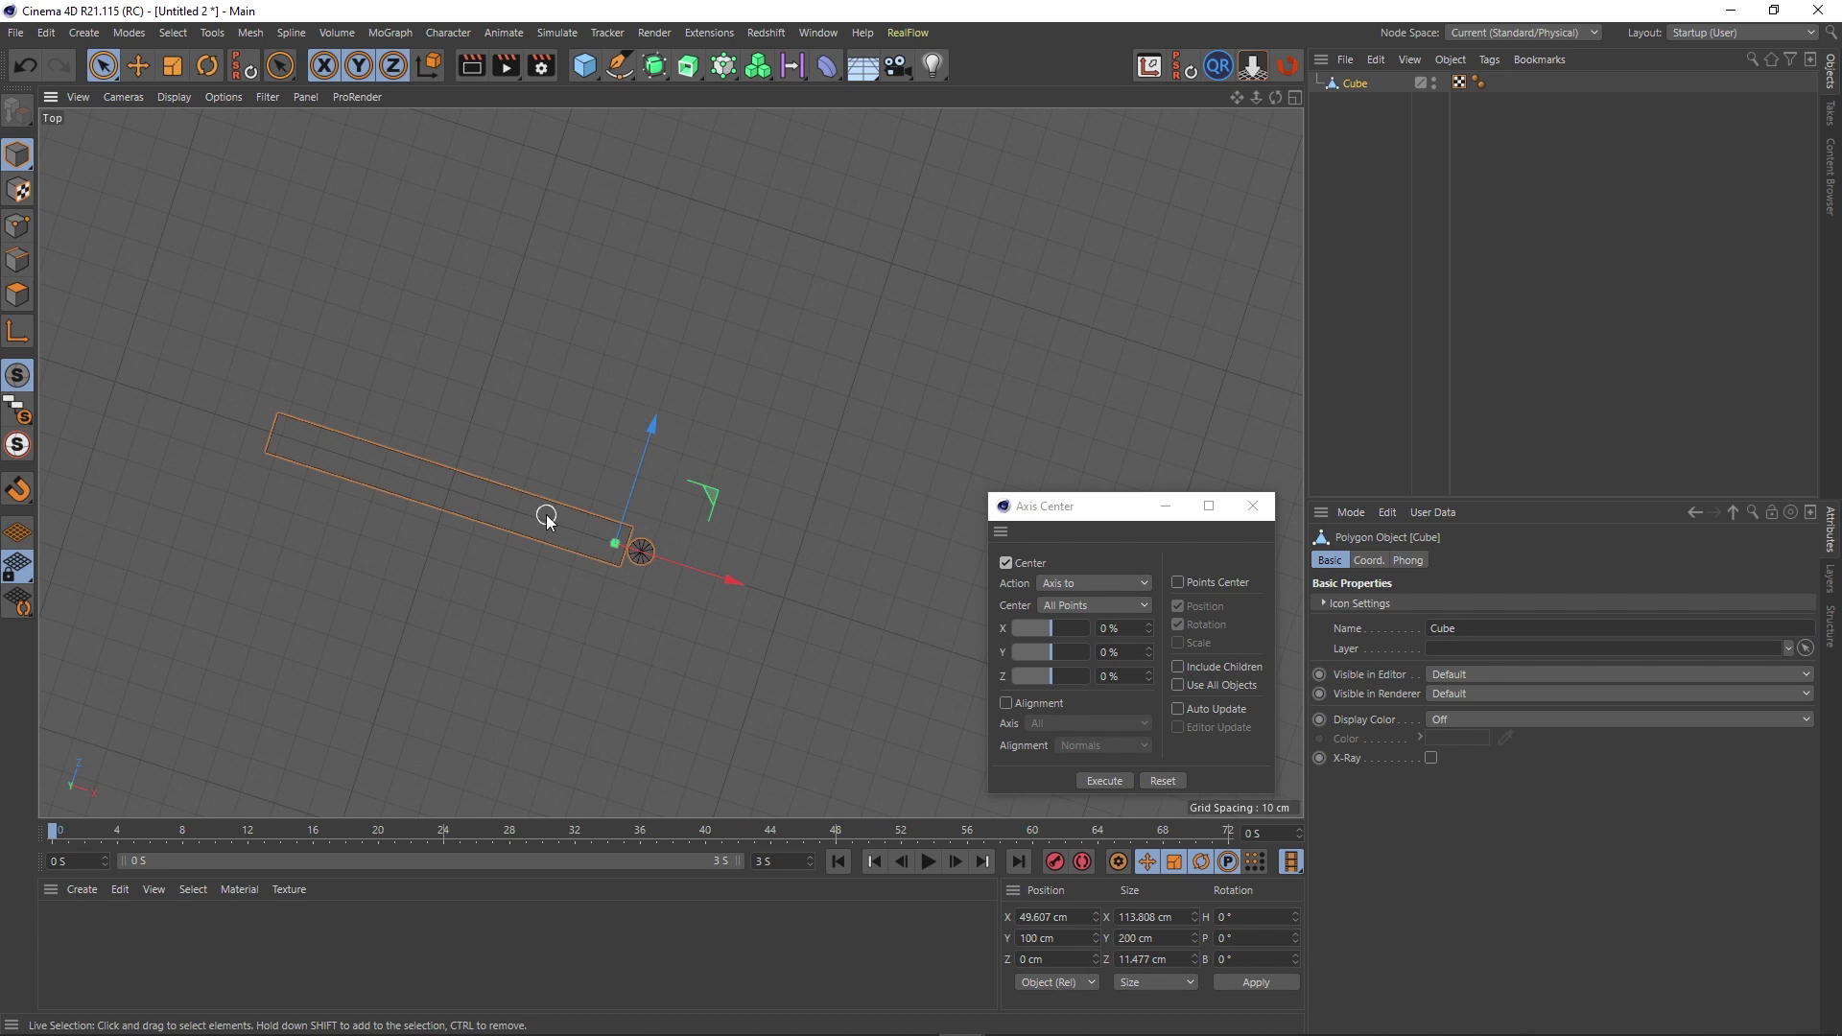
left_click(81, 97)
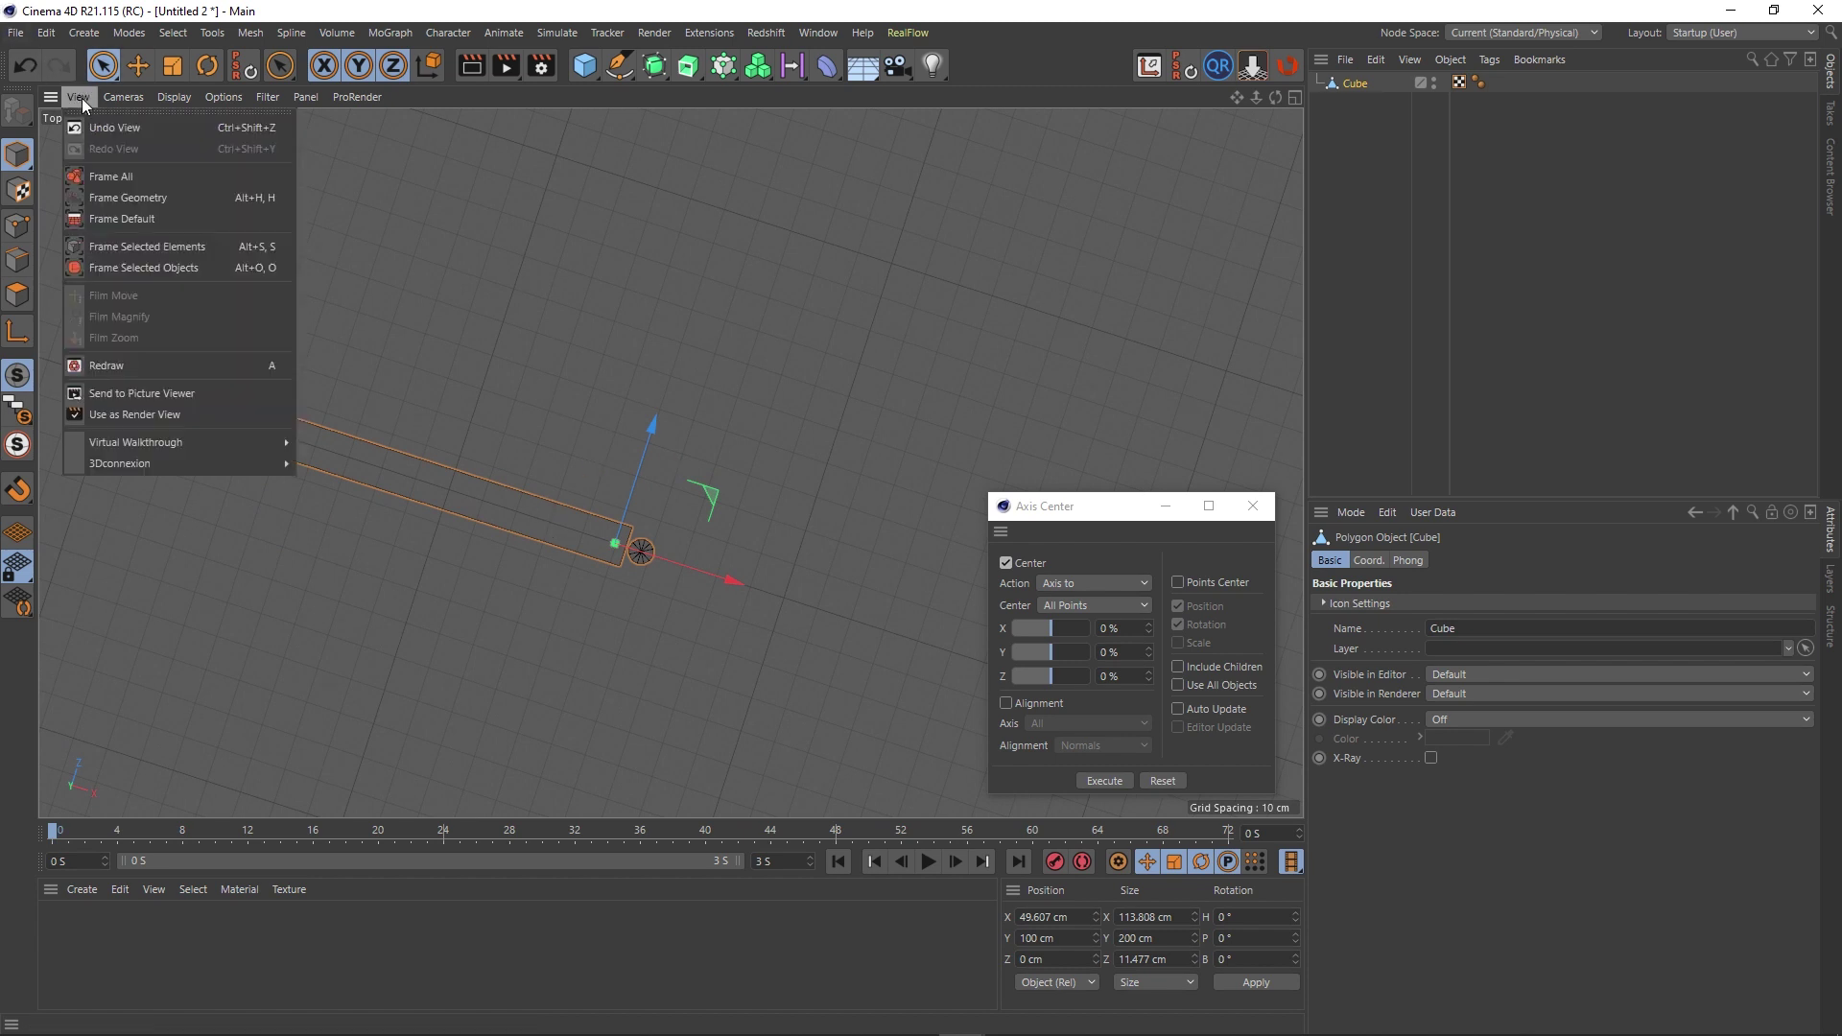
left_click(135, 225)
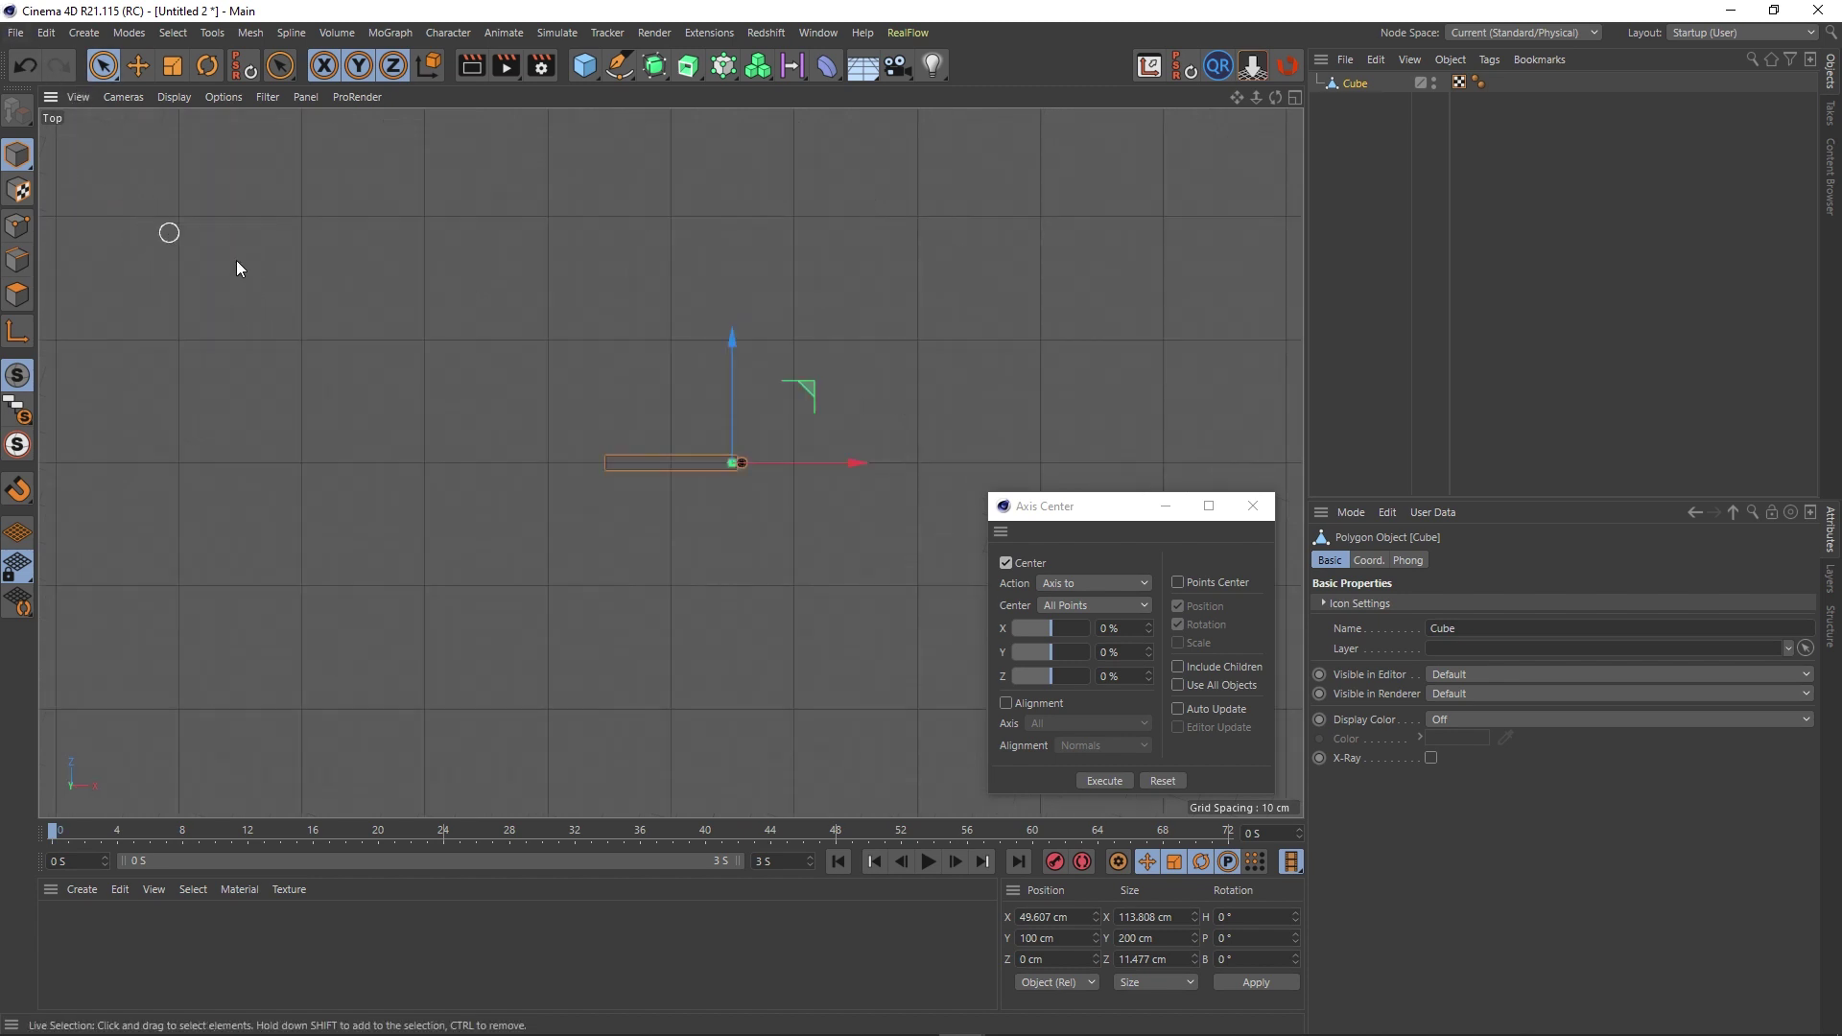
Switch to point mode in the perspective view and set the Axis Center's Center option to Selected Points.
middle_click(539, 309)
middle_click(486, 372)
left_click_drag(688, 448, 657, 327, "alt")
middle_click_drag(629, 356, 648, 397, "alt")
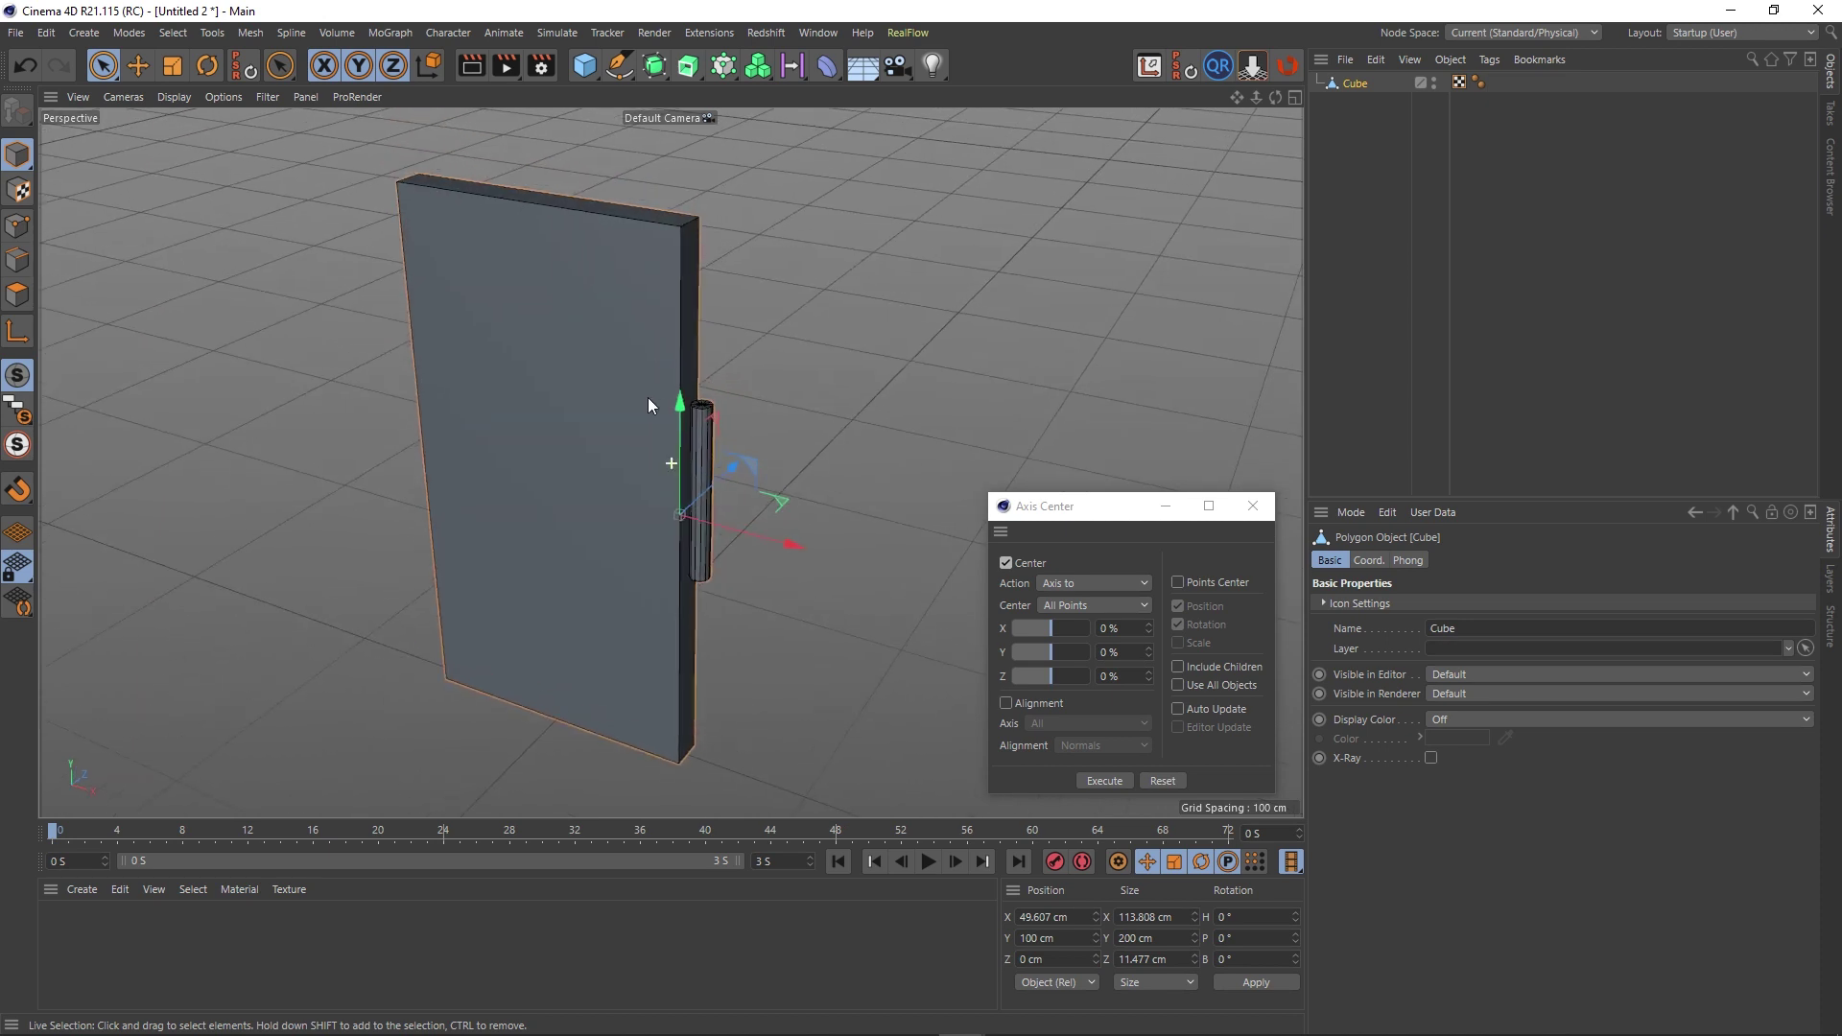
scroll(734, 438, "up", 3)
scroll(654, 368, "up", 4)
scroll(667, 402, "up", 3)
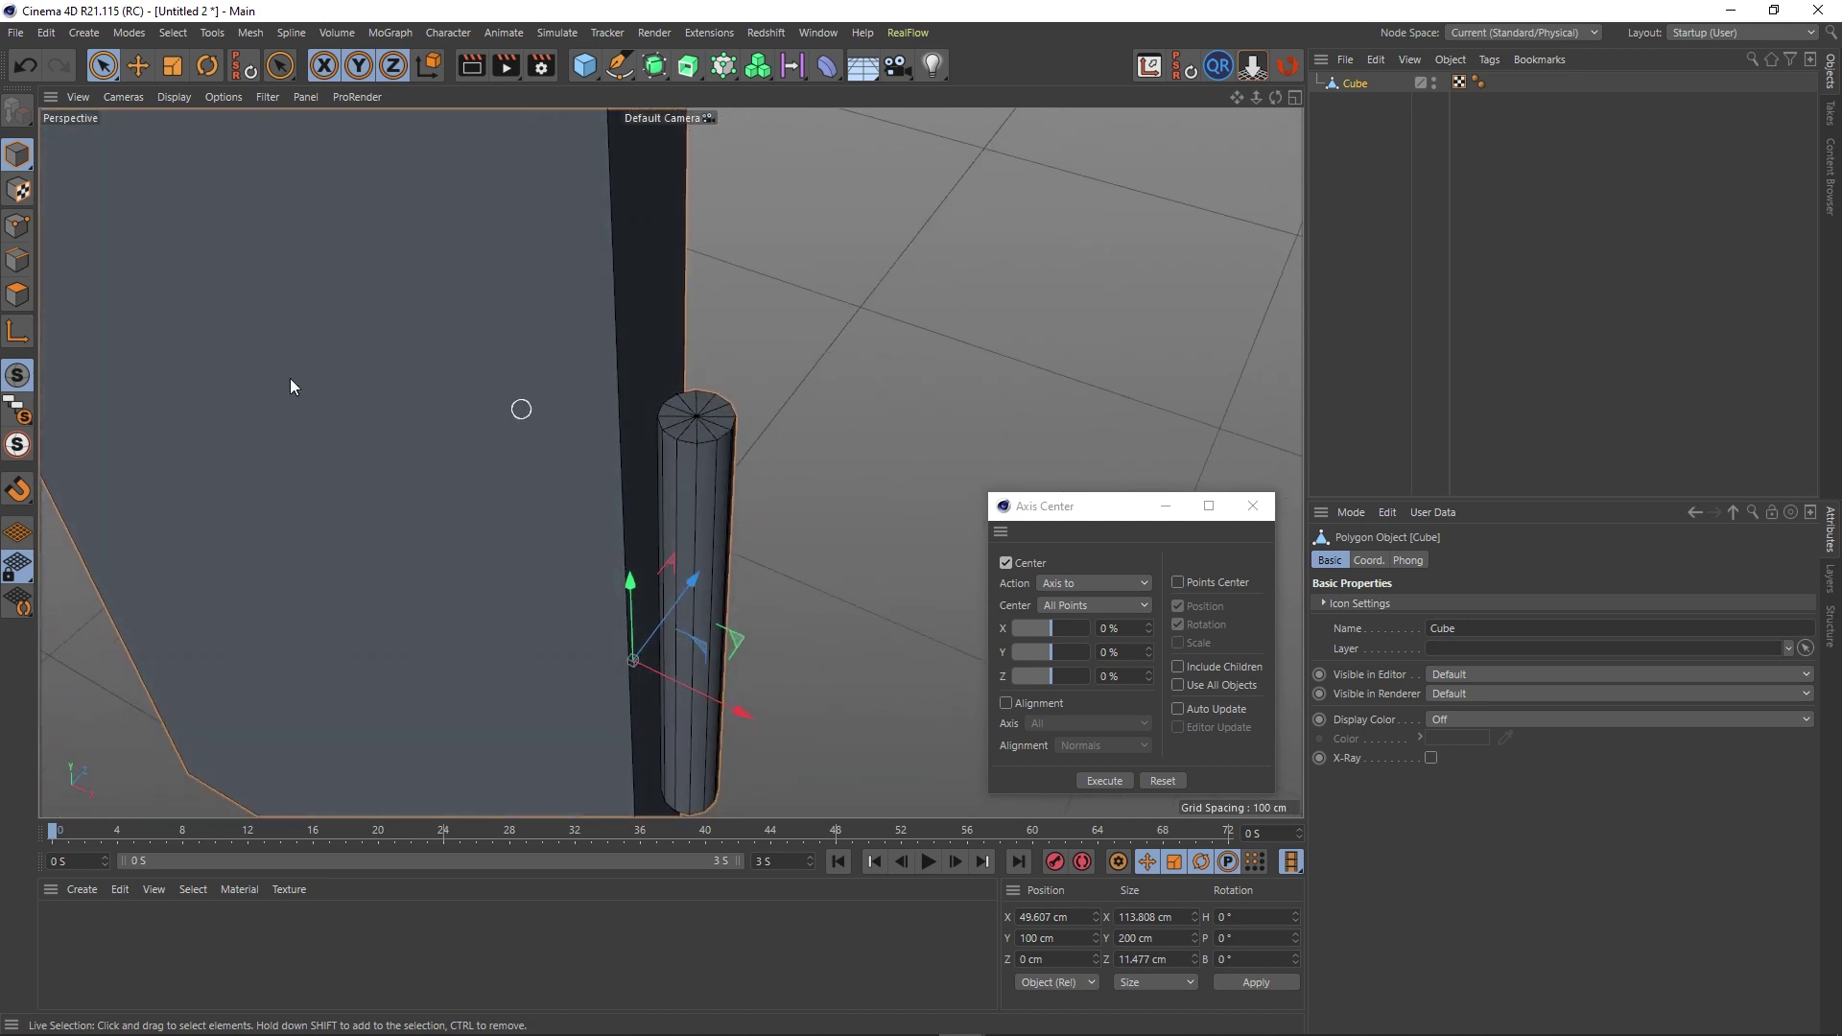
left_click(18, 226)
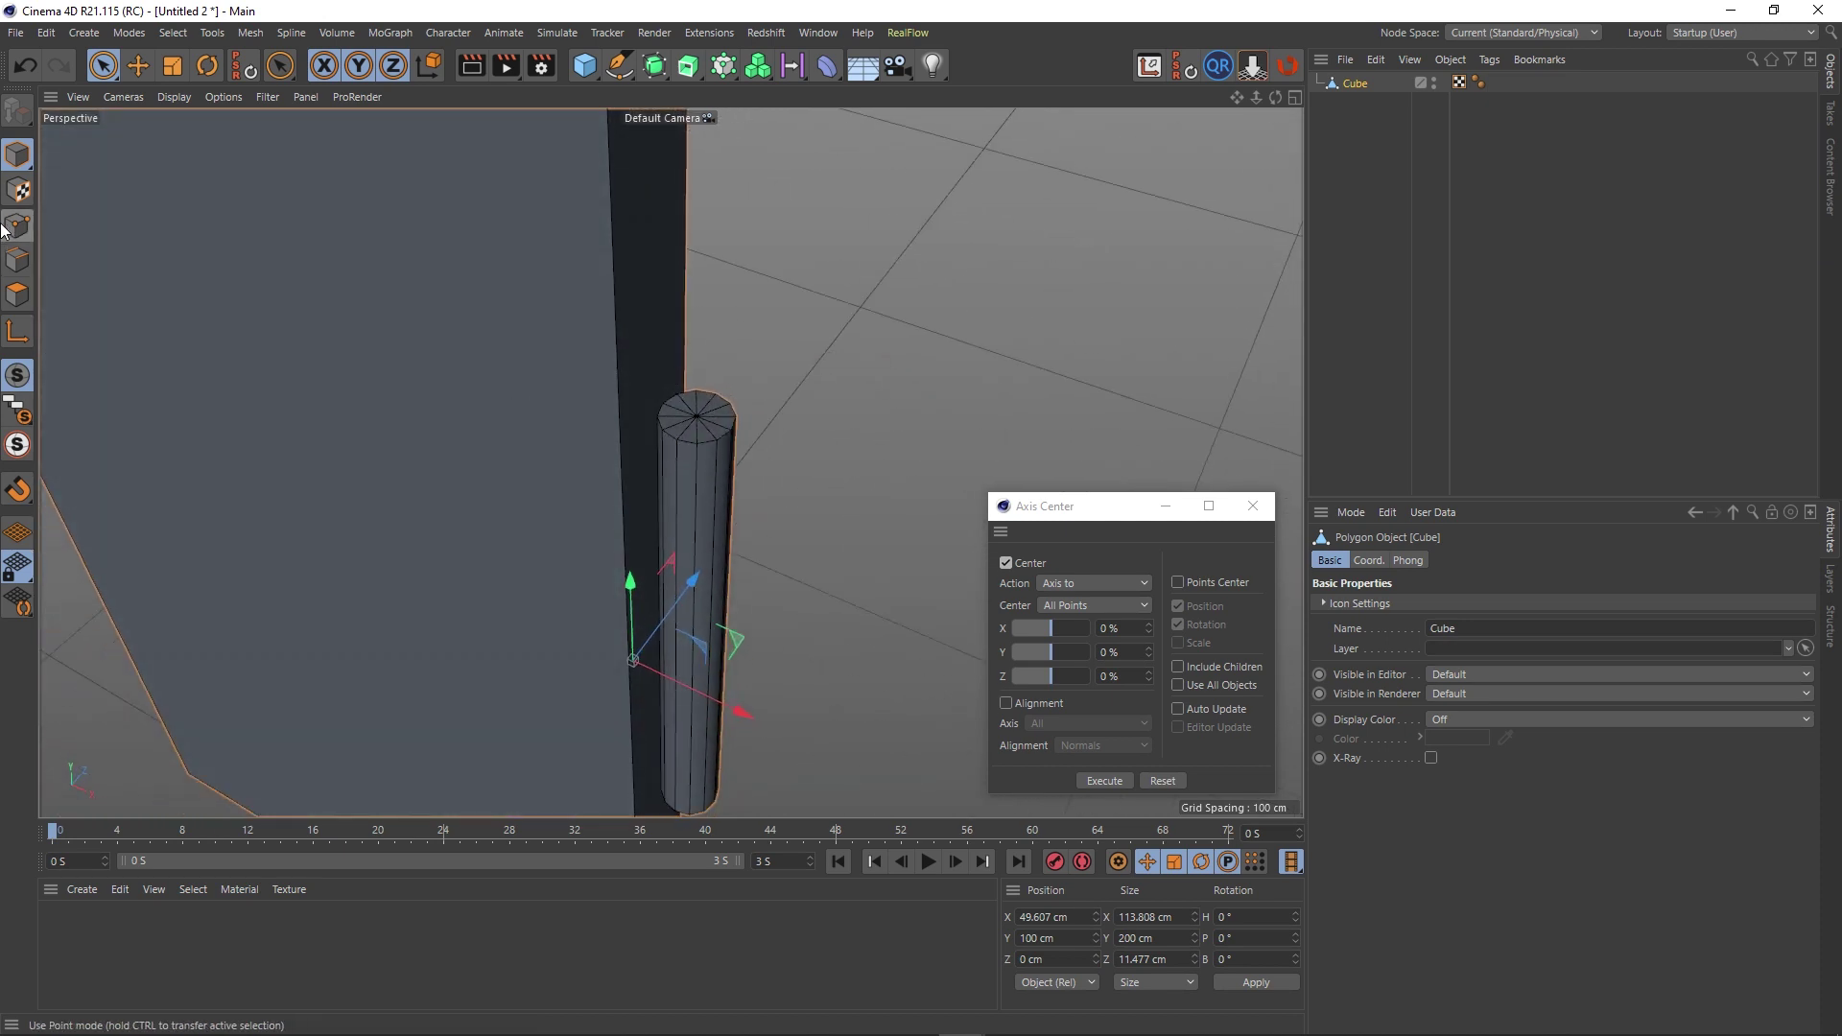
left_click(1078, 608)
left_click(1079, 625)
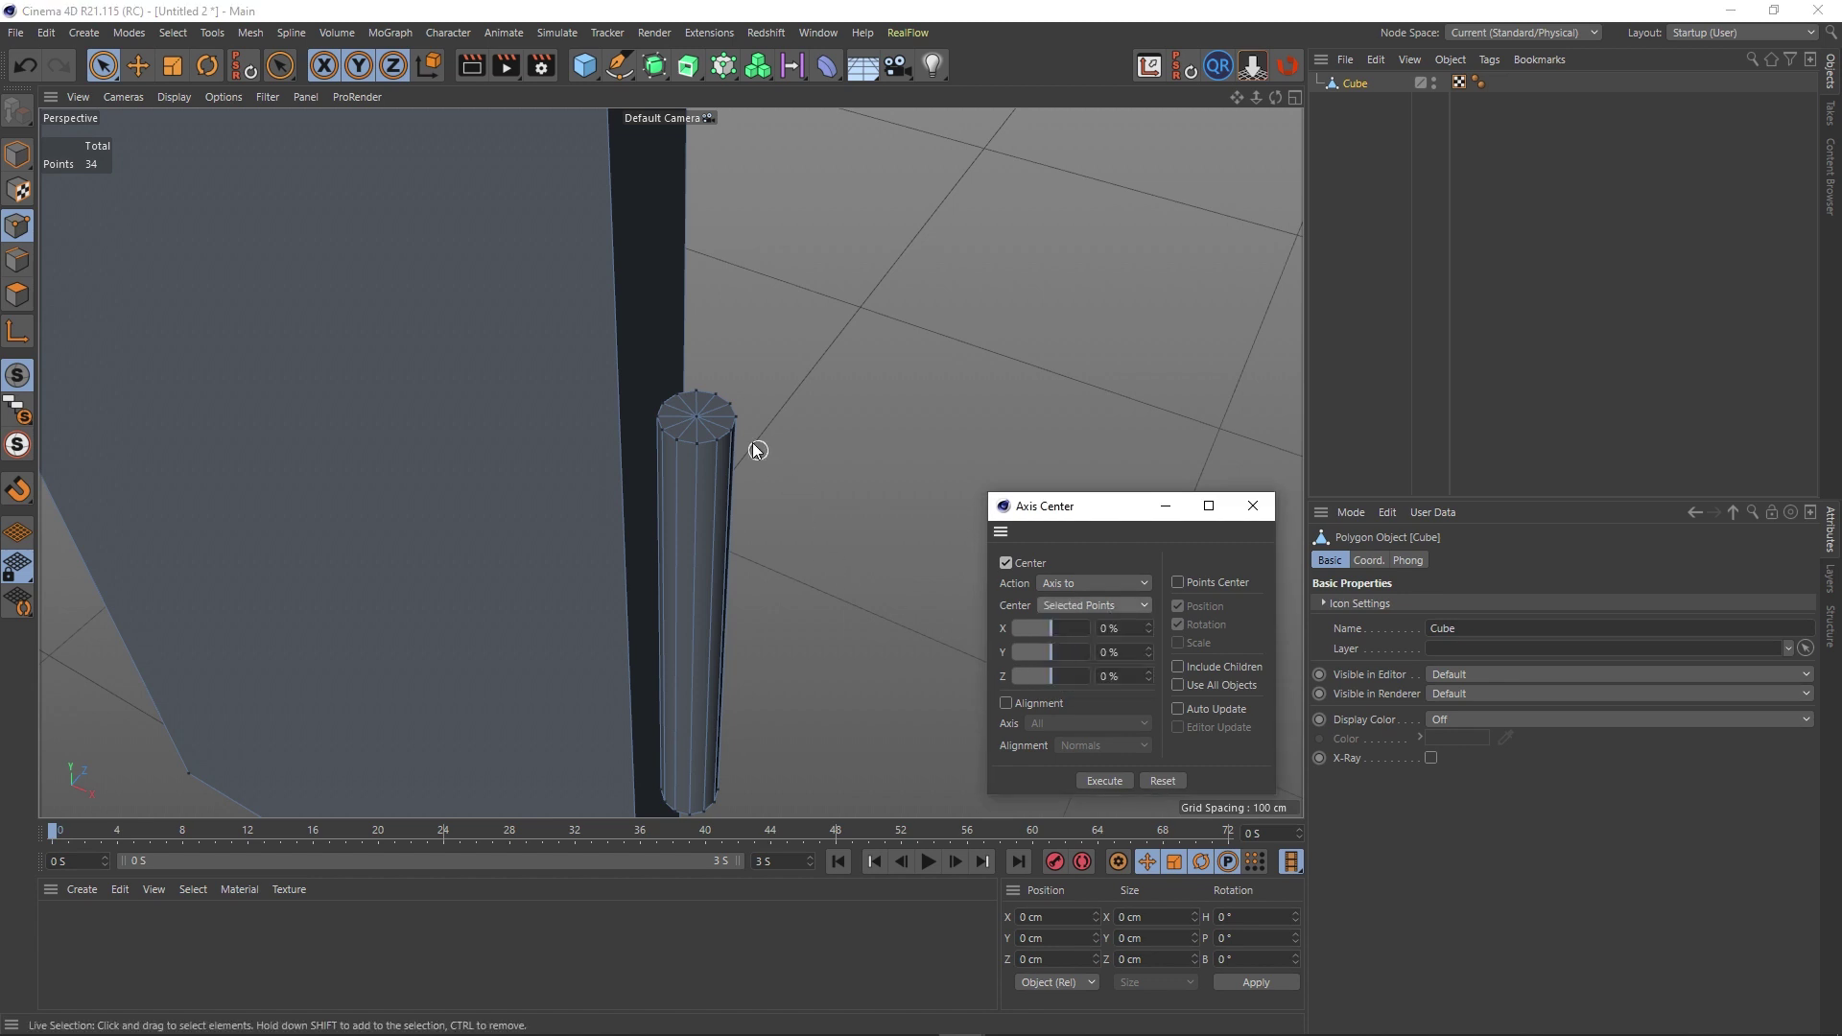
Select the center points of the cylinder's top and bottom caps.
left_click(689, 418)
left_click_drag(690, 417, 614, 360, "alt")
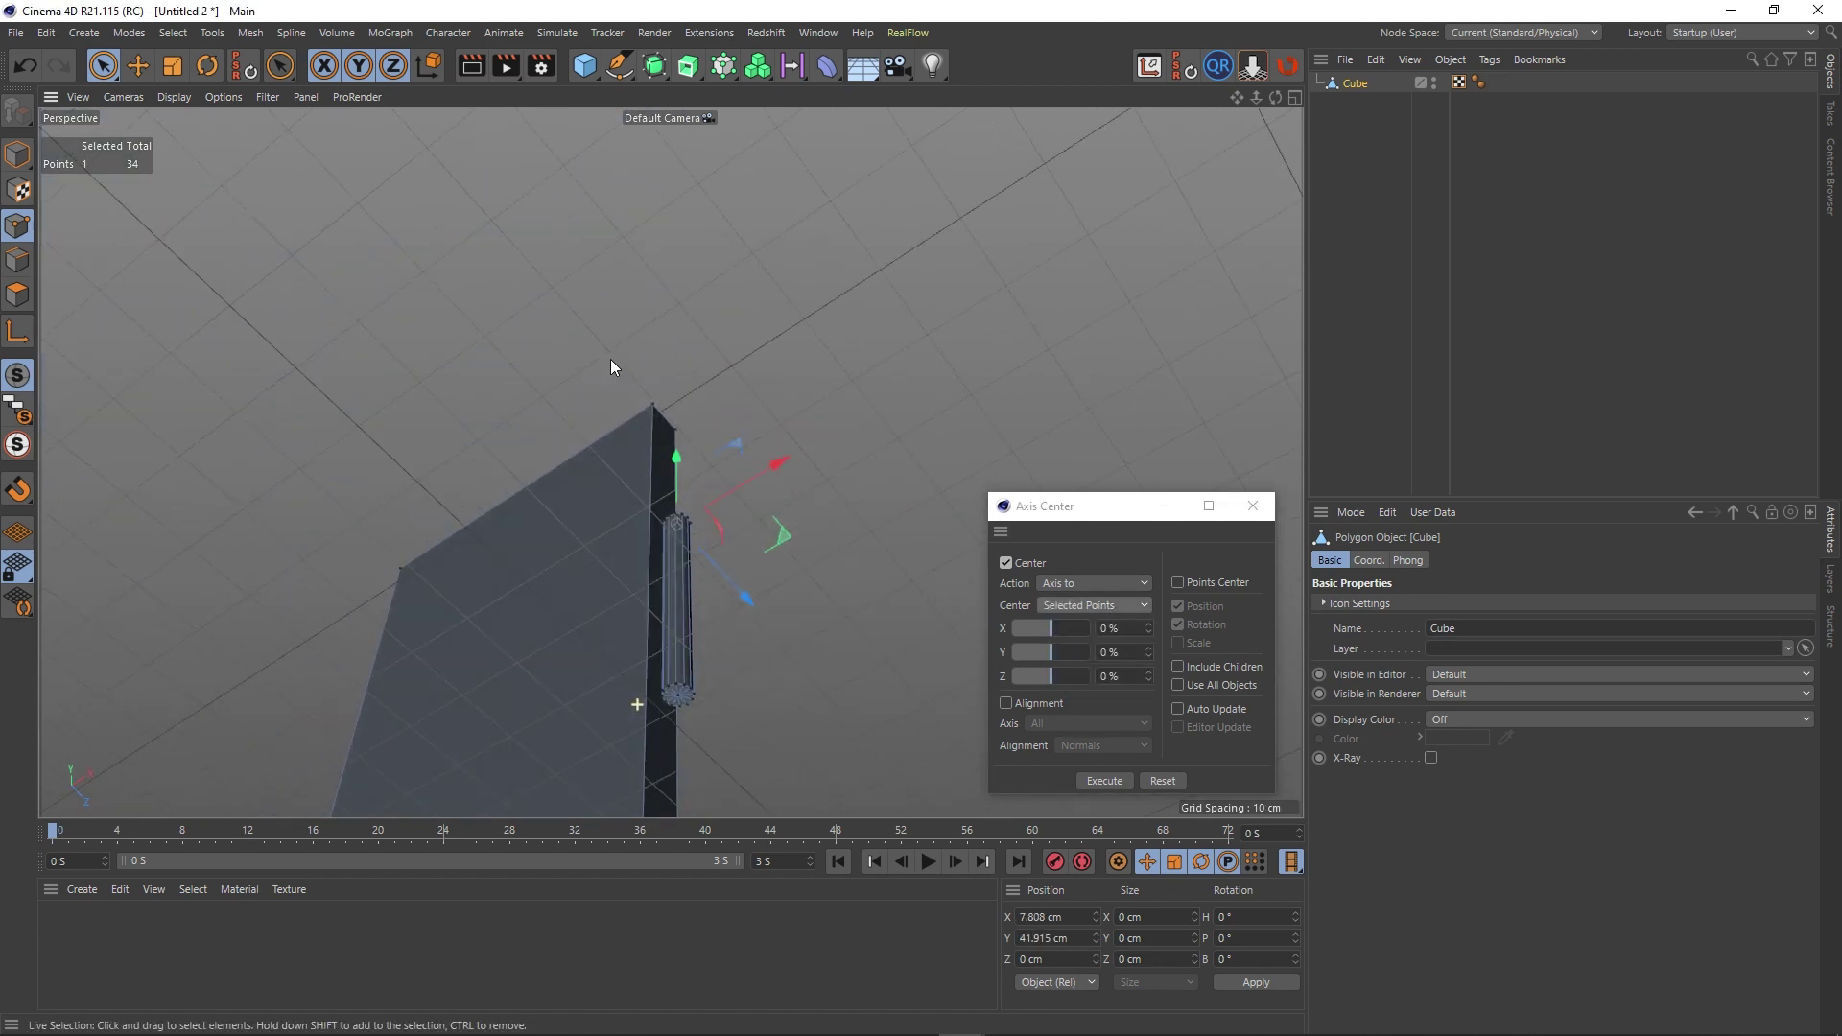
scroll(678, 697, "up", 5)
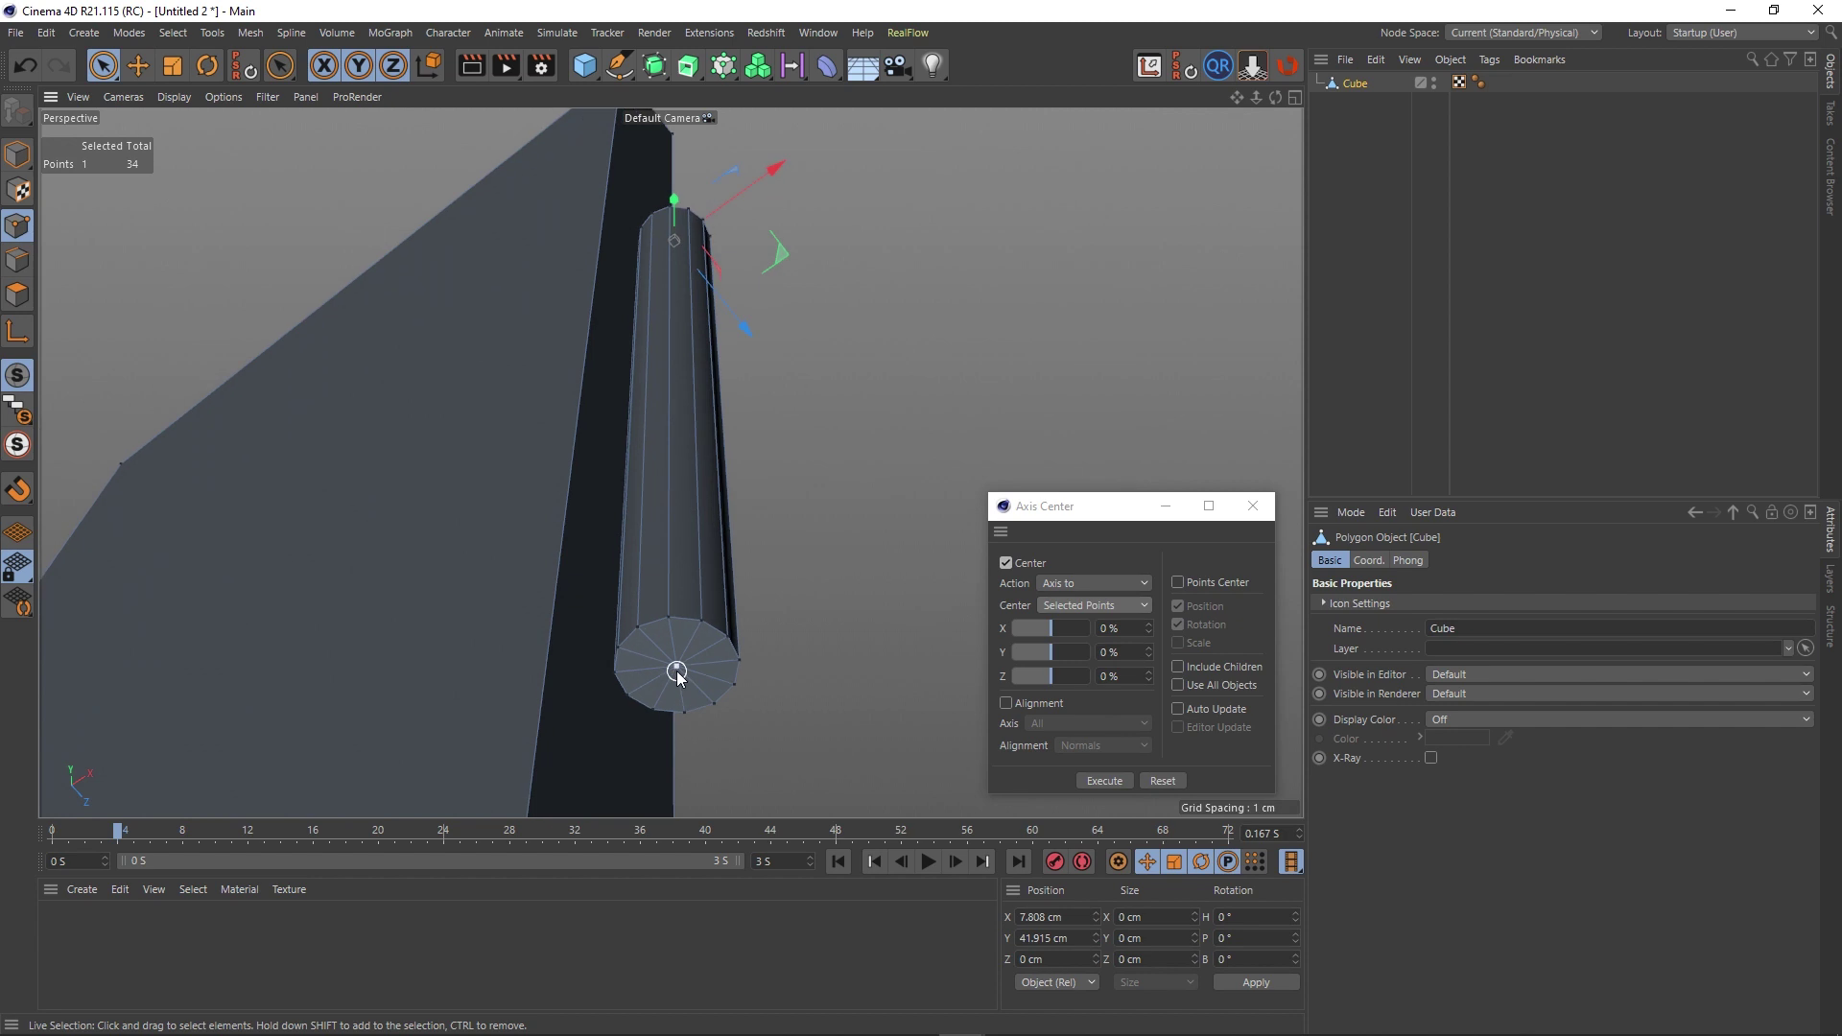
left_click(677, 673, "shift")
Execute Axis to on the two selected cap points and return to Model mode.
left_click_drag(774, 415, 739, 751, "alt")
scroll(756, 561, "down", 4)
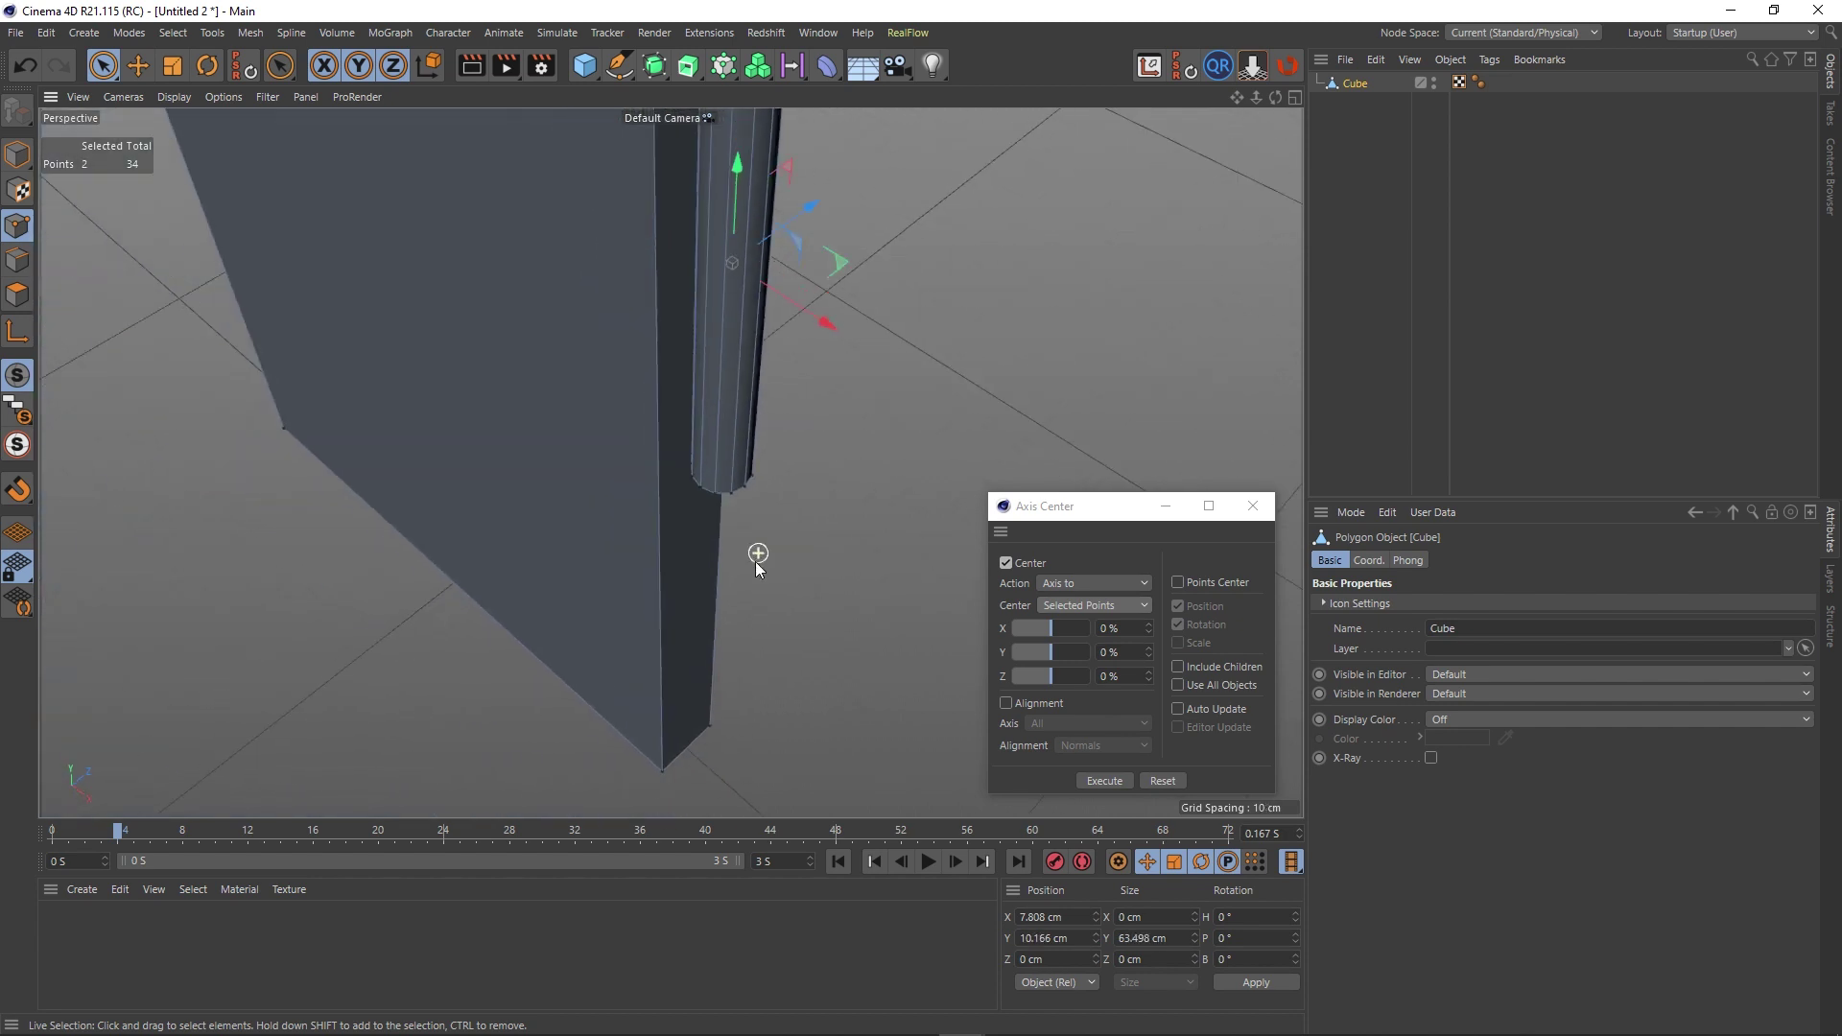
left_click_drag(752, 587, 784, 579, "alt")
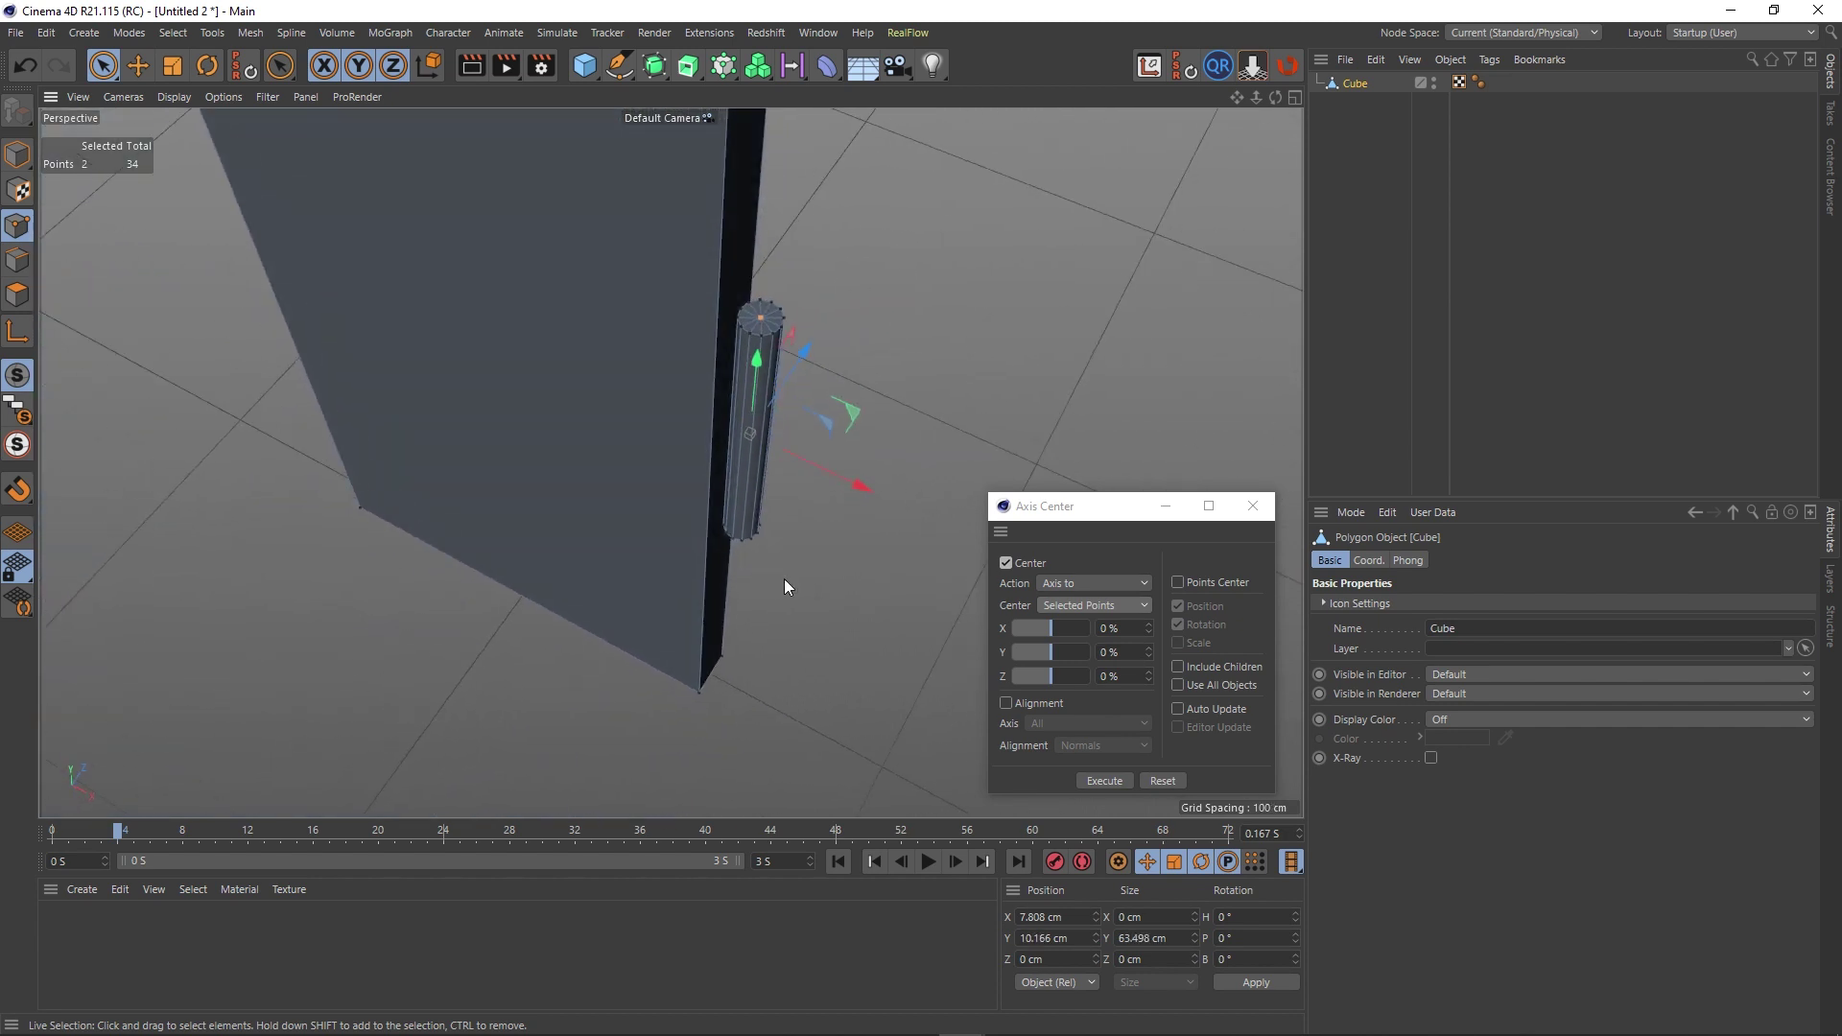
left_click(1103, 781)
left_click_drag(969, 705, 758, 547, "alt")
left_click(17, 153)
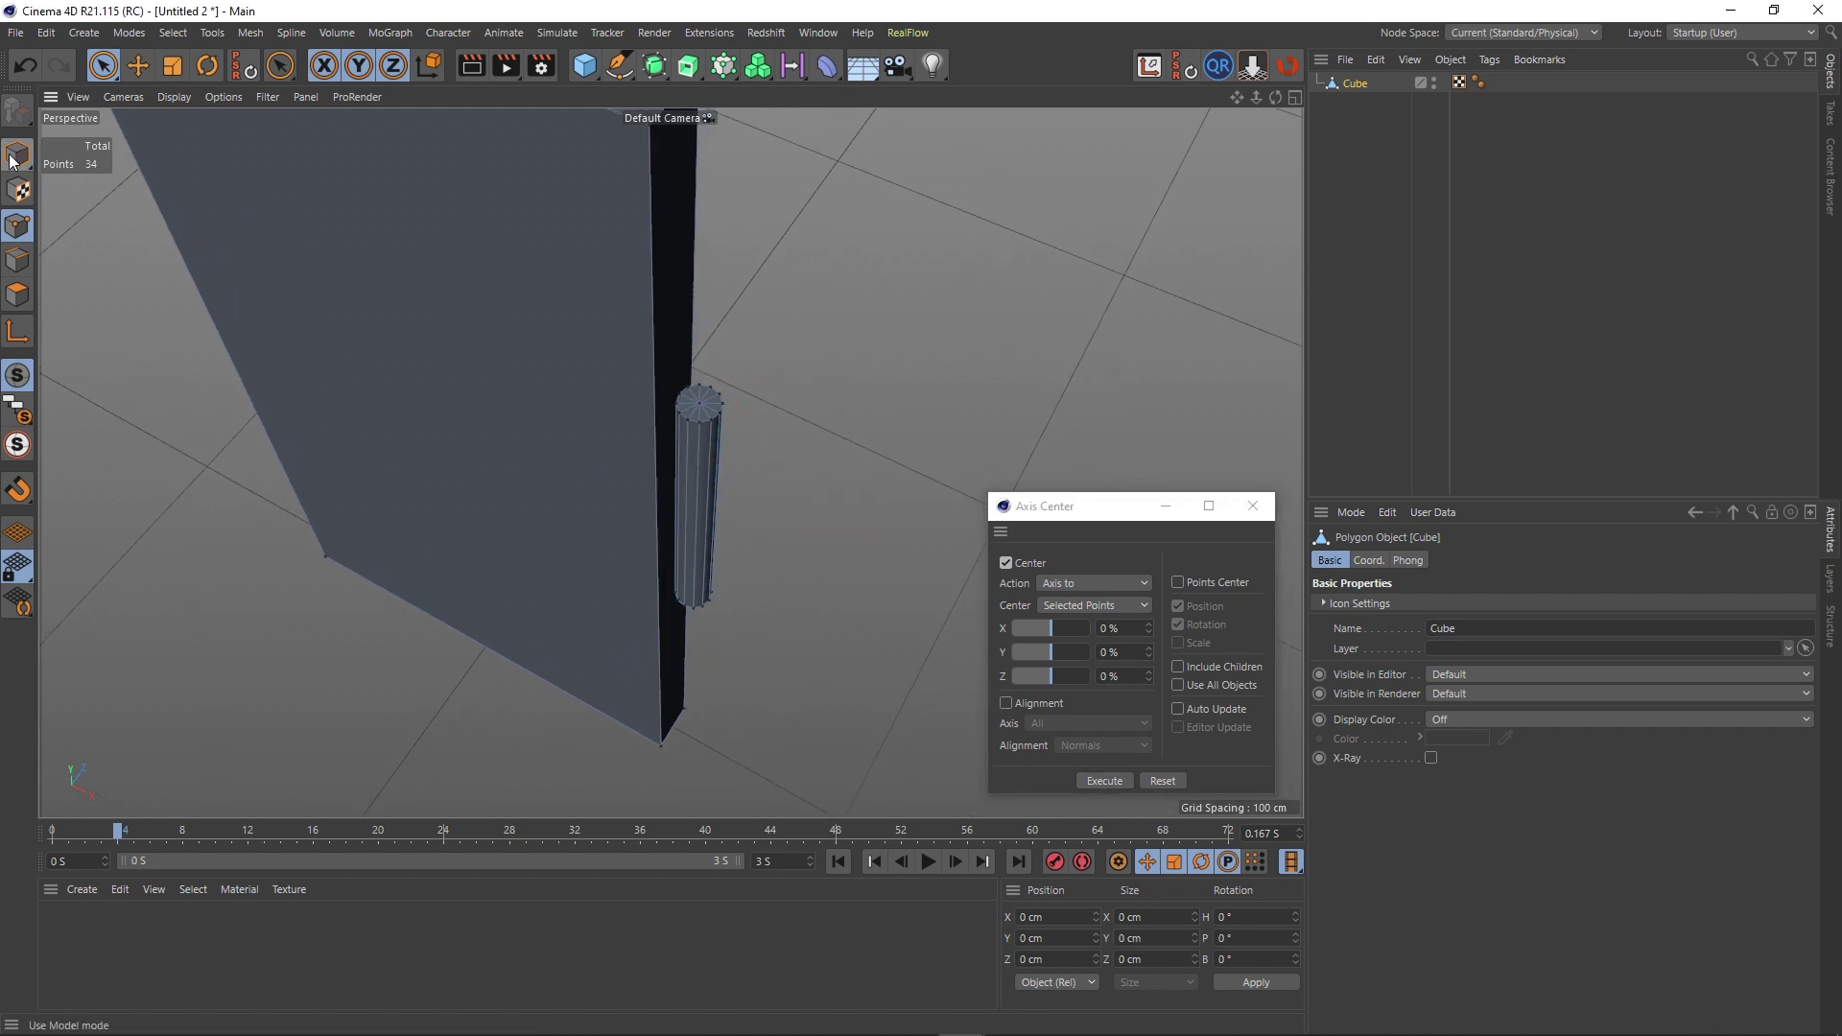
left_click_drag(585, 476, 664, 494, "alt")
scroll(671, 514, "up", 3)
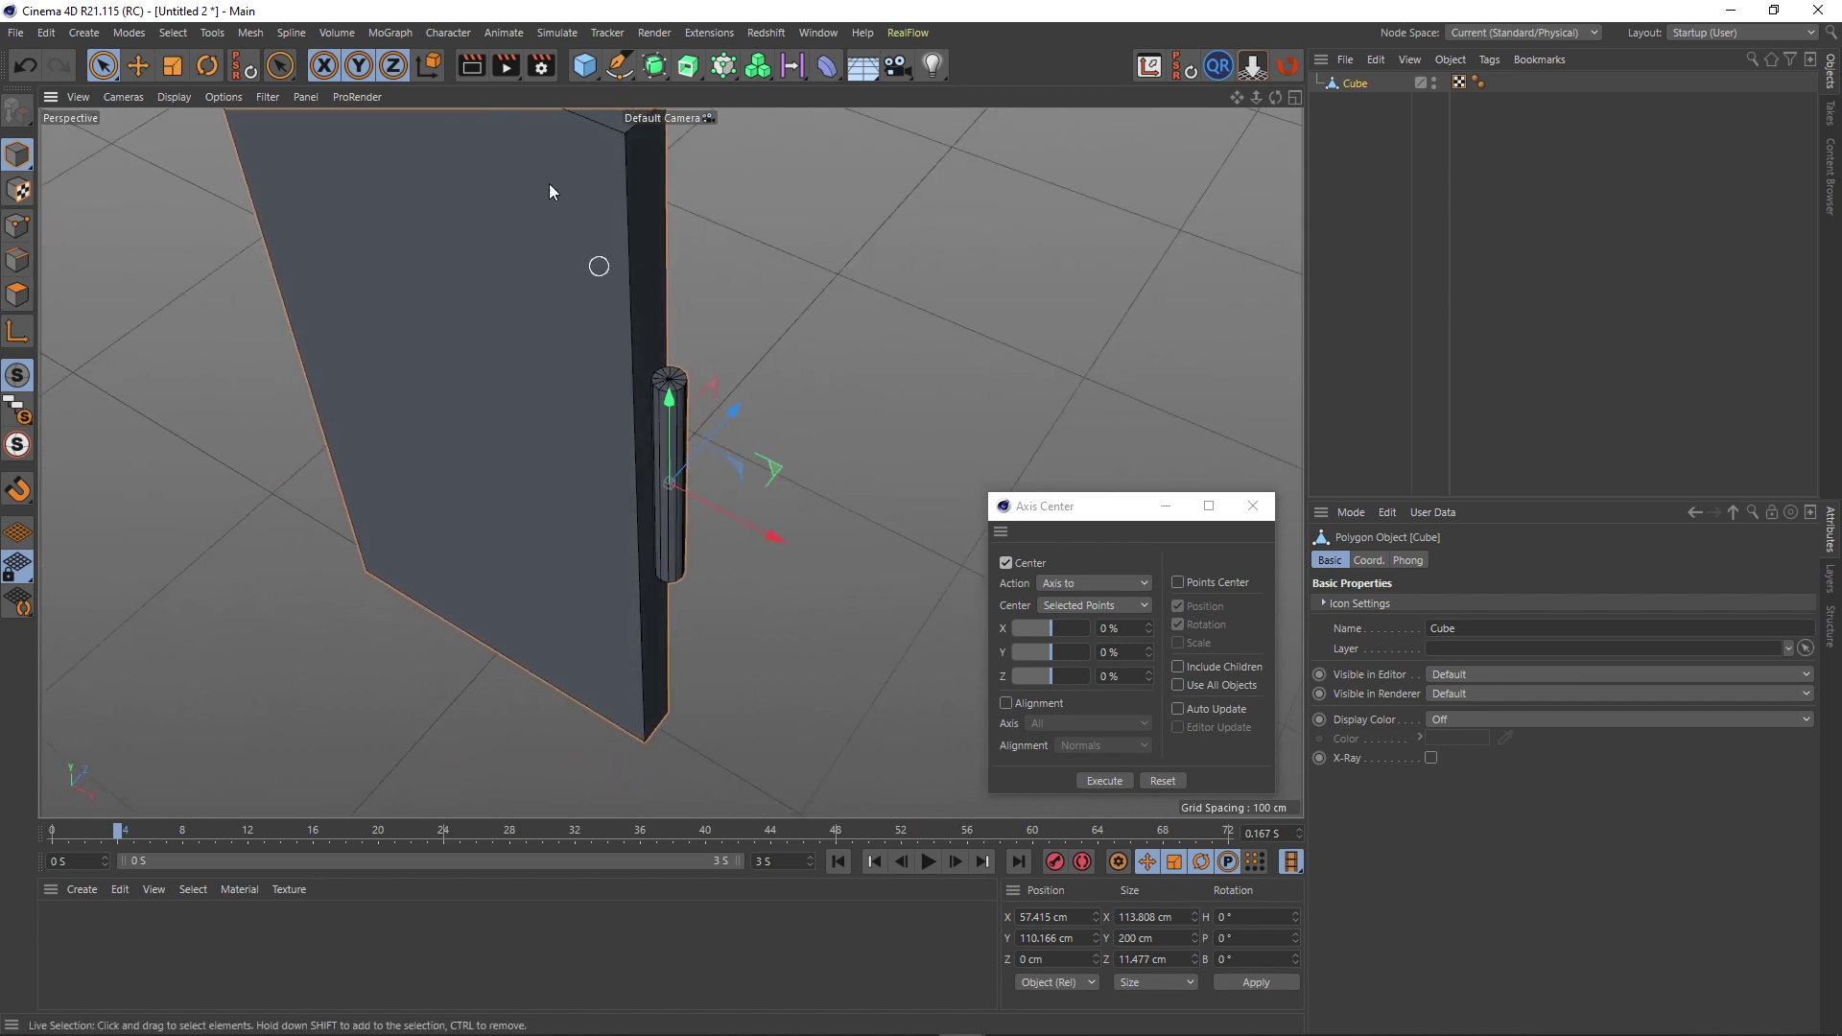
Try swinging the door around the cylinder to a heading of about -60.6°, and undo the rotation.
left_click(206, 65)
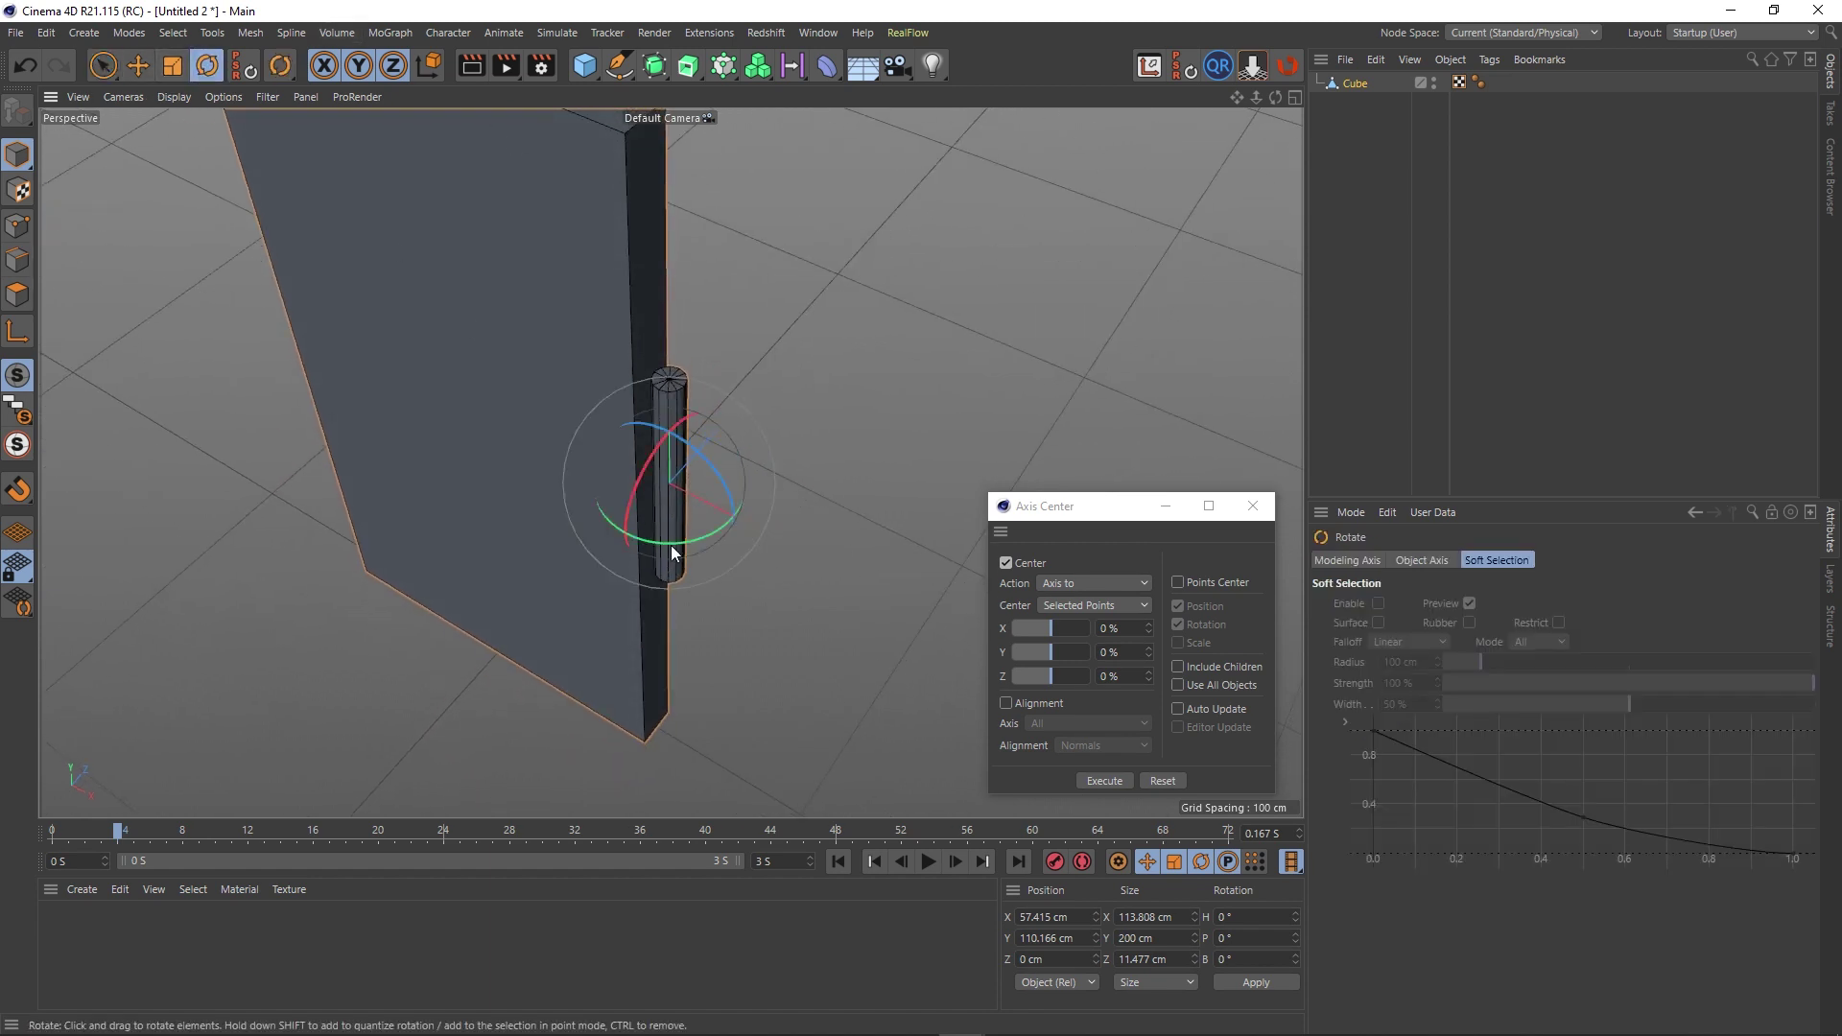
left_click_drag(668, 543, 758, 531)
left_click_drag(573, 537, 428, 583)
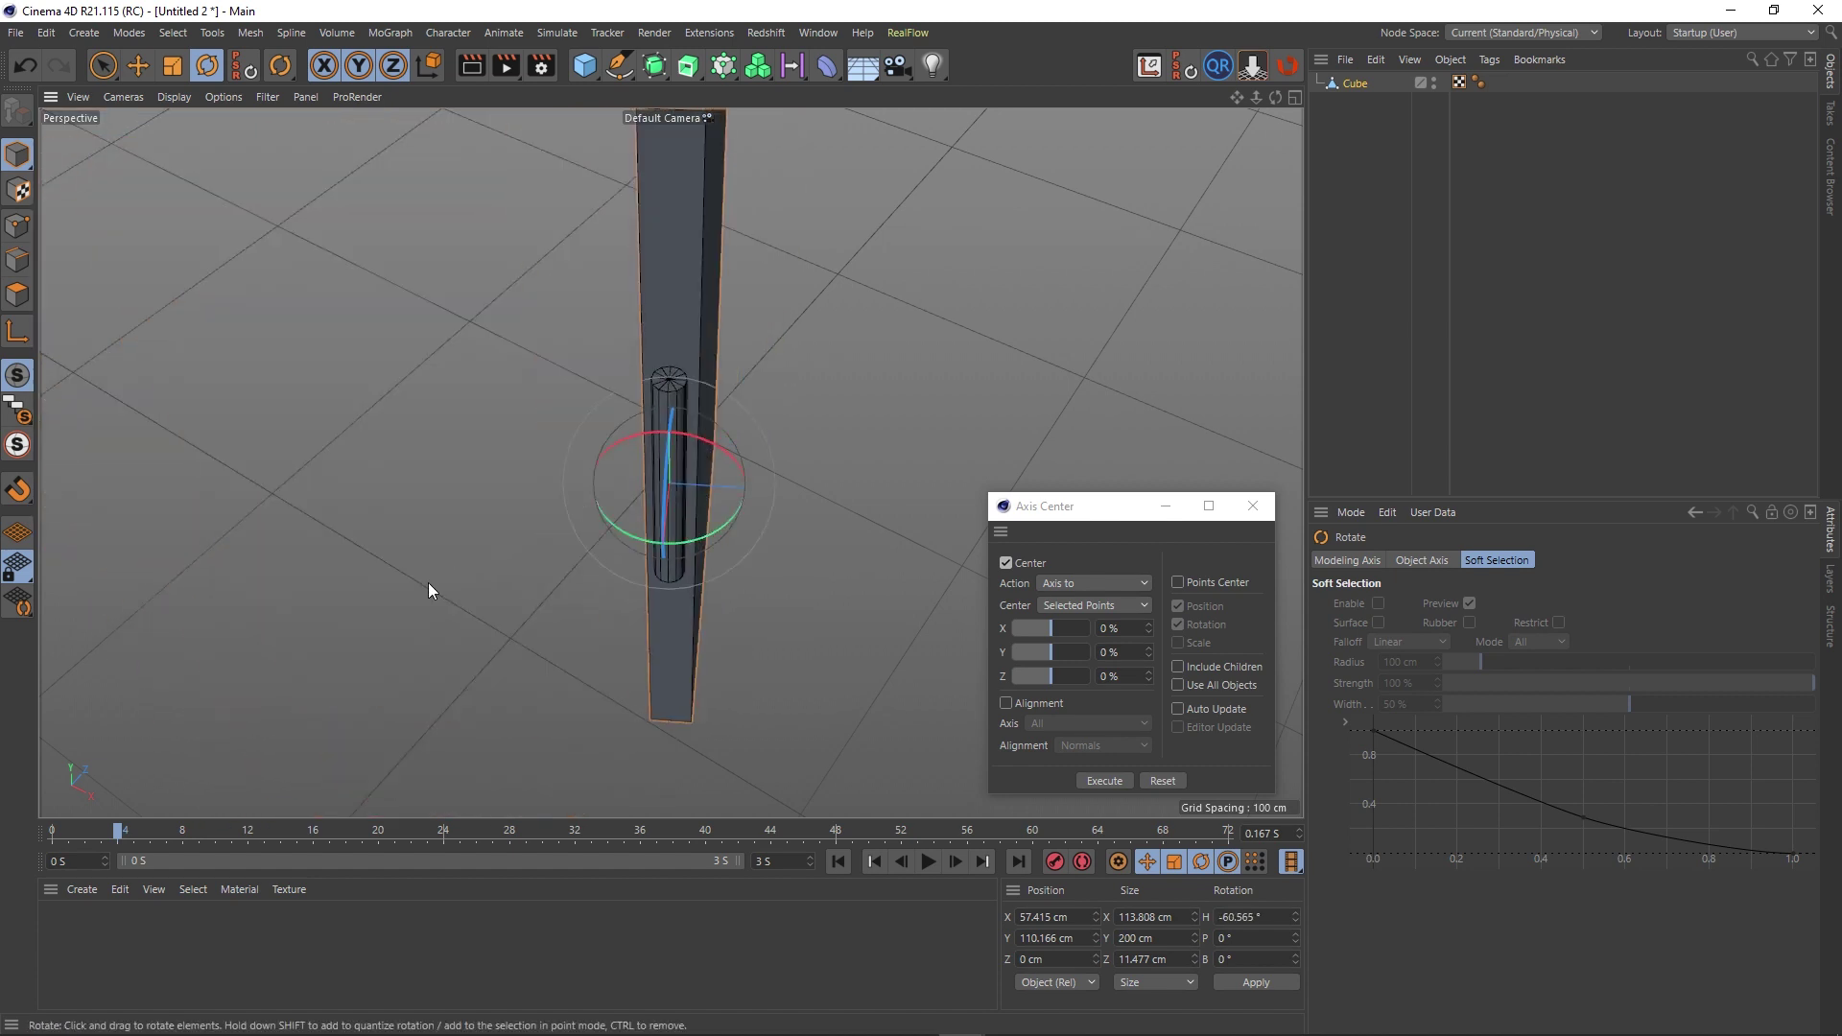
key("ctrl+z")
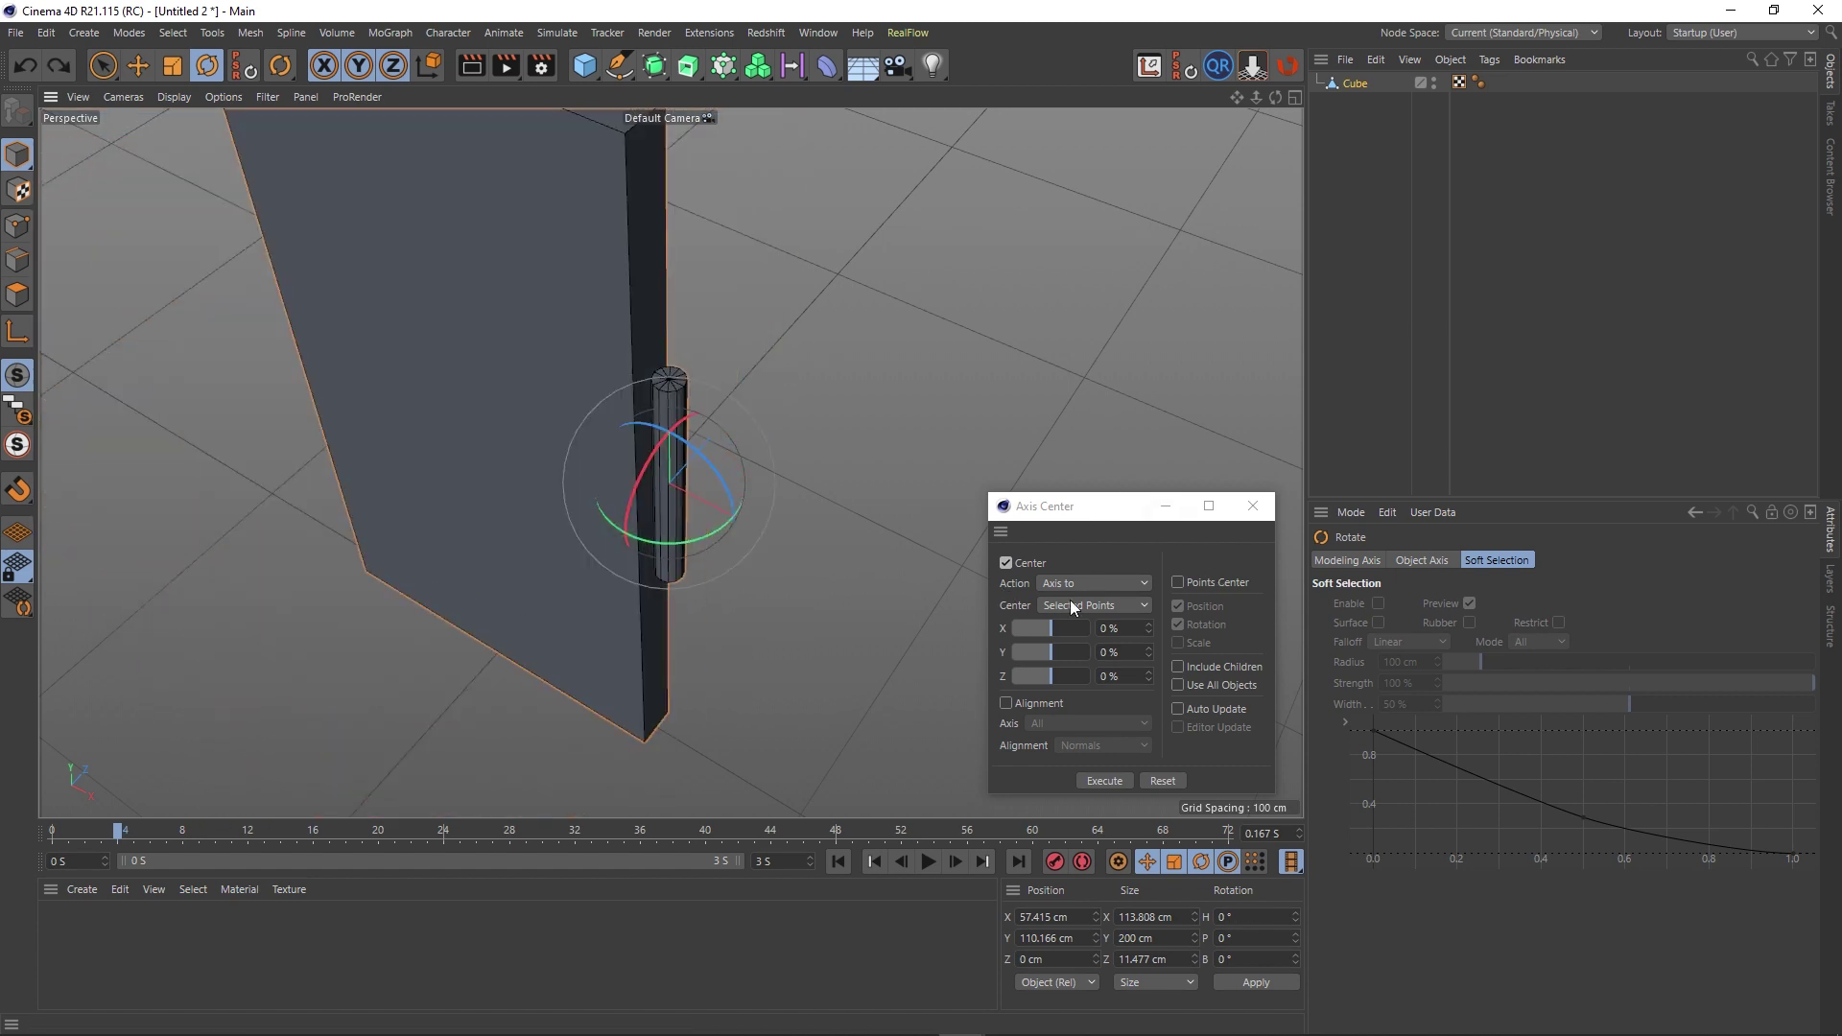
scroll(551, 446, "down", 4)
left_click_drag(548, 472, 548, 412, "alt")
middle_click_drag(549, 412, 600, 441, "alt")
left_click_drag(594, 469, 596, 499, "alt")
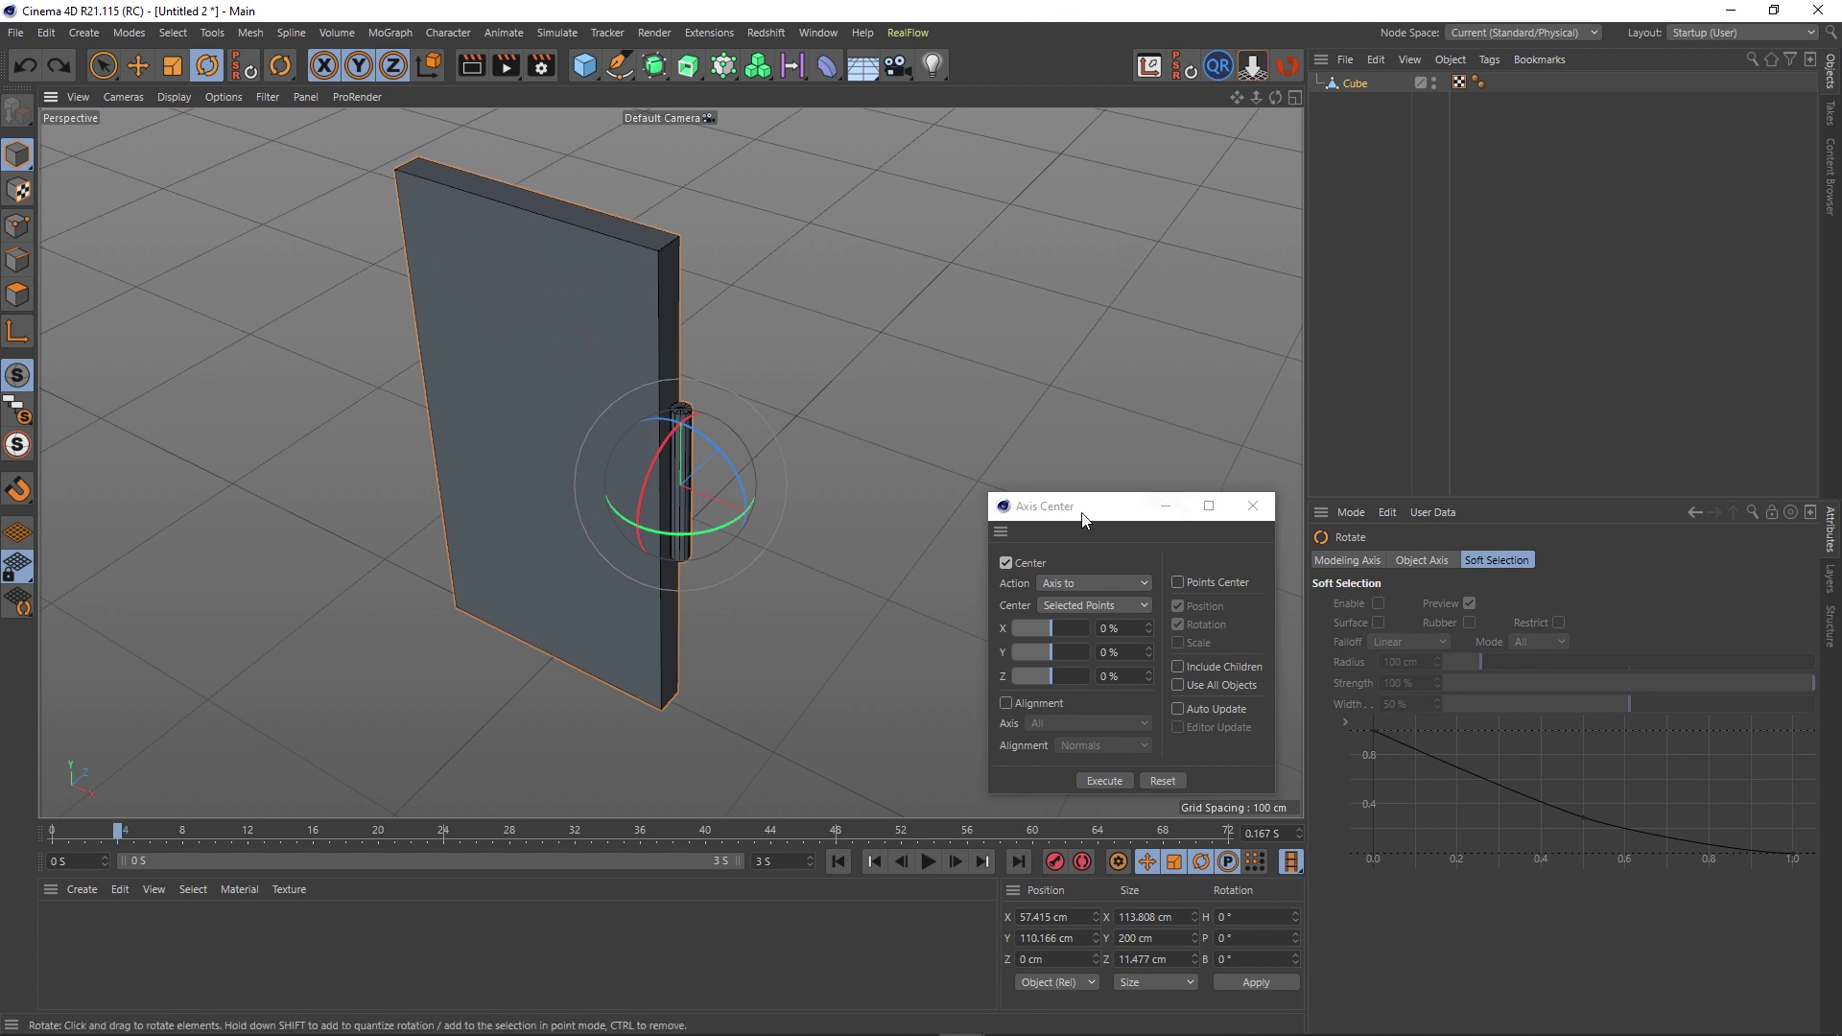
left_click_drag(1077, 519, 1080, 522)
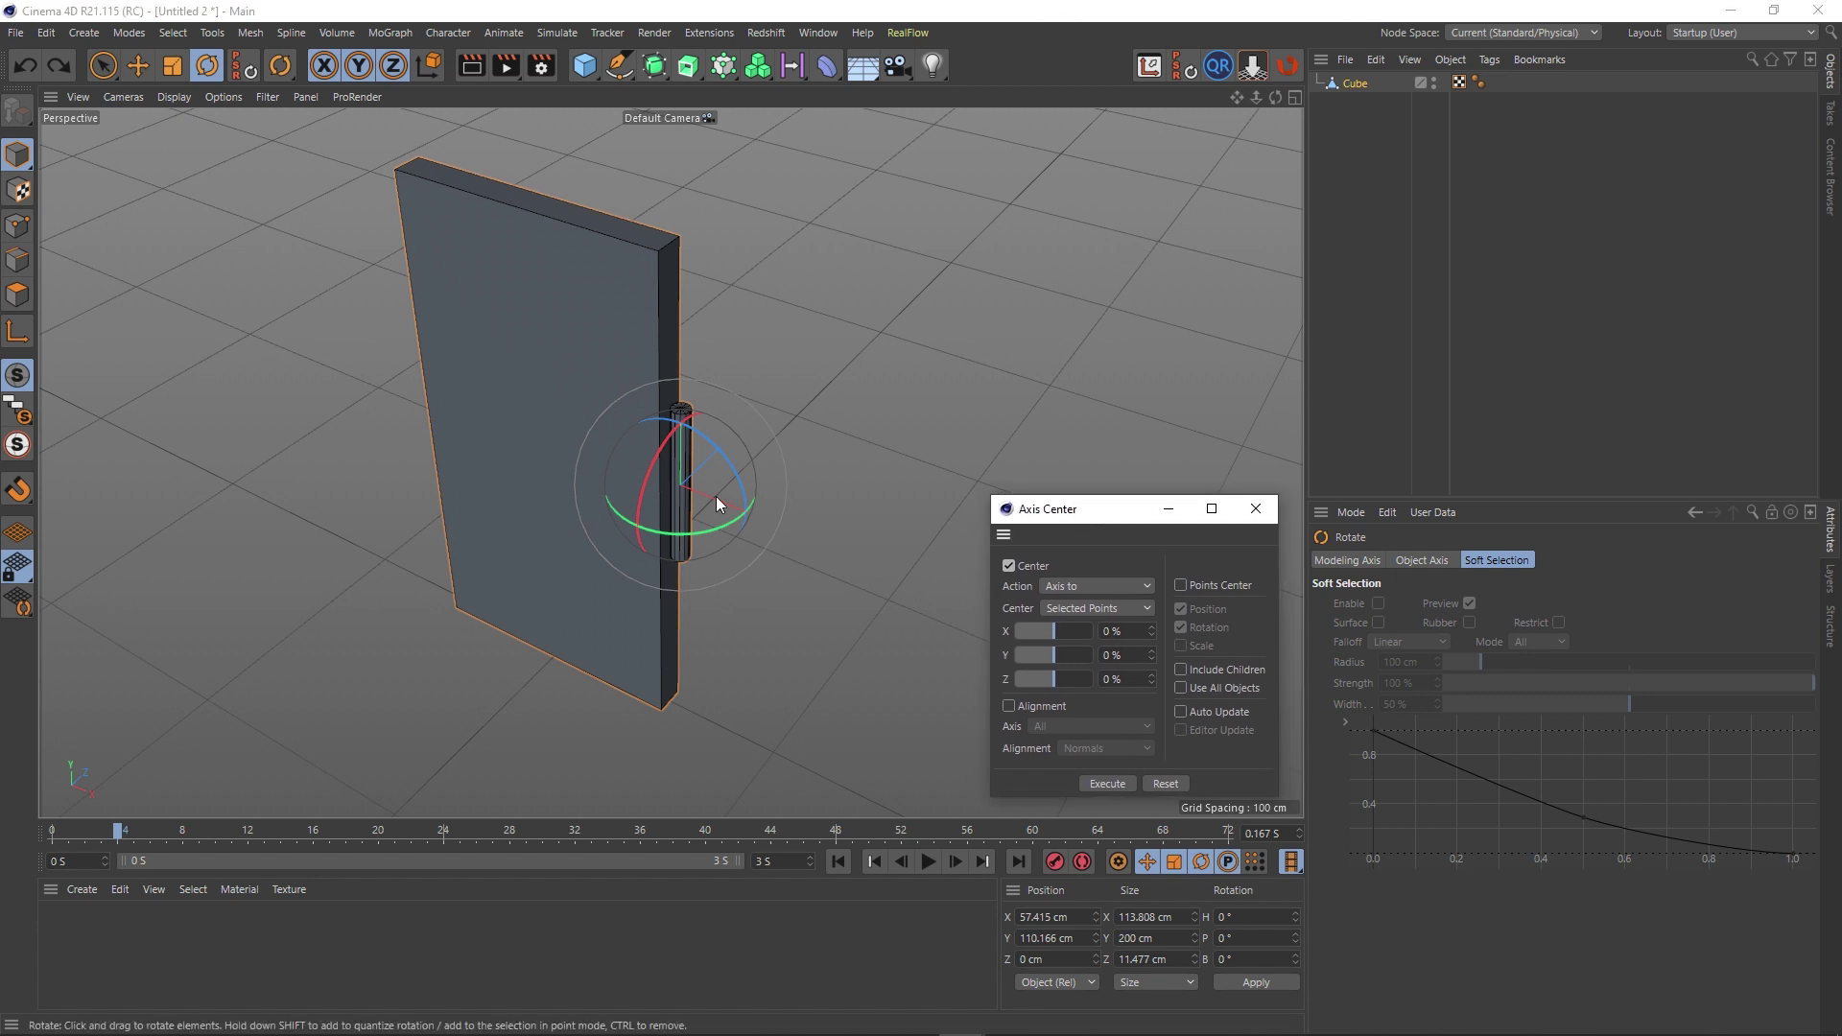
right_click_drag(476, 308, 582, 433, "alt")
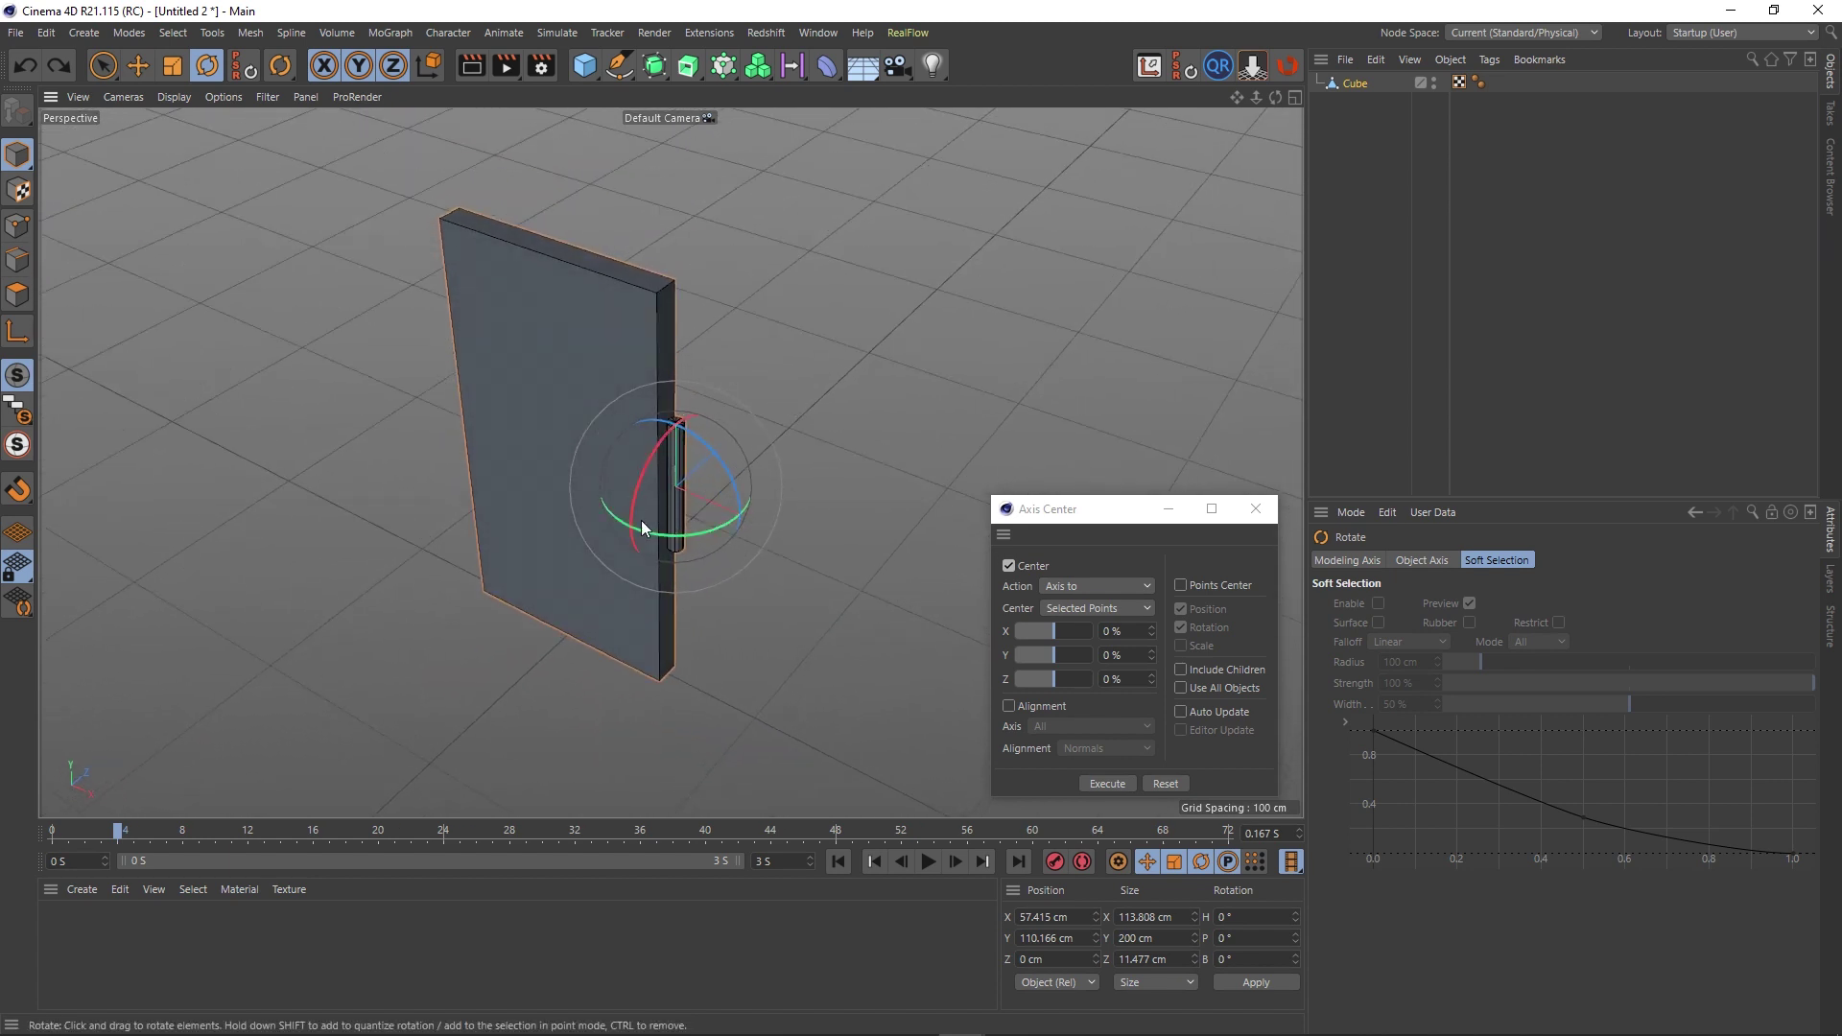
mouse_move(648, 521)
right_mouse_down("alt")
mouse_move(682, 541)
mouse_move(641, 501)
mouse_move(636, 516)
right_mouse_up("alt")
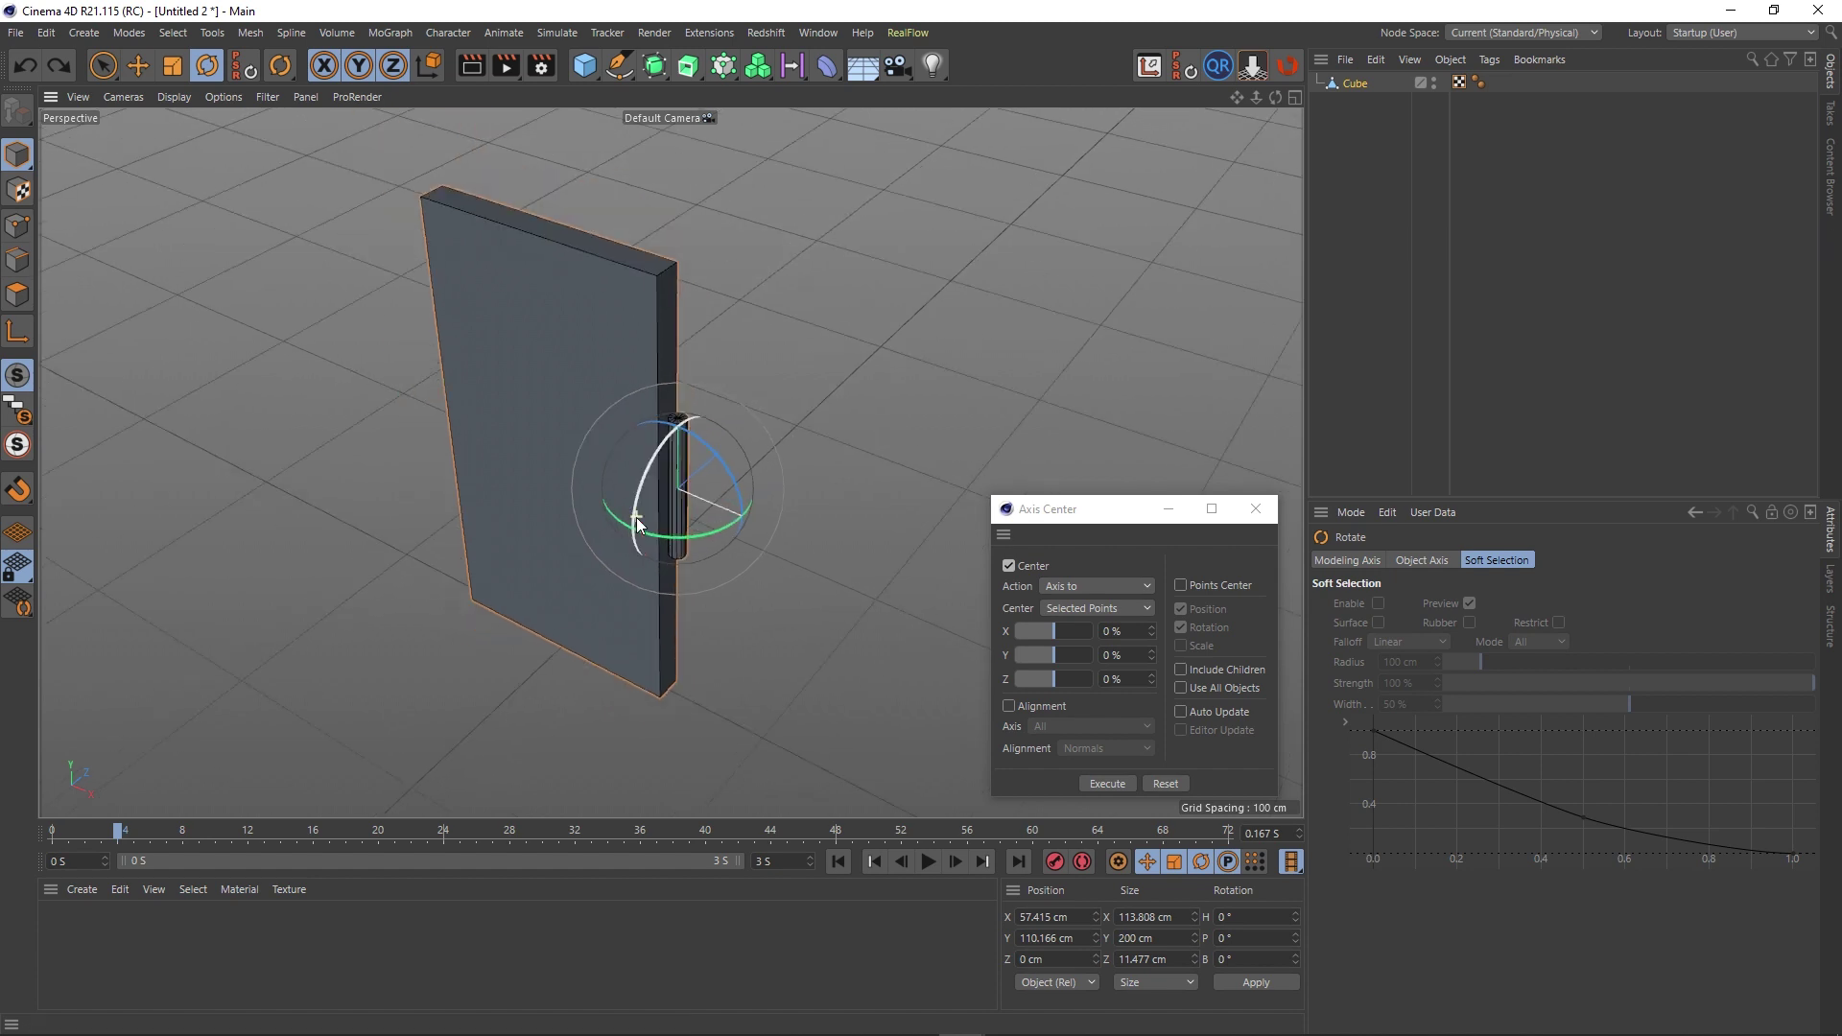
left_click_drag(623, 514, 605, 463, "alt")
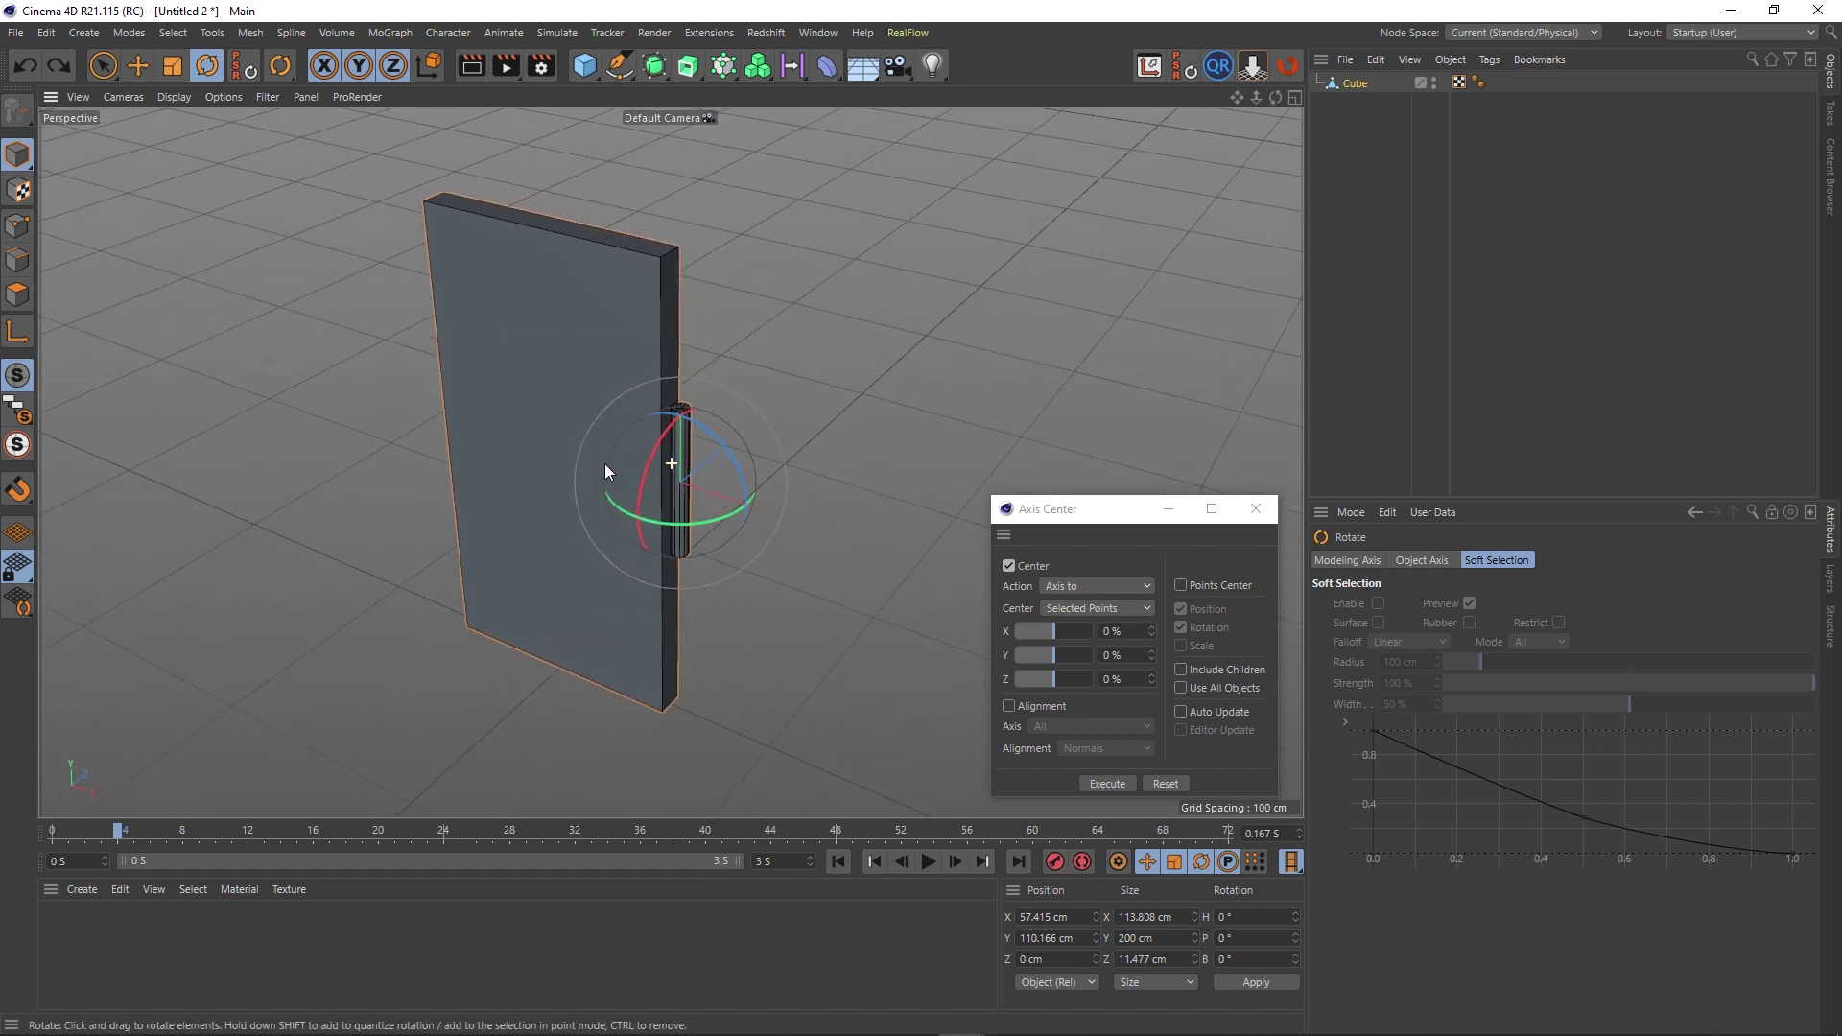
middle_click_drag(604, 464, 625, 487, "alt")
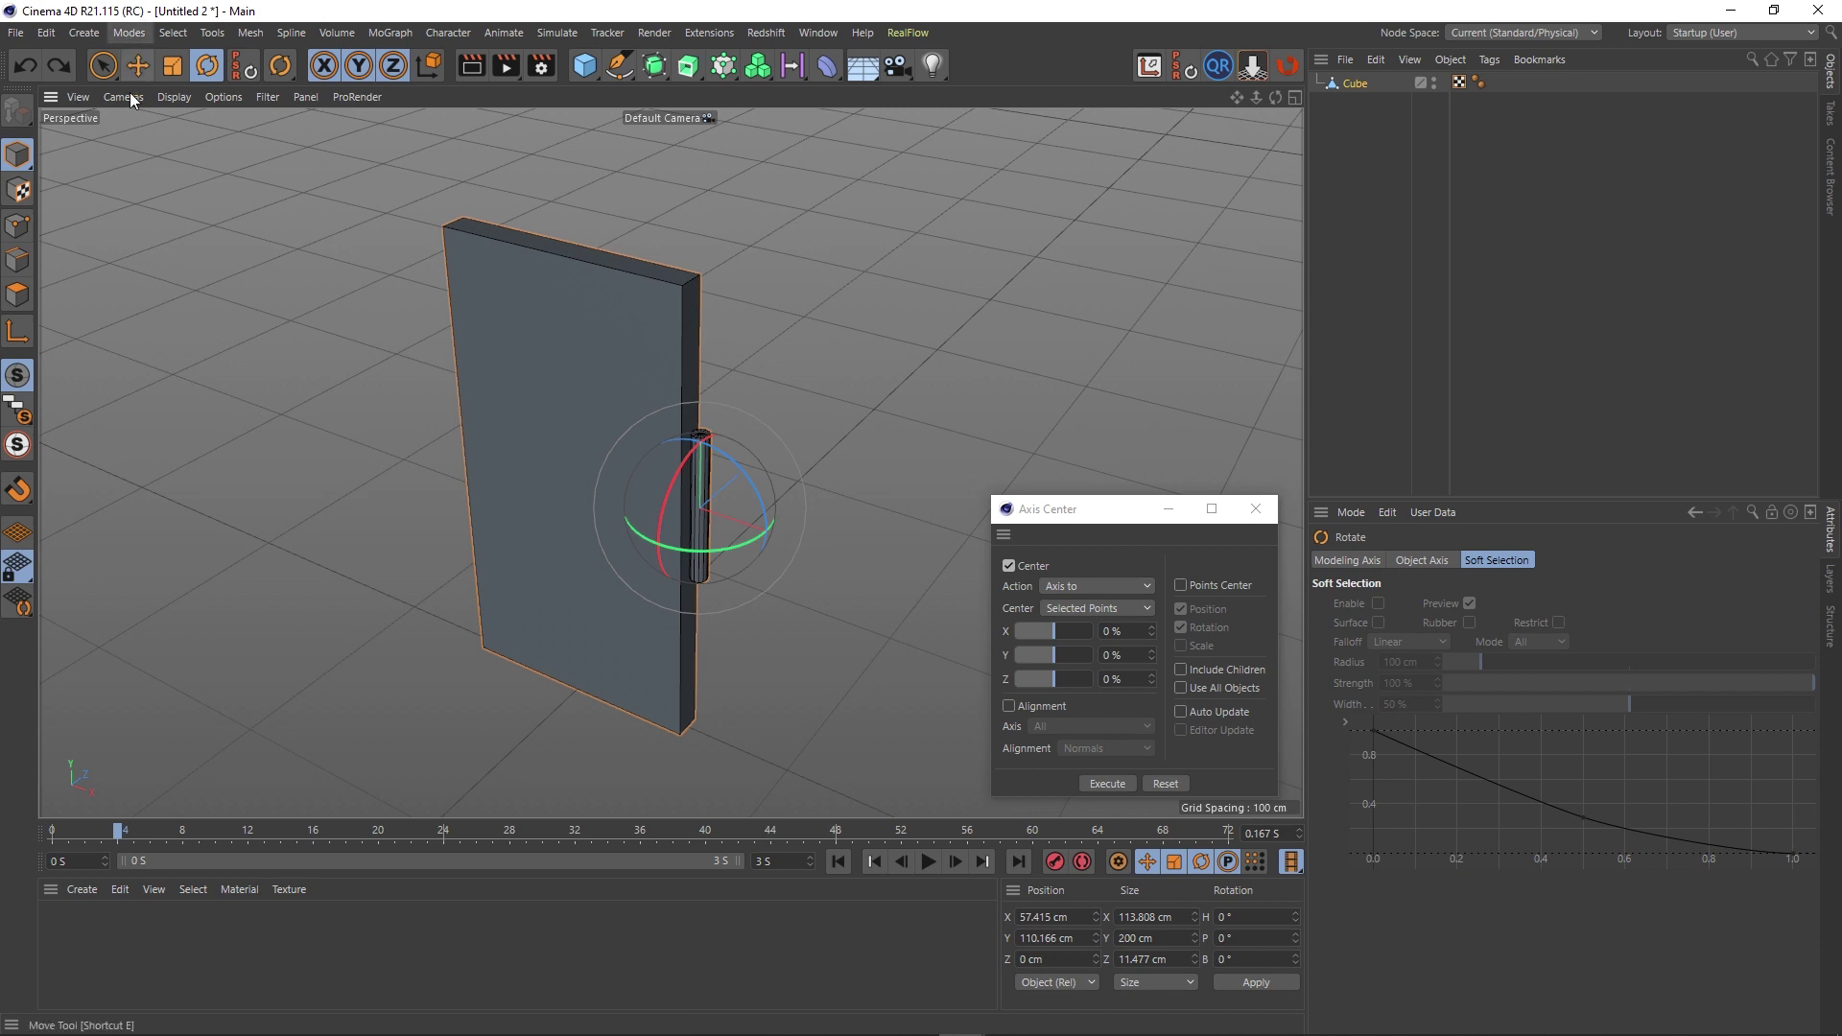
Rotate the merged door object freely to about -35.8° heading, -3.8° pitch and 54.5° bank.
scroll(527, 376, "down", 3)
scroll(545, 401, "up", 3)
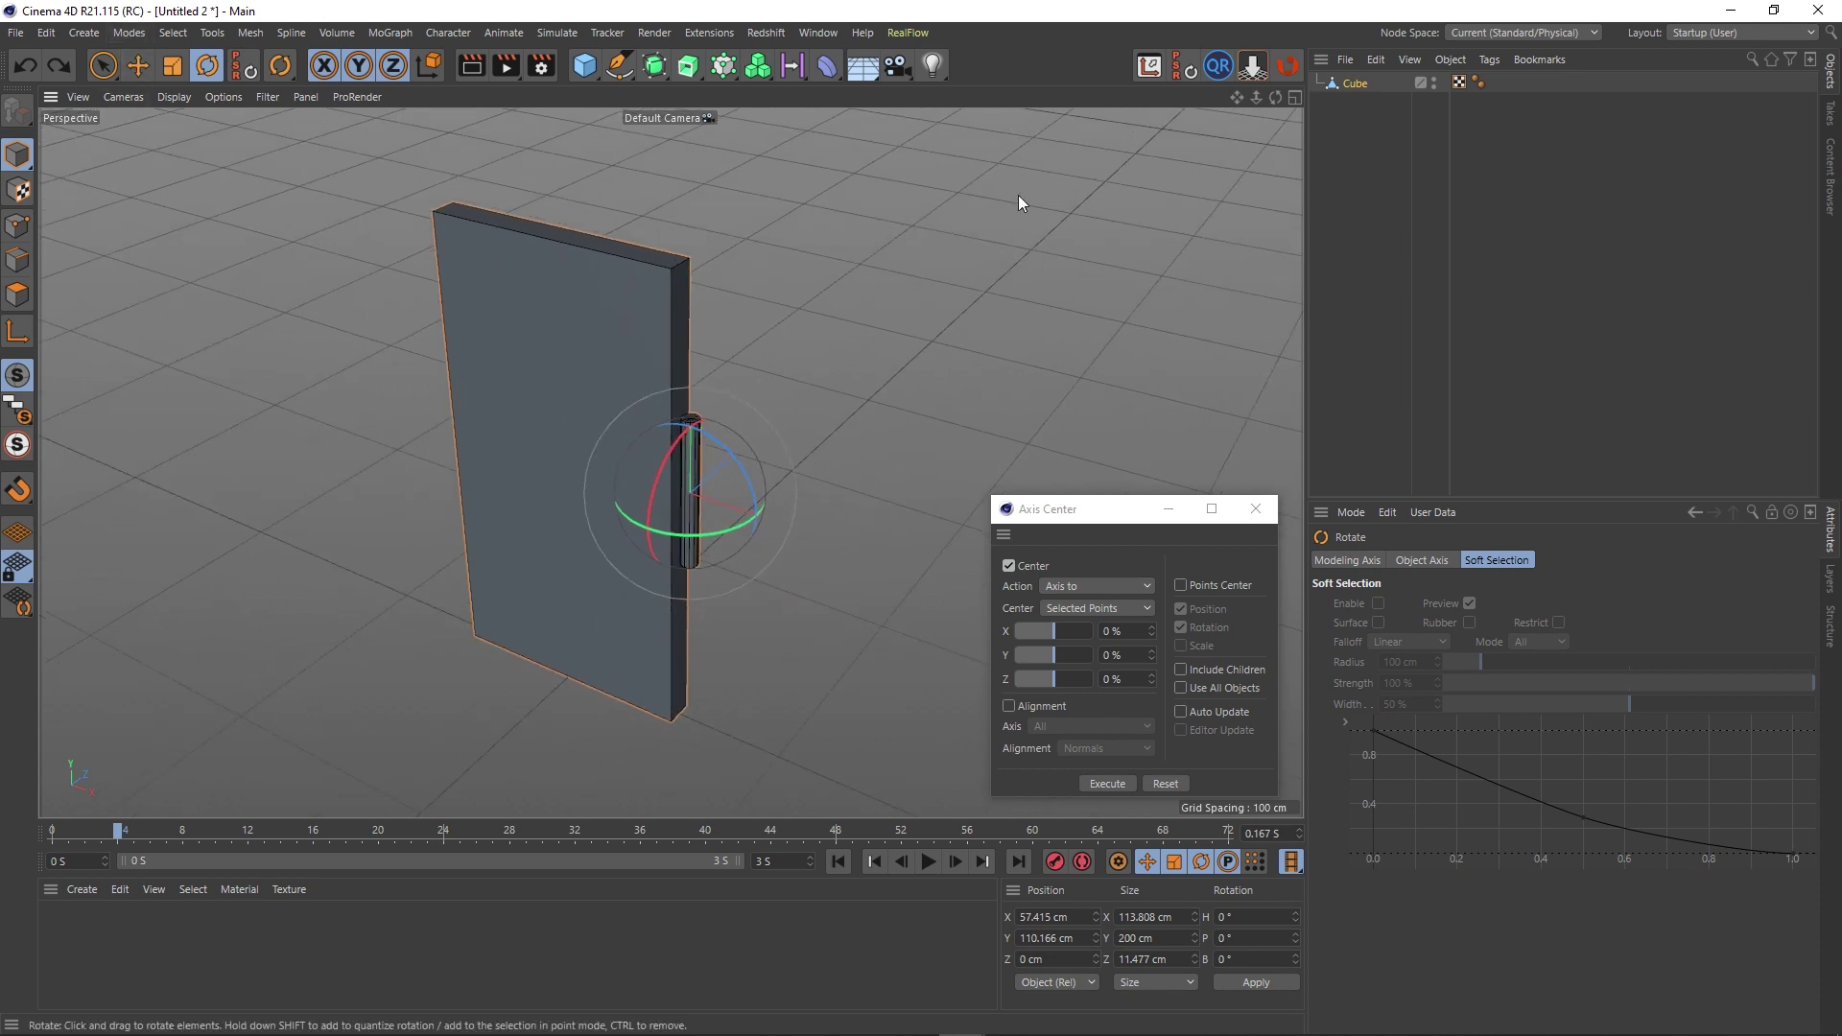
left_click_drag(493, 353, 1132, 372, "alt")
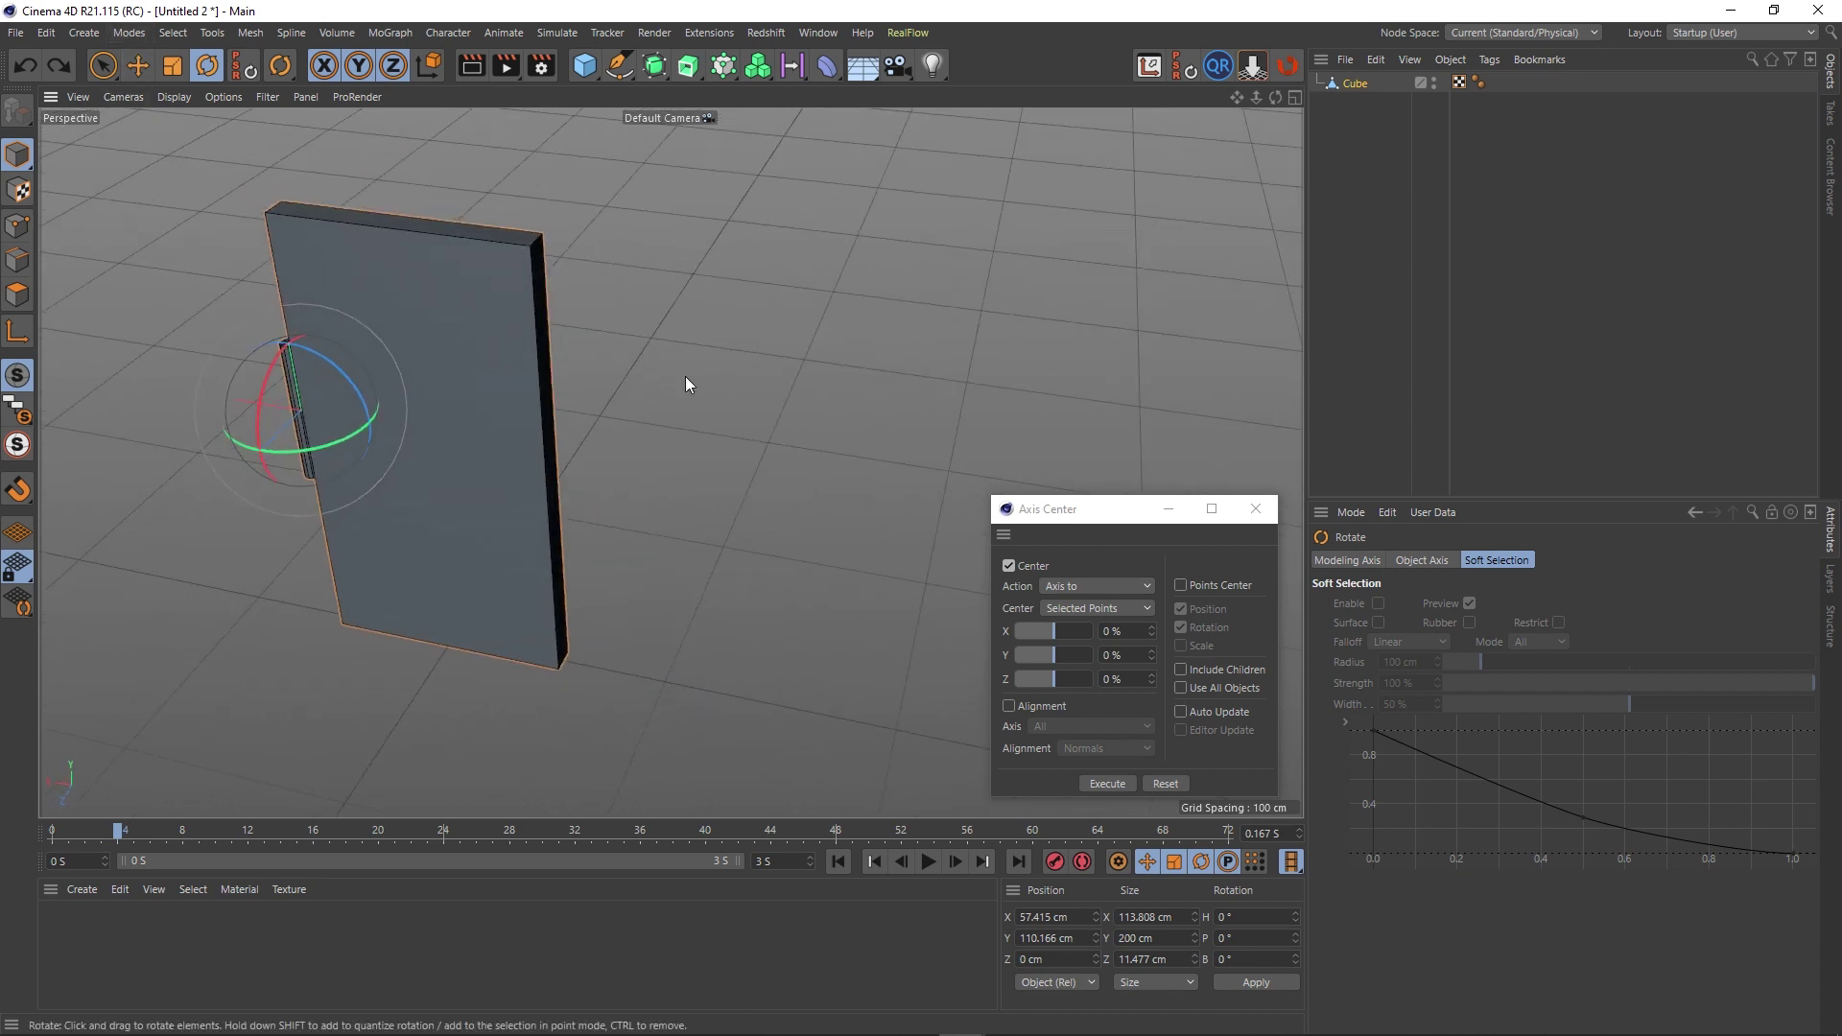
middle_click_drag(503, 407, 659, 442, "alt")
left_click_drag(659, 441, 111, 428, "alt")
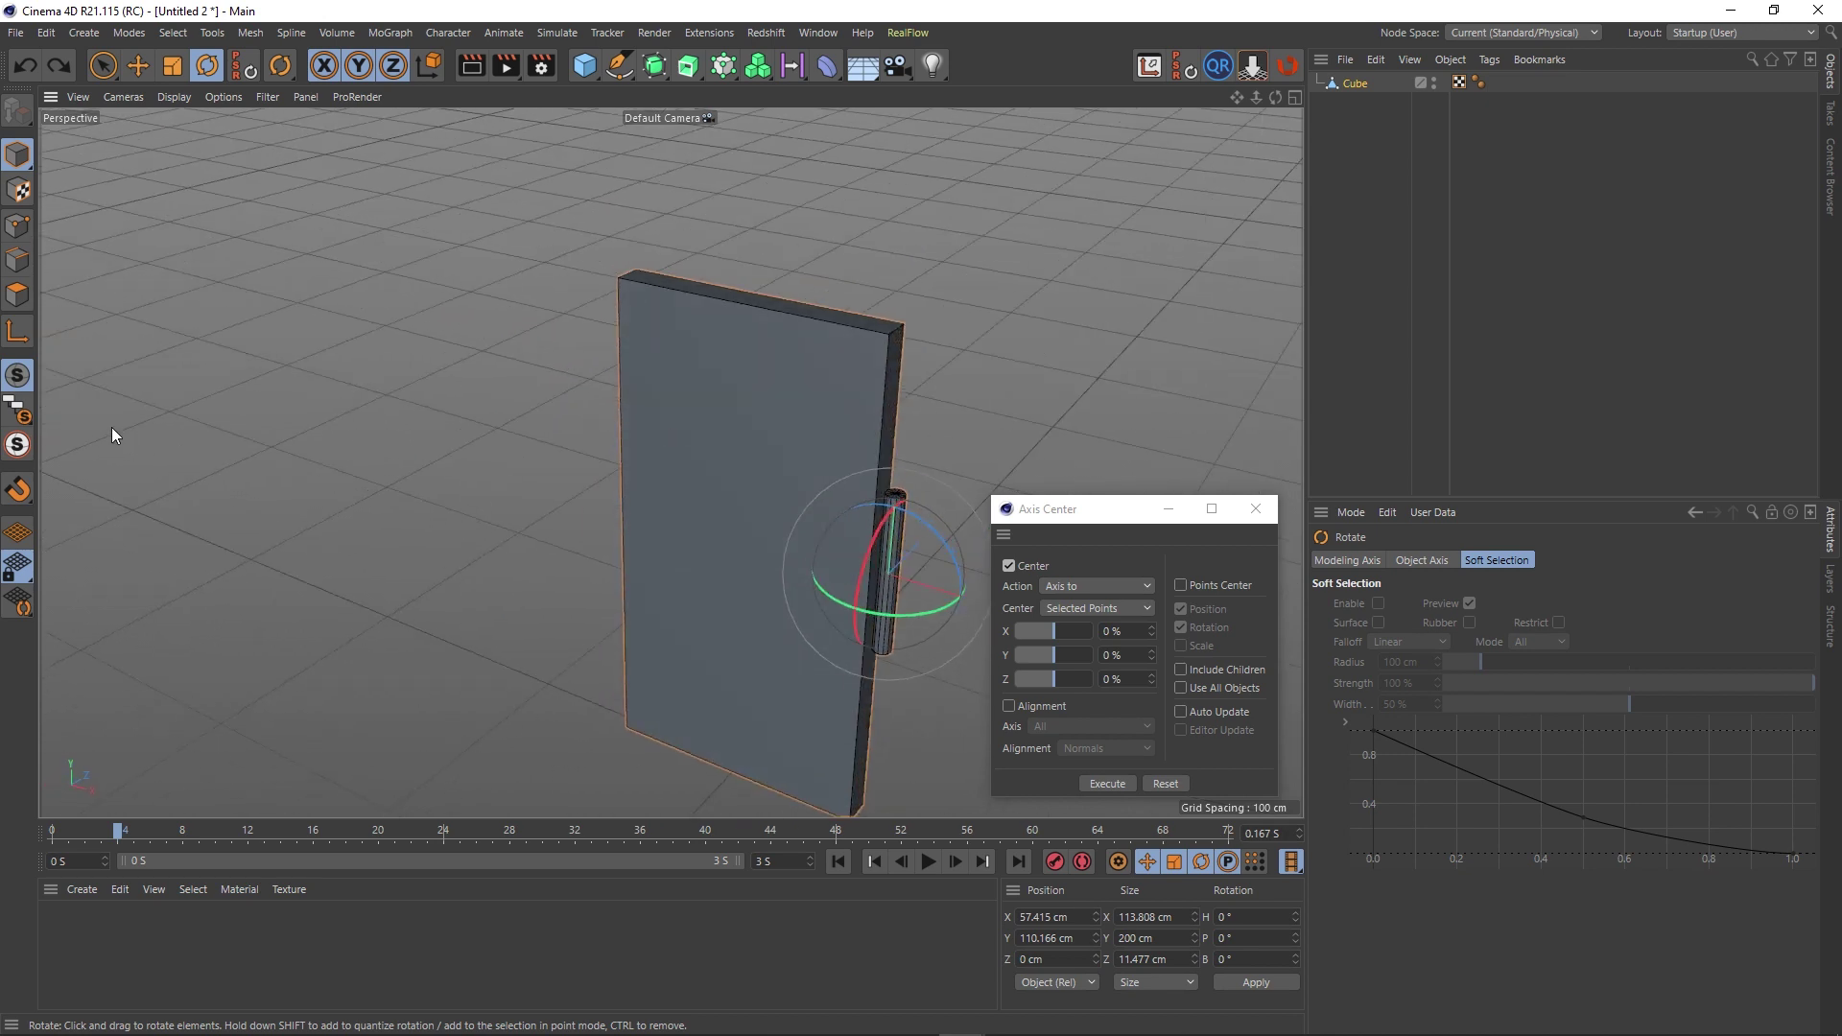
middle_click_drag(748, 521, 549, 436, "alt")
scroll(549, 435, "down", 3)
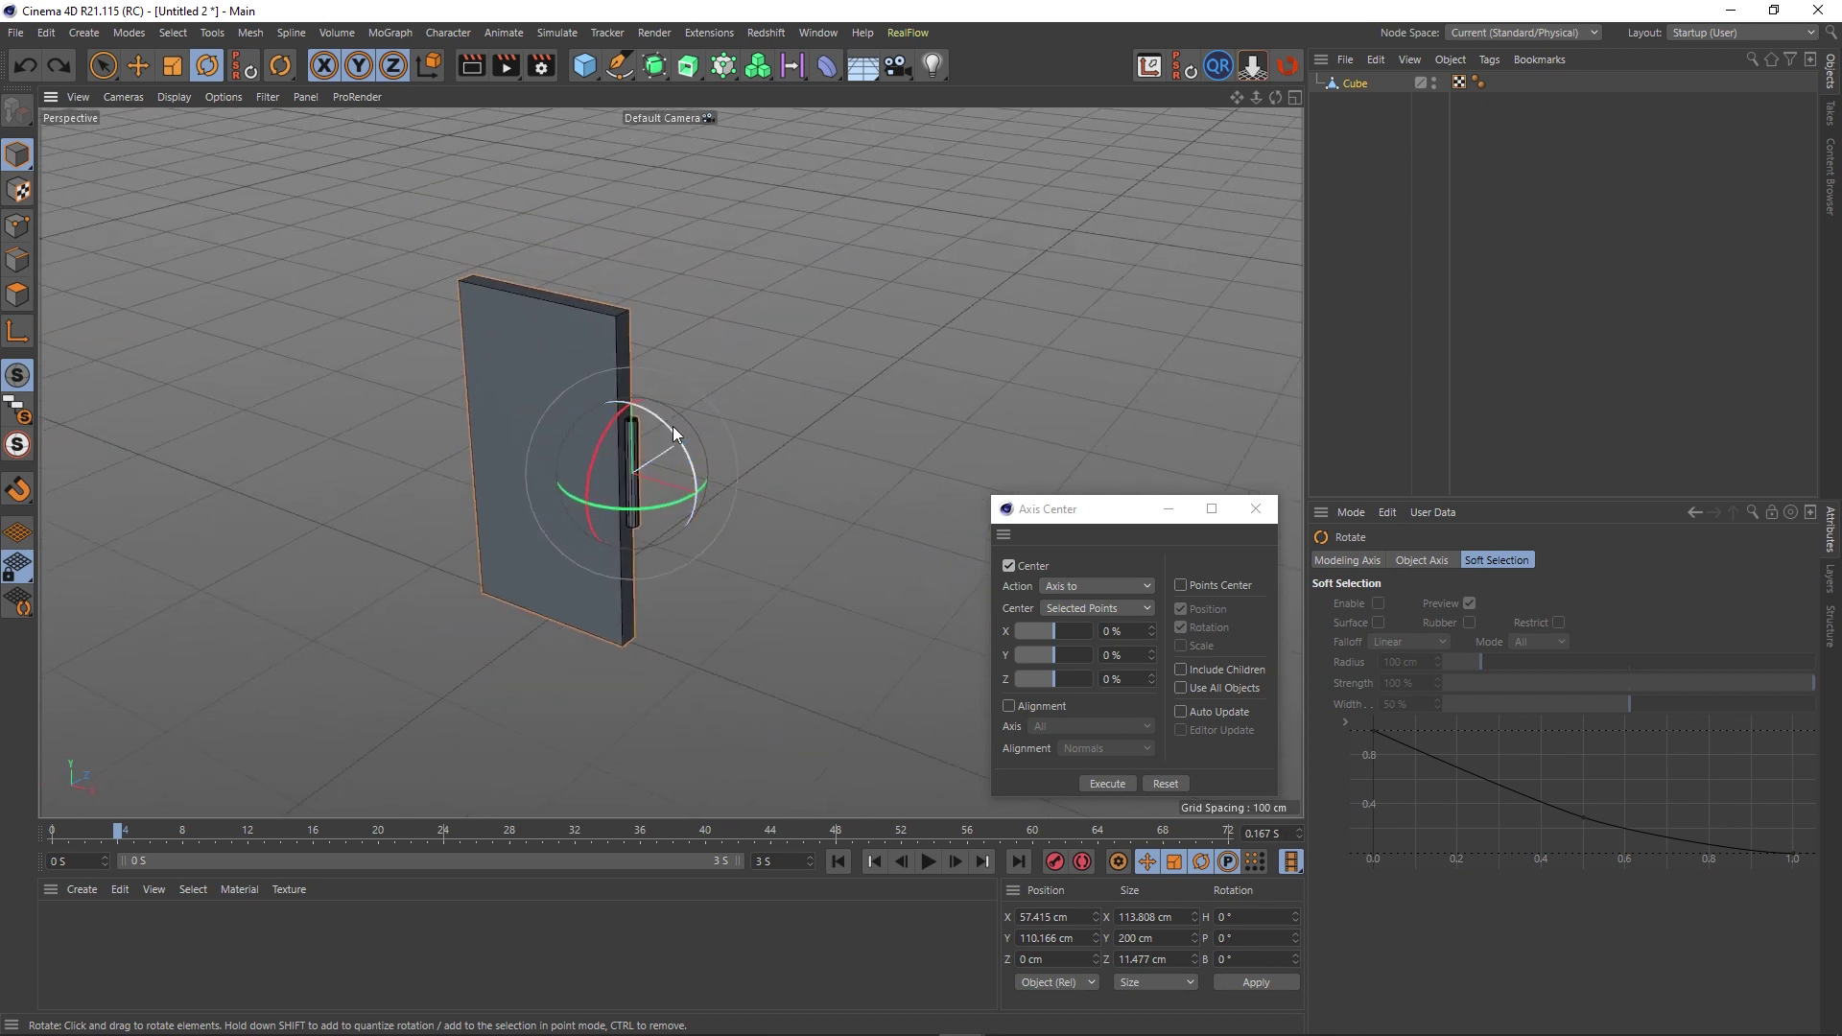
left_click_drag(675, 429, 643, 534)
mouse_move(628, 470)
left_mouse_down("alt")
mouse_move(614, 405)
mouse_move(423, 388)
mouse_move(470, 235)
mouse_move(645, 411)
mouse_move(633, 455)
left_mouse_up("alt")
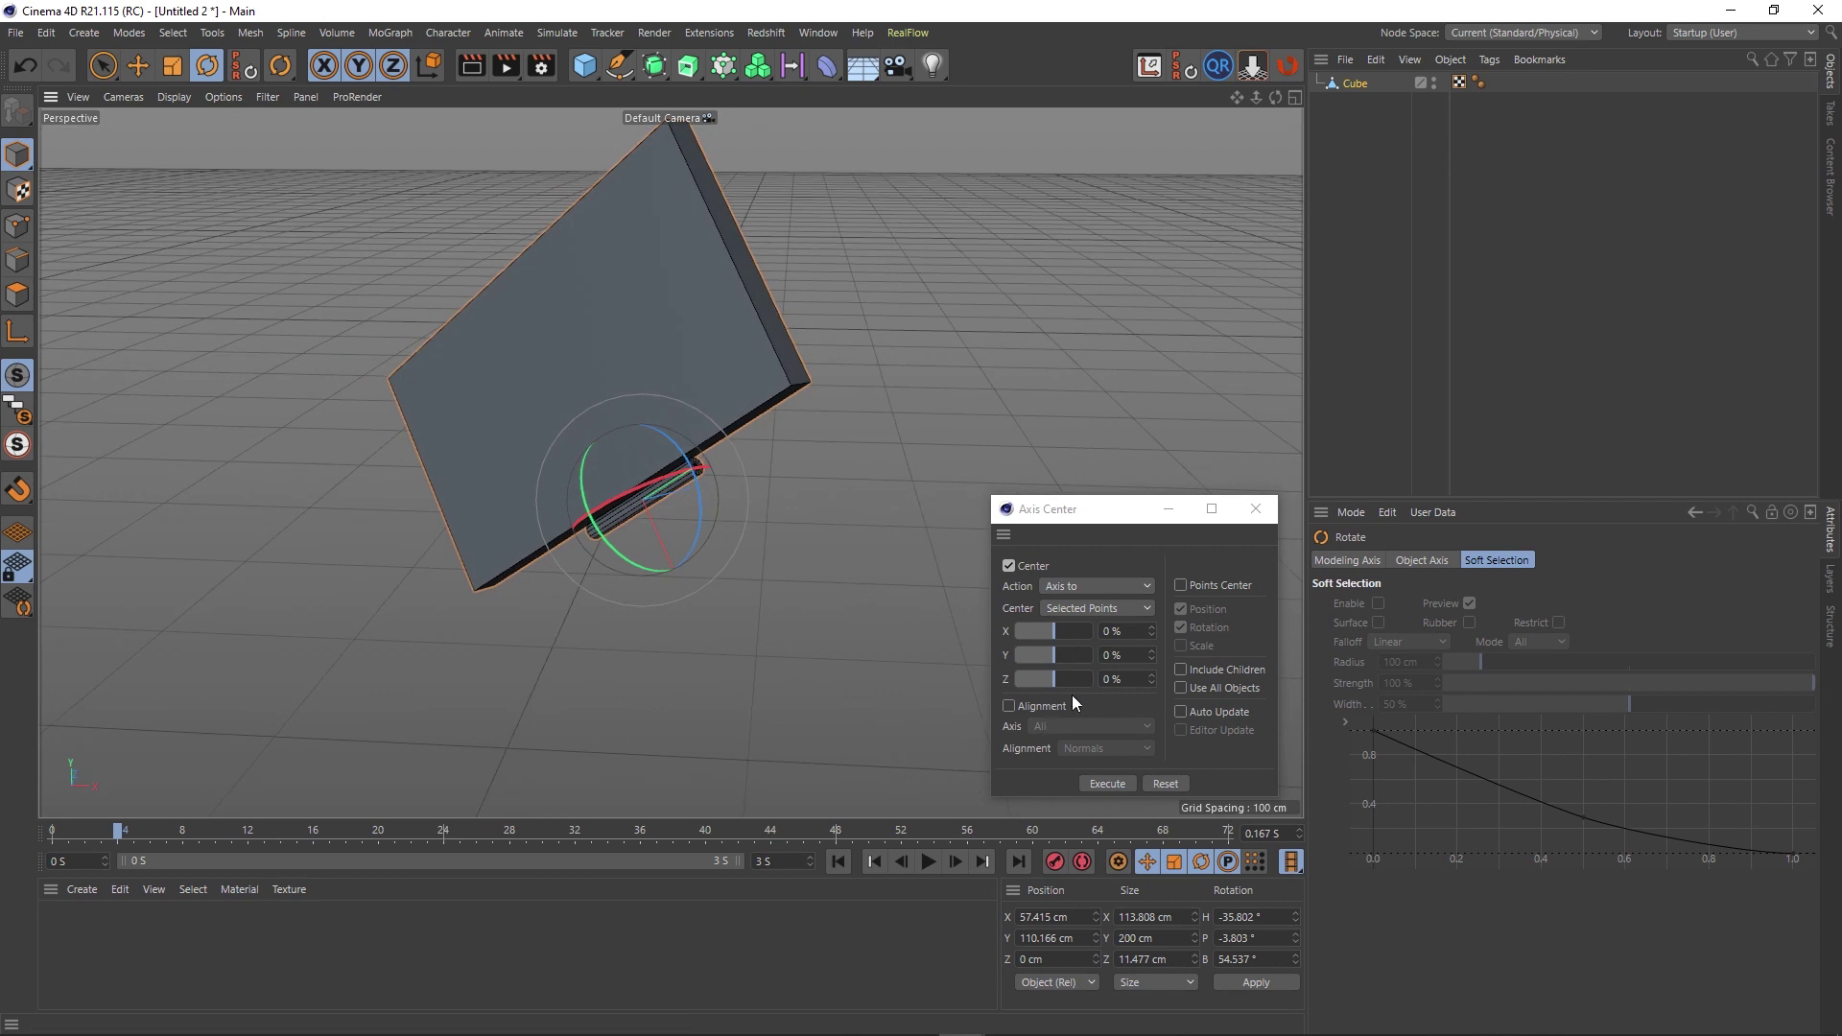
Set the Axis Center's Center option to All Points and execute Axis to on the tilted door.
left_click(1103, 783)
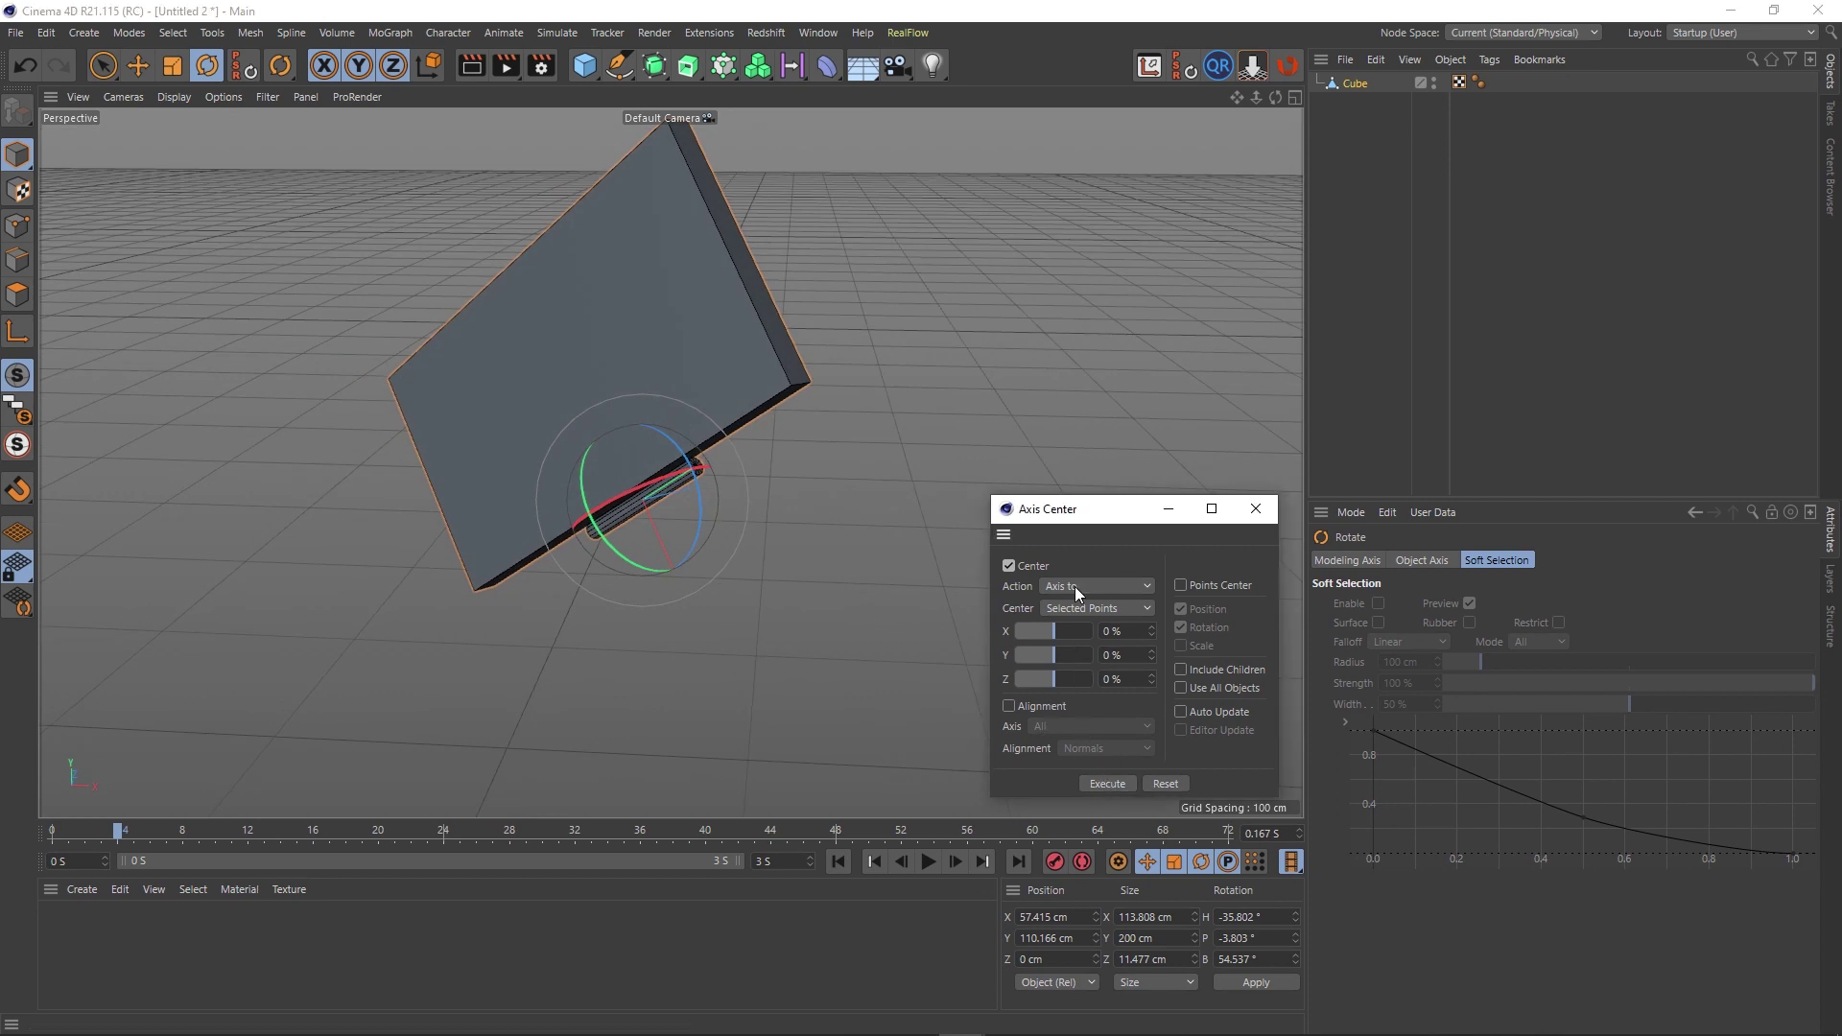
left_click(1067, 610)
left_click(1072, 630)
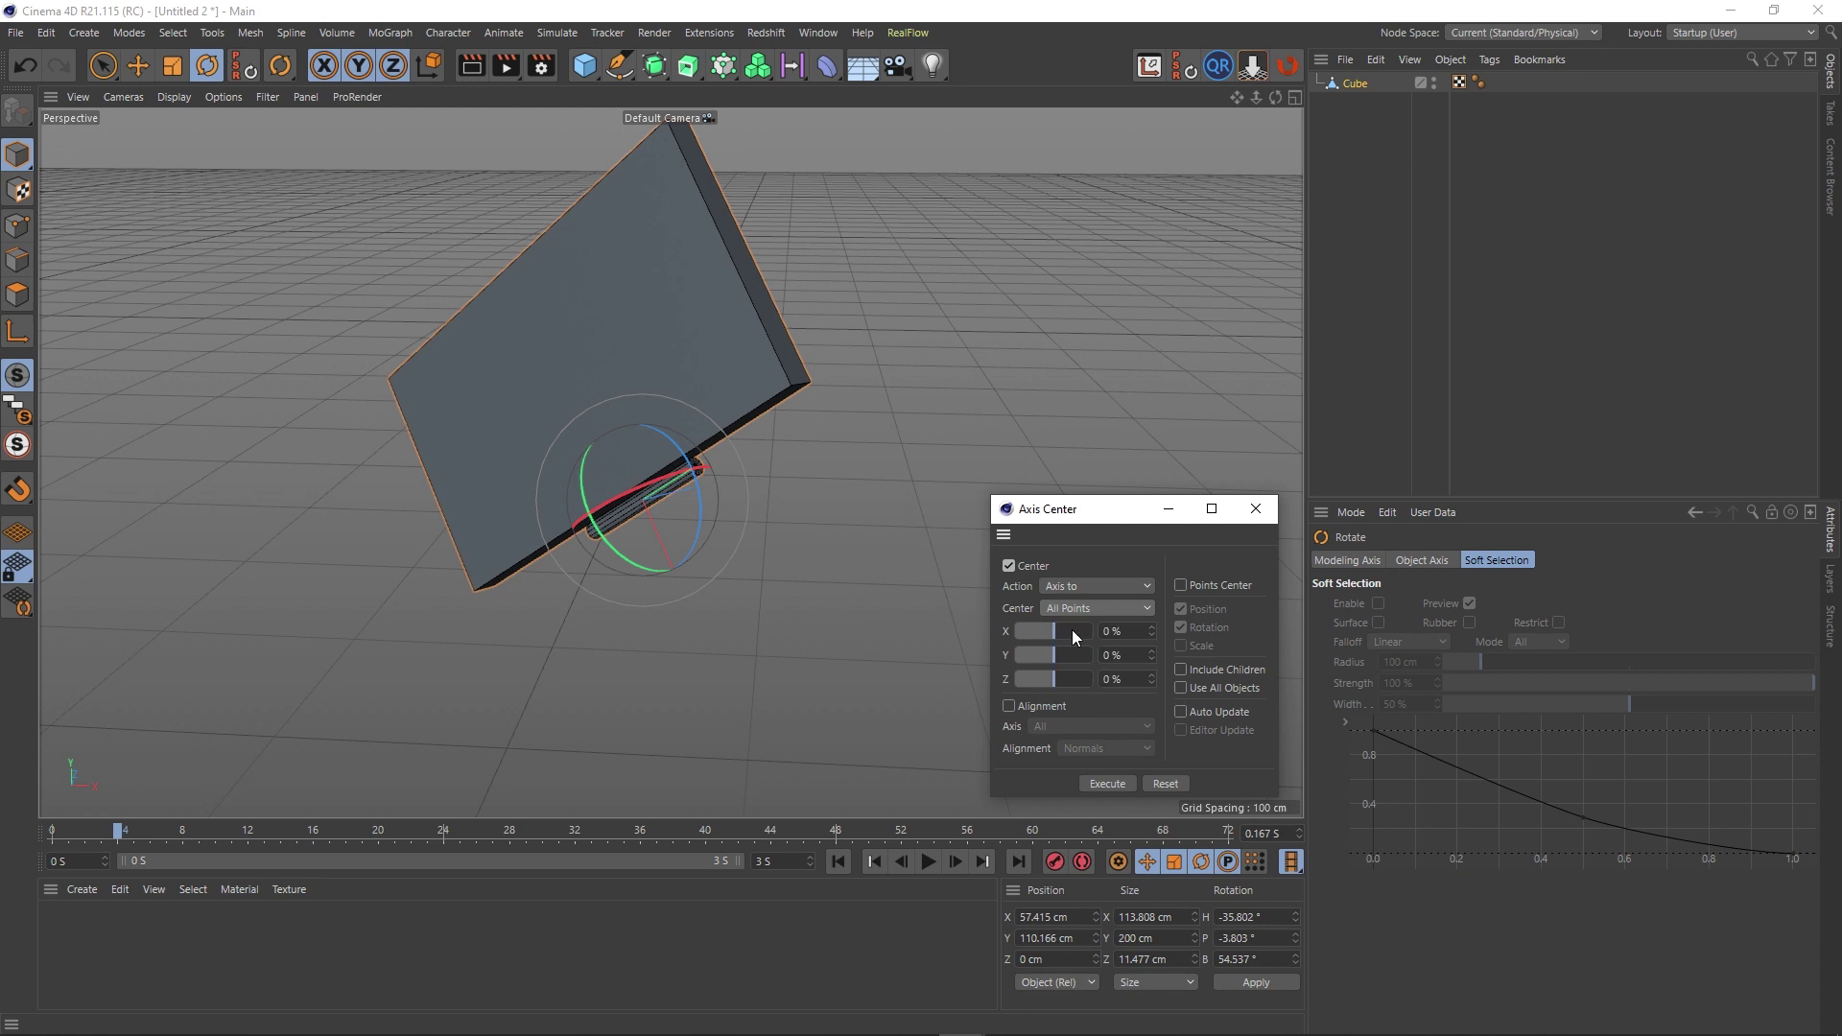
left_click(1111, 785)
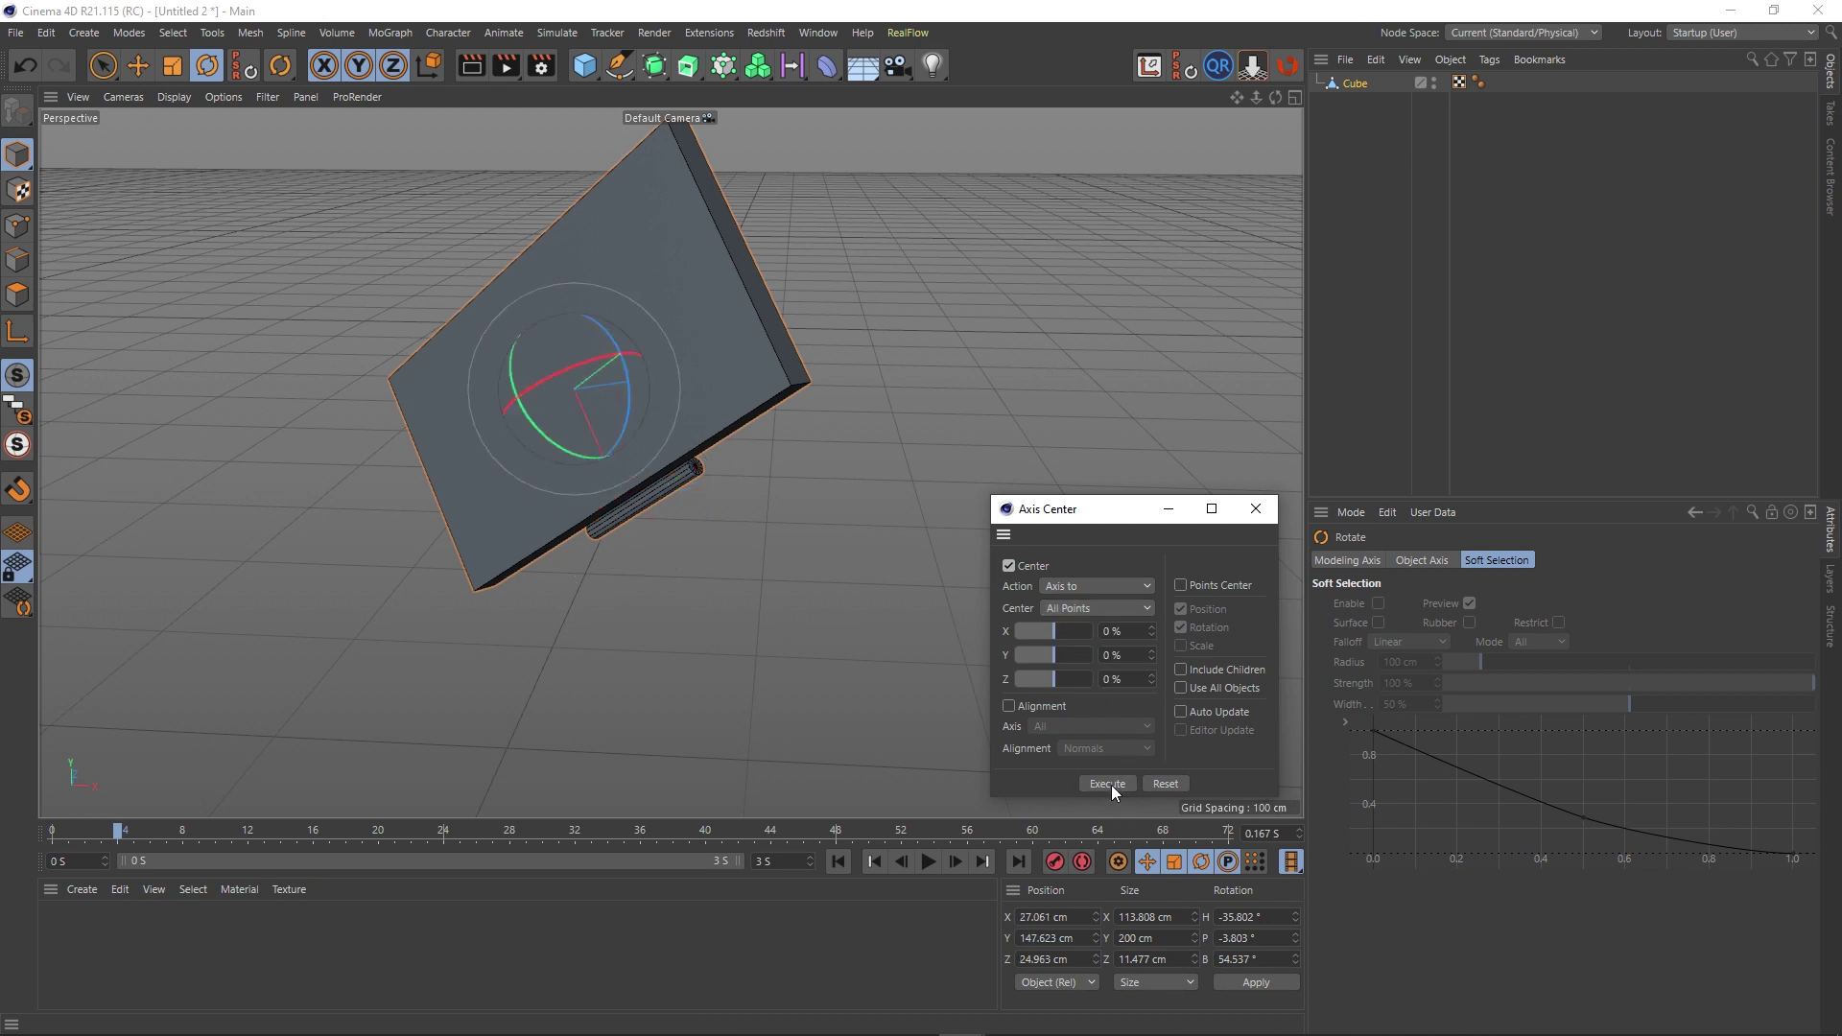
Enable Alignment in the Axis Center, set its type to World and execute it on the door's axis.
left_click(1009, 707)
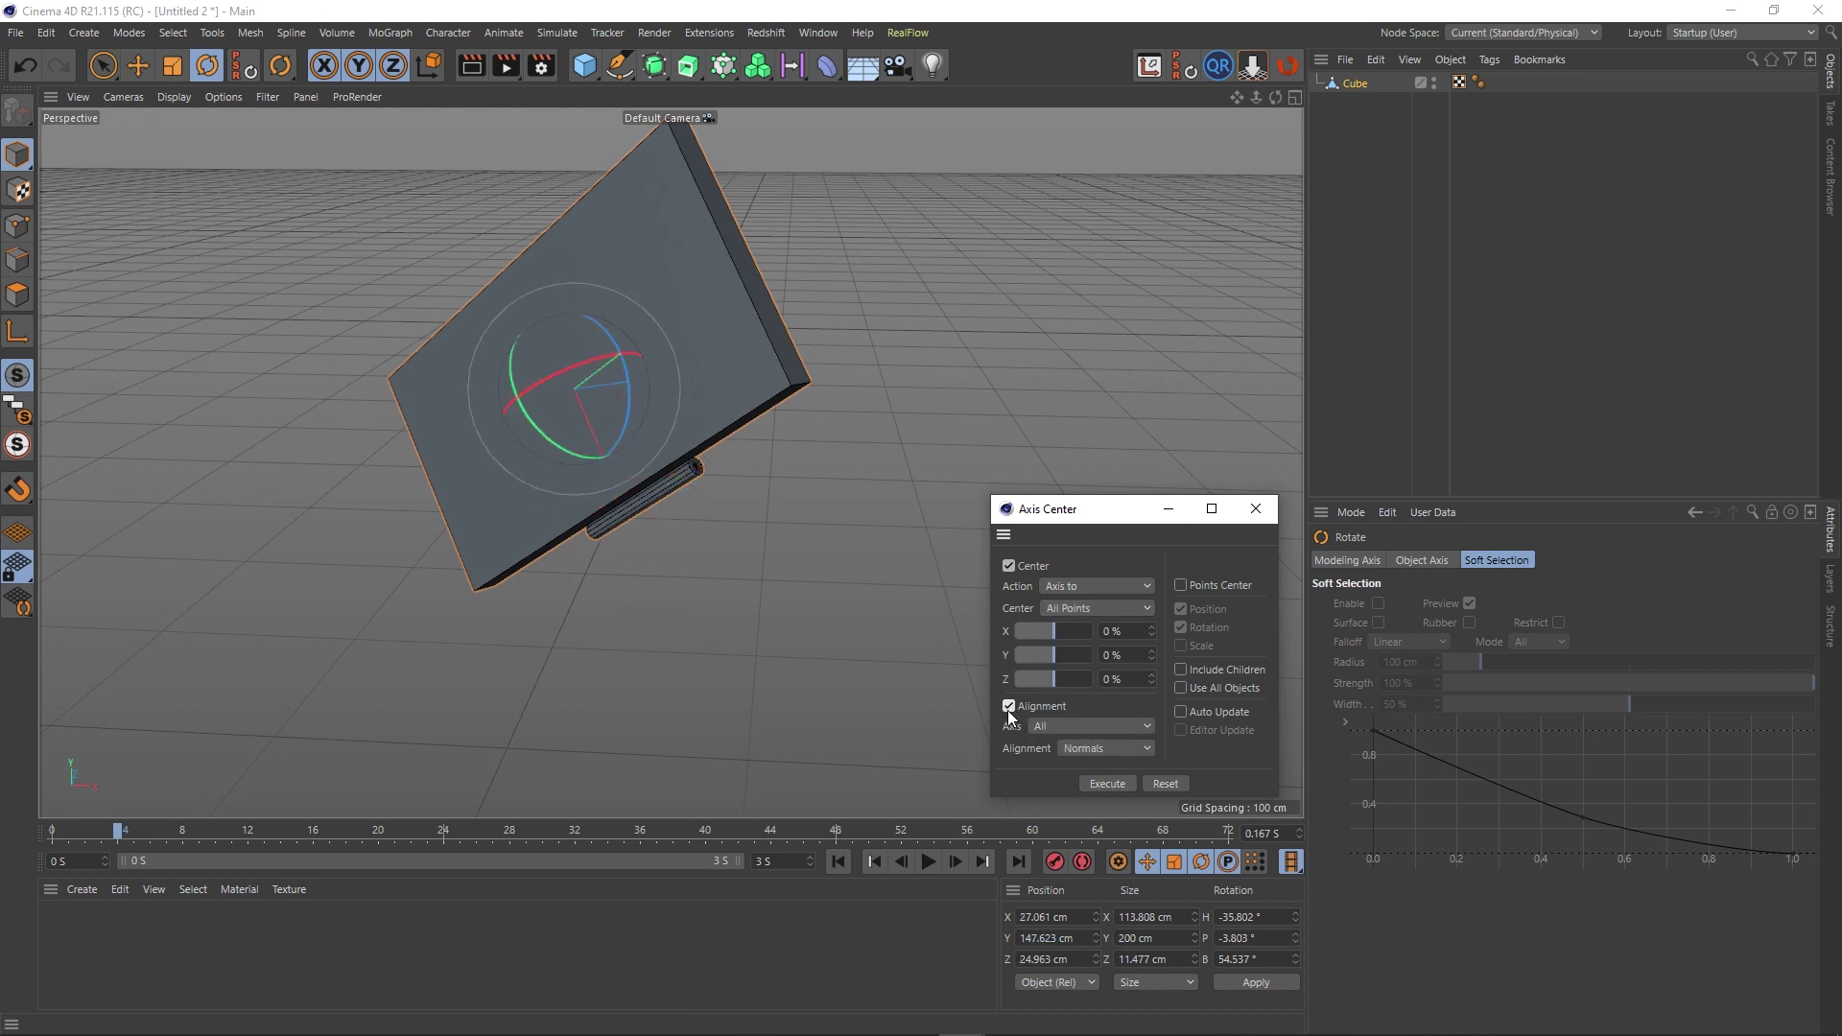
left_click(1098, 747)
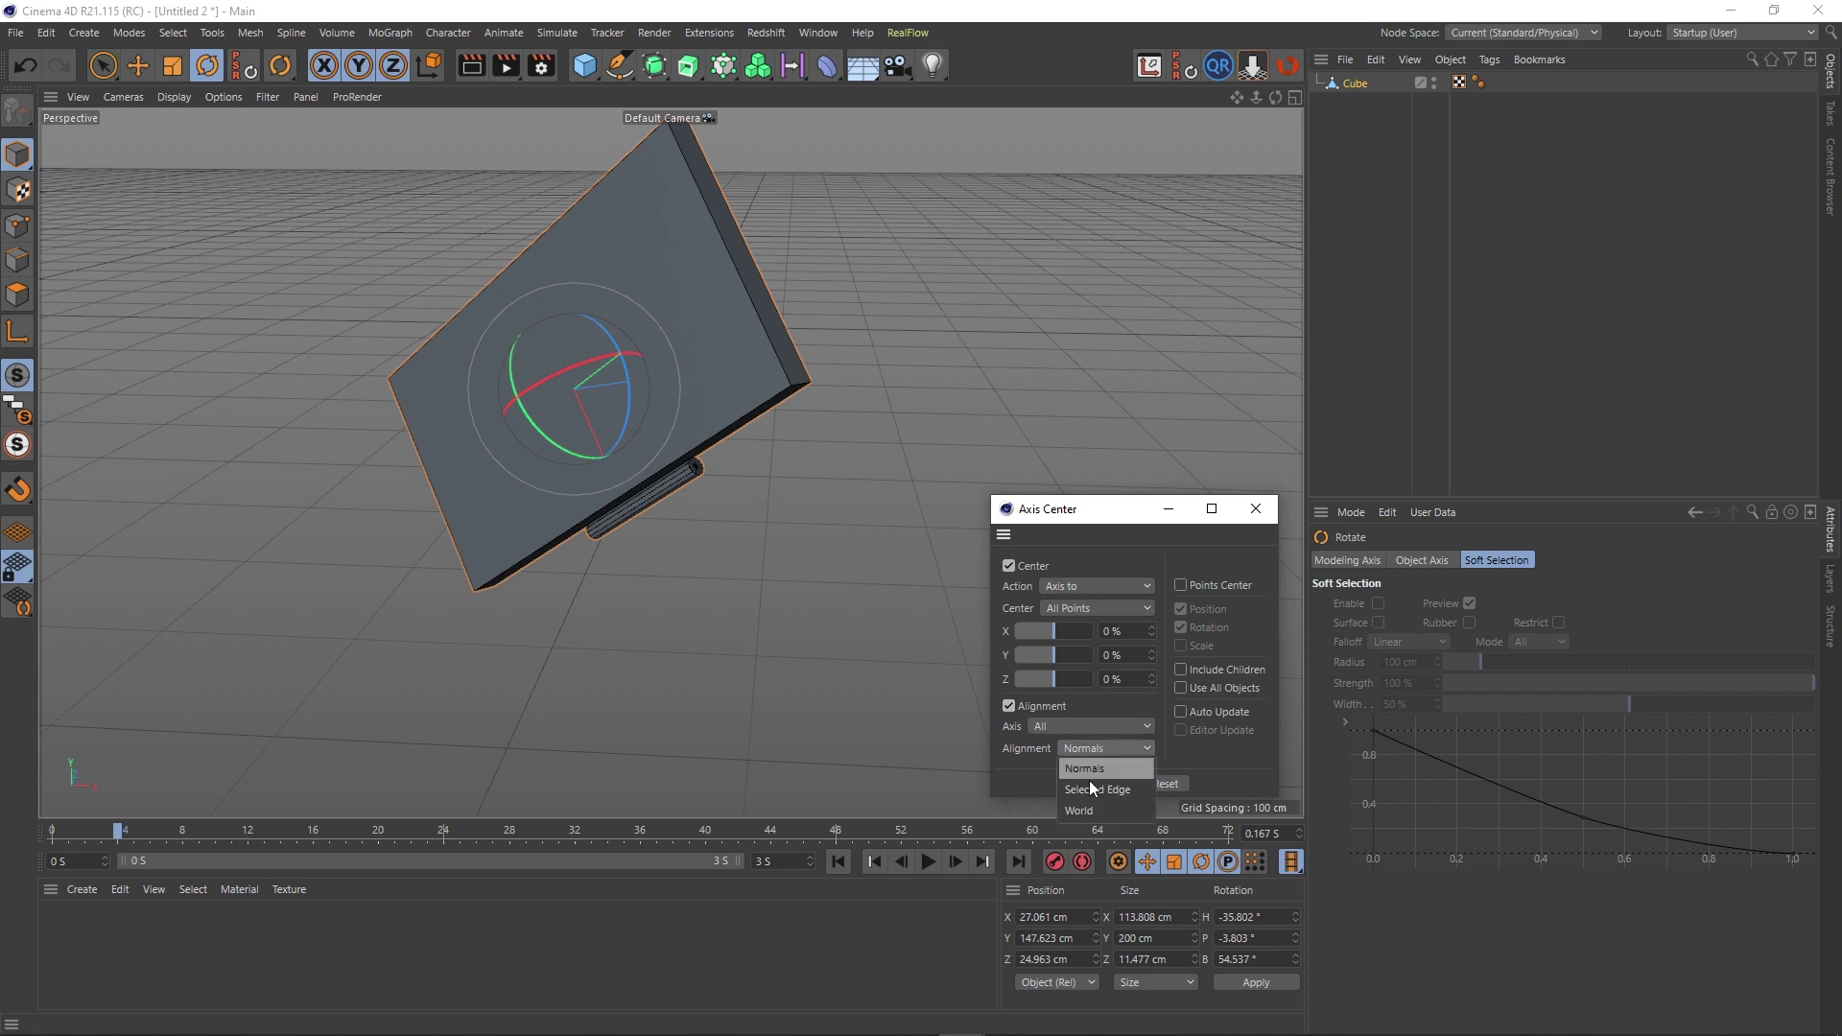
left_click(1080, 809)
left_click(1102, 782)
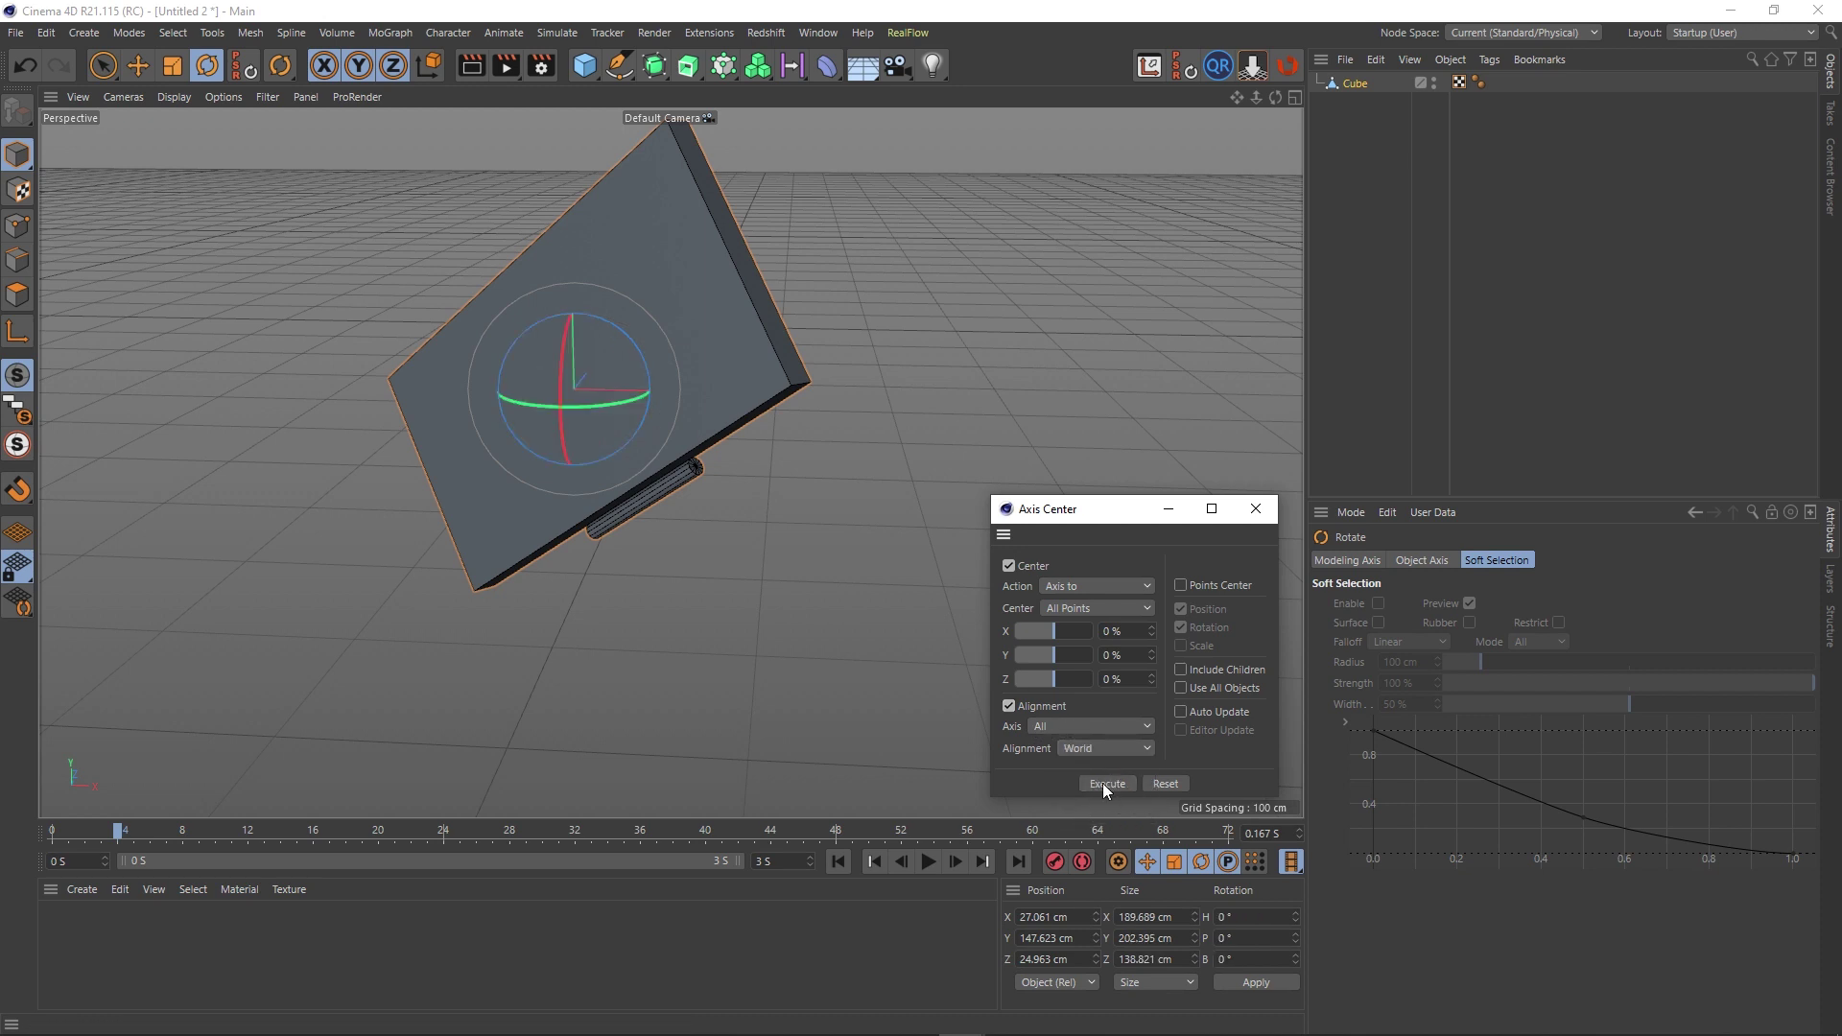
Set the Axis Center's Alignment type back to Normals and turn off the Alignment option.
left_click(1099, 748)
left_click(1090, 763)
left_click(1101, 749)
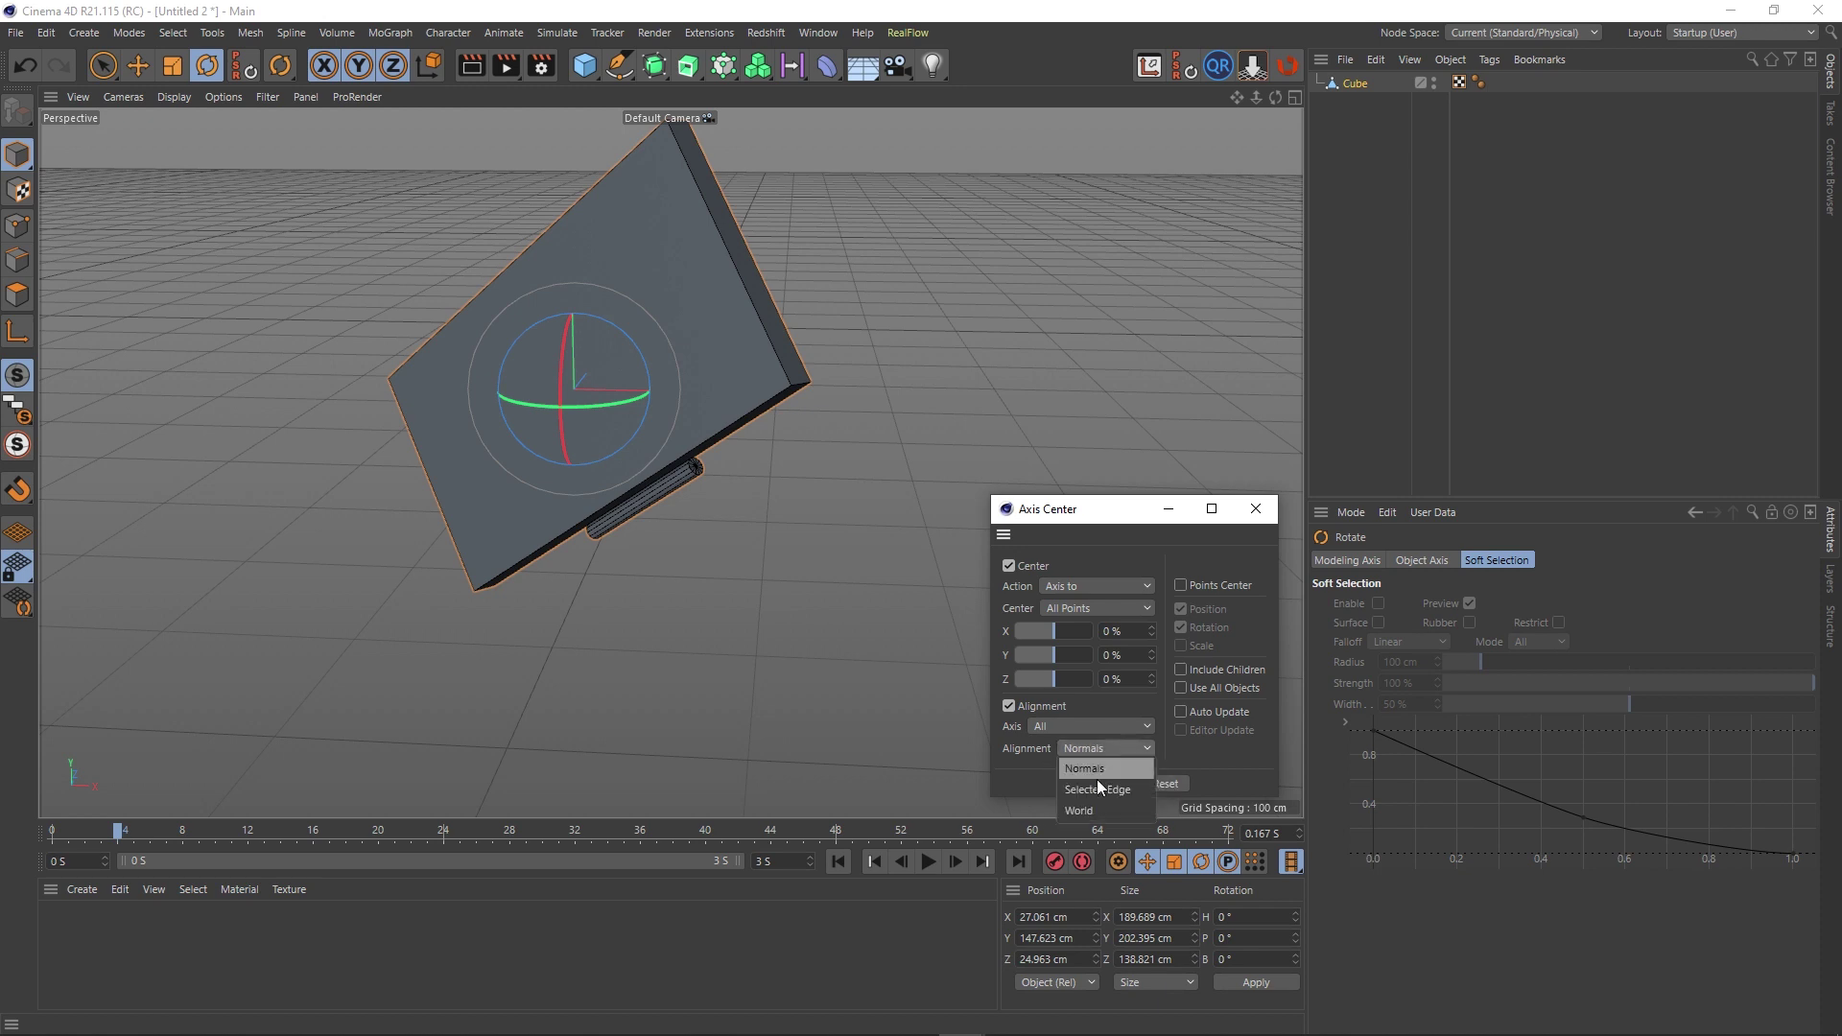
left_click(1090, 807)
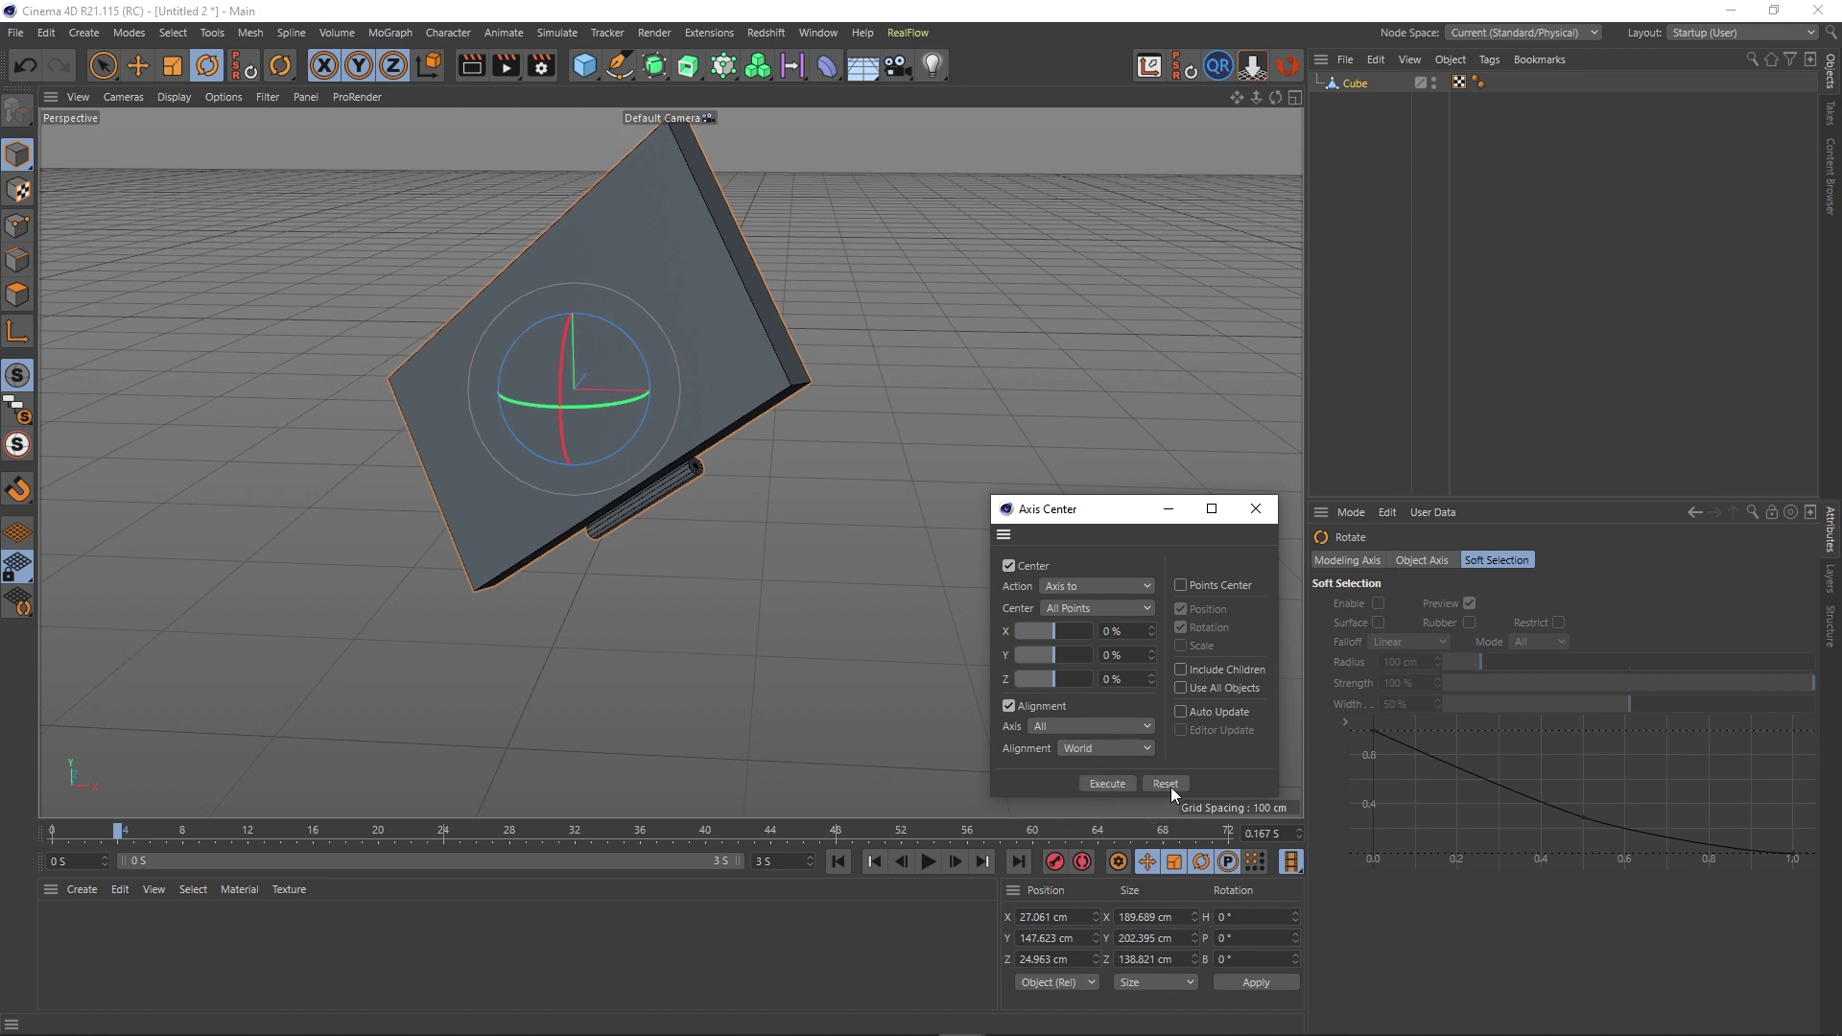
left_click(1090, 746)
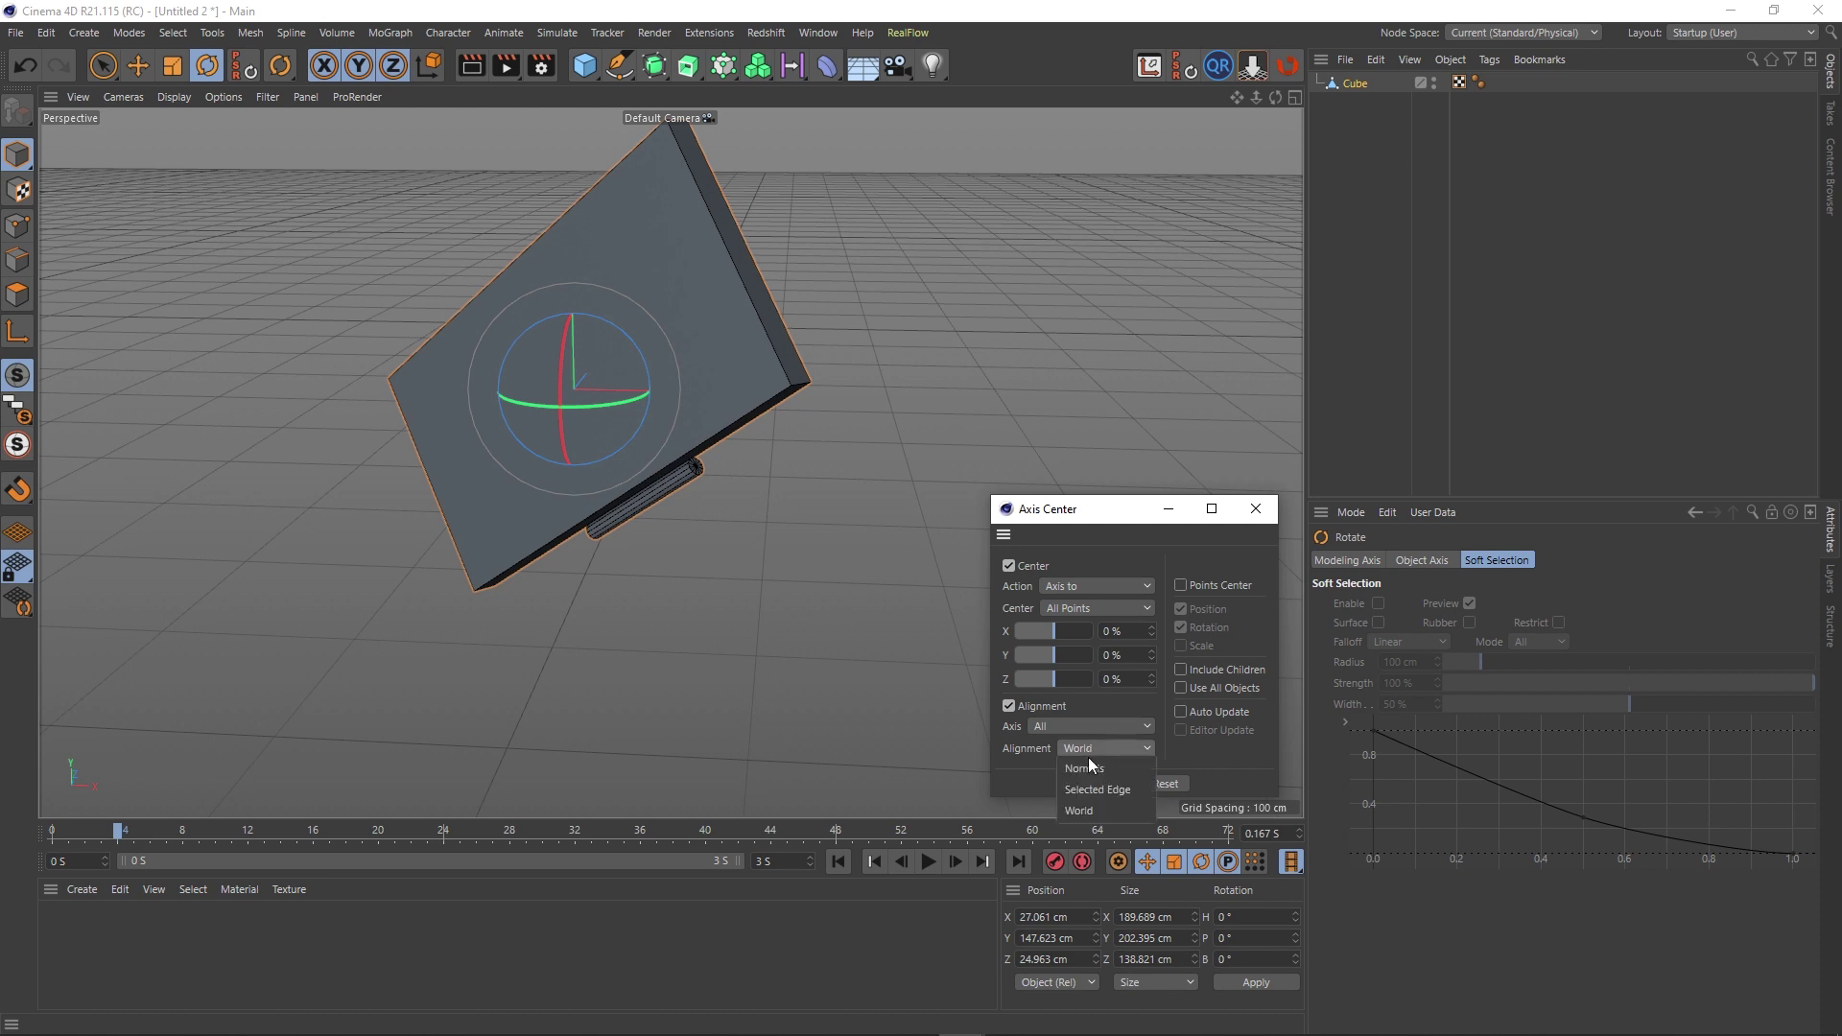
left_click(1086, 763)
scroll(699, 463, "down", 1)
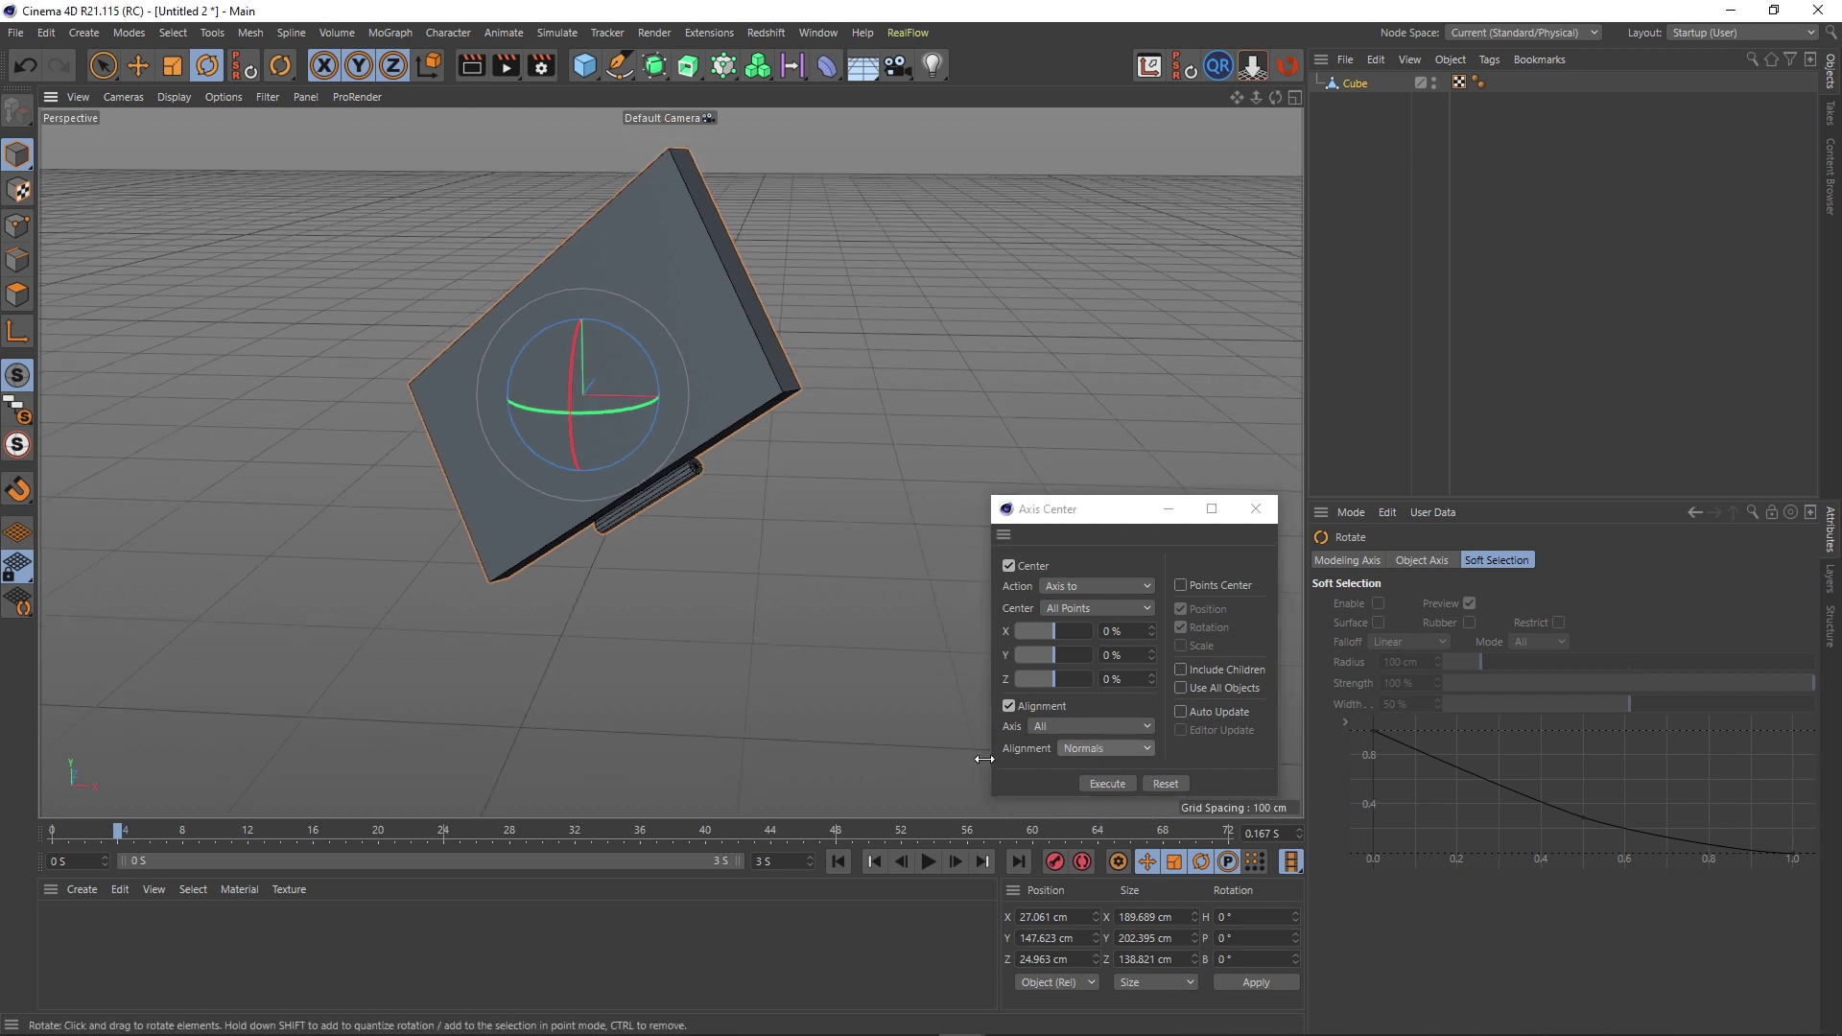
right_click(1026, 749)
left_click(1067, 768)
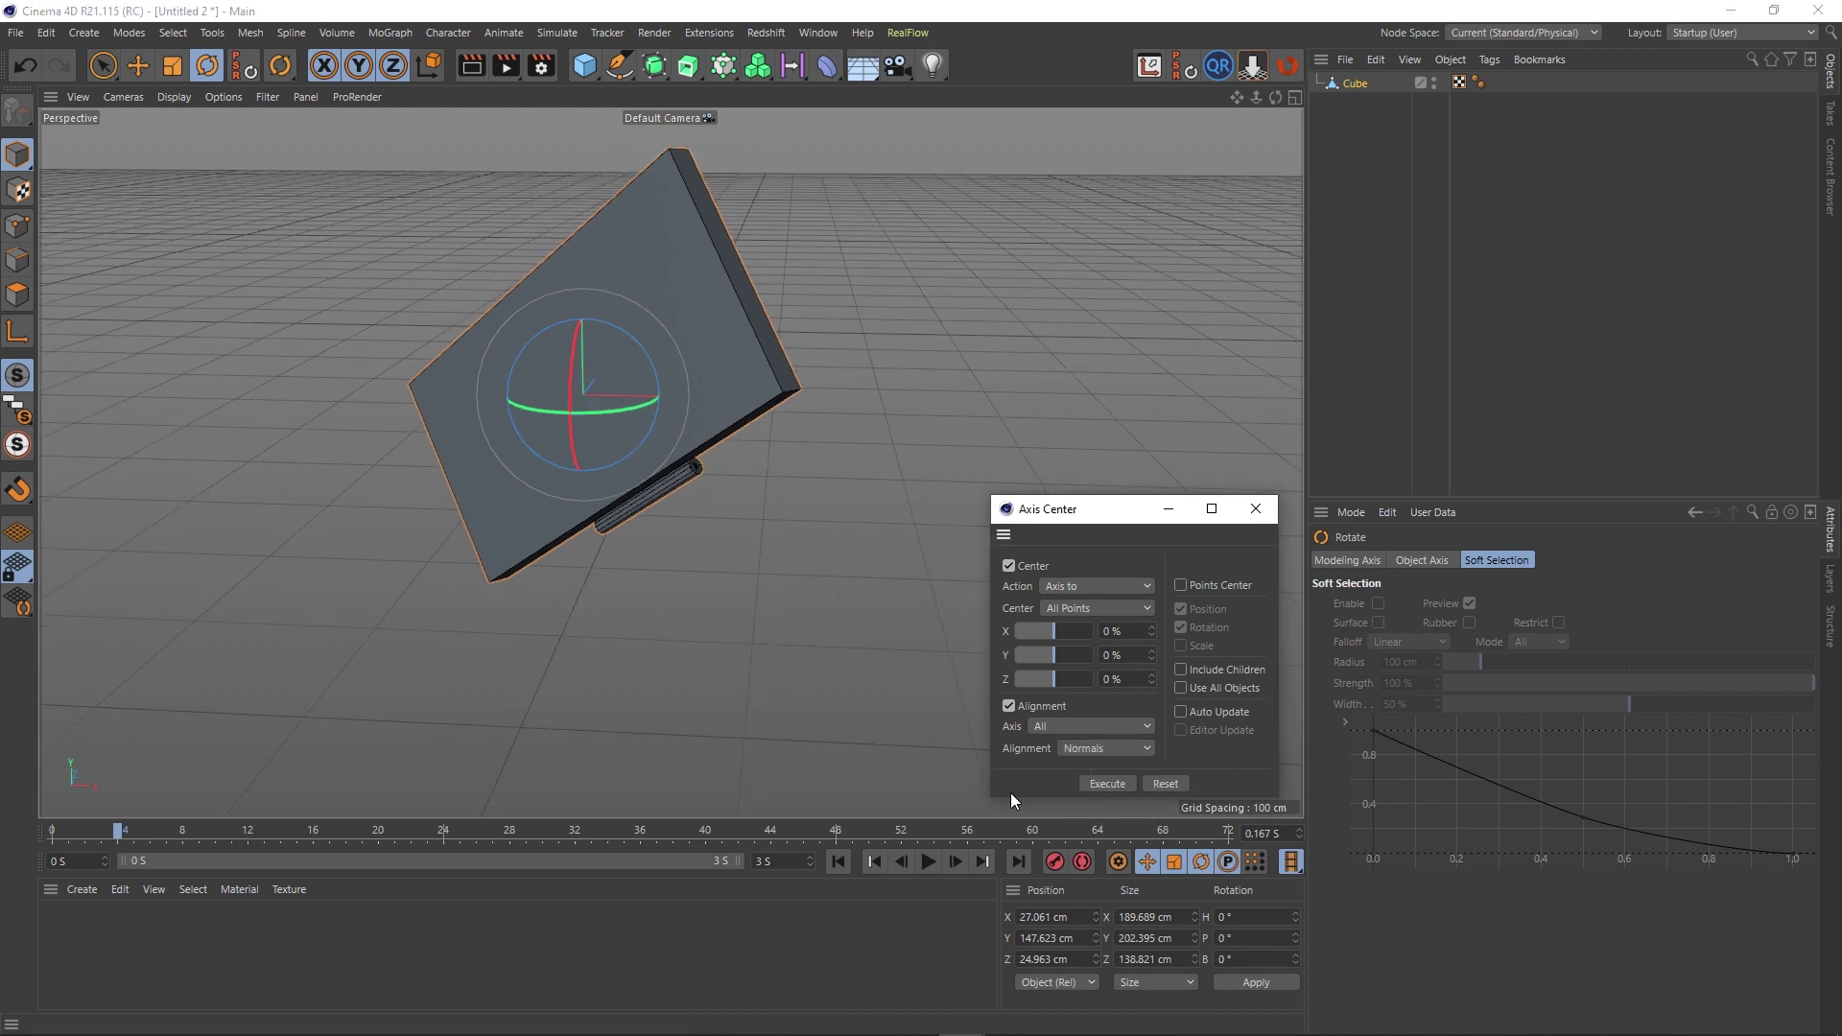
mouse_move(608, 432)
left_mouse_down("alt")
mouse_move(457, 432)
mouse_move(554, 456)
mouse_move(568, 370)
mouse_move(382, 383)
mouse_move(347, 424)
mouse_move(544, 465)
mouse_move(669, 434)
mouse_move(575, 446)
mouse_move(614, 436)
mouse_move(498, 264)
mouse_move(635, 320)
mouse_move(563, 423)
mouse_move(596, 413)
left_mouse_up("alt")
left_click_drag(679, 545, 638, 458, "alt")
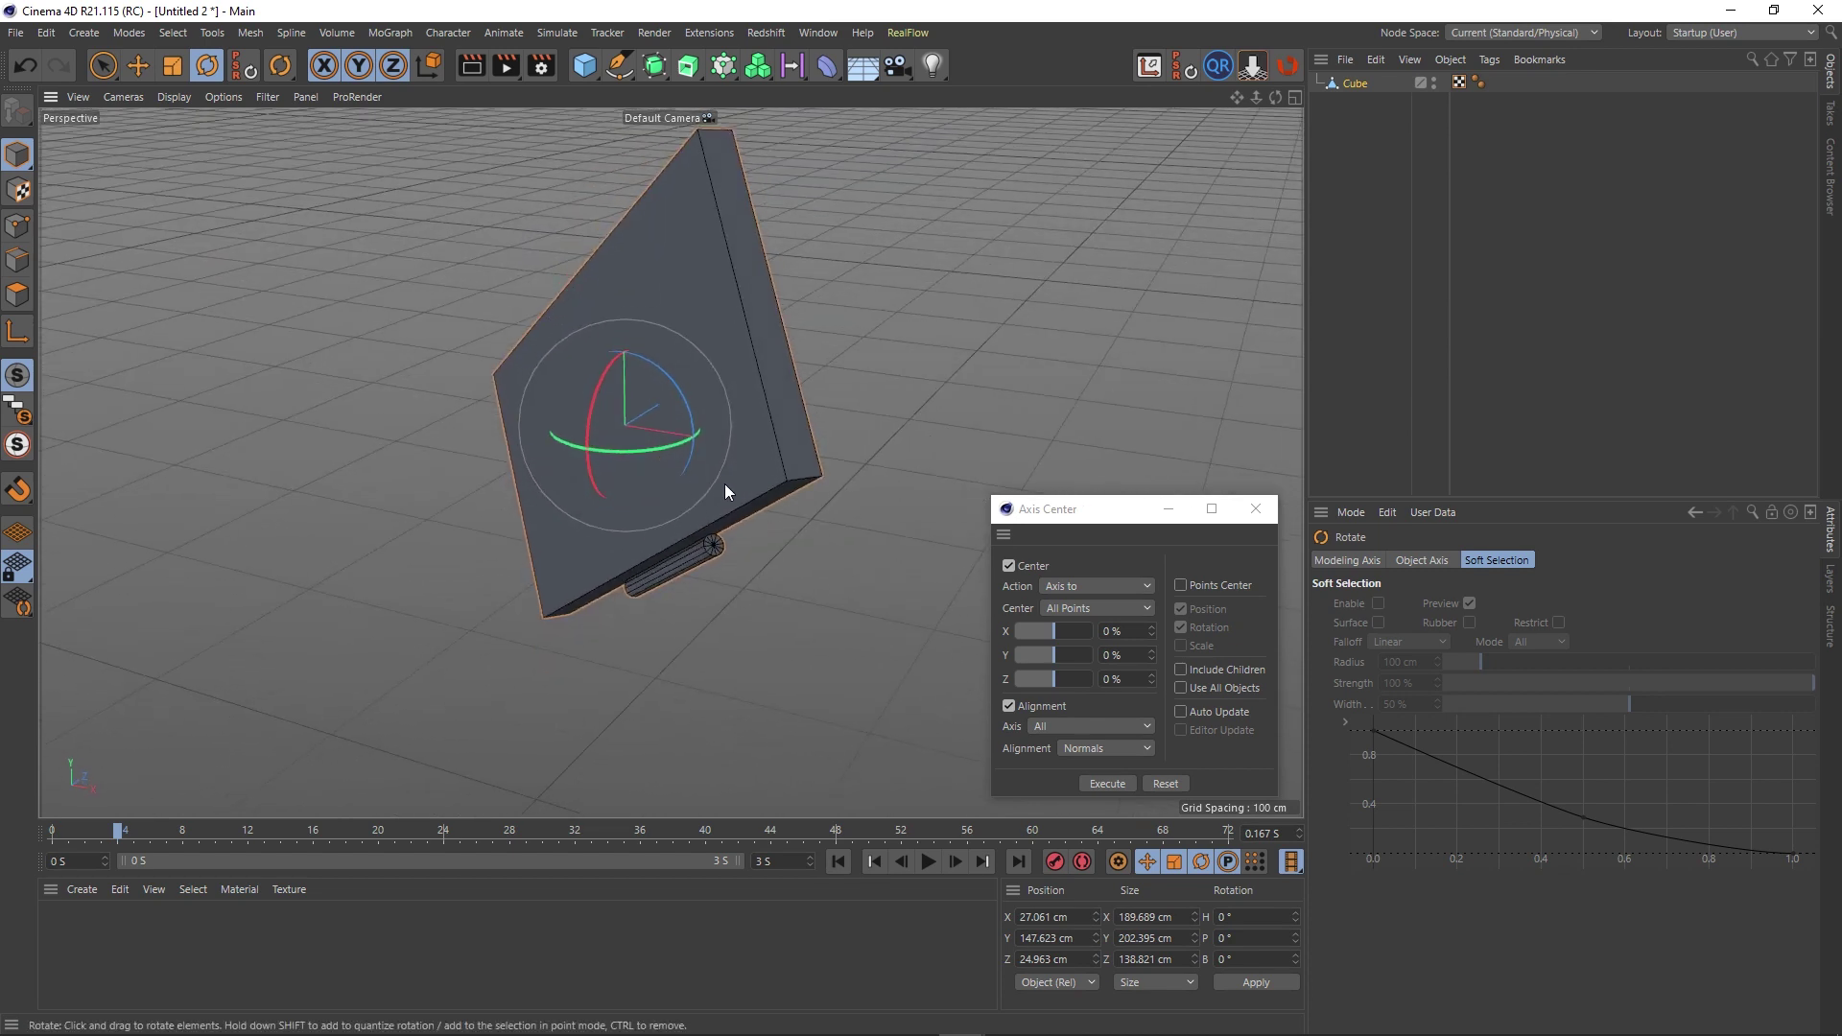
left_click(1009, 705)
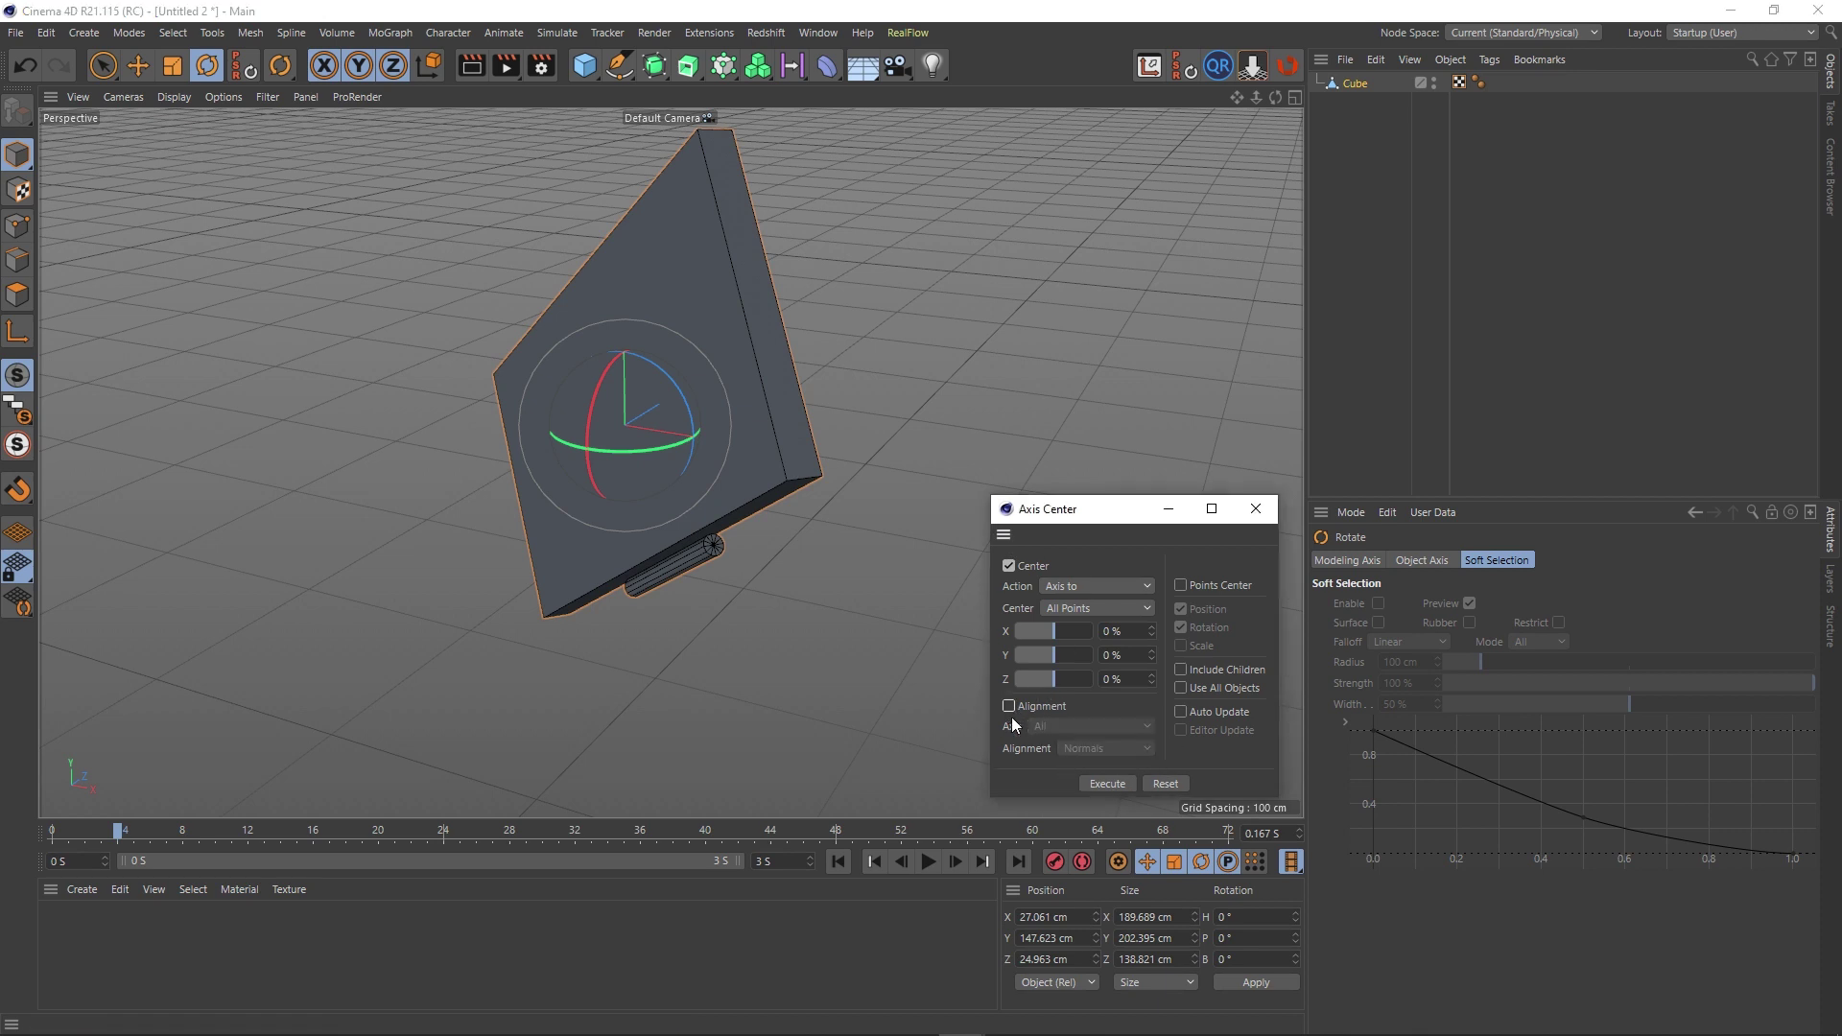
Switch to point mode and set the Axis Center's Center option to Selected Points.
left_click_drag(666, 549, 531, 458, "alt")
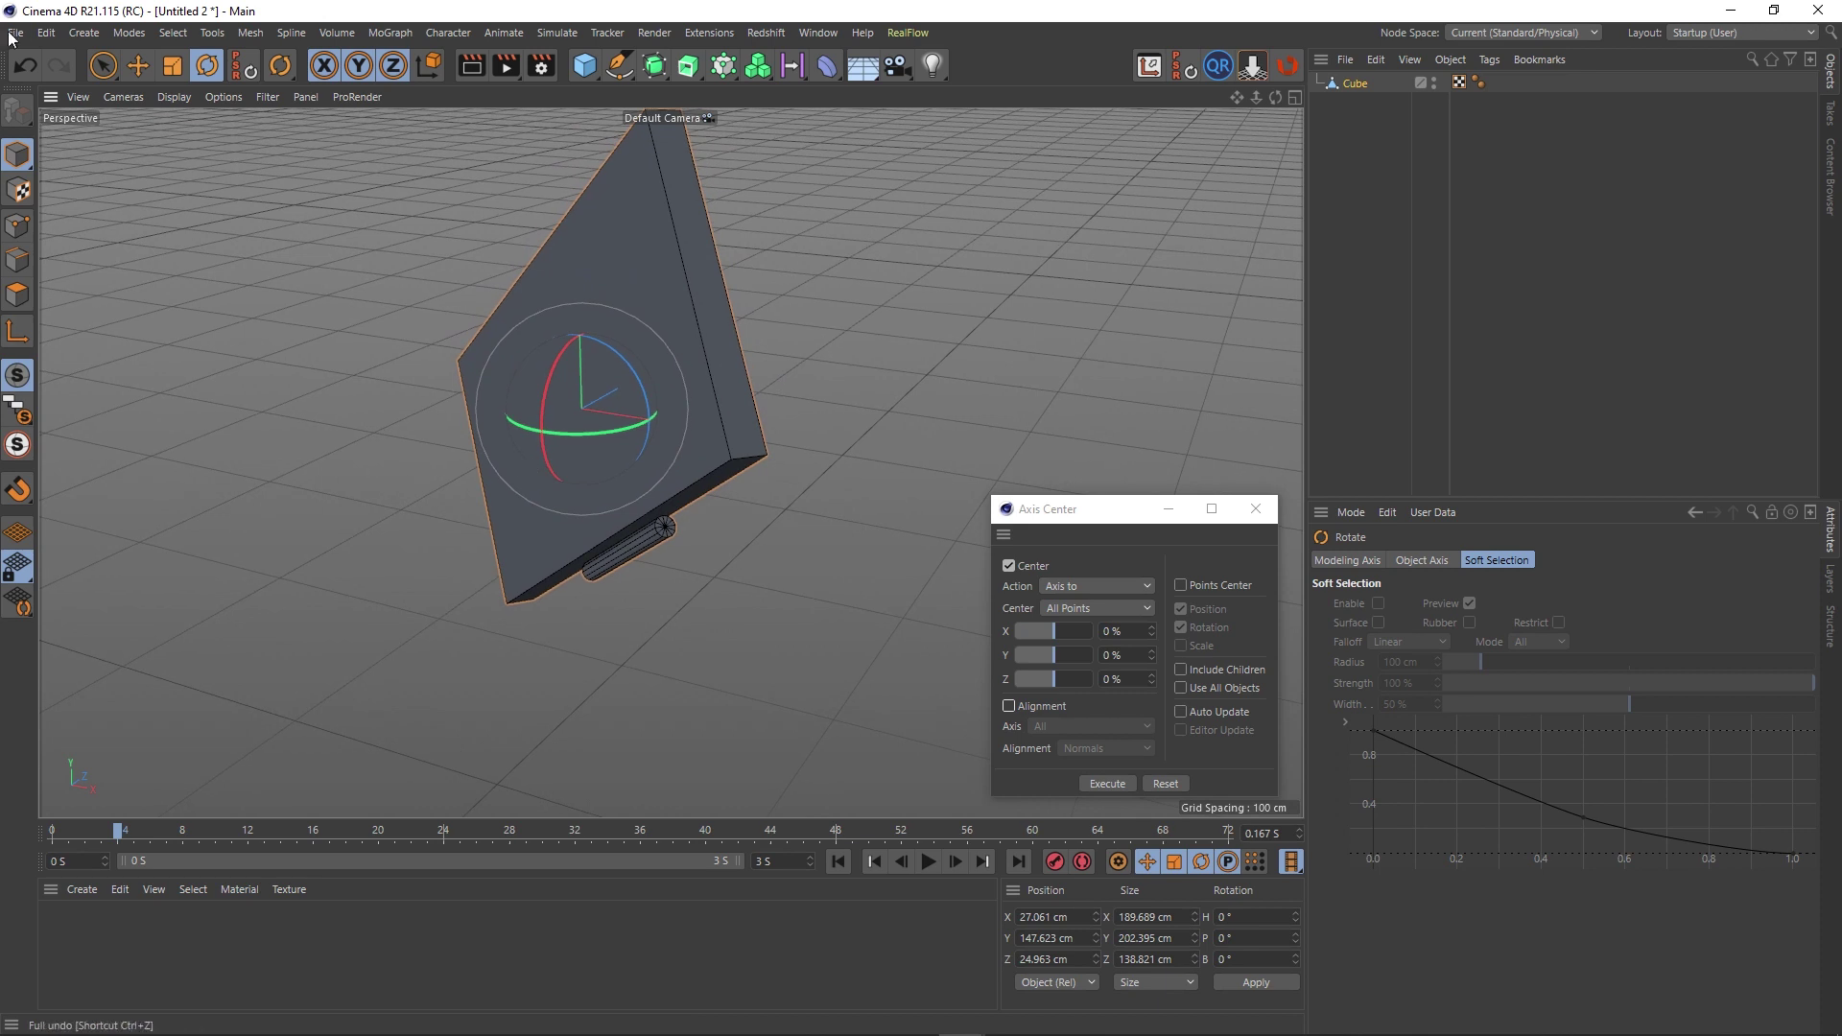
left_click(17, 230)
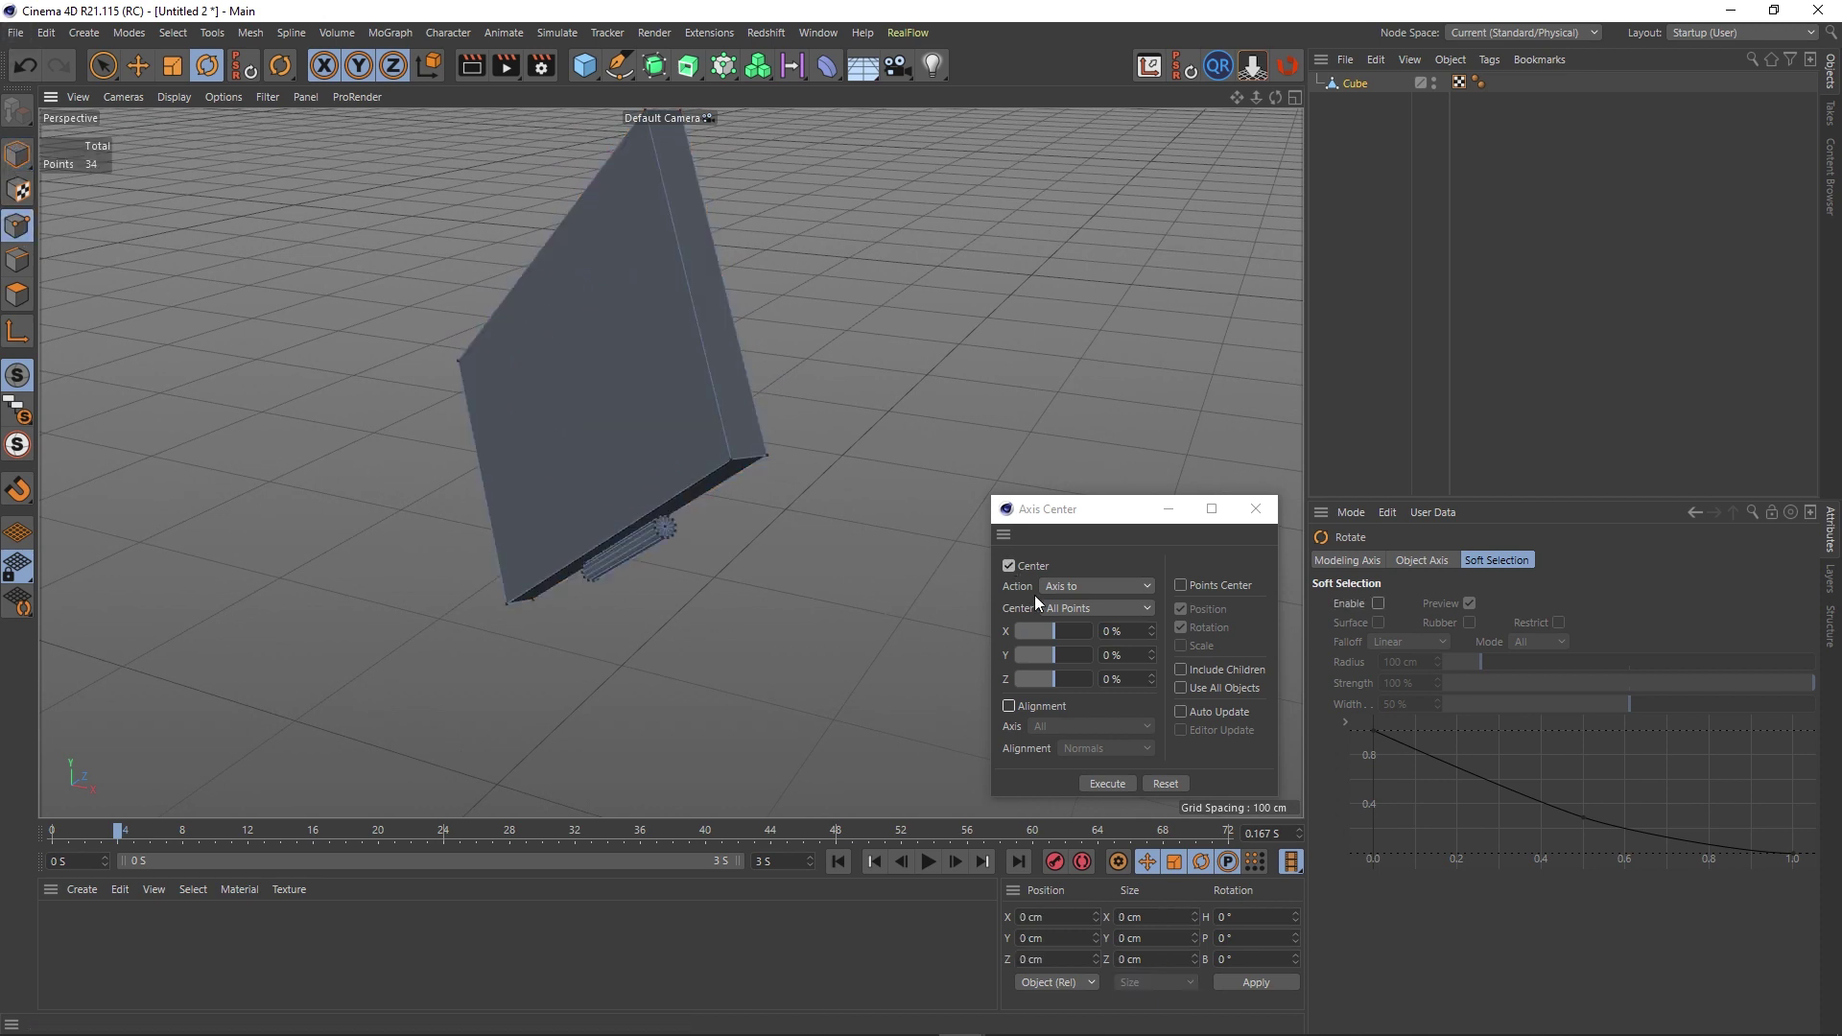
left_click(1080, 608)
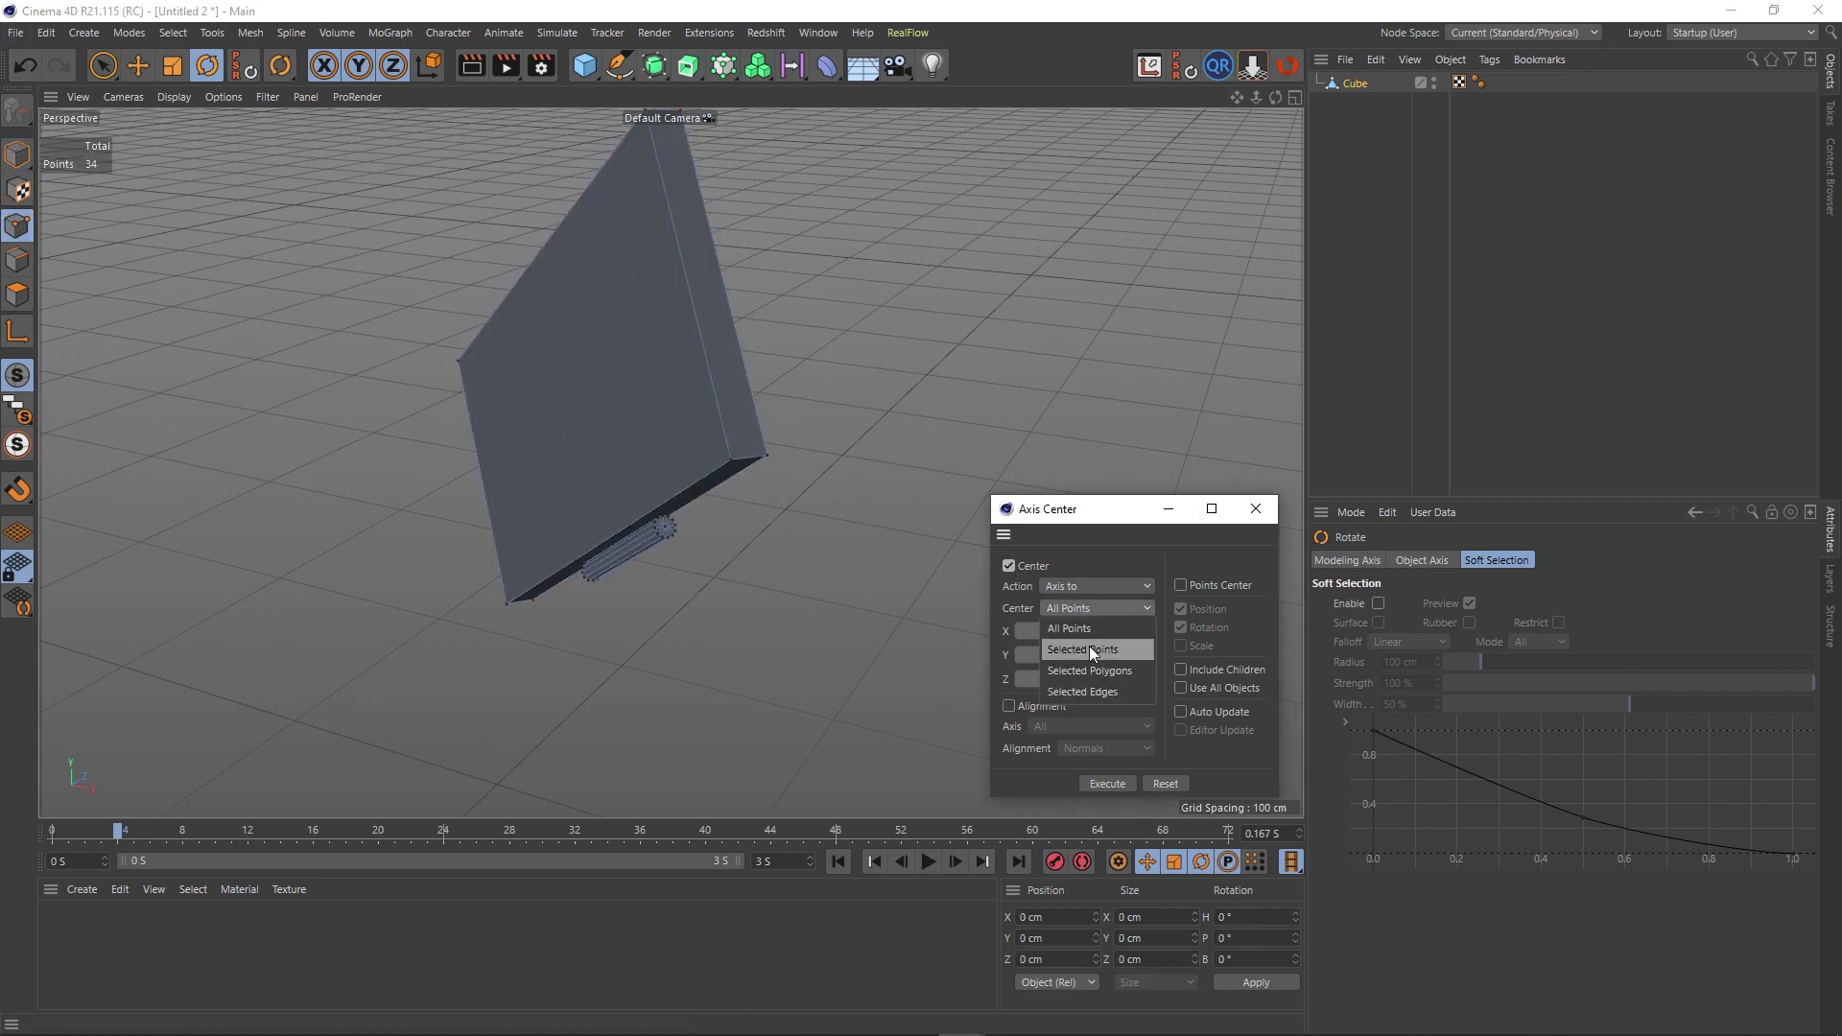
left_click(1090, 646)
Select the center points of both end caps of the tilted cylinder.
scroll(662, 500, "up", 3)
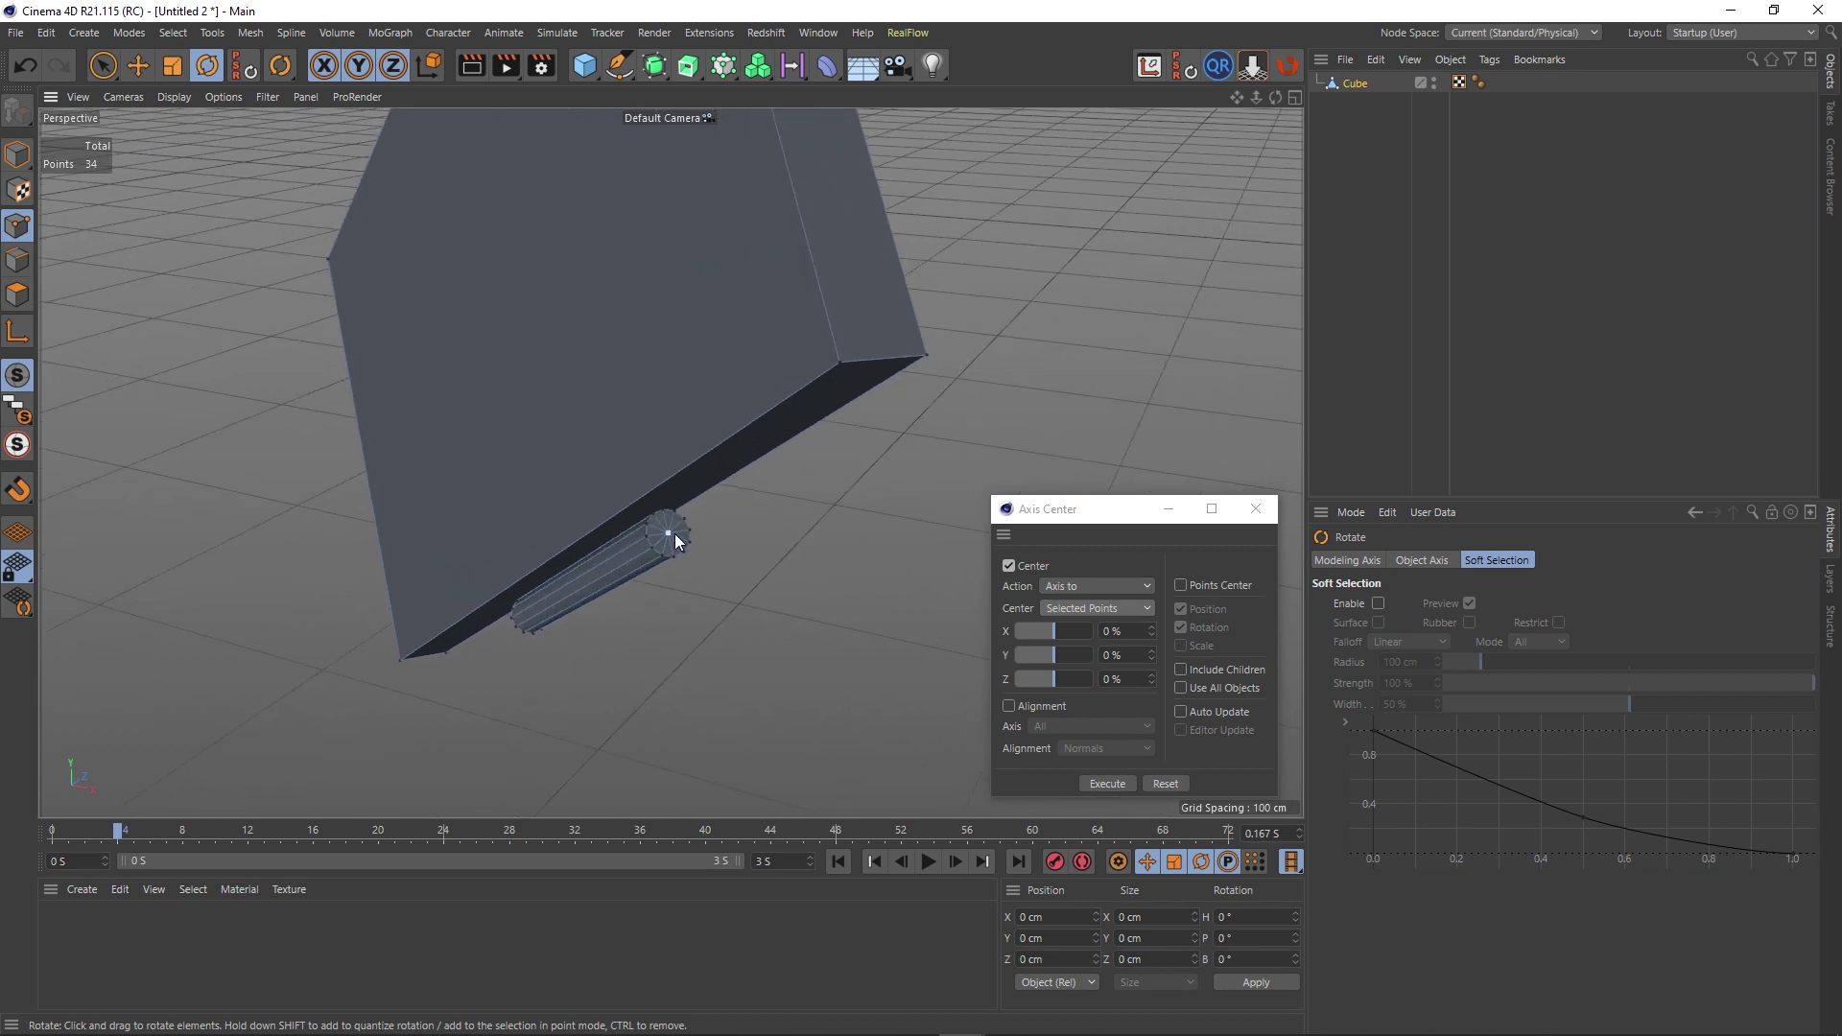
left_click(669, 534)
left_click_drag(607, 548, 967, 291, "alt")
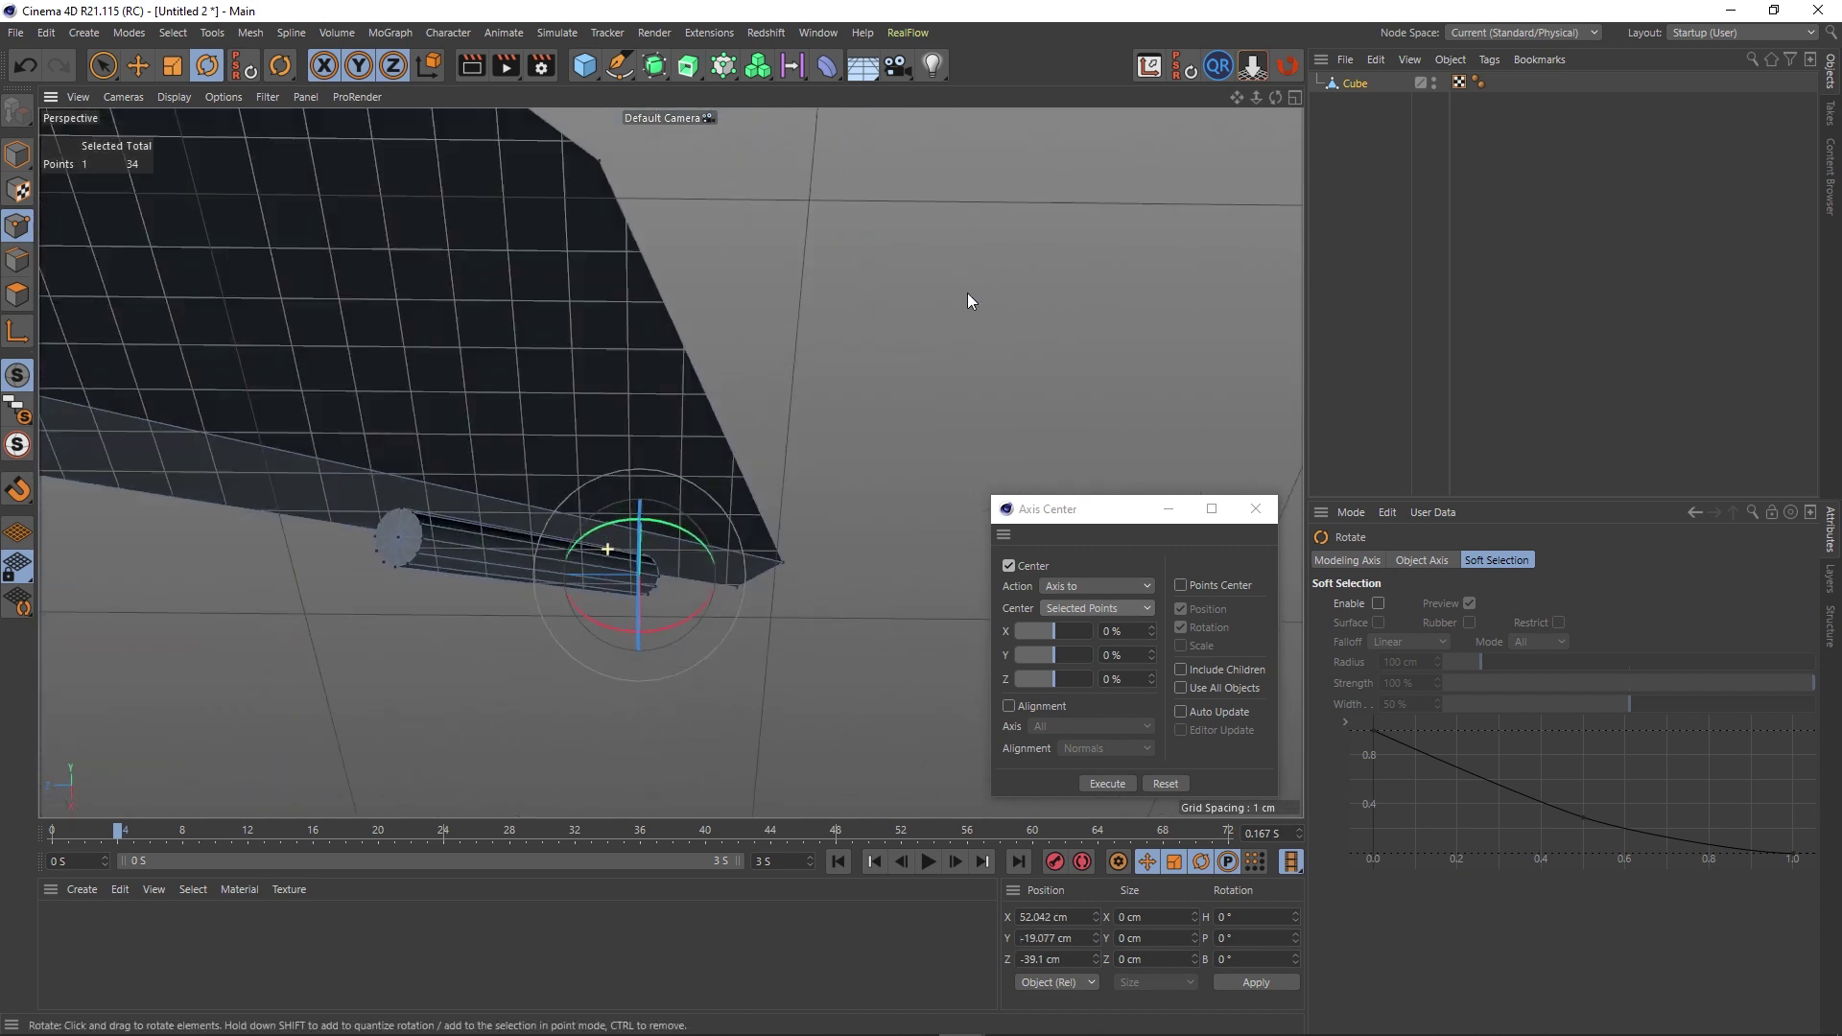
left_click(397, 538, "shift")
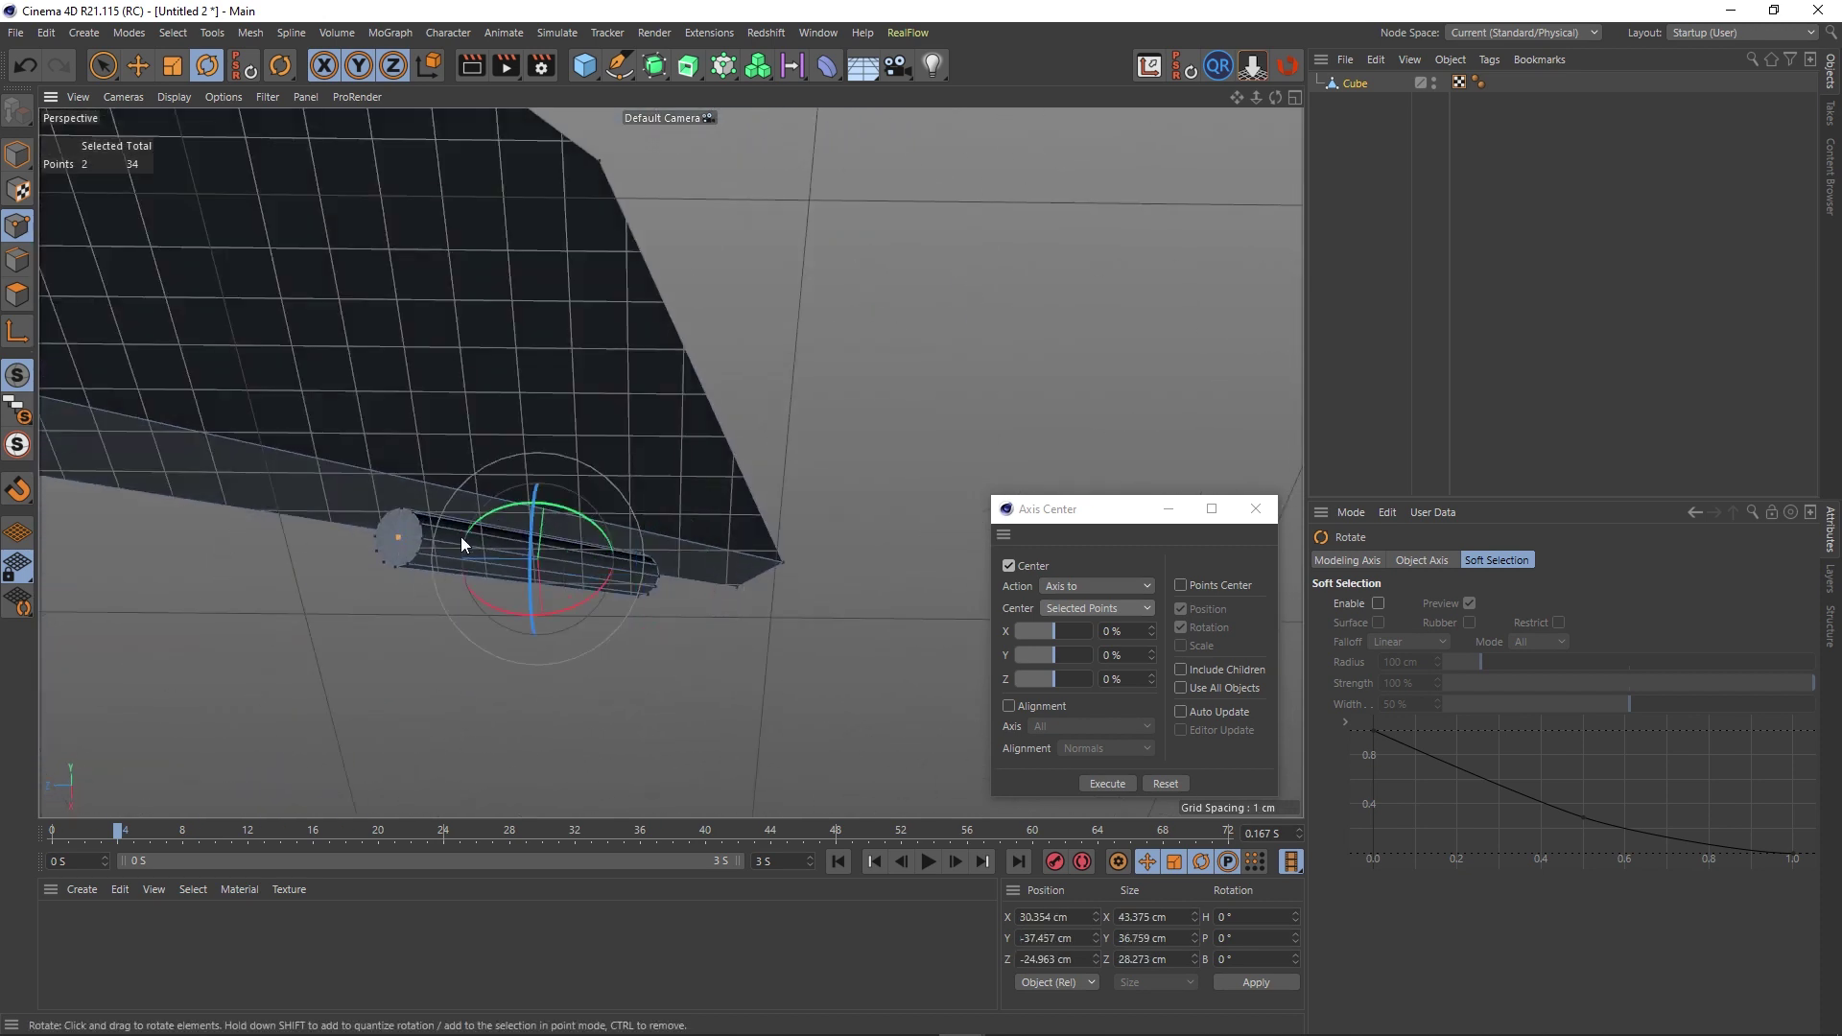
left_click_drag(577, 368, 566, 426, "alt")
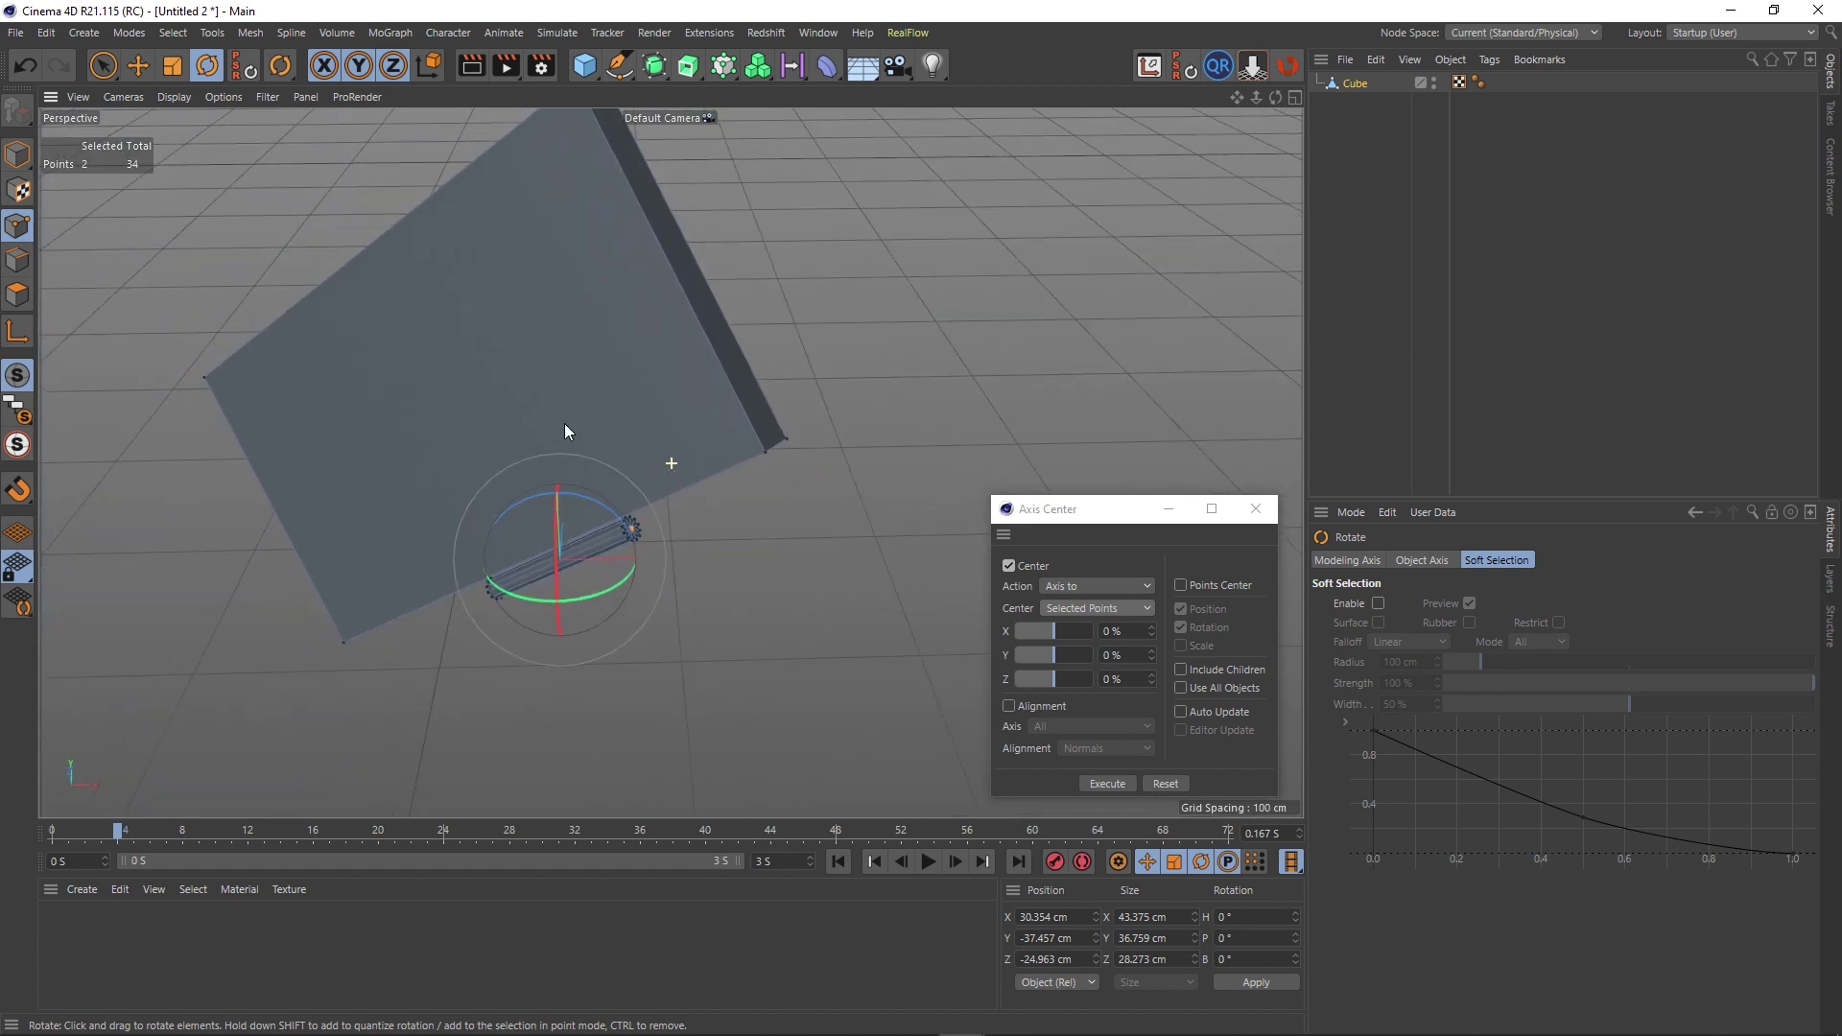
Execute Axis to on the two selected cap points and return to Model mode.
left_click(1106, 785)
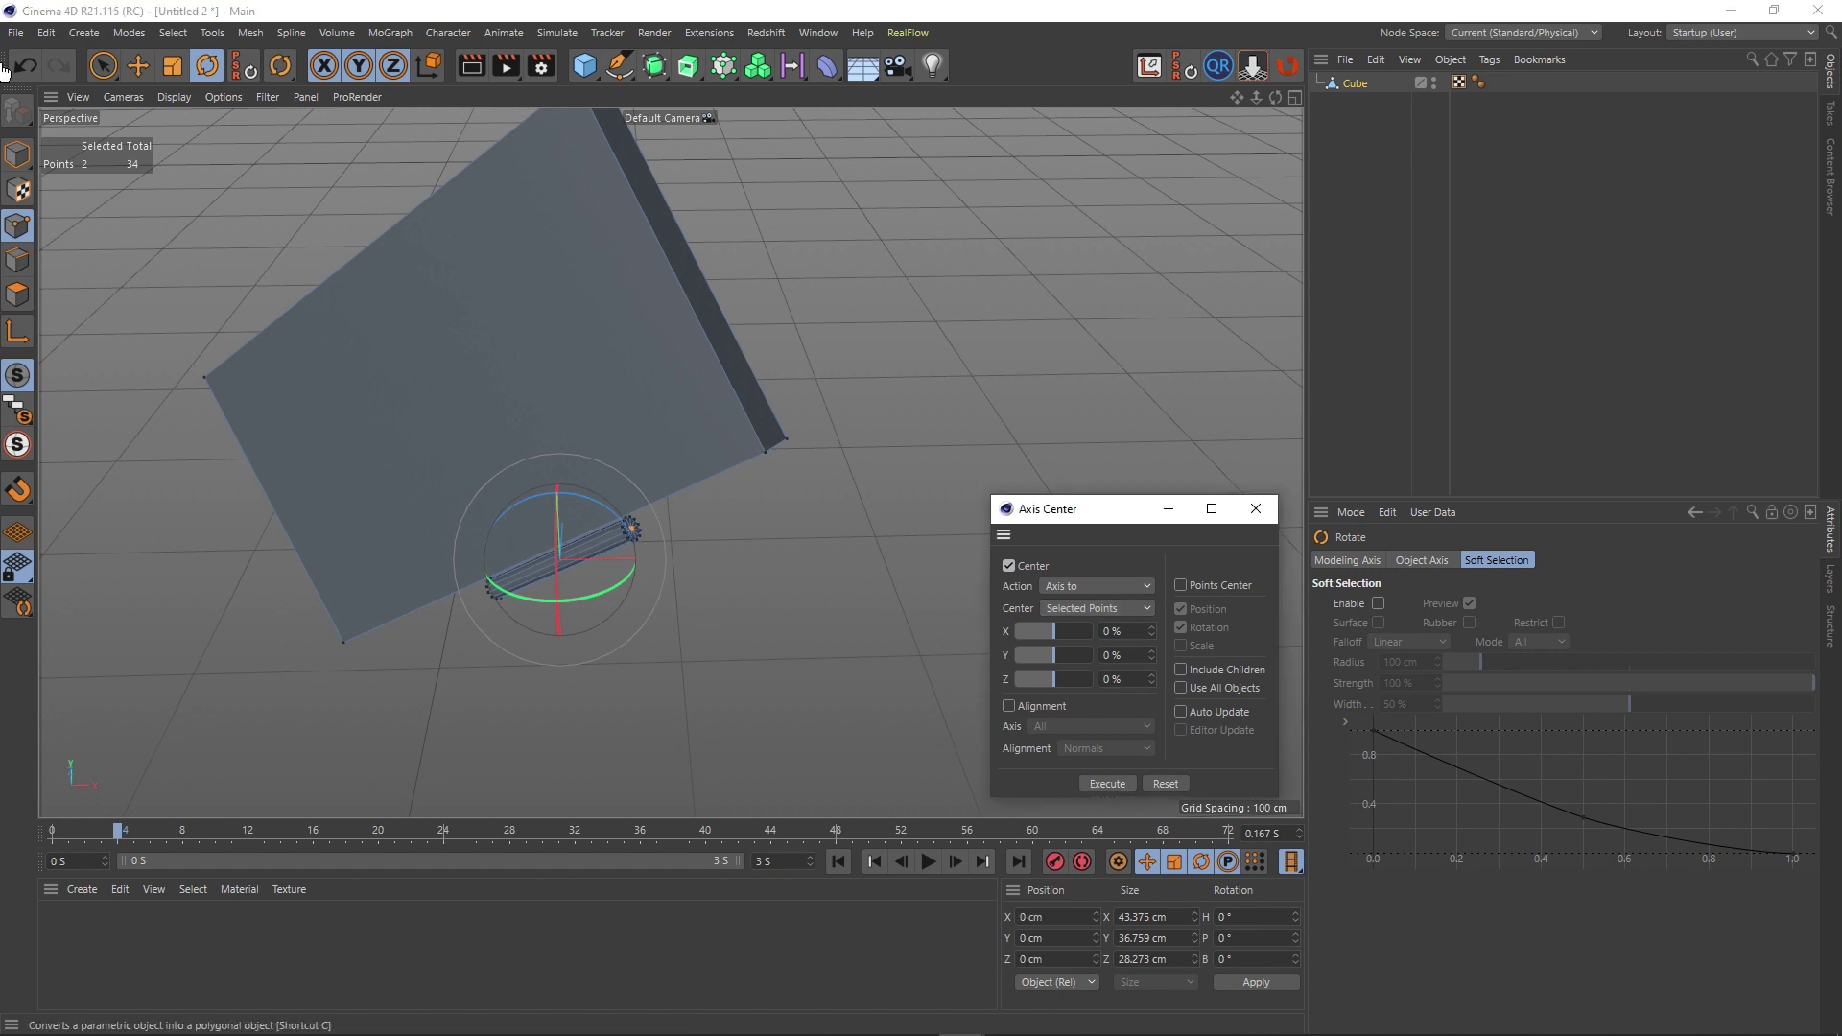
left_click(19, 158)
left_click_drag(287, 384, 422, 484, "alt")
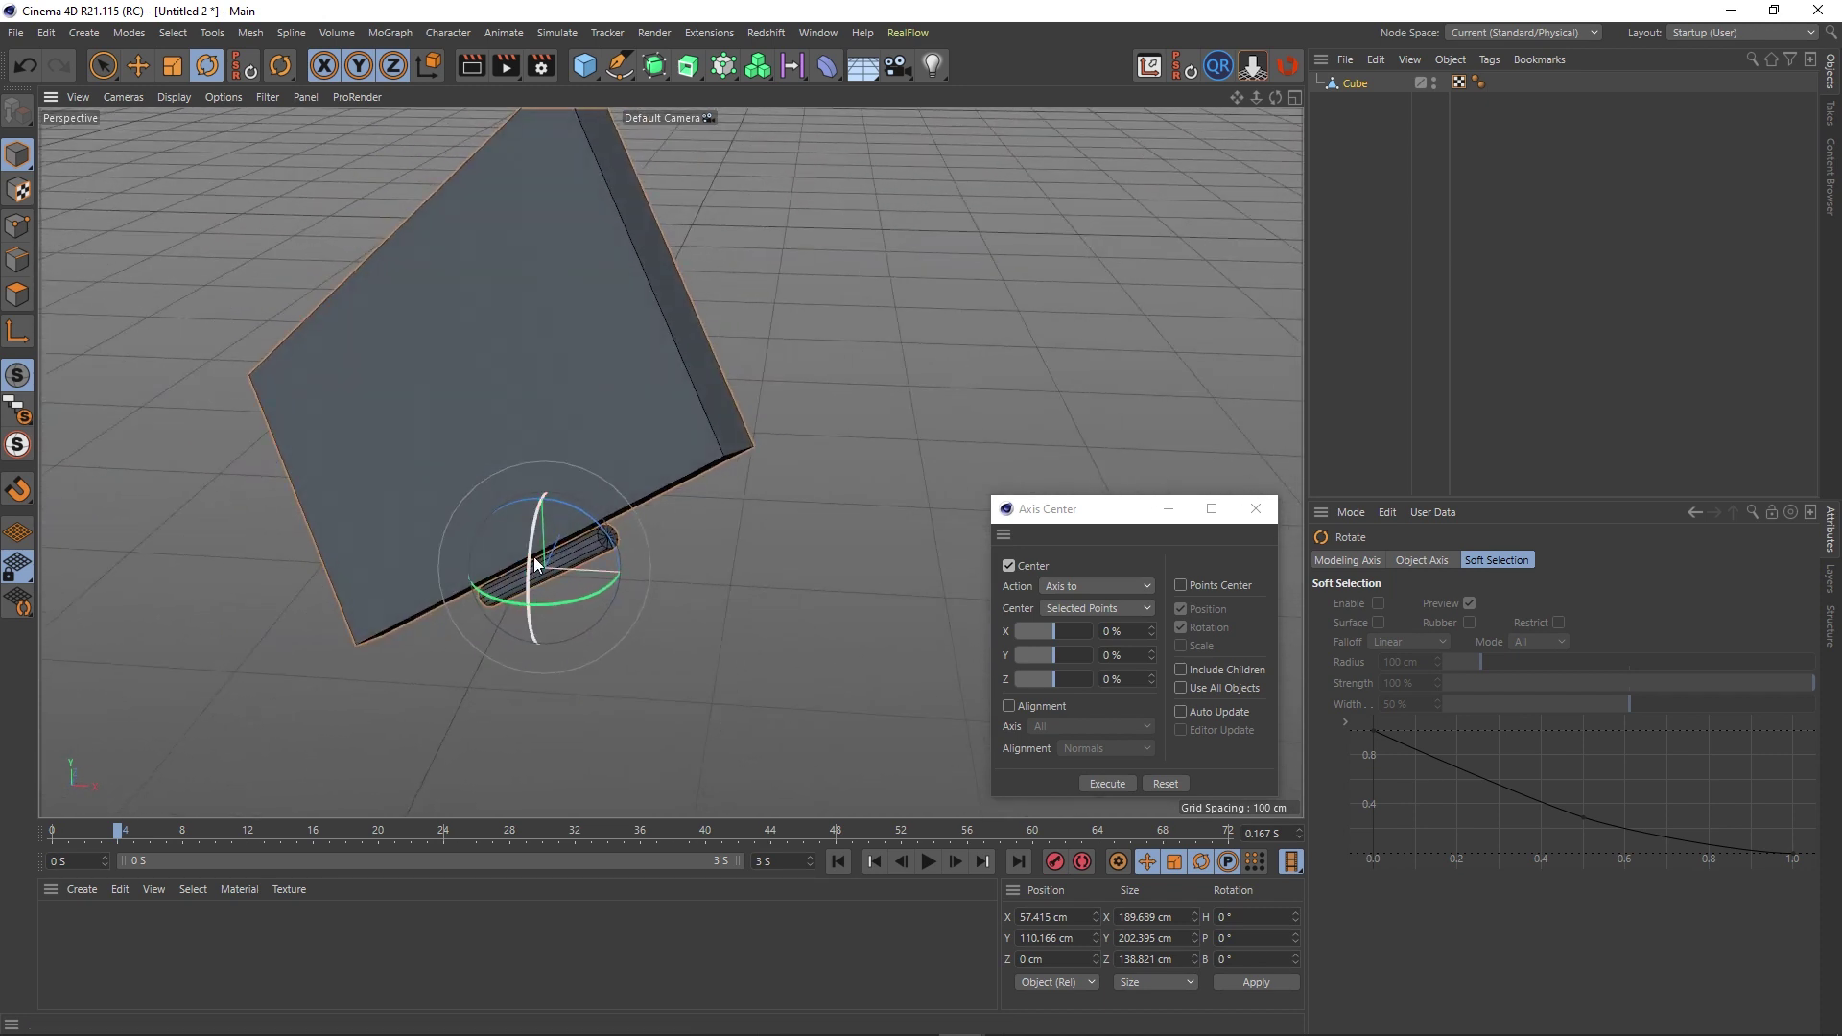
left_click_drag(533, 549, 571, 564)
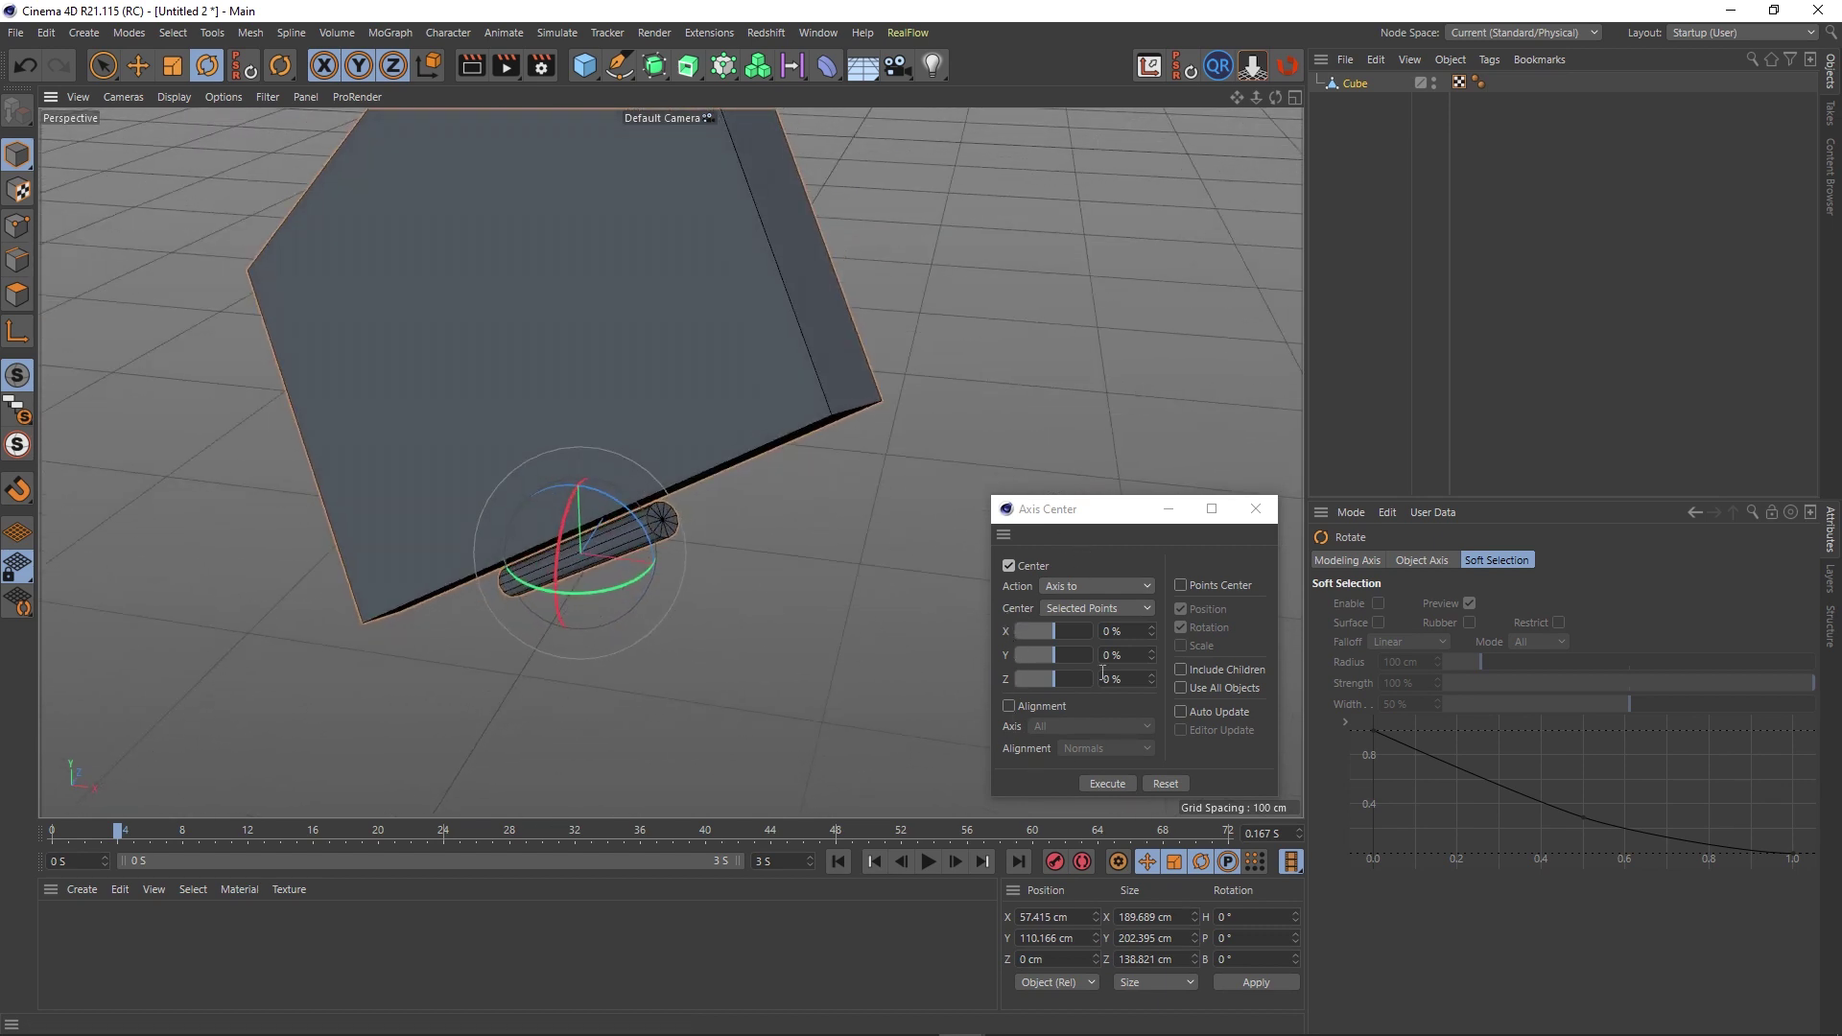
Turn off Center and enable Alignment in the Axis Center, reviewing the Axis and Alignment choices while keeping All and Normals.
left_click(1008, 566)
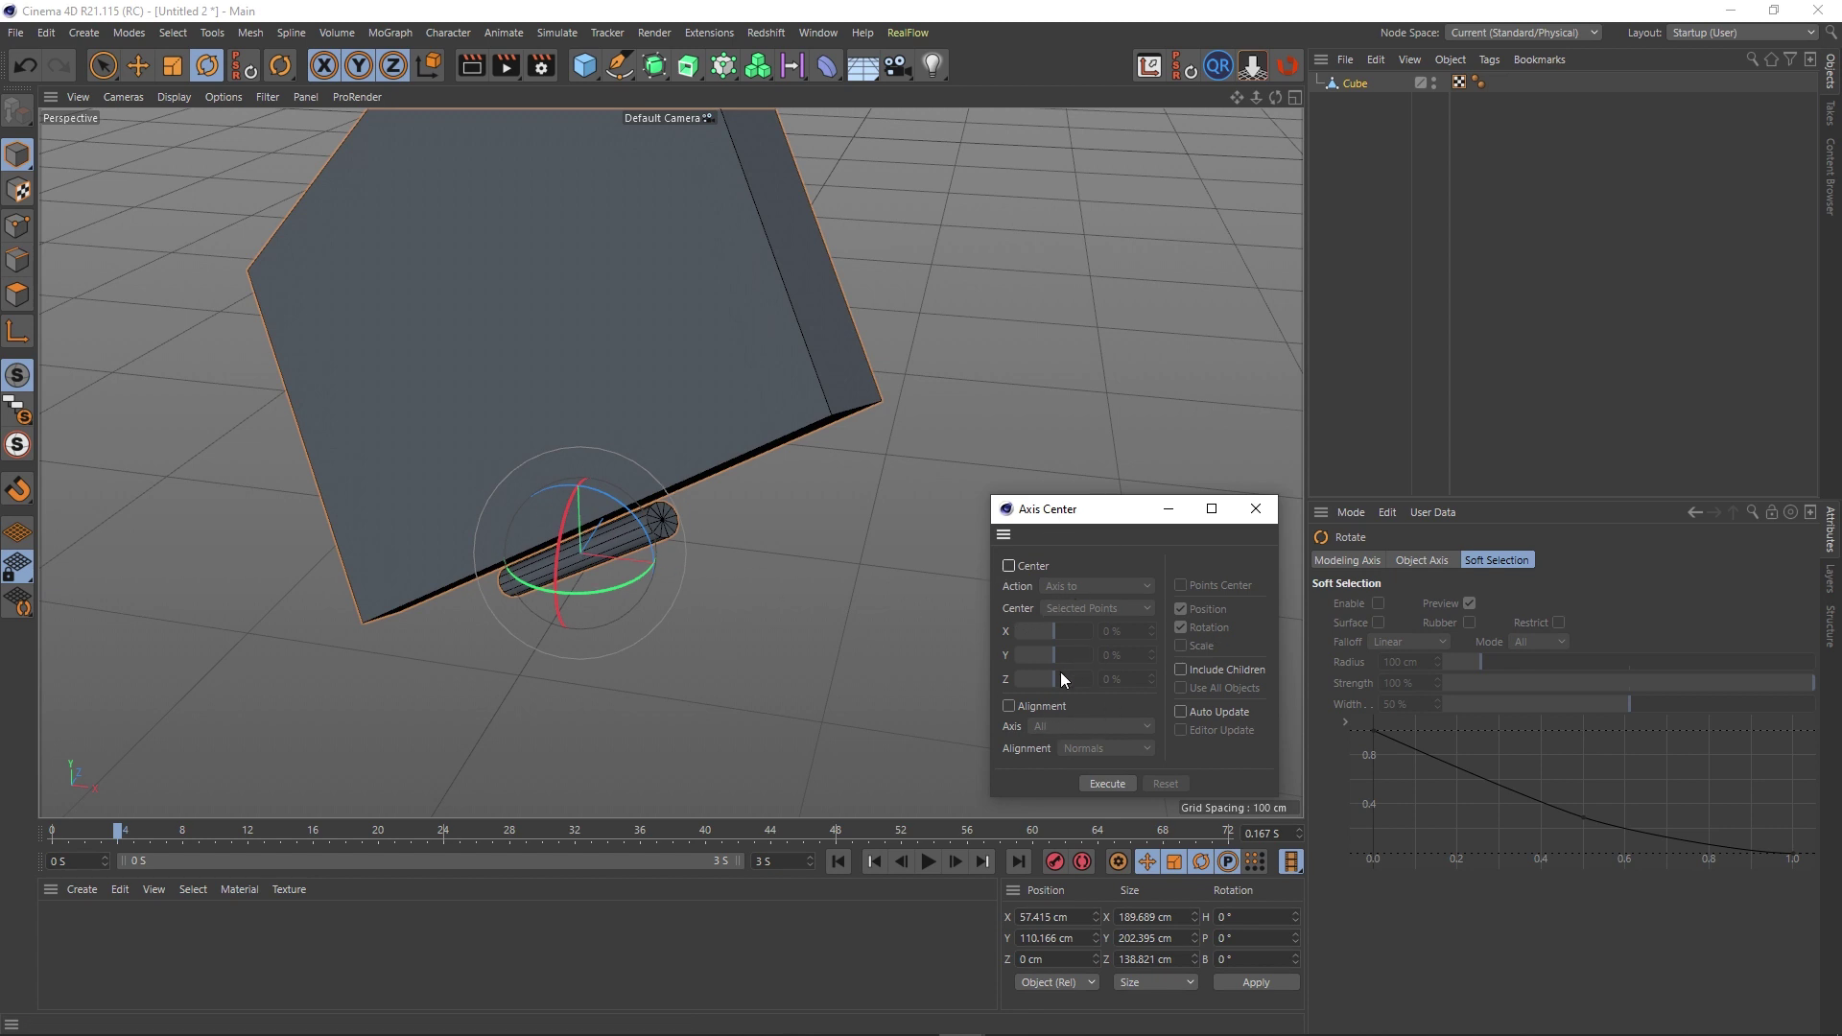
left_click(1008, 706)
left_click(1051, 729)
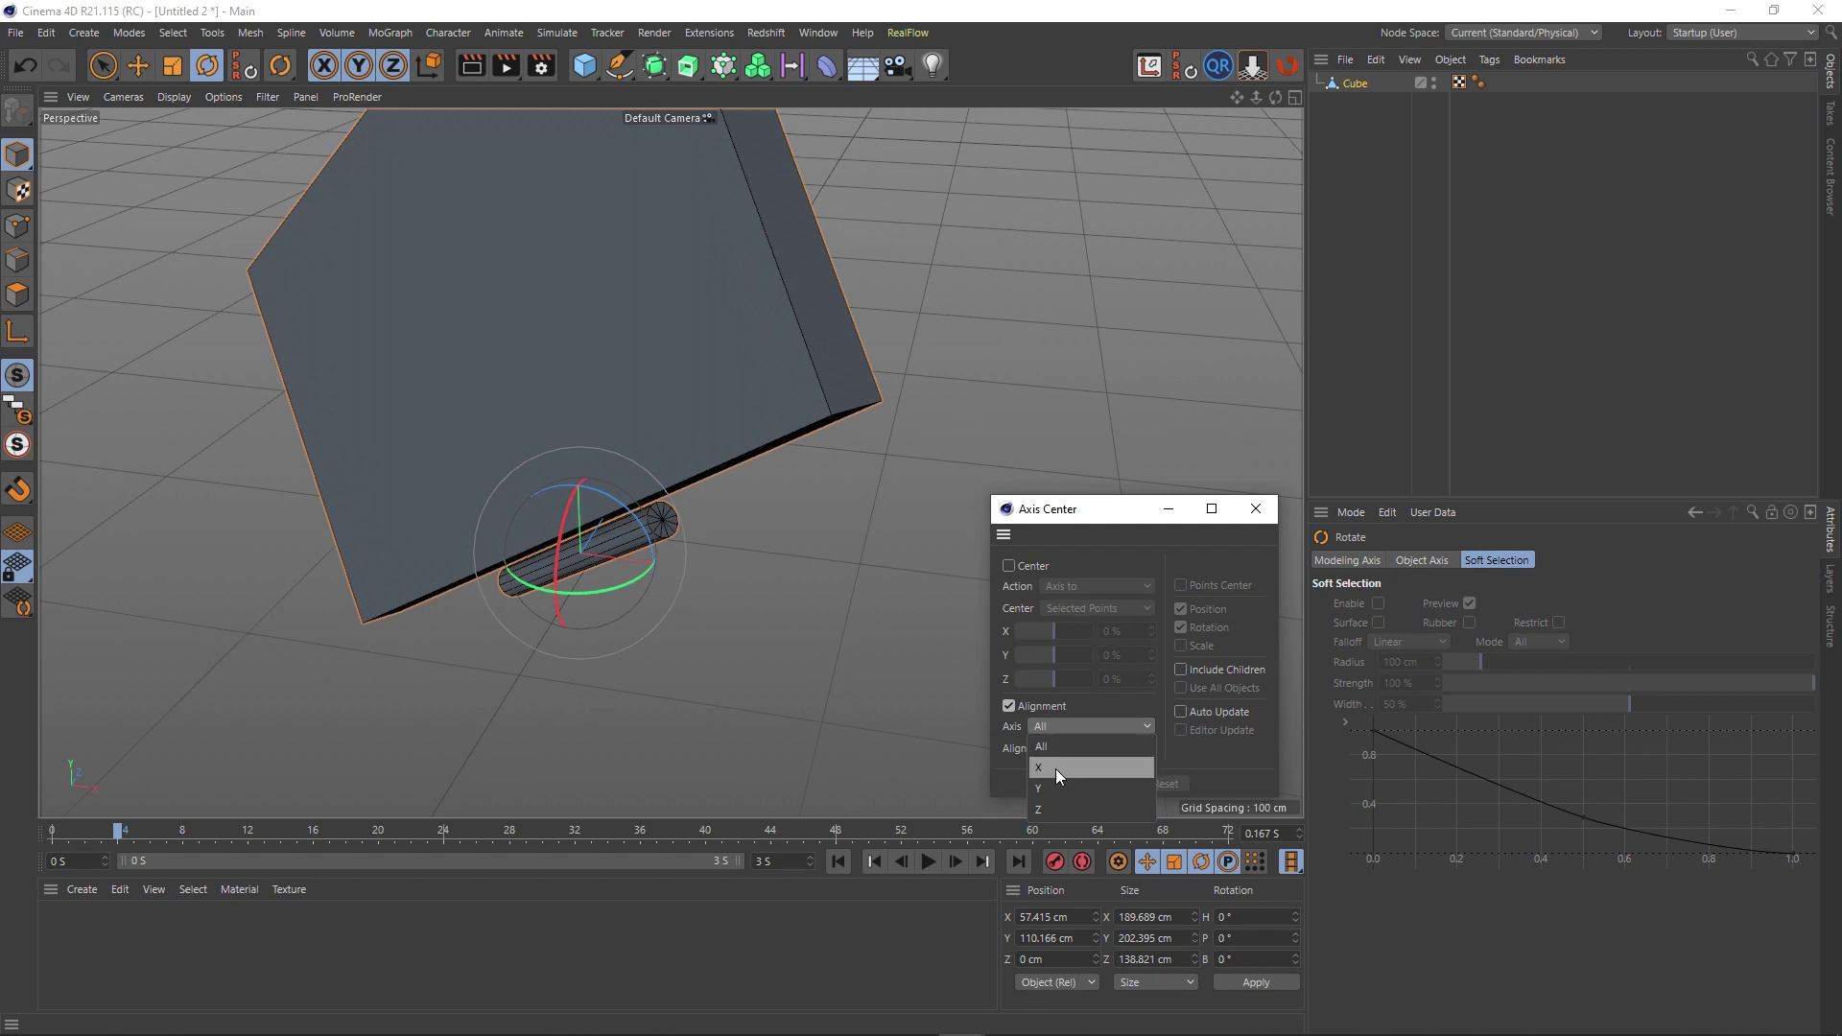
left_click(1055, 728)
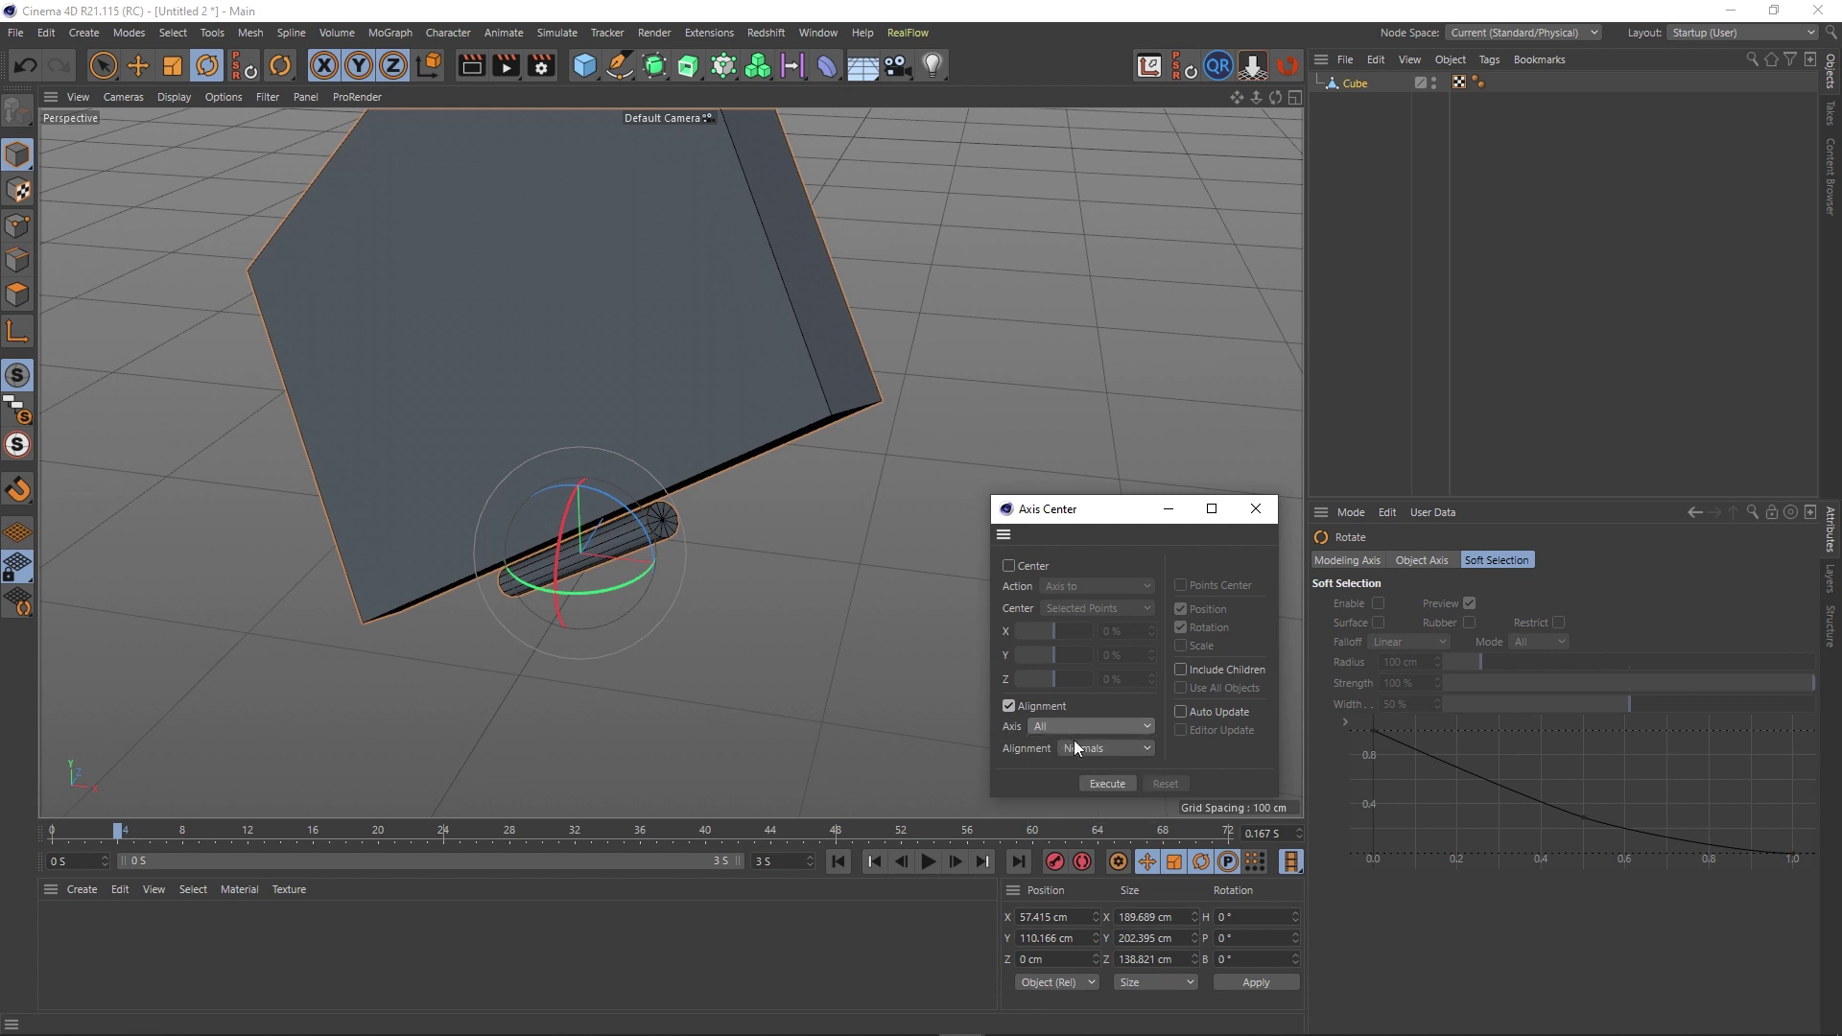
left_click(1074, 748)
left_click(1075, 748)
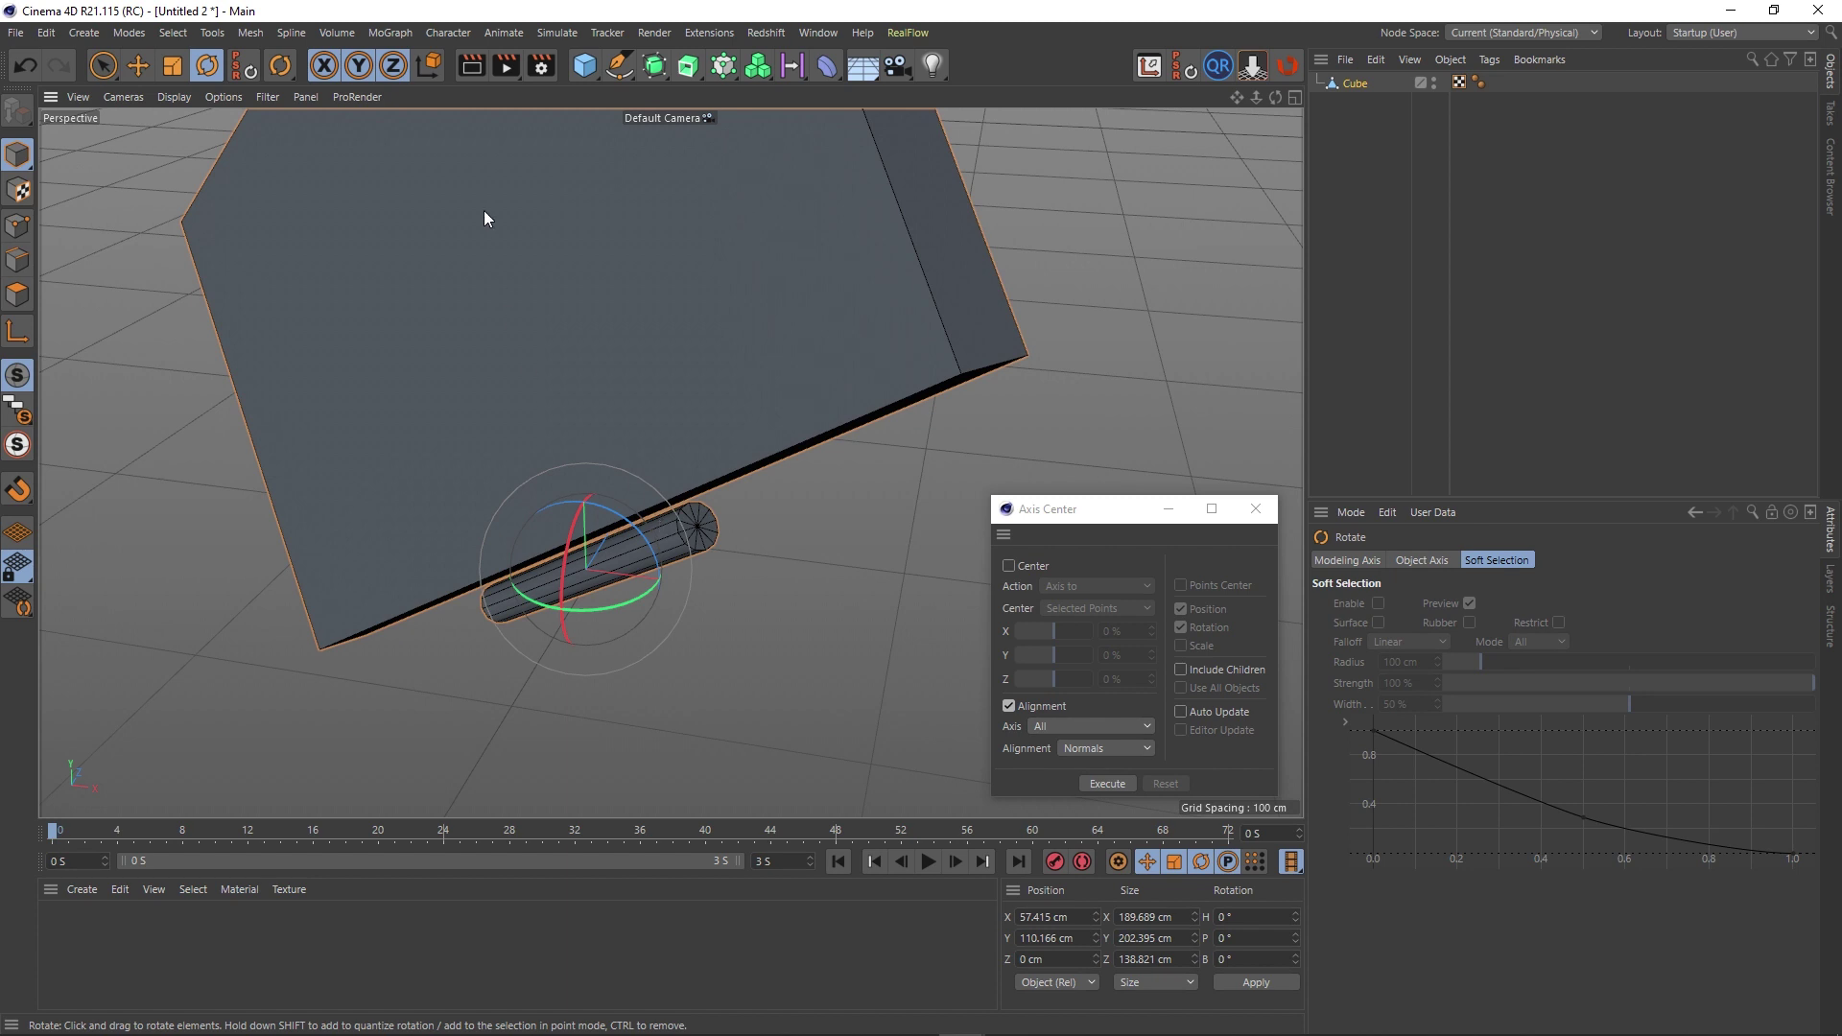
Toggle the coordinate system to World and back to Object, and set the Axis Center's Alignment type to Selected Edge.
left_click(427, 71)
left_click(422, 67)
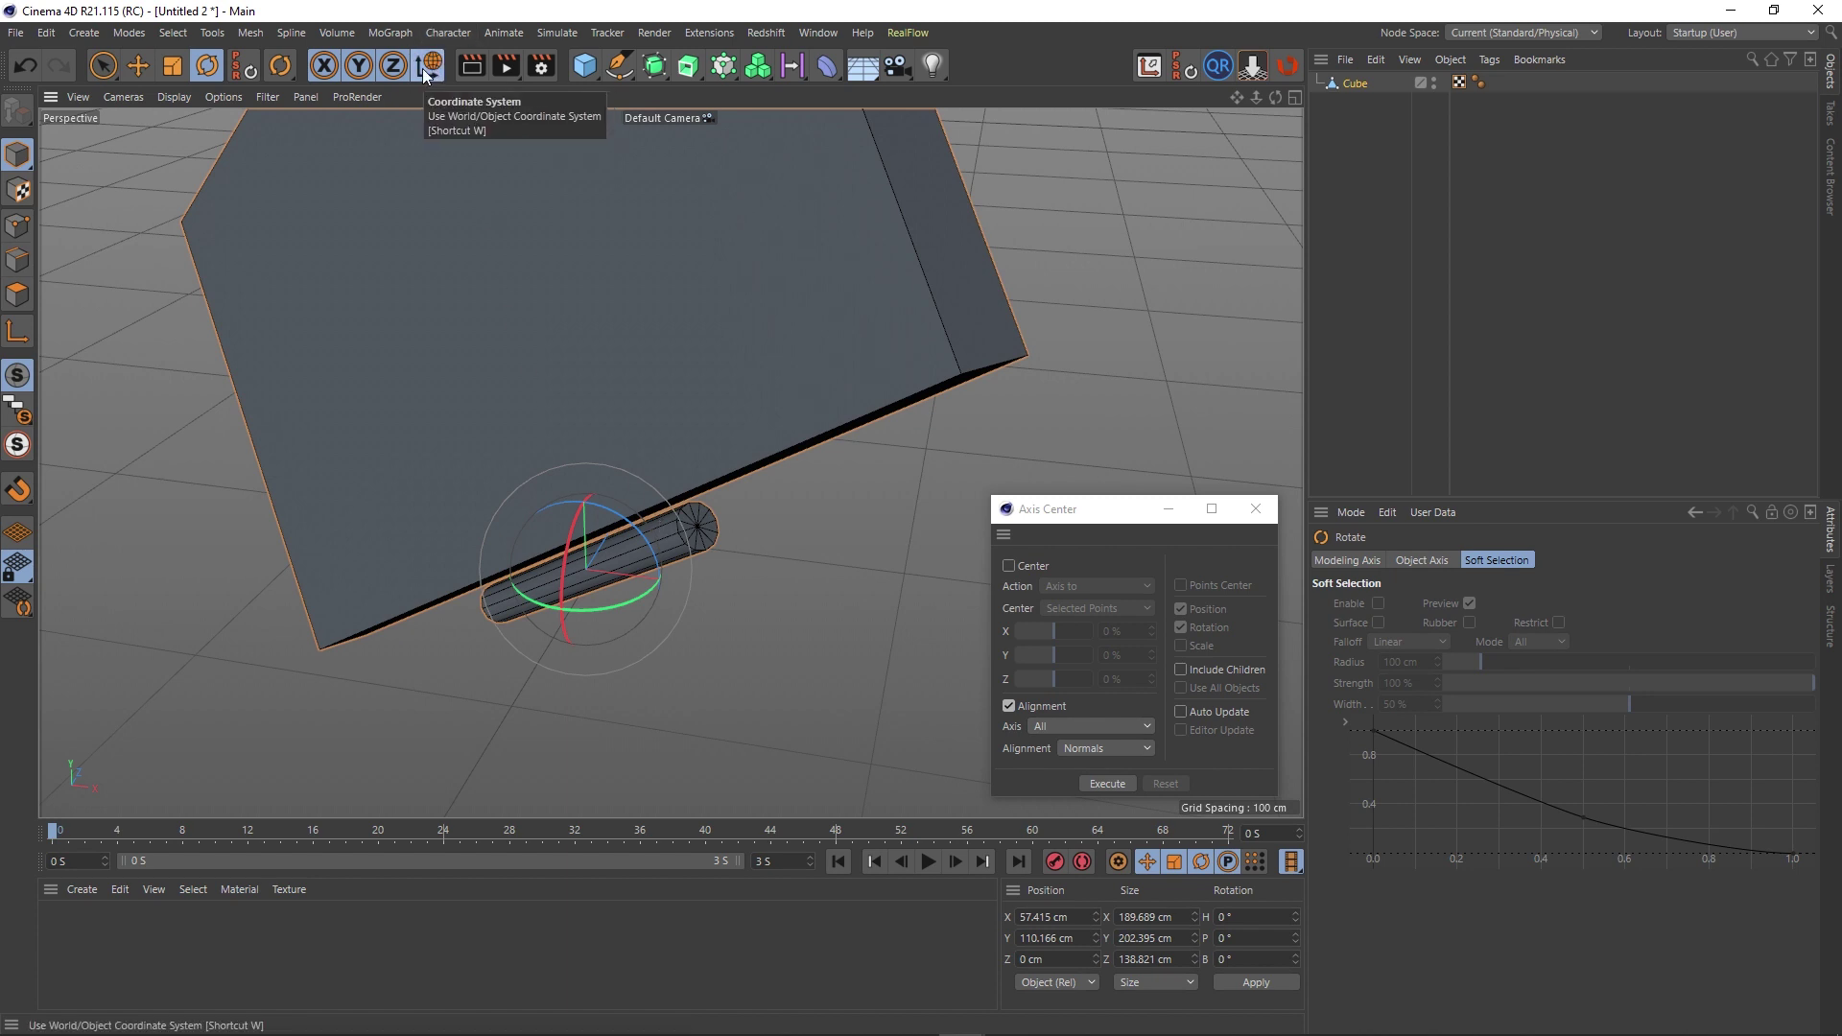
left_click_drag(534, 445, 587, 514, "alt")
left_click(1077, 749)
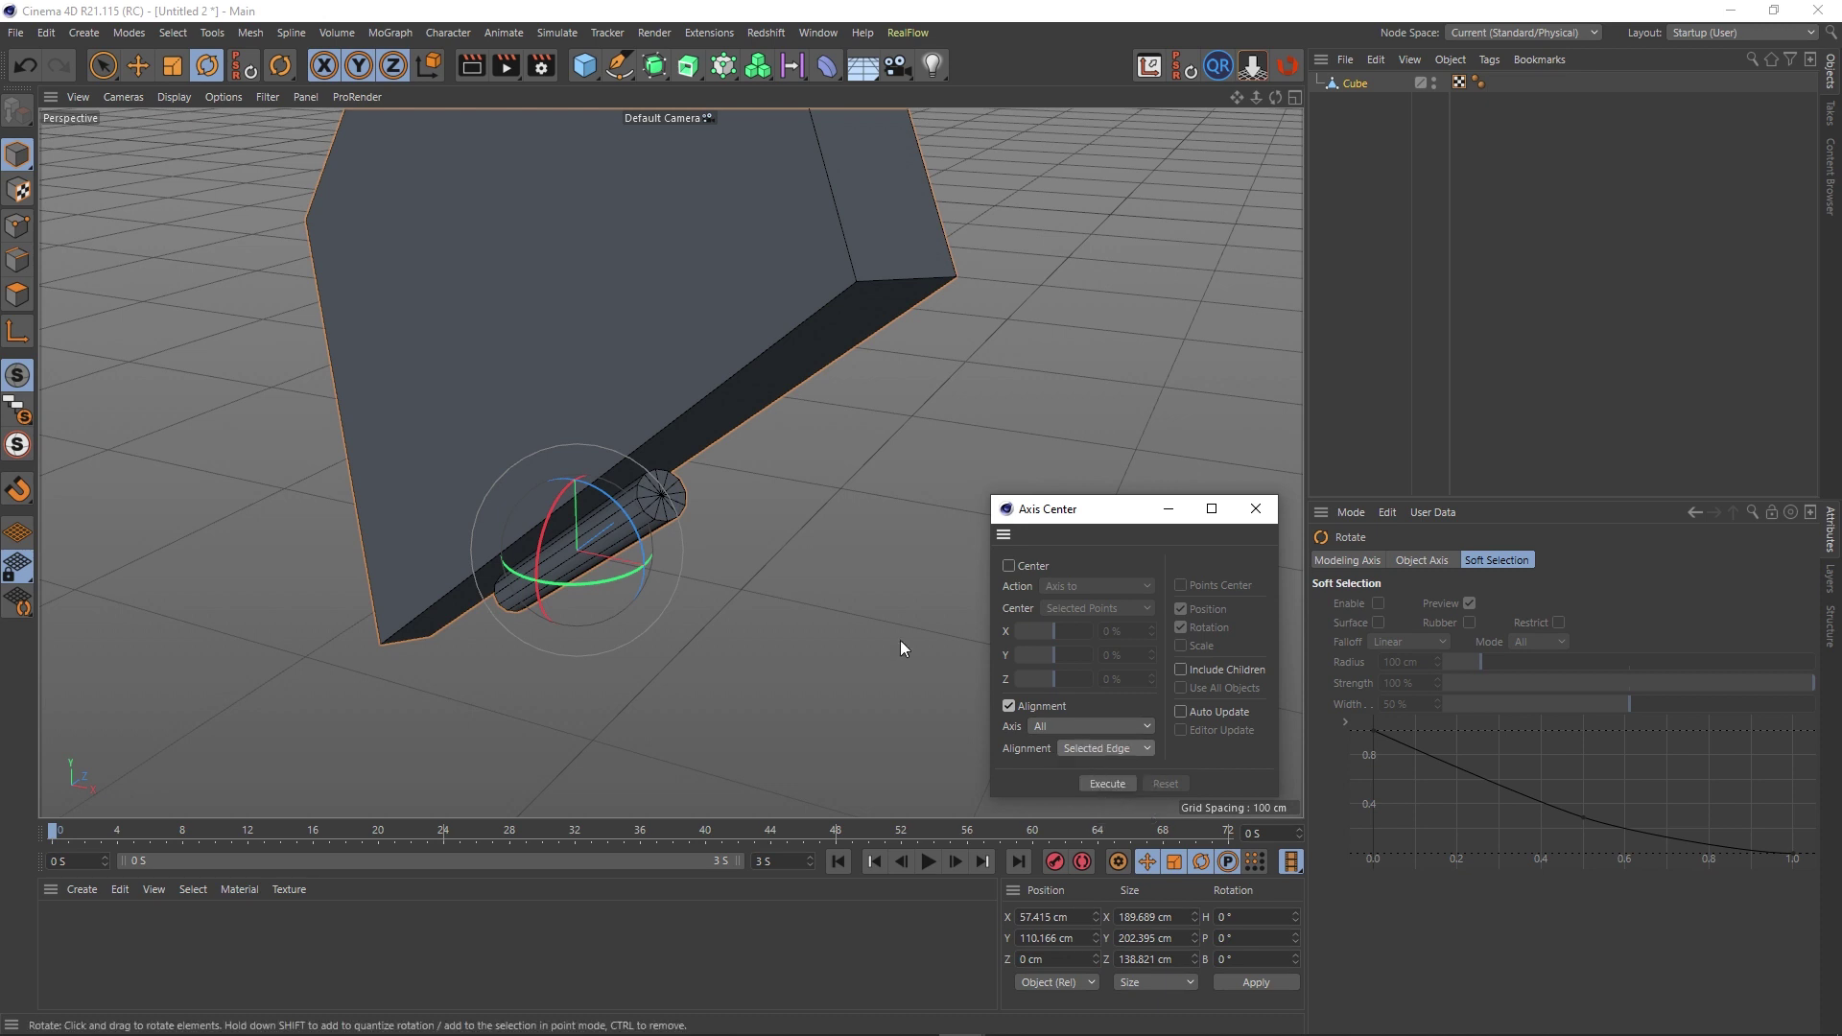
left_click_drag(572, 516, 573, 472, "alt")
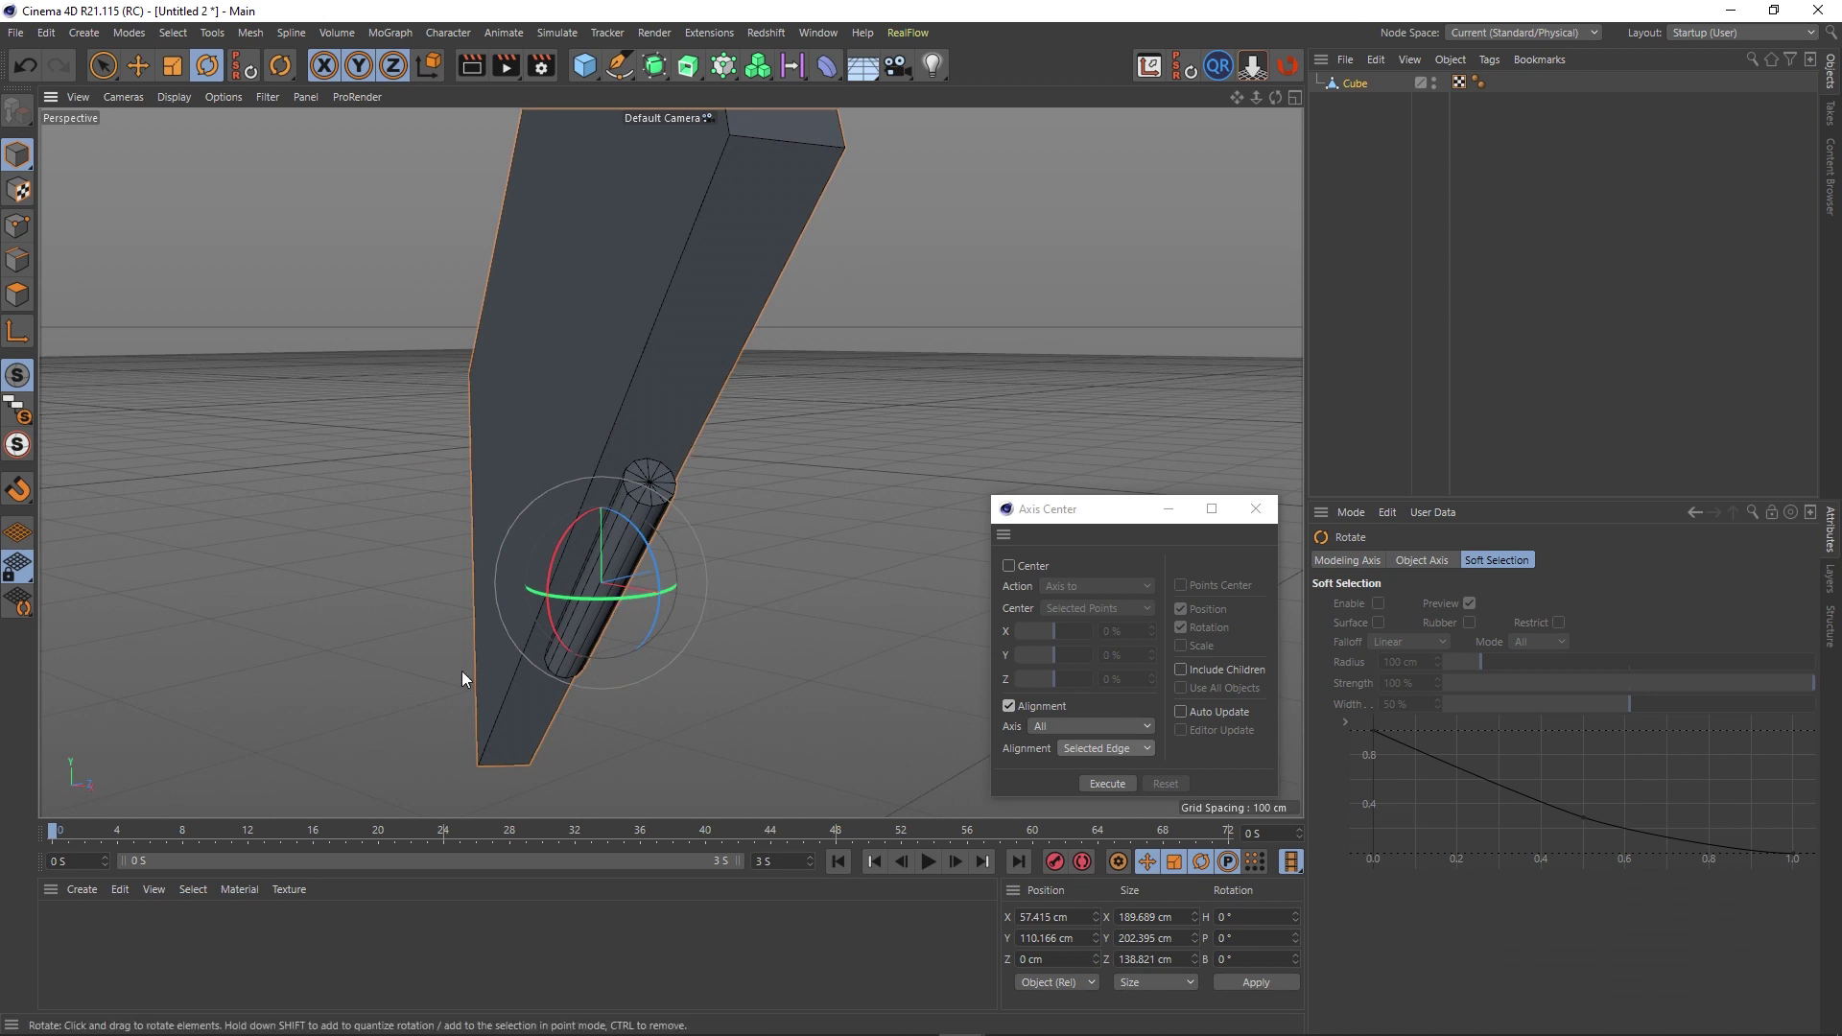
Select one lengthwise edge of the hinge cylinder and execute the Selected Edge alignment on all axes from Model mode.
left_click(17, 259)
scroll(652, 537, "up", 3)
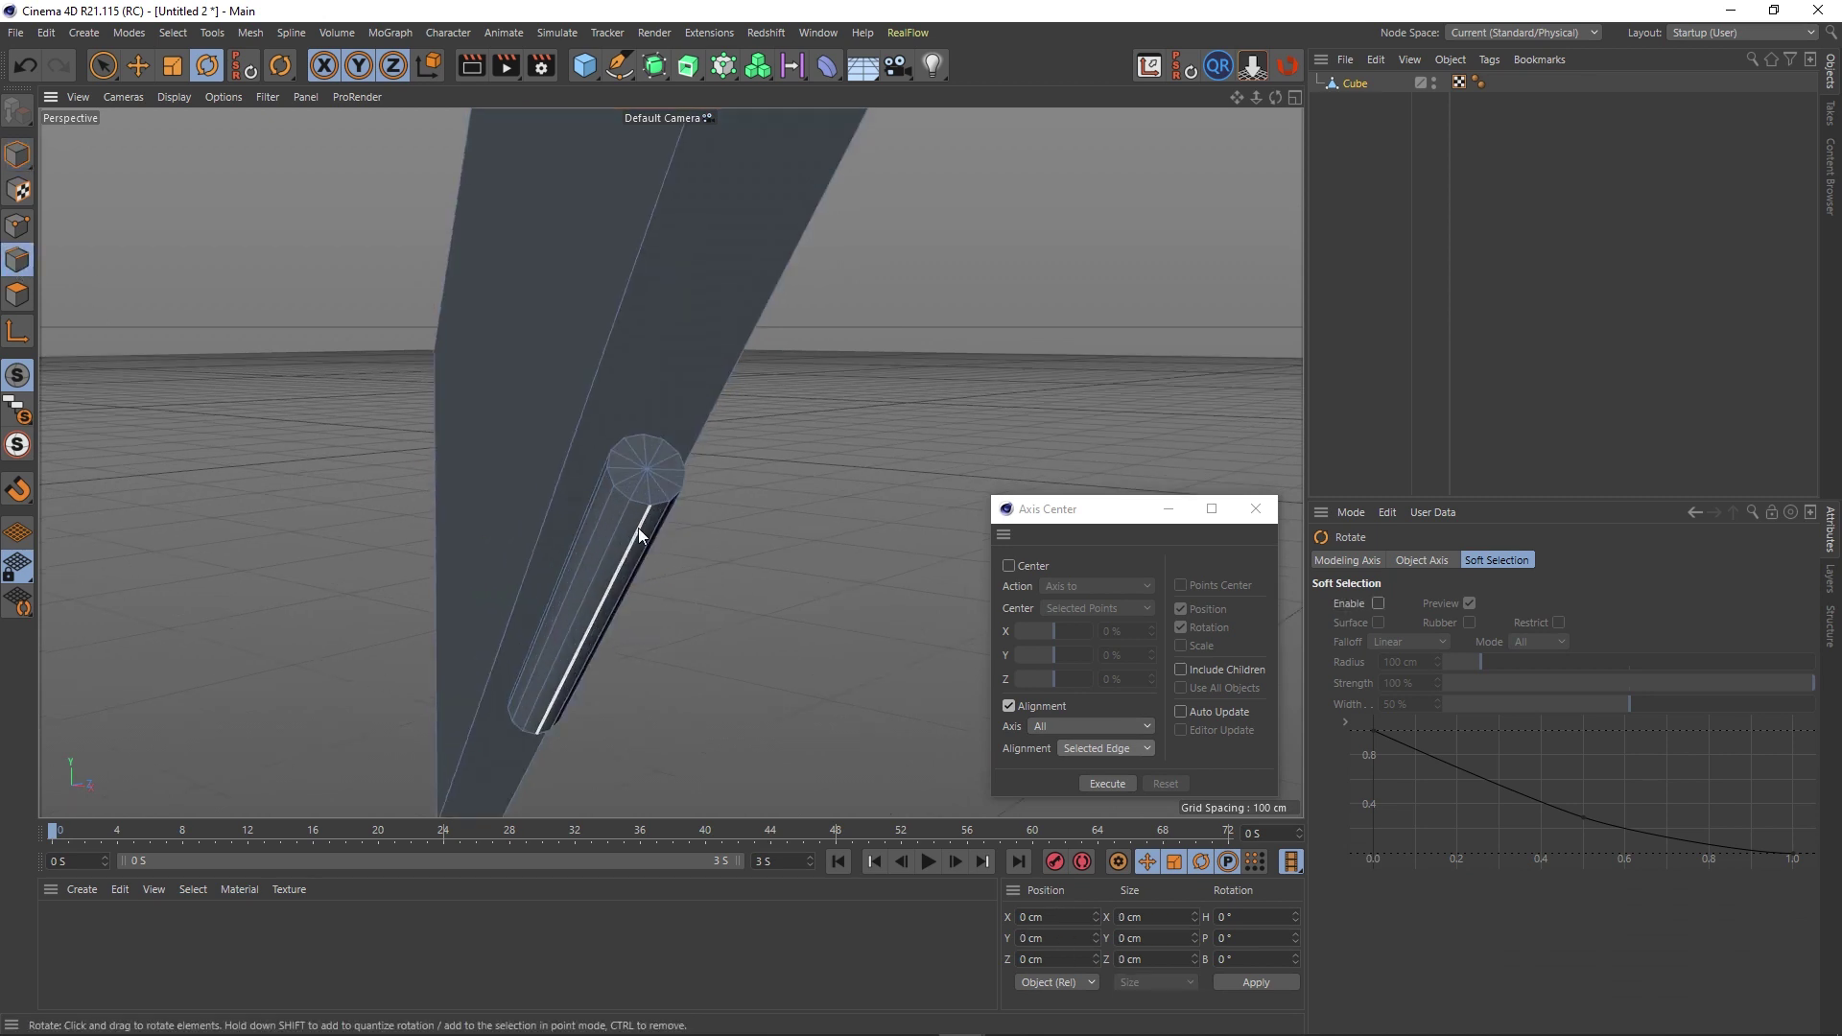
left_click(633, 533)
left_click_drag(633, 531, 754, 658, "alt")
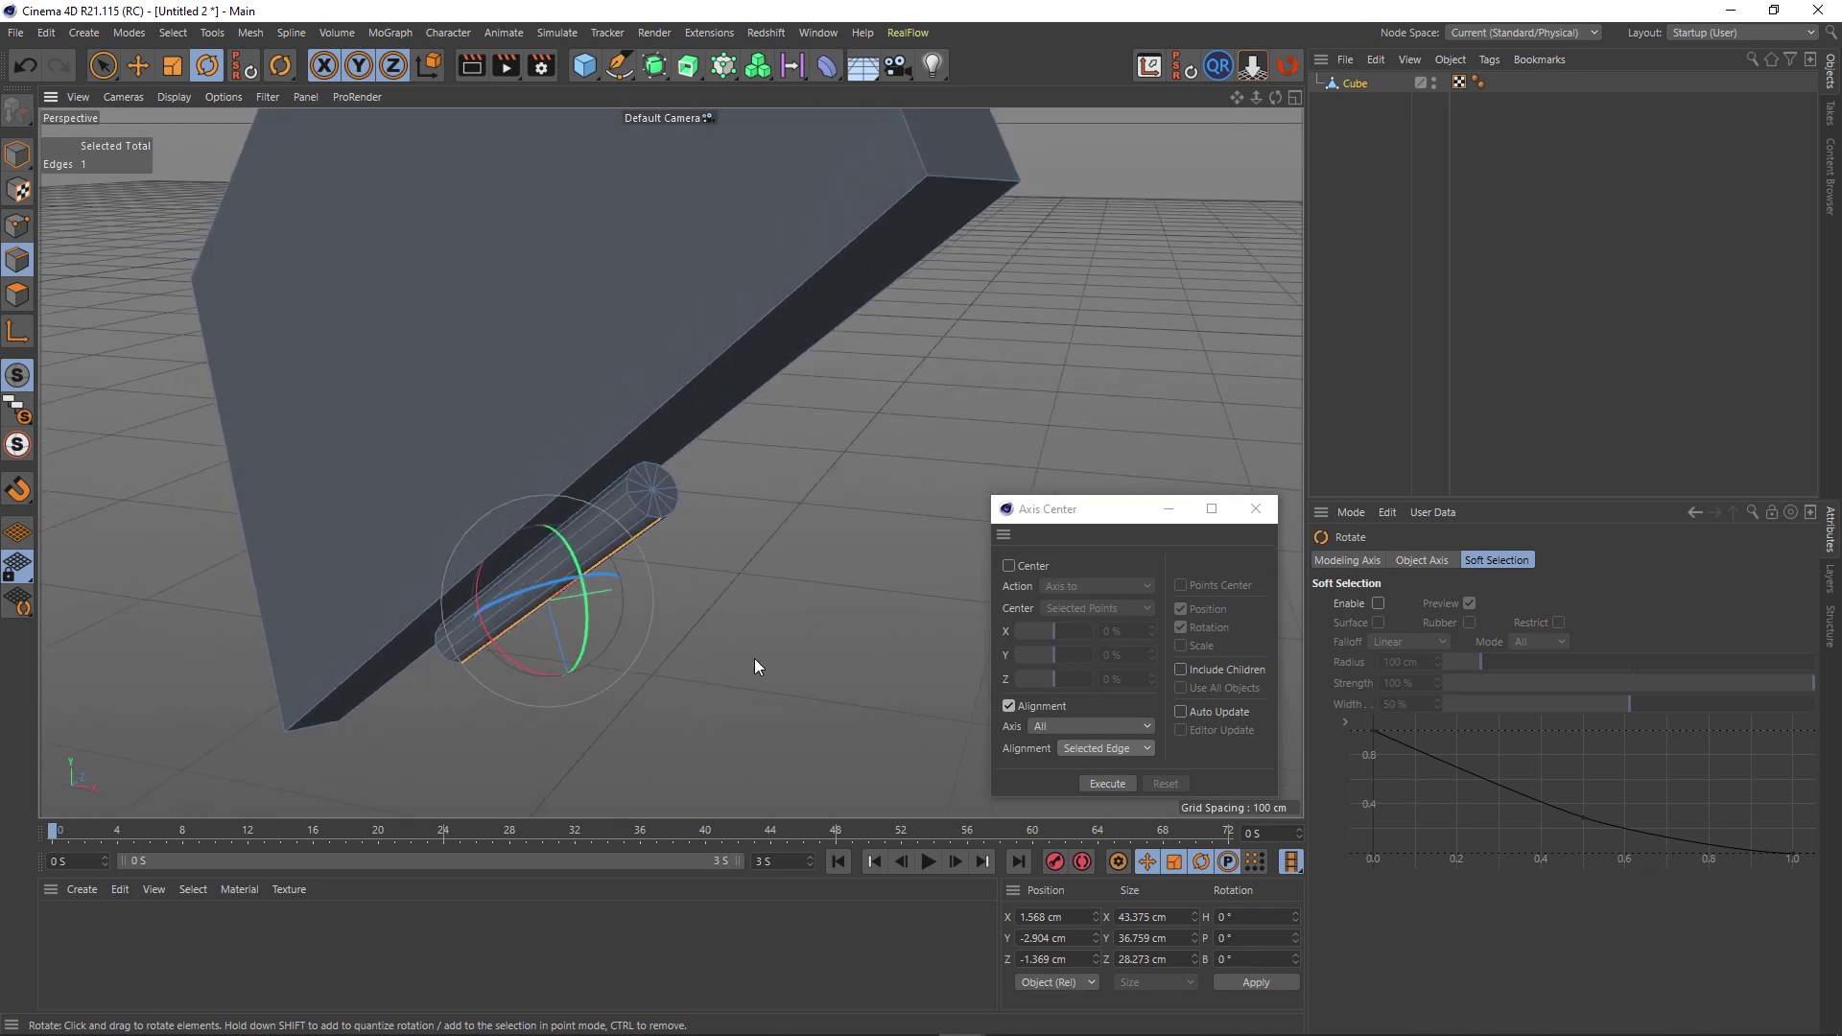
left_click(18, 156)
left_click(1096, 782)
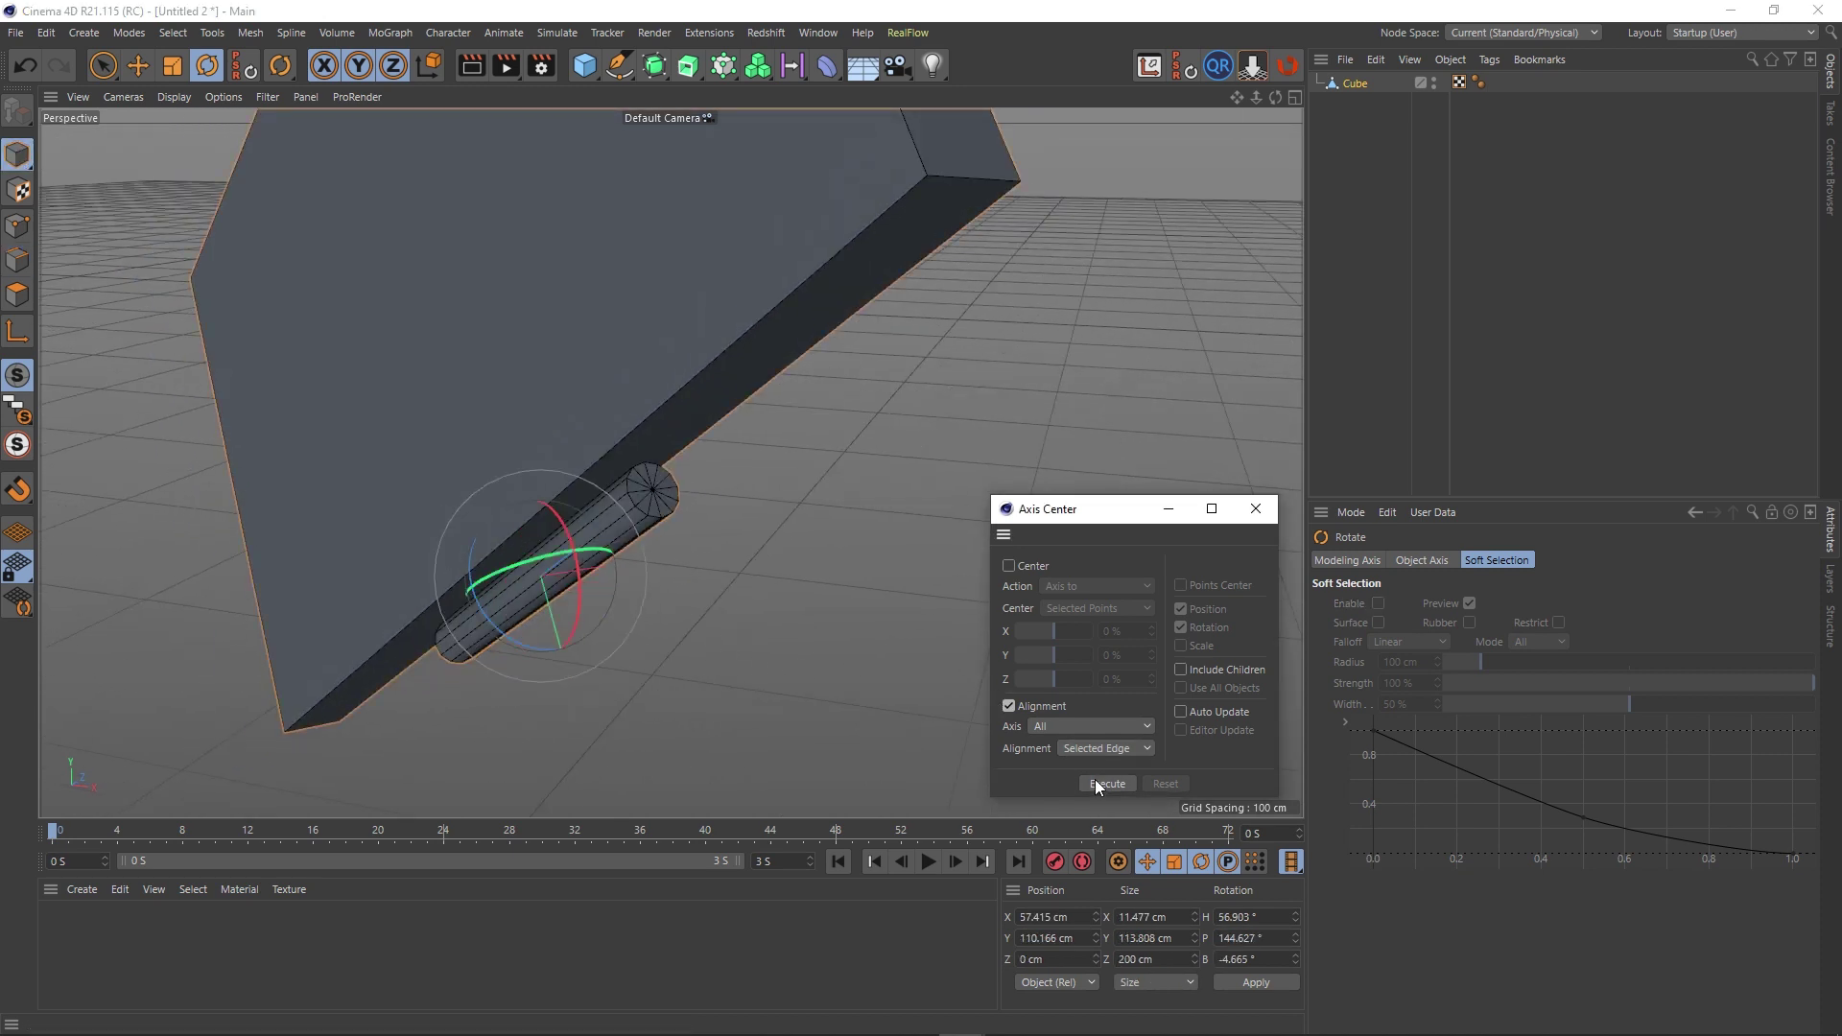
mouse_move(604, 559)
left_mouse_down("alt")
mouse_move(879, 487)
mouse_move(764, 514)
left_mouse_up("alt")
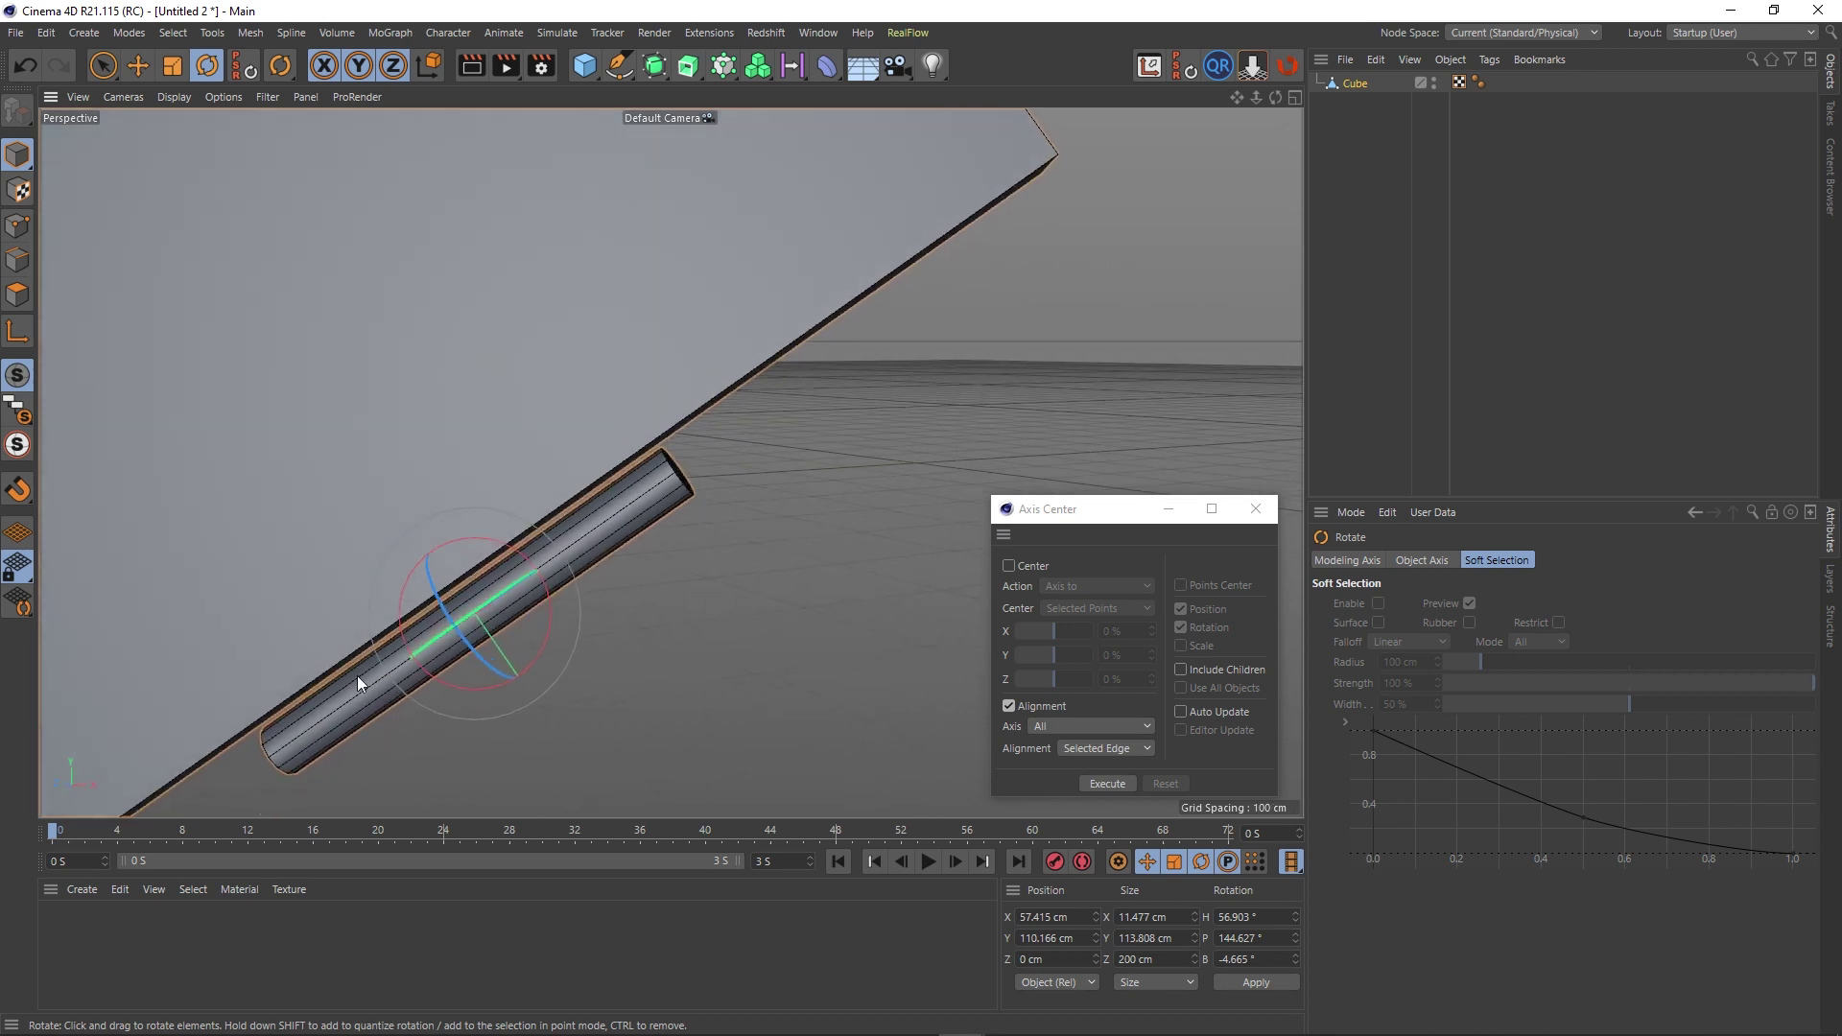
left_click_drag(451, 551, 527, 575, "alt")
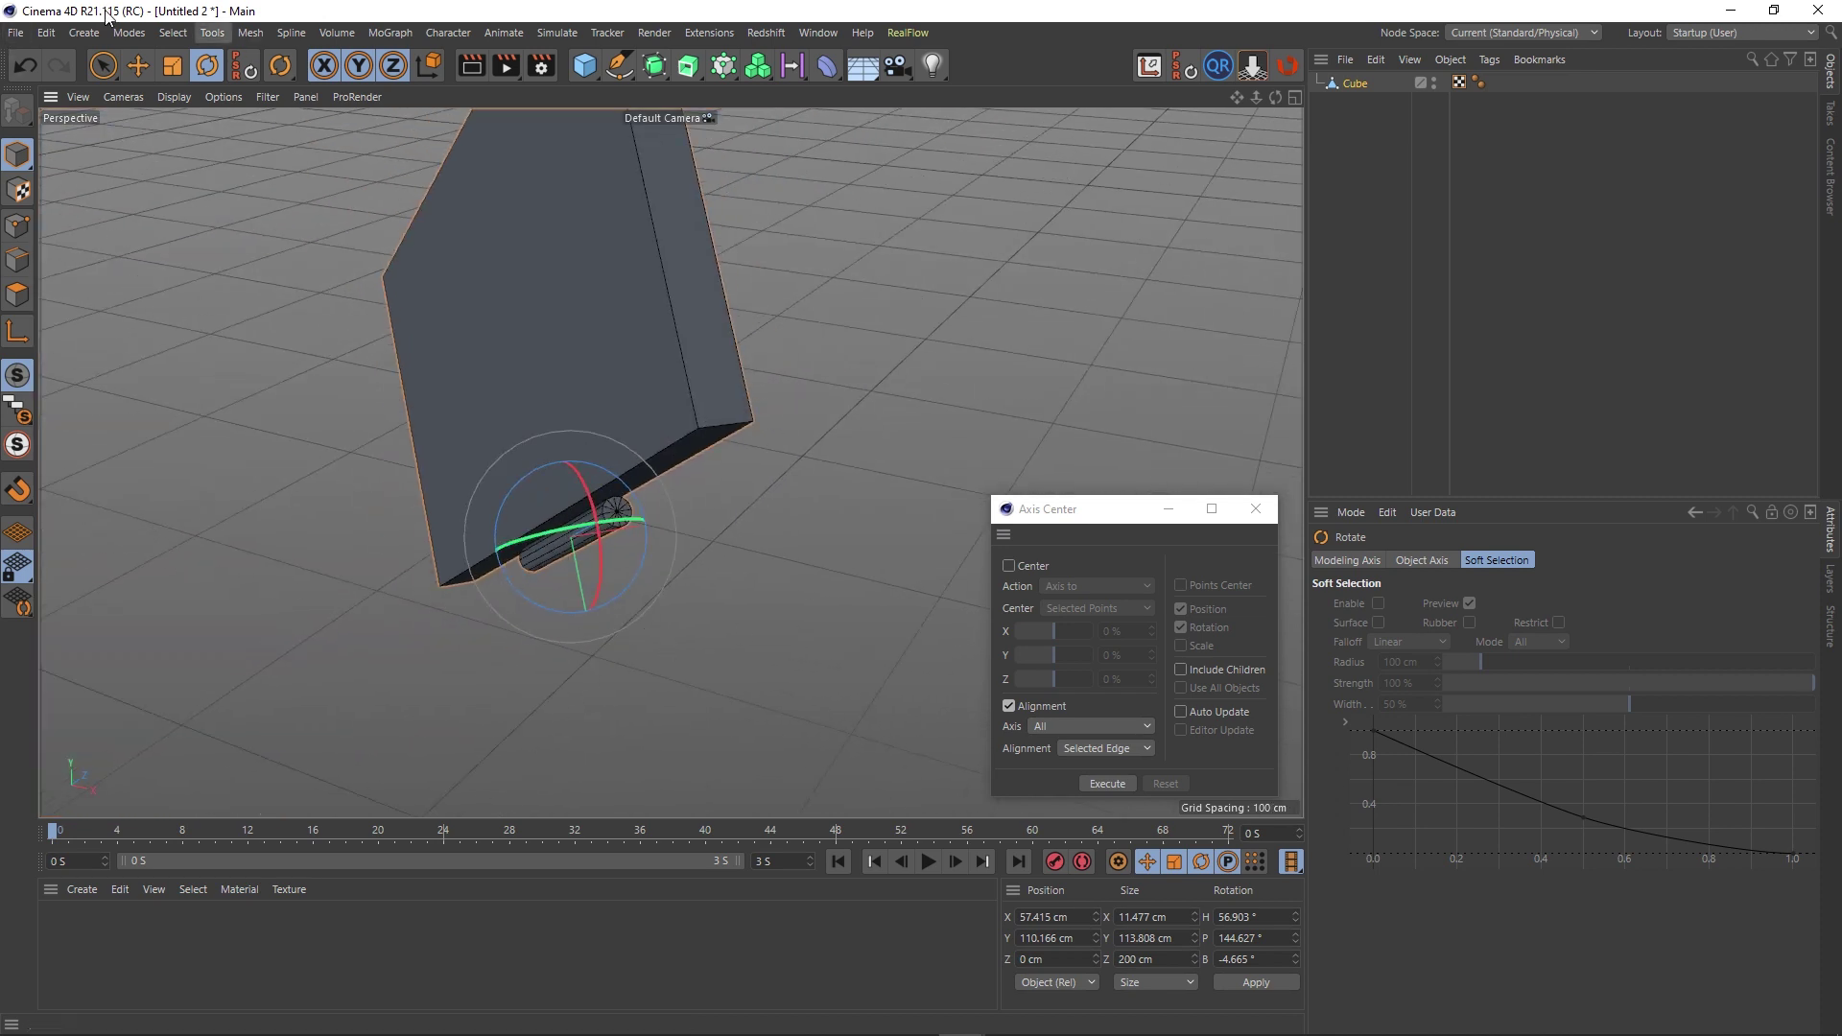
Examine with the Move tool which object axis runs along the hinge cylinder.
left_click(140, 66)
left_click_drag(670, 462, 641, 568, "alt")
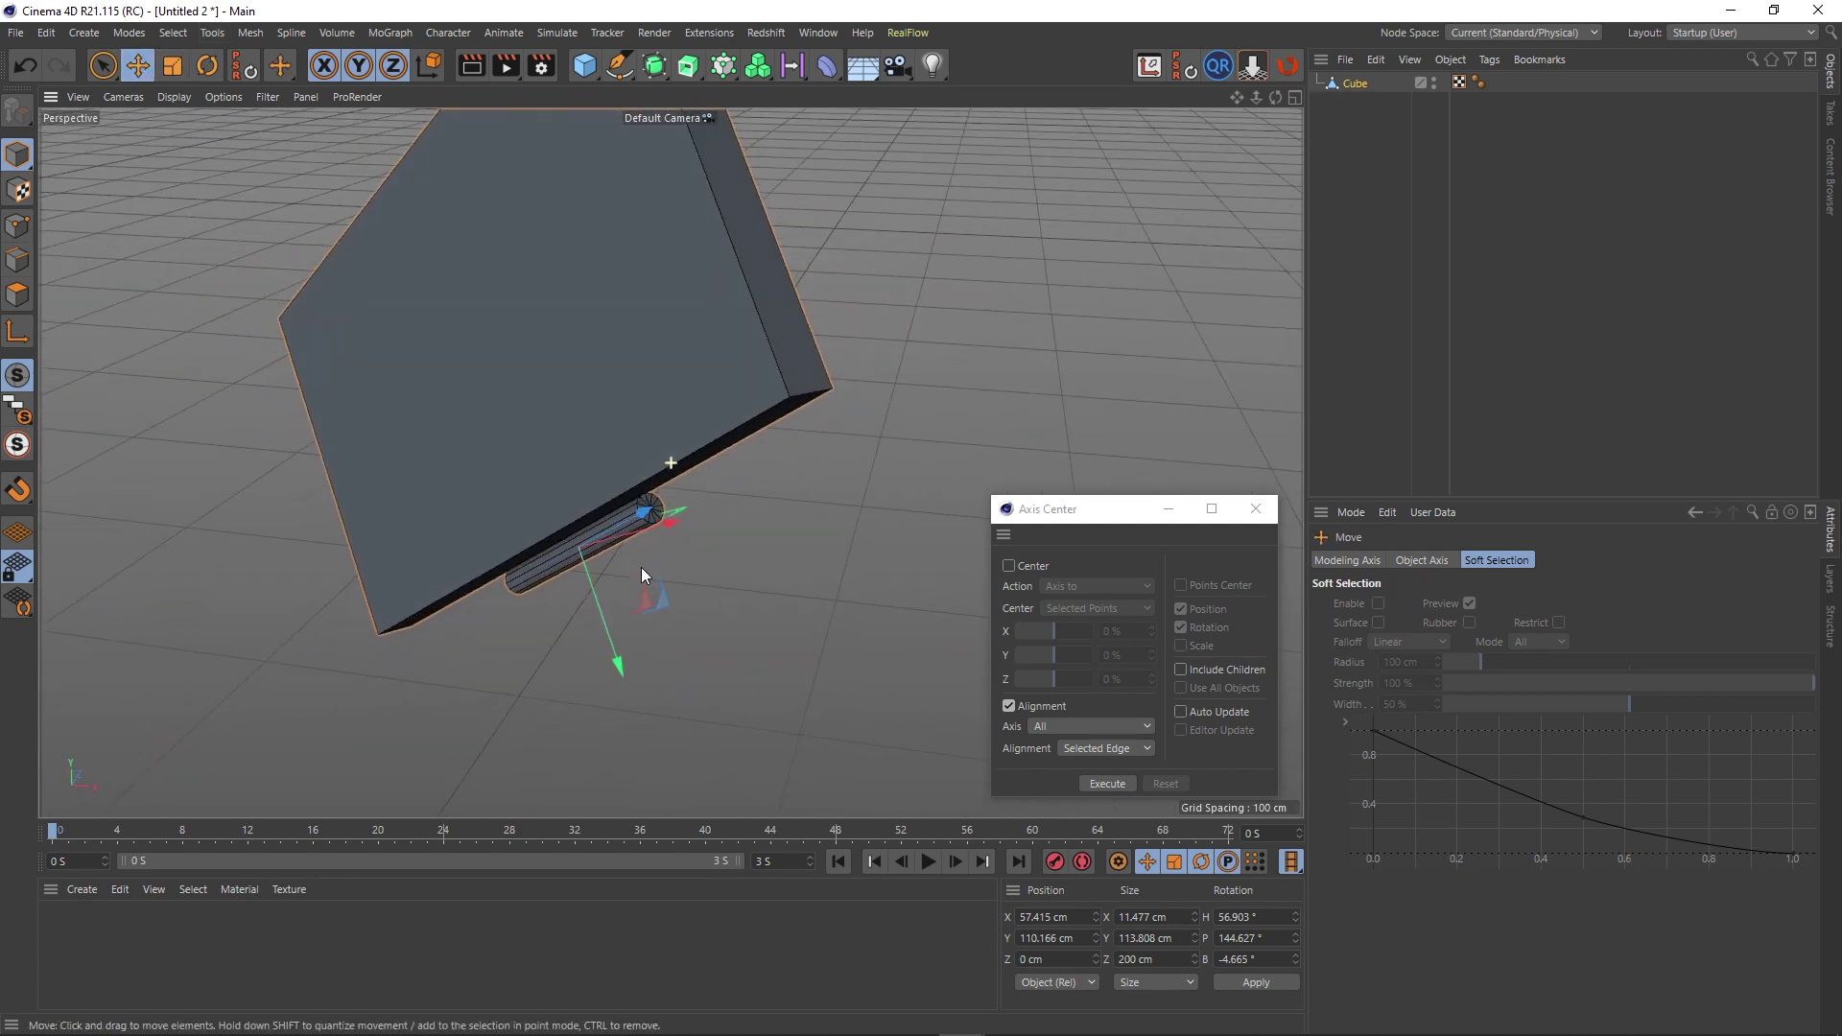
left_click(1057, 727)
left_click(1057, 726)
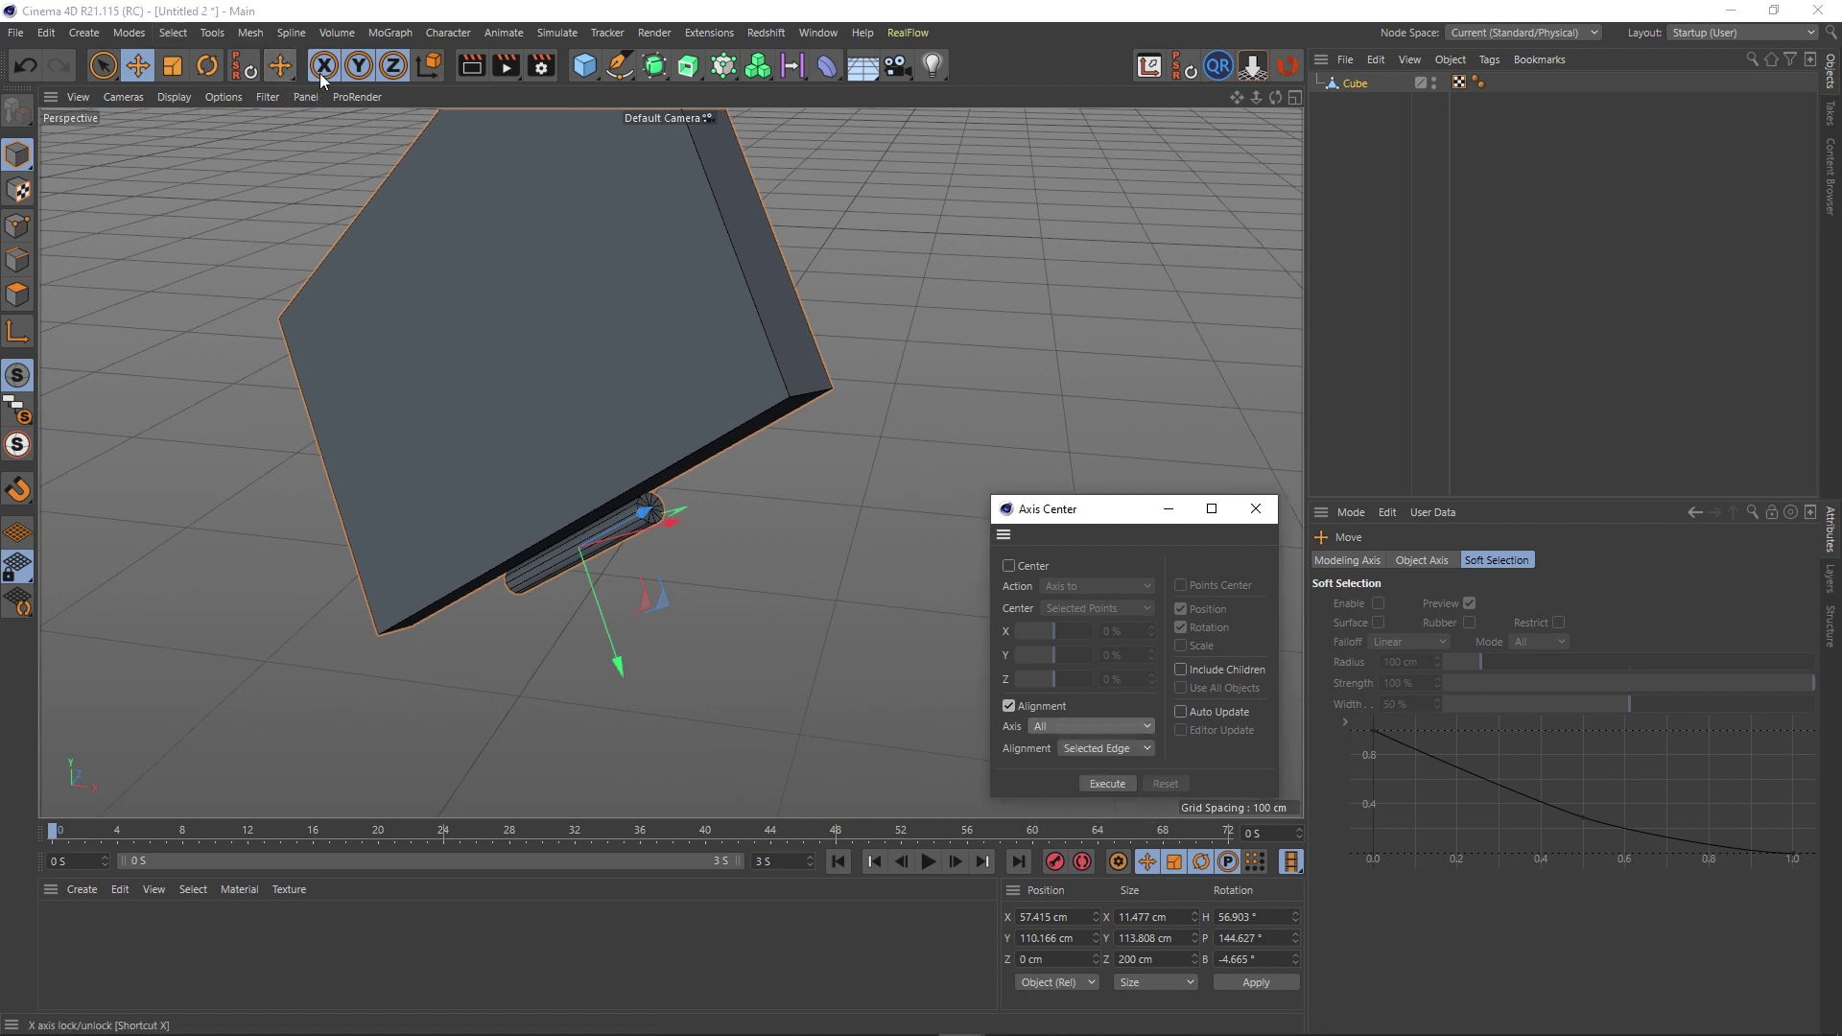
left_click(429, 67)
left_click(430, 67)
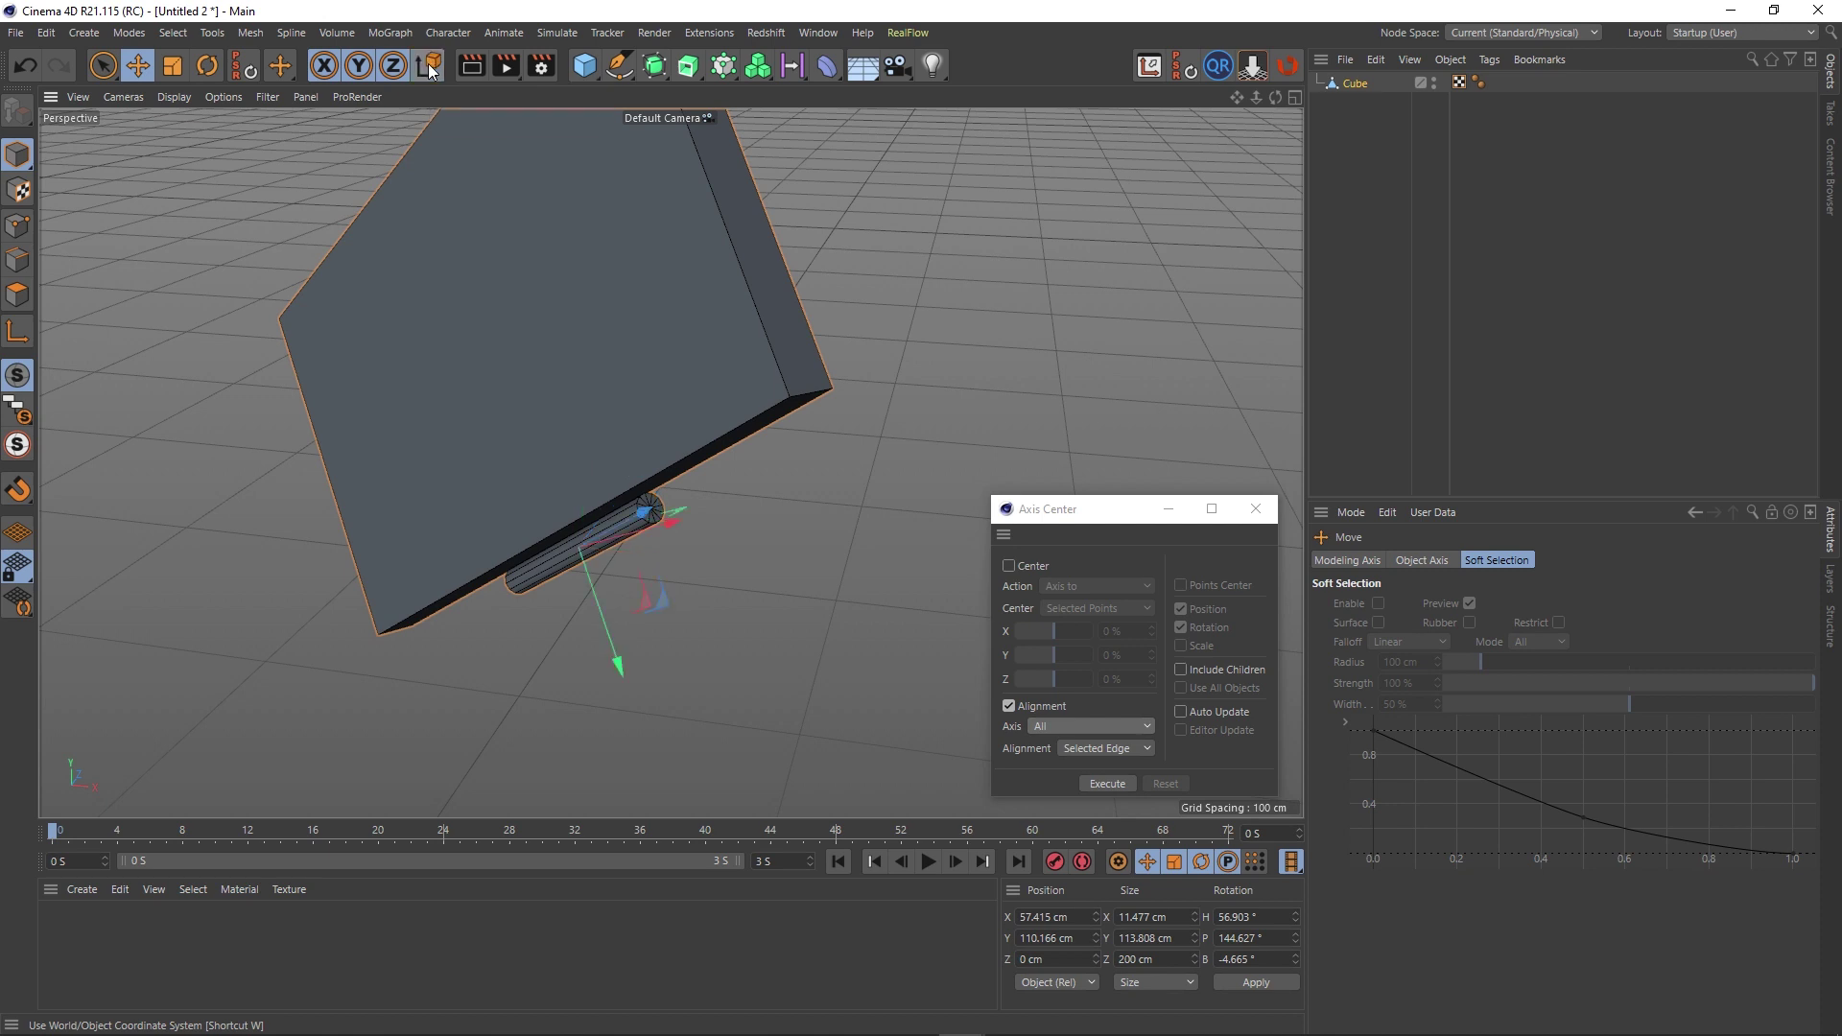
left_click_drag(556, 528, 117, 442, "alt")
left_click_drag(442, 476, 647, 491, "alt")
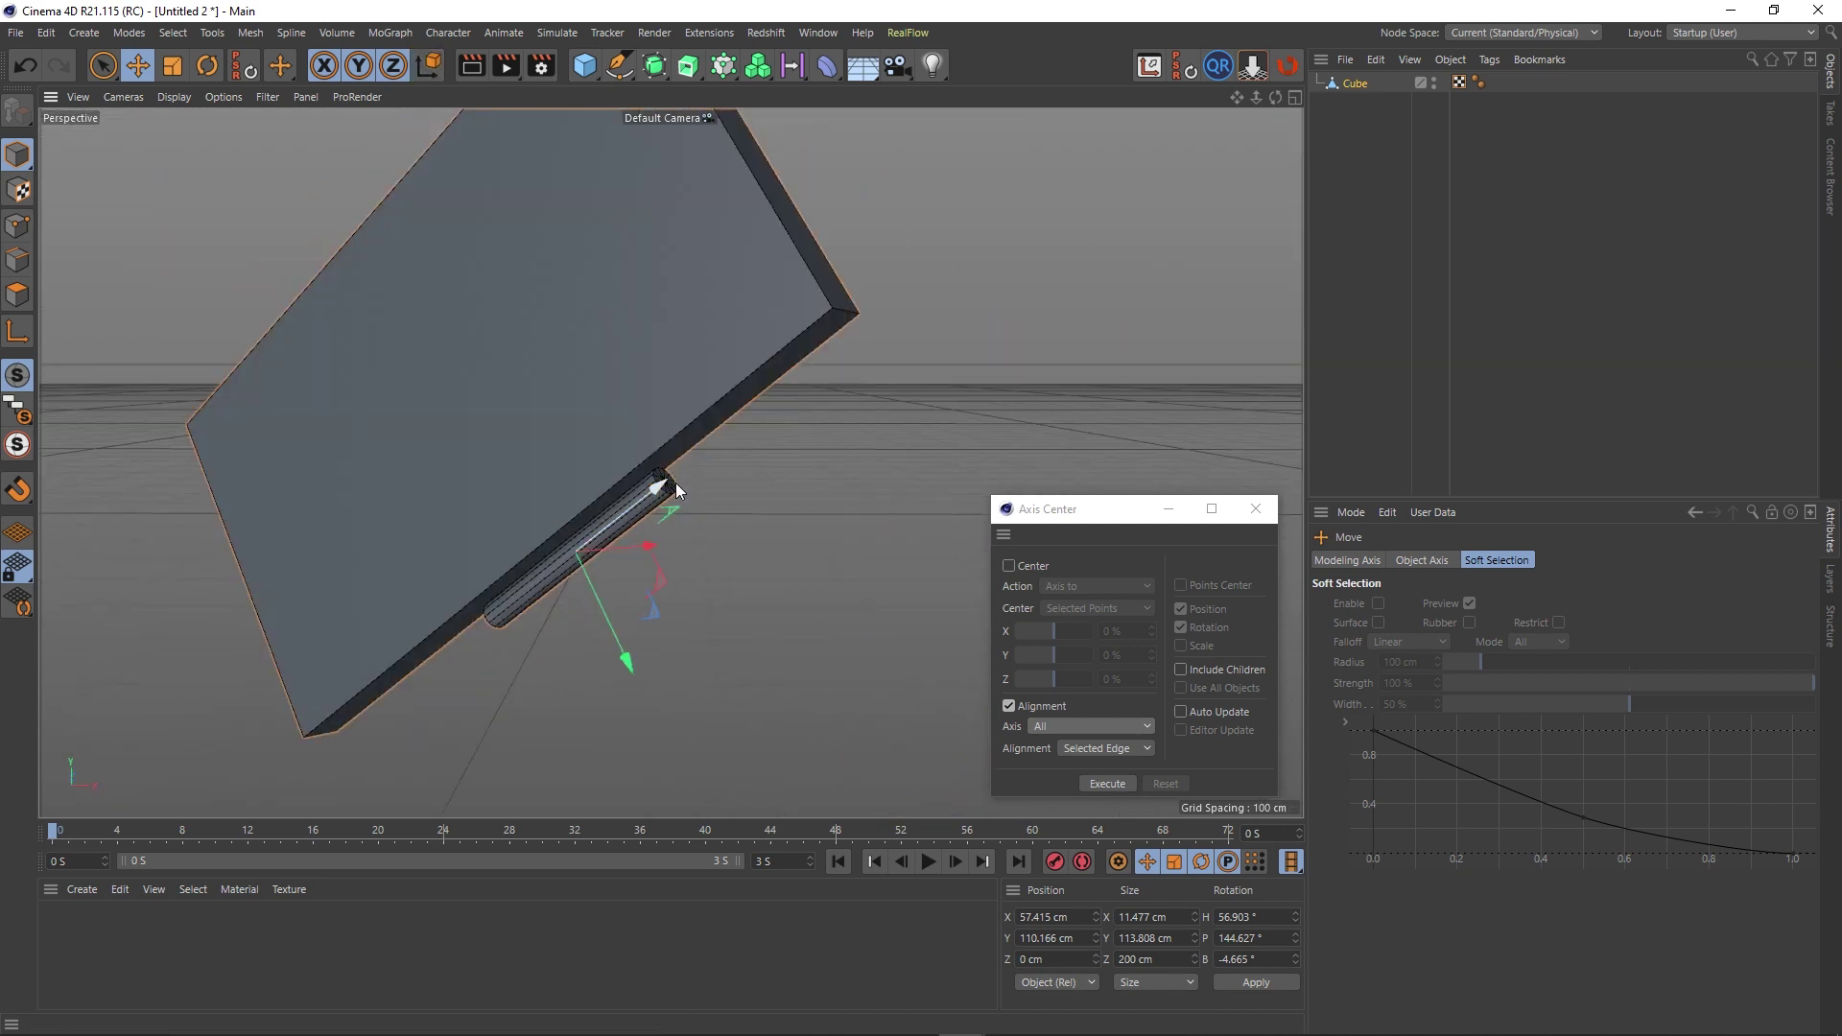
Set the Axis Center's alignment axis to Y and execute it on the selected cylinder edge.
left_click(1066, 726)
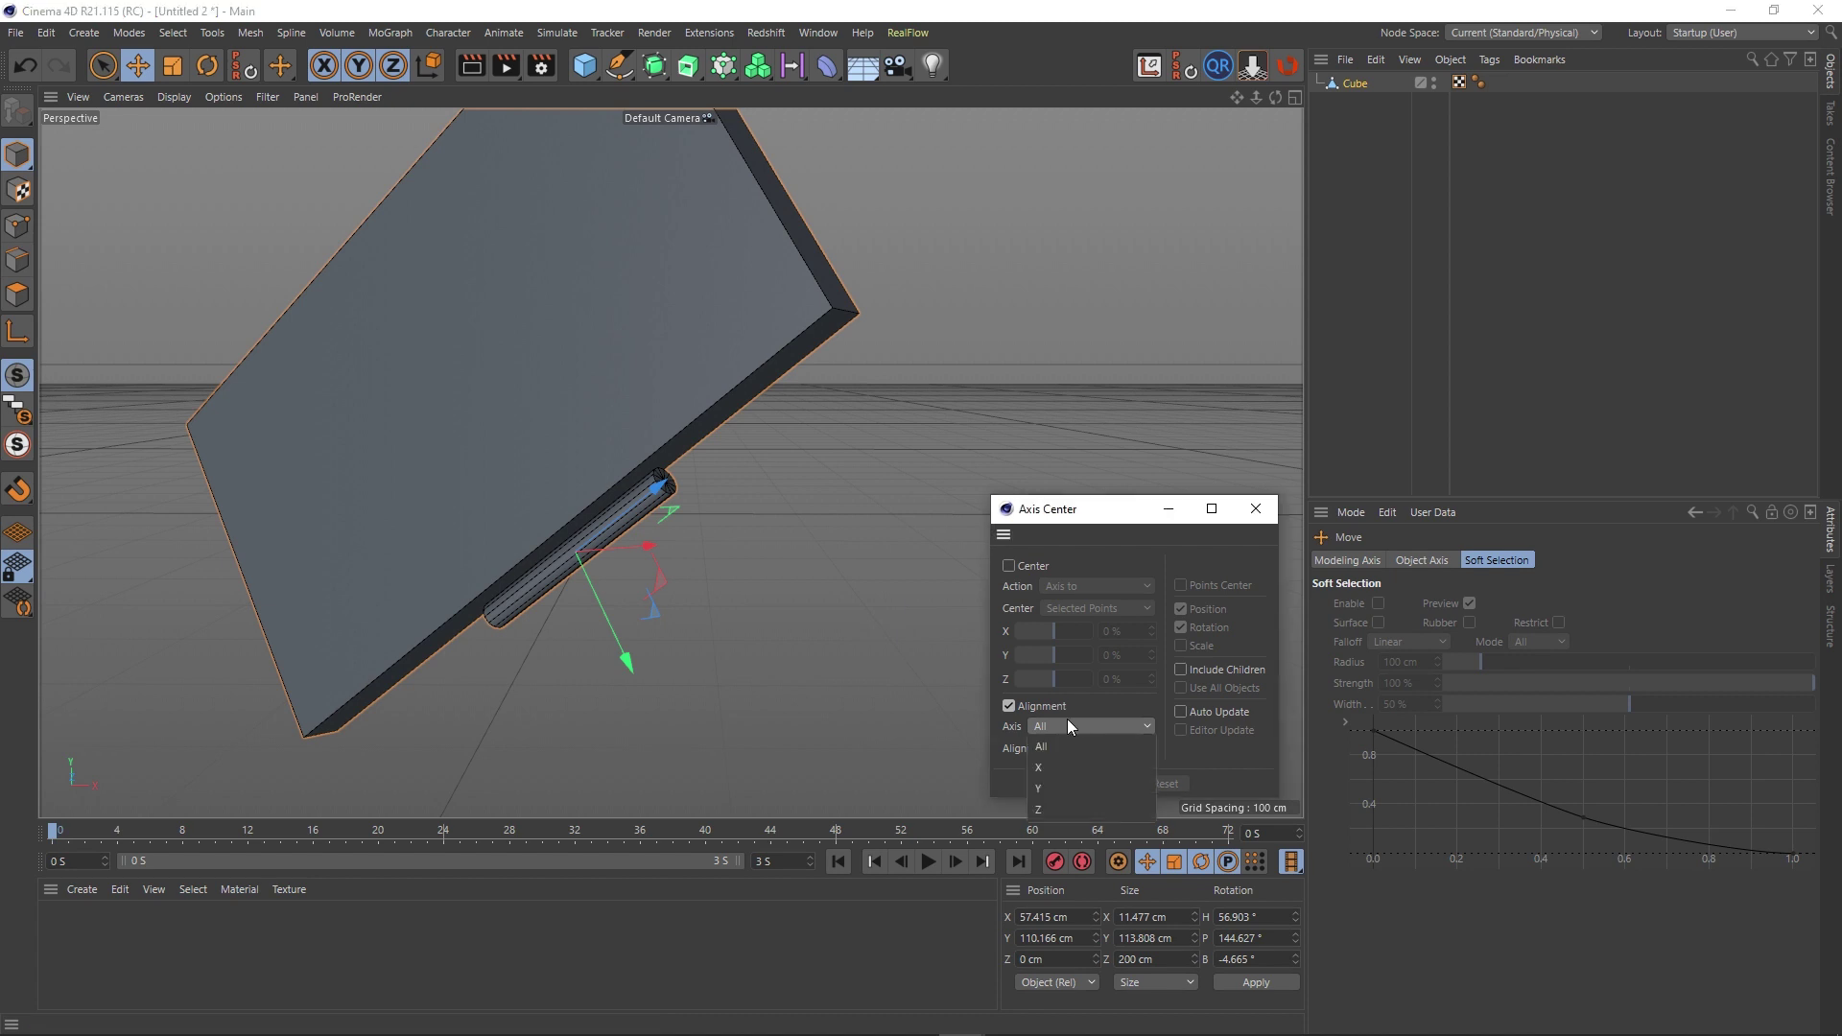
left_click(1055, 790)
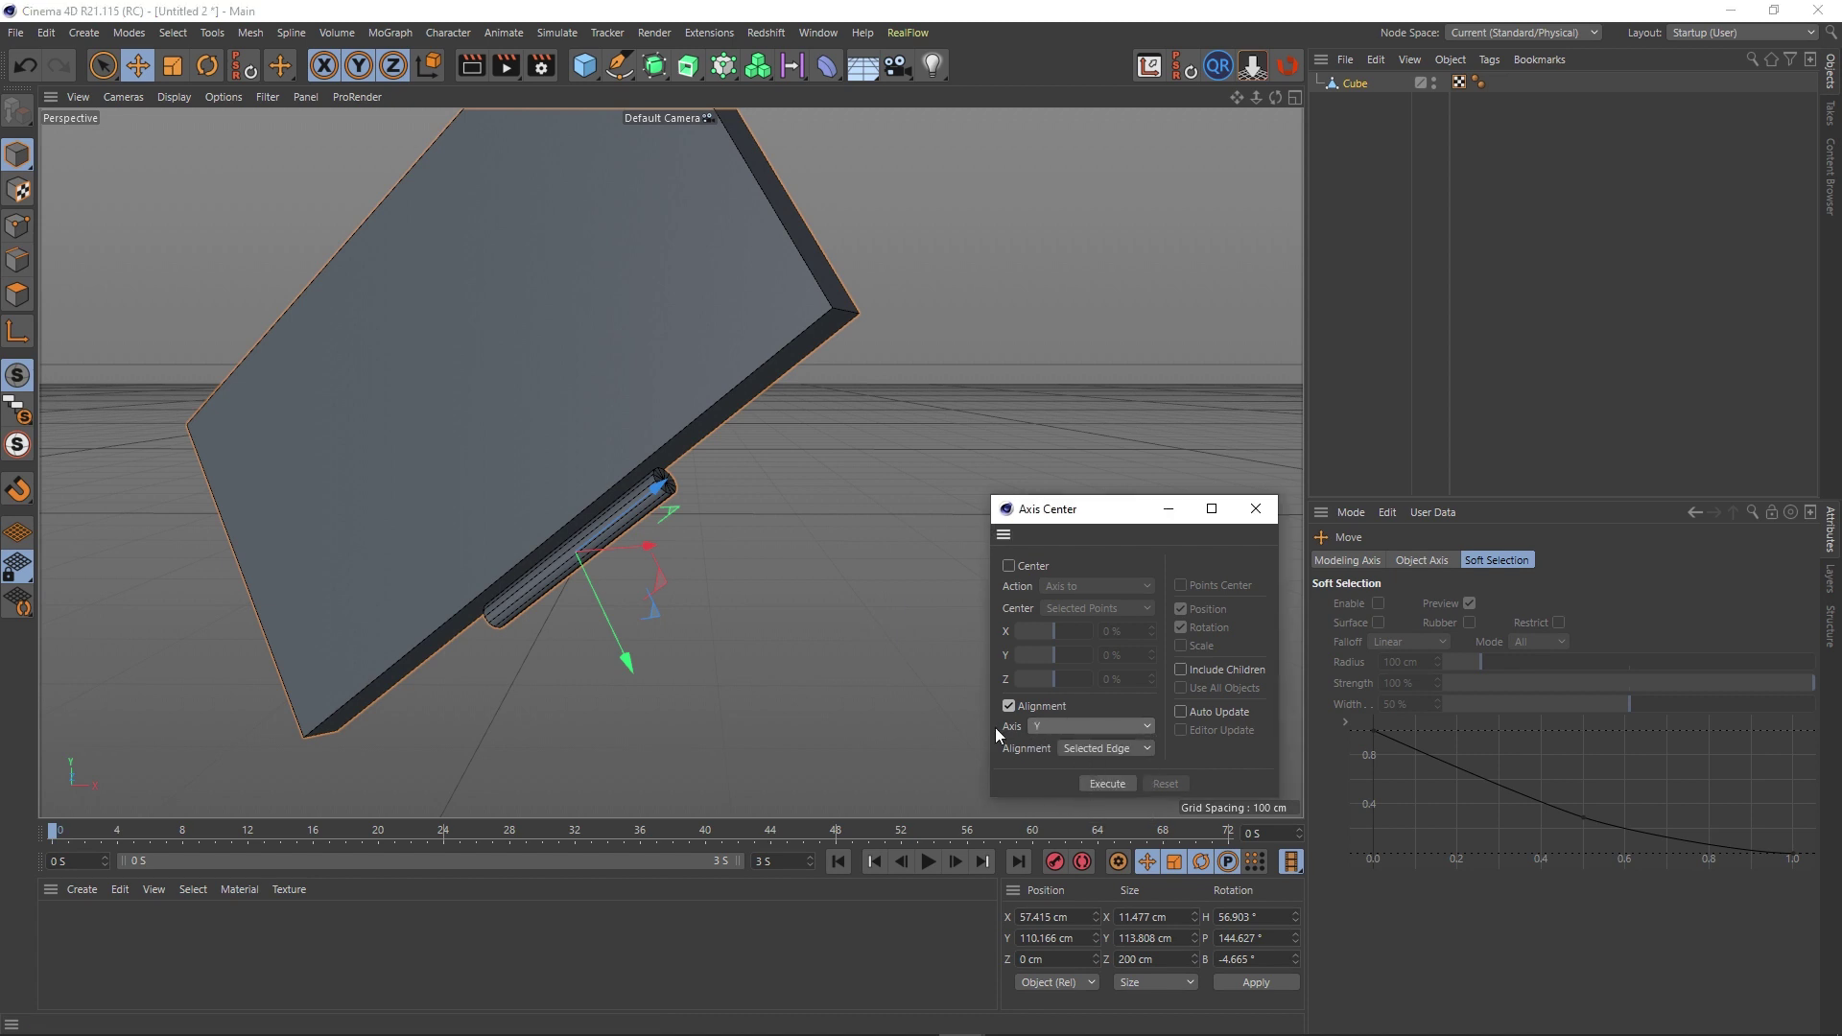
left_click(1095, 783)
mouse_move(613, 556)
left_mouse_down("alt")
mouse_move(504, 487)
mouse_move(511, 507)
mouse_move(604, 515)
mouse_move(566, 493)
mouse_move(614, 523)
left_mouse_up("alt")
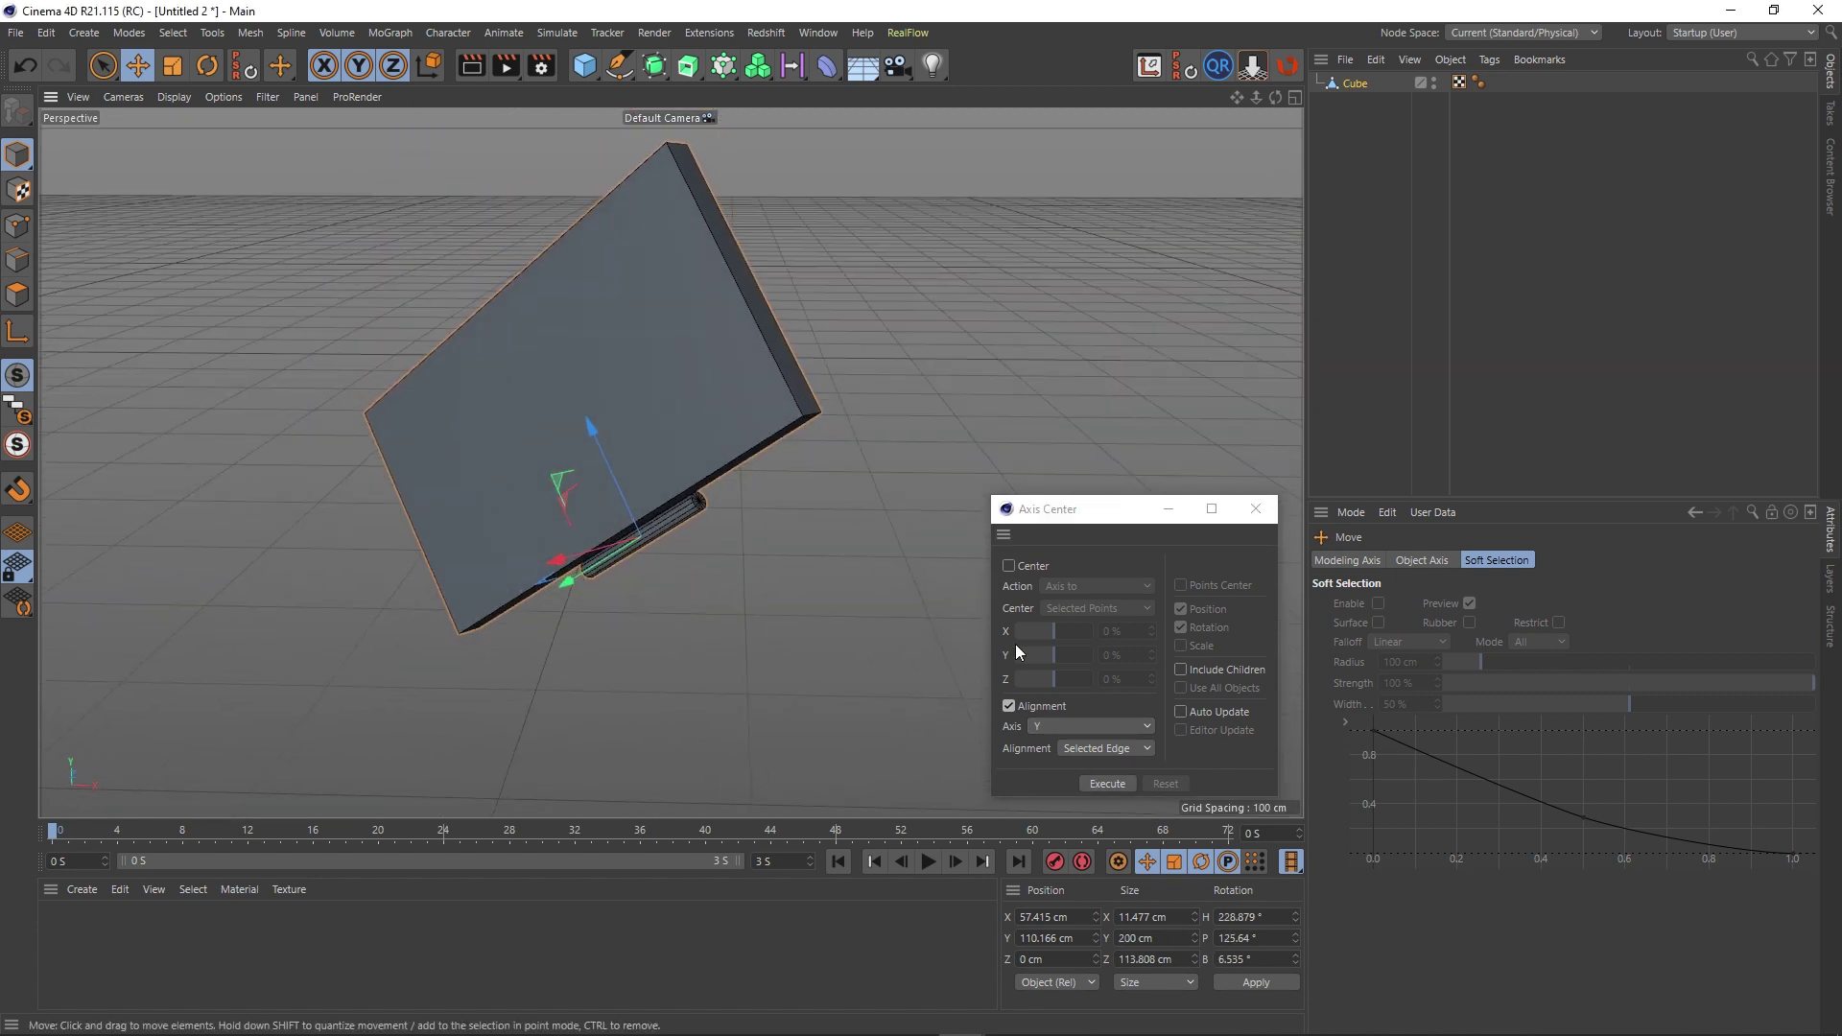
Reset the merged door object's H, P and B rotation to 0° in its coordinates.
left_click(1354, 83)
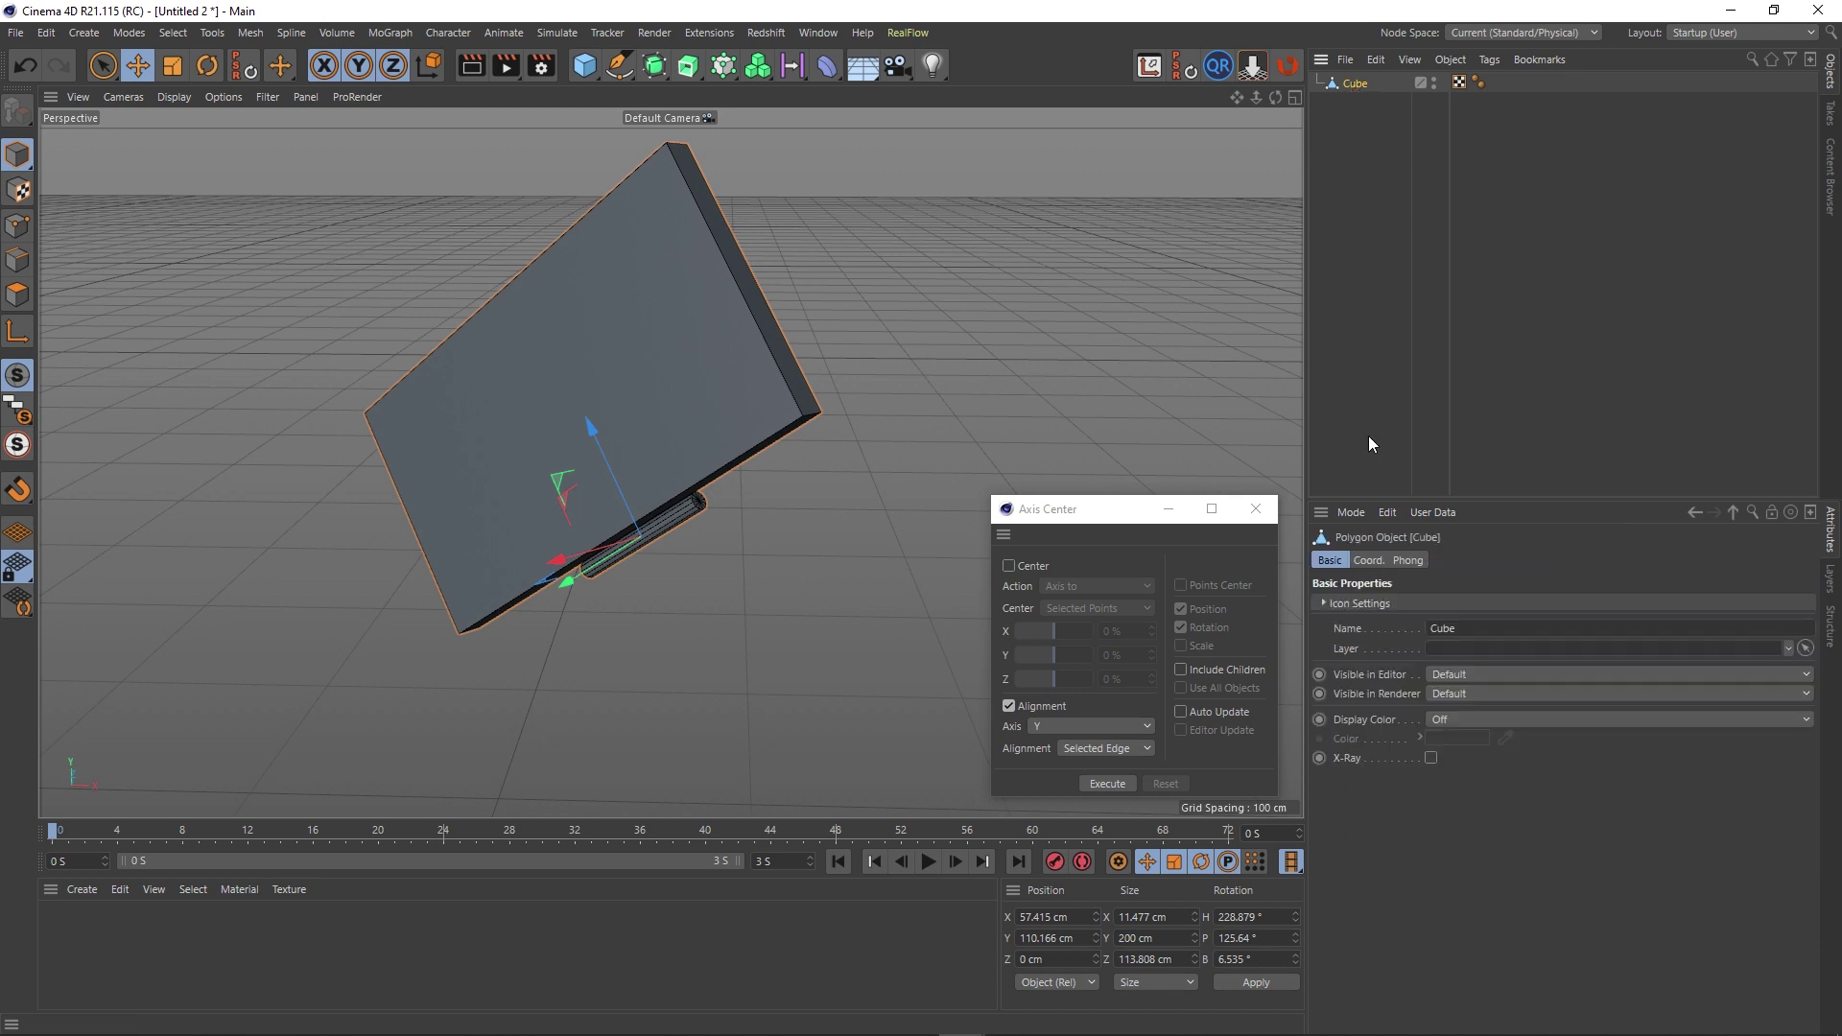
left_click(1367, 561)
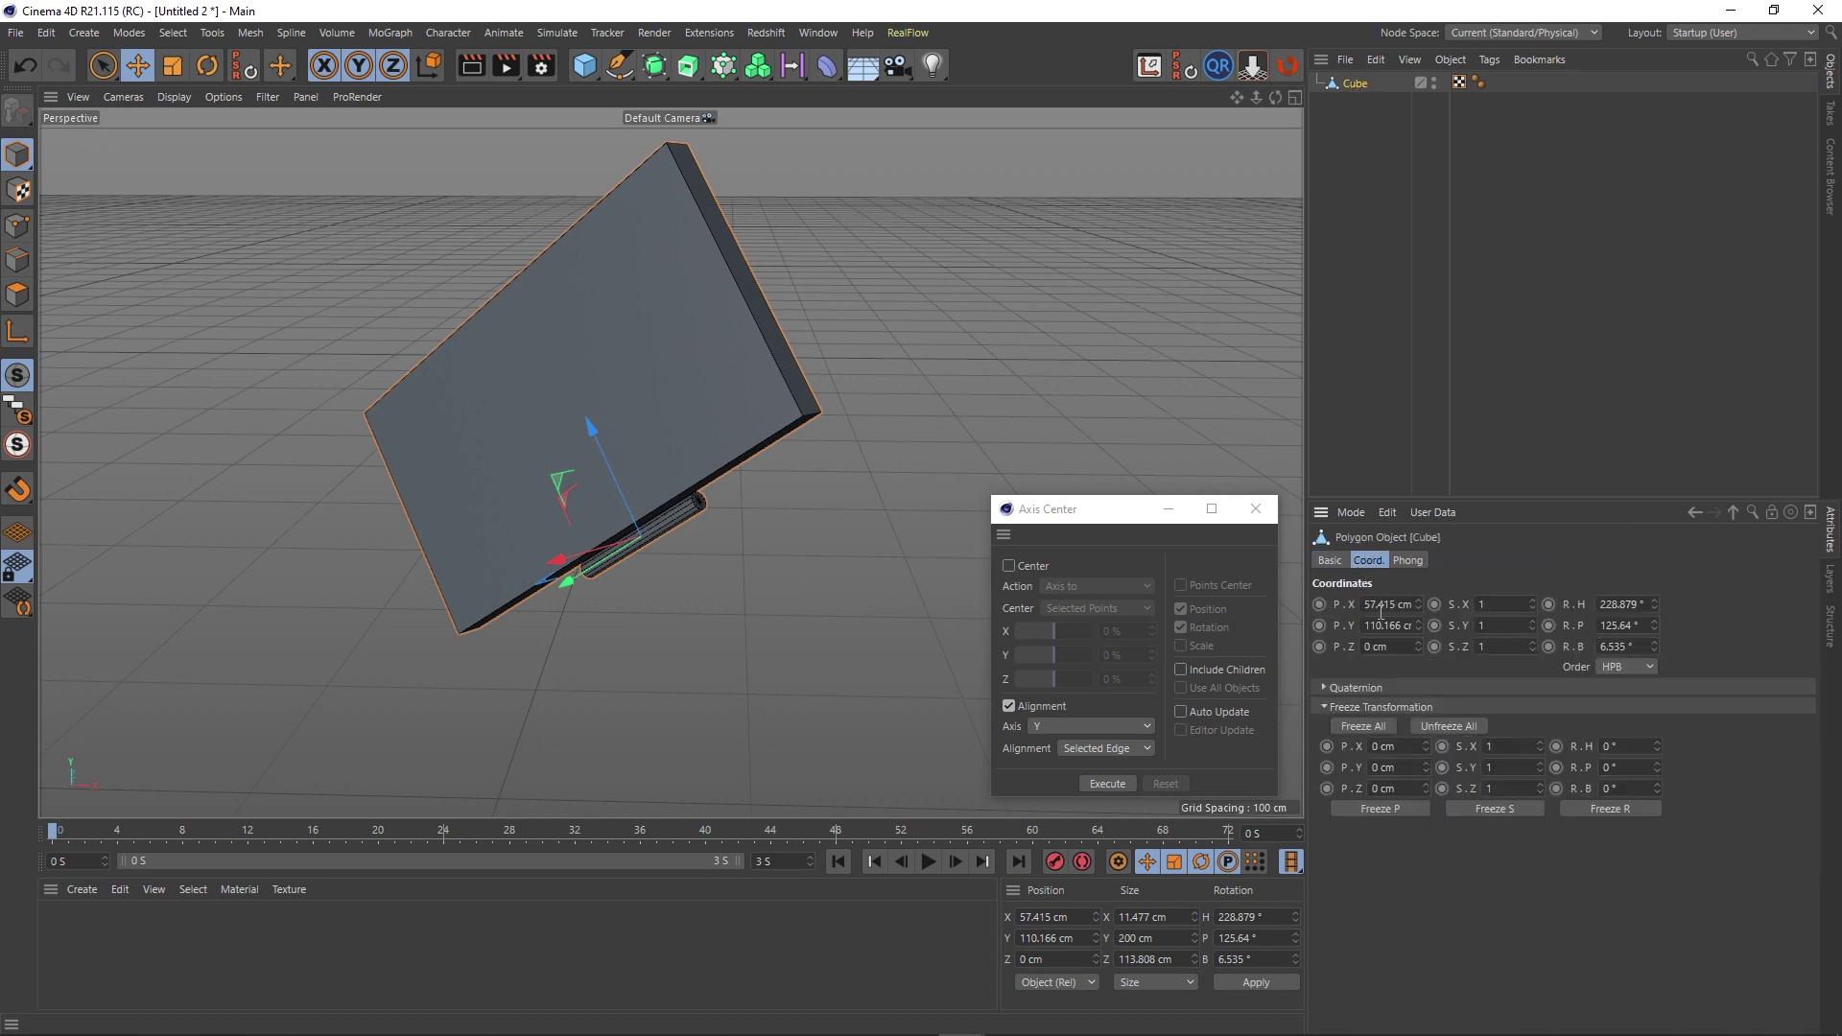
right_click(1655, 605)
right_click(1655, 625)
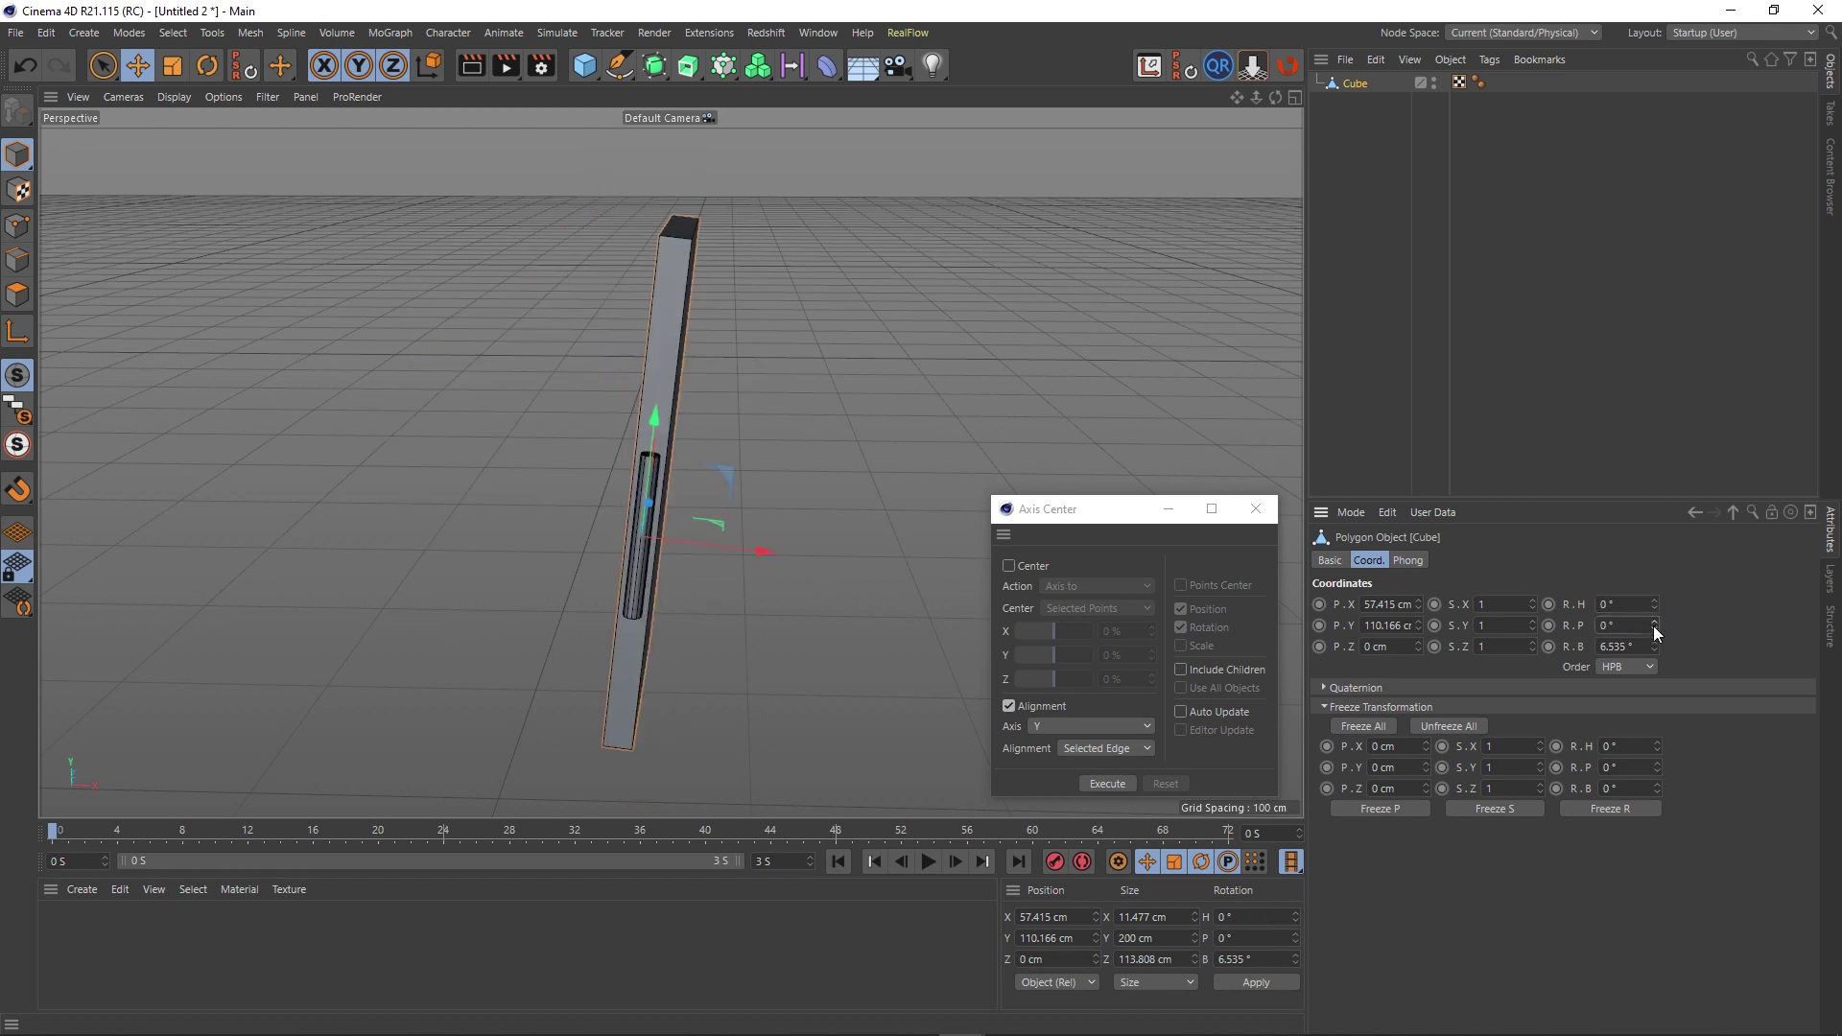
right_click(1654, 647)
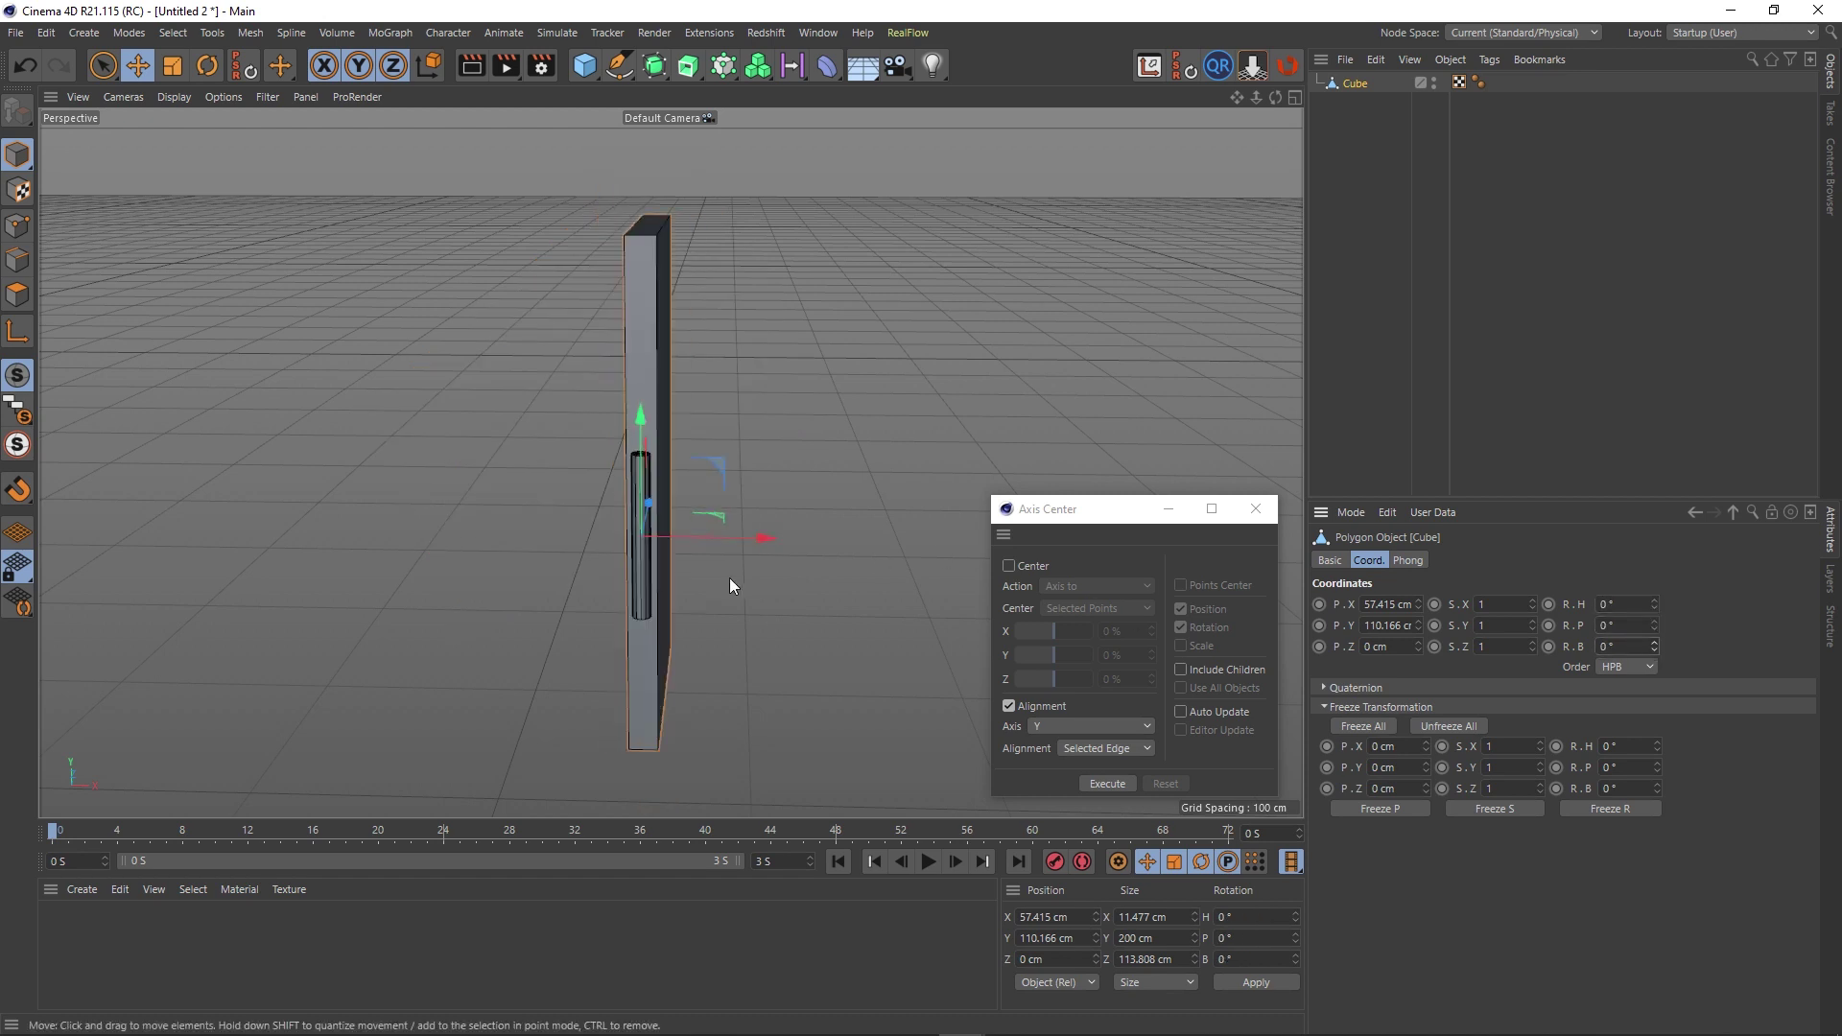
left_click_drag(732, 583, 547, 612, "alt")
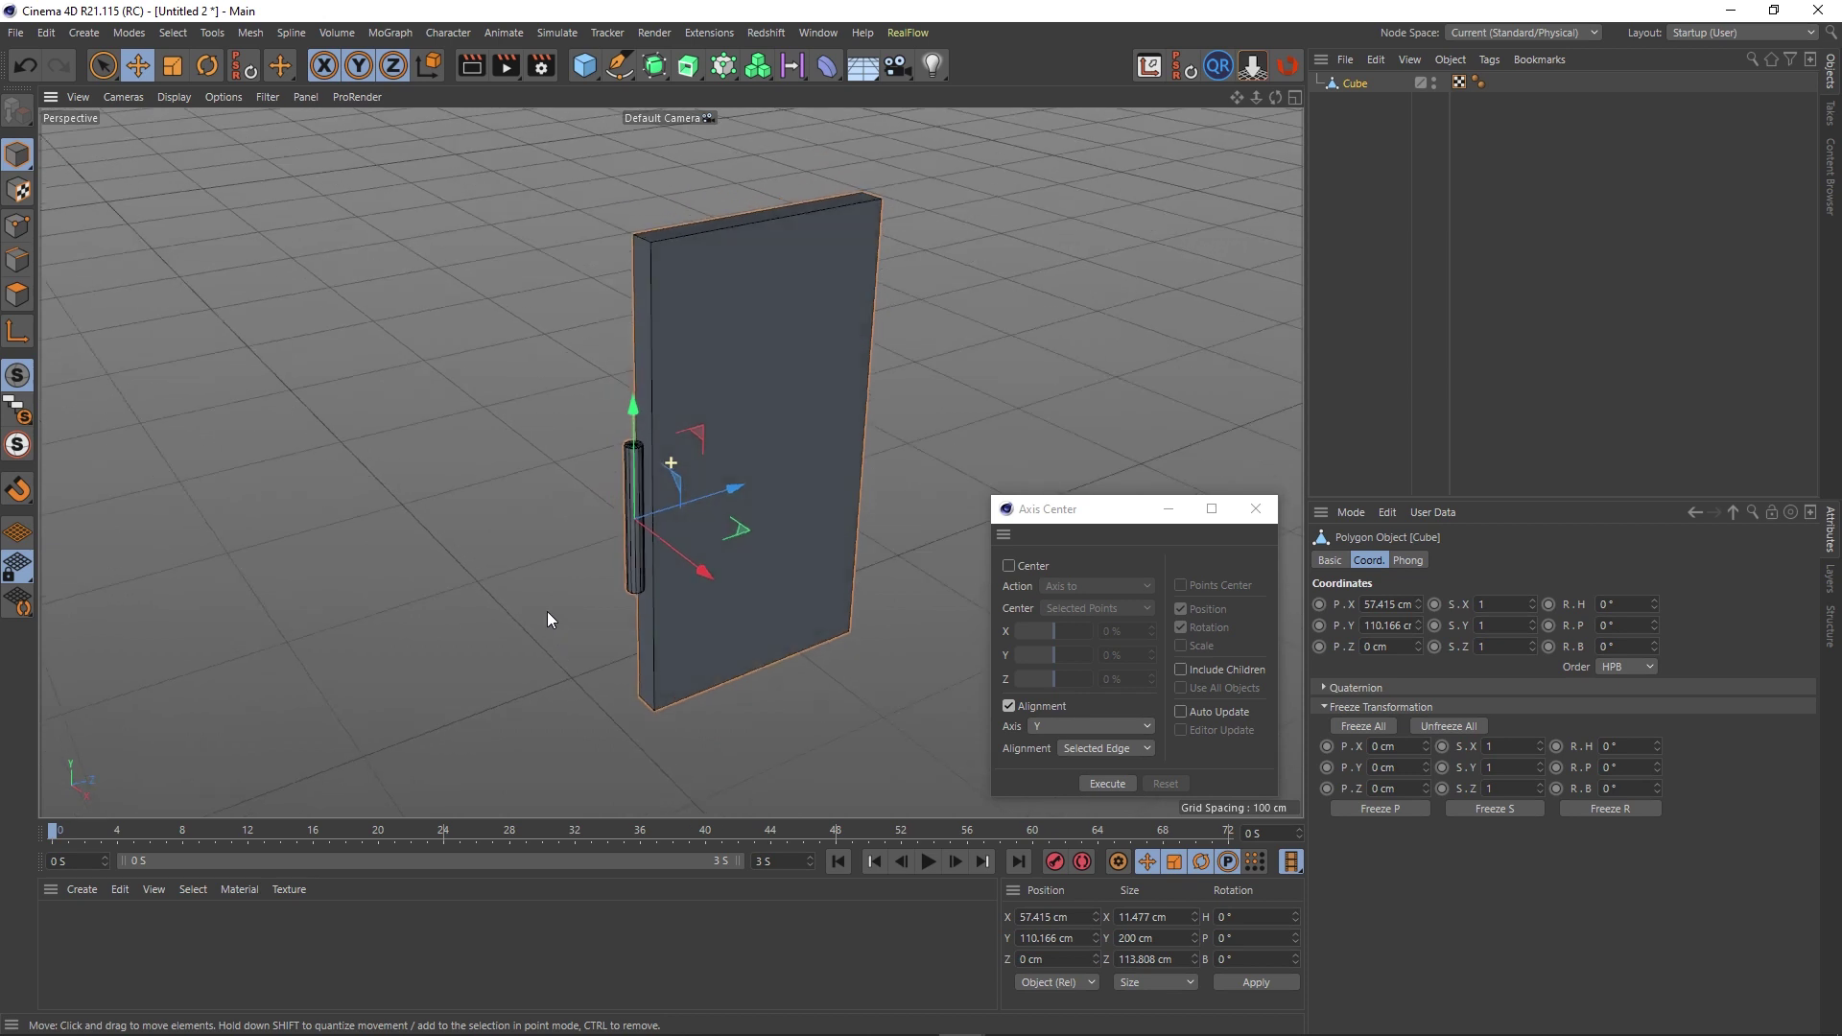
Try rotating the upright door around its hinge axis, and undo the rotation.
left_click(206, 65)
left_click_drag(607, 560, 527, 612)
key("ctrl+z")
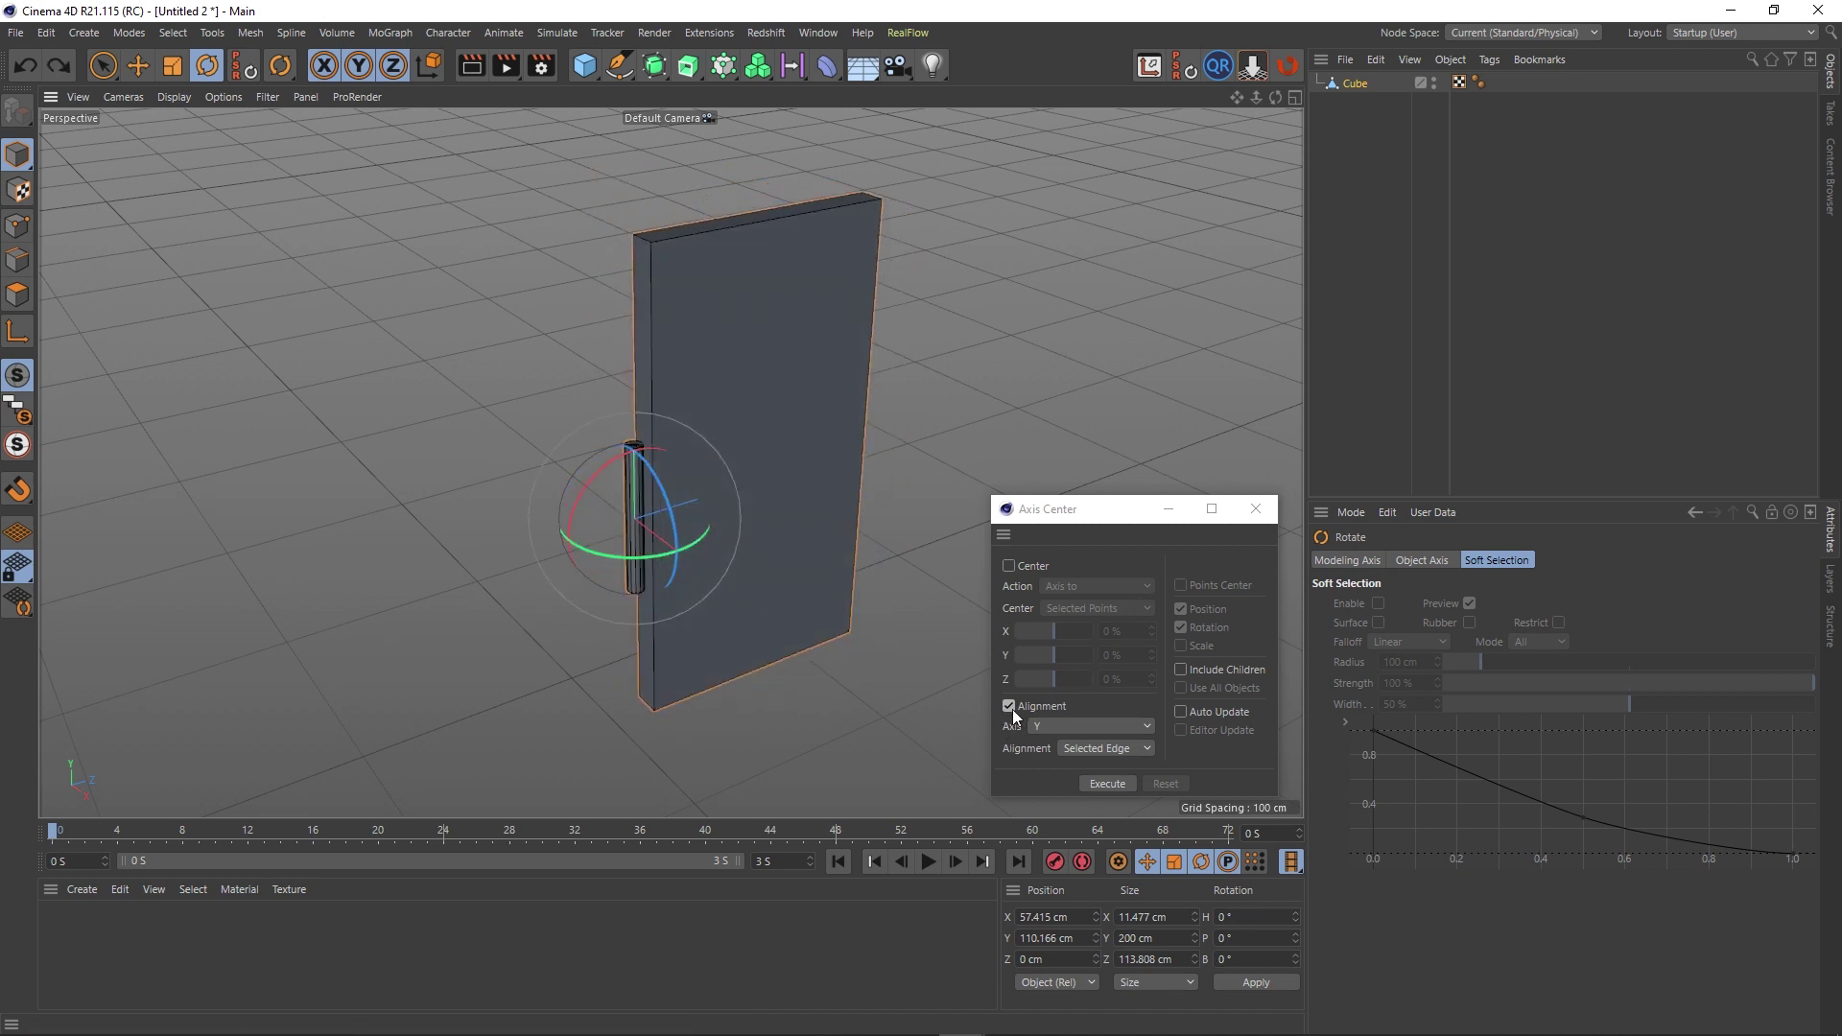
Set the Axis Center's alignment back to All and Normals, turn Alignment off and enable Center.
left_click(1047, 726)
left_click(1047, 748)
left_click(1103, 749)
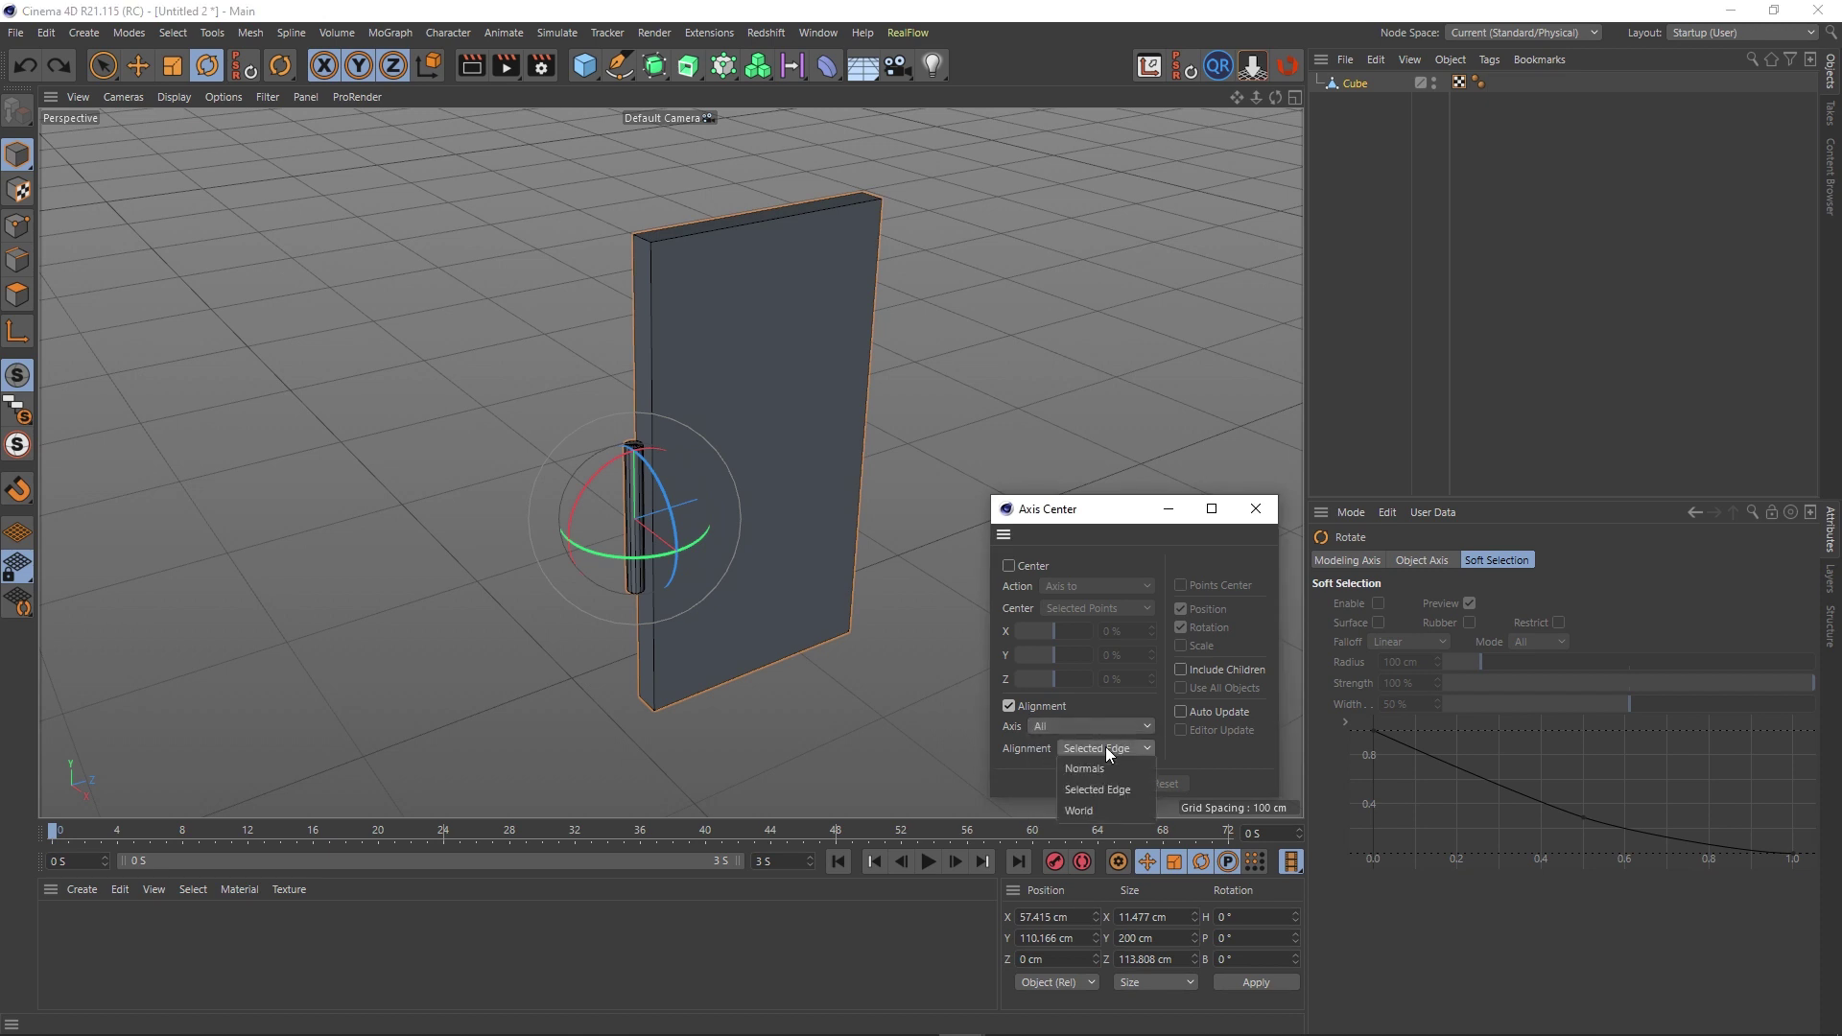
left_click(1092, 765)
left_click(1013, 708)
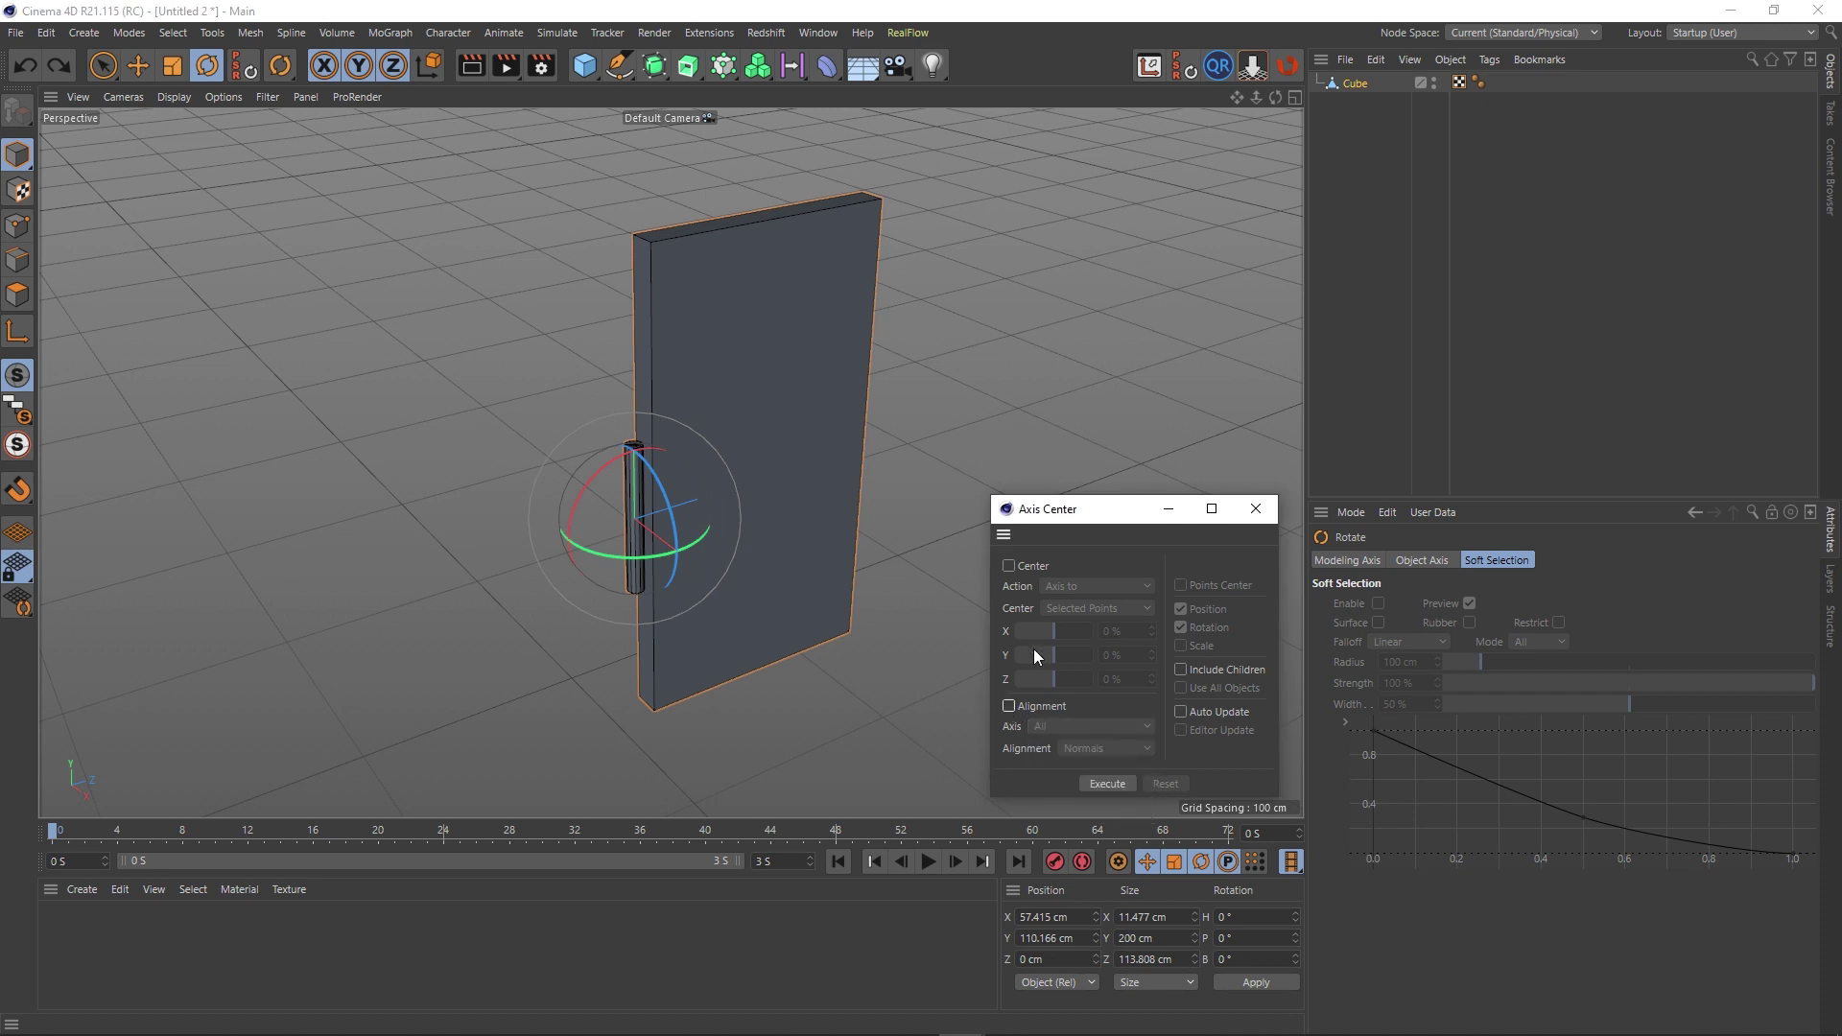
left_click(1009, 566)
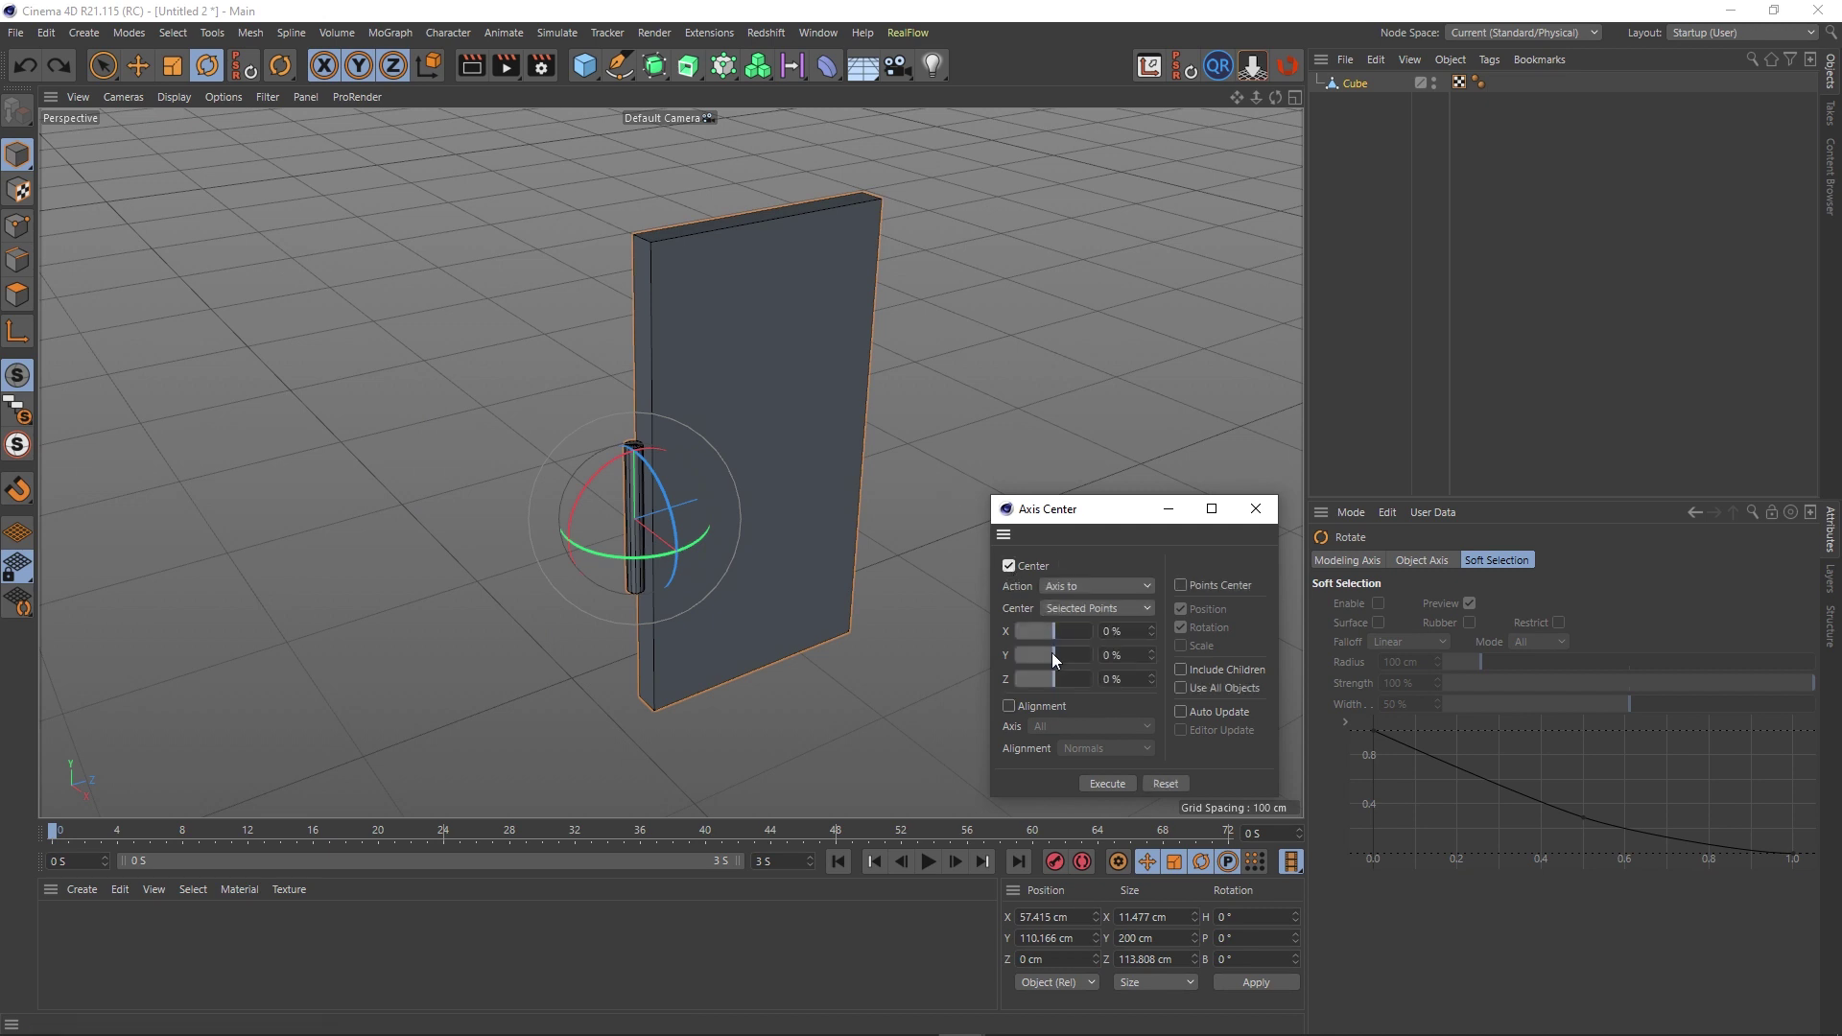
Reset the door's X and Y position to 0 cm, and drop it onto the floor plane.
left_click(1336, 82)
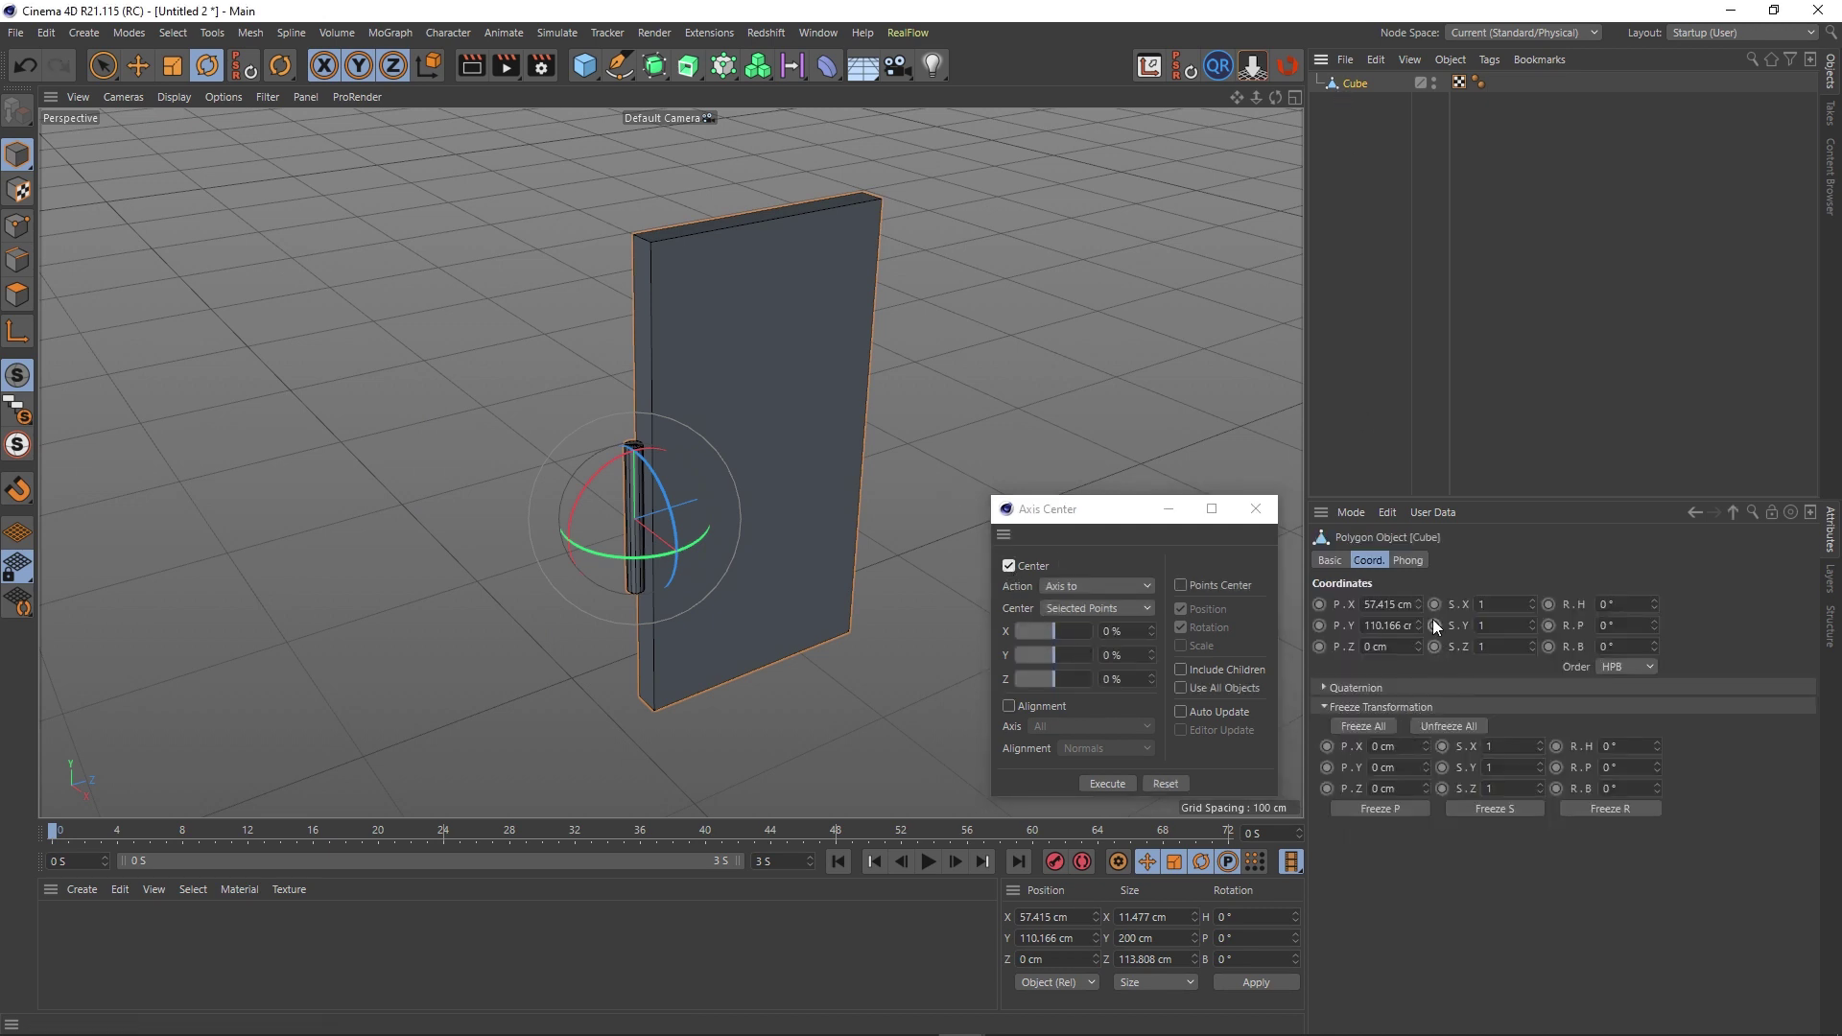
right_click(1417, 602)
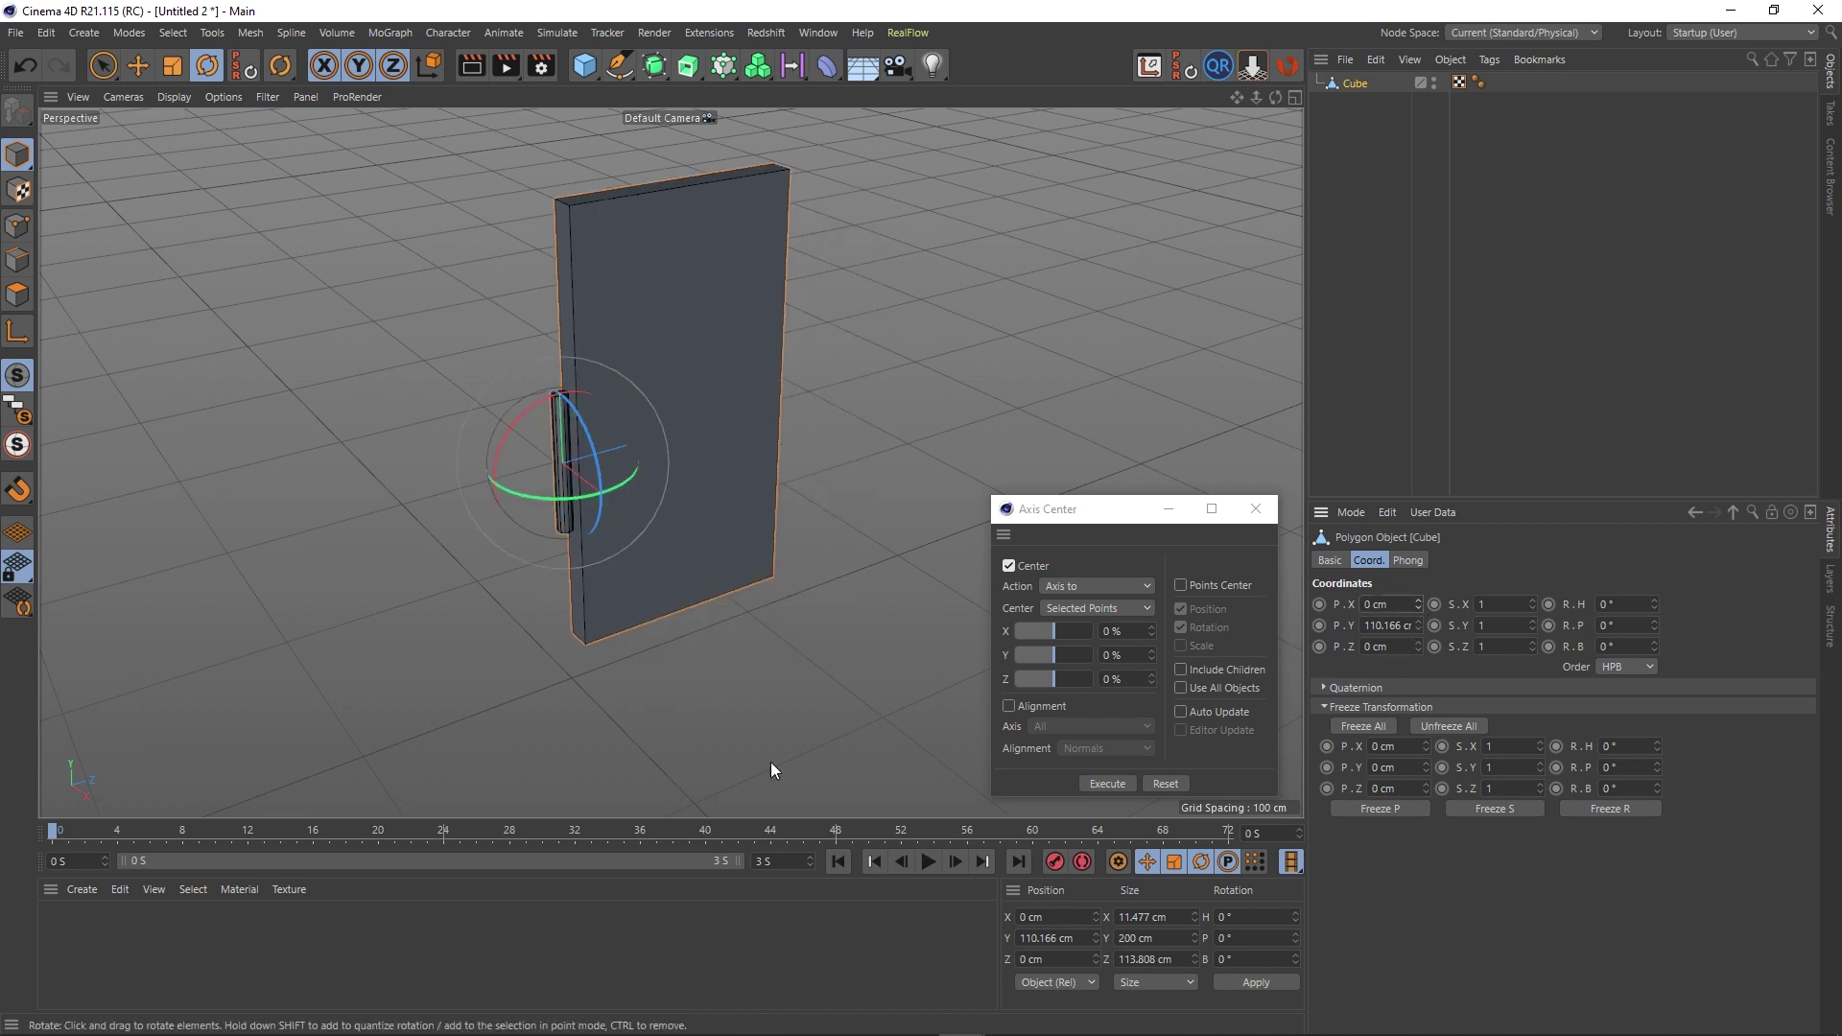
left_click_drag(773, 765, 675, 670, "alt")
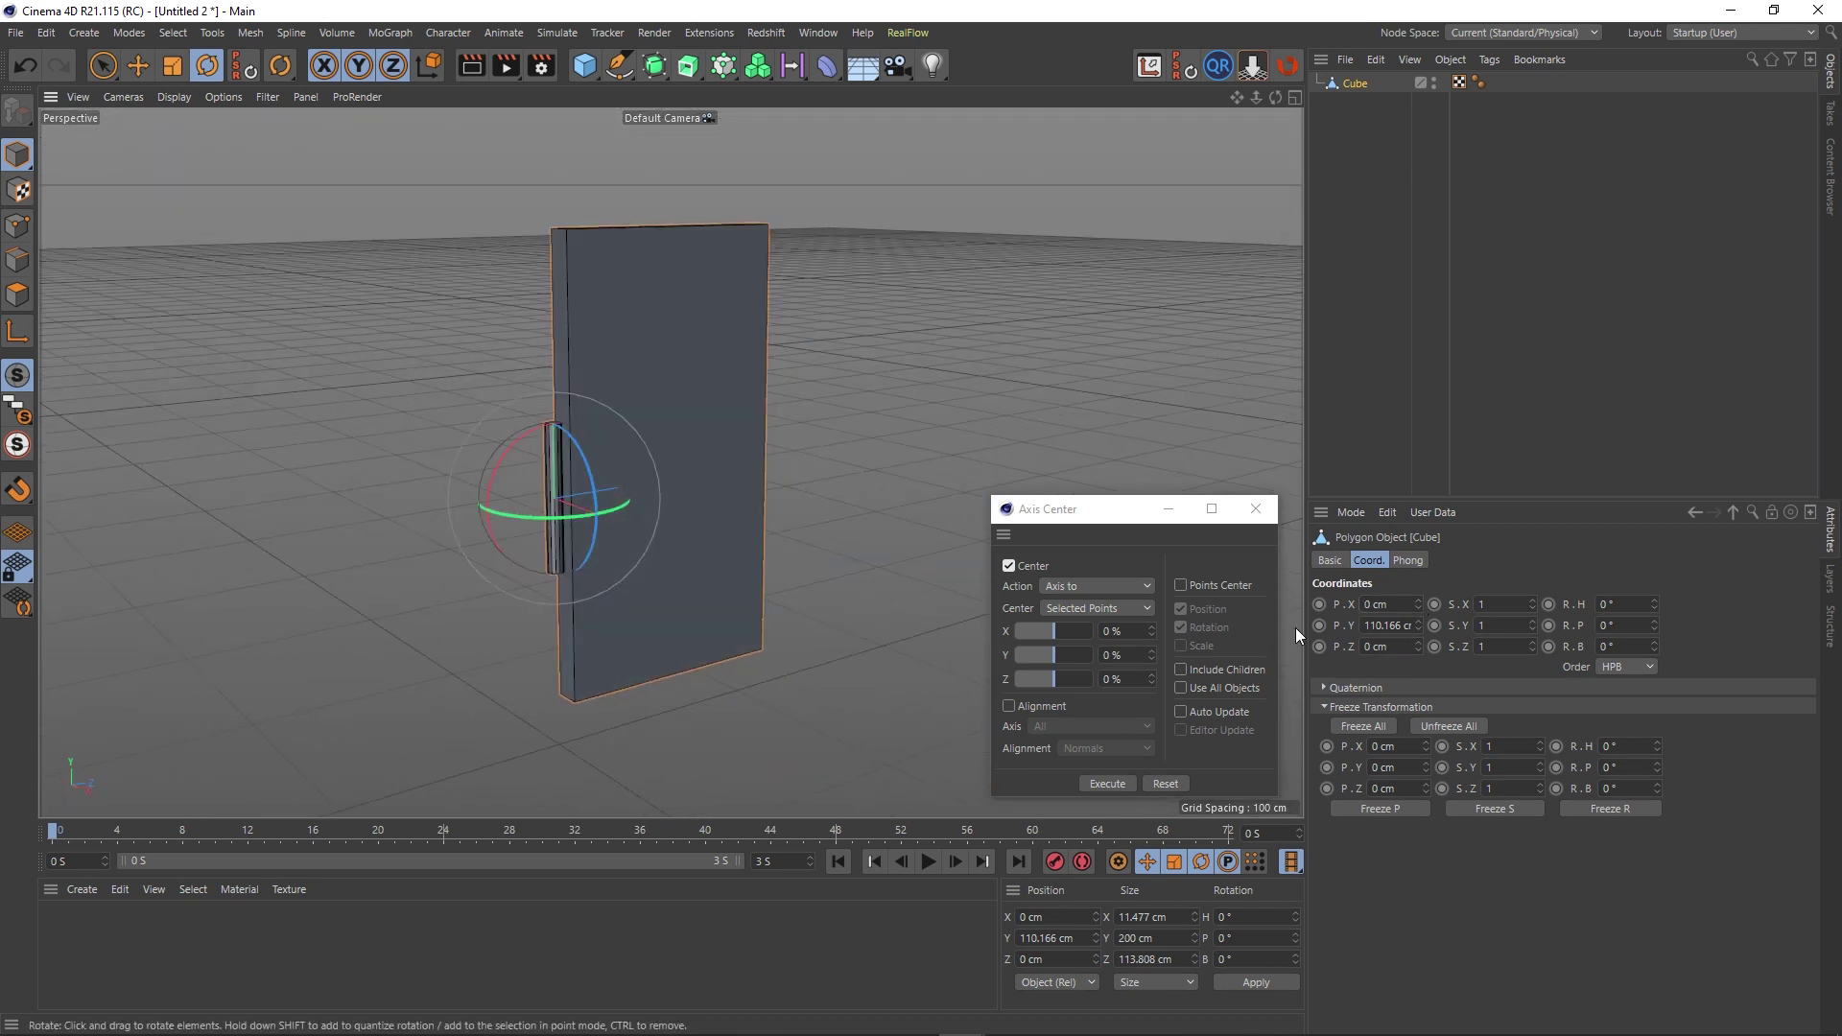
right_click(1419, 624)
left_click(137, 75)
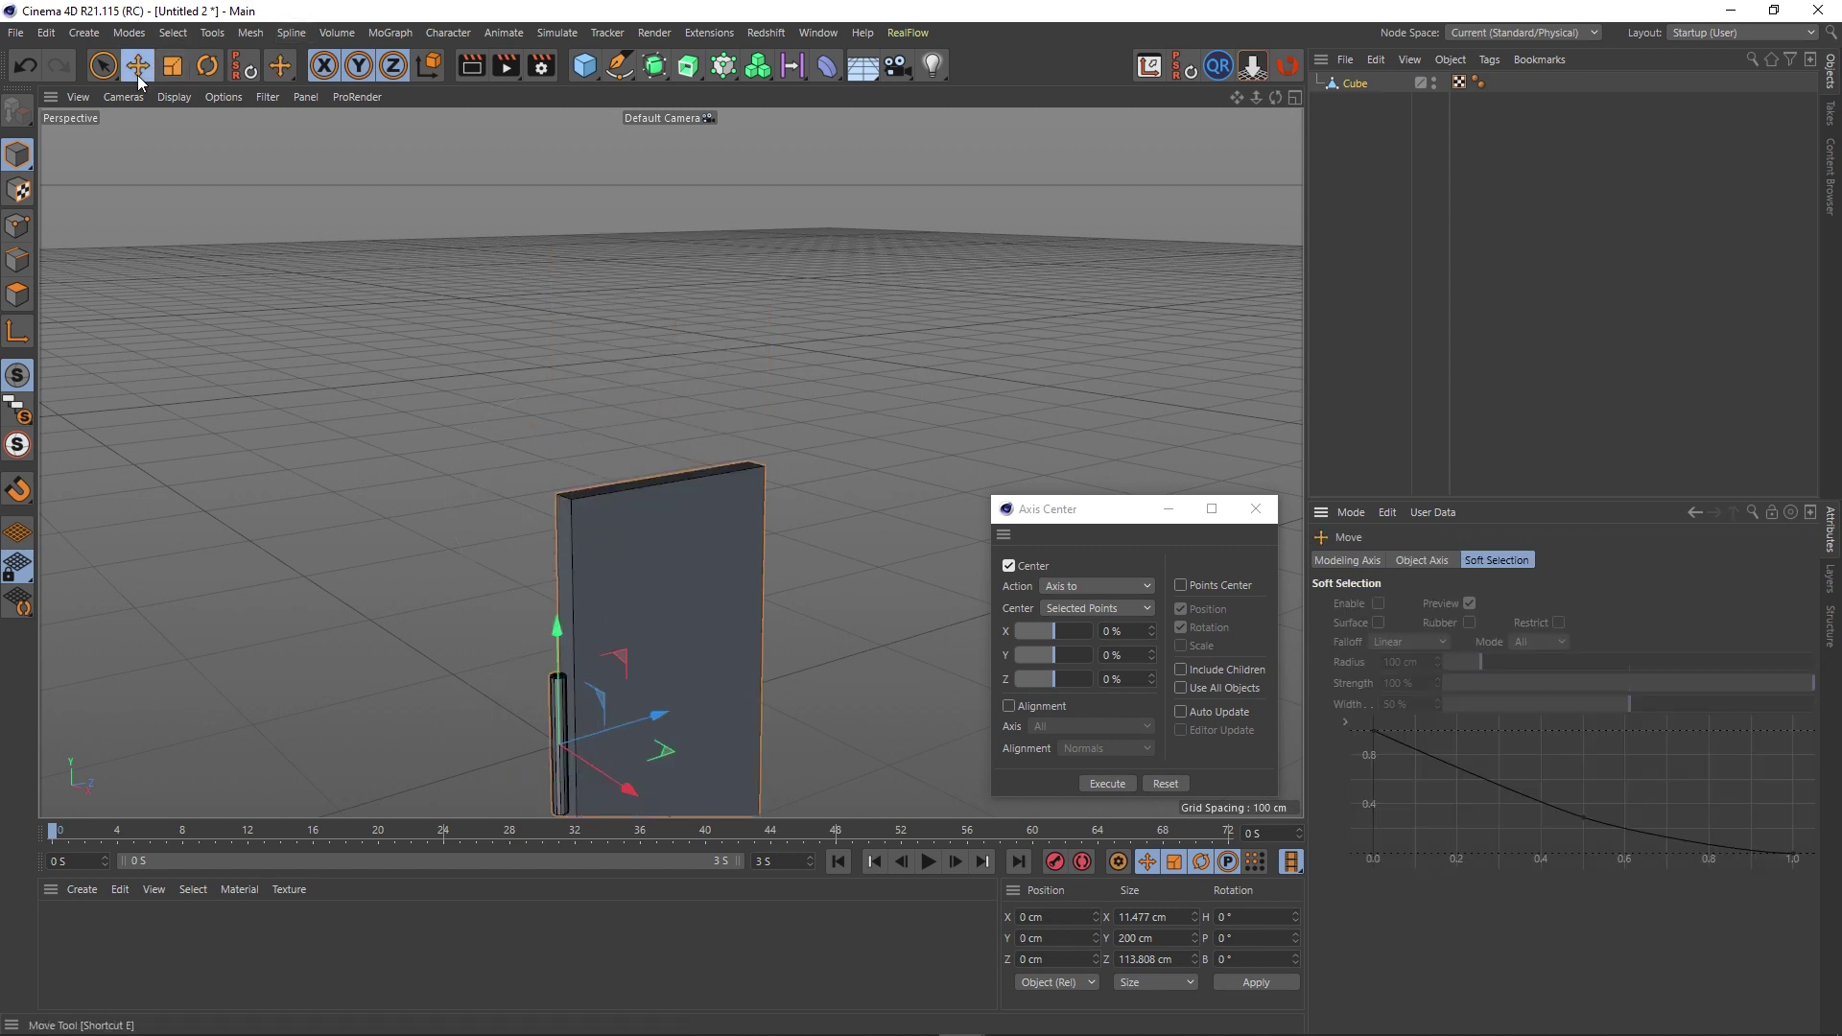
left_click(1249, 72)
left_click_drag(590, 648, 481, 514, "alt")
Try swinging the floor-standing door about its hinge with the Rotate tool, and undo the swing.
left_click(209, 68)
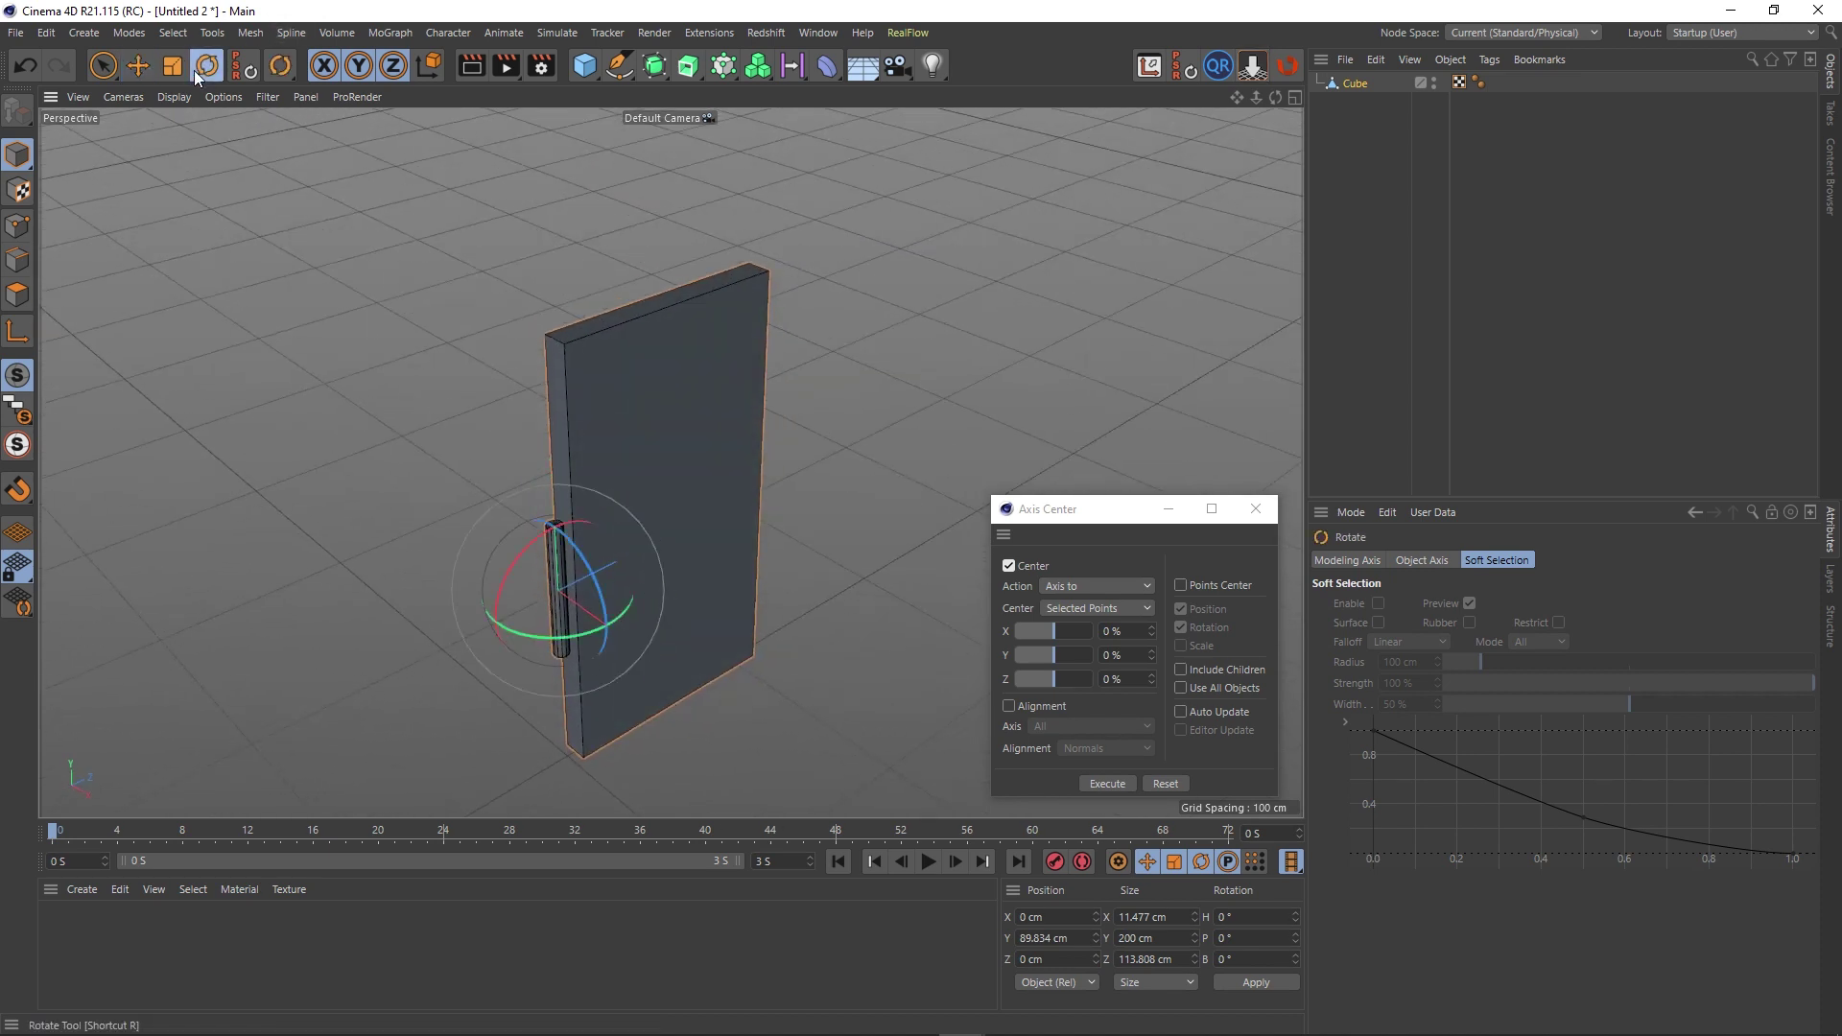
left_click_drag(543, 639, 887, 666)
key("ctrl+z")
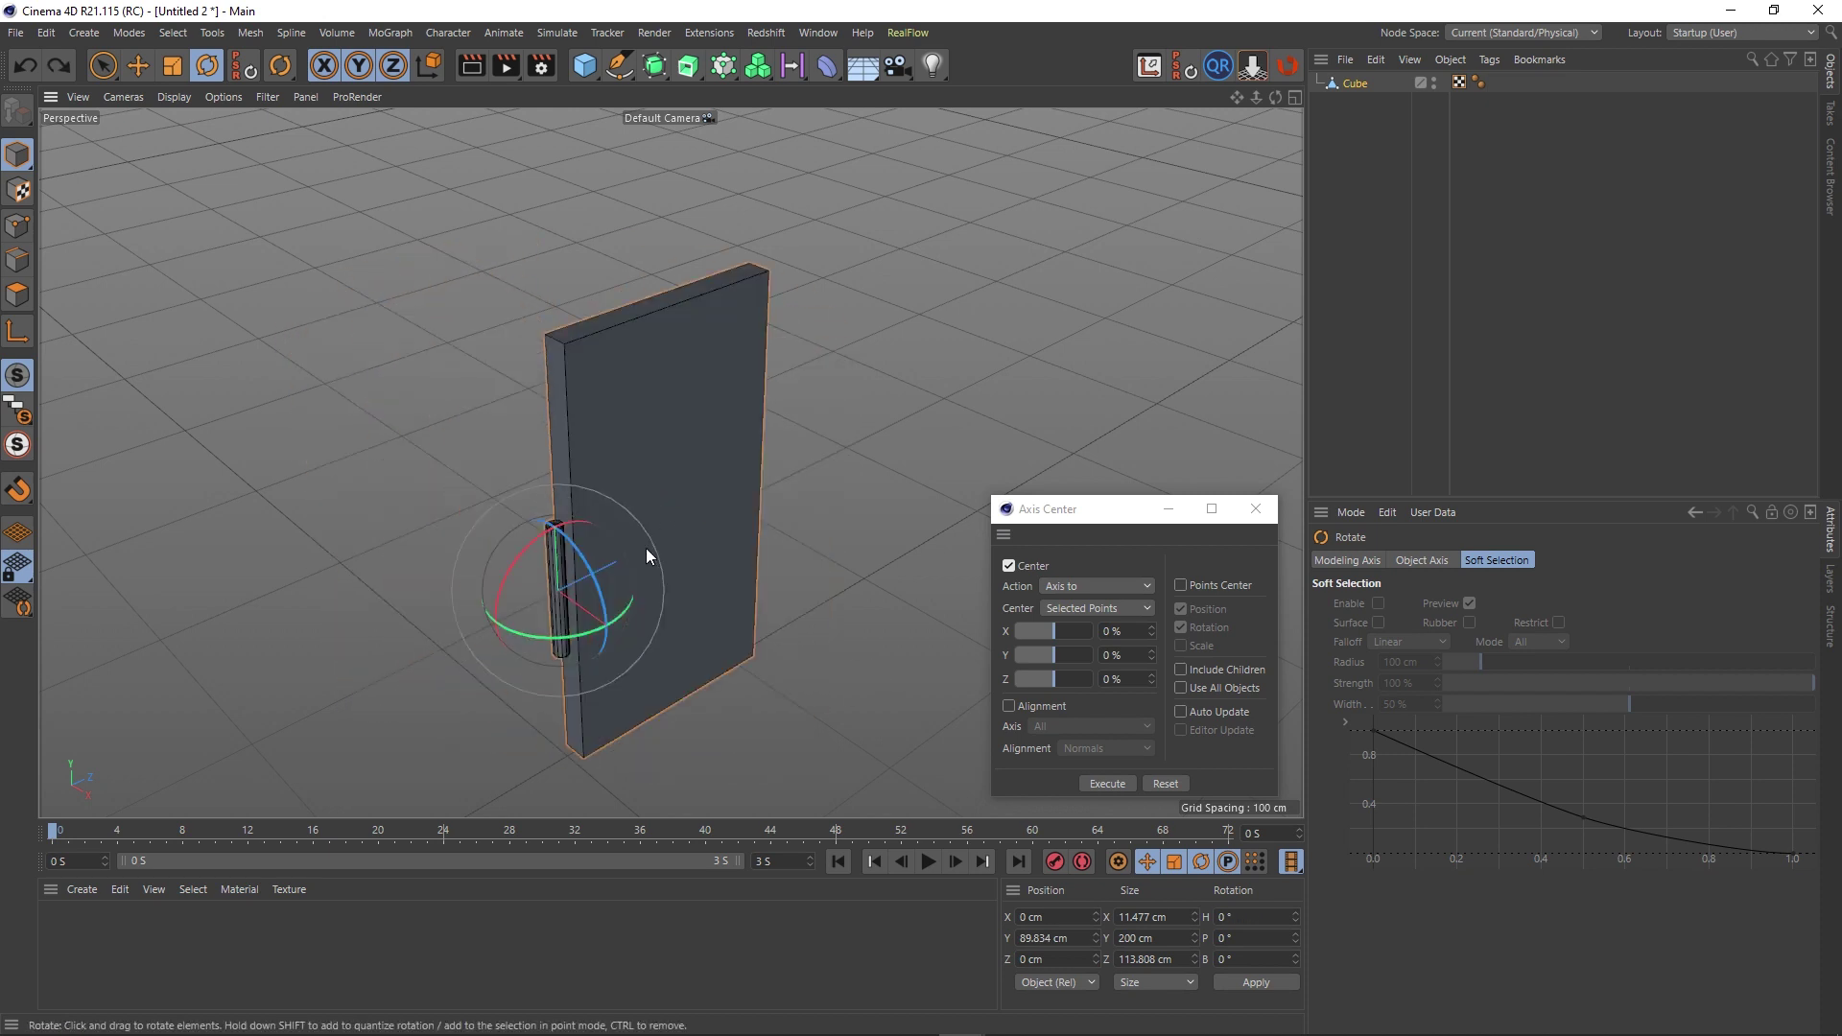
middle_click_drag(646, 549, 652, 456, "alt")
left_click_drag(661, 483, 631, 476, "alt")
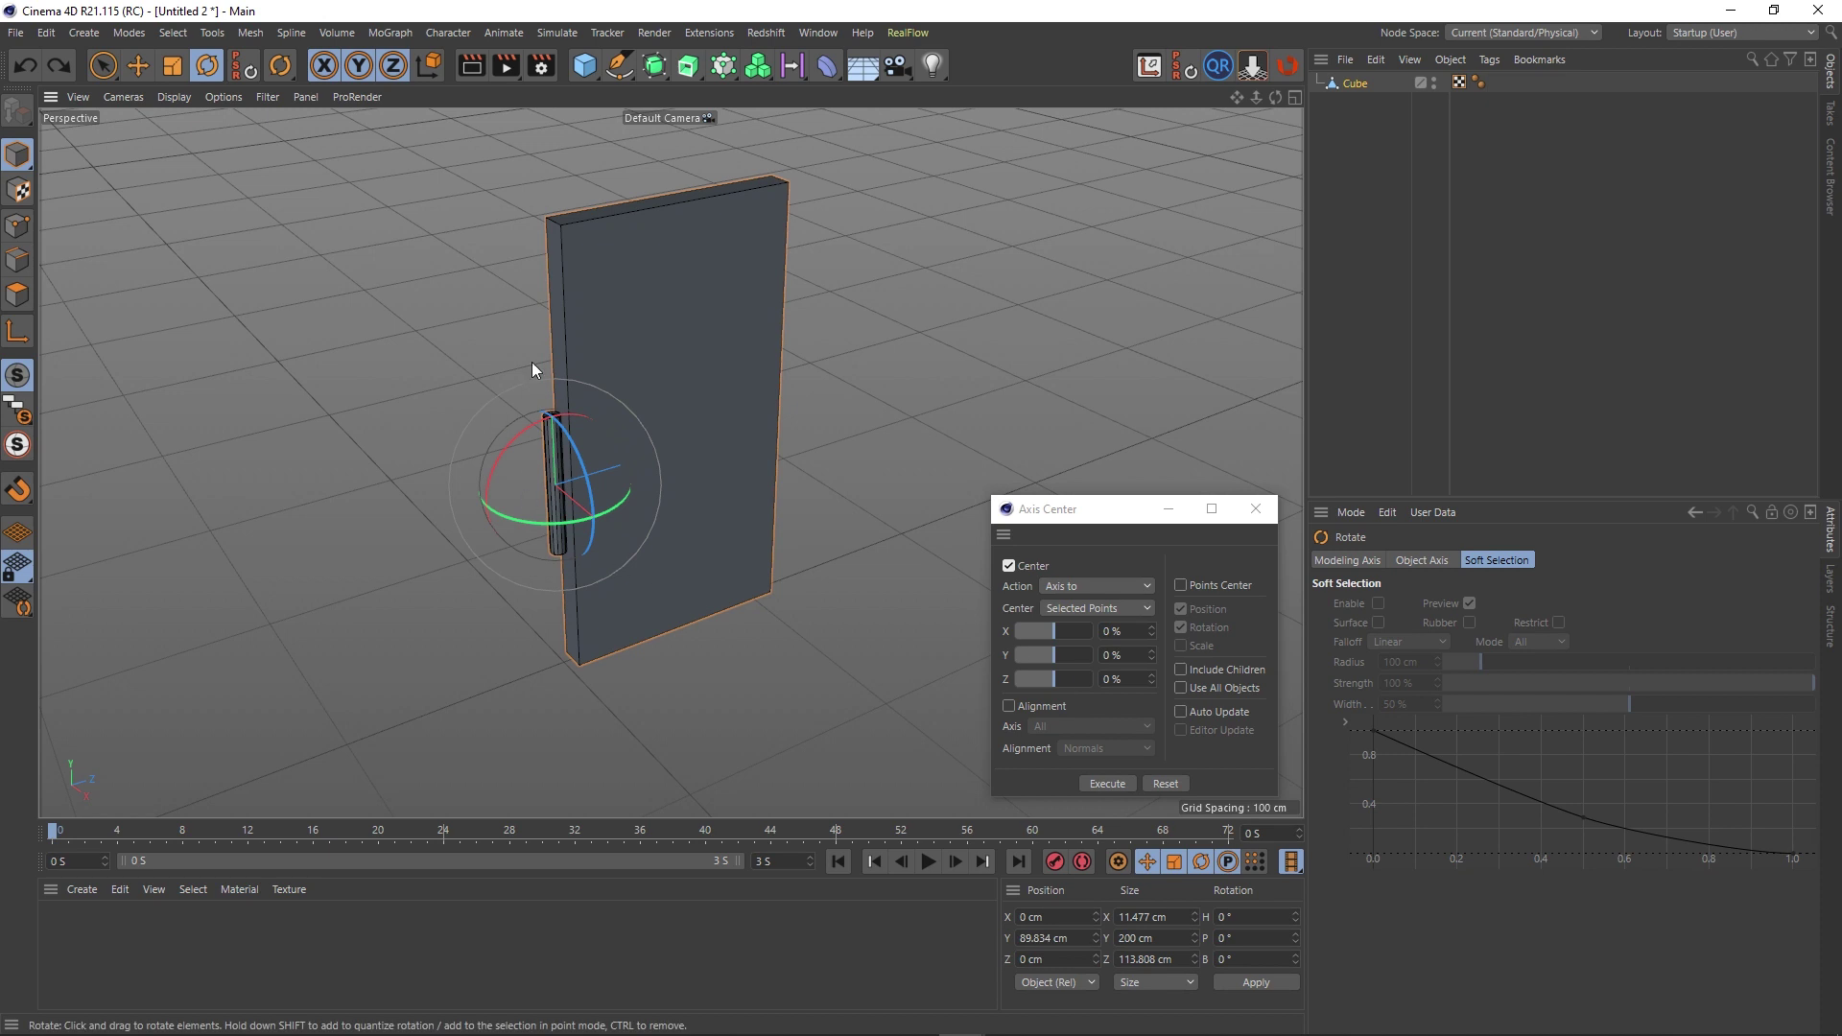
middle_click_drag(603, 367, 606, 372, "alt")
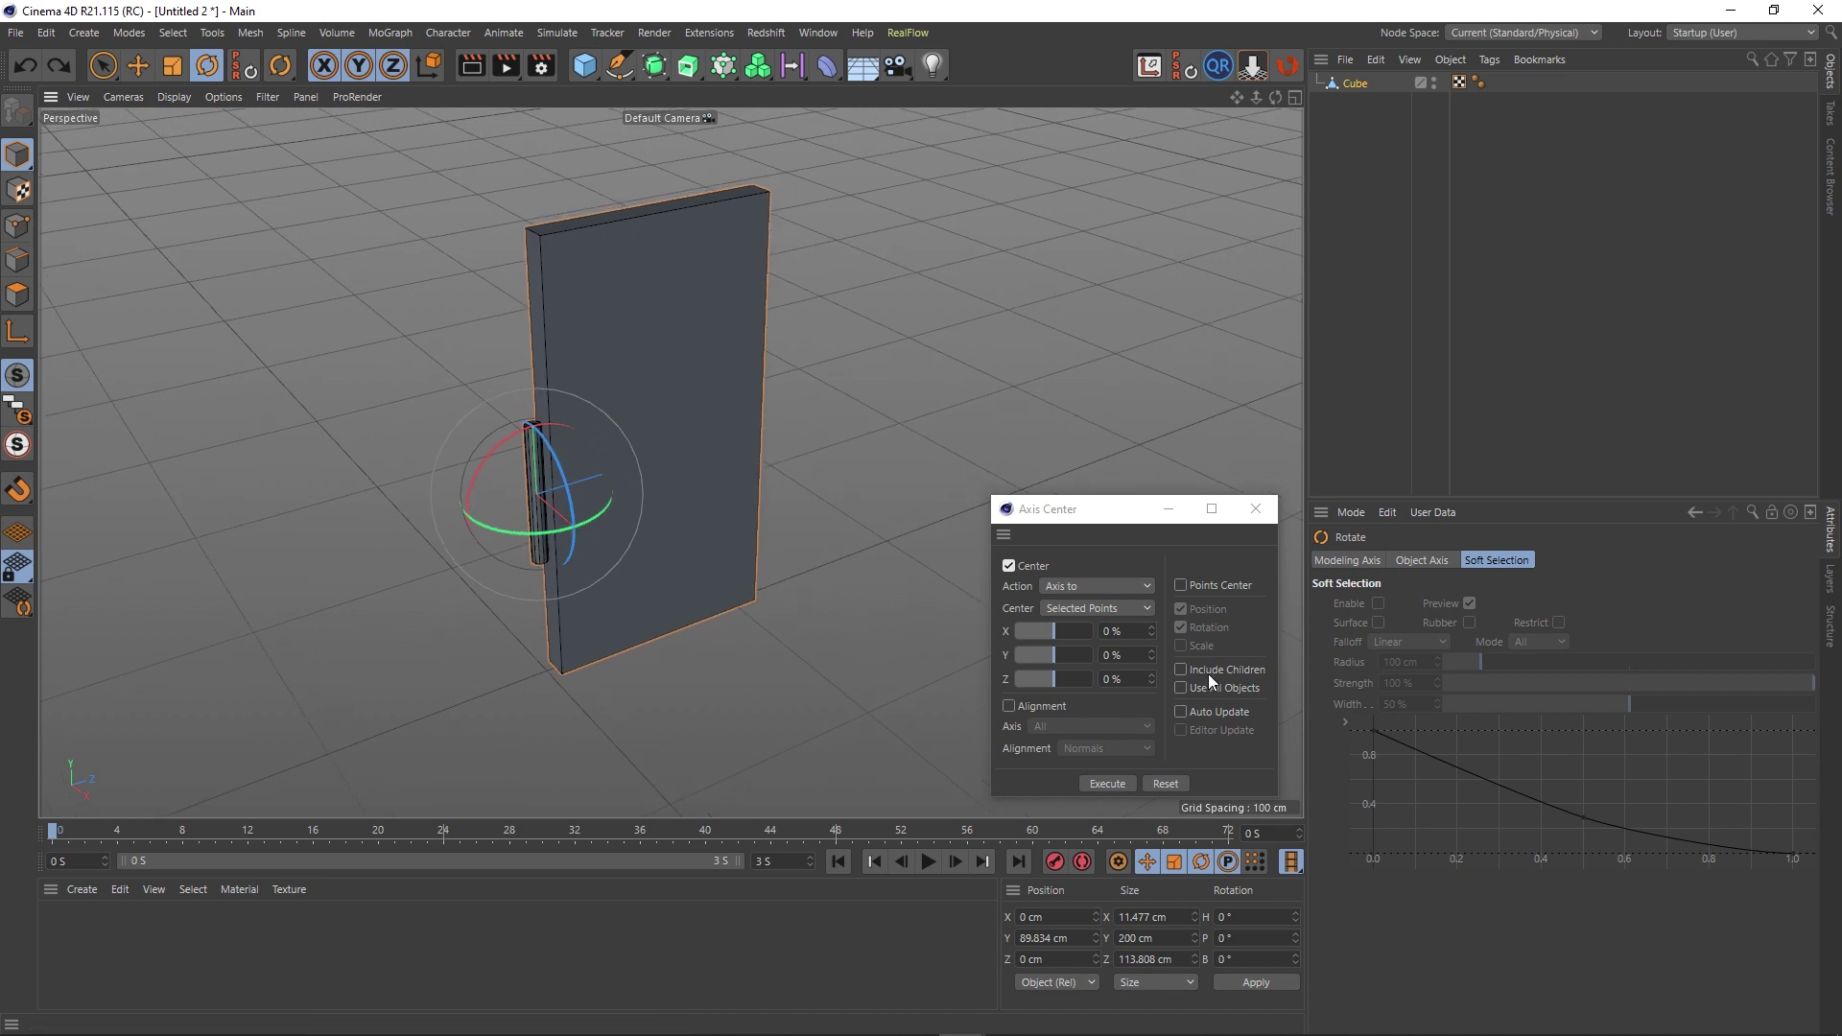
Add a cube, scale it to about 52.4 cm, and move it beside the door to about Y 114.7, Z 171.7 cm.
left_click(584, 65)
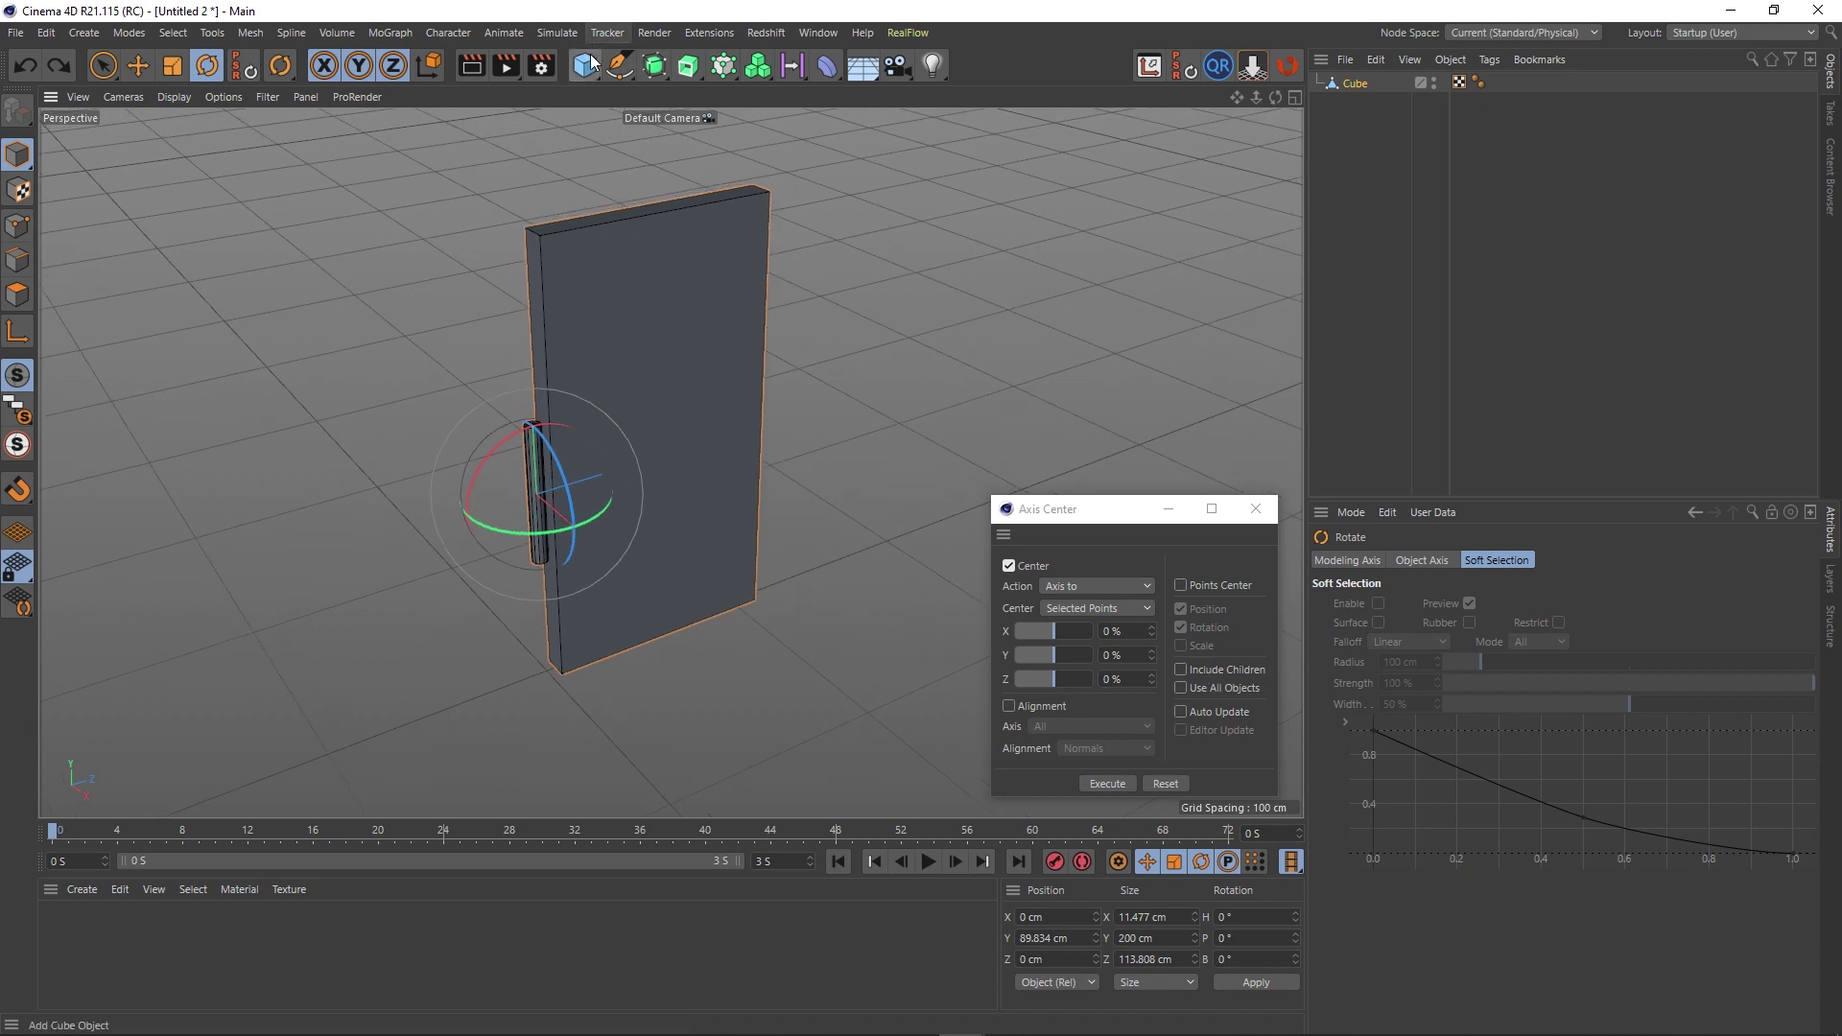
left_click(746, 91)
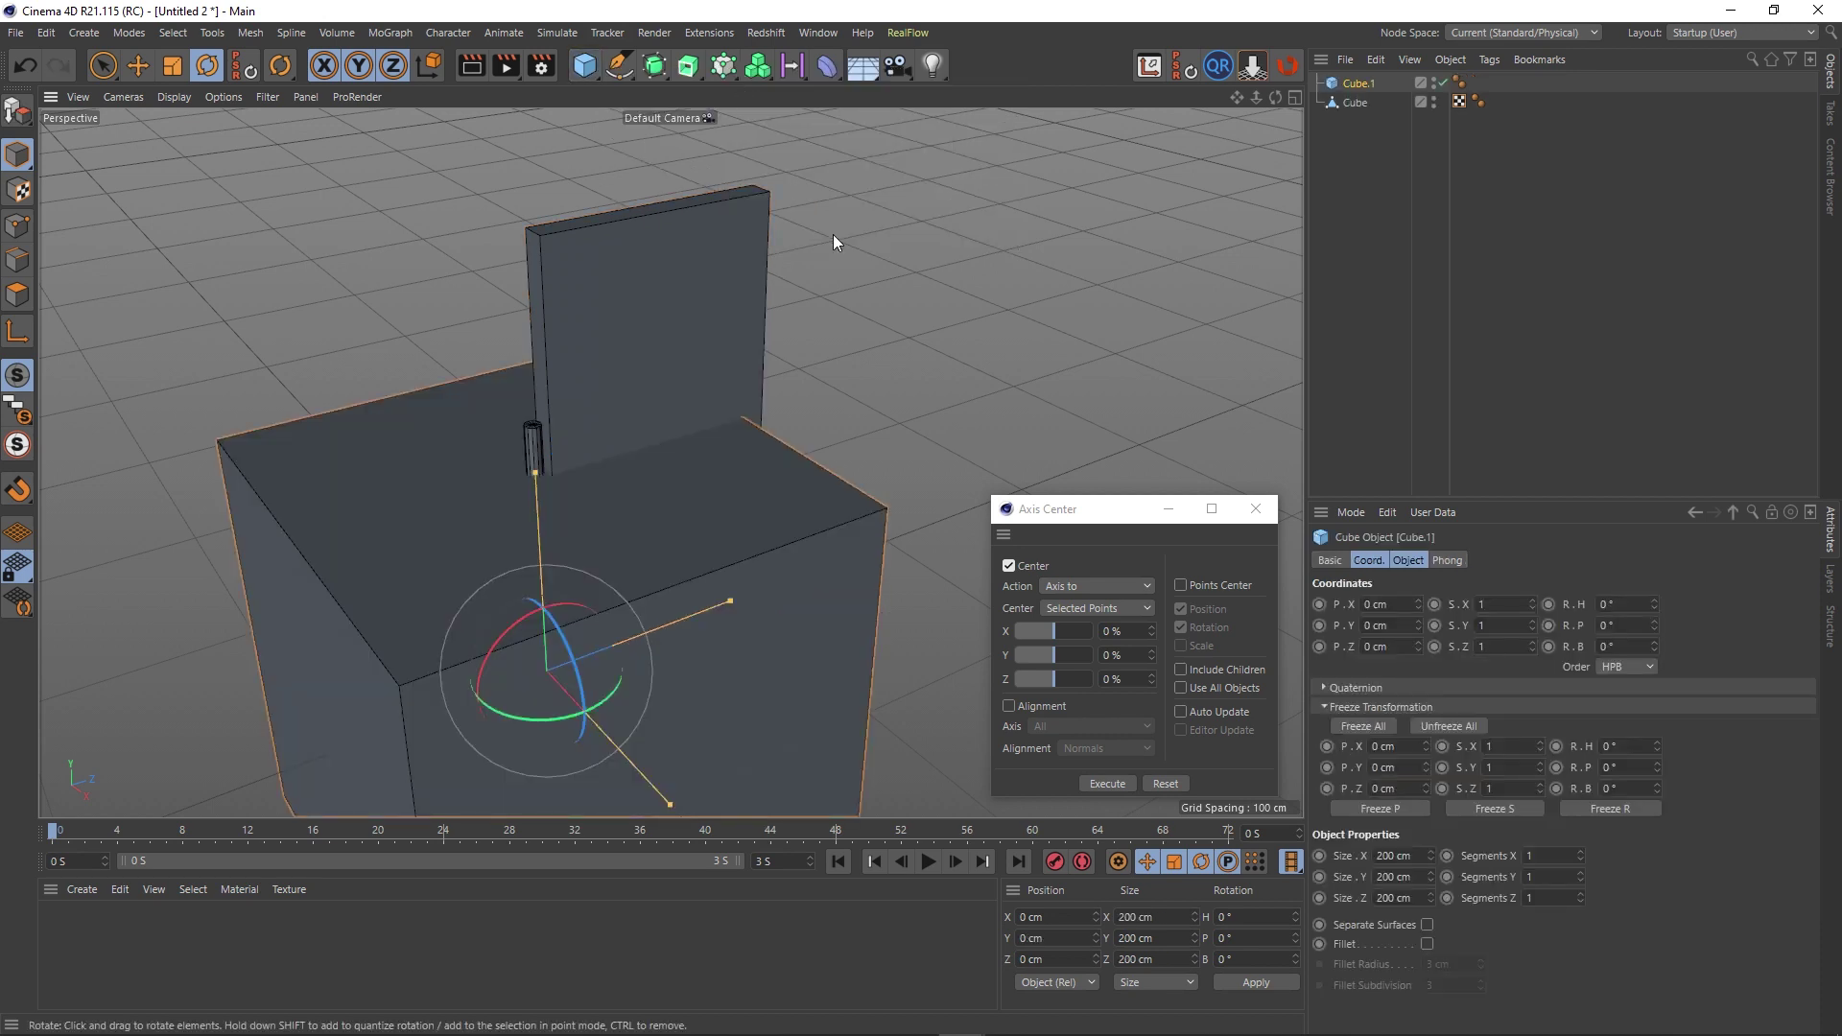
key("t")
left_click_drag(940, 247, 671, 705)
left_click(137, 66)
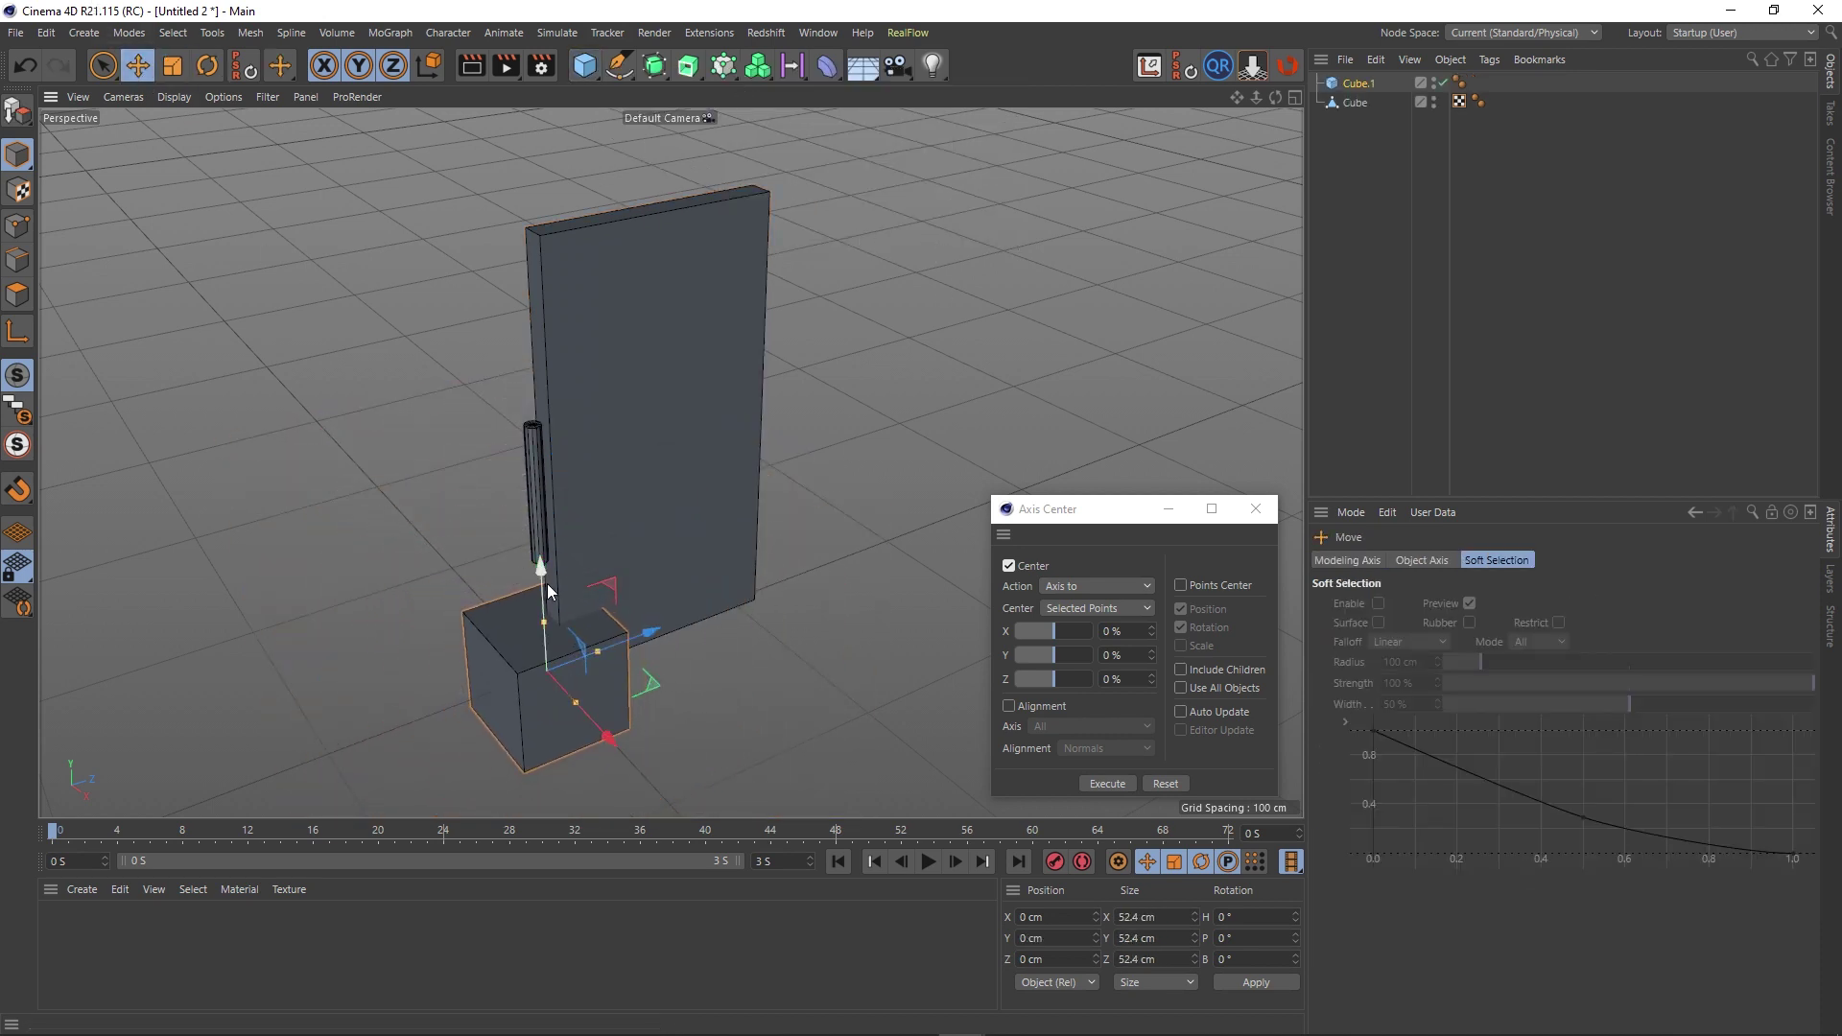
left_click_drag(550, 590, 948, 365)
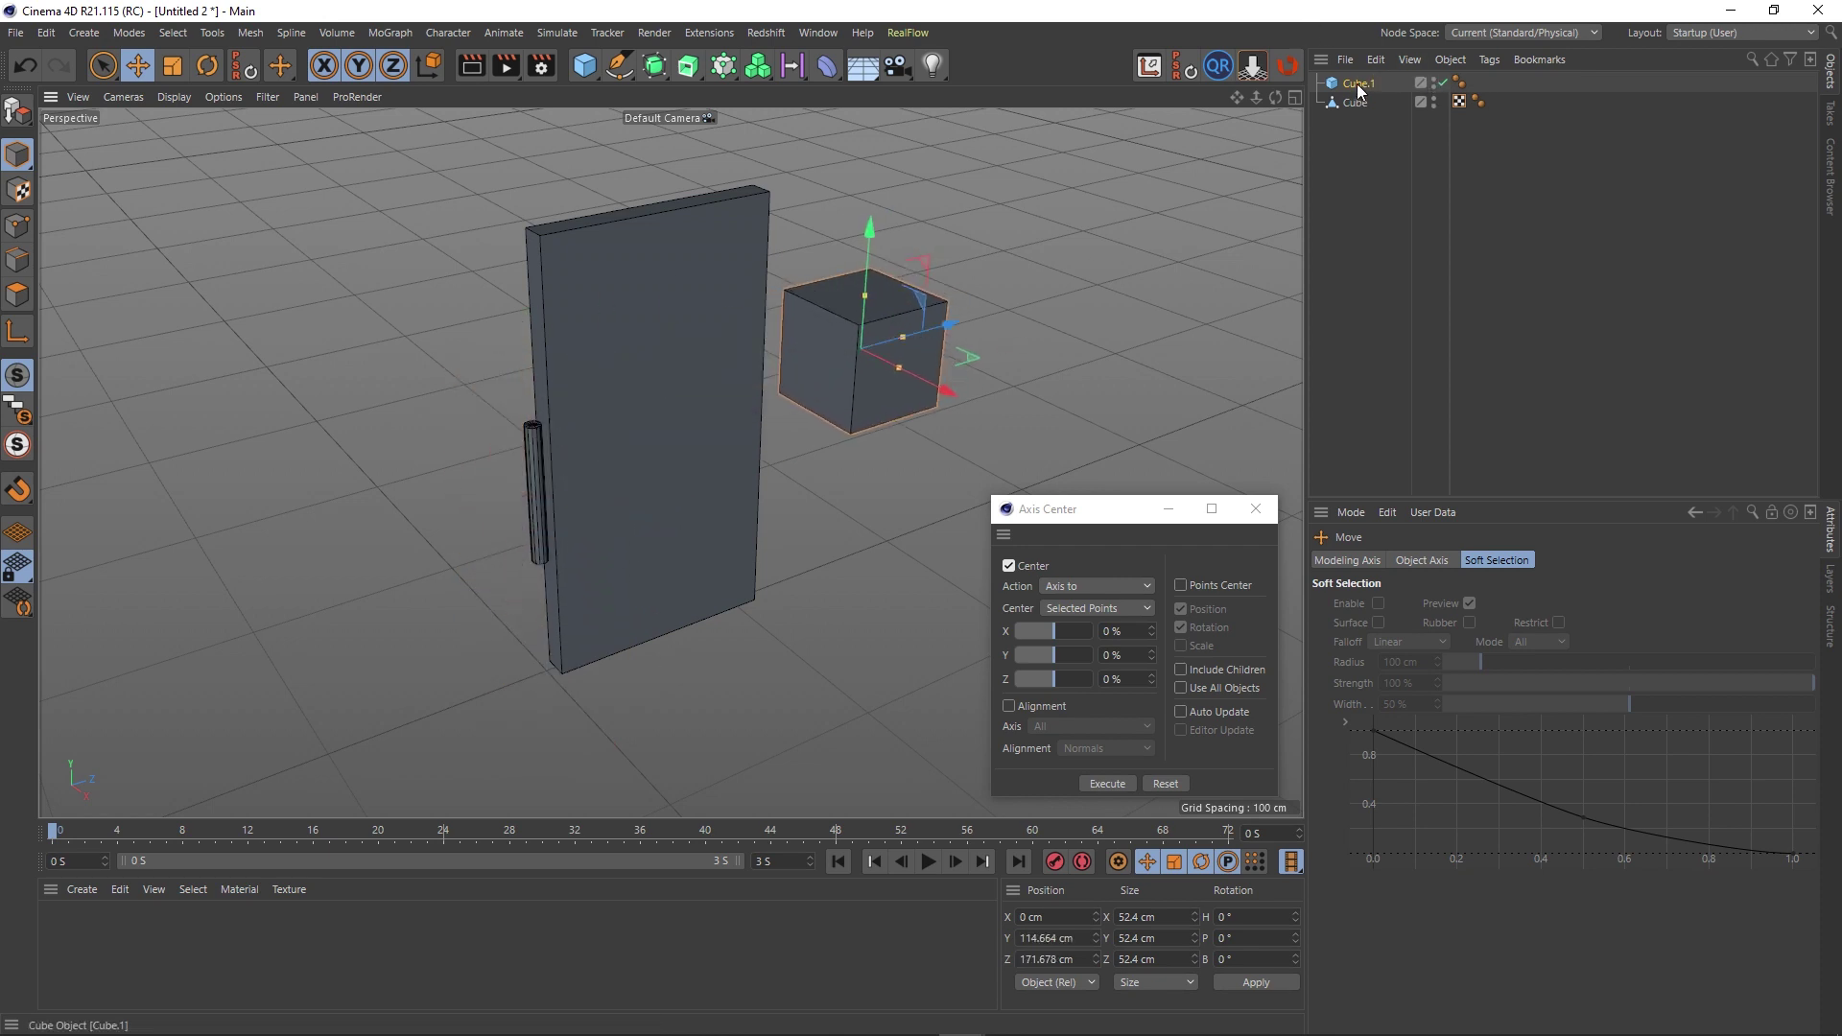
Make the new cube a child of the door object and convert it to an editable polygon object.
left_click_drag(1358, 86, 1360, 102)
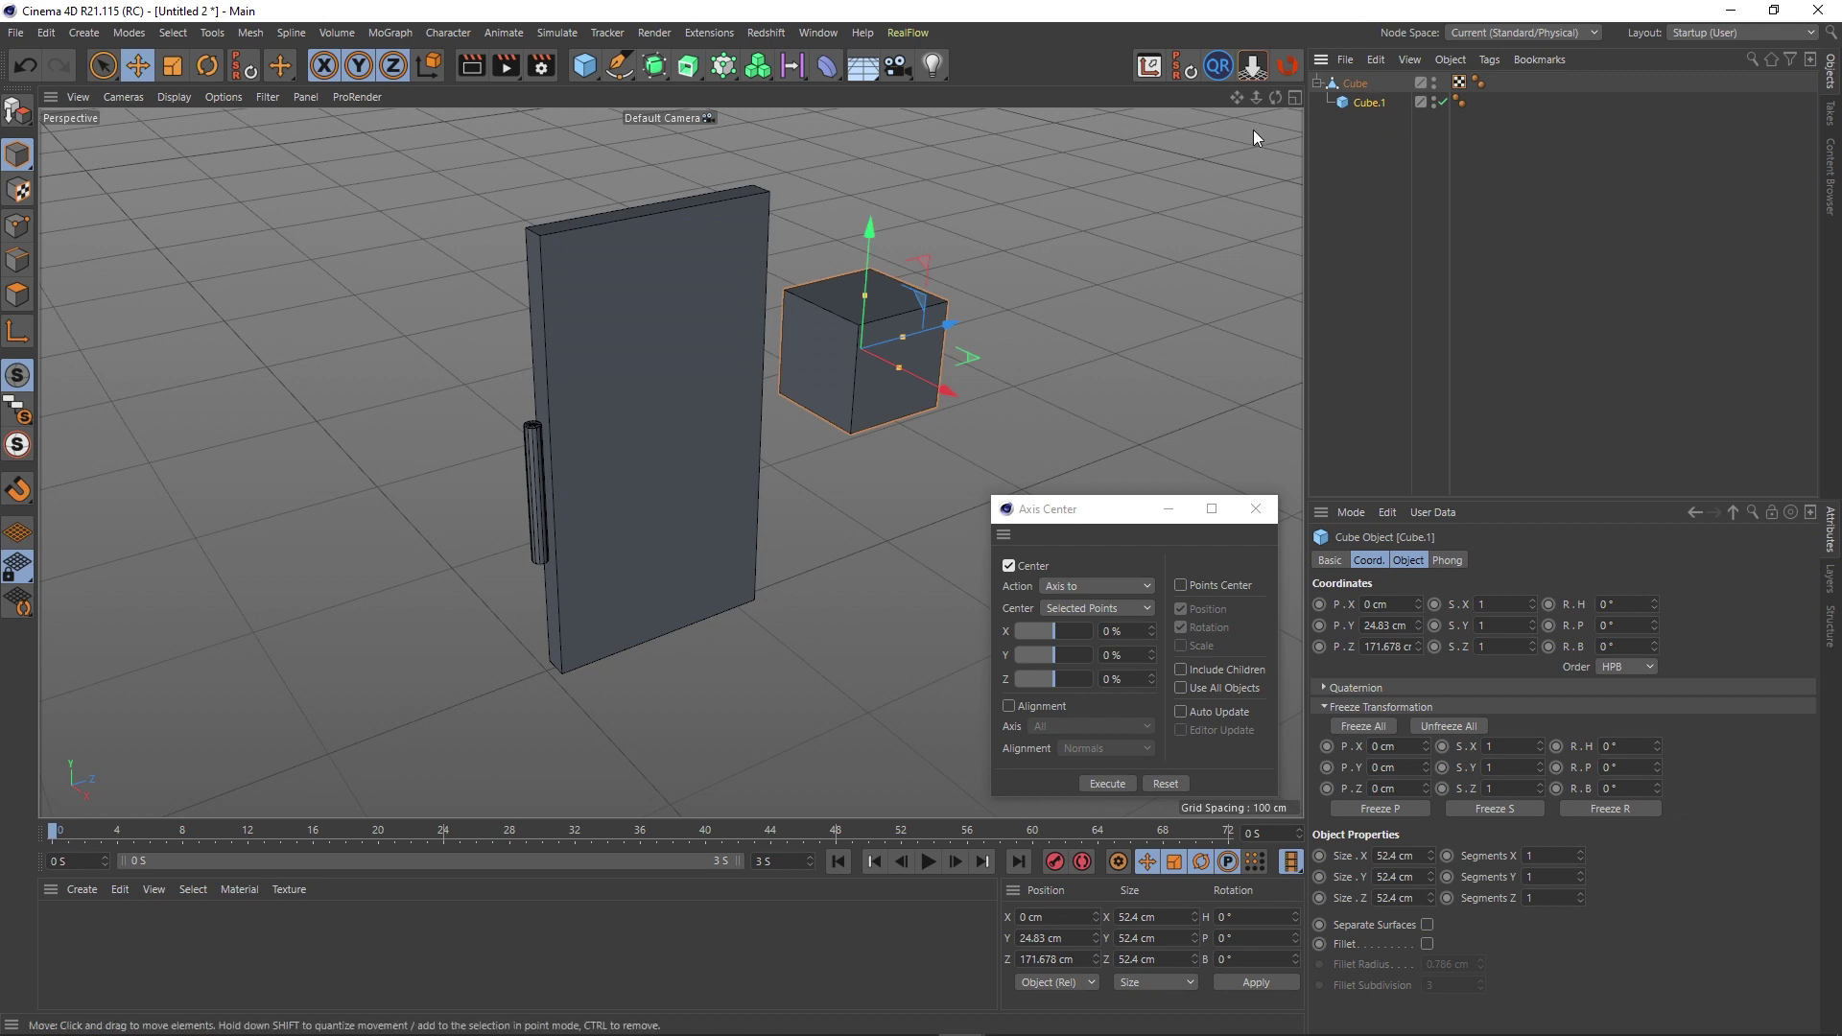
left_click(17, 110)
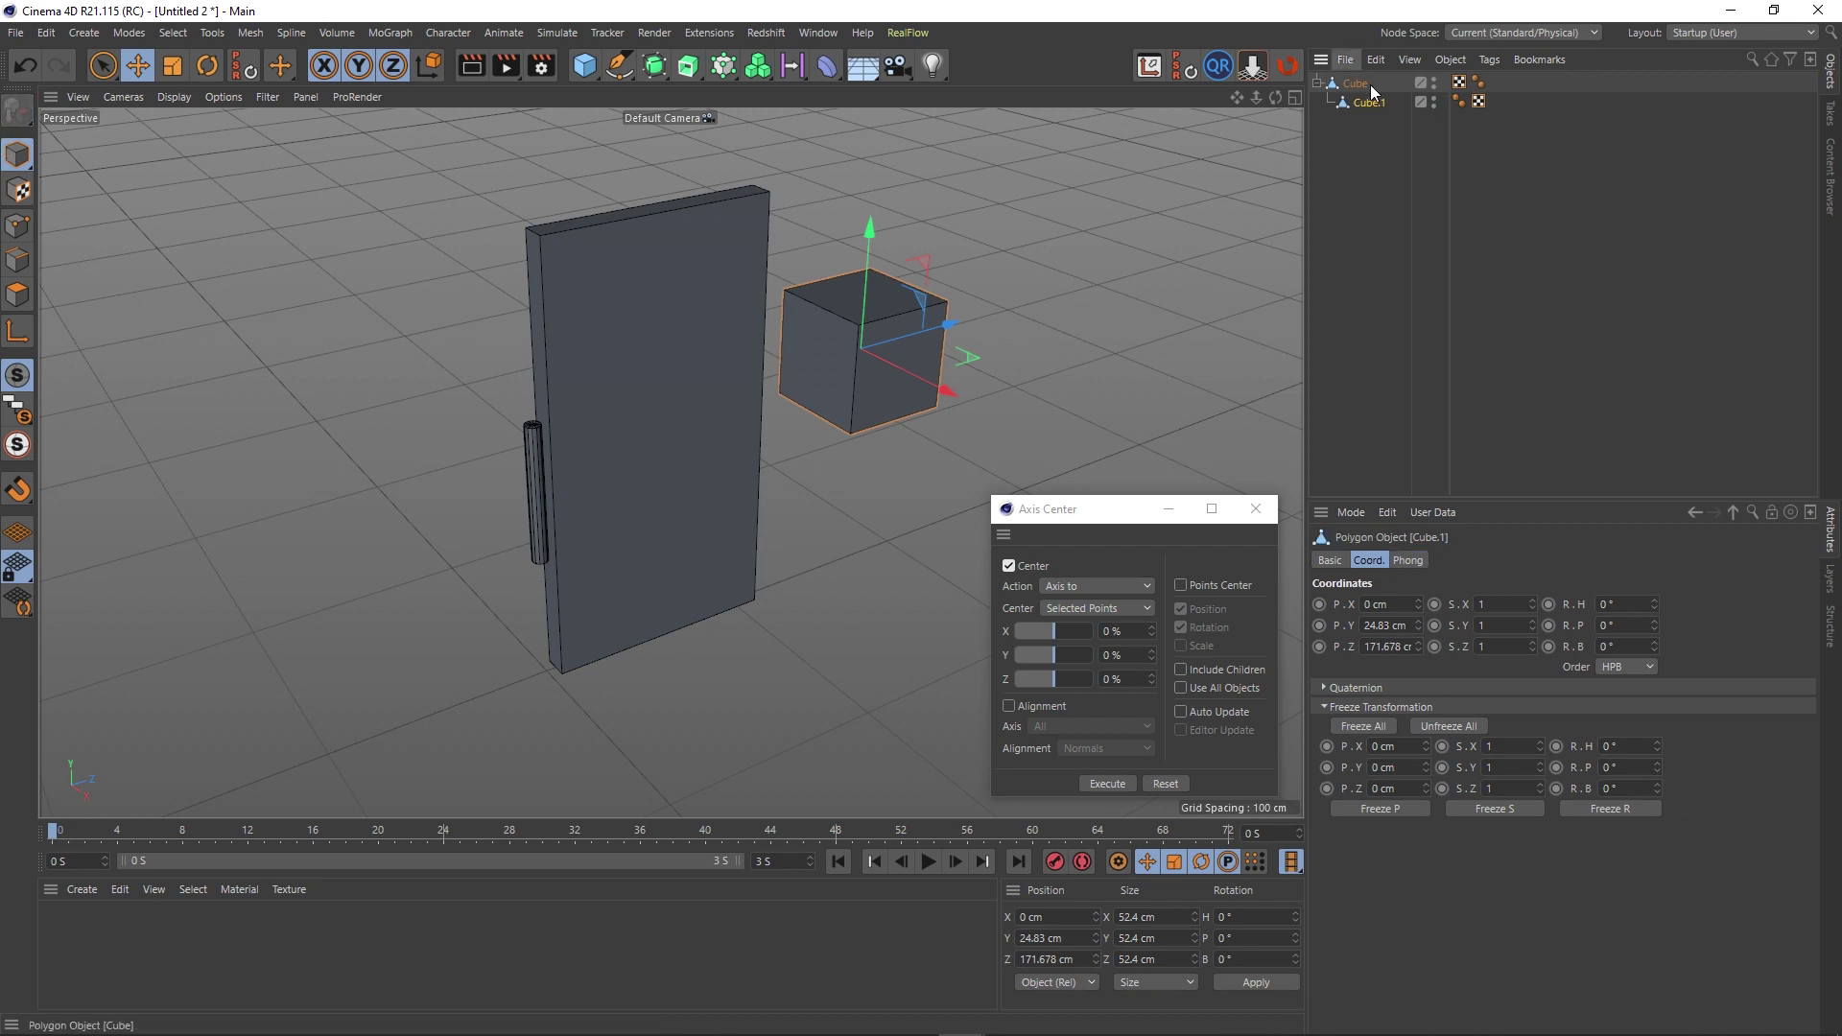
Select the door object and enable Include Children in the Axis Center settings.
left_click_drag(821, 387, 662, 416, "alt")
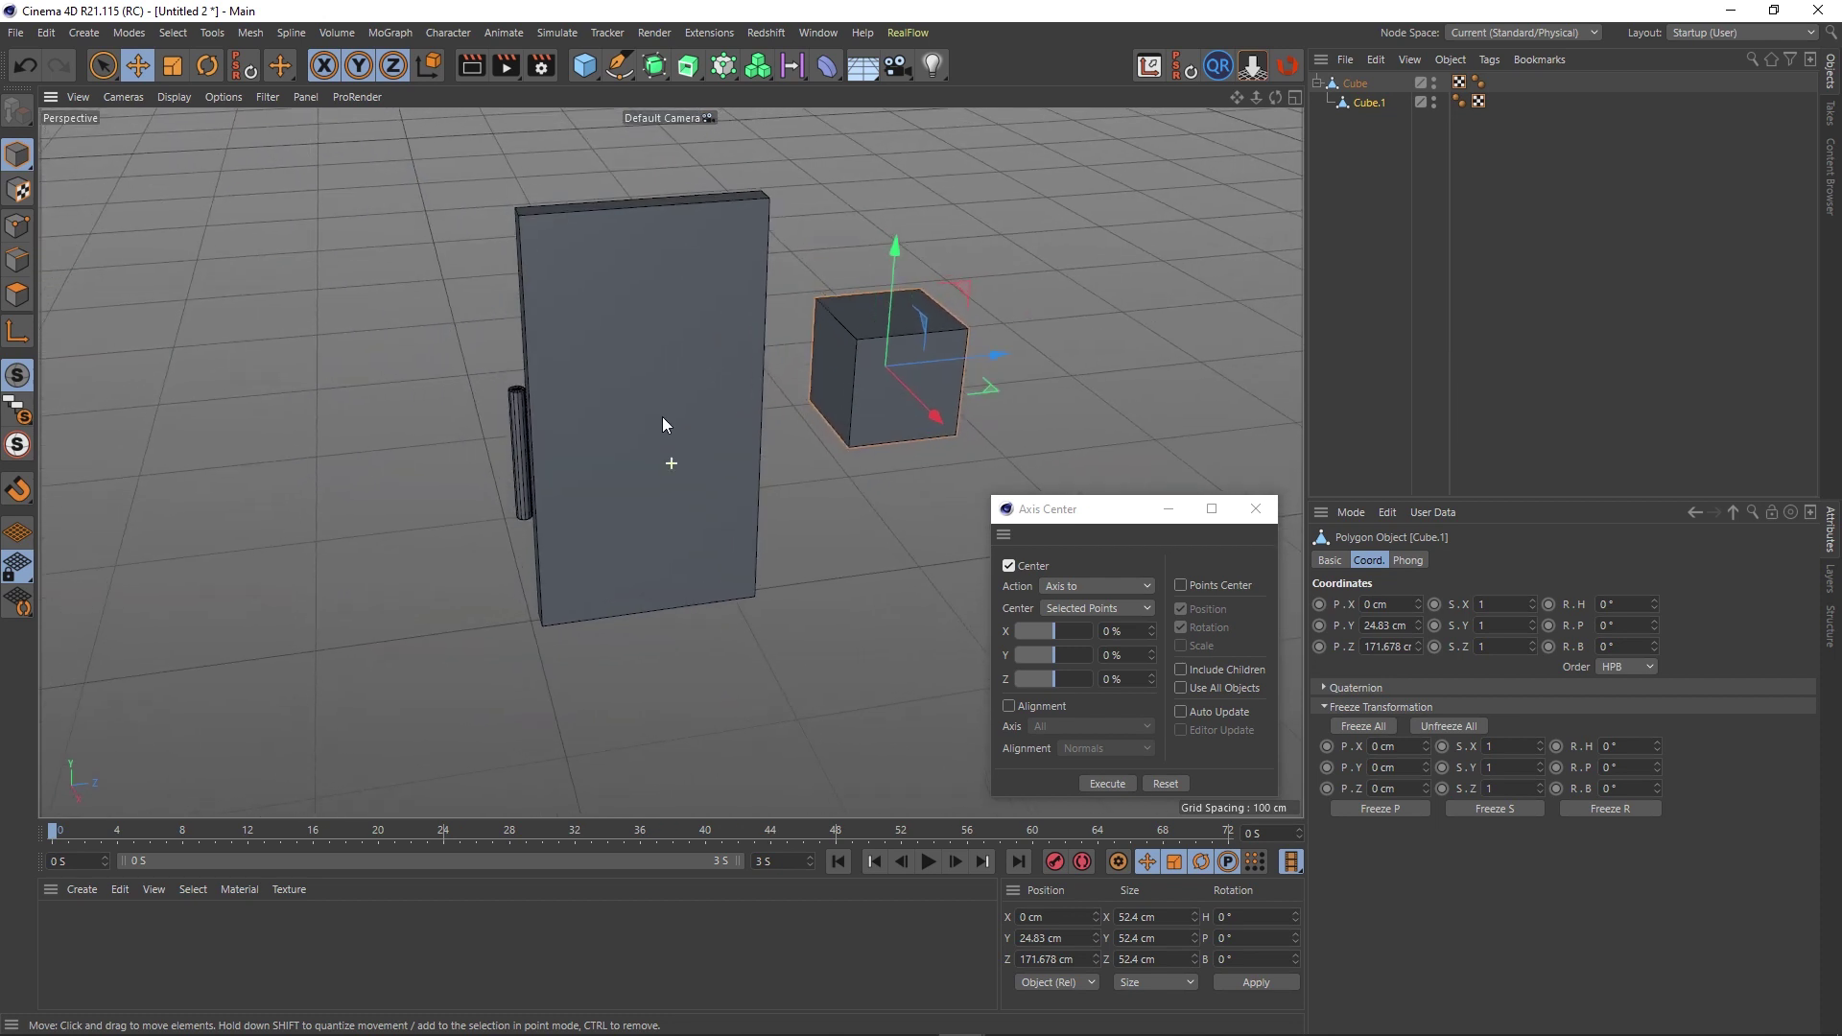
left_click(1362, 83)
left_click_drag(773, 453, 633, 482, "alt")
scroll(631, 470, "down", 3)
middle_click_drag(630, 460, 550, 458, "alt")
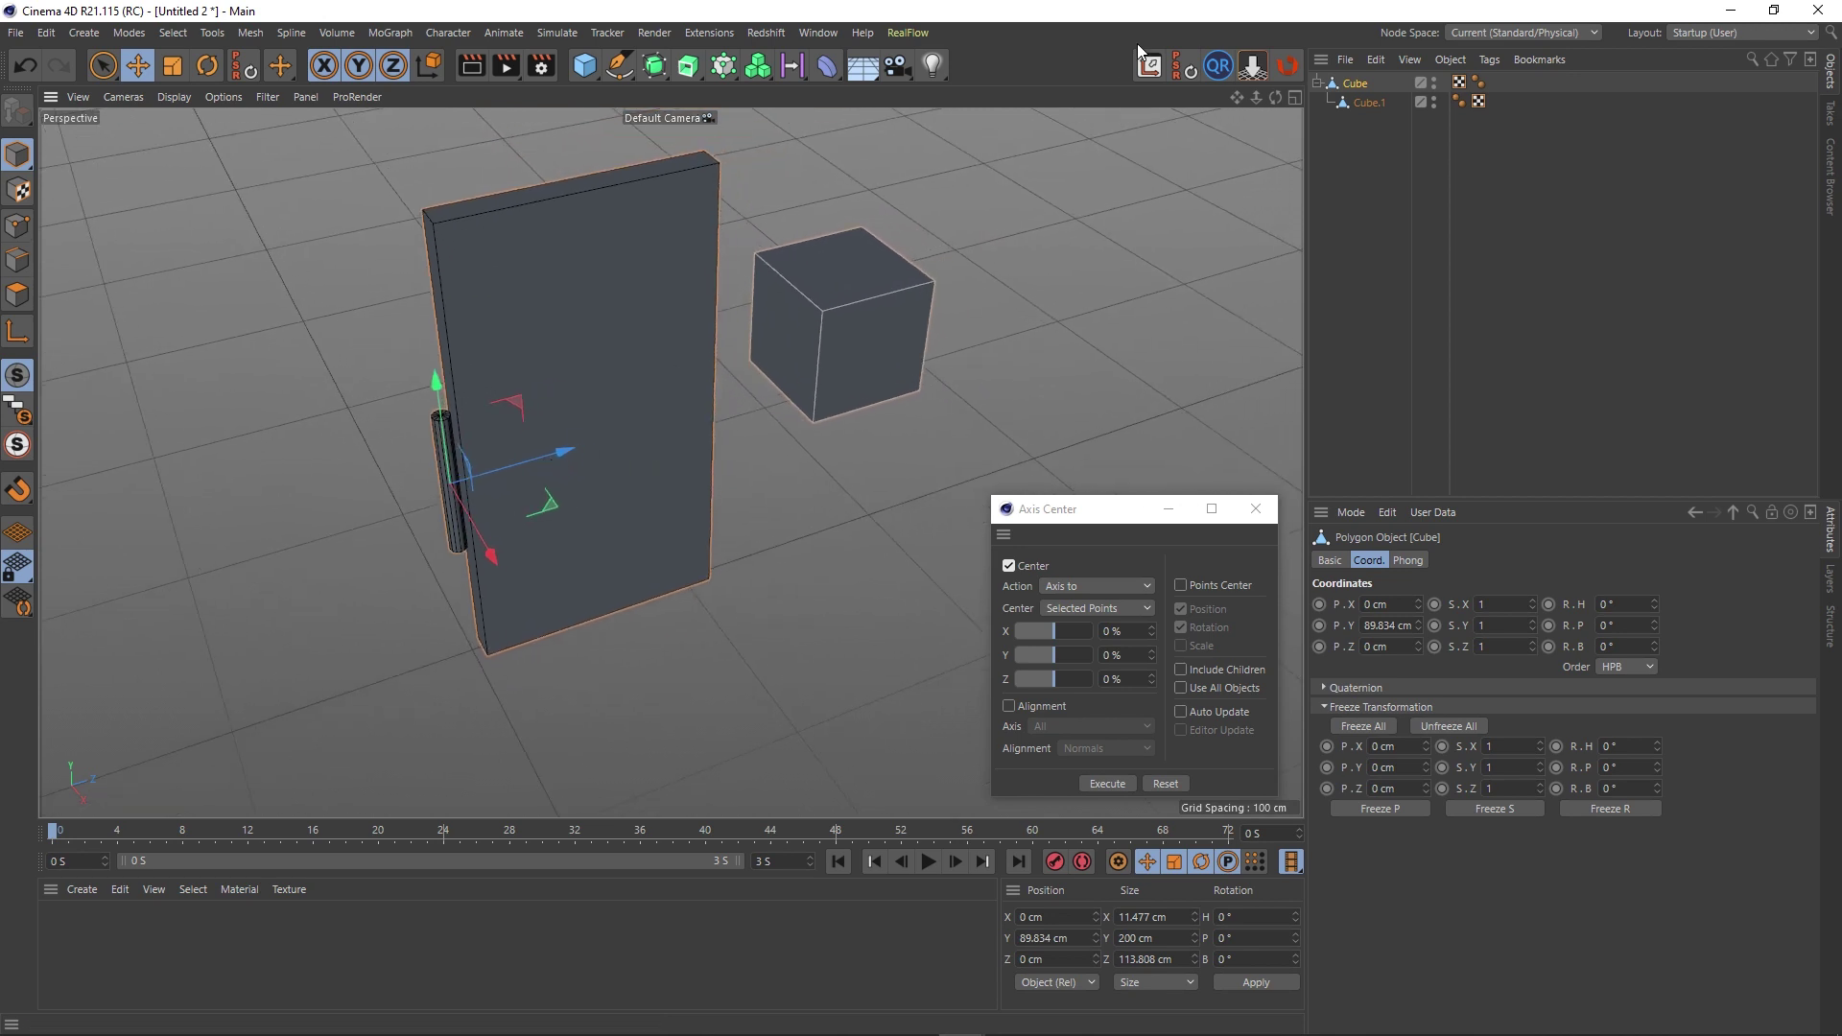
left_click(1181, 669)
left_click_drag(620, 518, 593, 474, "alt")
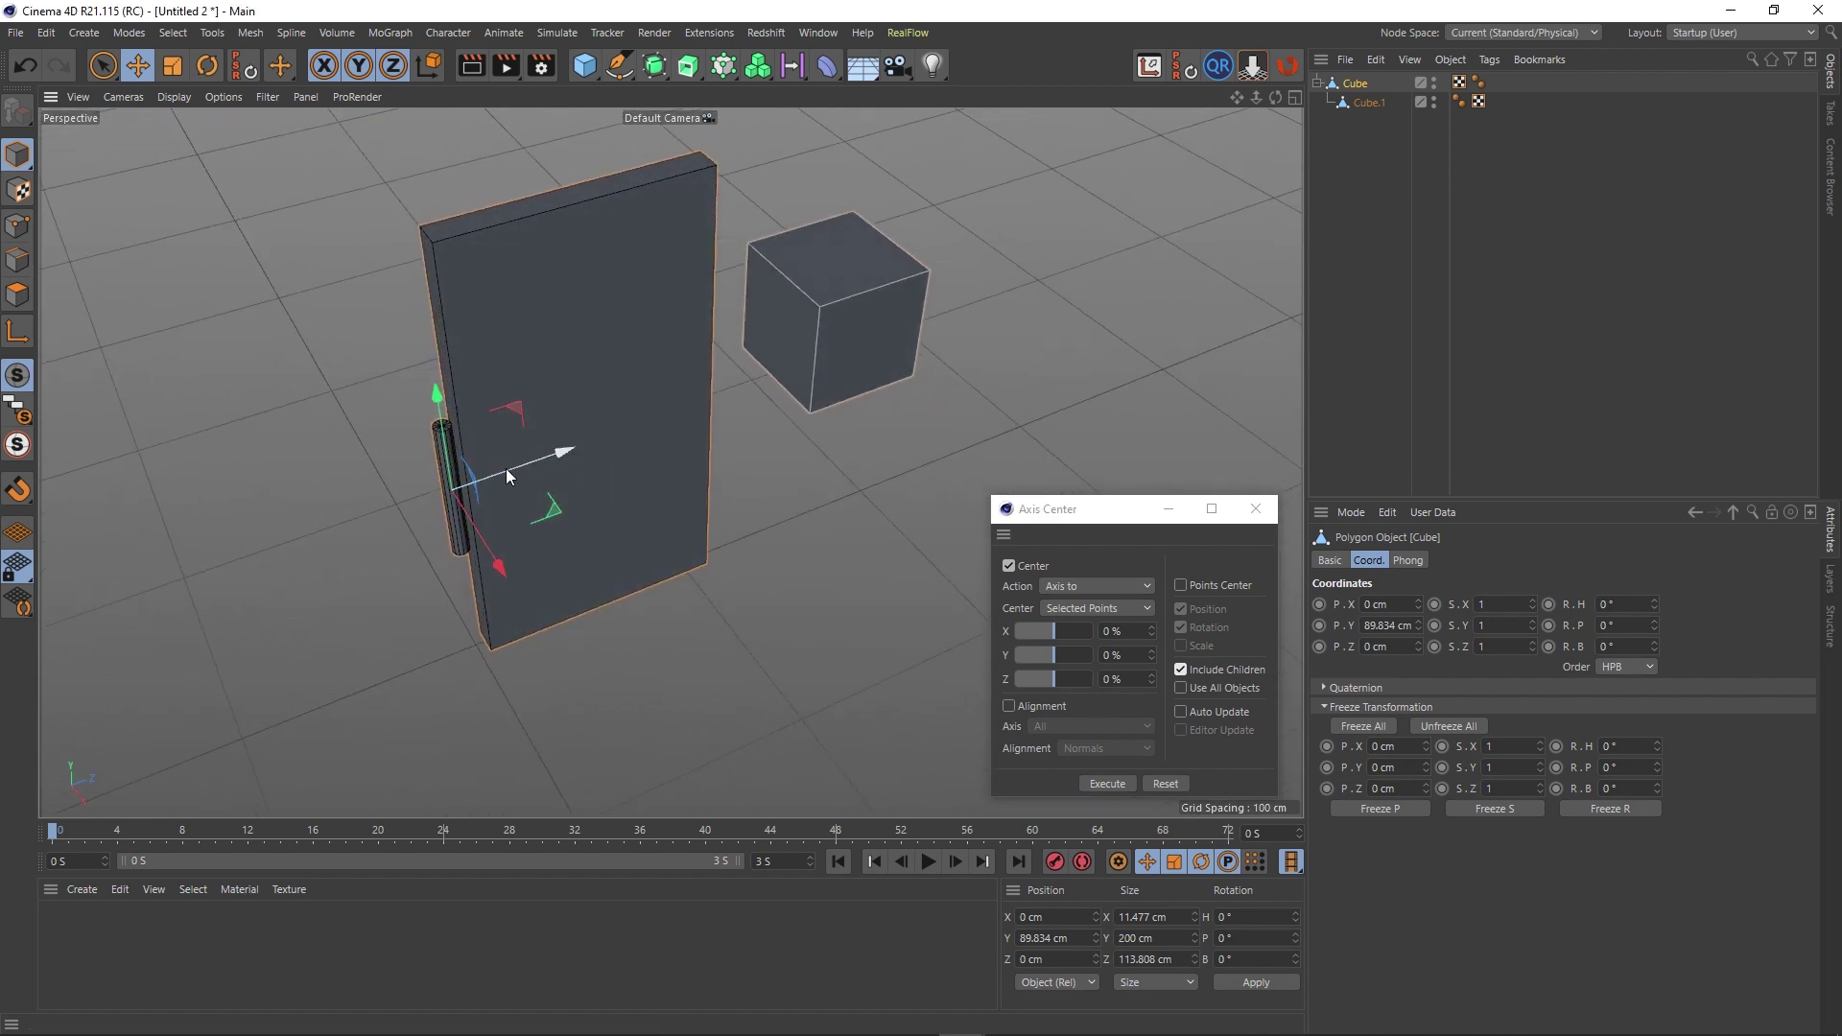
Move the door's axis to its far edge by executing Axis Center with All Points and Z at 100%.
left_click(1055, 685)
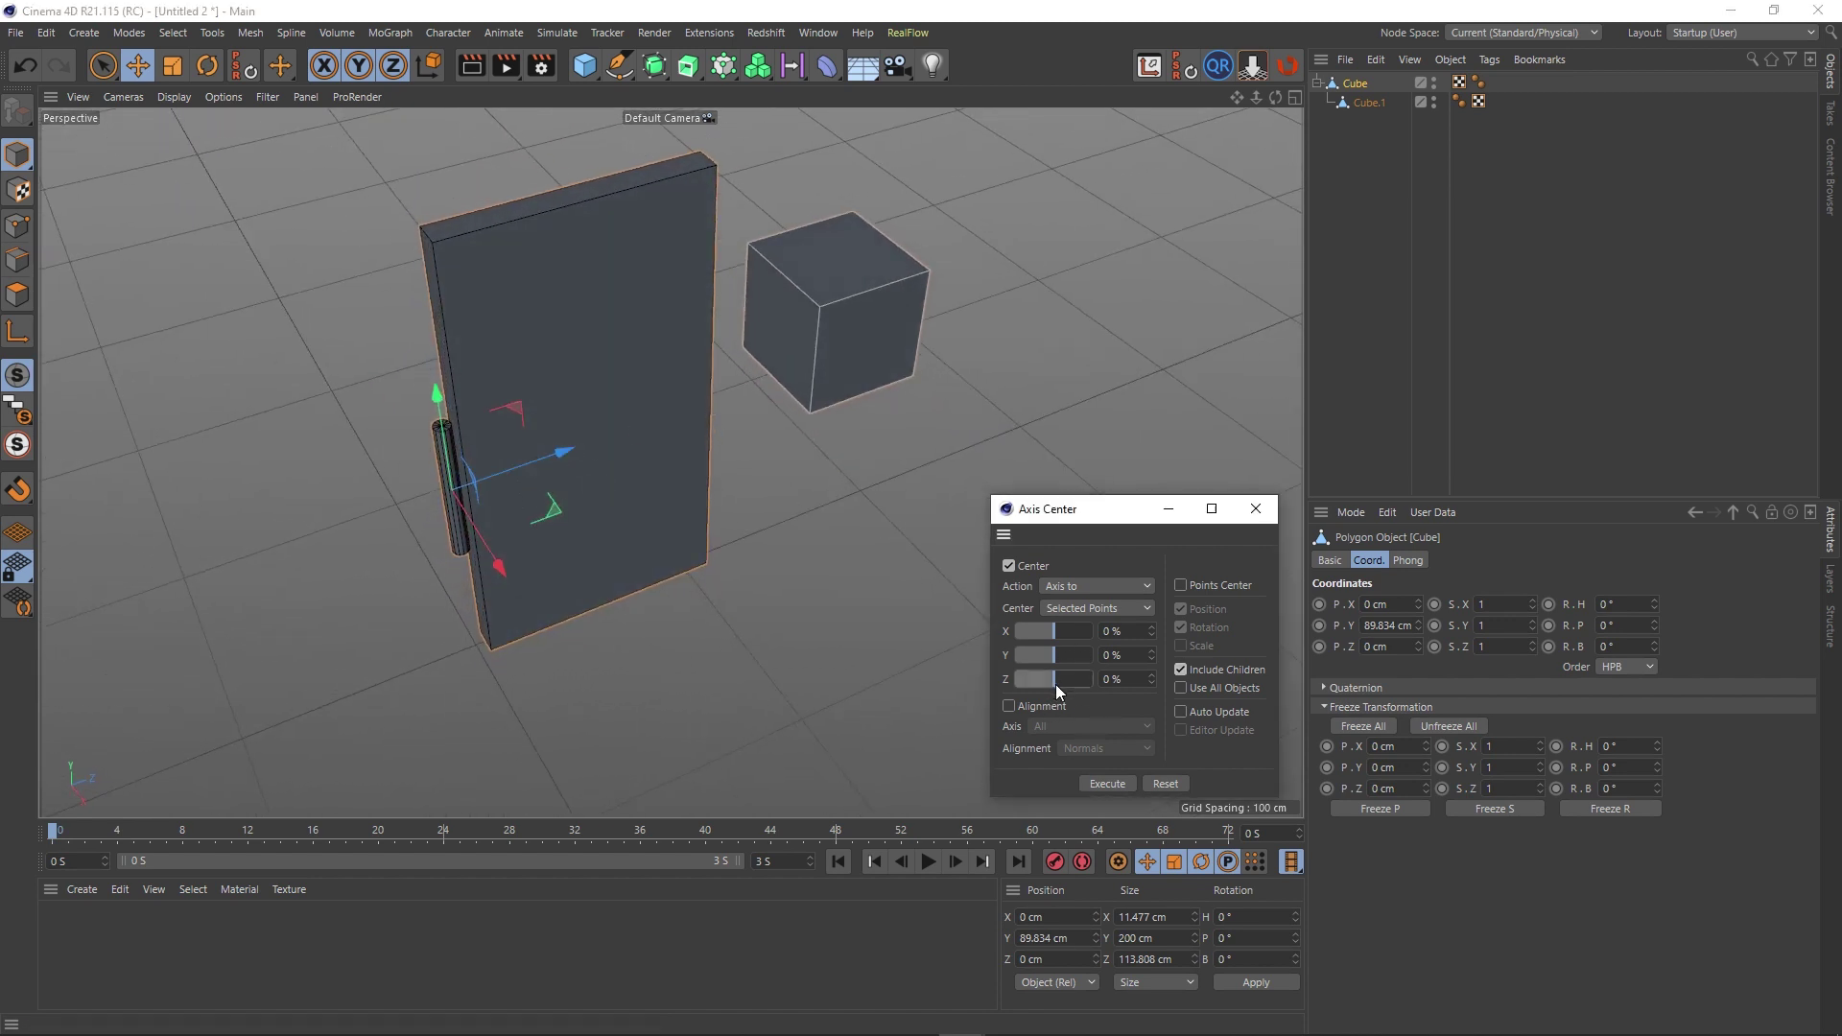
left_click(1107, 784)
left_click(1082, 608)
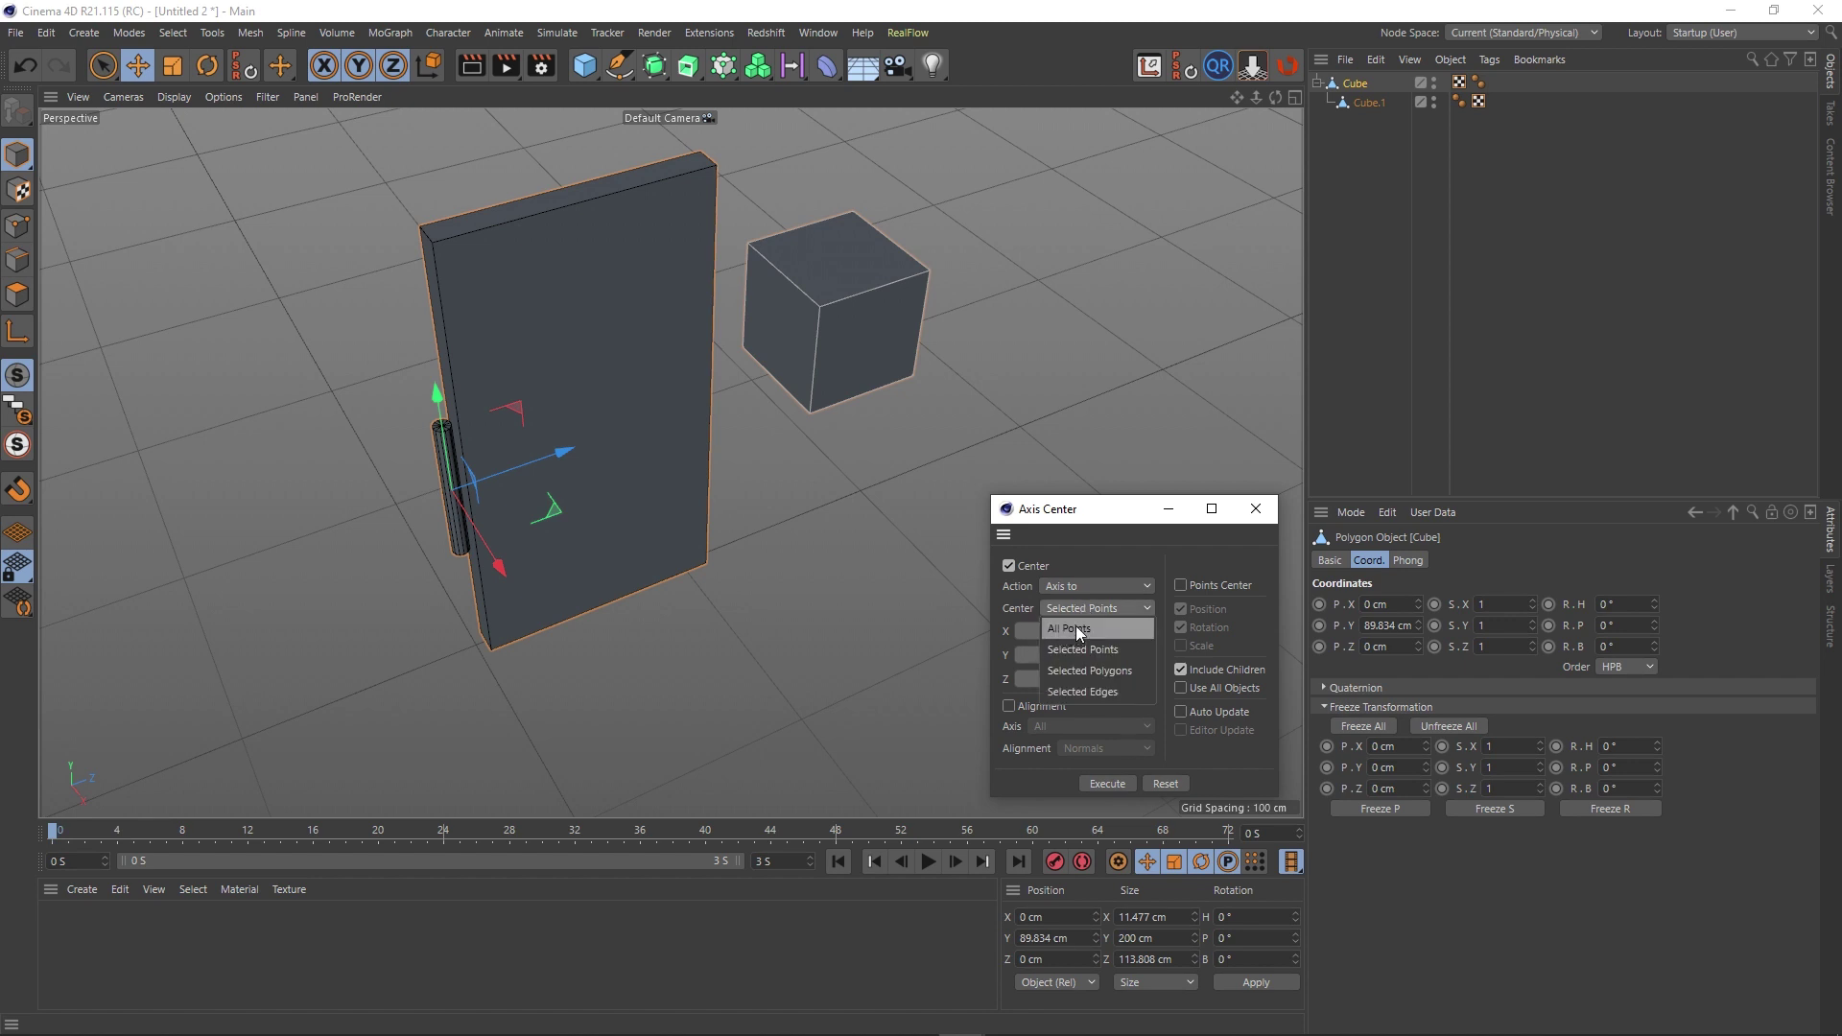
left_click(1076, 629)
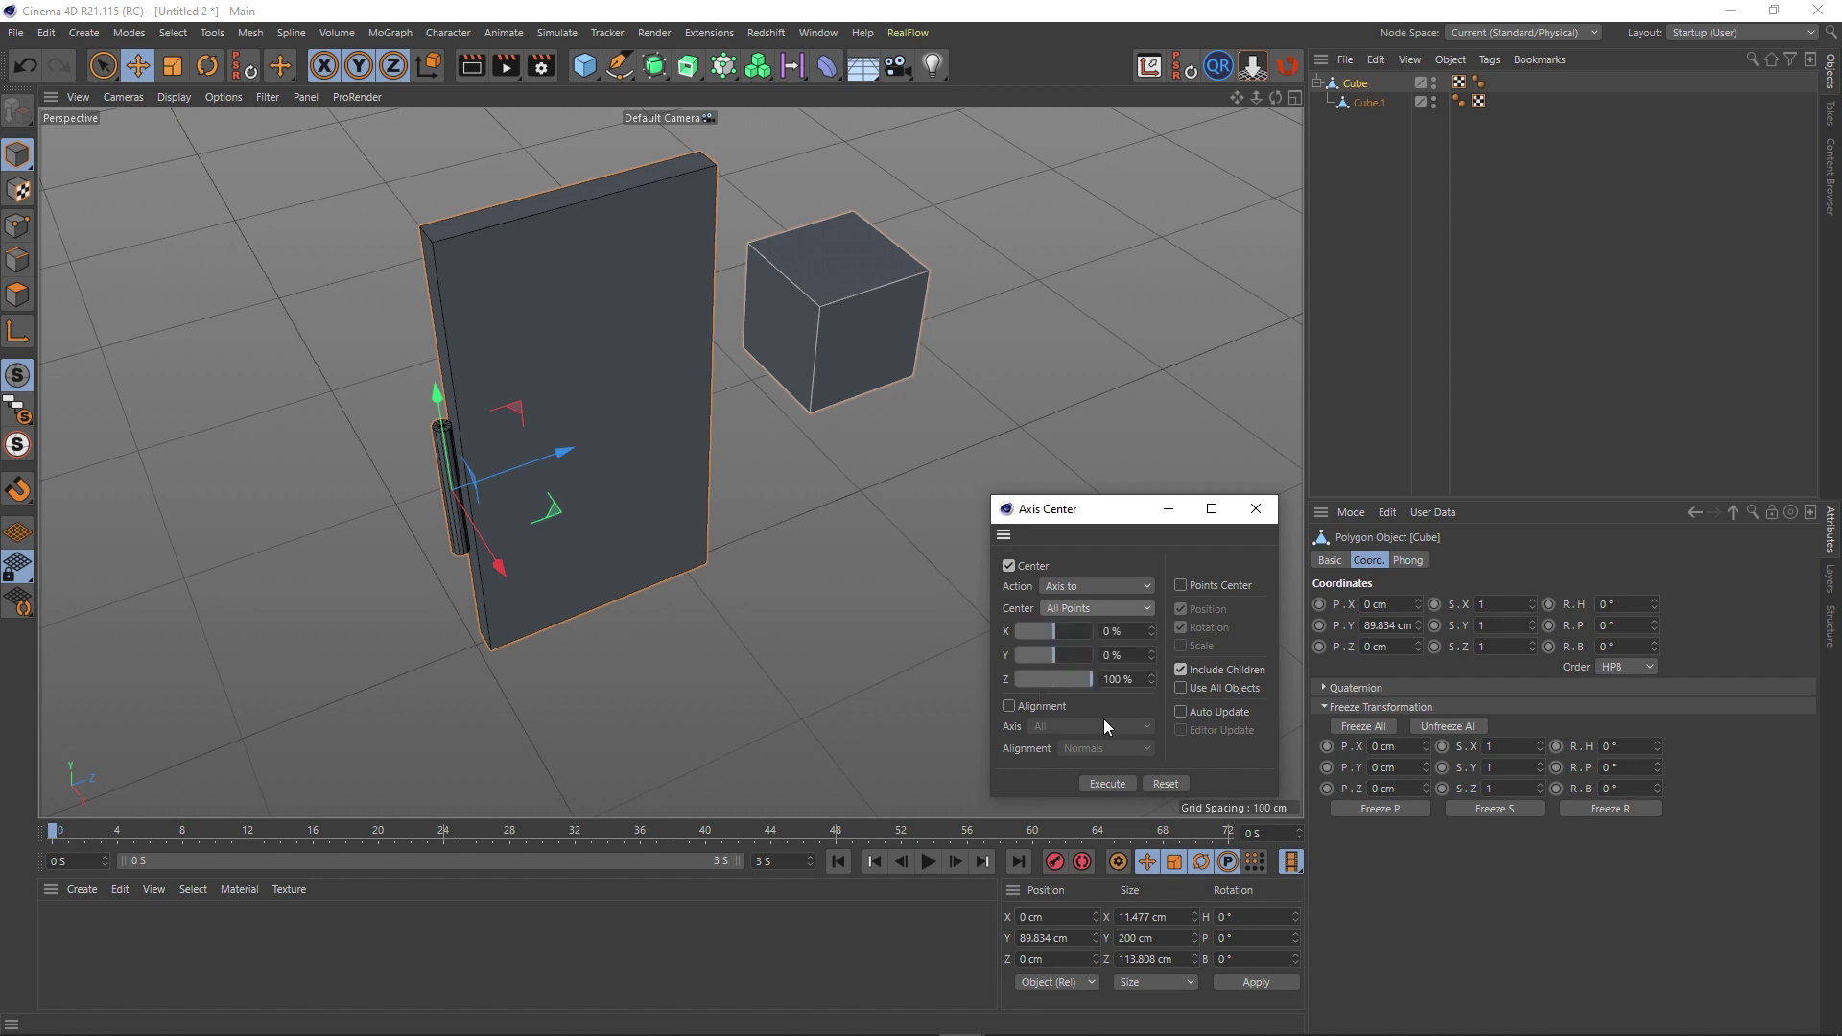
left_click(1108, 783)
mouse_move(690, 433)
left_mouse_down("alt")
mouse_move(555, 394)
mouse_move(558, 380)
left_mouse_up("alt")
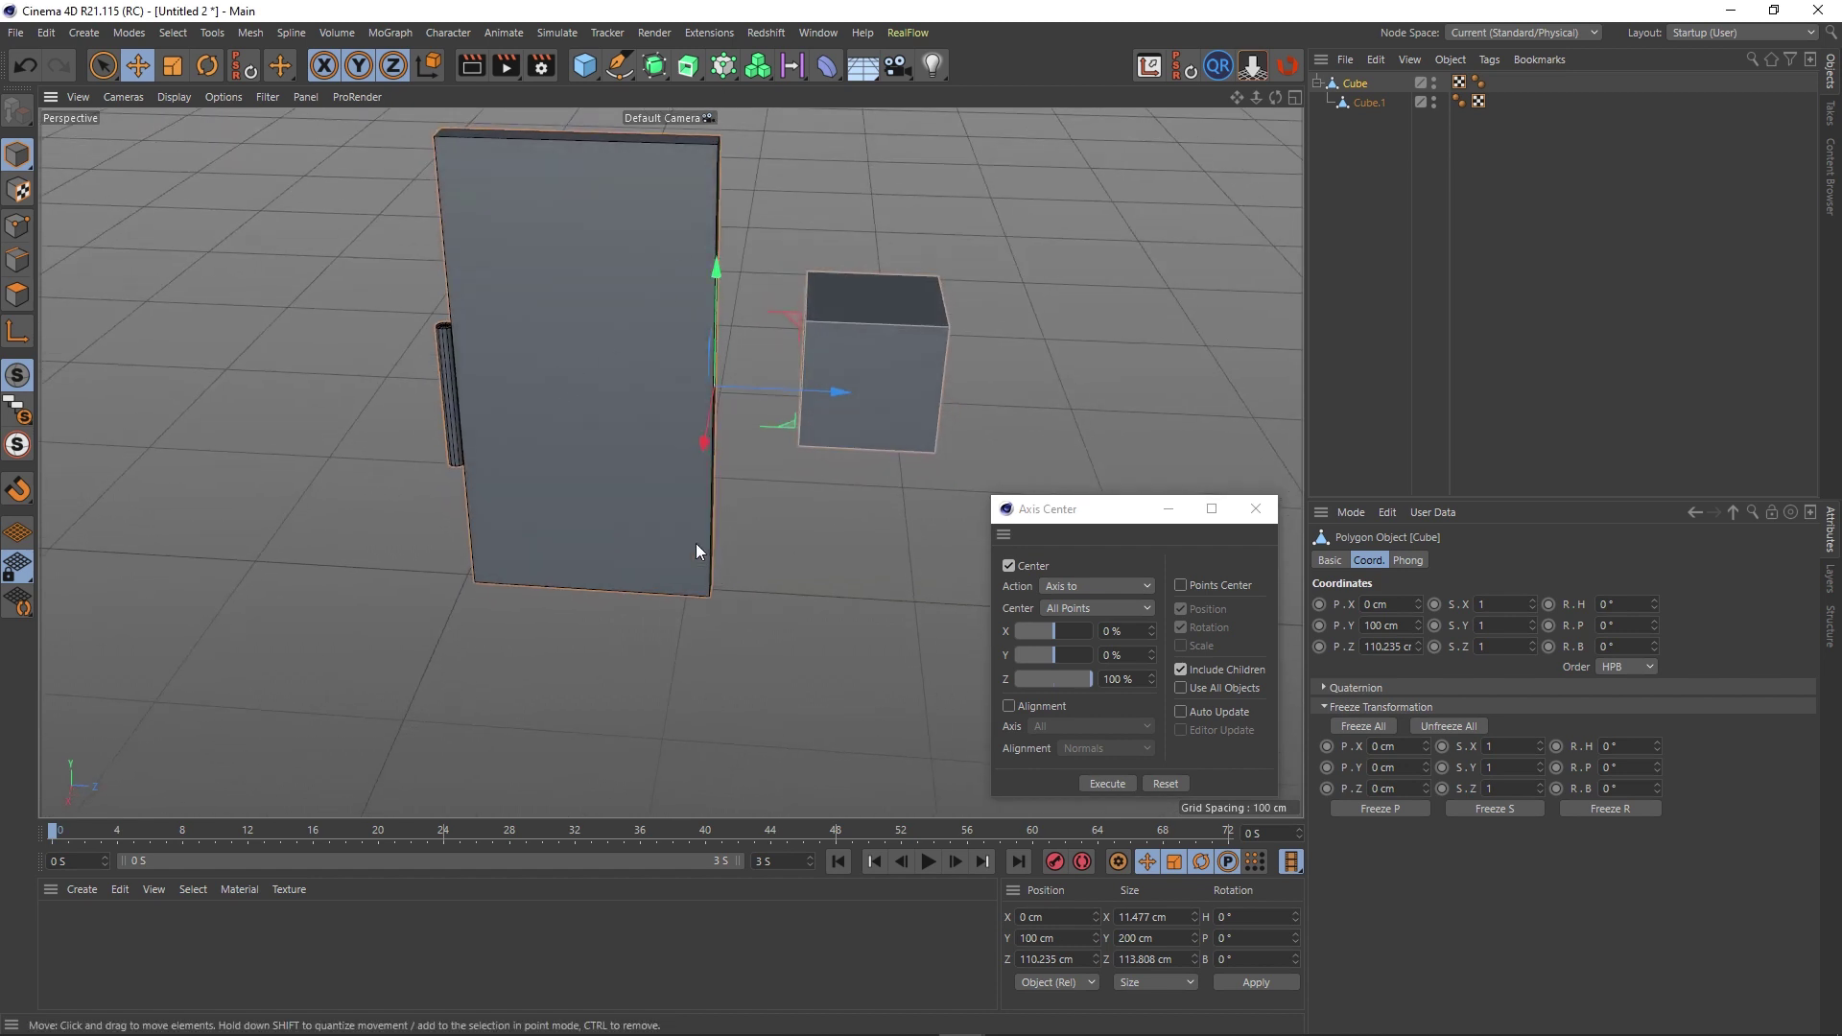
middle_click_drag(567, 428, 560, 529, "alt")
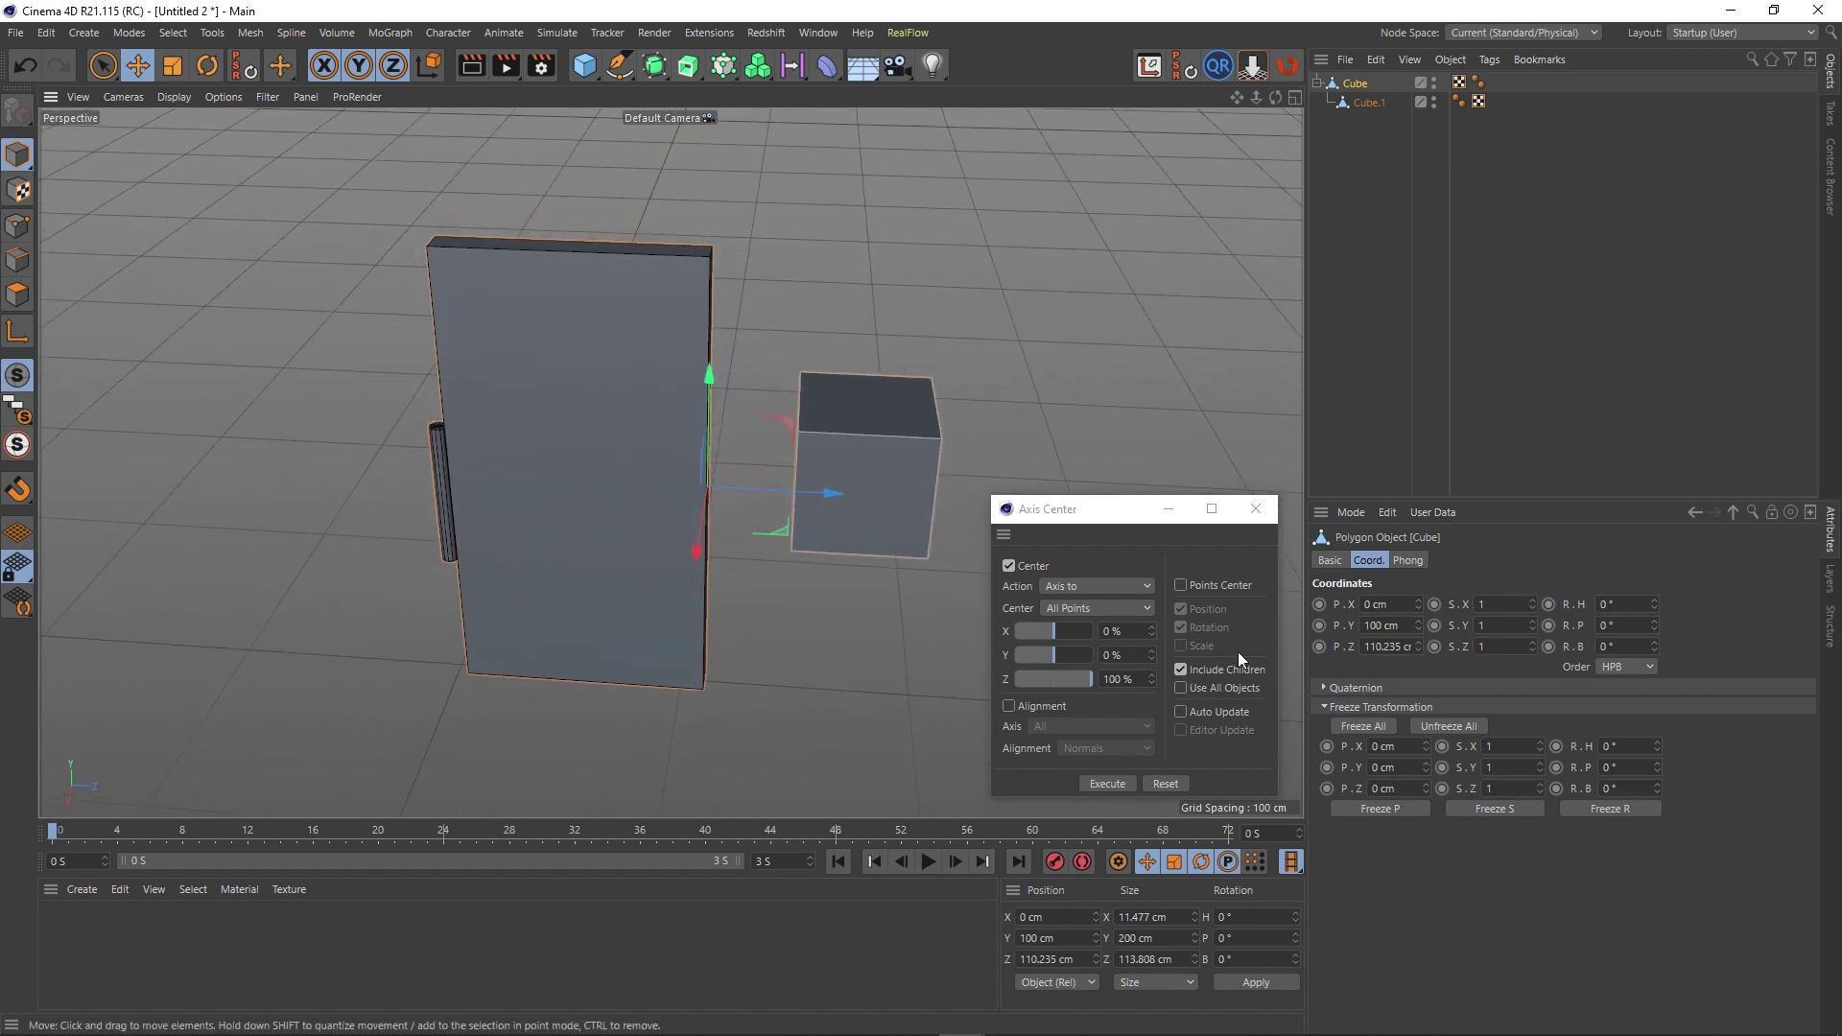
Reset the Axis Center offsets and center the child cube's axis on all of its own points.
left_click(1370, 102)
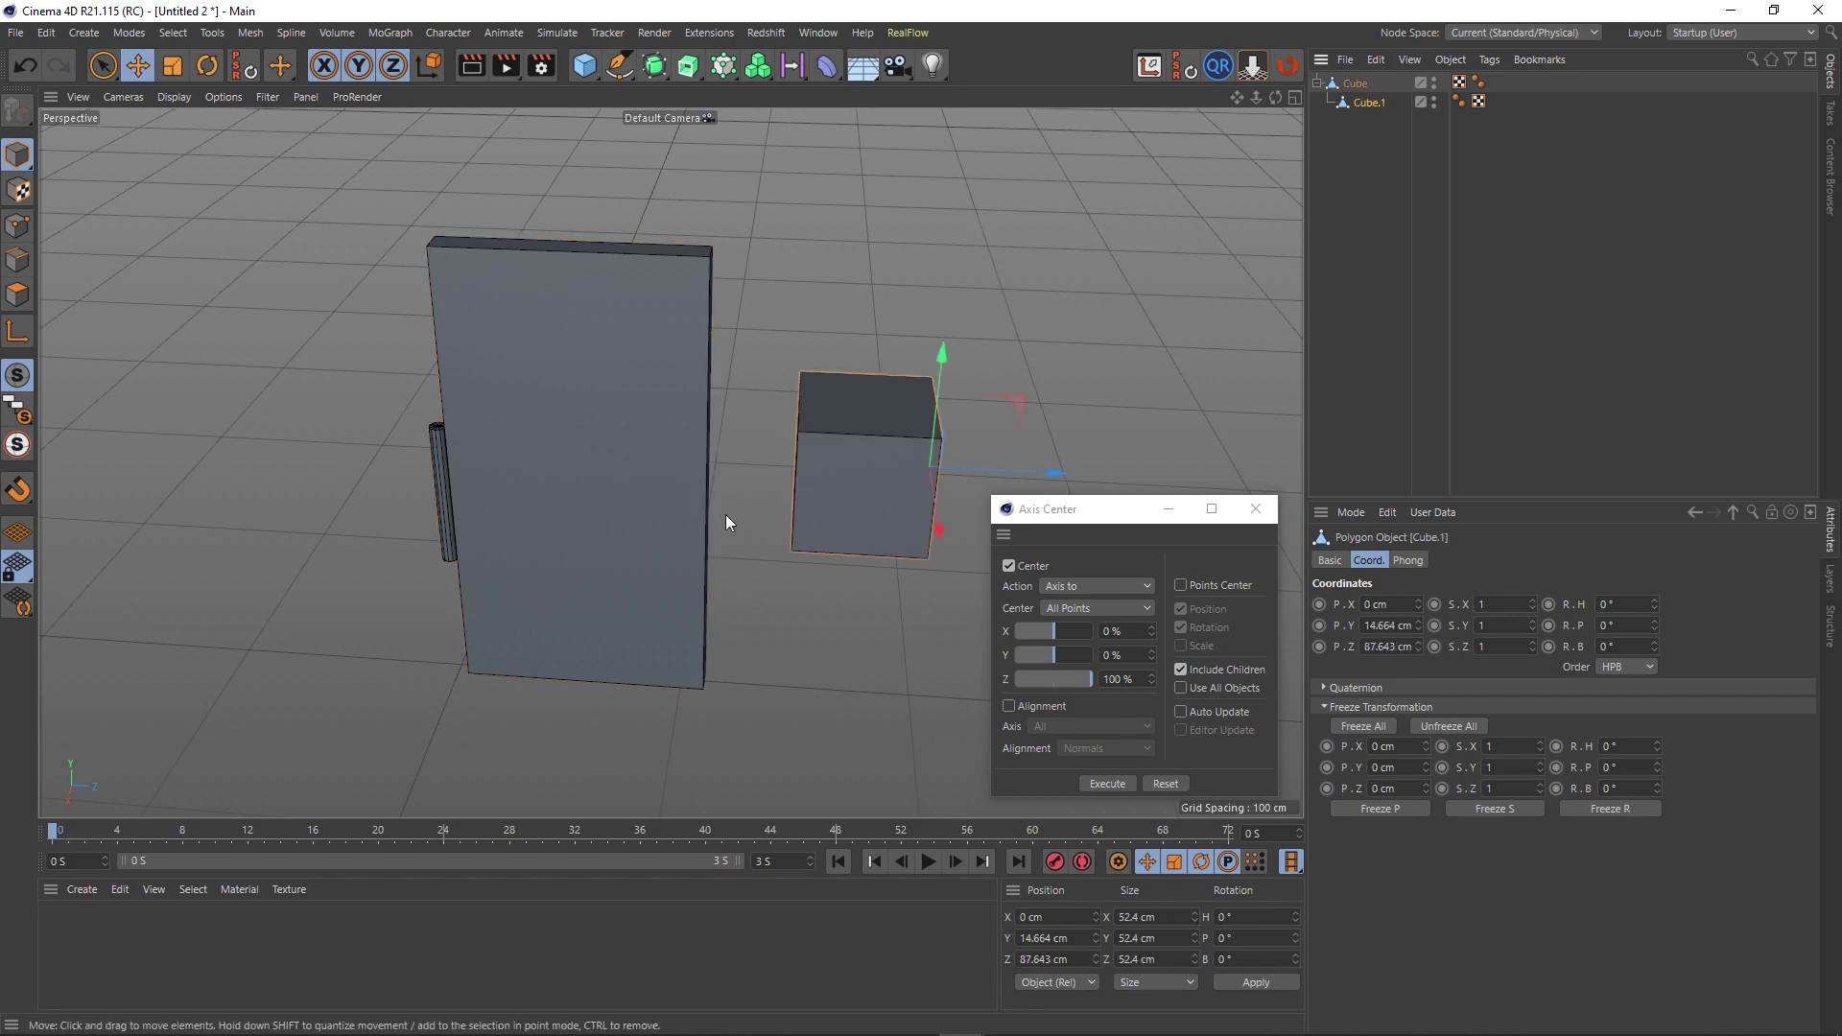
mouse_move(672, 461)
left_mouse_down("alt")
mouse_move(571, 460)
mouse_move(653, 443)
mouse_move(595, 387)
mouse_move(670, 429)
mouse_move(790, 326)
left_mouse_up("alt")
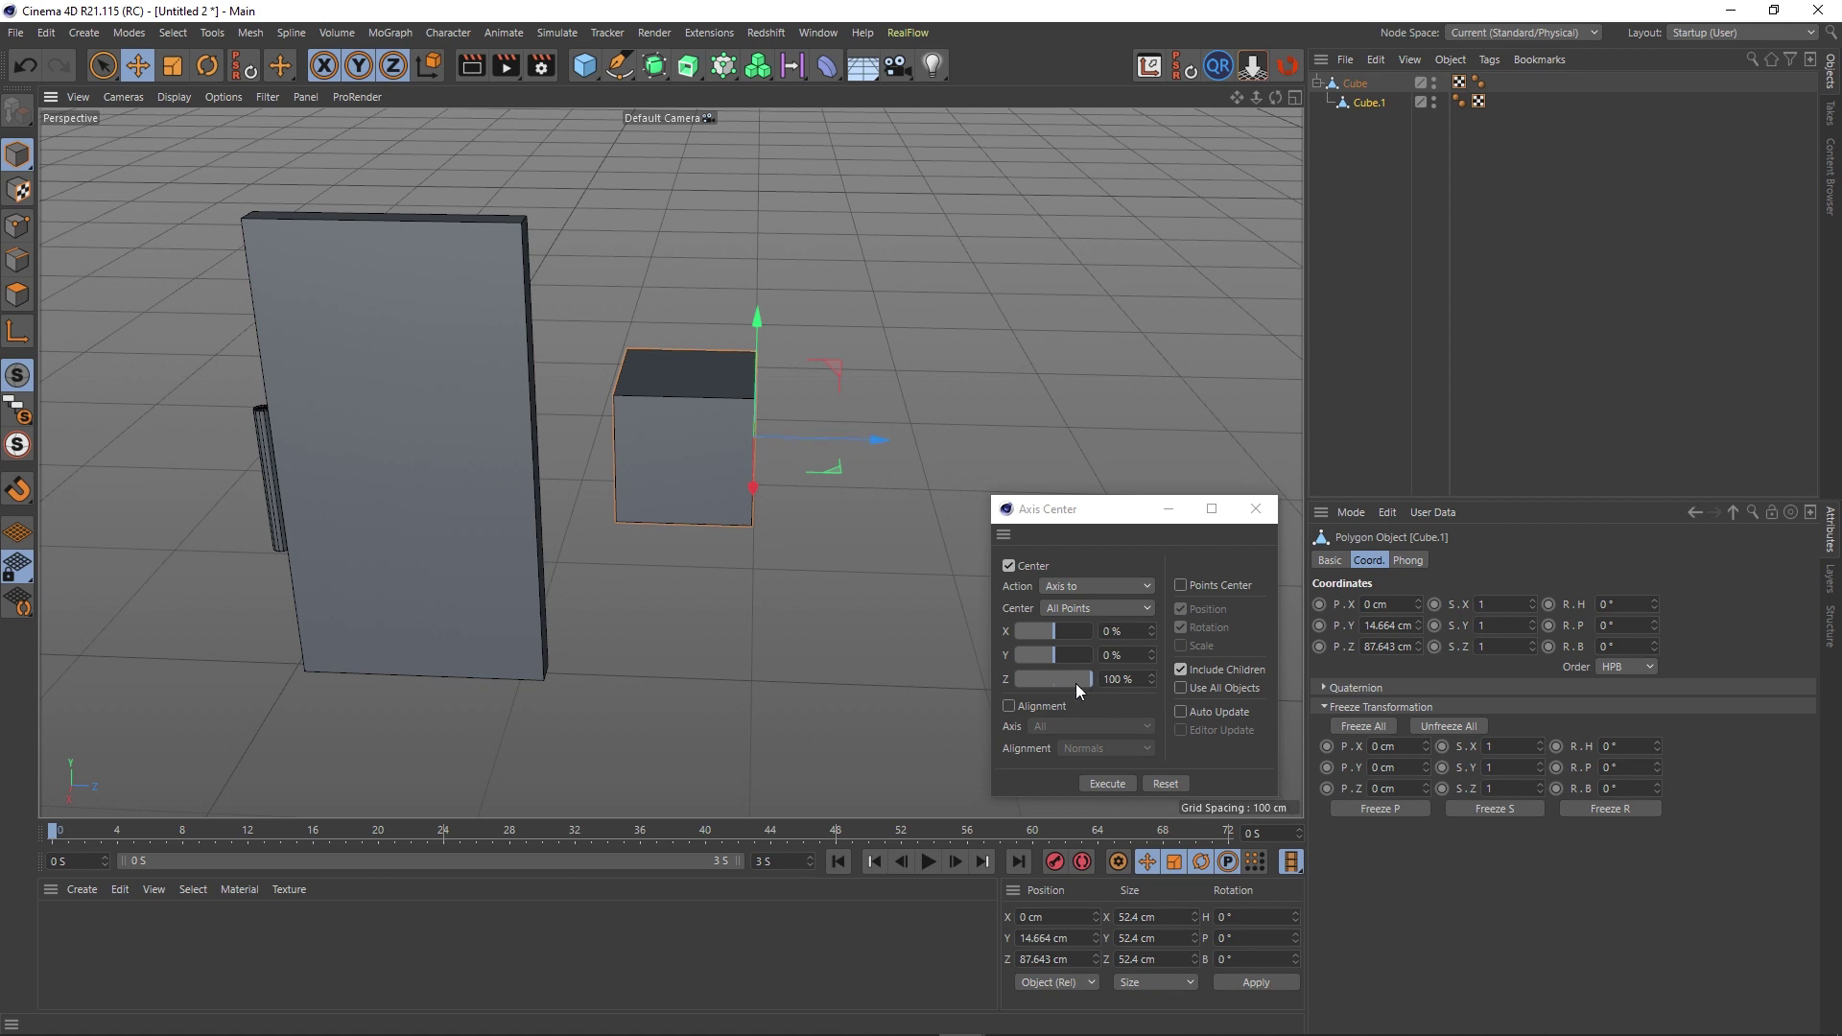
left_click(1172, 784)
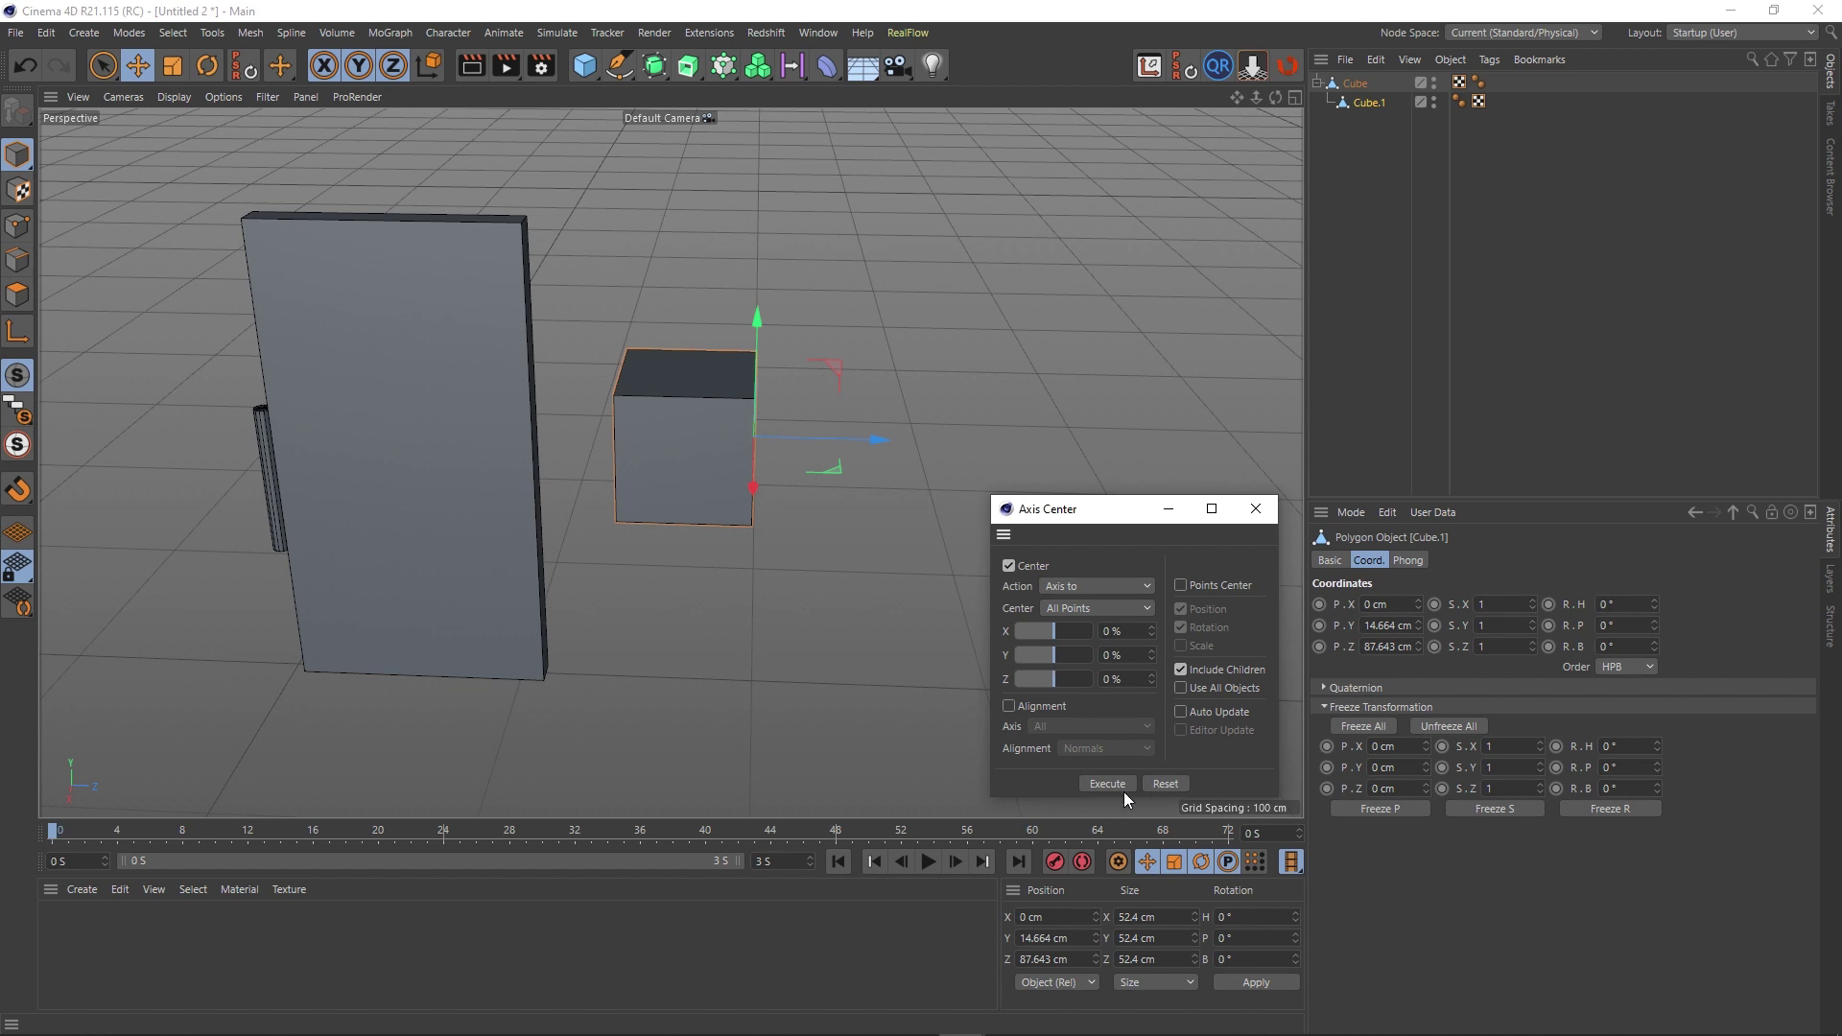
left_click(1109, 782)
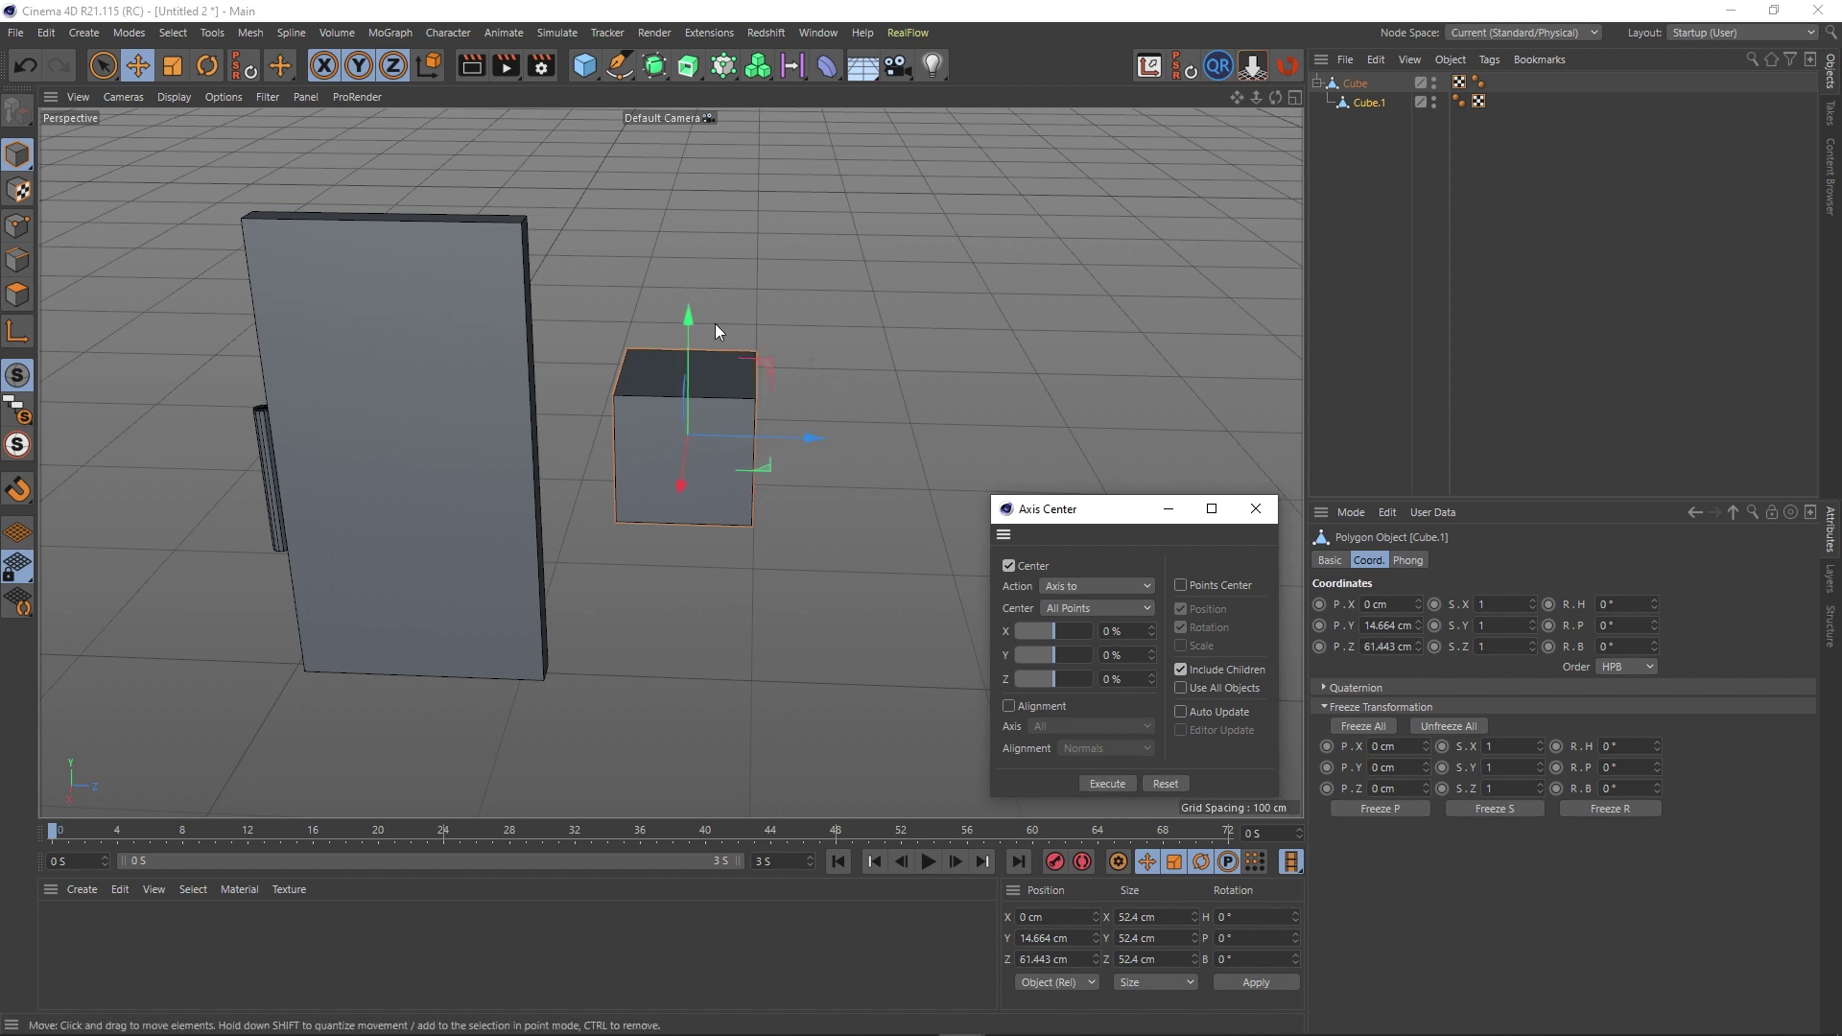
Center the door's axis with Include Children enabled, and inspect the child cube's axis.
left_click(1355, 85)
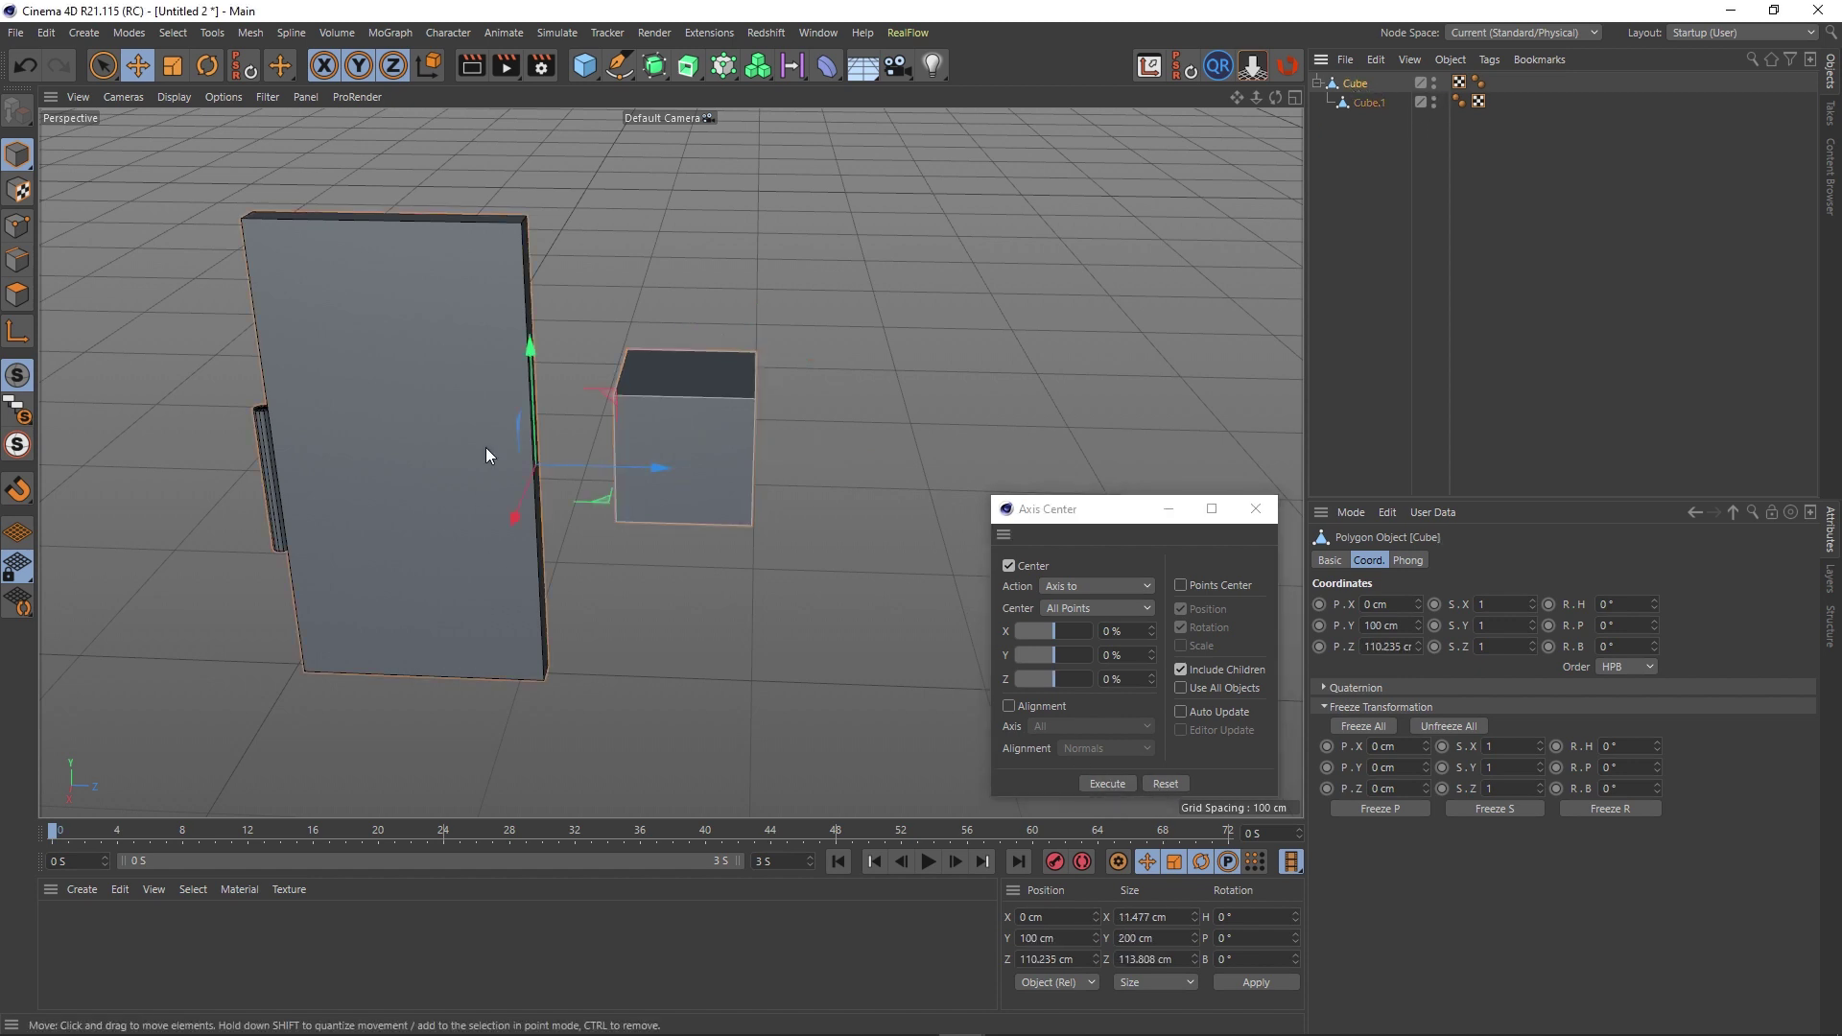
left_click(1367, 101)
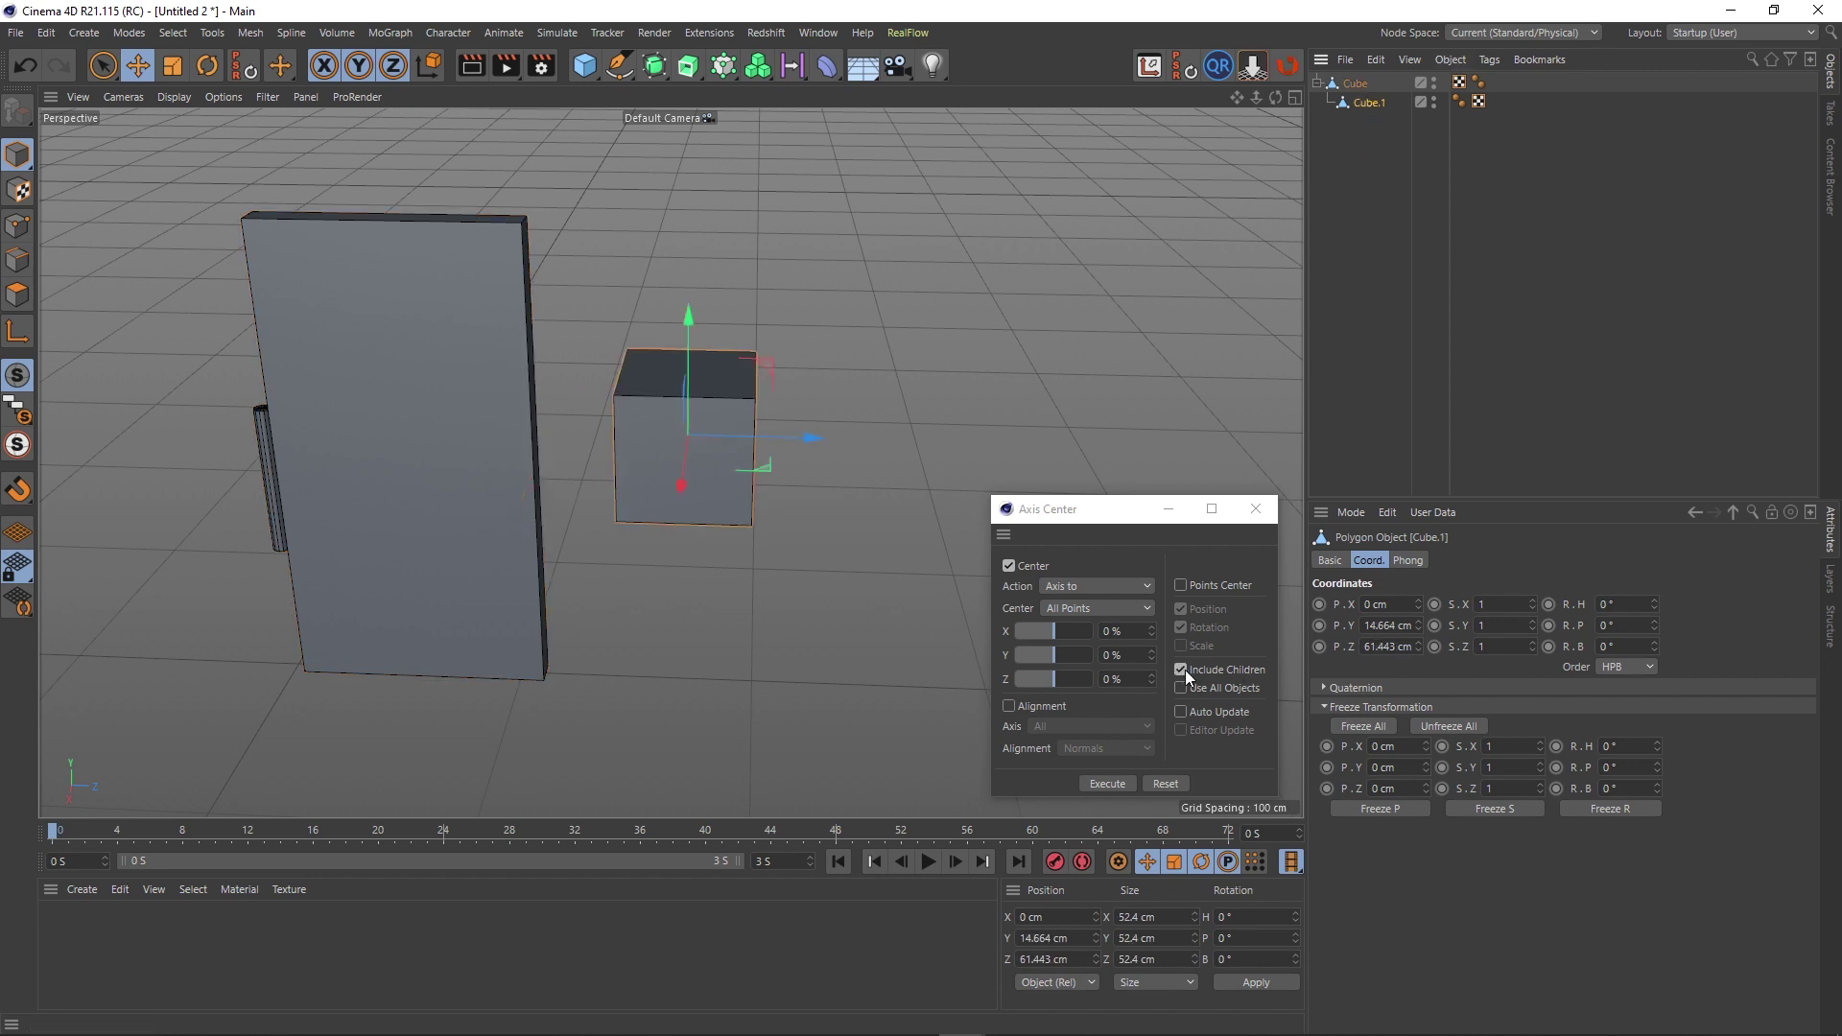
left_click(1352, 84)
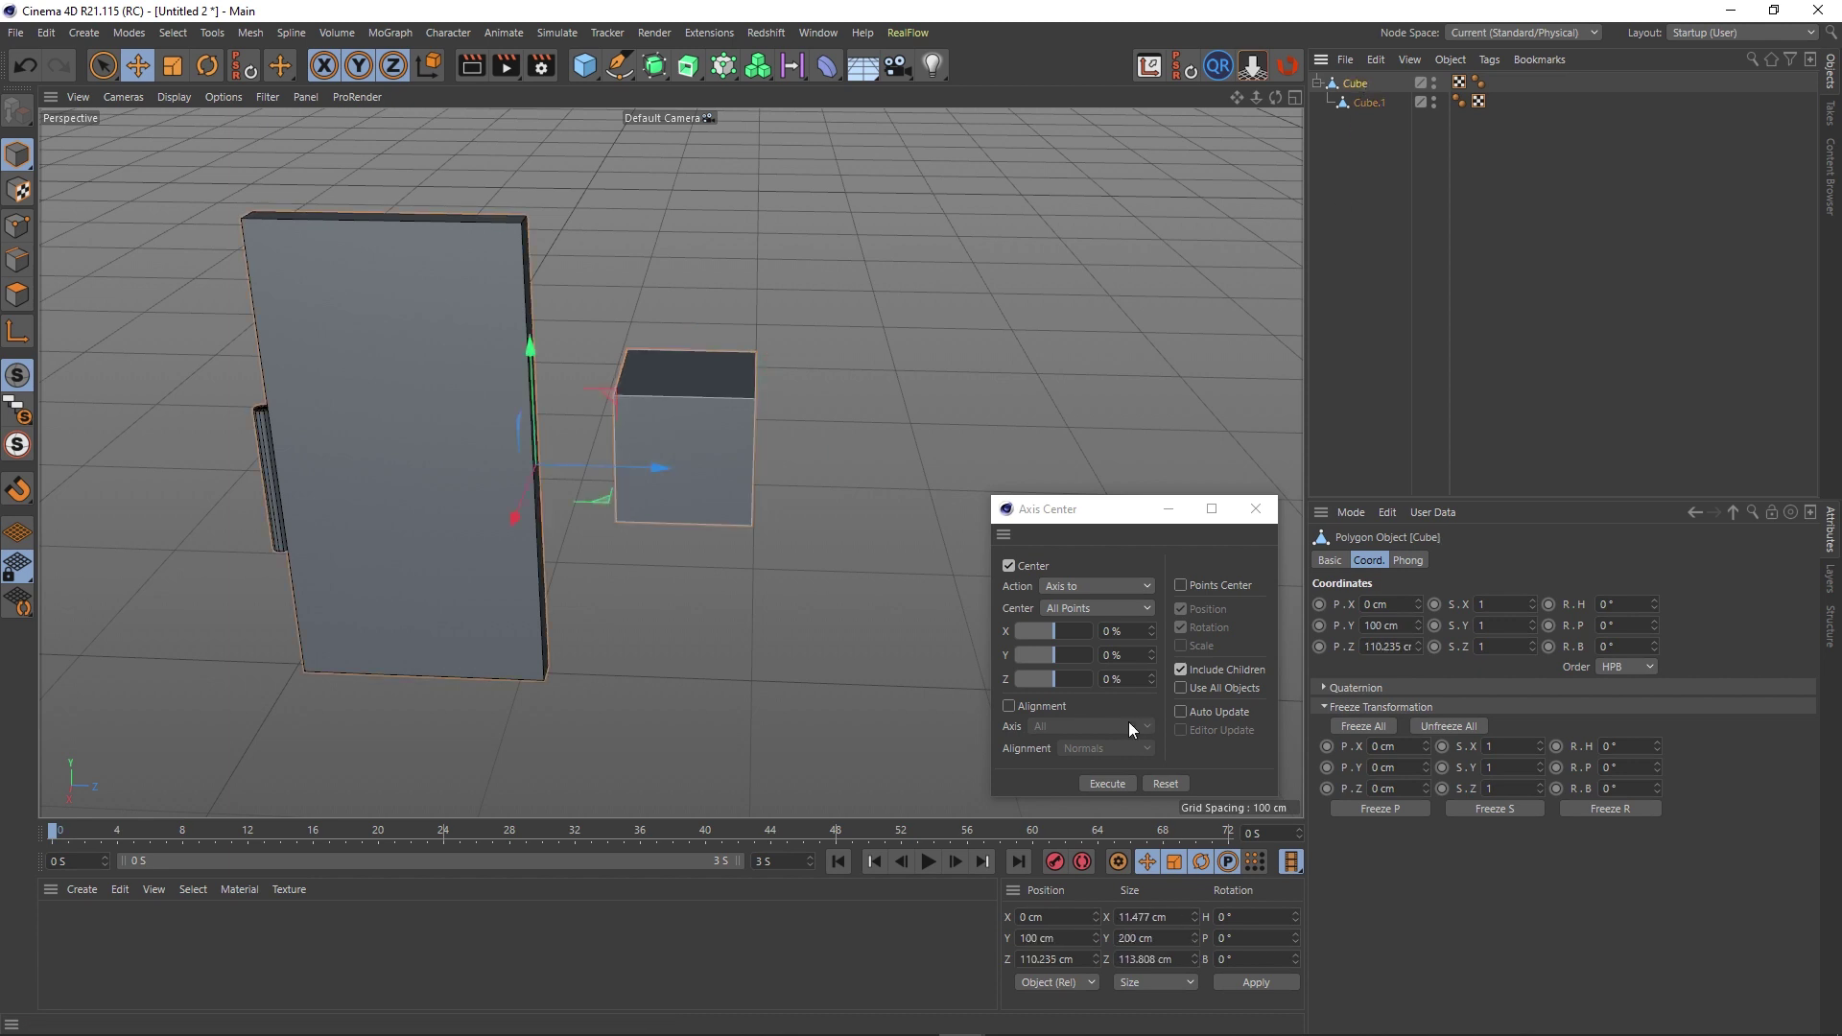
left_click(1109, 784)
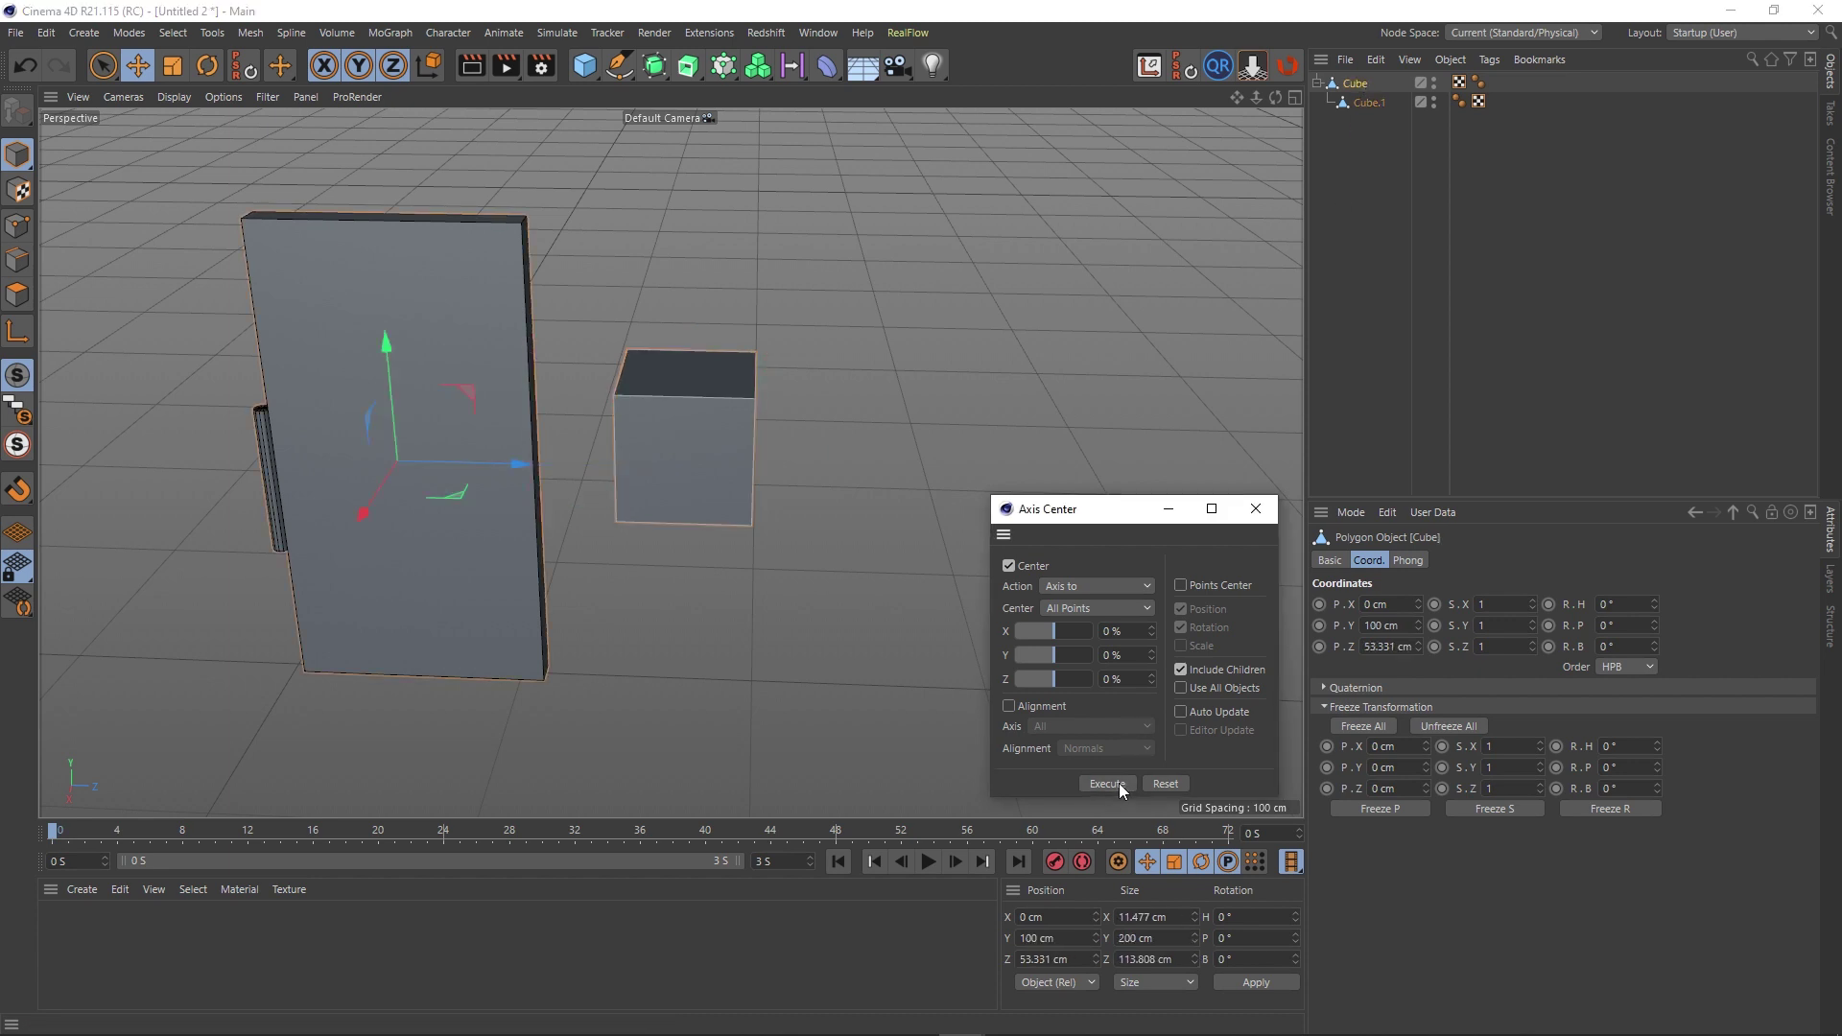
left_click(1368, 103)
left_click_drag(681, 445, 734, 557, "alt")
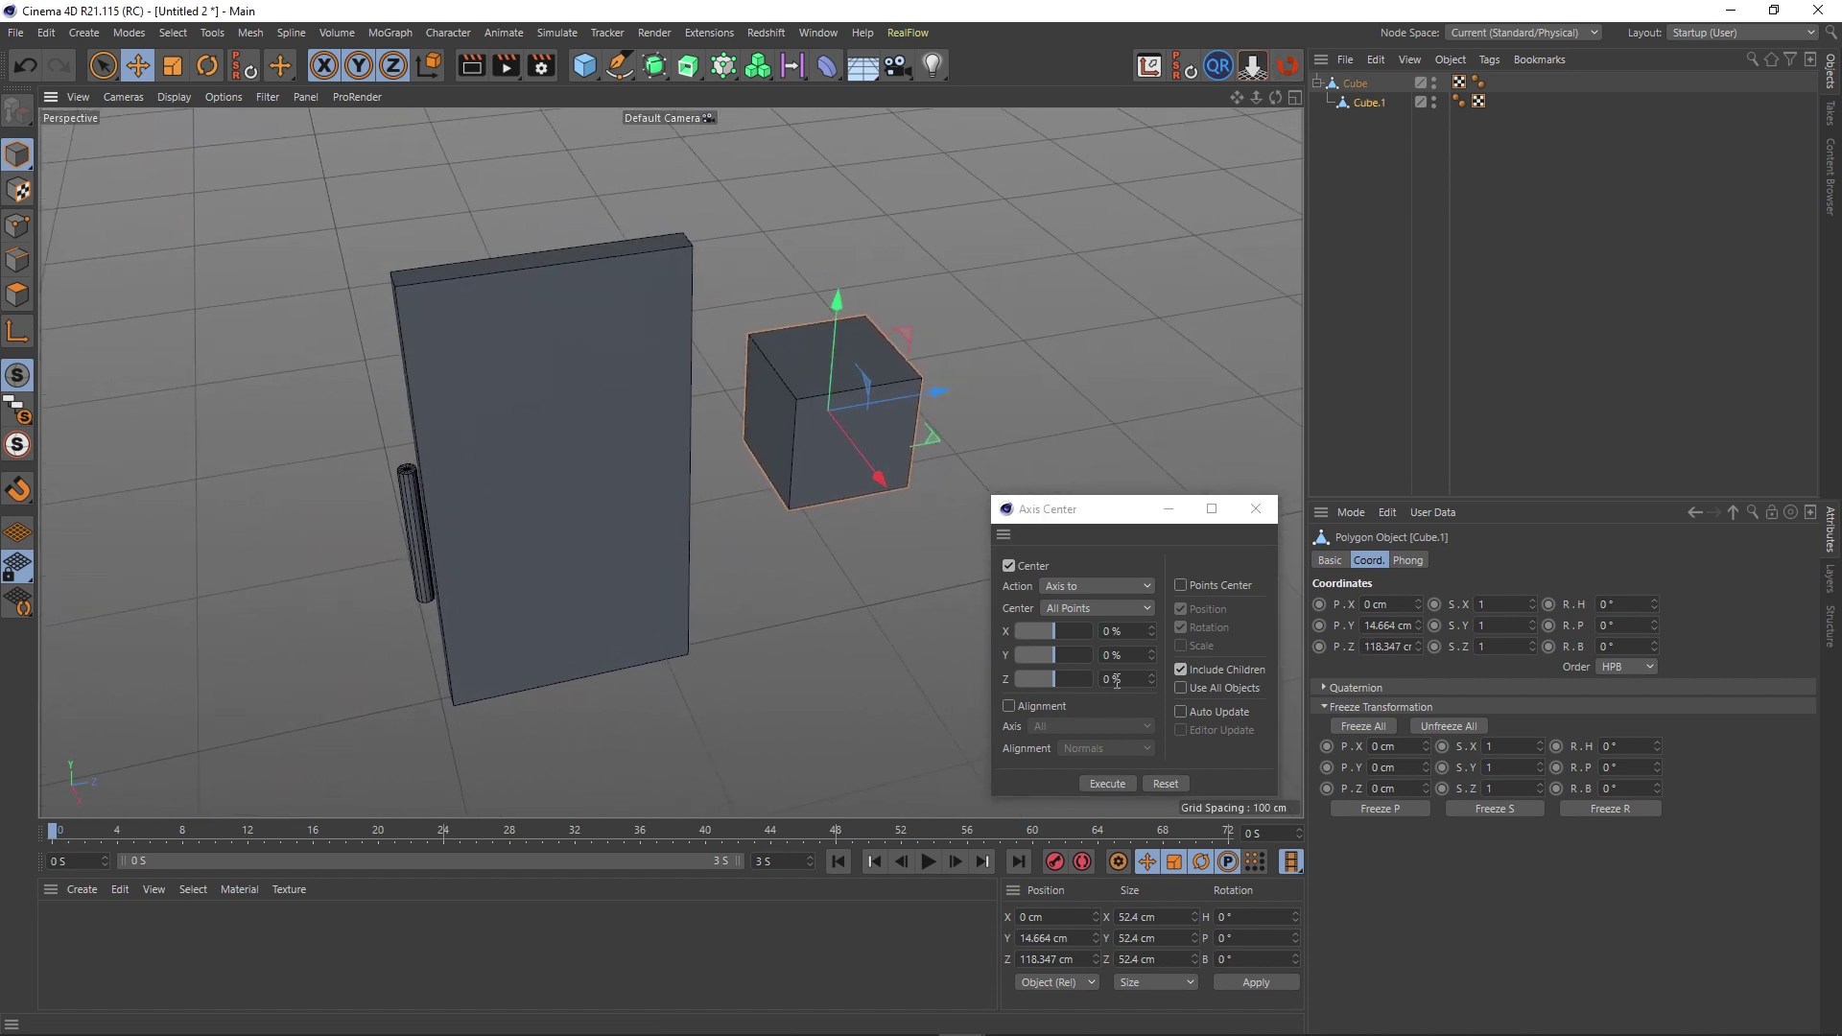
Switch off Include Children, enable Use All Objects, and execute Axis Center on the child cube.
left_click(1182, 669)
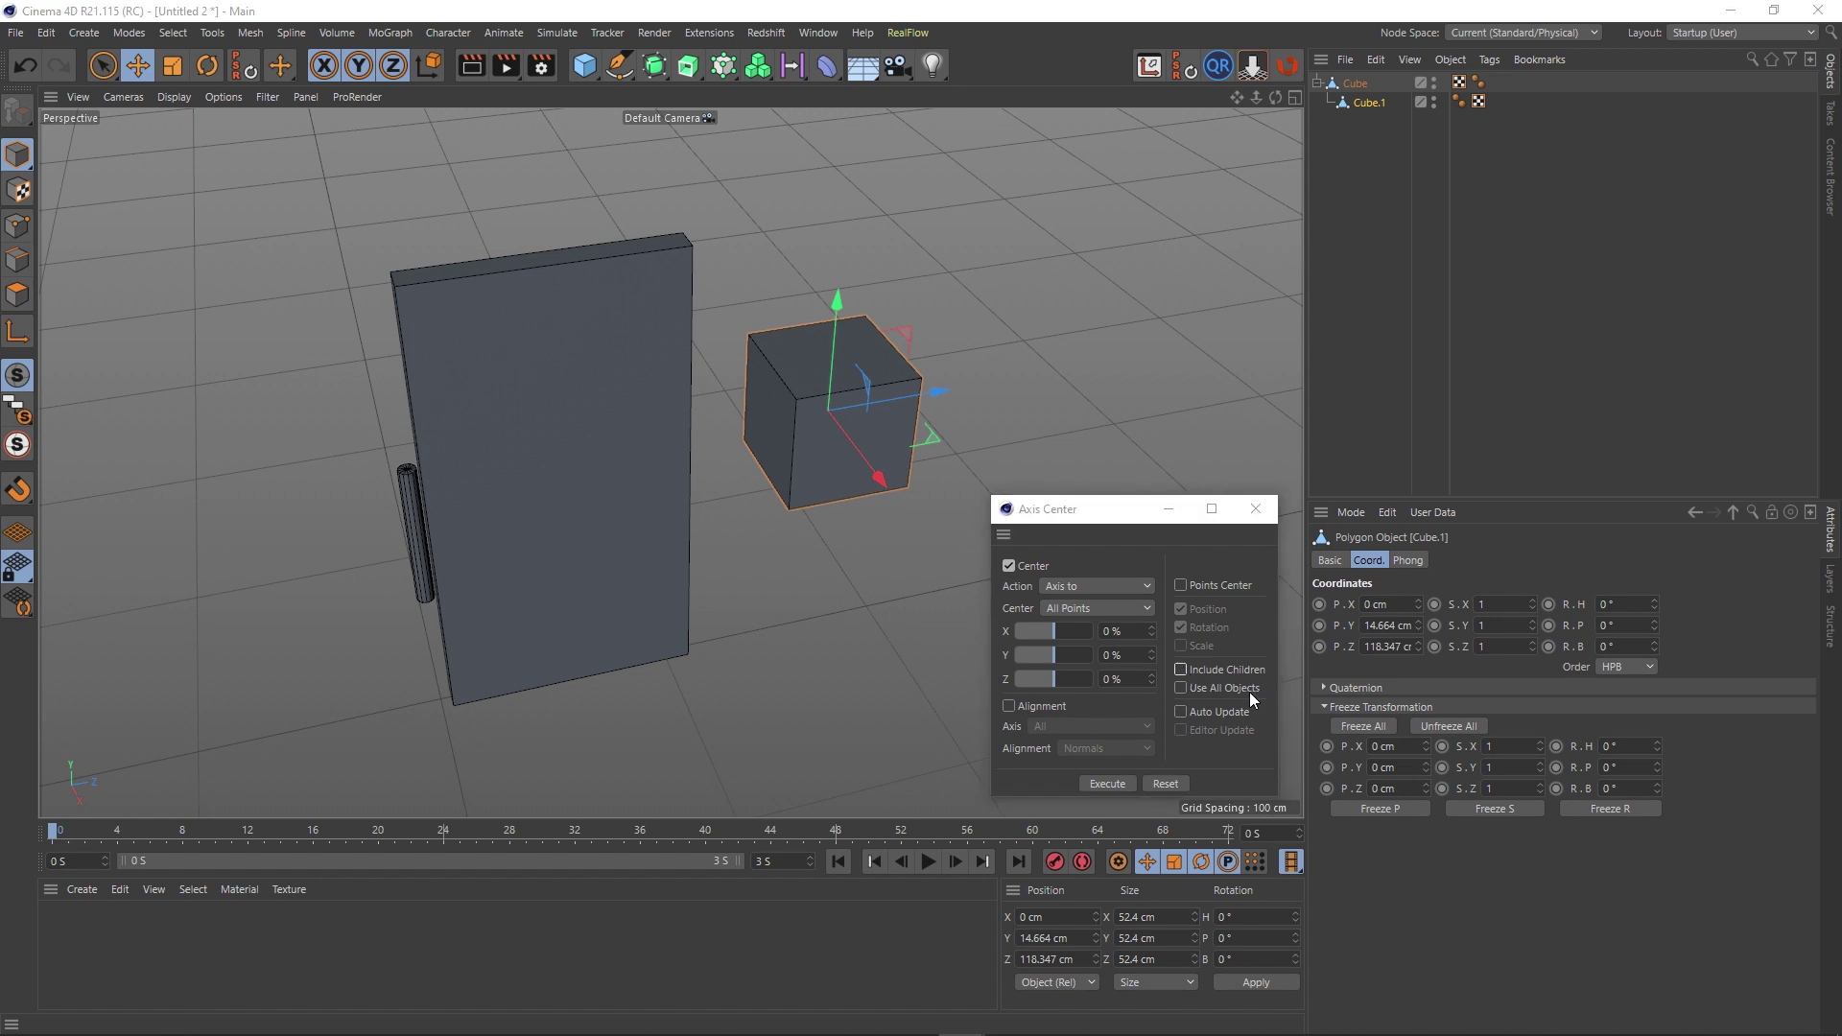
left_click(1355, 83)
left_click(1179, 687)
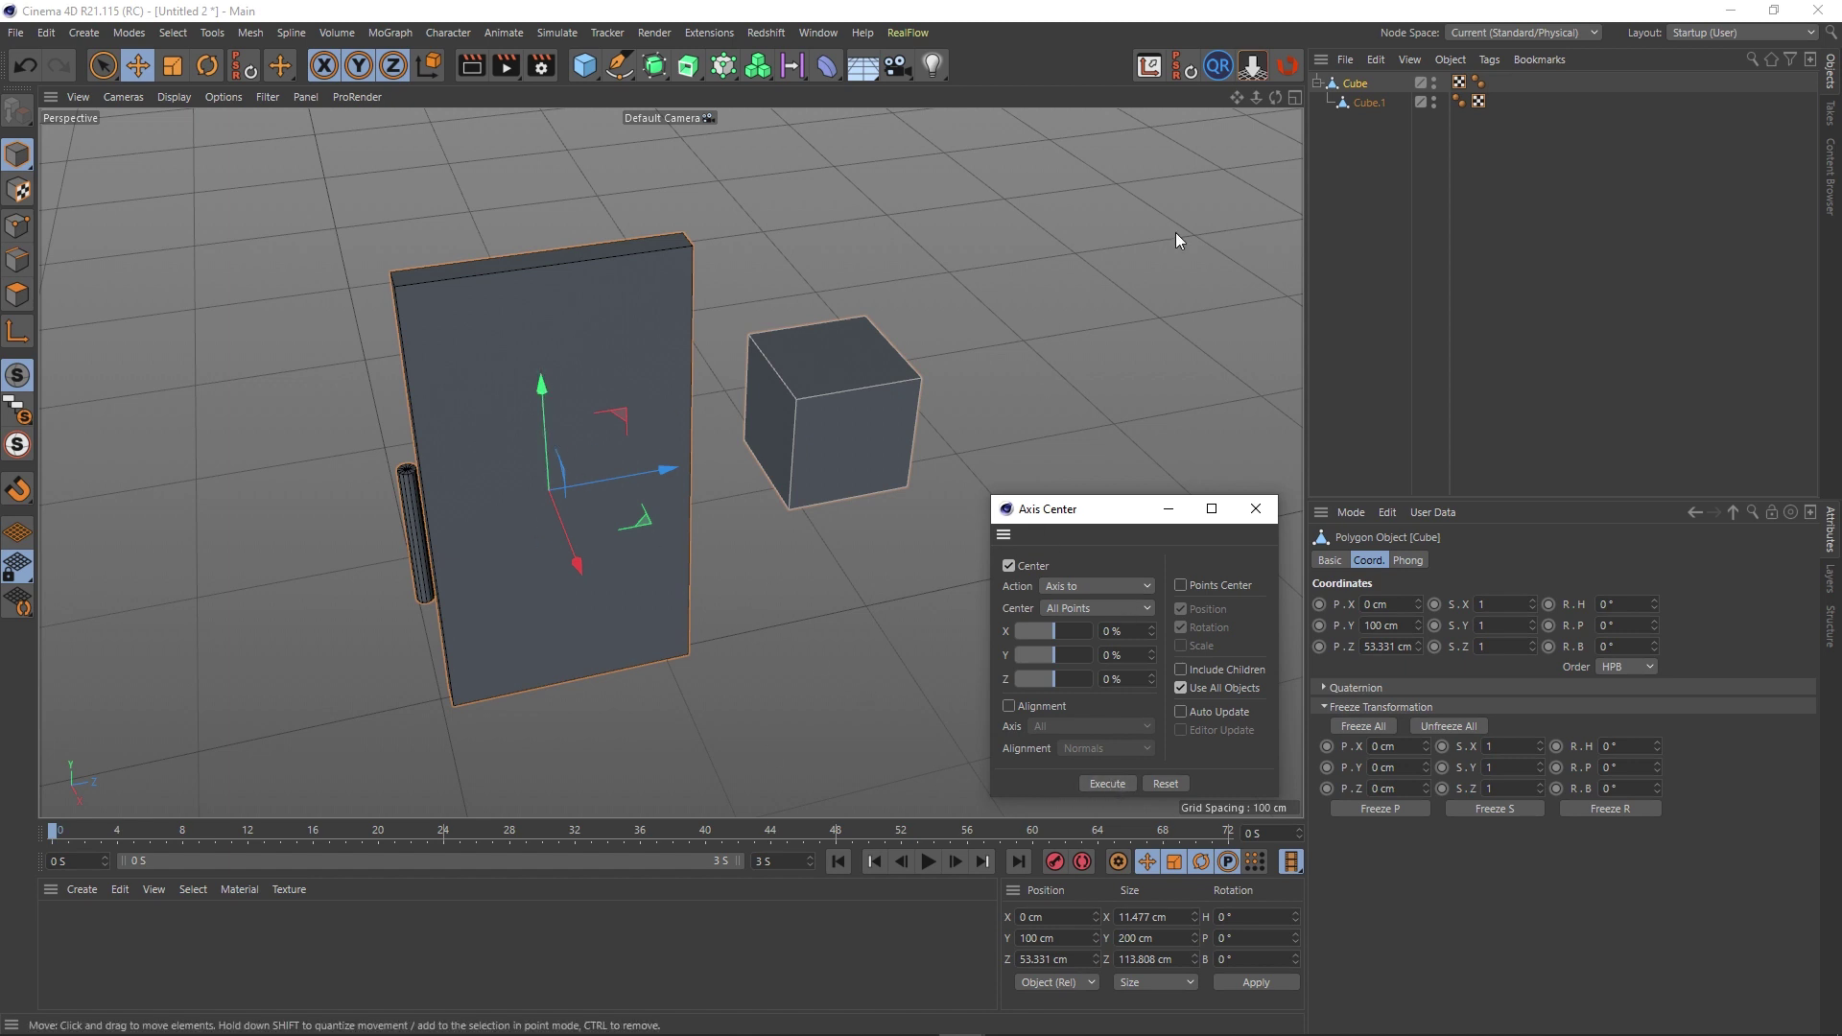
left_click(1368, 102)
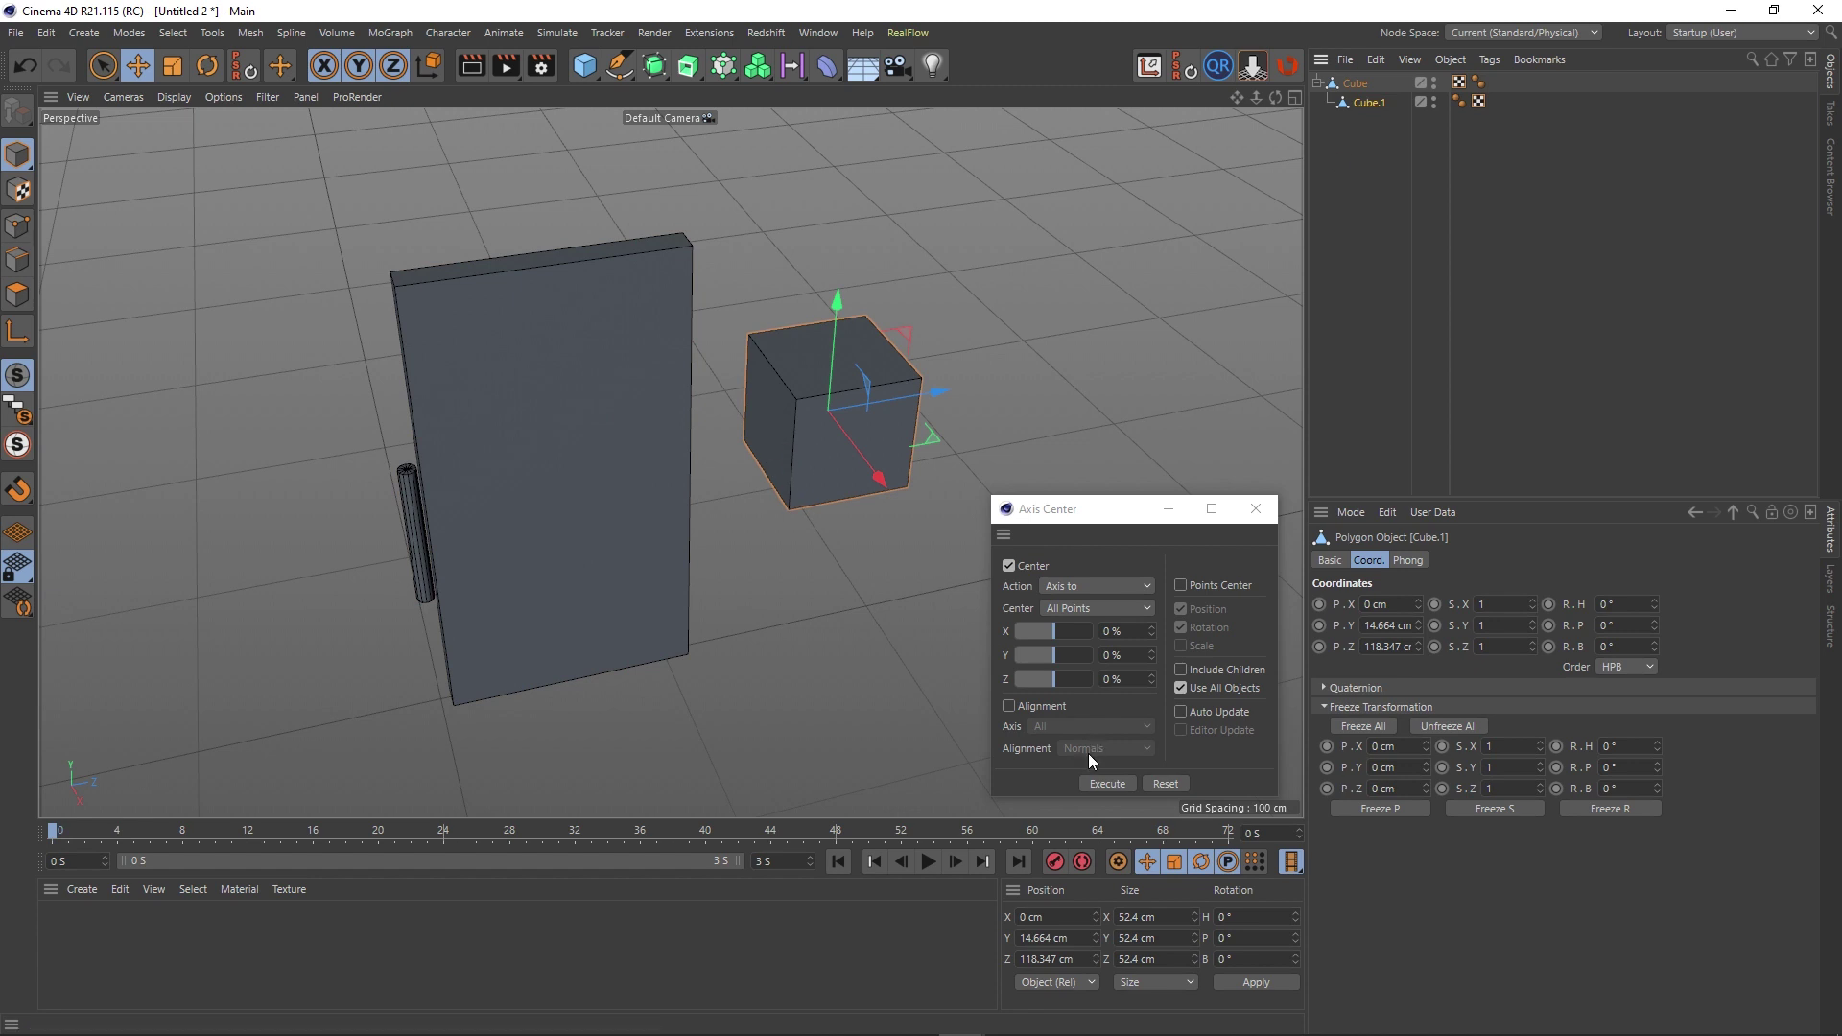
left_click(1104, 786)
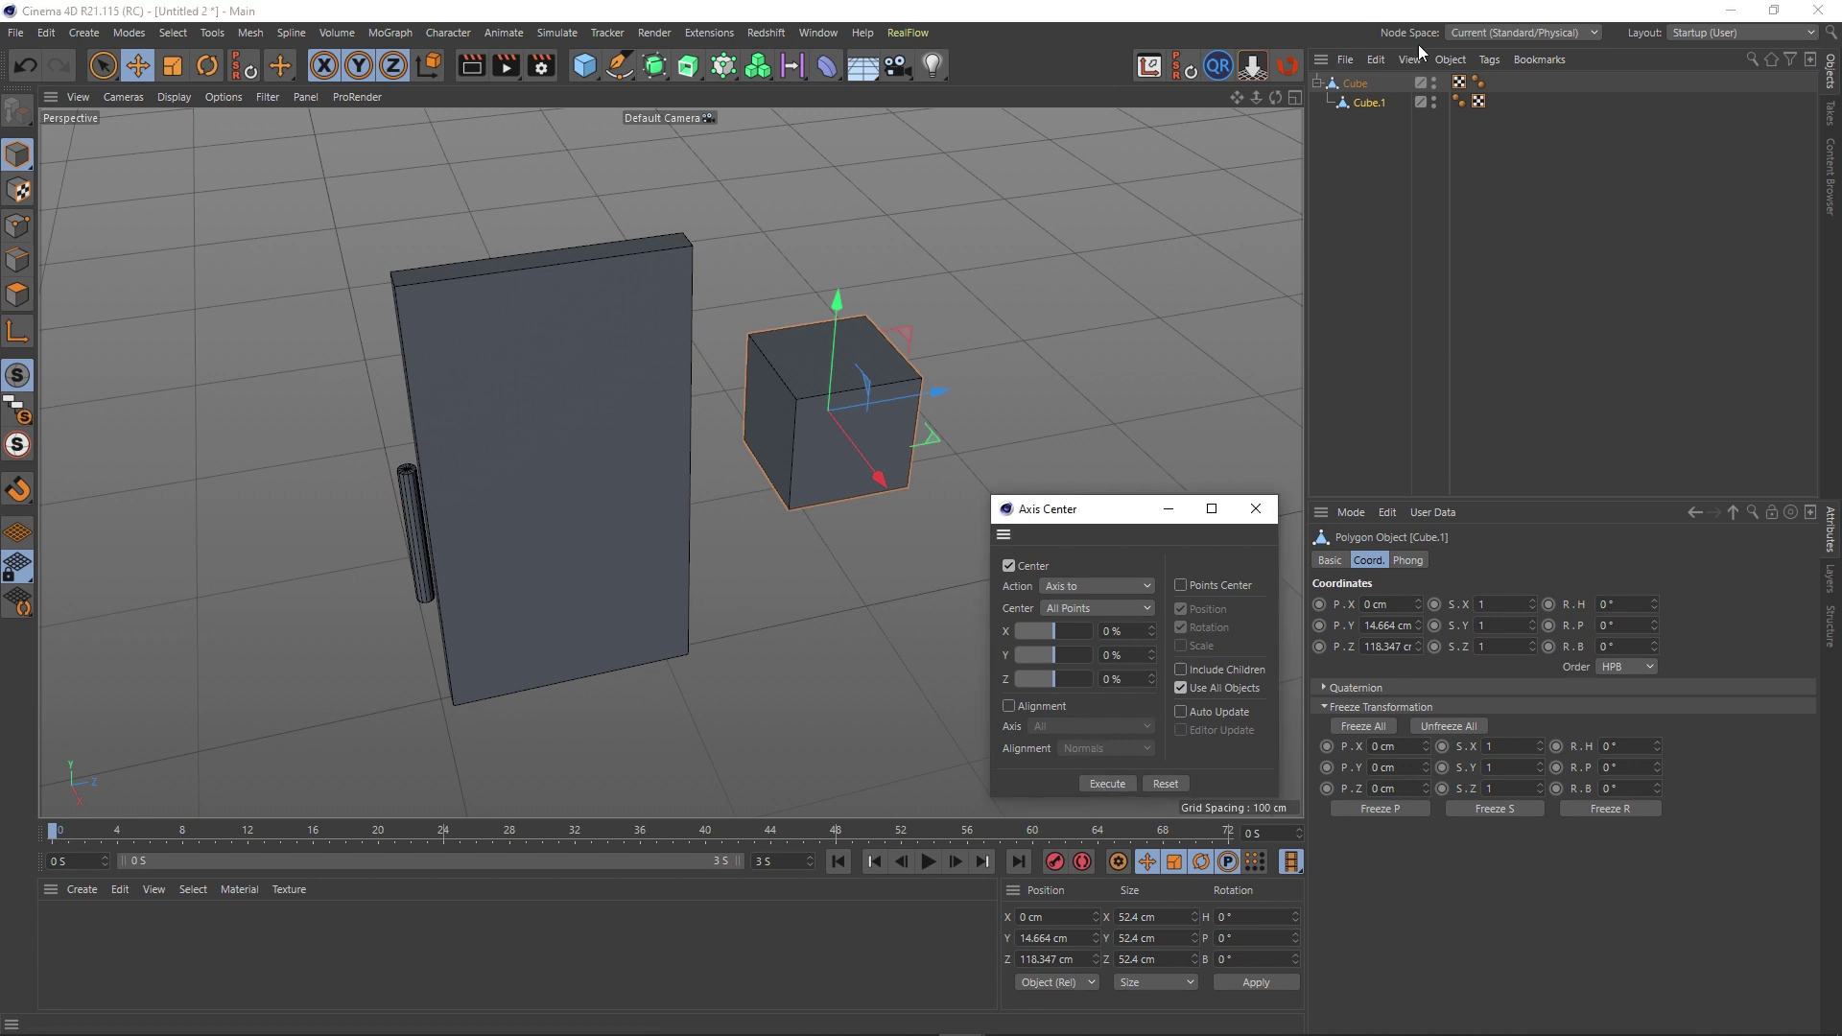
Center the door's axis with both Include Children and Use All Objects enabled, and compare the door's and child cube's axes.
left_click(1355, 84)
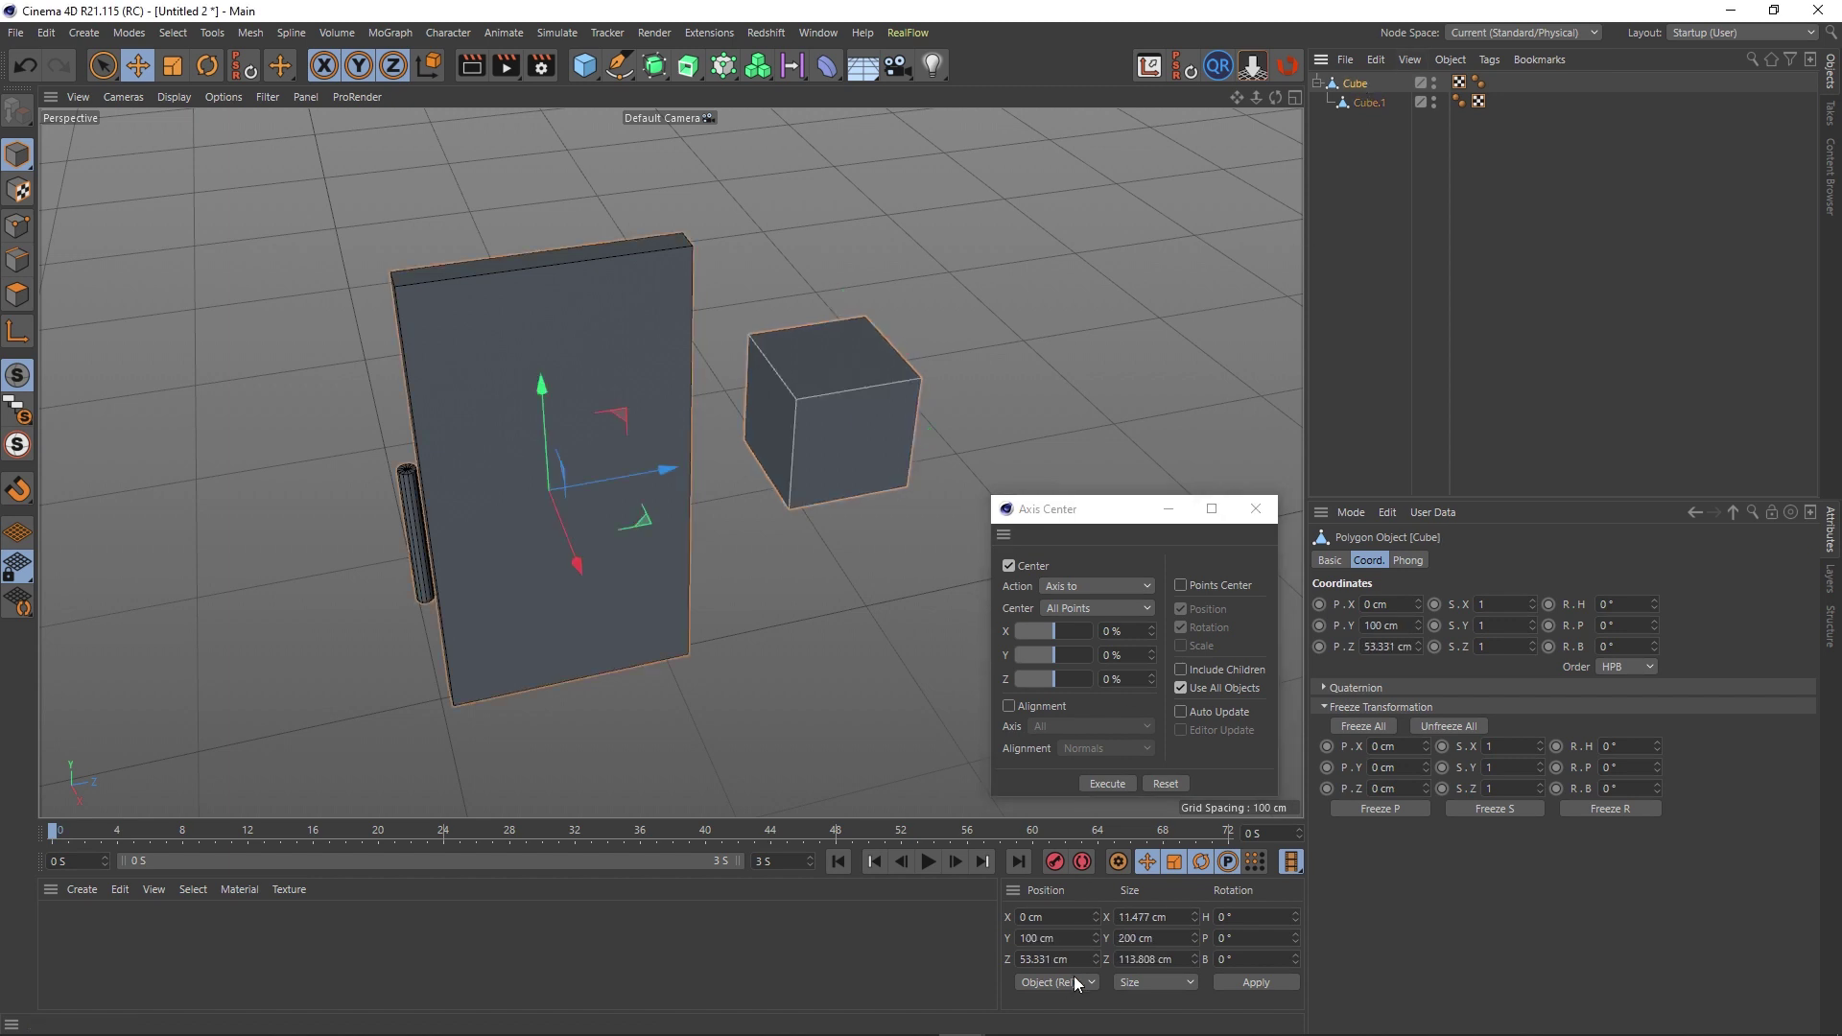
left_click(1180, 670)
left_click(1097, 784)
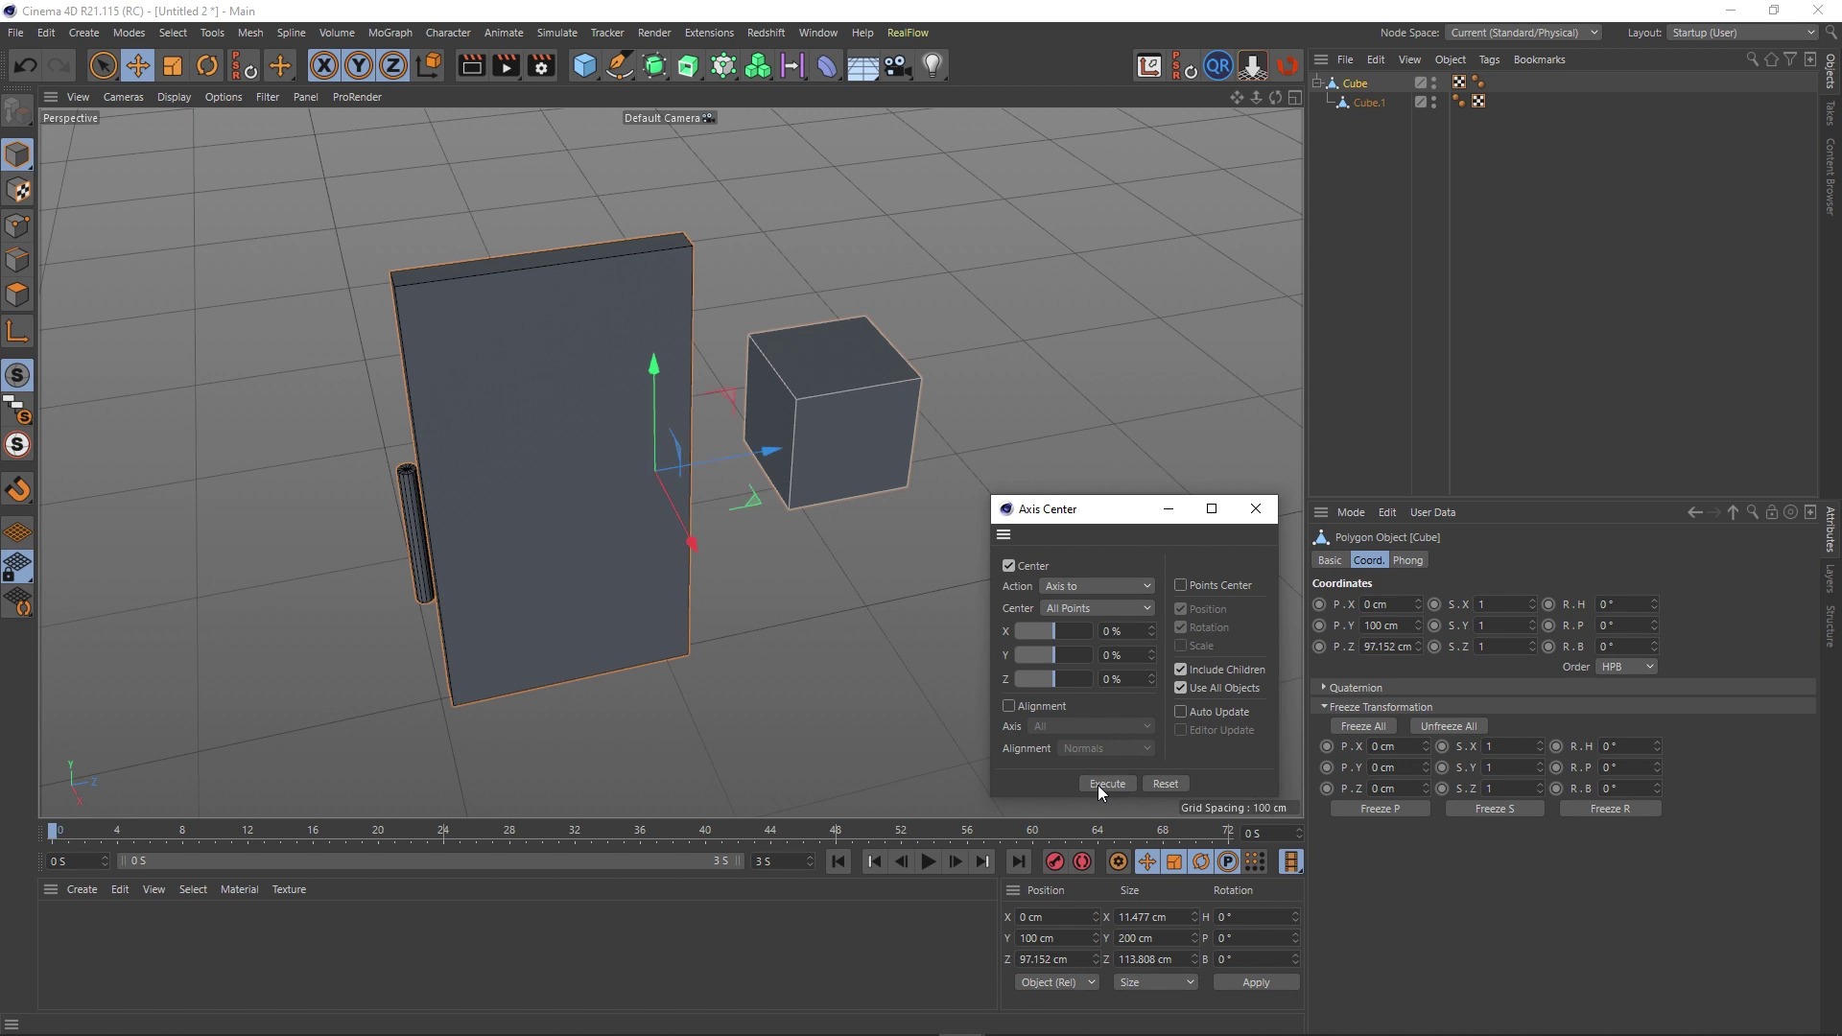
left_click_drag(849, 512, 752, 488, "alt")
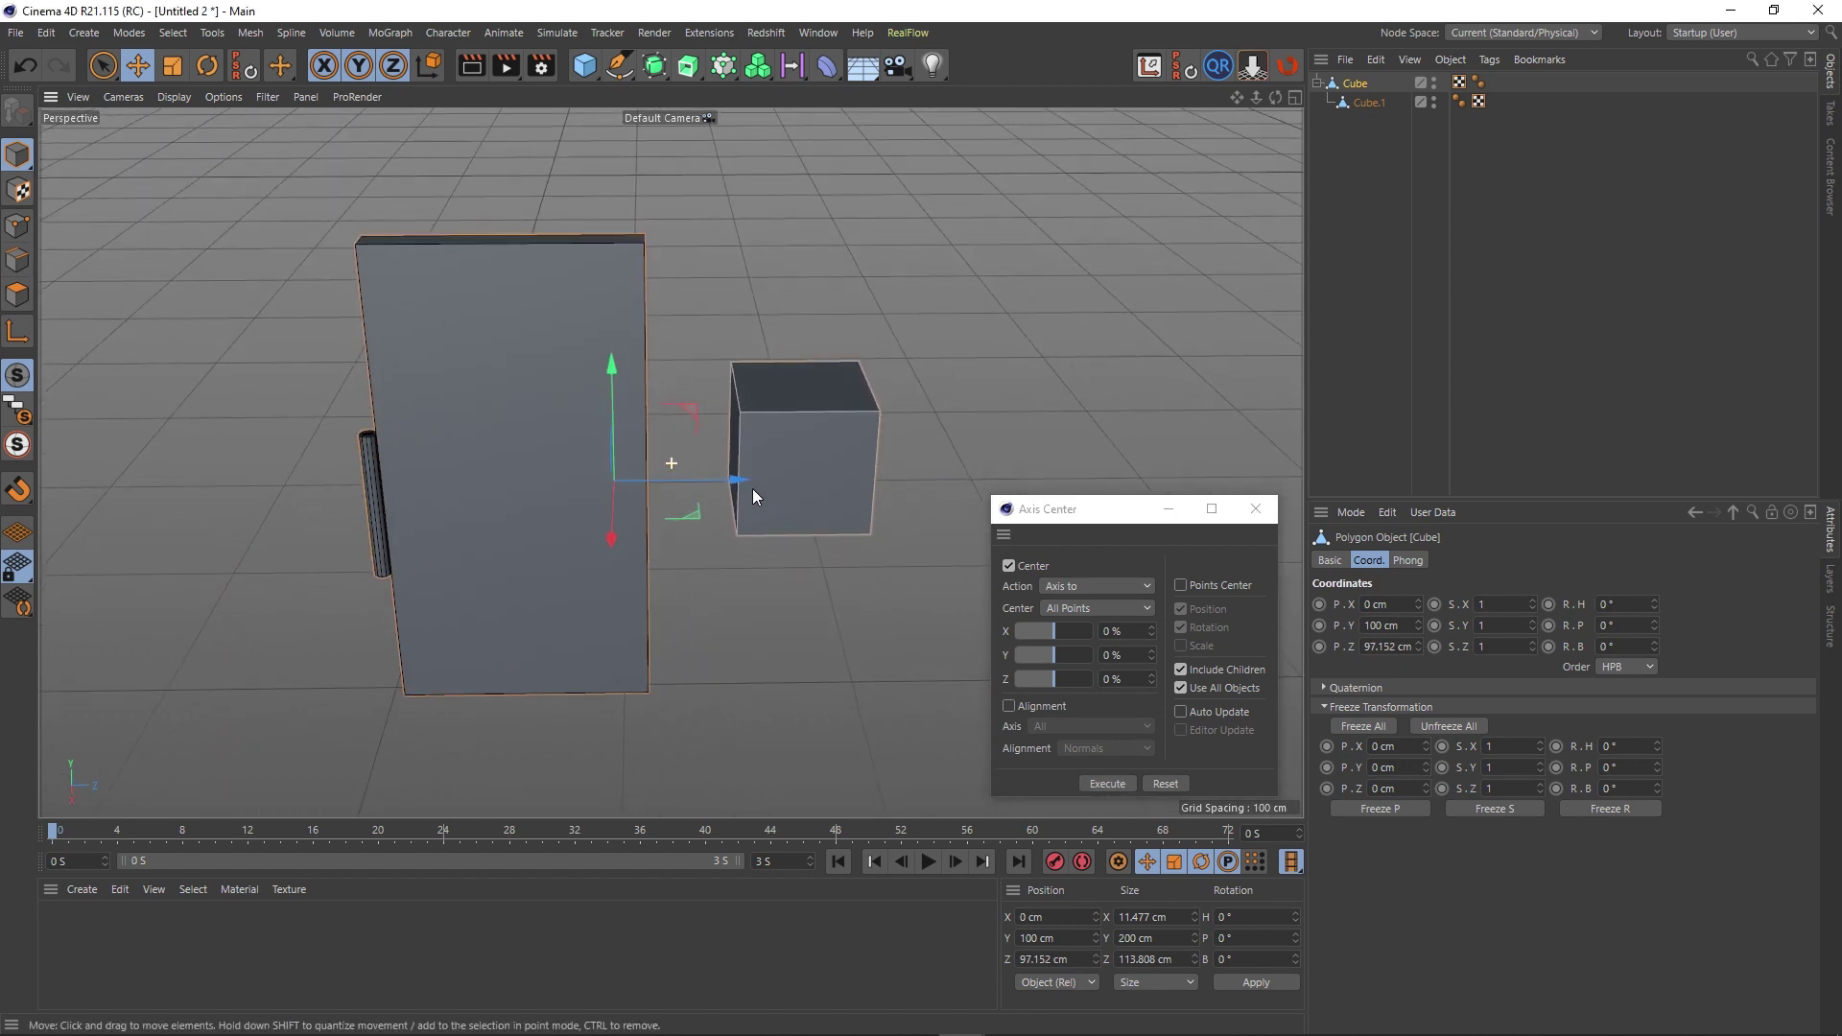
left_click(1354, 86)
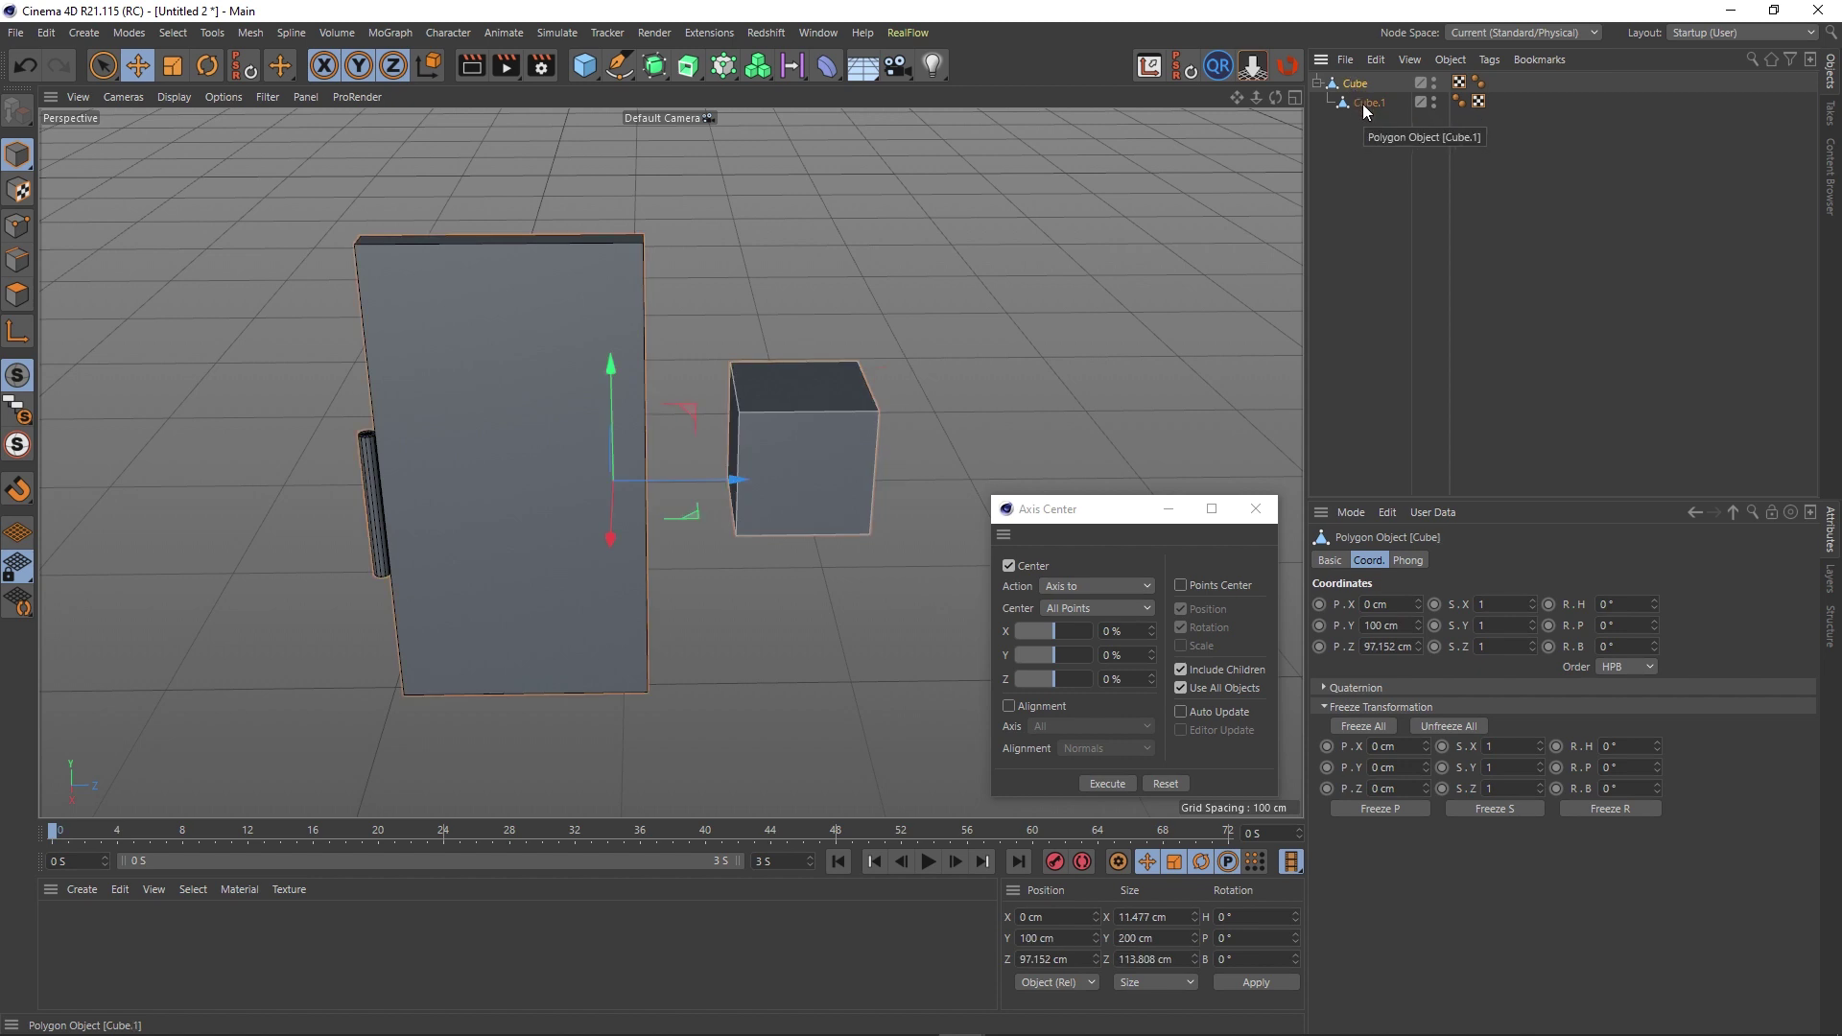
left_click(1363, 104)
left_click_drag(955, 406, 735, 472, "alt")
left_click(1355, 83)
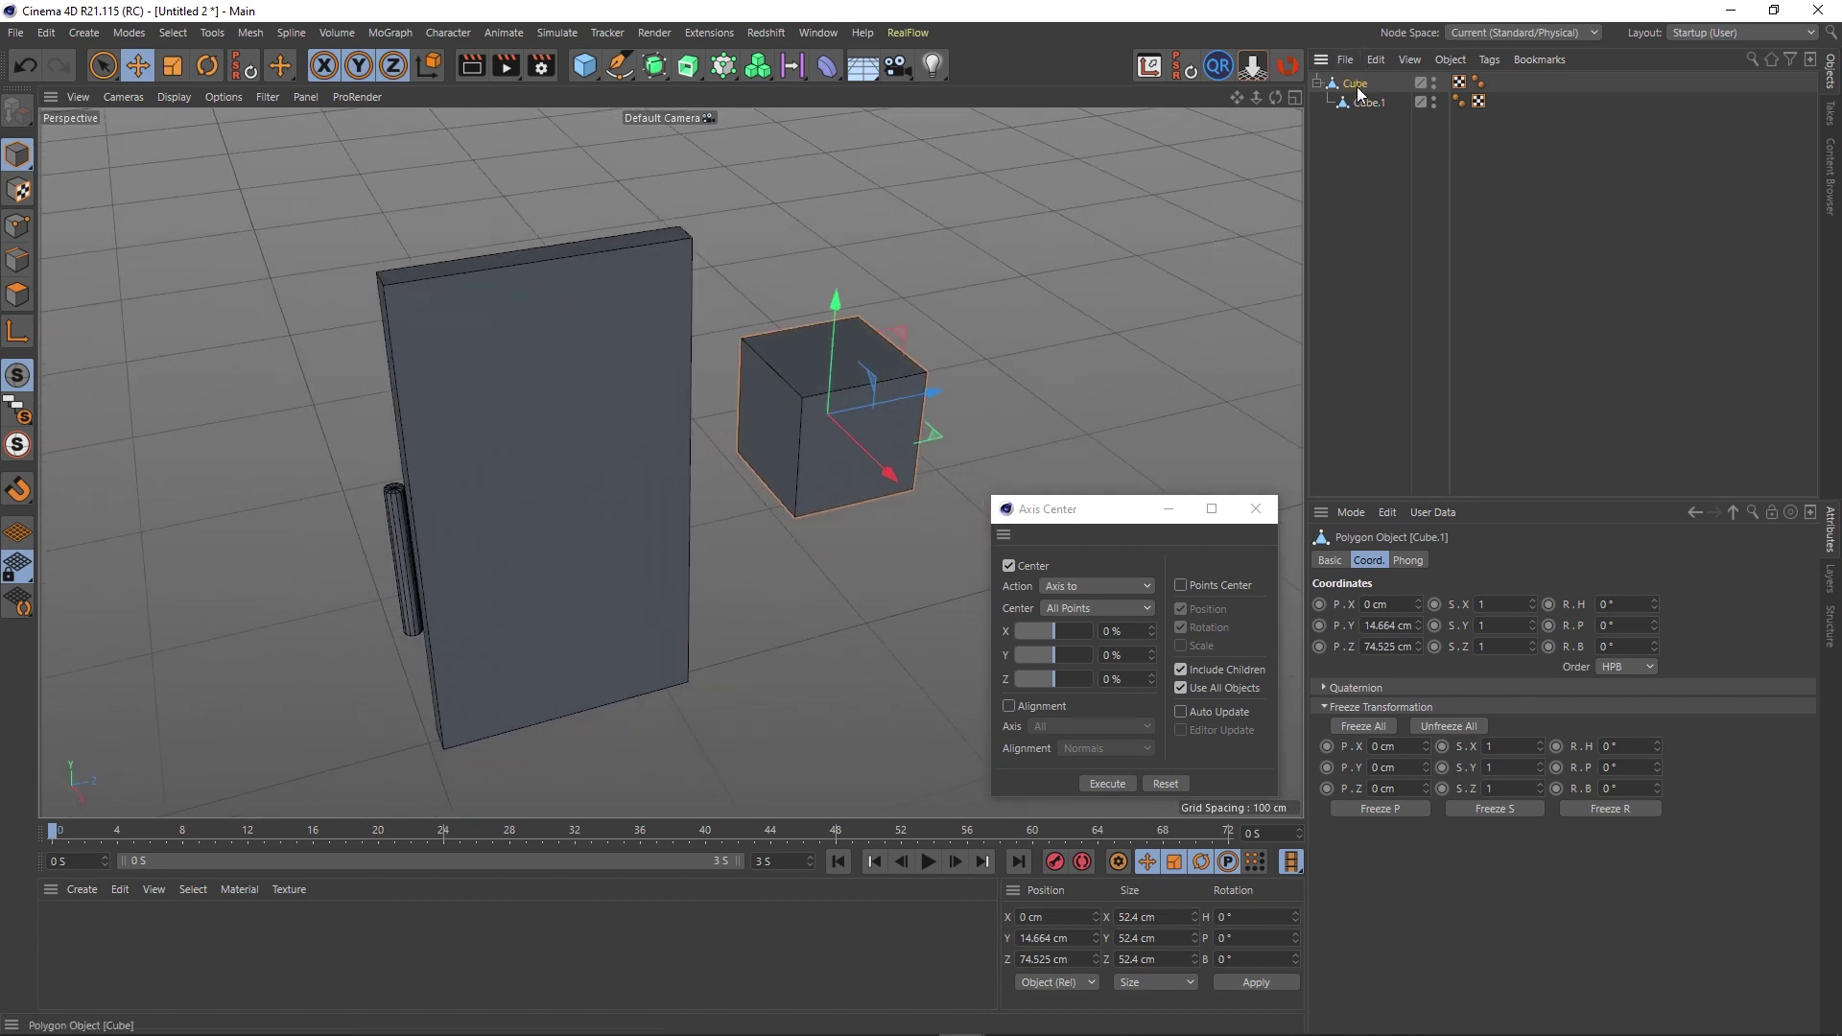
left_click_drag(861, 450, 639, 432, "alt")
mouse_move(631, 432)
left_mouse_down("alt")
mouse_move(543, 359)
mouse_move(635, 455)
left_mouse_up("alt")
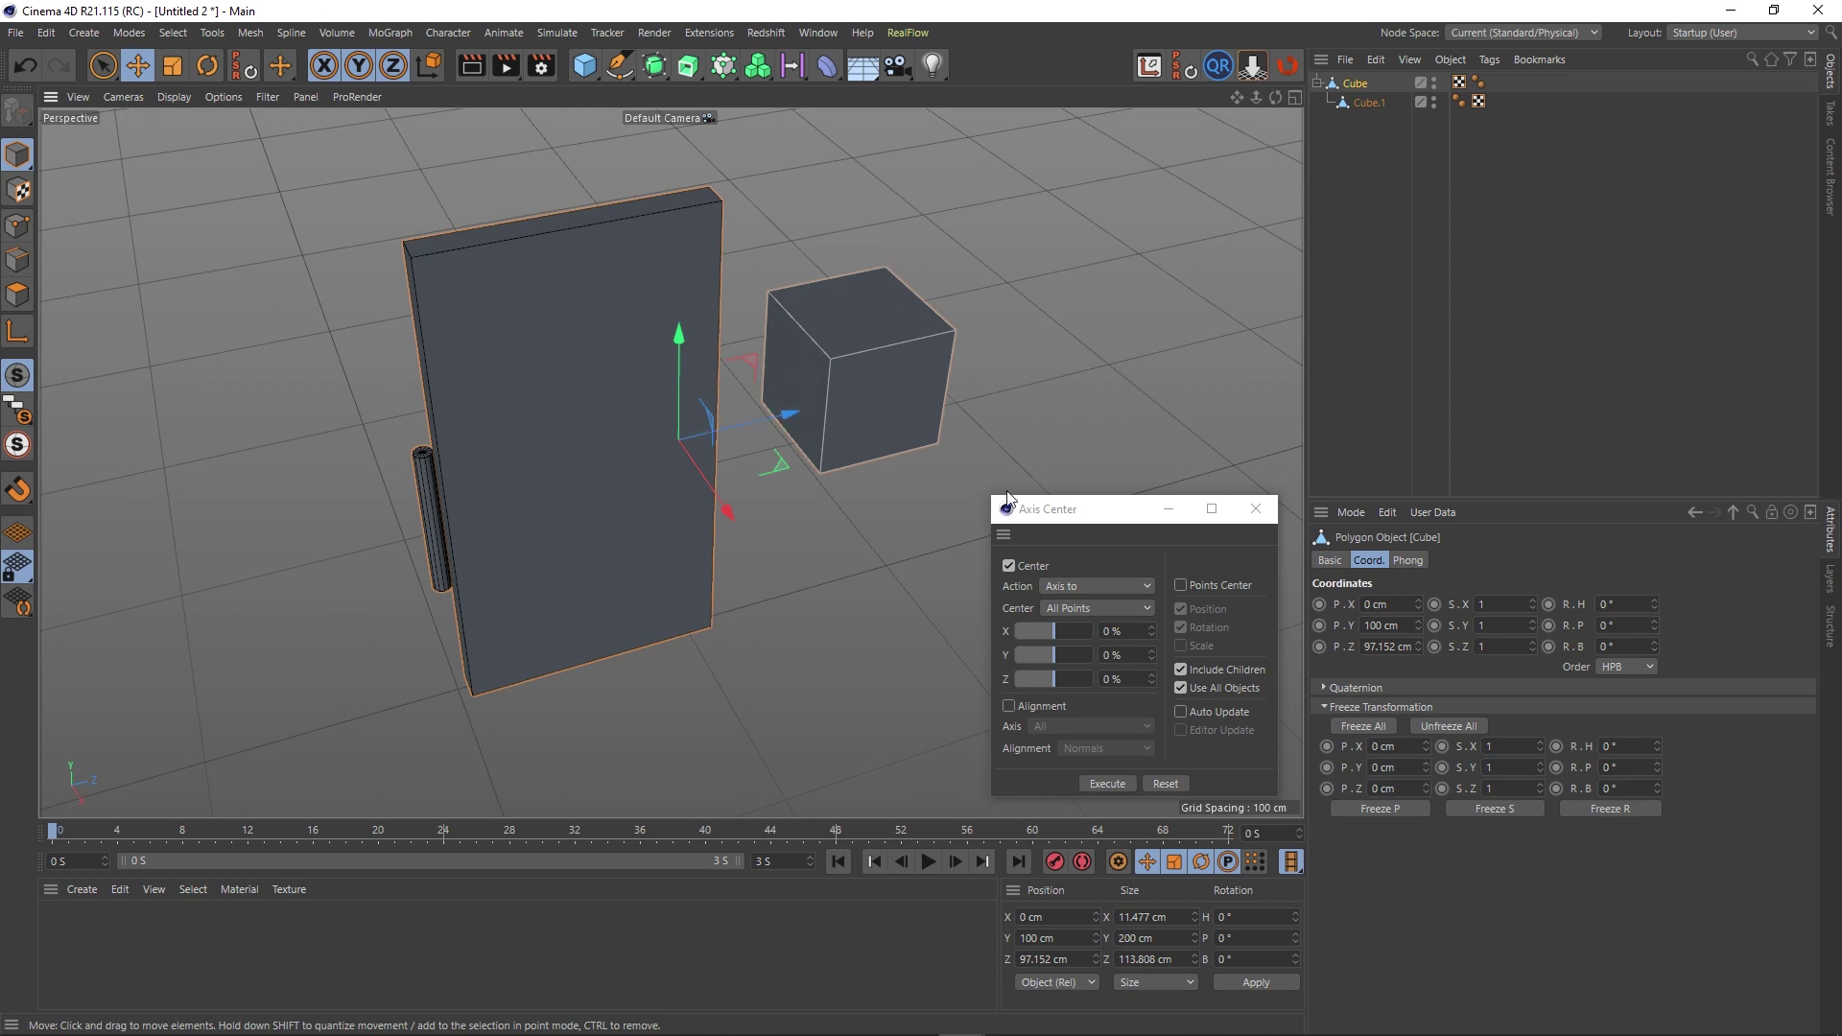
Add a Null object and place the door and the small cube under it as separate children.
left_click(84, 33)
left_click(164, 64)
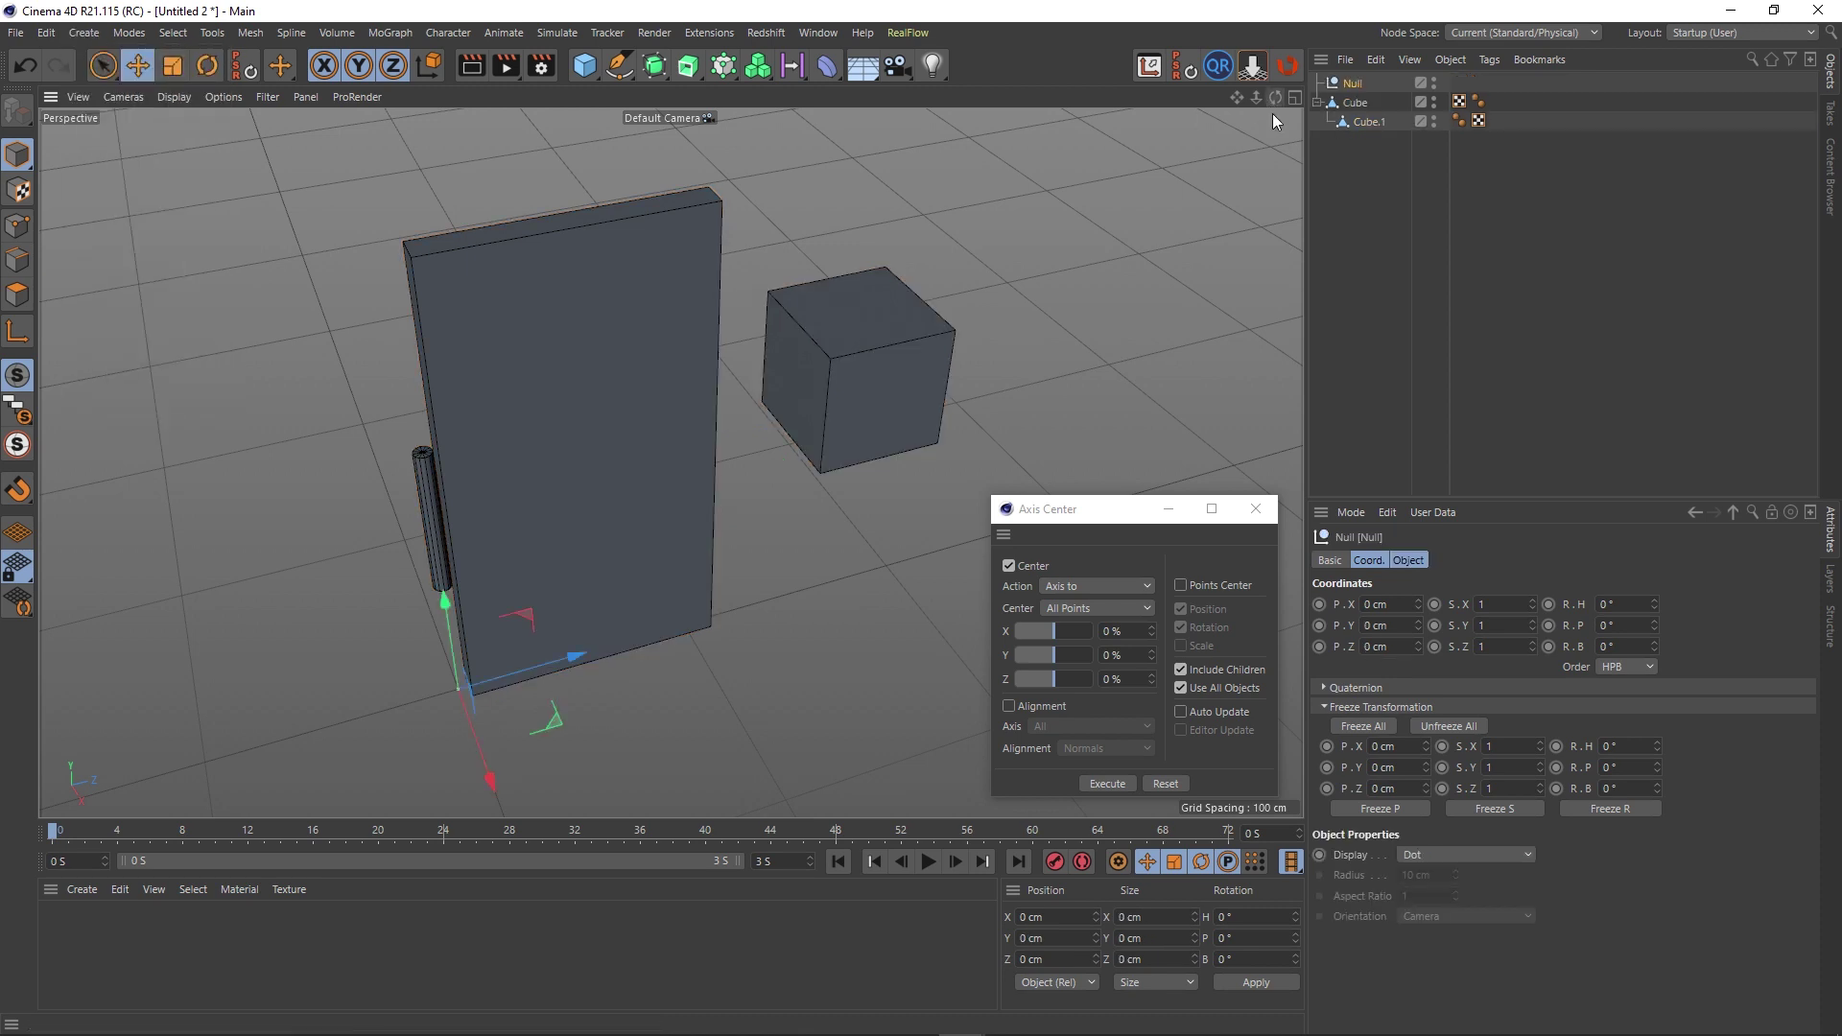
left_click(1355, 103)
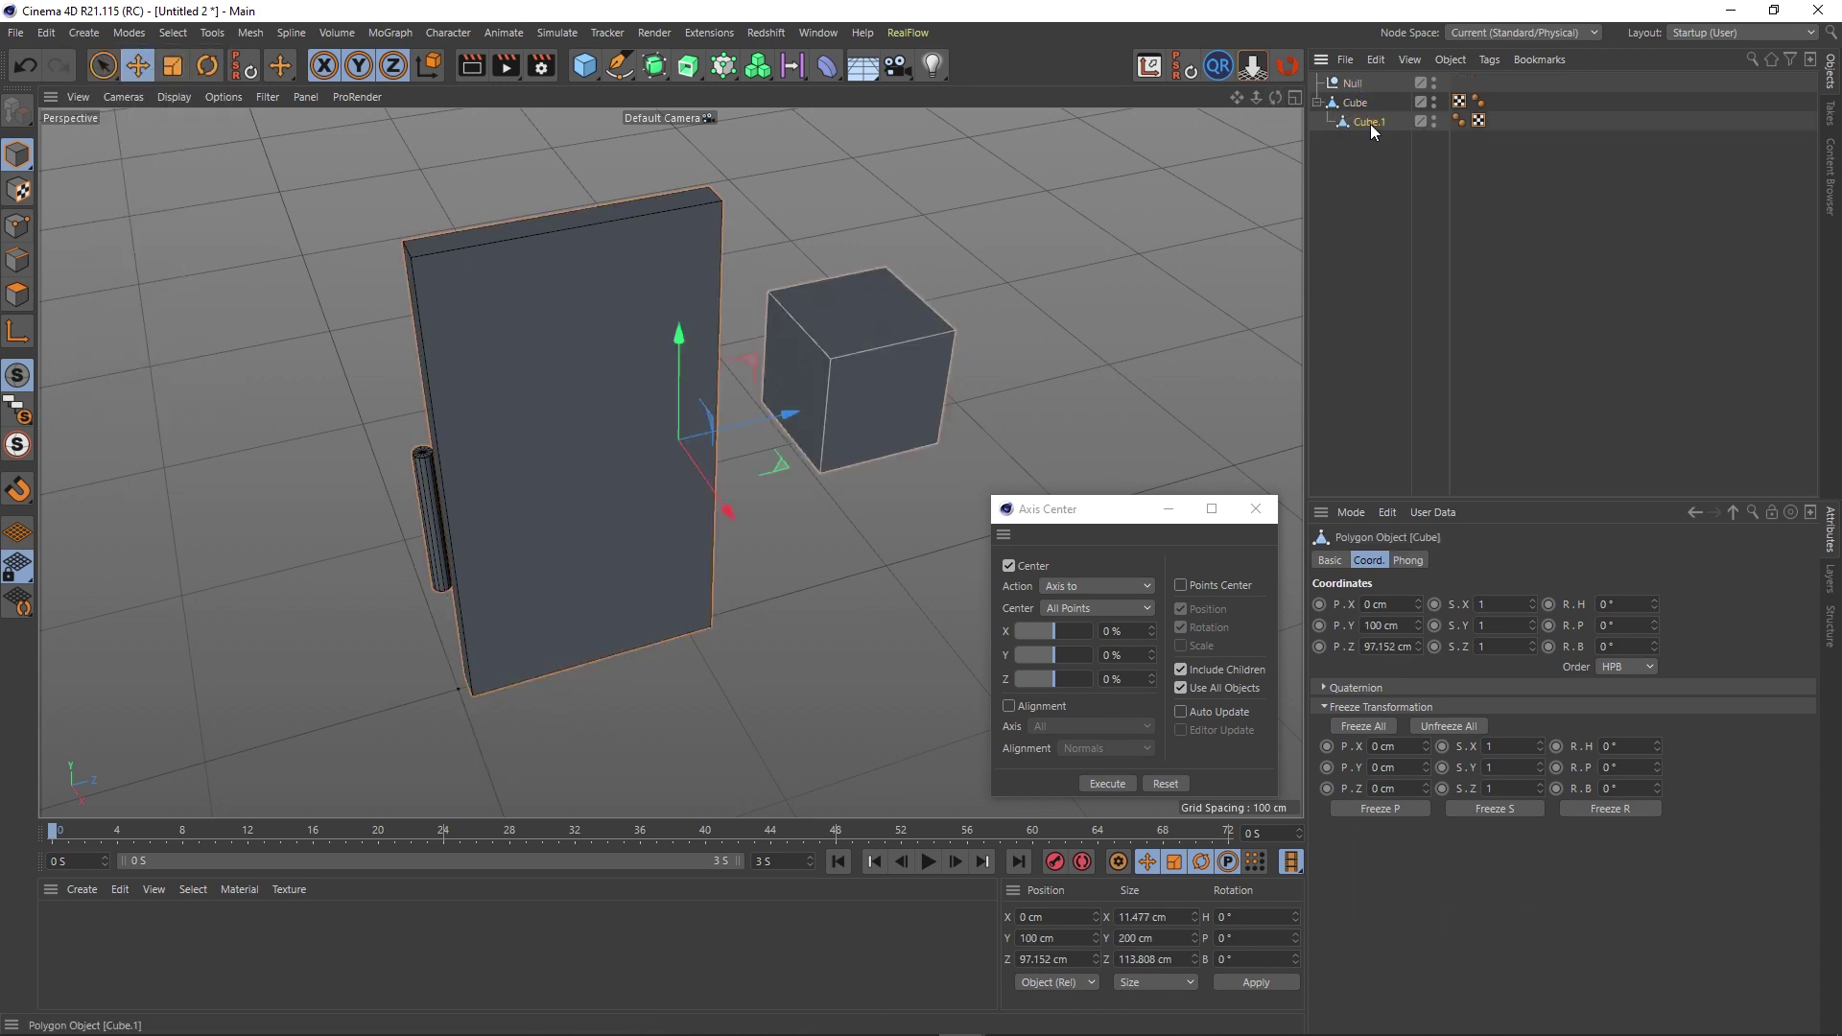
left_click(1369, 124)
left_click_drag(1353, 123, 1352, 88)
Center the Null's axis between its two child objects with Axis Center.
left_click(1347, 84)
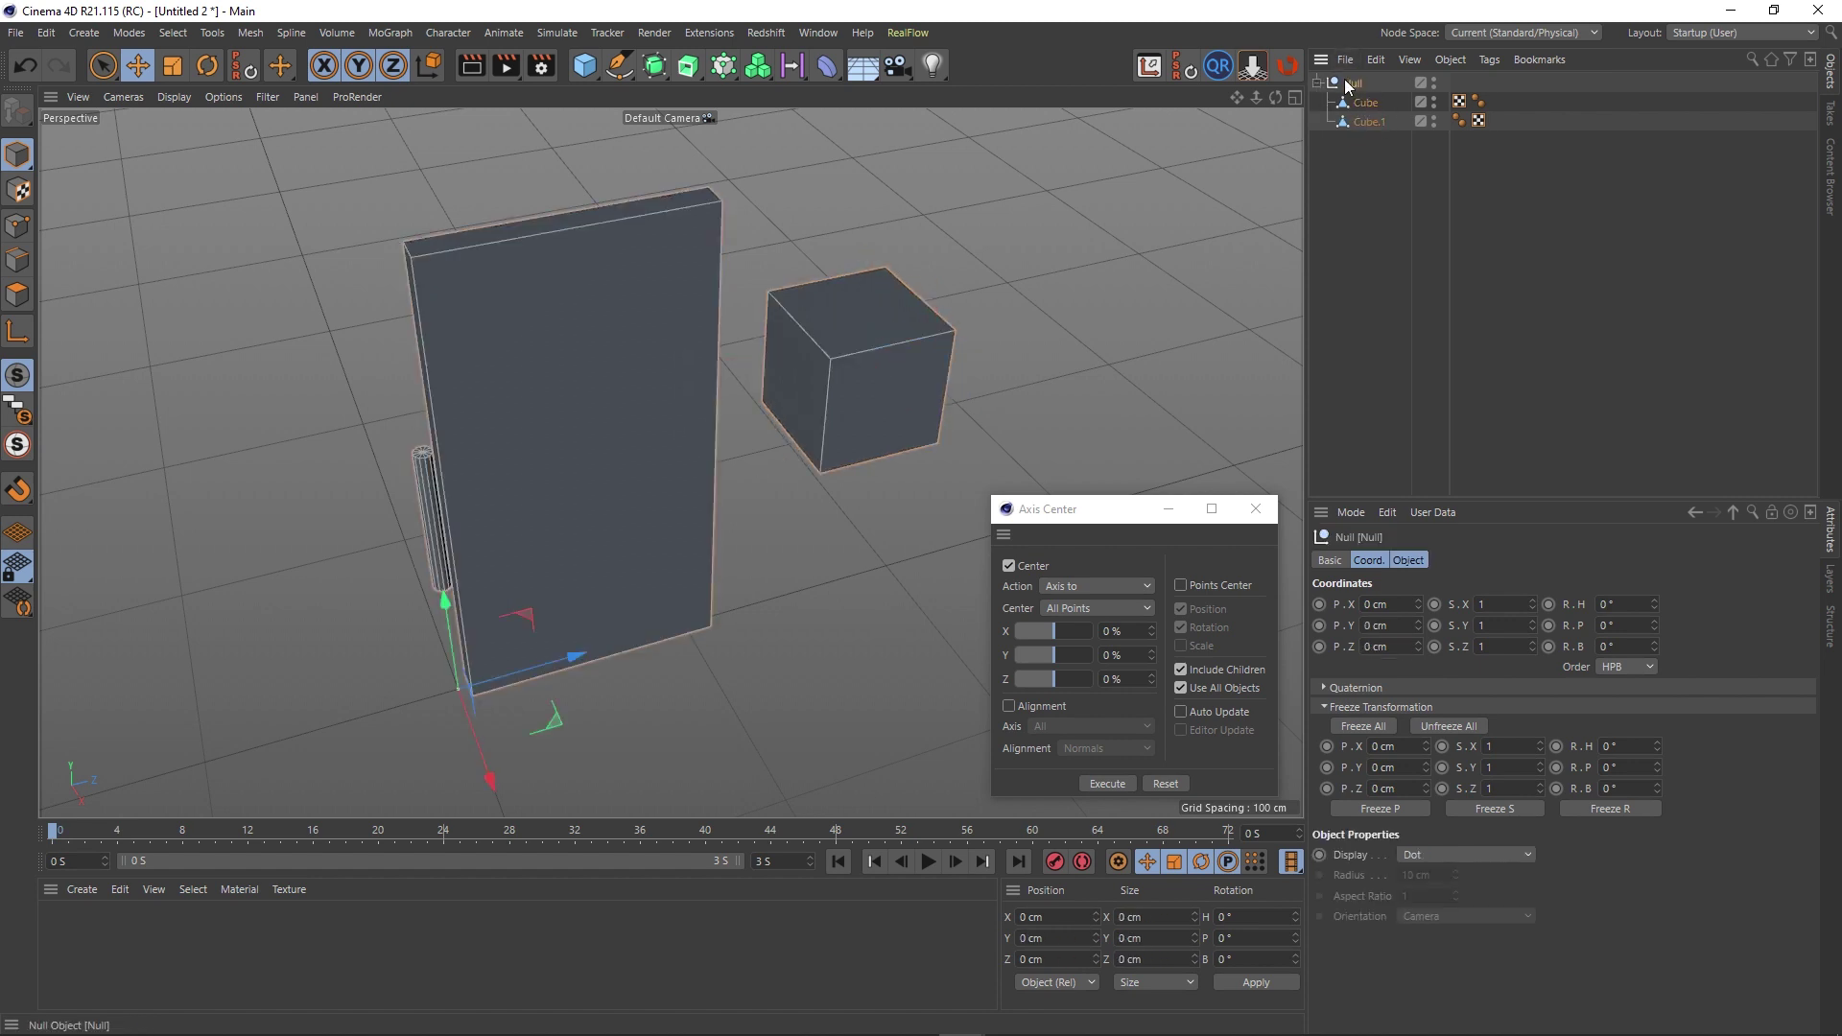
left_click(1103, 781)
mouse_move(658, 407)
left_mouse_down("alt")
mouse_move(581, 269)
mouse_move(656, 395)
left_mouse_up("alt")
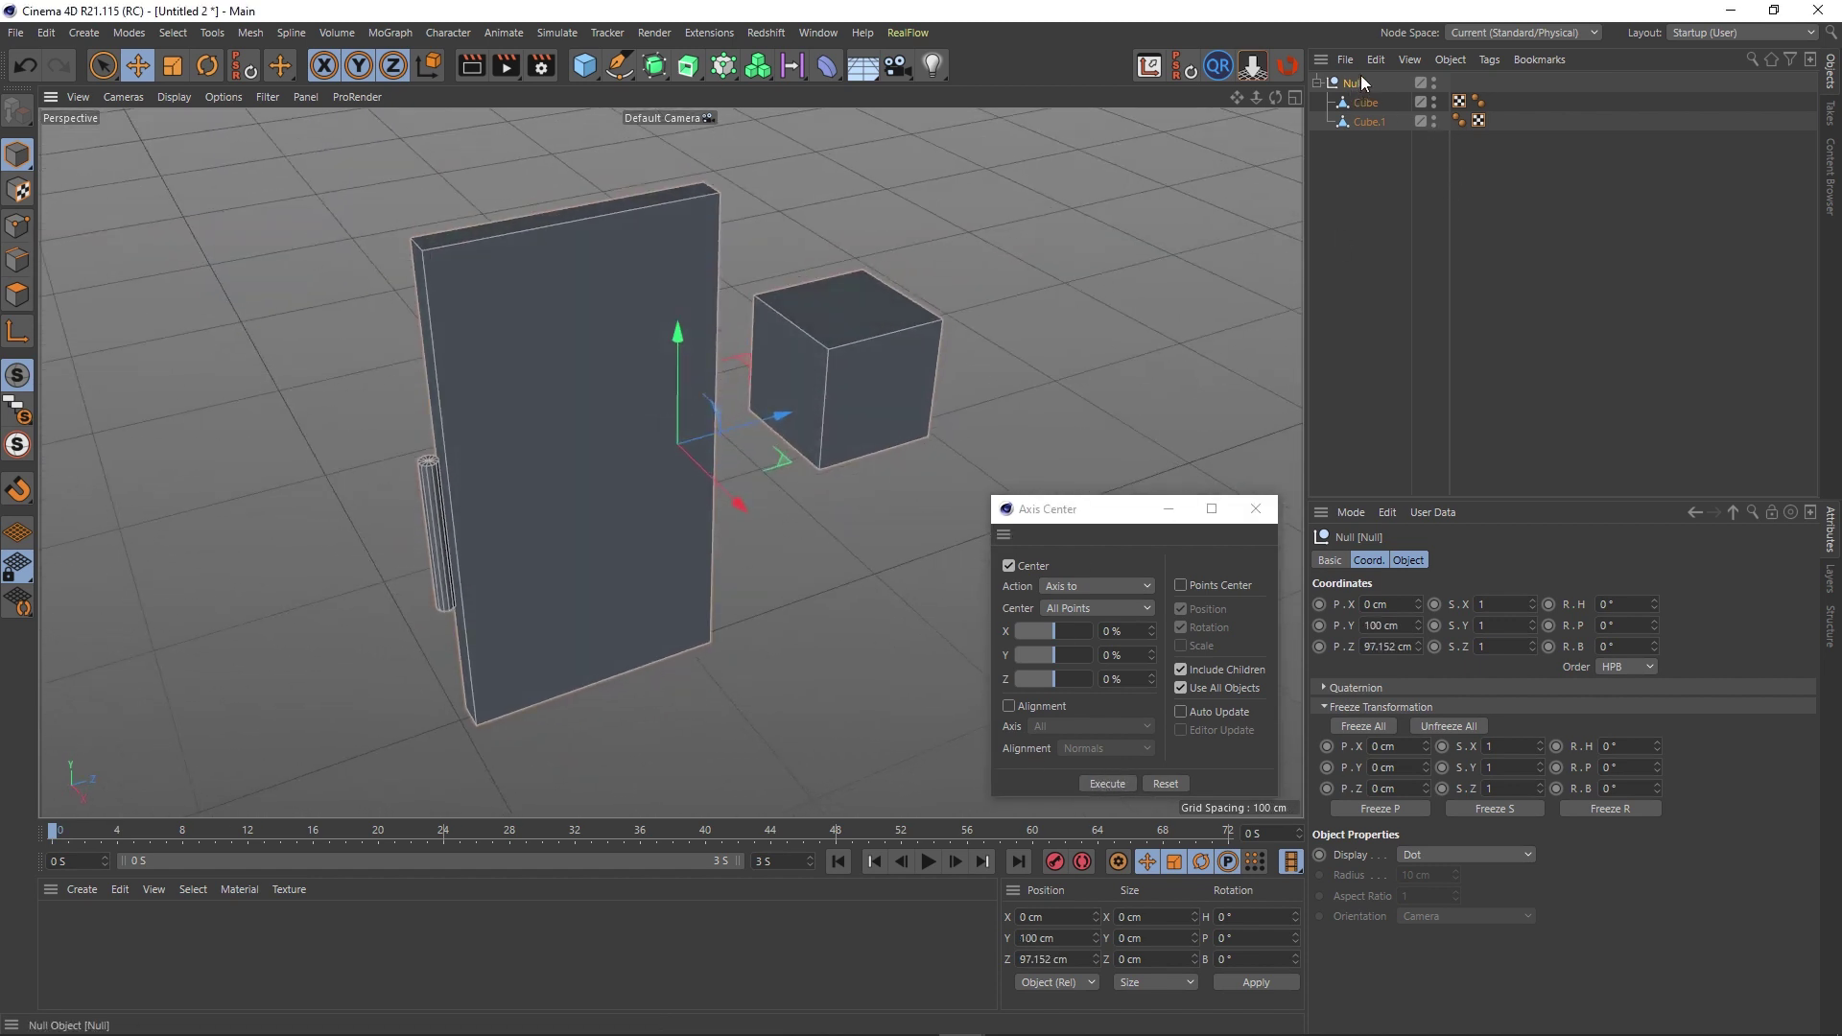
mouse_move(746, 429)
left_mouse_down("alt")
mouse_move(703, 393)
mouse_move(723, 446)
mouse_move(773, 424)
mouse_move(744, 412)
left_mouse_up("alt")
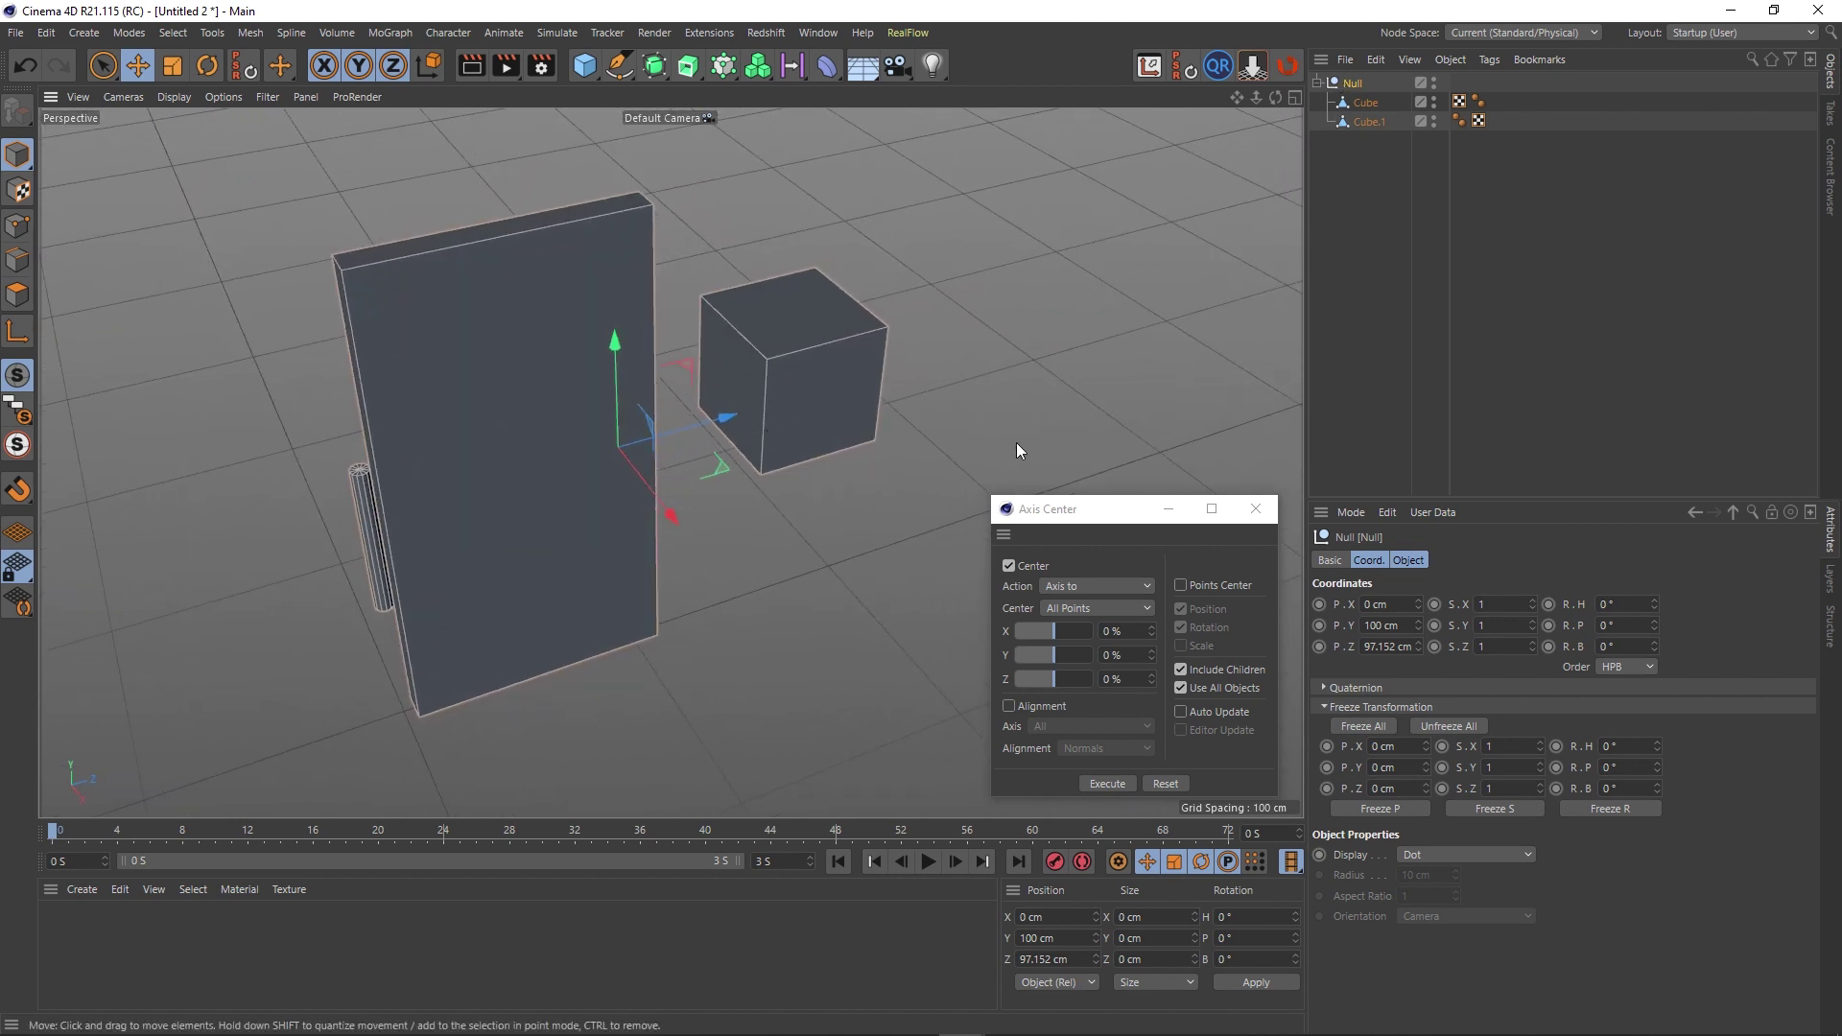
Move the small cube and the door out of the Null, delete the Null, and select the small cube.
left_click(1360, 121)
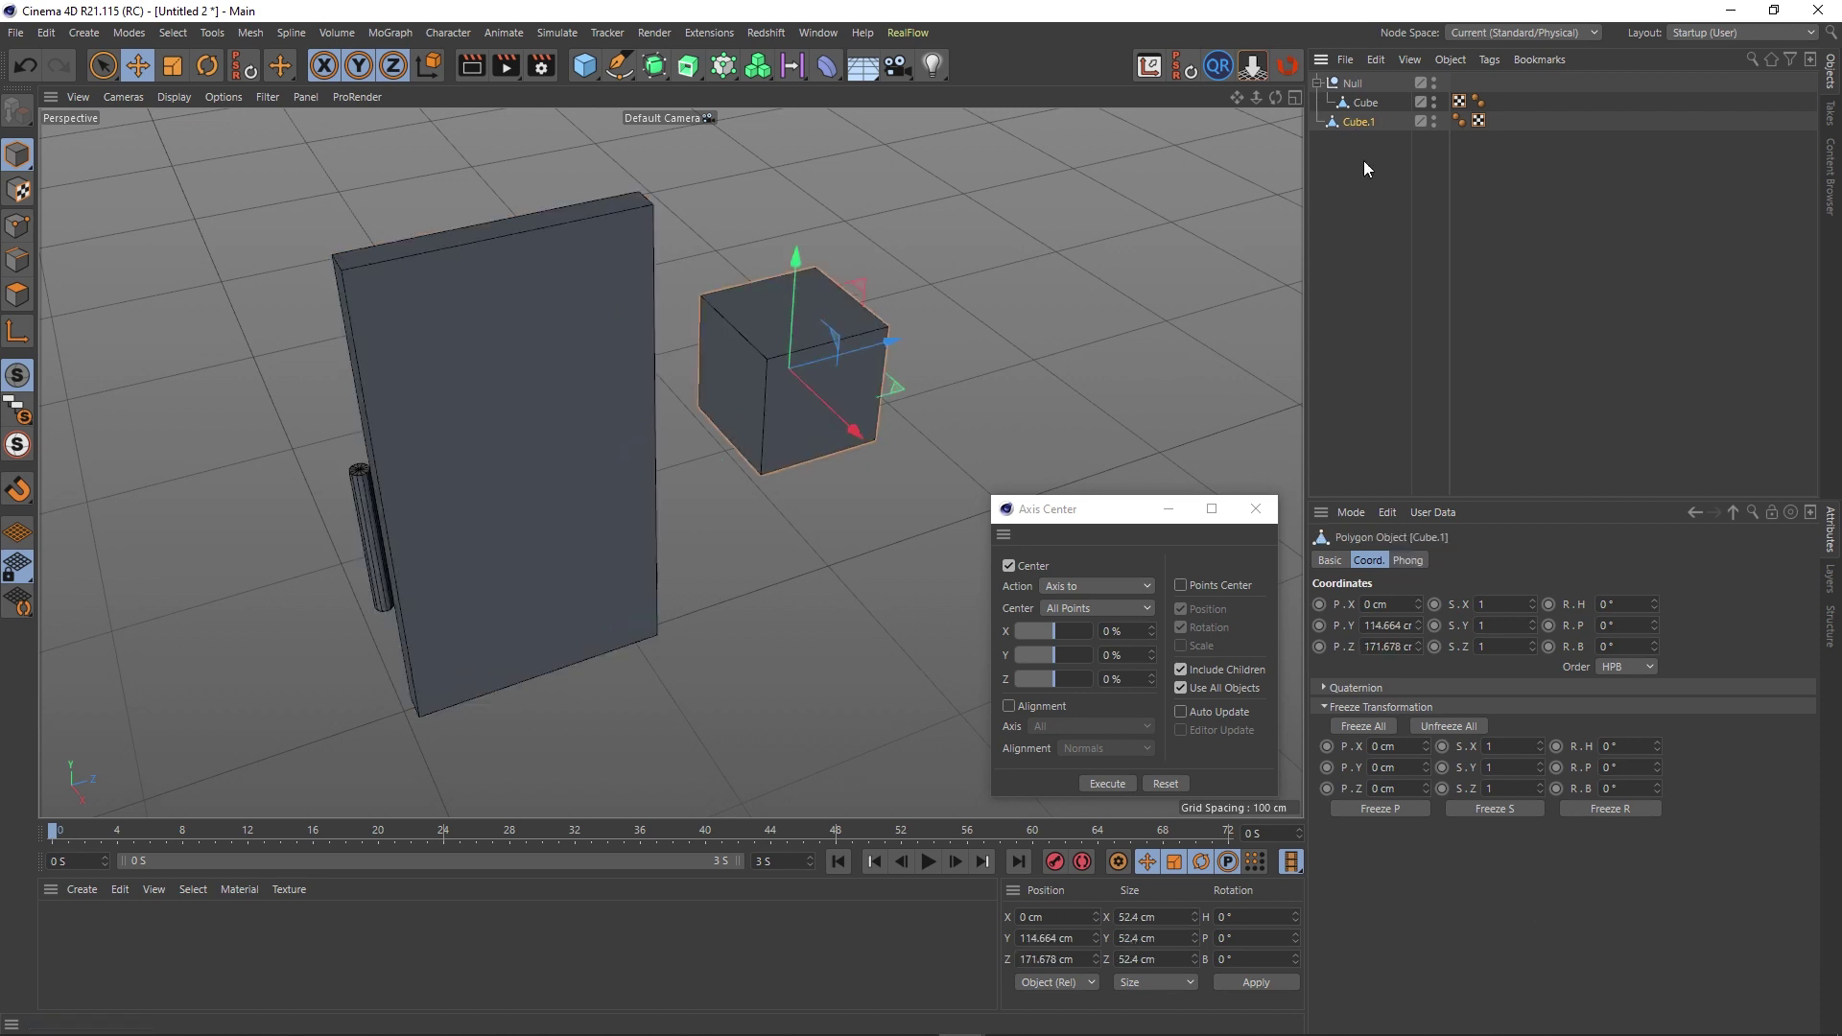
left_click_drag(1364, 102, 1363, 130)
left_click(1351, 85)
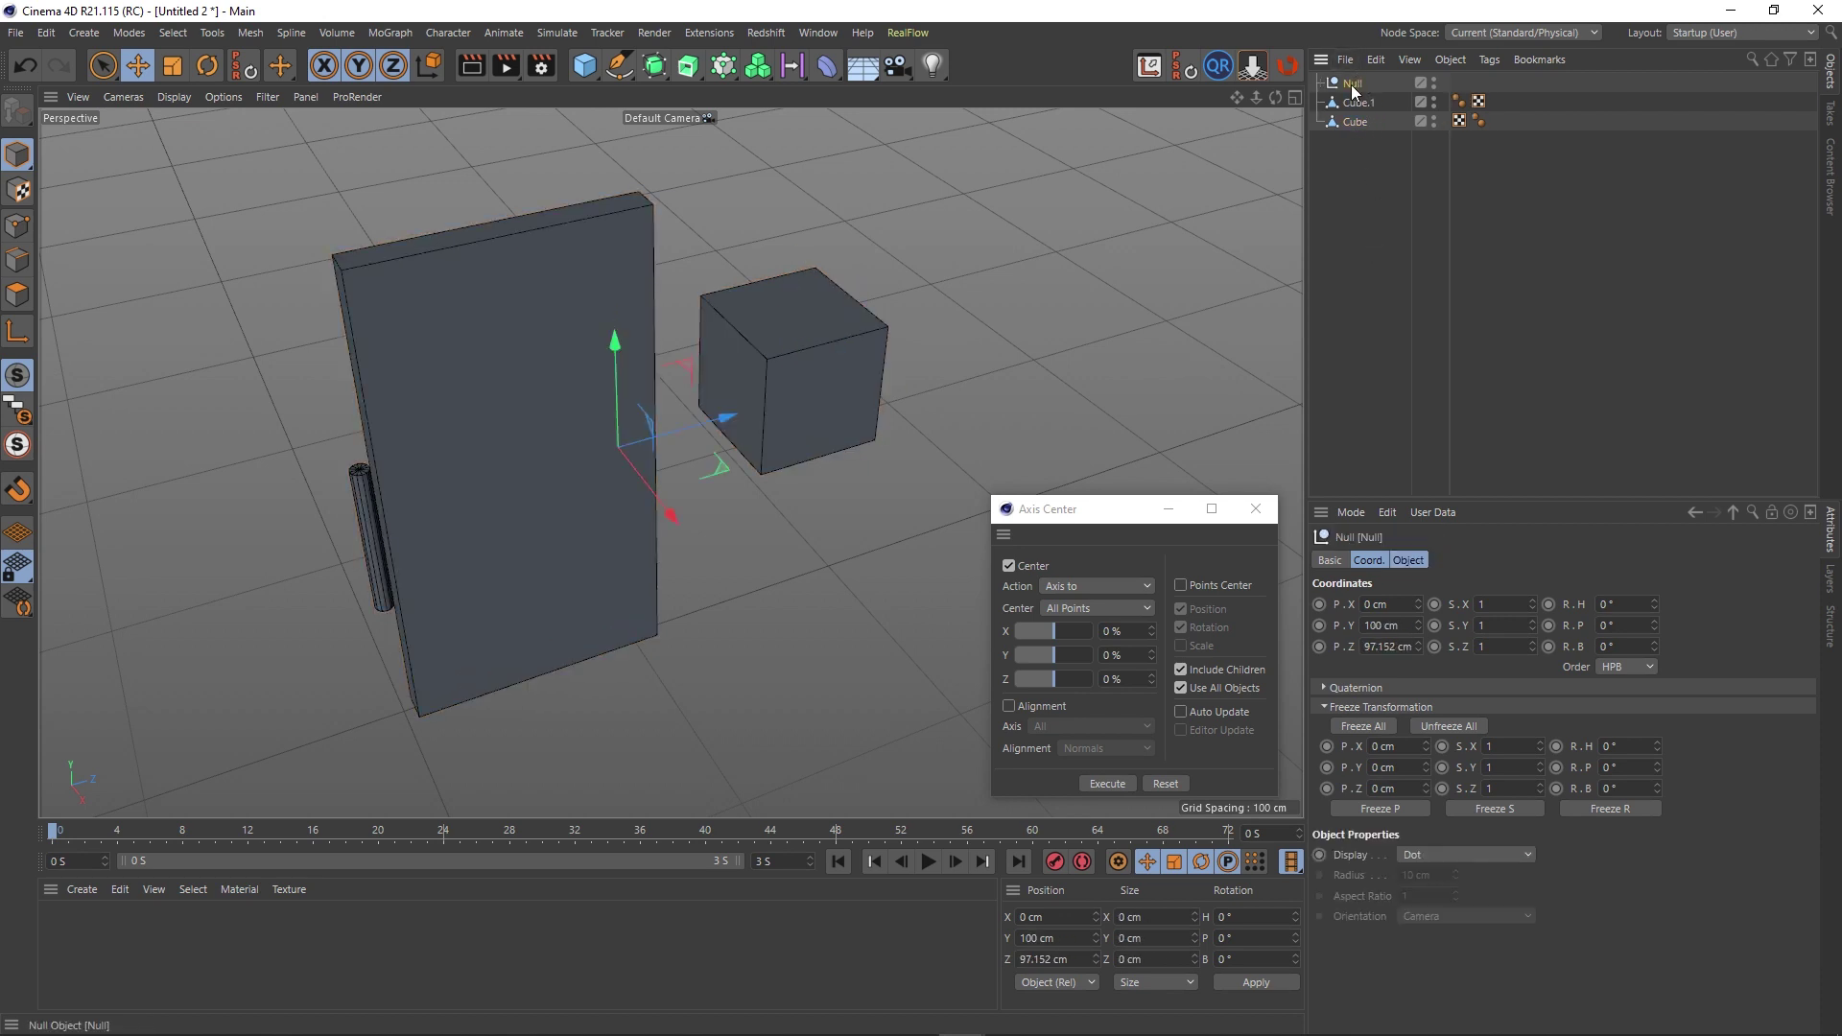
key("Delete")
left_click(729, 389)
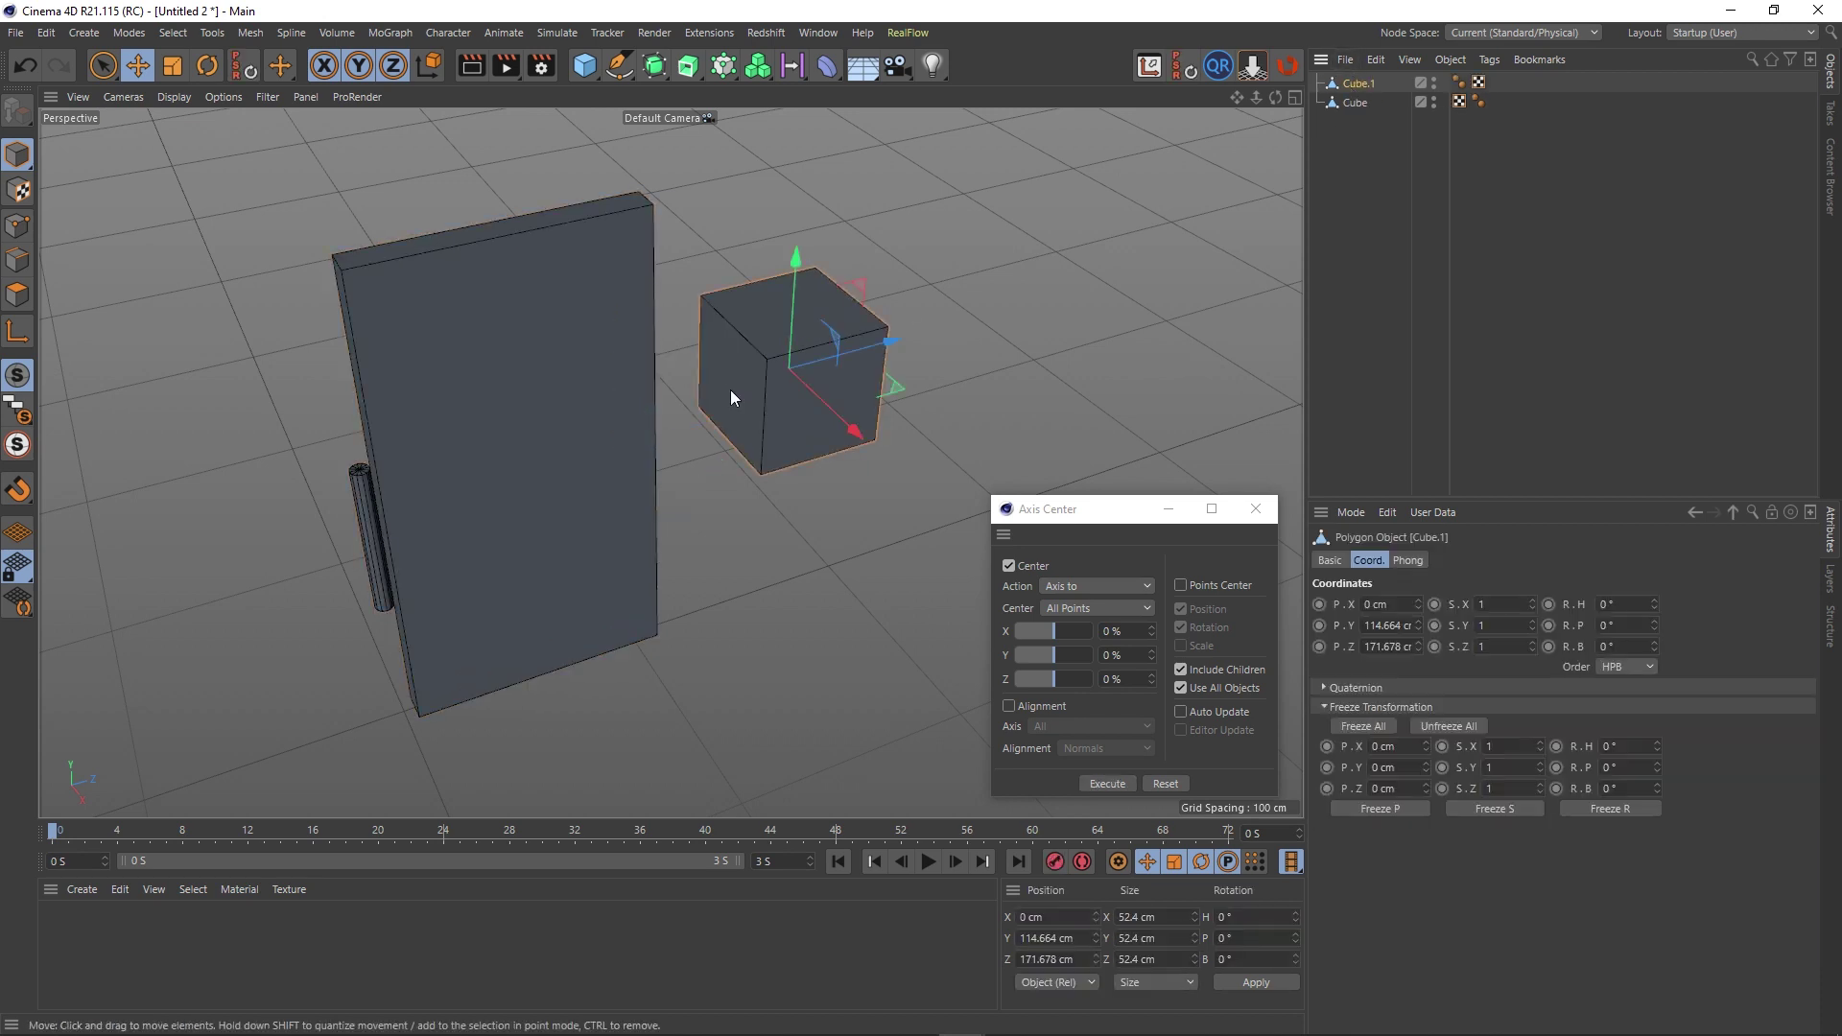
Select the door and move its axis to the hinge side with Axis Center at a Z offset of -100%.
left_click(1356, 102)
left_click_drag(524, 474, 595, 514, "alt")
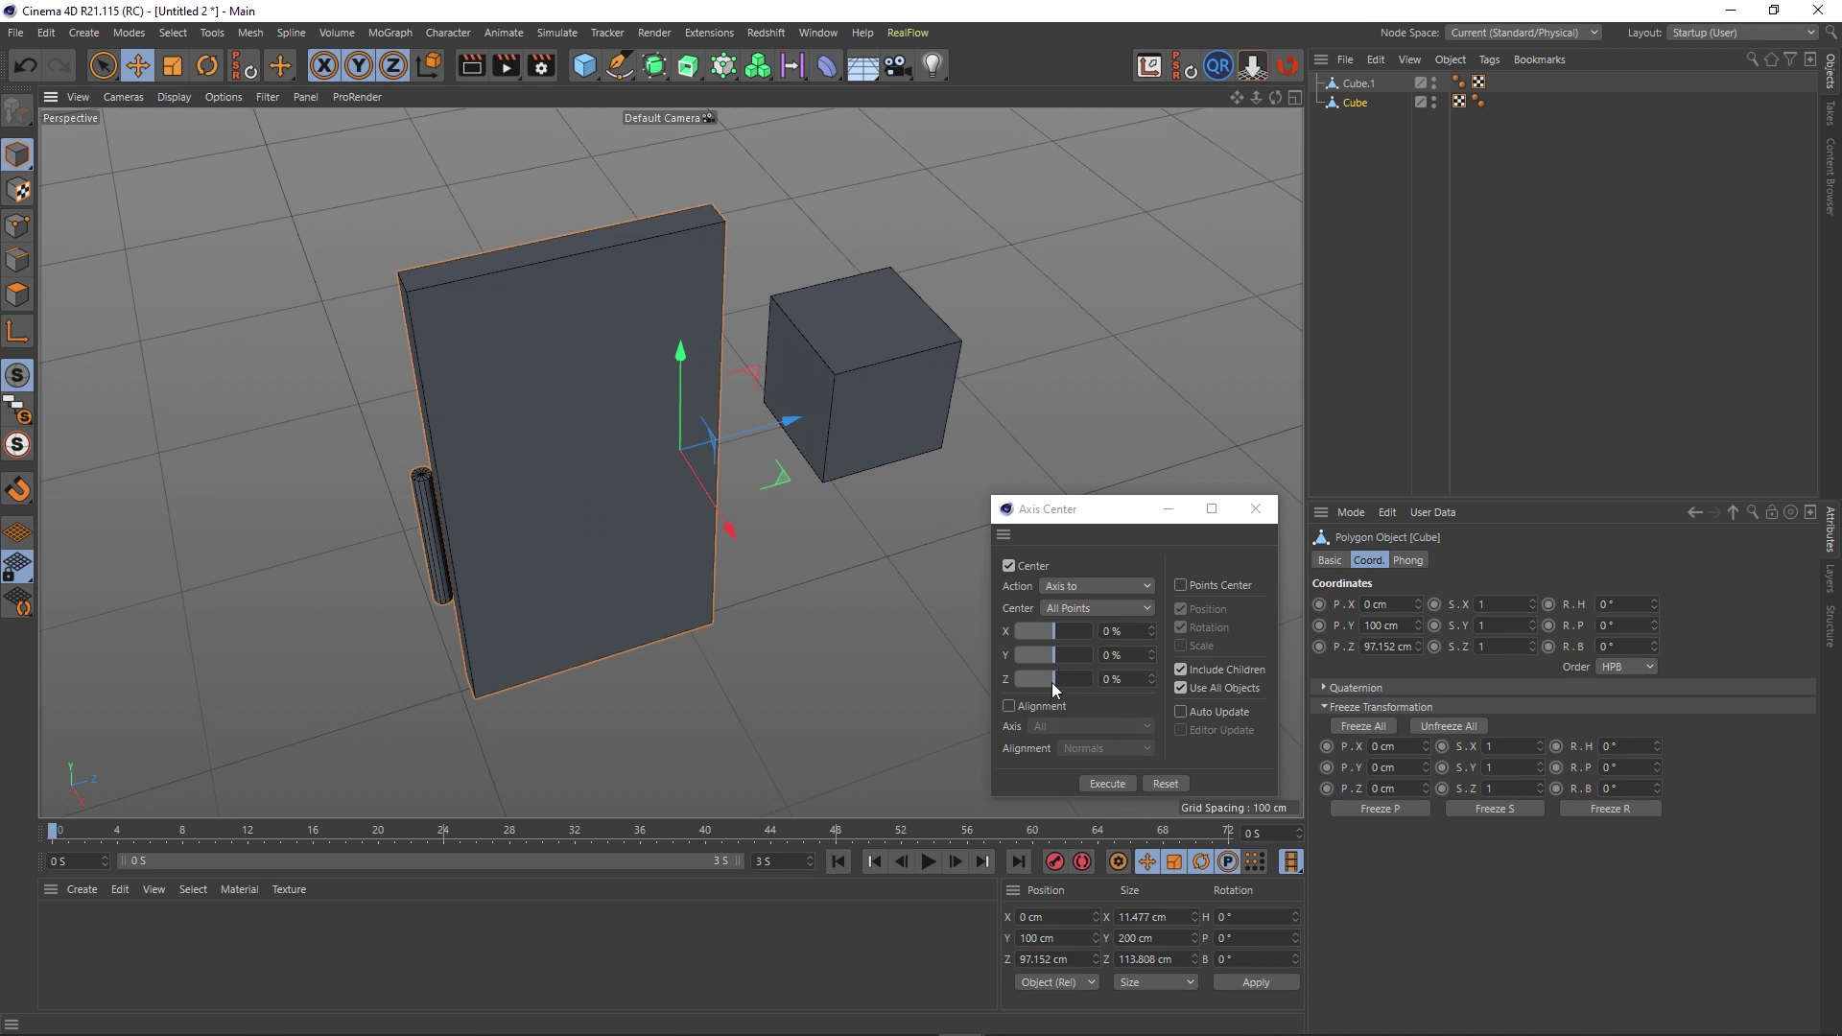
left_click_drag(1053, 679, 928, 698)
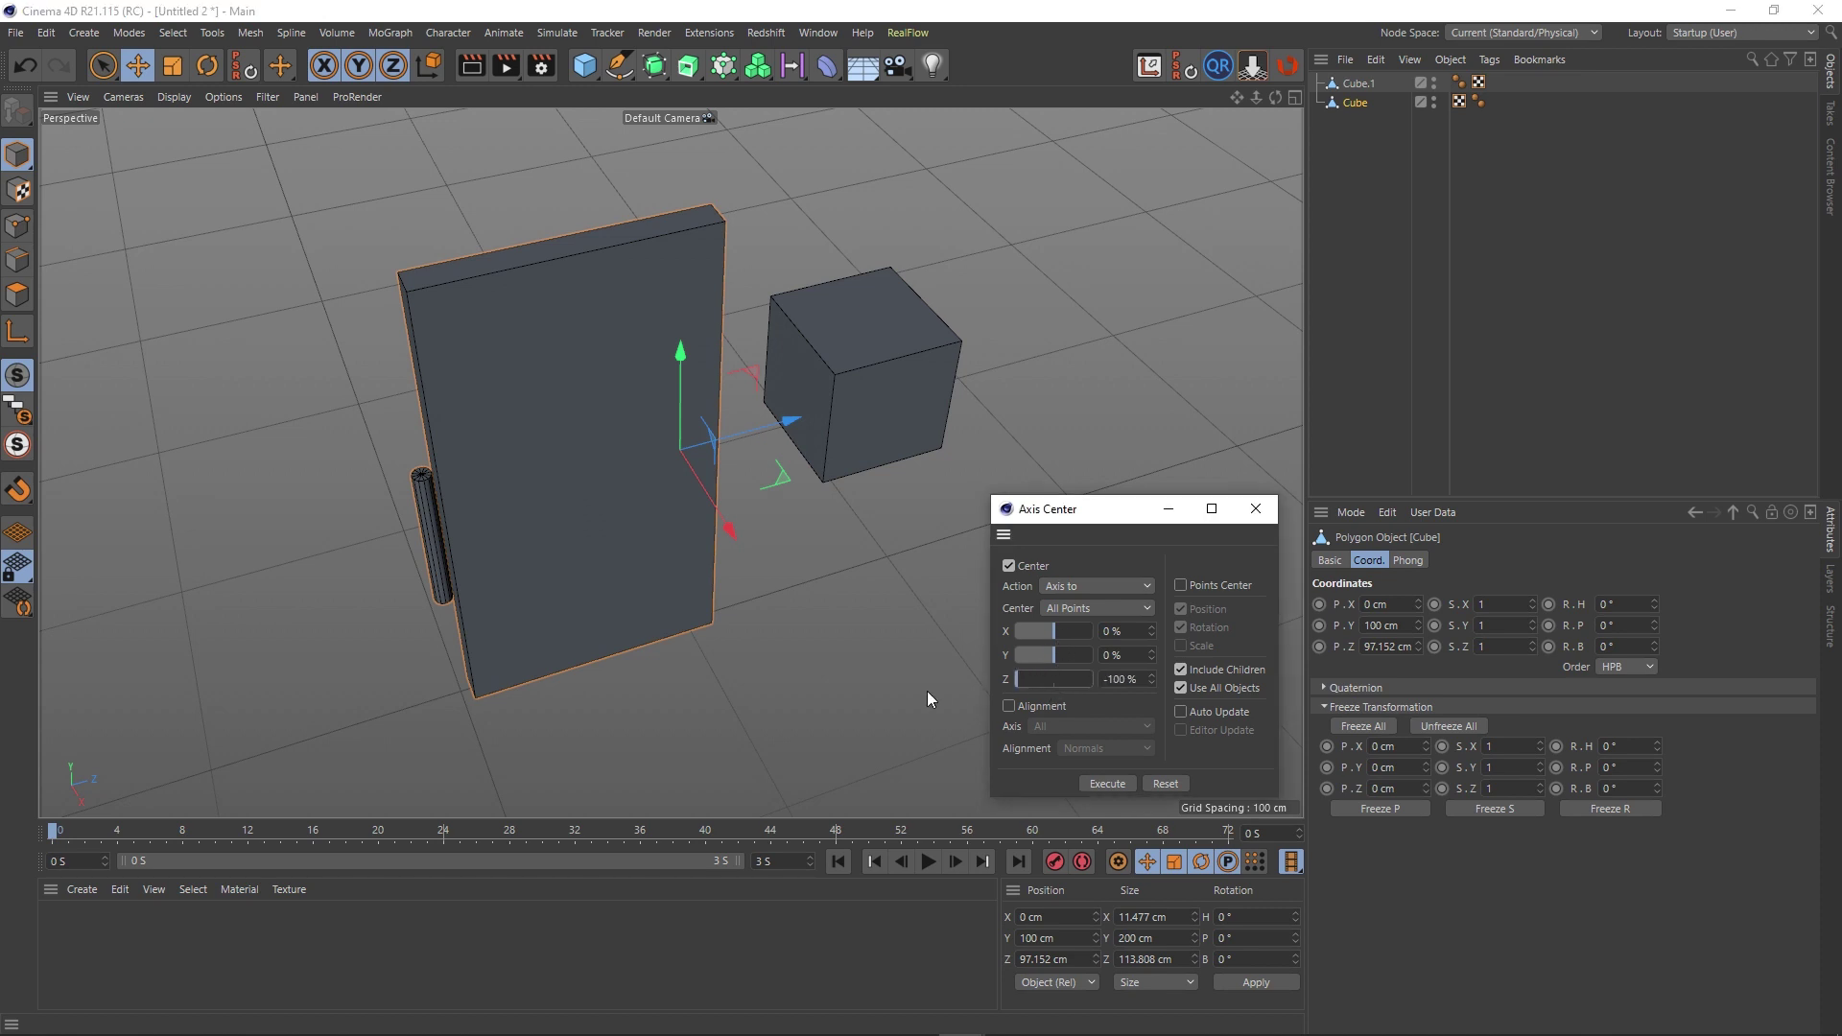
left_click(1101, 782)
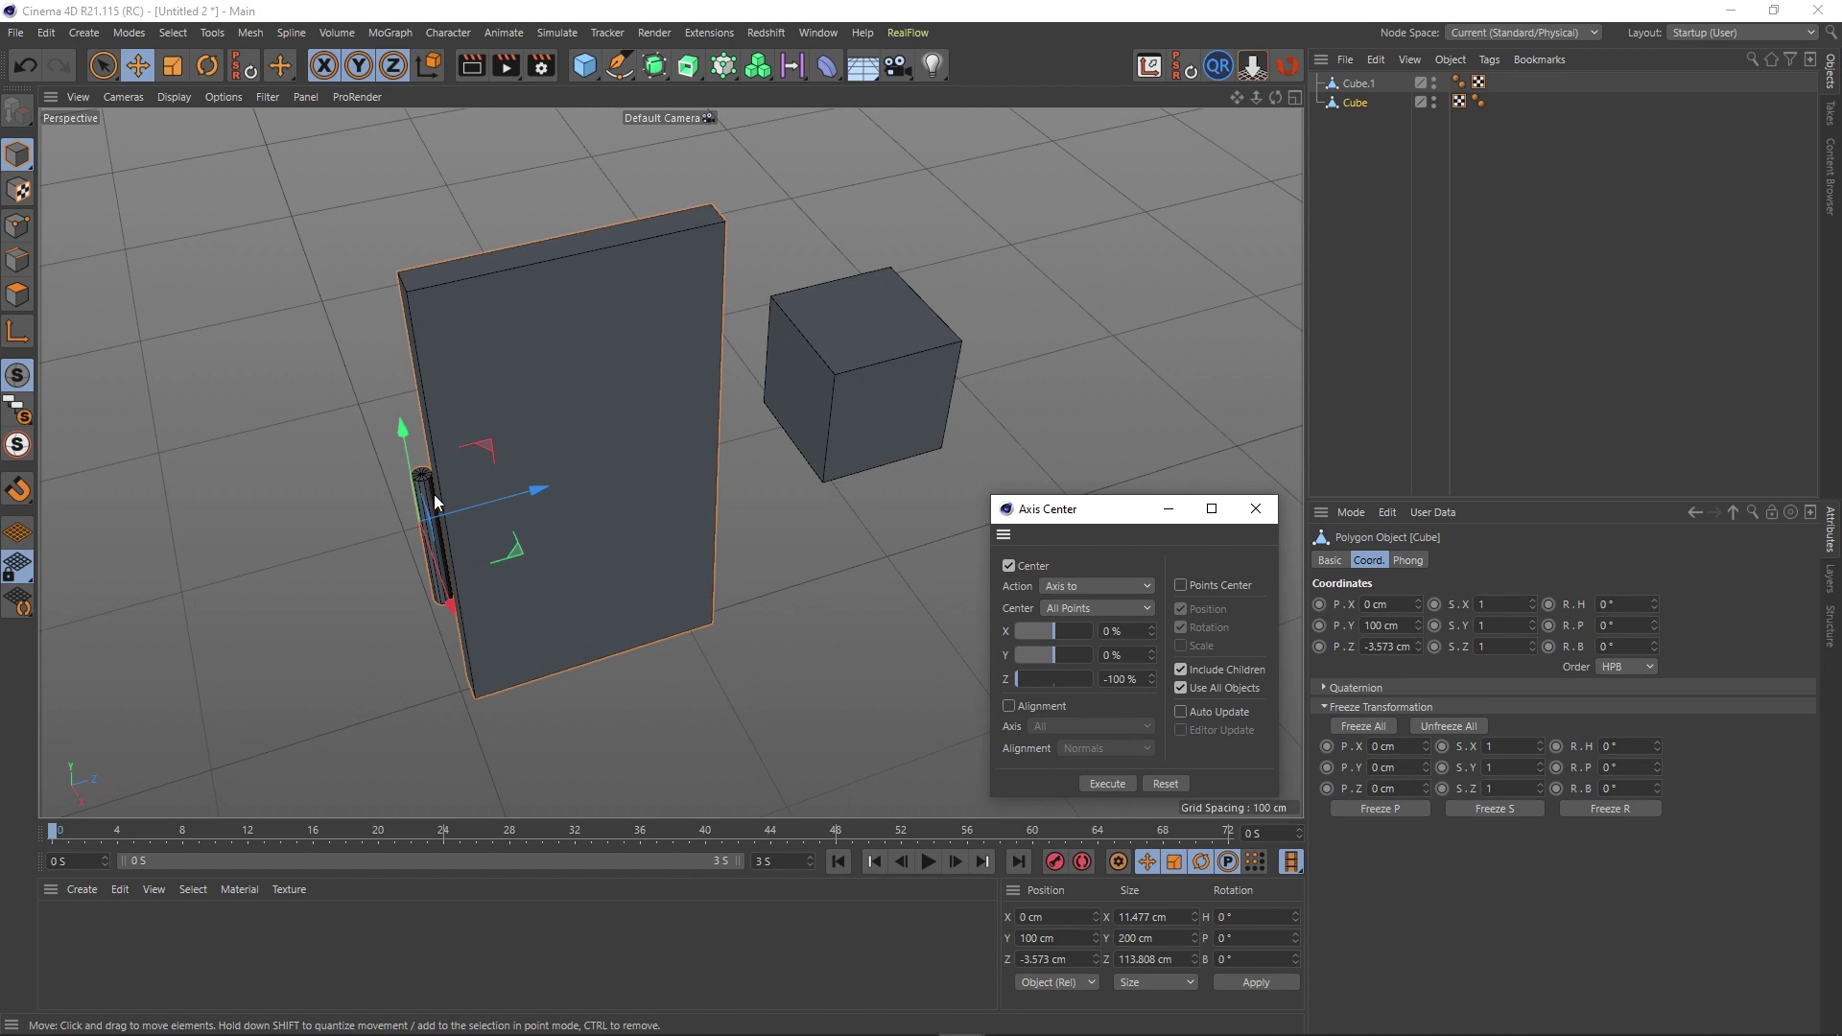
Enable Auto Update in Axis Center and shift the door's axis to X 55%, Y -38% and Z 67%.
left_click(1182, 711)
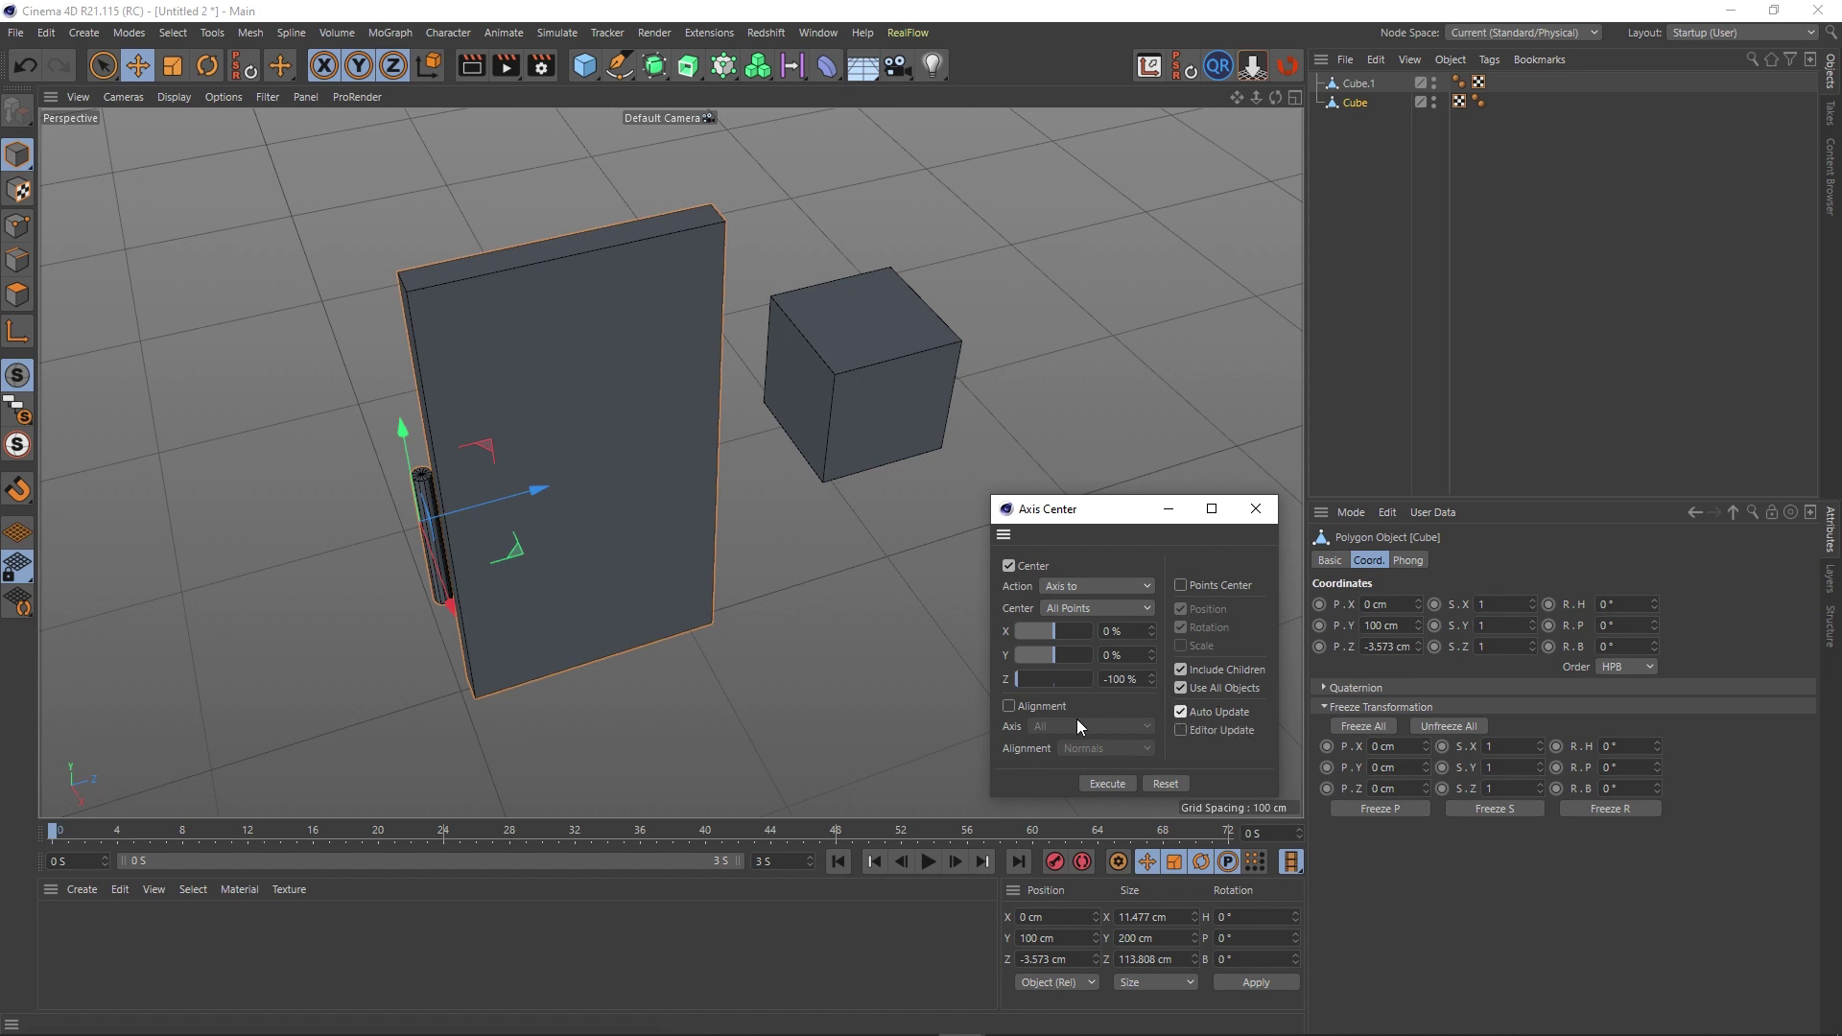
left_click_drag(1018, 679, 1067, 625)
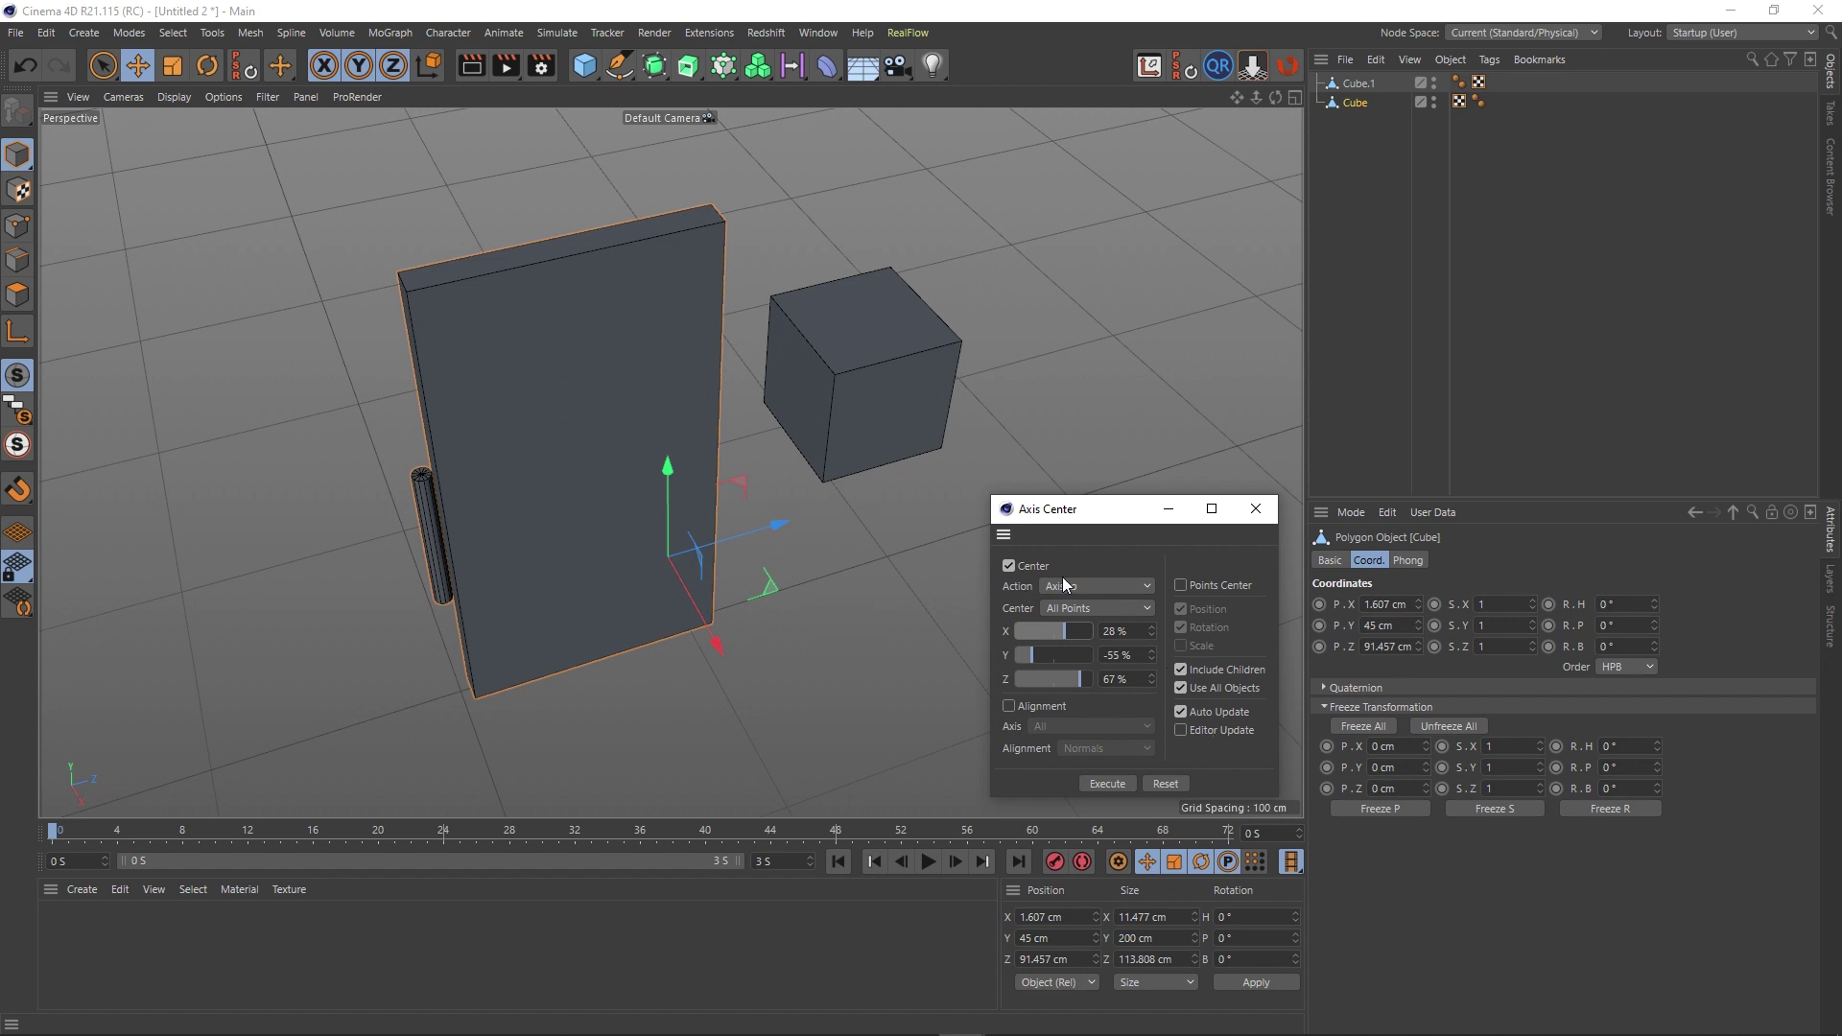
mouse_move(1027, 654)
left_mouse_down()
mouse_move(1079, 654)
mouse_move(1040, 649)
left_mouse_up()
Enable Editor Update and shift the door's axis to X -38%, Y -16% and Z 52%.
left_click(1182, 731)
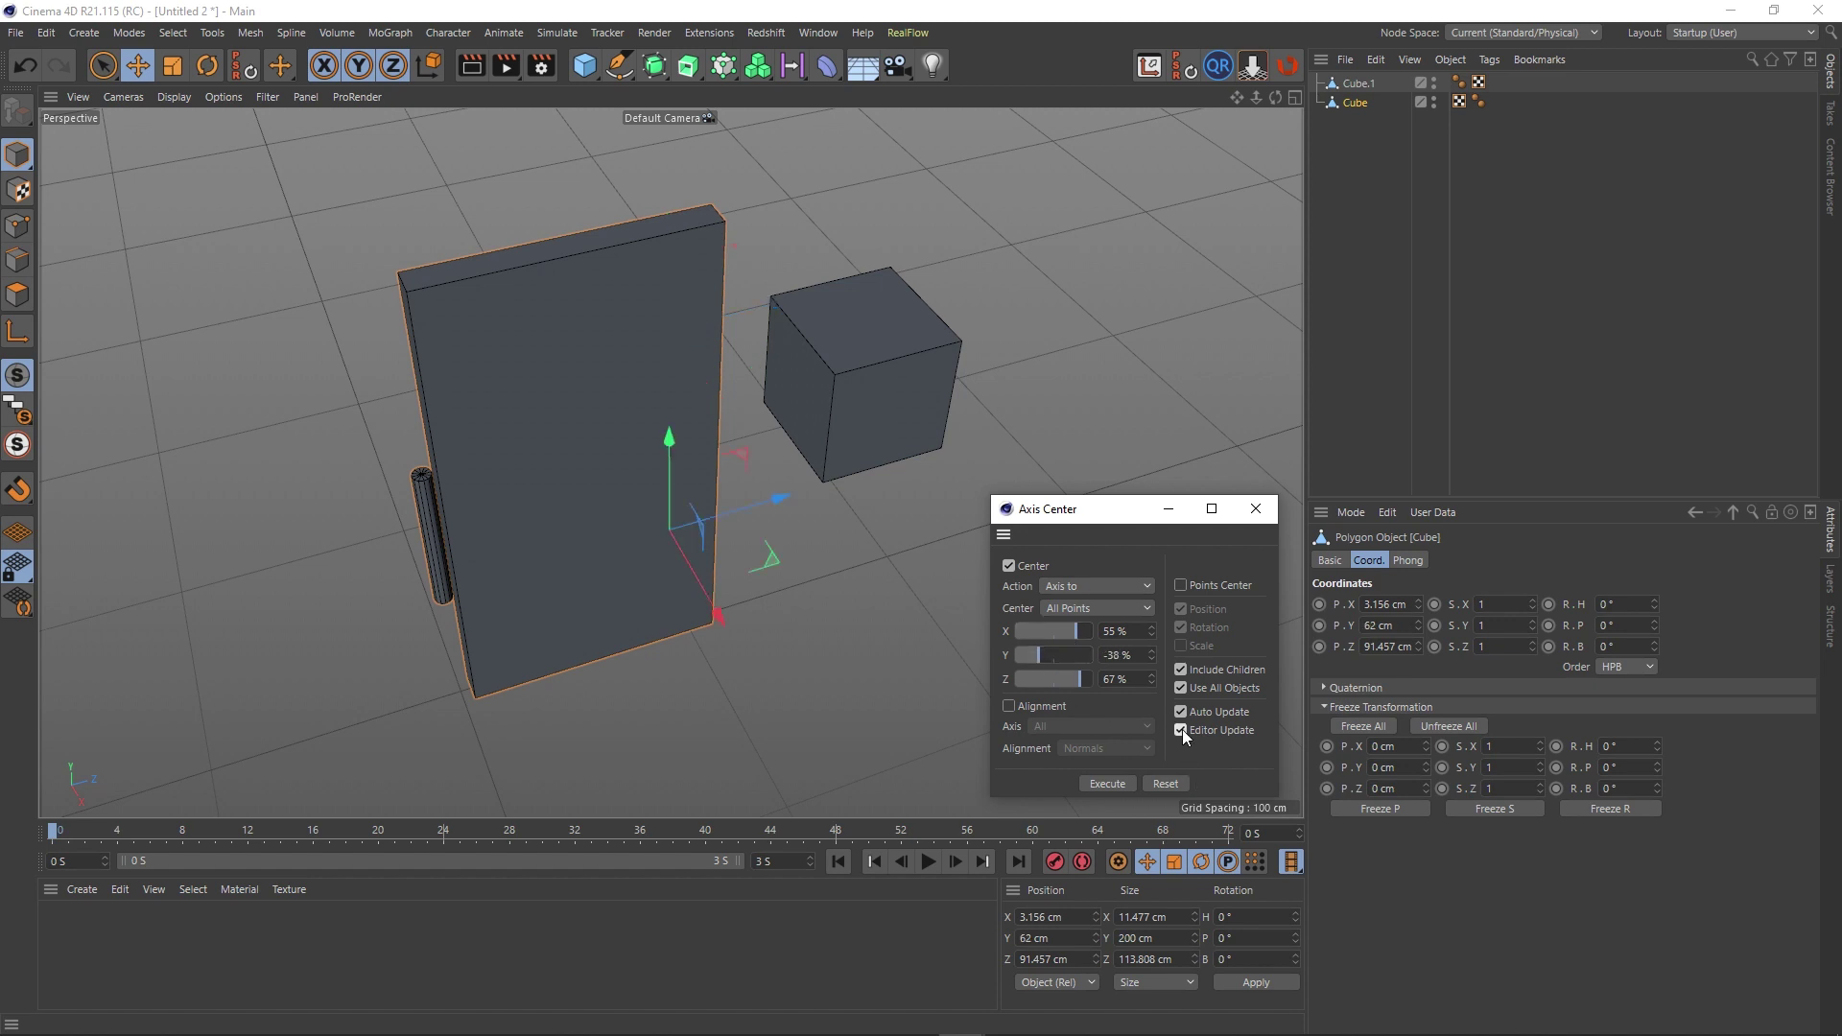
mouse_move(1051, 663)
left_mouse_down()
mouse_move(1057, 679)
mouse_move(1034, 676)
mouse_move(1075, 676)
mouse_move(1039, 635)
left_mouse_up()
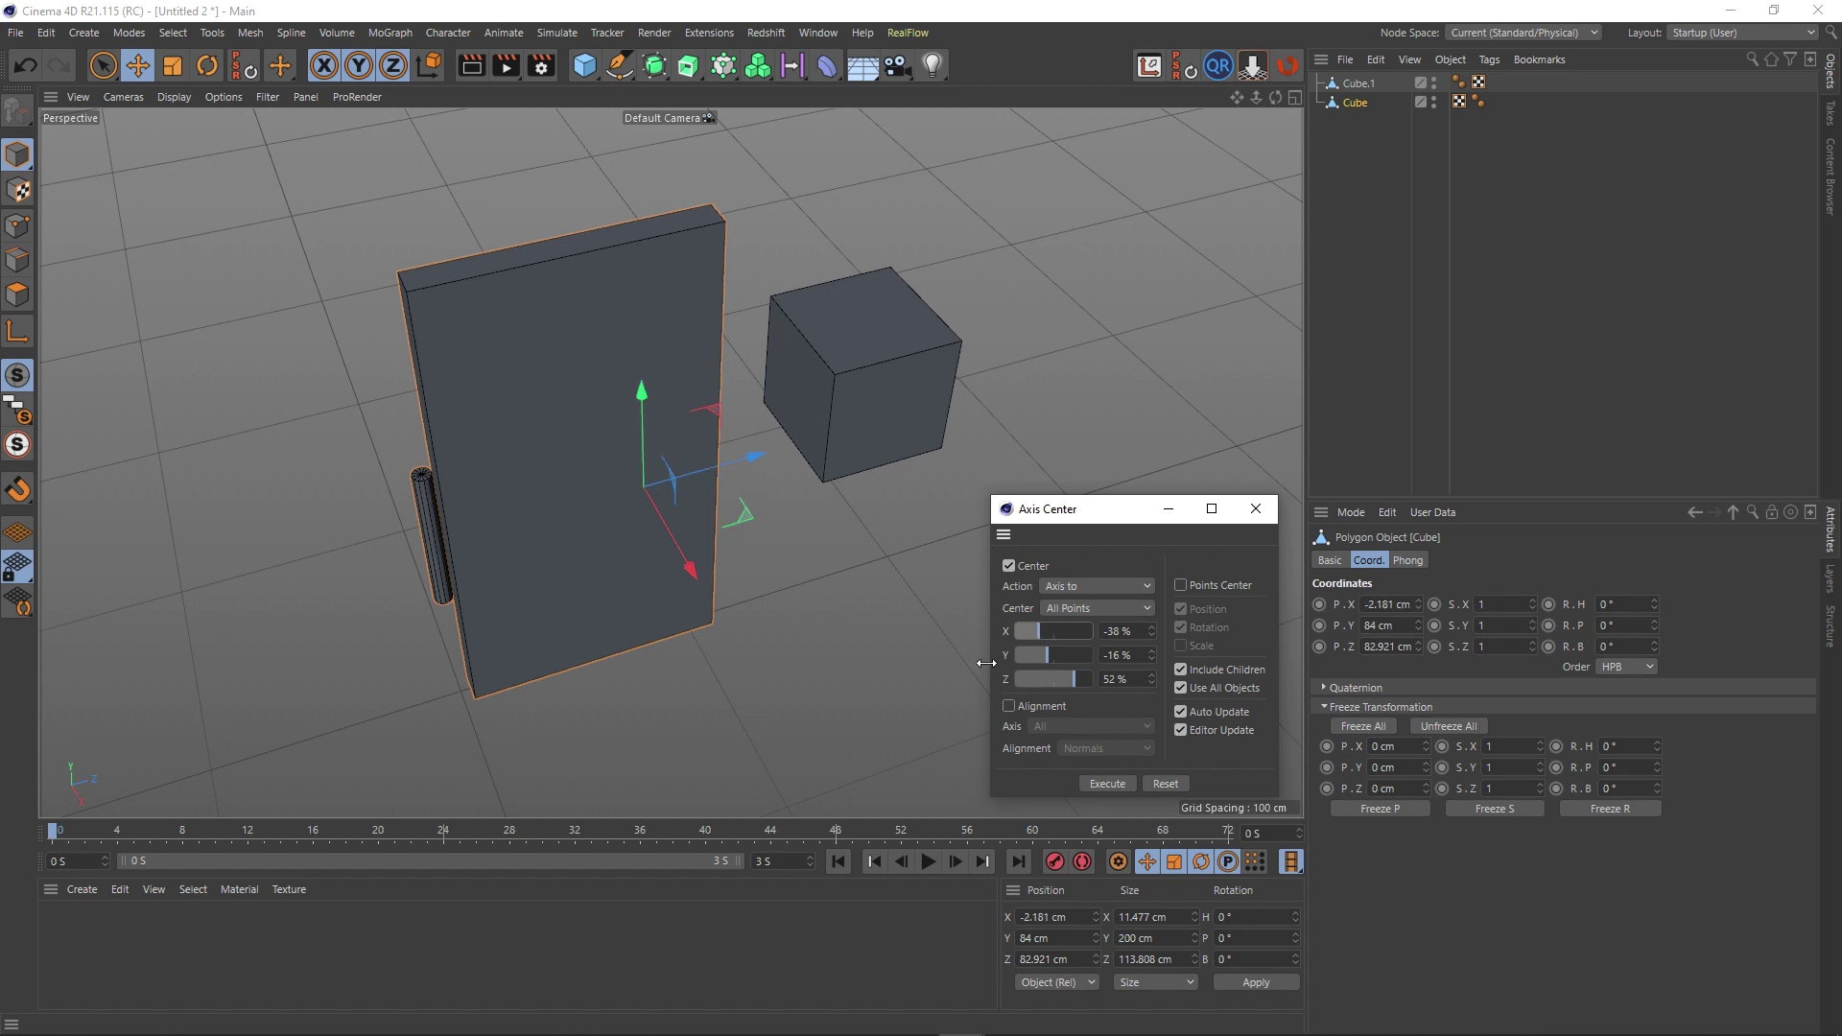
Reset the Axis Center offsets so the door's axis returns to its center.
left_click_drag(497, 518, 545, 522, "alt")
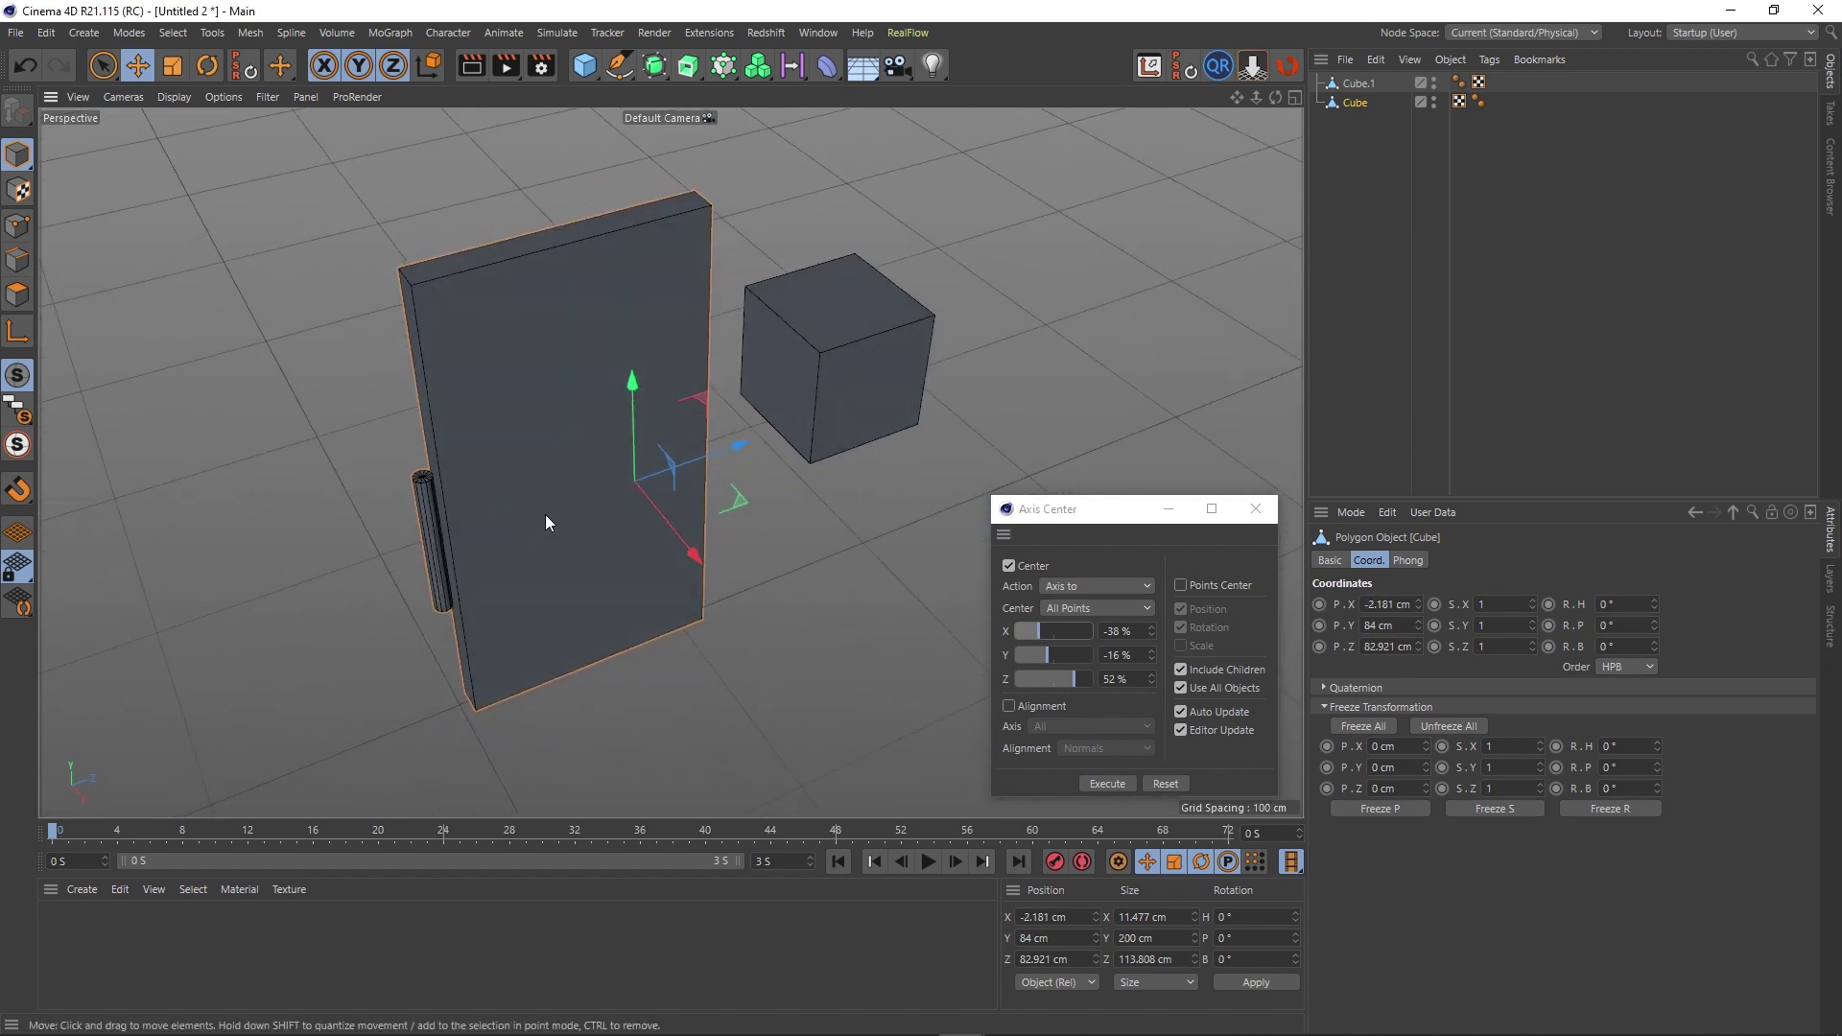
scroll(566, 498, "down", 3)
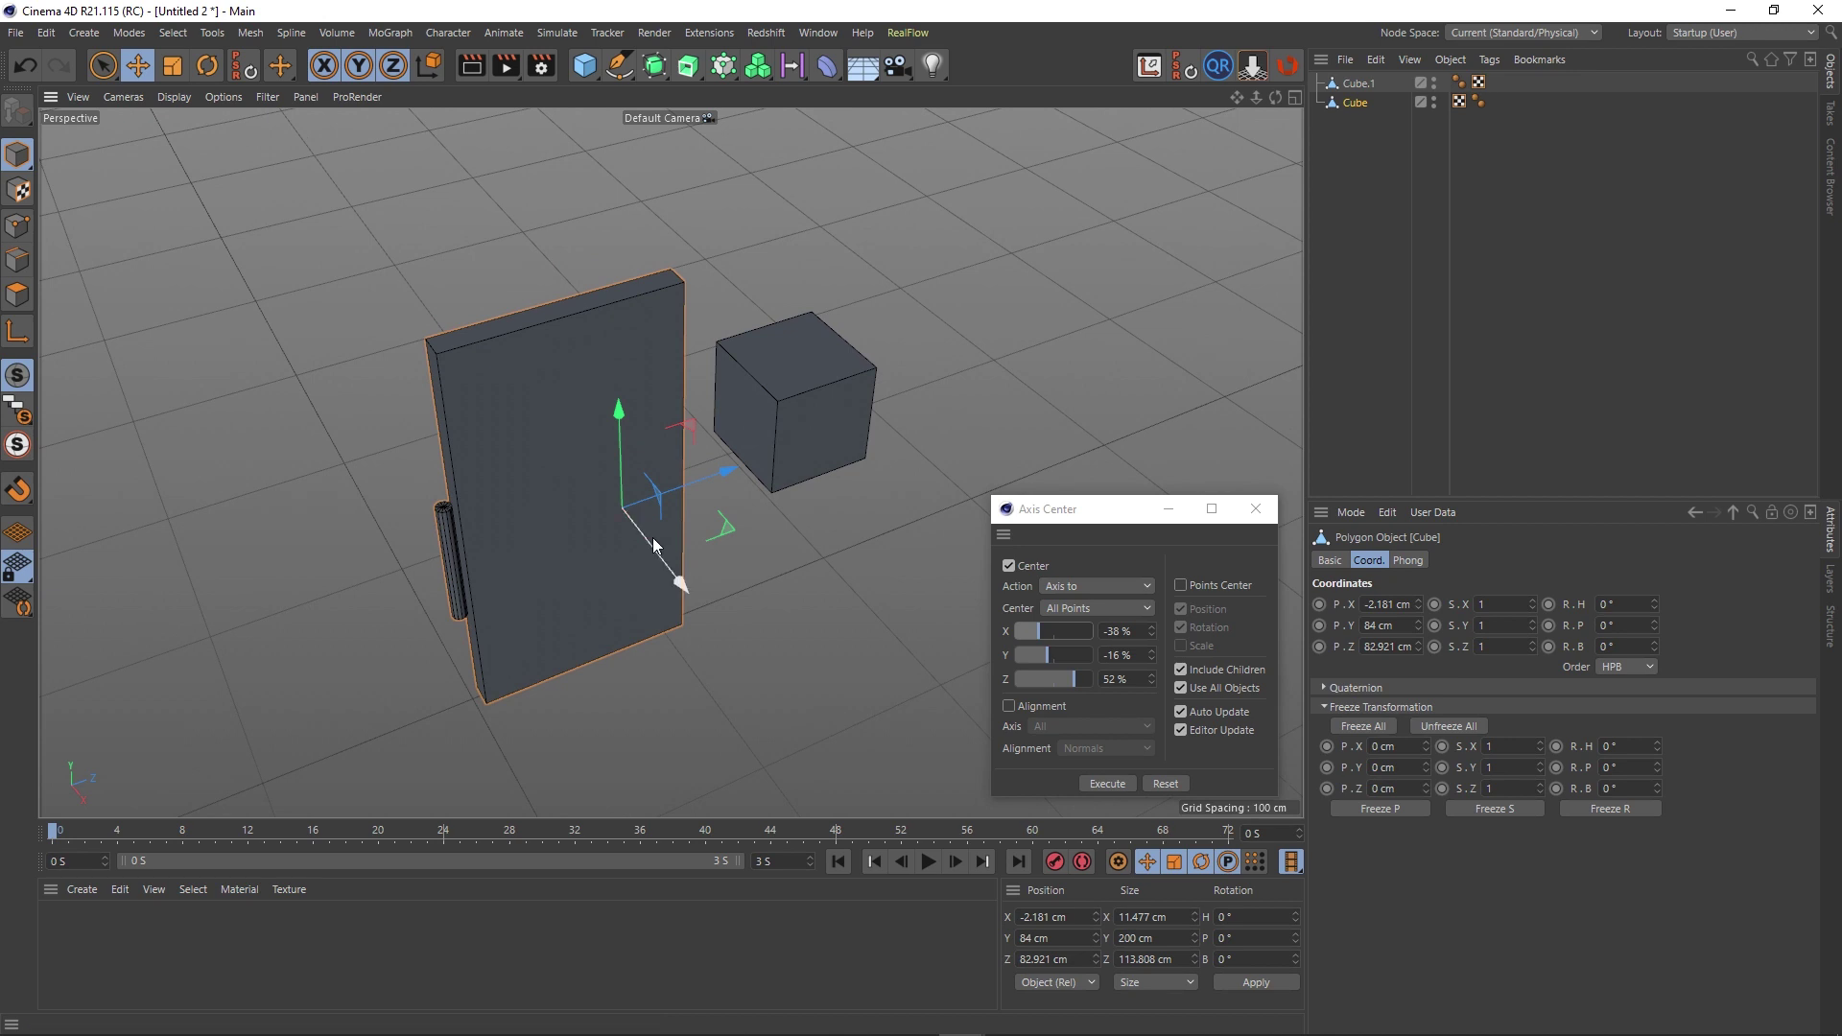
scroll(652, 538, "up", 3)
left_click_drag(620, 457, 625, 527, "alt")
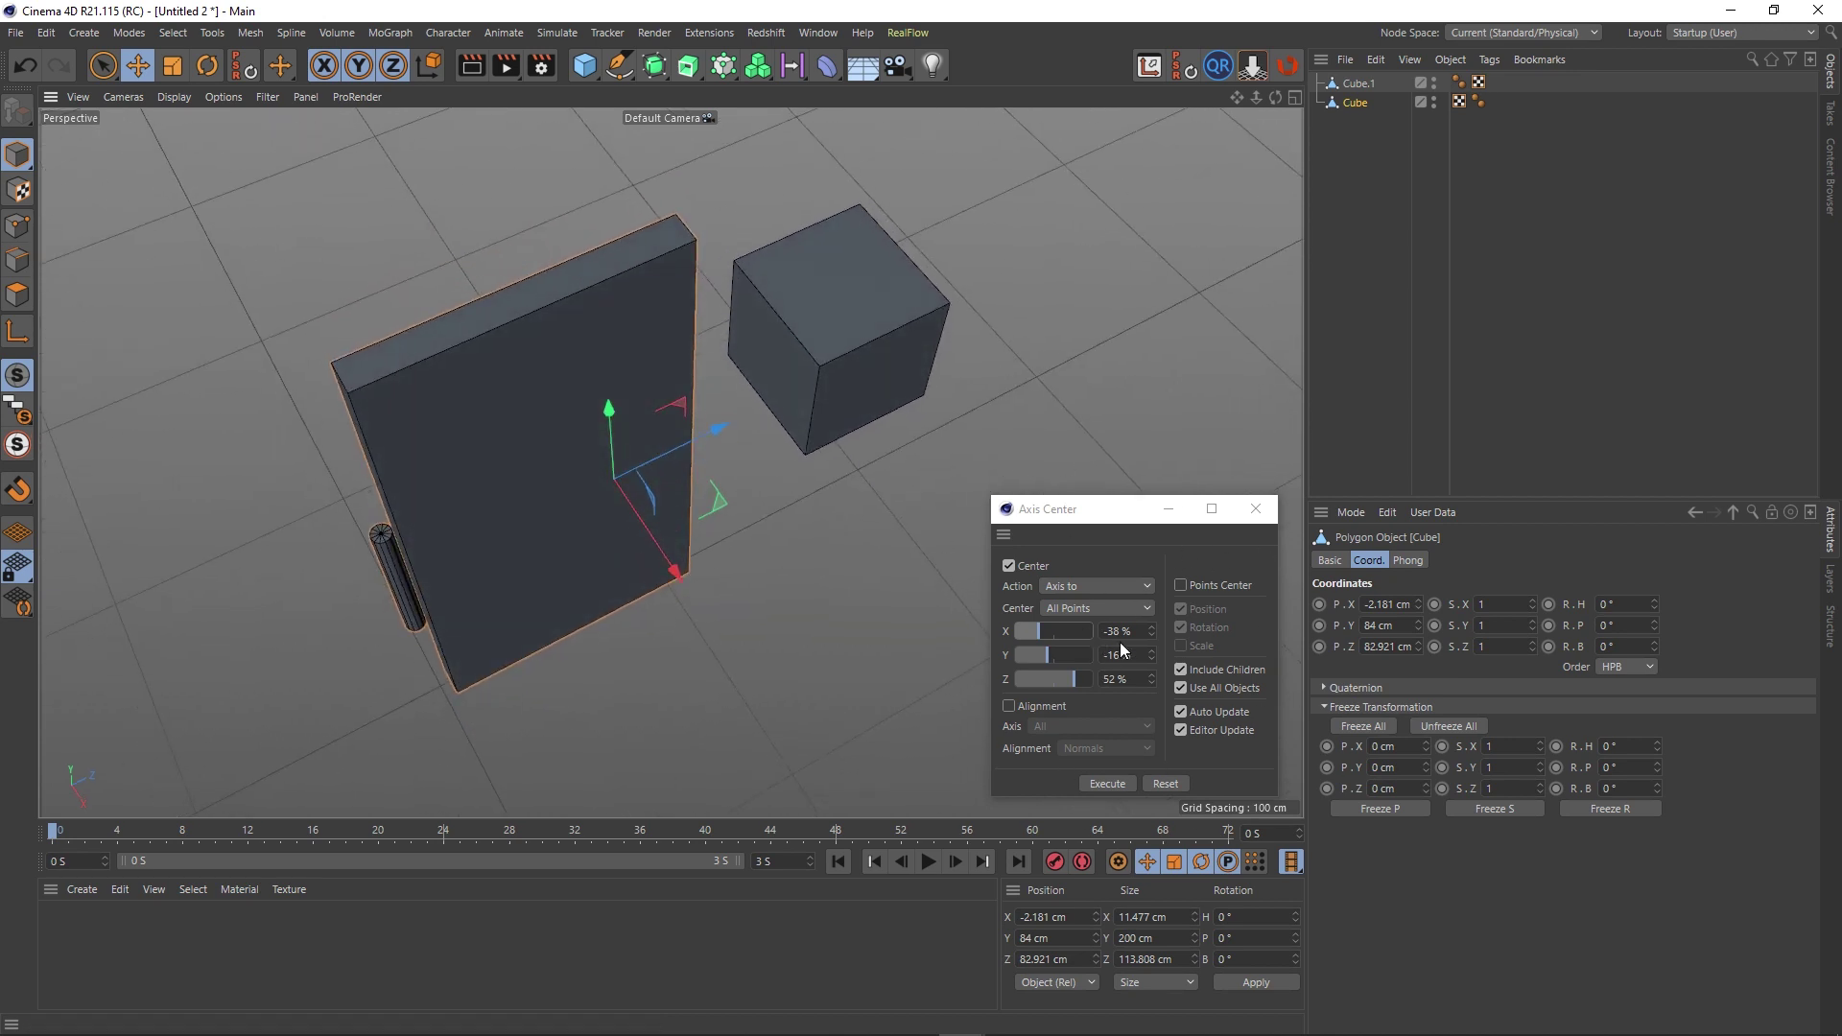
left_click(1164, 784)
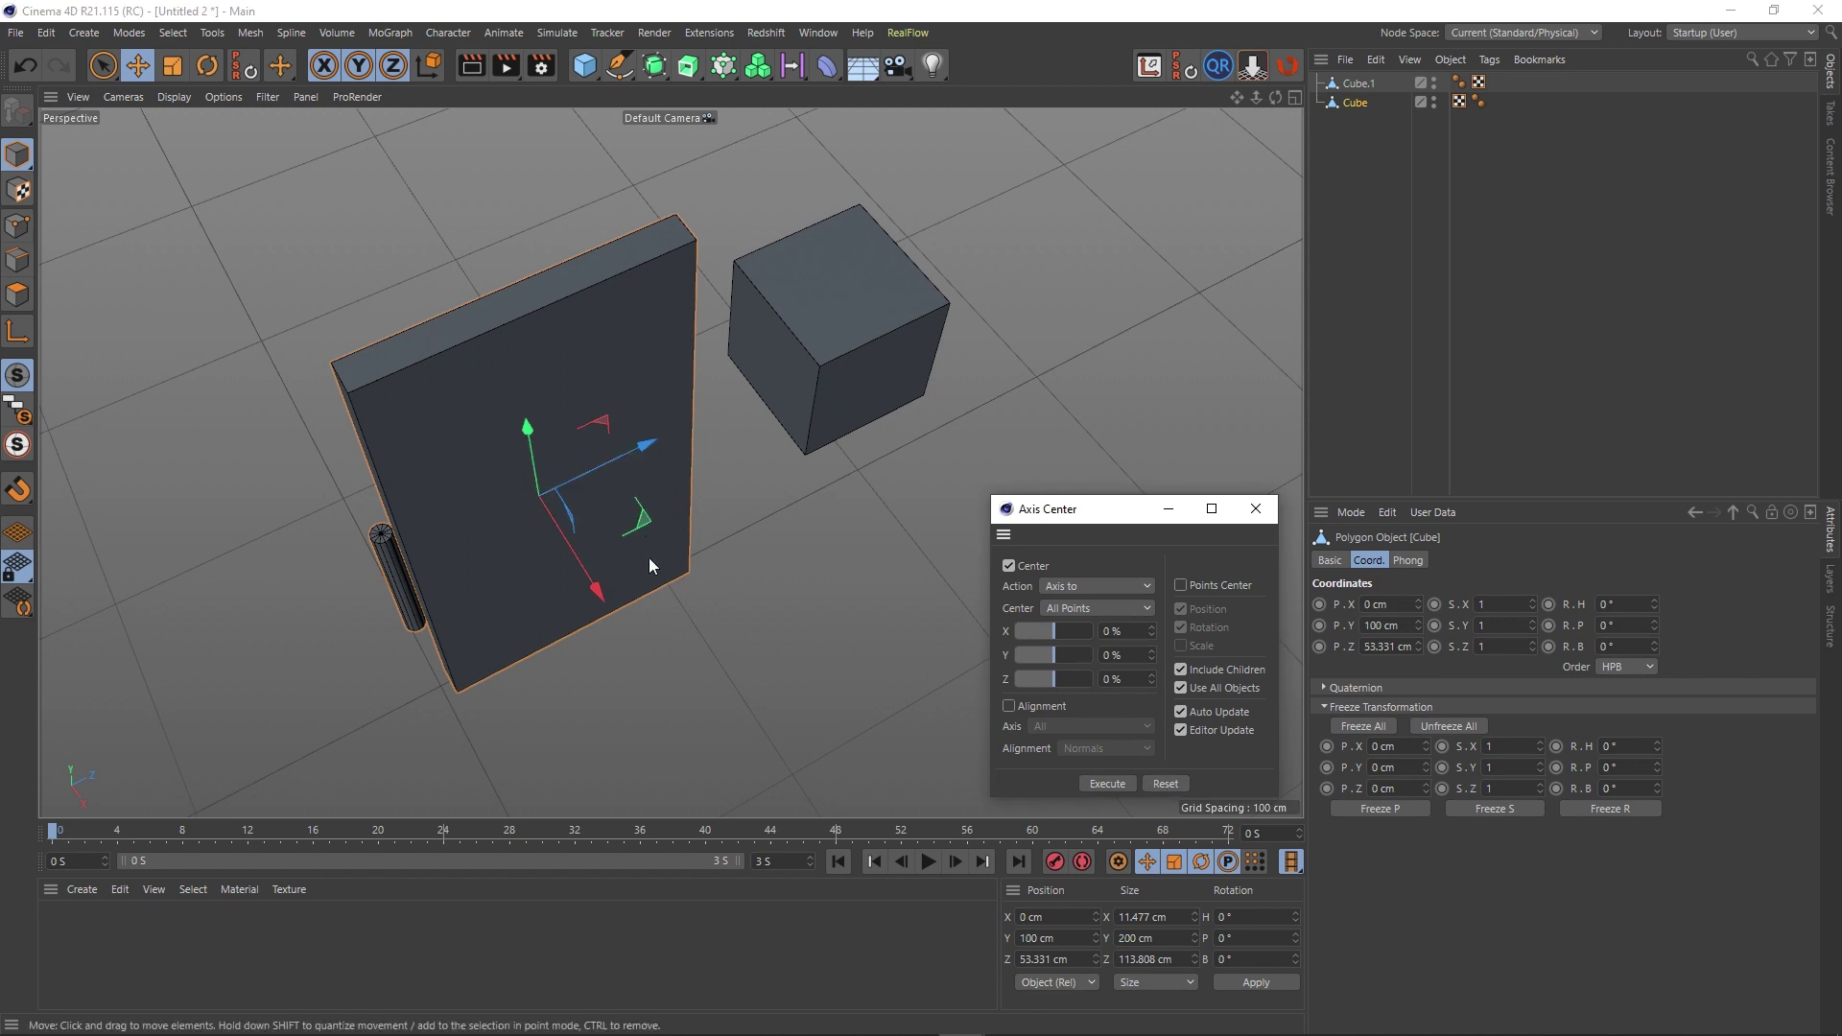
scroll(650, 614, "down", 2)
left_click_drag(650, 615, 621, 535, "alt")
left_click_drag(683, 388, 675, 470, "alt")
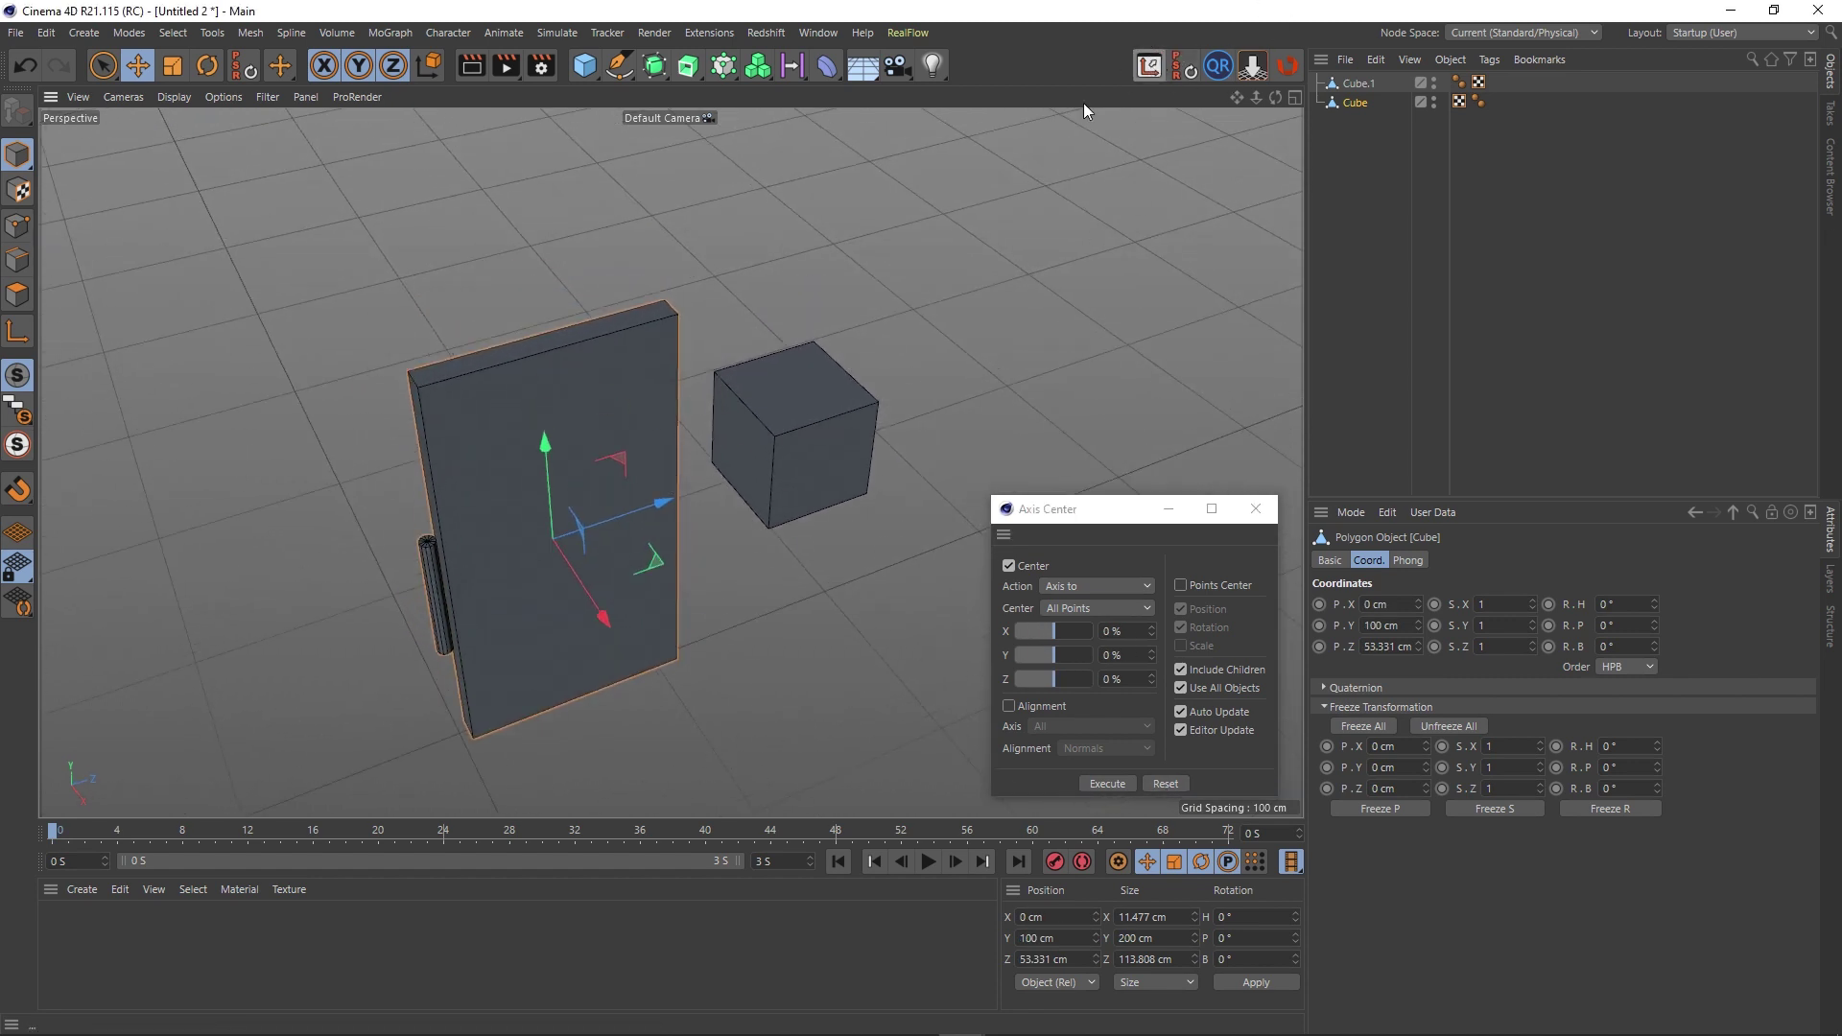
scroll(533, 556, "up", 2)
left_click_drag(670, 460, 630, 554, "alt")
middle_click_drag(631, 554, 617, 509, "alt")
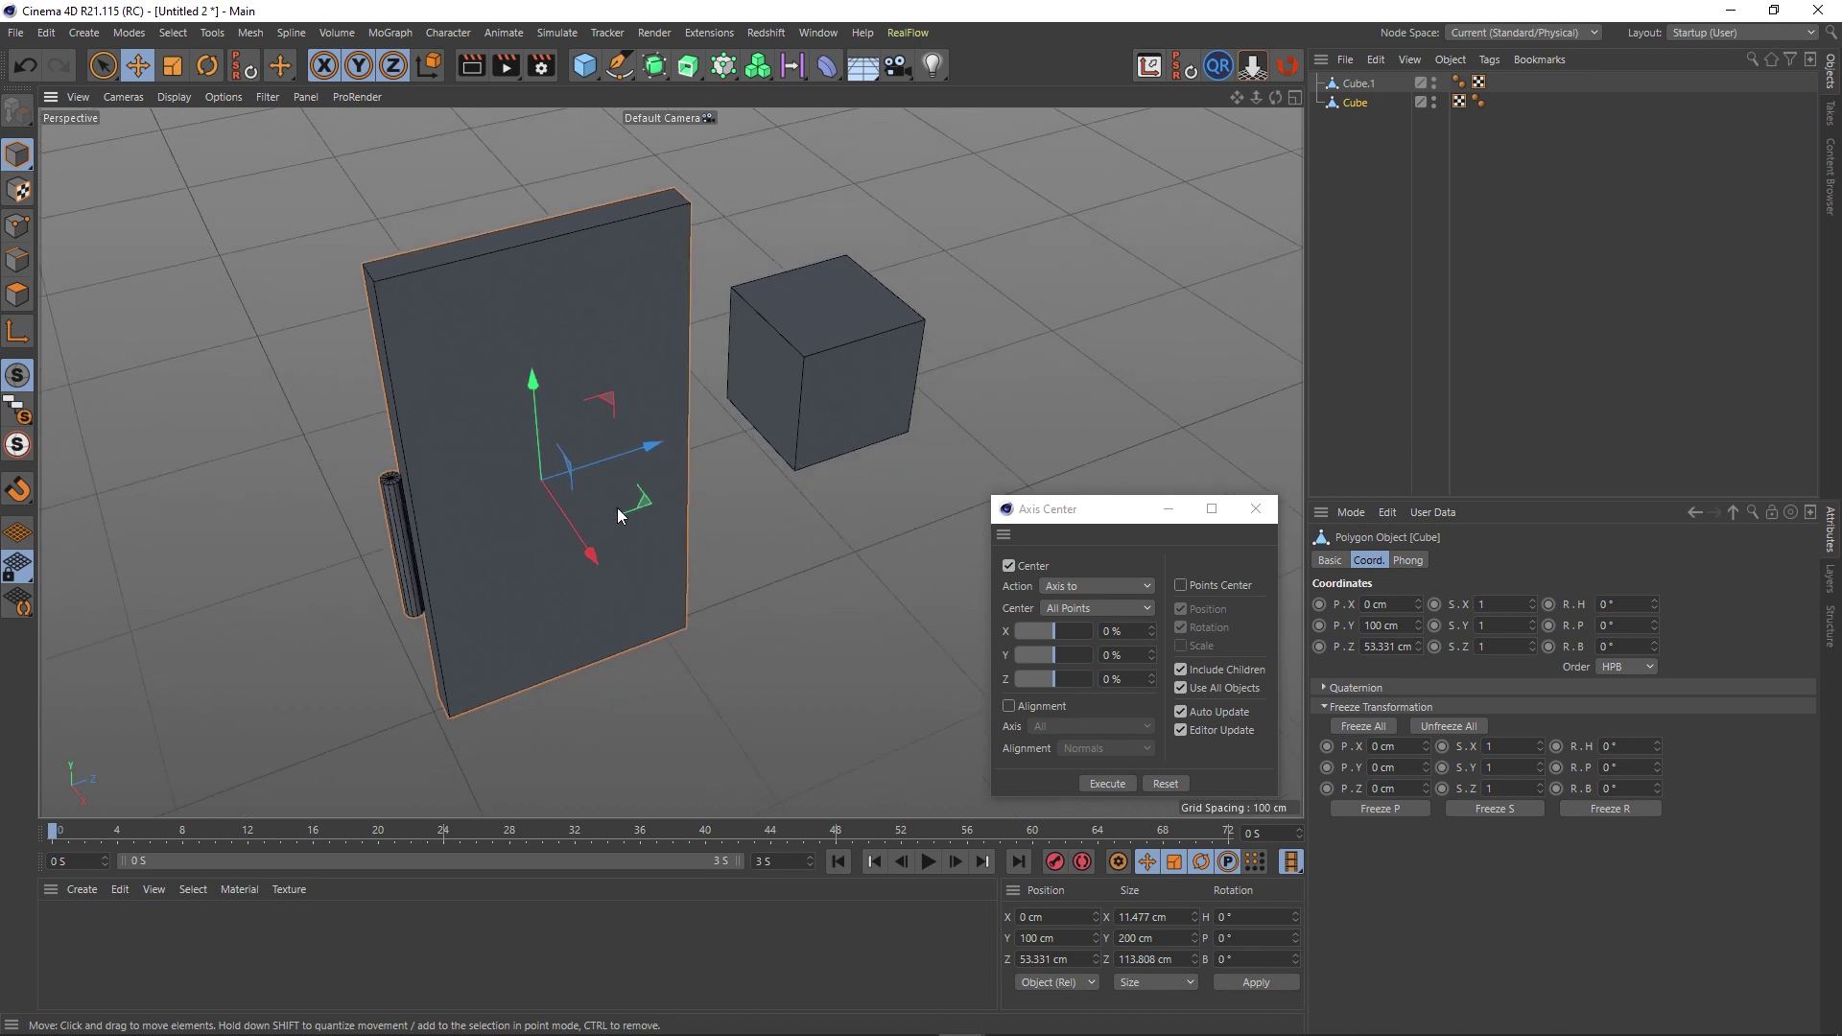
left_click_drag(624, 550, 649, 579, "alt")
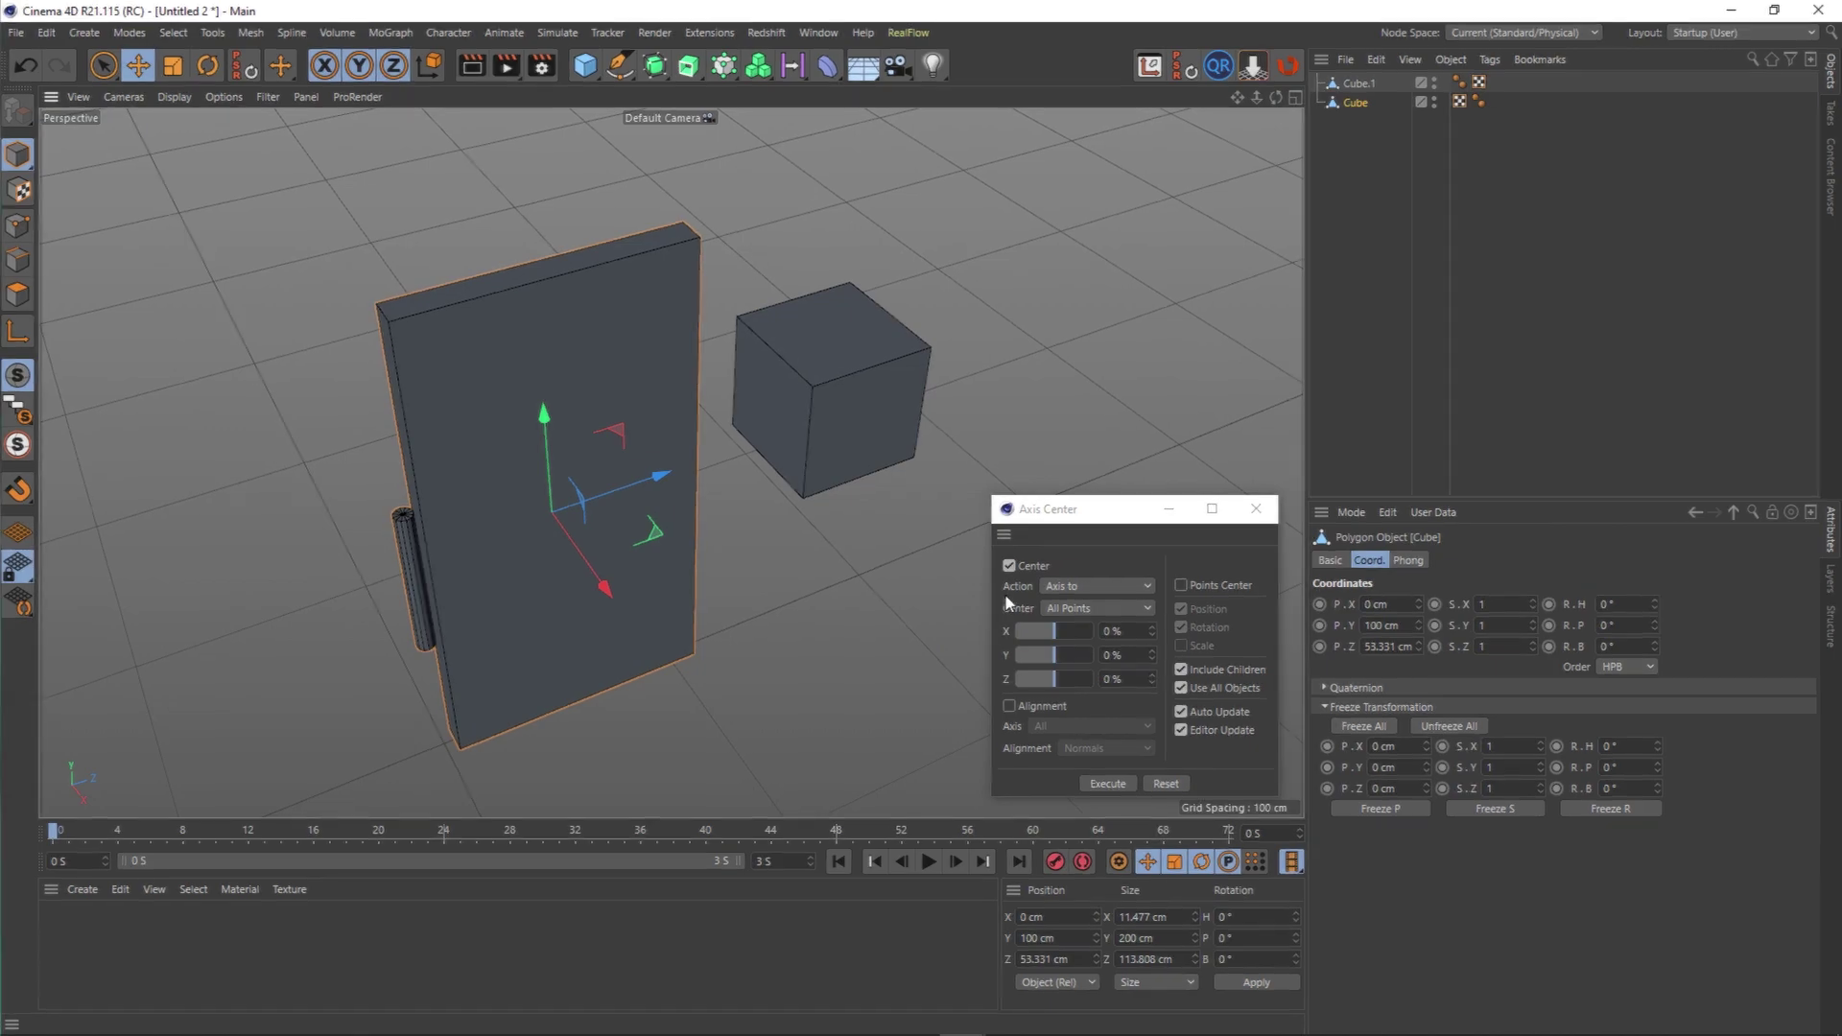